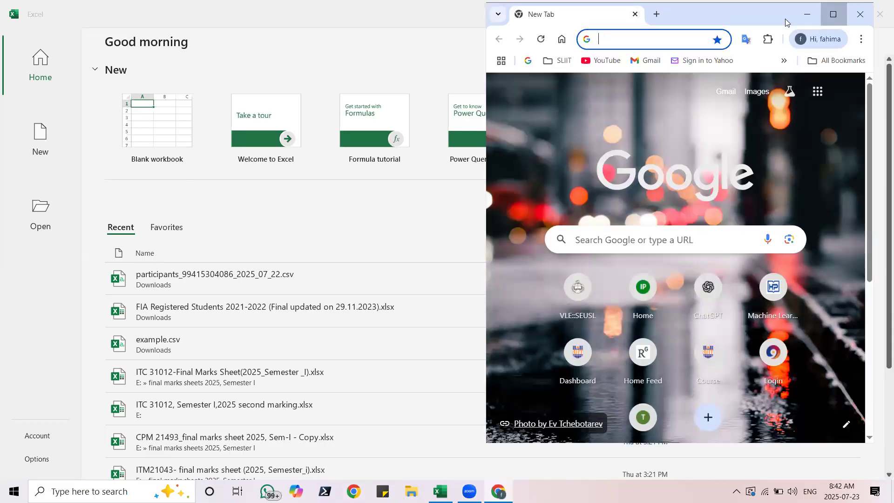
Maximize Chrome and run a Google search for spreadsheet.
{"action": "double_click", "coordinate": [785, 19]}
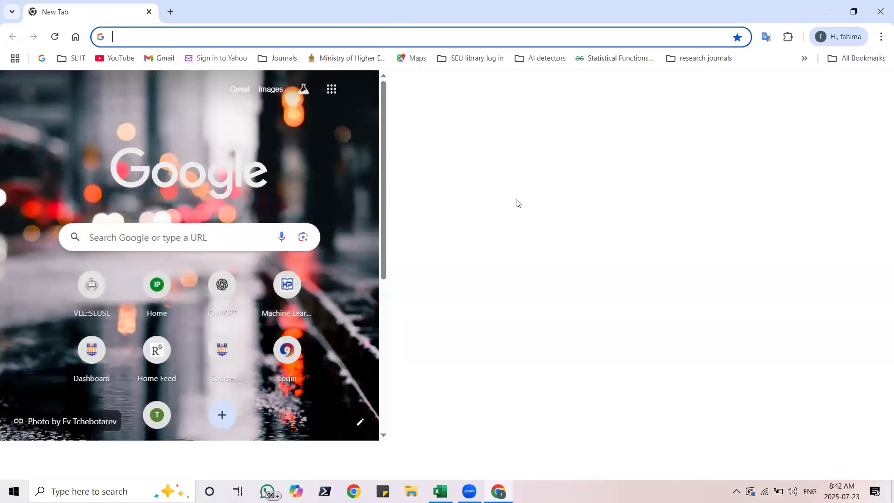
{"action": "left_click", "coordinate": [190, 59]}
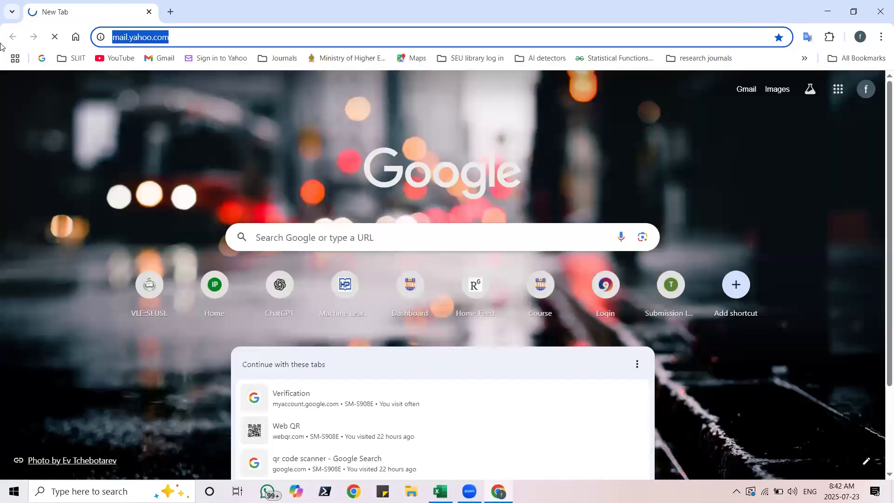
{"action": "type", "text": "spread"}
{"action": "key", "text": "Return"}
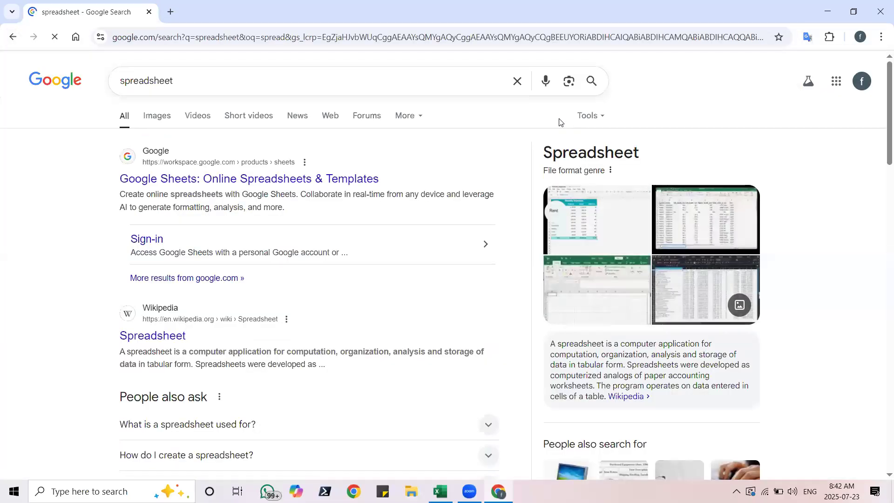
Switch to image results and refine the query to 'spreadsheet software'.
{"action": "left_click", "coordinate": [154, 116]}
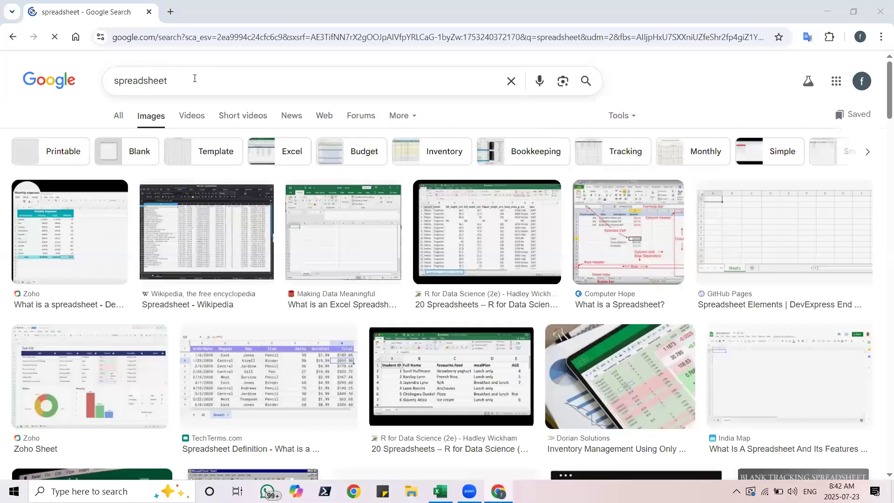
{"action": "left_click", "coordinate": [194, 79]}
{"action": "type", "text": "soft"}
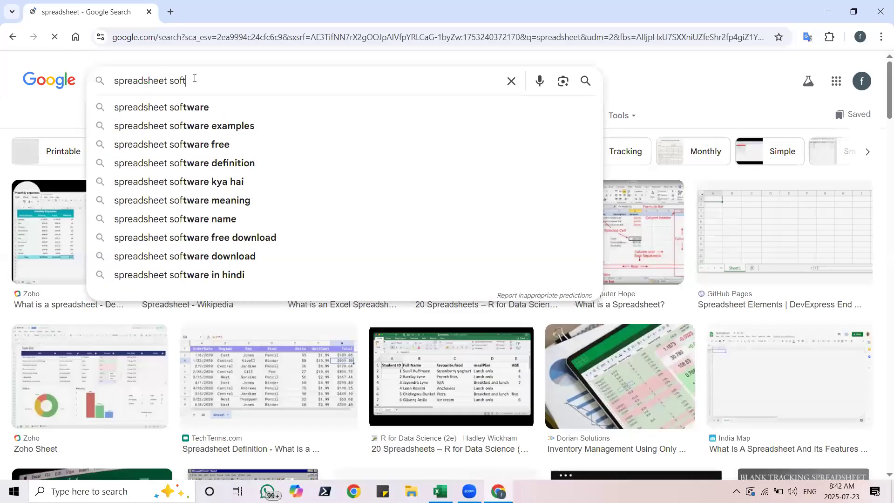
{"action": "type", "text": "ware"}
{"action": "key", "text": "Return"}
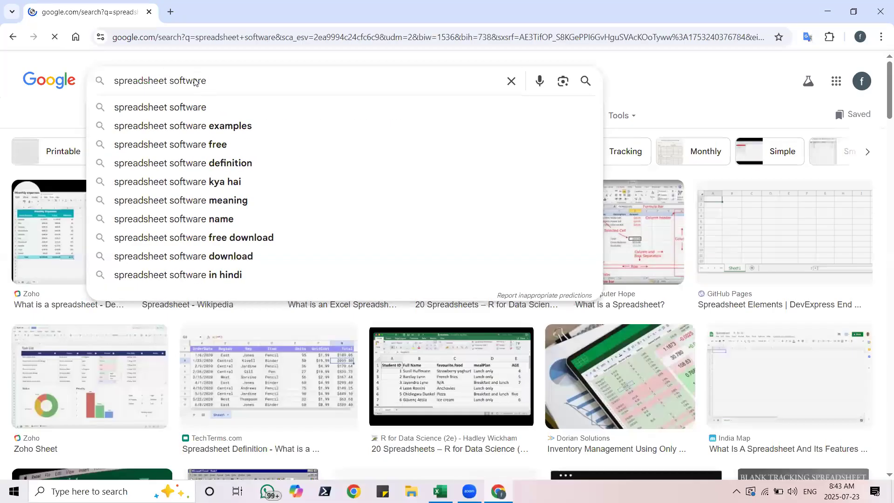
{"action": "scroll", "coordinate": [573, 275], "scroll_direction": "down", "scroll_amount": 4}
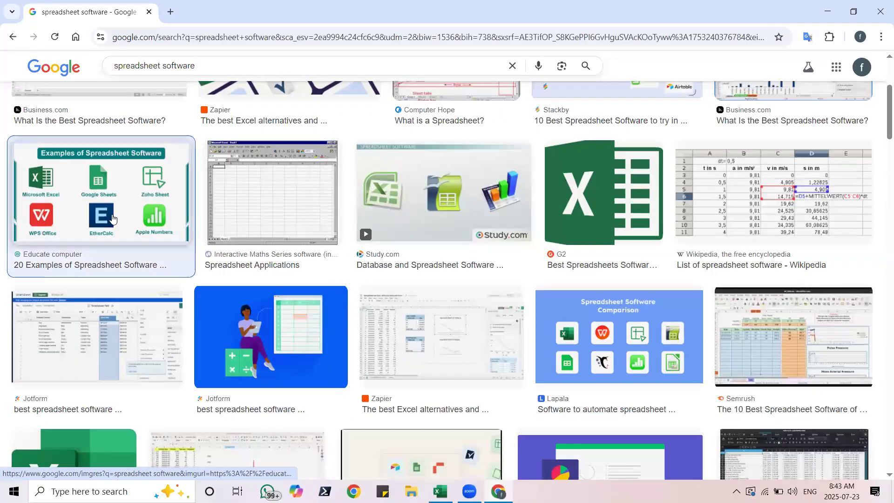
Preview the Examples of Spreadsheet Software image and look through the Google apps panel.
{"action": "left_click", "coordinate": [112, 219]}
{"action": "scroll", "coordinate": [615, 297], "scroll_direction": "up", "scroll_amount": 5, "text": "ctrl"}
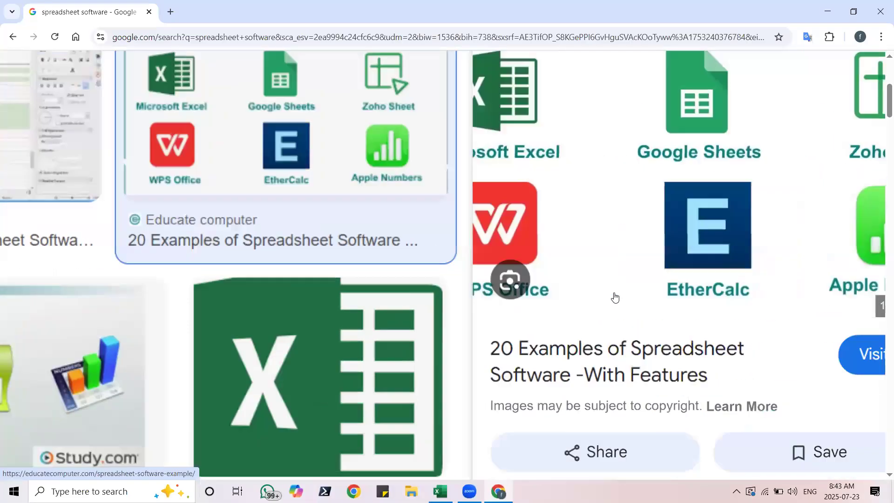
{"action": "scroll", "coordinate": [616, 297], "scroll_direction": "down", "scroll_amount": 5}
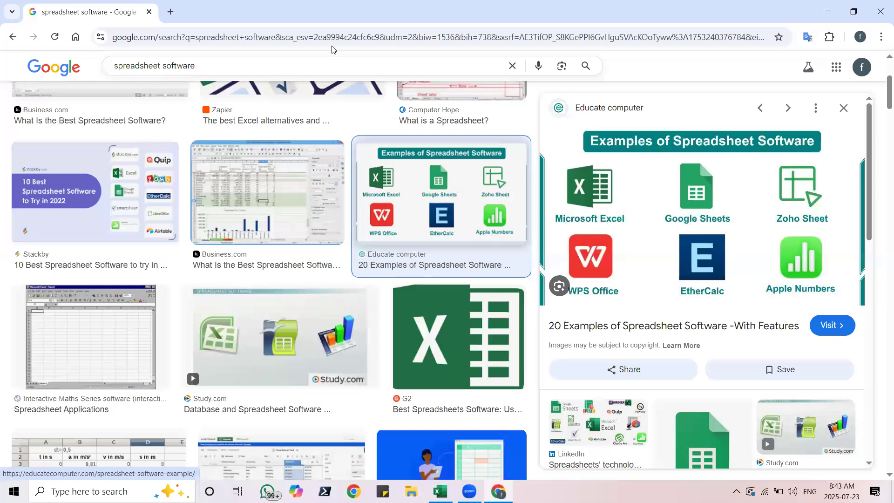
{"action": "left_click", "coordinate": [843, 69]}
{"action": "scroll", "coordinate": [774, 212], "scroll_direction": "down", "scroll_amount": 5}
{"action": "scroll", "coordinate": [775, 212], "scroll_direction": "up", "scroll_amount": 2}
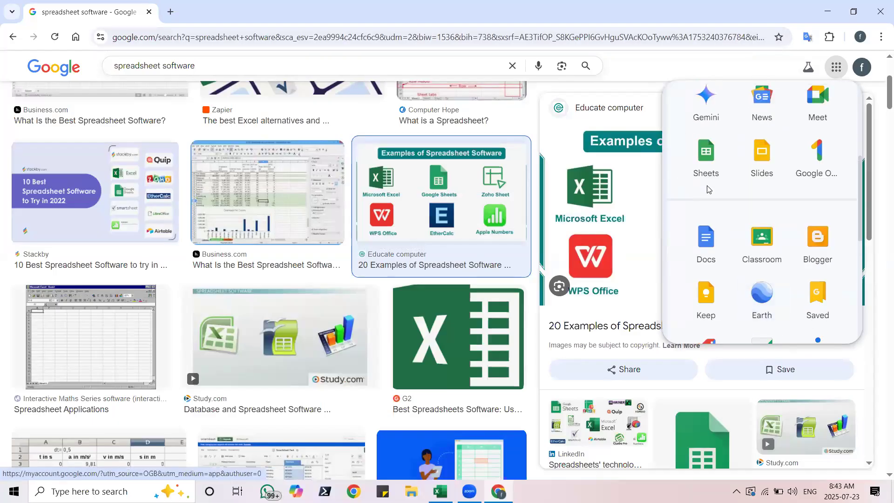
{"action": "left_click", "coordinate": [624, 108]}
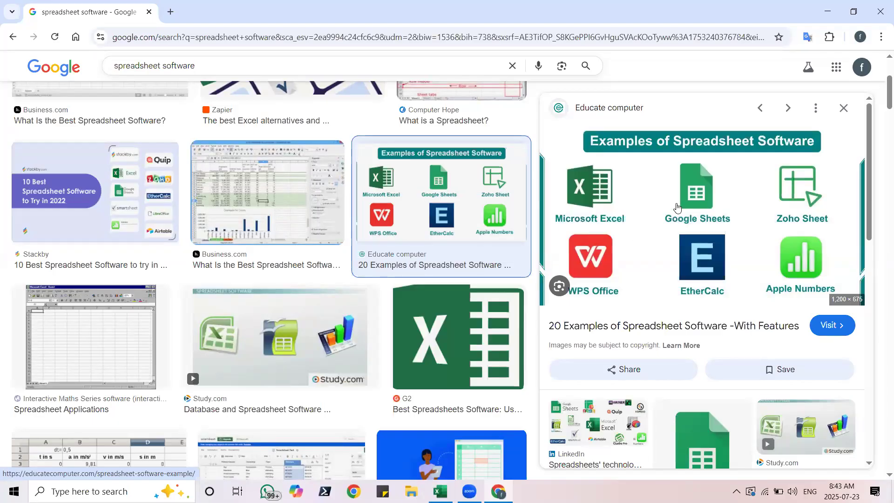
Zoom in the results page, close the image preview, and close Chrome.
{"action": "key", "text": "ctrl+plus"}
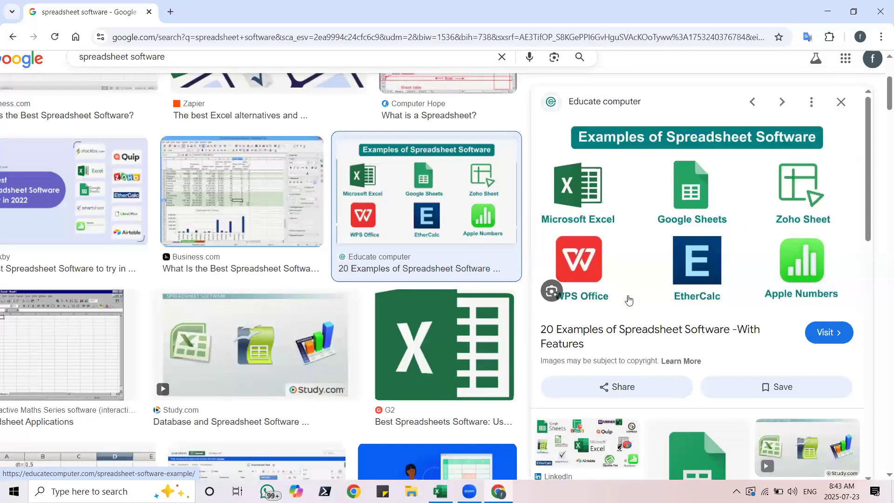
{"action": "left_click", "coordinate": [843, 104]}
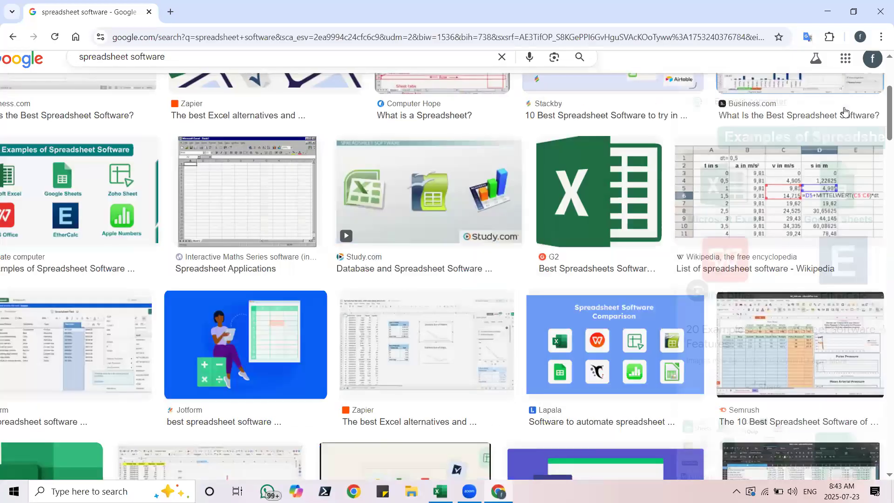
{"action": "left_click", "coordinate": [883, 5]}
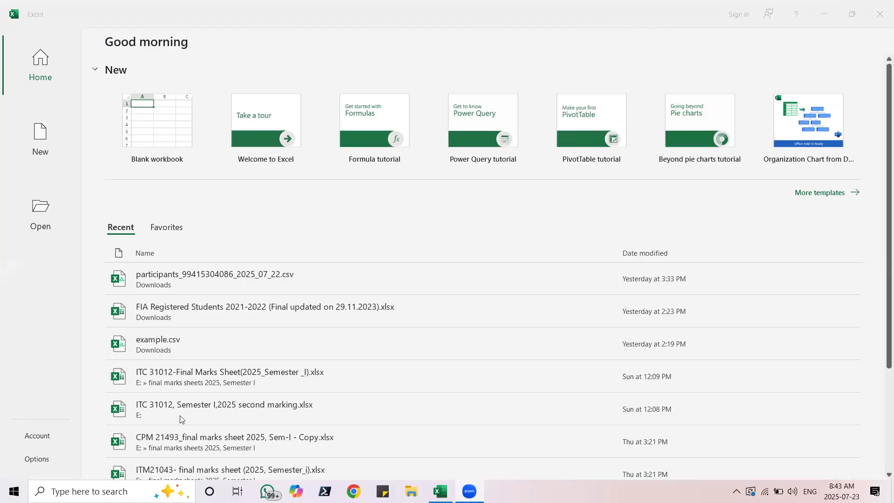
{"action": "left_click", "coordinate": [88, 491]}
{"action": "type", "text": "exc"}
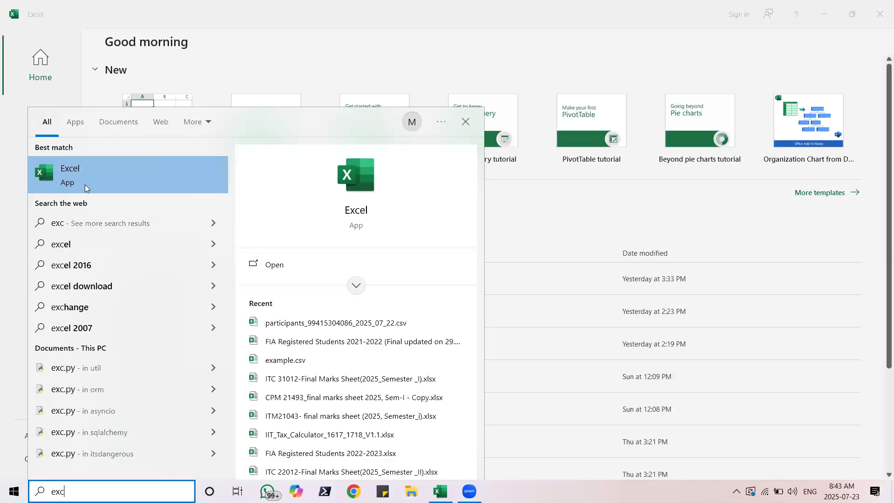
{"action": "left_click", "coordinate": [172, 179]}
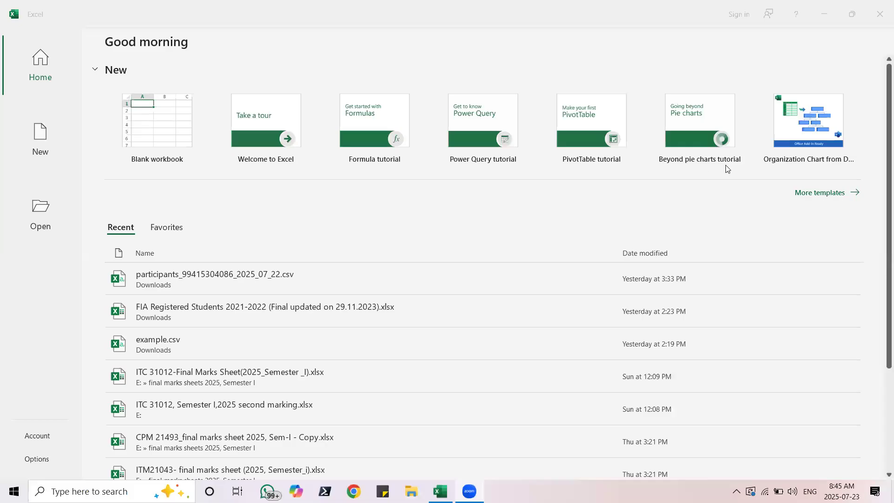
{"action": "key", "text": "alt+Tab"}
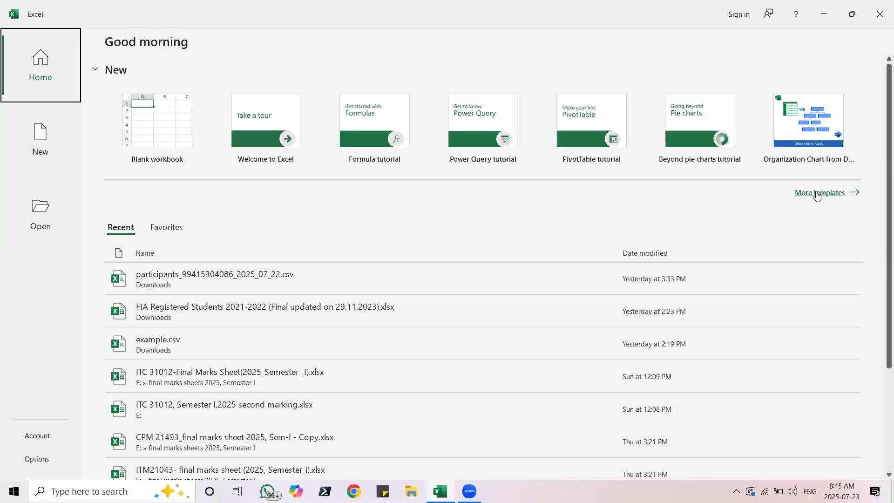
Browse the full template gallery and pin the Loan calculator template.
{"action": "left_click", "coordinate": [817, 195]}
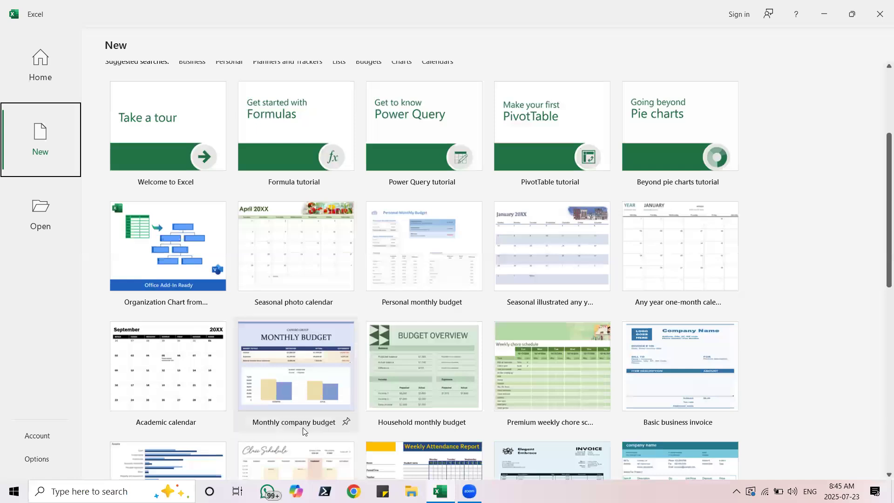
{"action": "scroll", "coordinate": [405, 381], "scroll_direction": "down", "scroll_amount": 4}
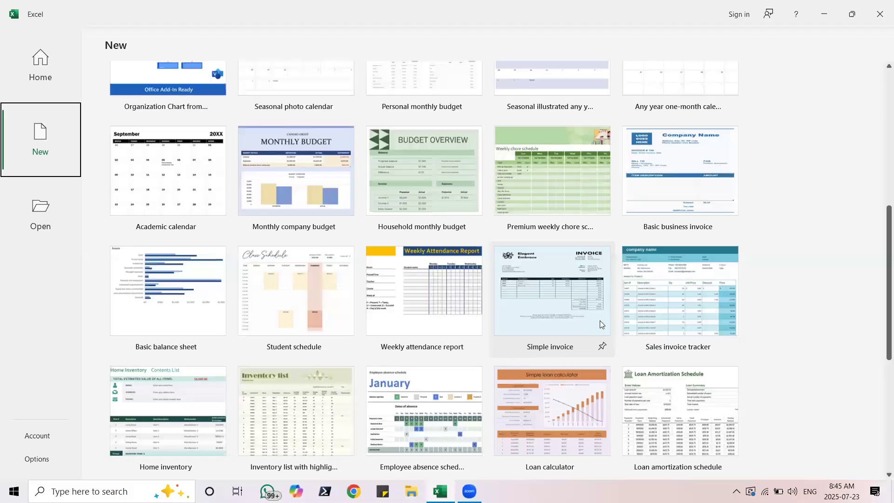
{"action": "scroll", "coordinate": [525, 301], "scroll_direction": "down", "scroll_amount": 2}
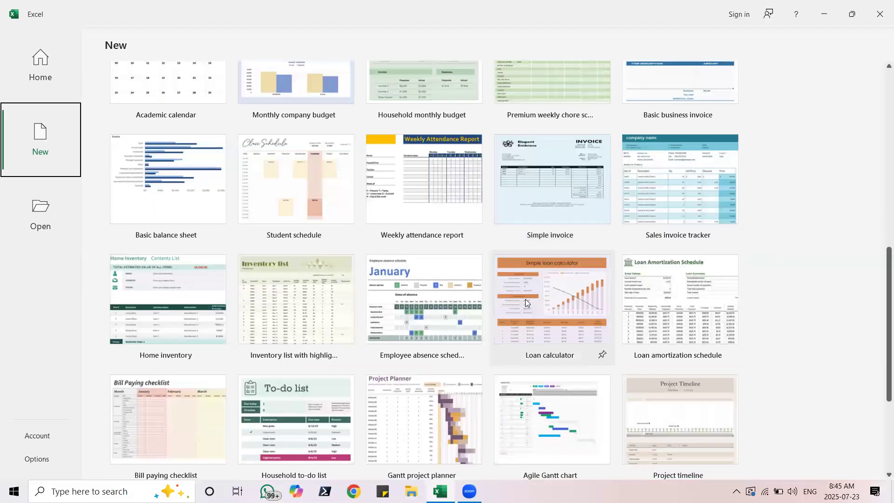
{"action": "left_click", "coordinate": [602, 355]}
{"action": "scroll", "coordinate": [498, 262], "scroll_direction": "down", "scroll_amount": 3}
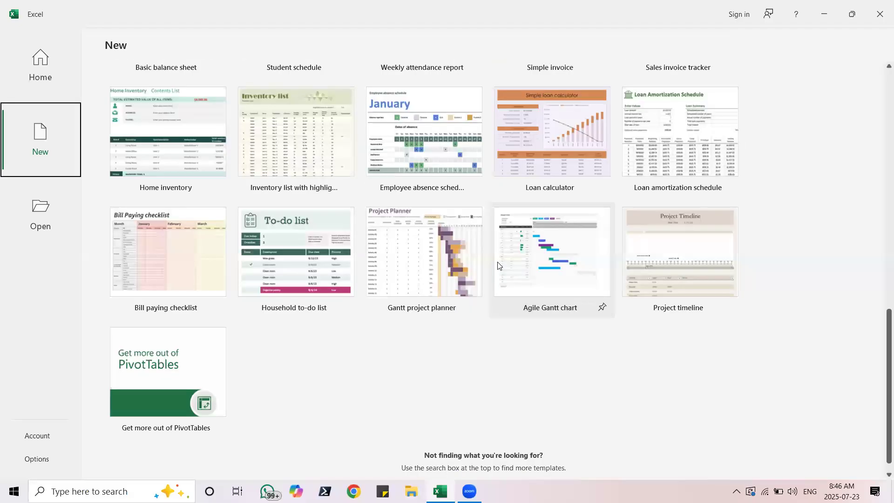
{"action": "scroll", "coordinate": [497, 262], "scroll_direction": "up", "scroll_amount": 2}
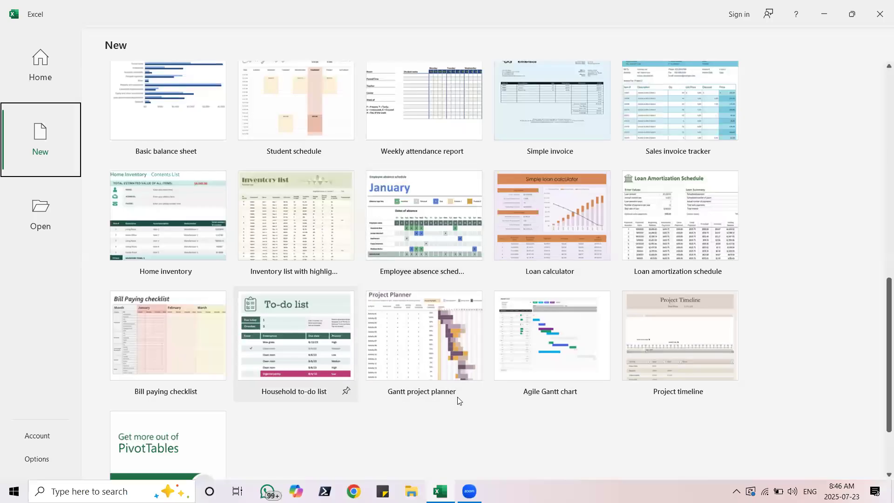
Preview the Gantt project planner template, then close the preview.
{"action": "left_click", "coordinate": [406, 344]}
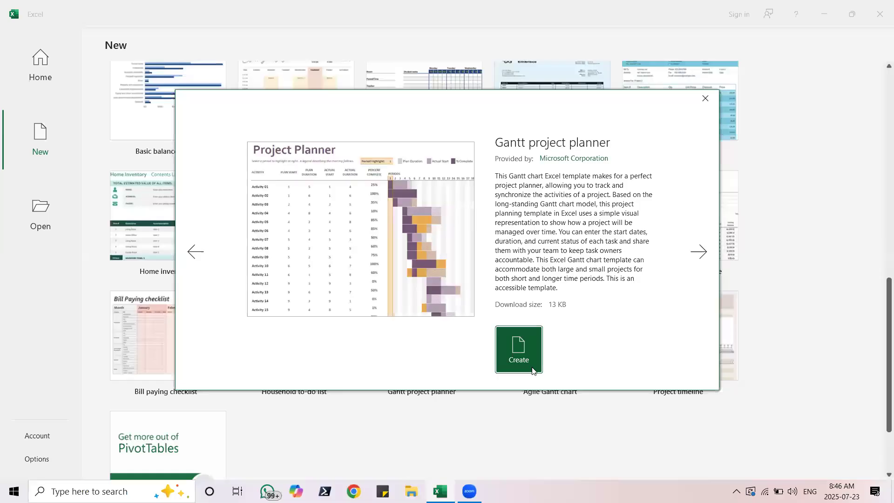
{"action": "left_click", "coordinate": [712, 105]}
{"action": "scroll", "coordinate": [422, 363], "scroll_direction": "up", "scroll_amount": 10}
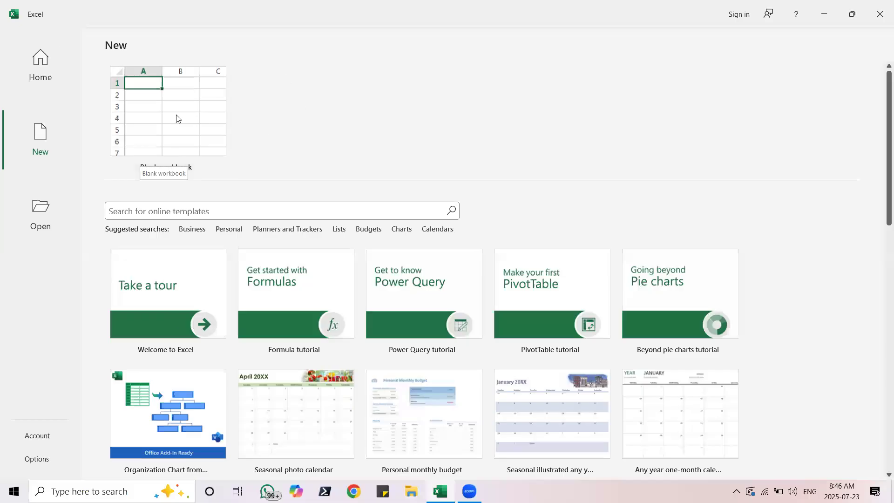
Create blank workbook Book1, look at File > New, and return to the File Home page.
{"action": "left_click", "coordinate": [154, 130]}
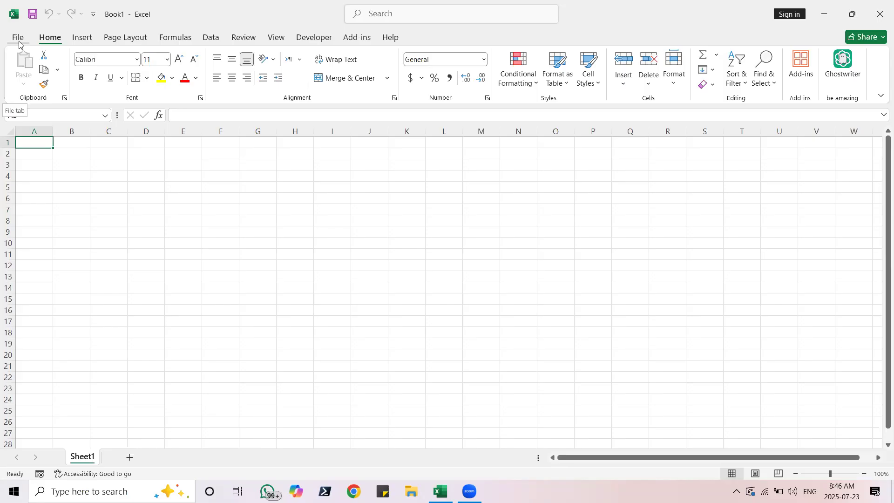
{"action": "left_click", "coordinate": [19, 41]}
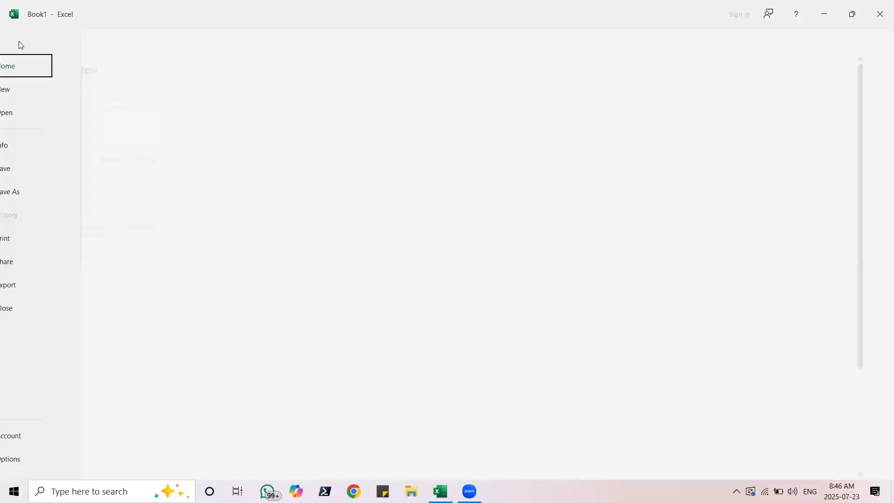
{"action": "left_click", "coordinate": [30, 93]}
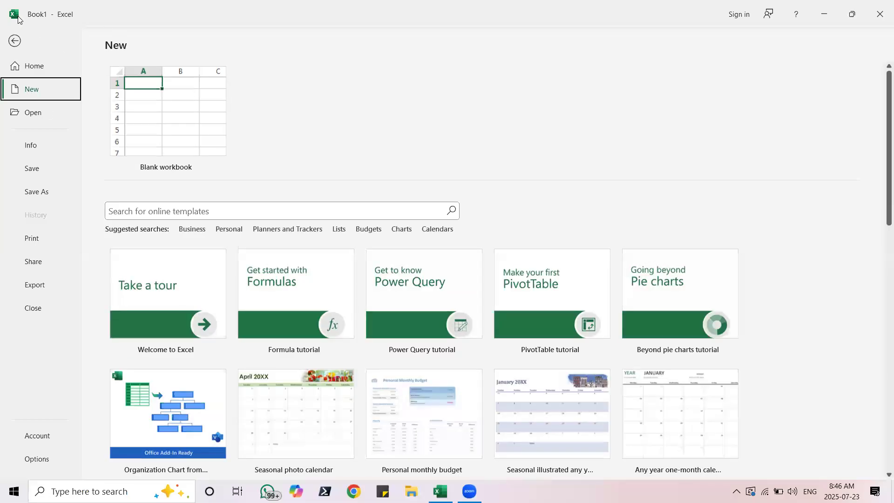
{"action": "left_click", "coordinate": [12, 46]}
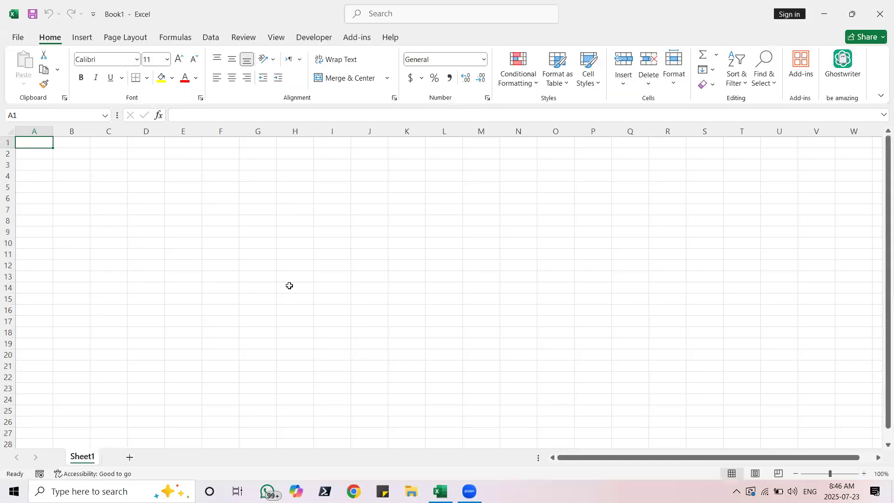
{"action": "left_click", "coordinate": [18, 37]}
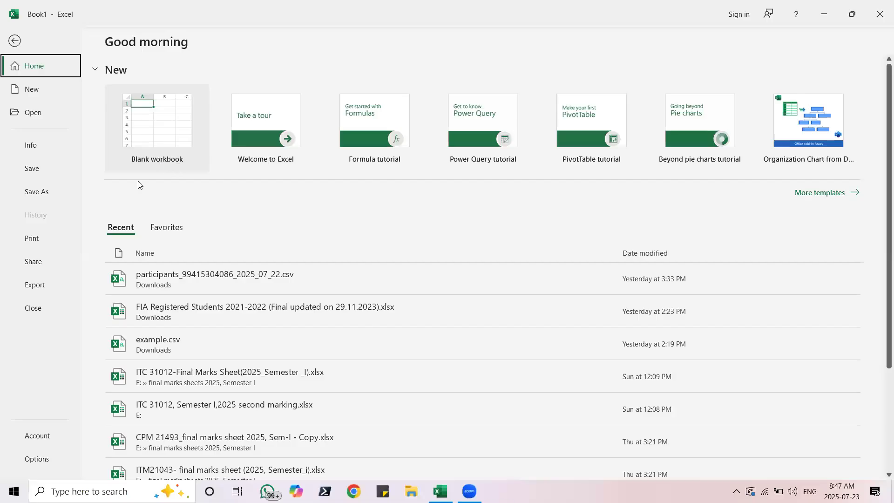
Turn on Magnifier and create another blank workbook from the Home page.
{"action": "key", "text": "super+plus"}
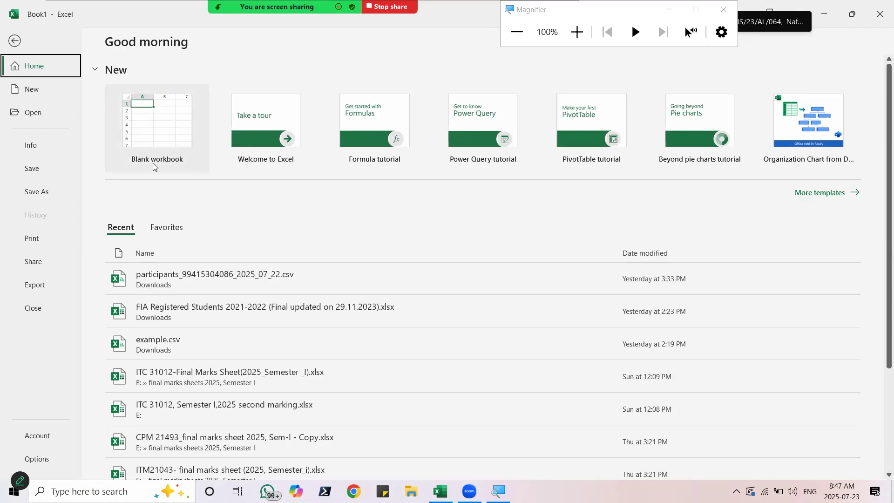
{"action": "left_click", "coordinate": [178, 164]}
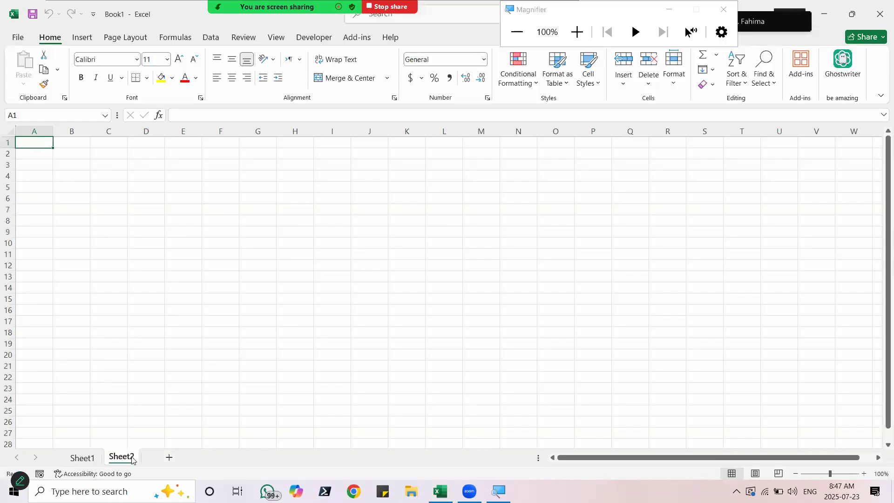
Add Sheet3, then delete Sheet3 and Sheet2 so only Sheet1 remains.
{"action": "left_click", "coordinate": [169, 458]}
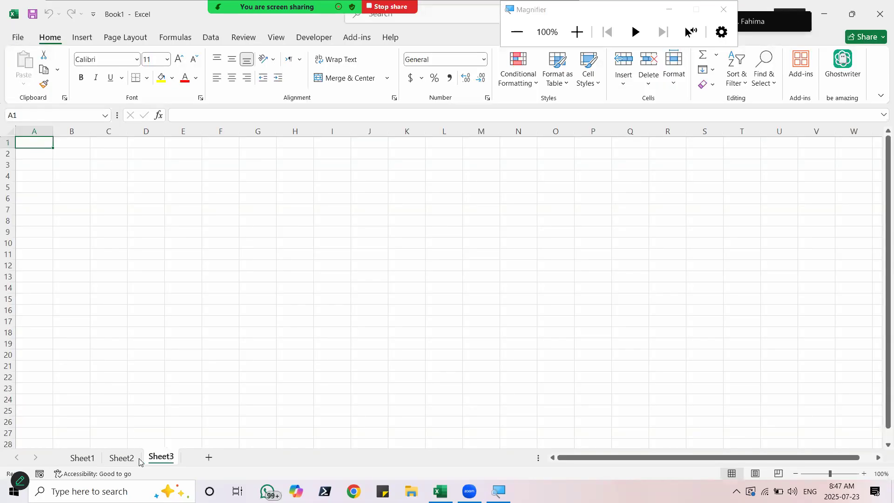
{"action": "left_click", "coordinate": [122, 459]}
{"action": "right_click", "coordinate": [159, 461]}
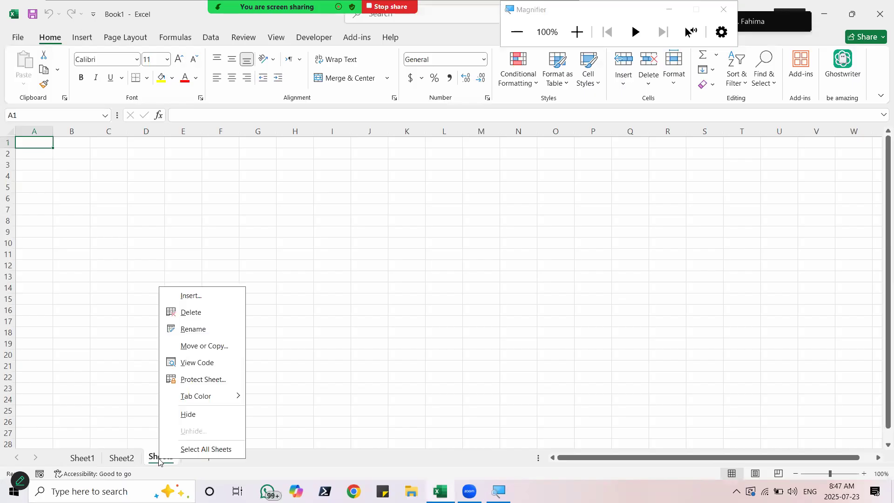
{"action": "left_click", "coordinate": [184, 317]}
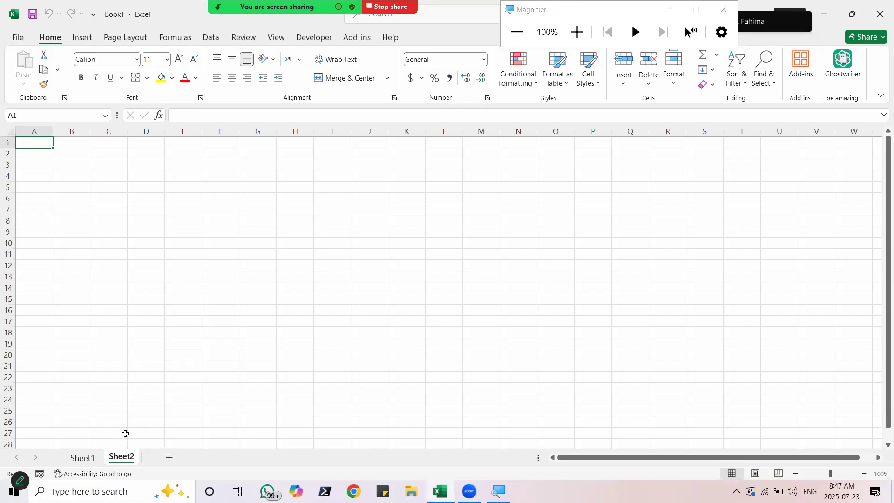
{"action": "right_click", "coordinate": [125, 457]}
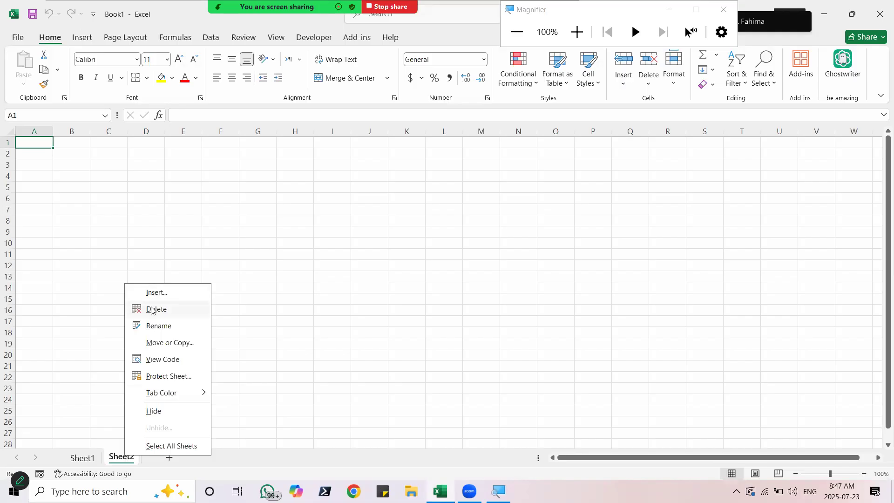
{"action": "left_click", "coordinate": [154, 308]}
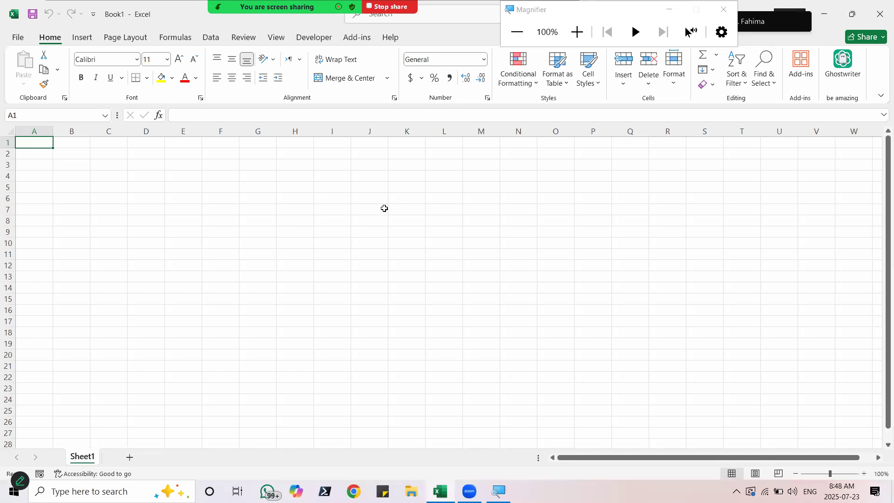
Magnify the sheet tabs and zoom back out, then return to Excel's File Home page.
{"action": "key", "text": "super+plus"}
{"action": "key", "text": "super+plus"}
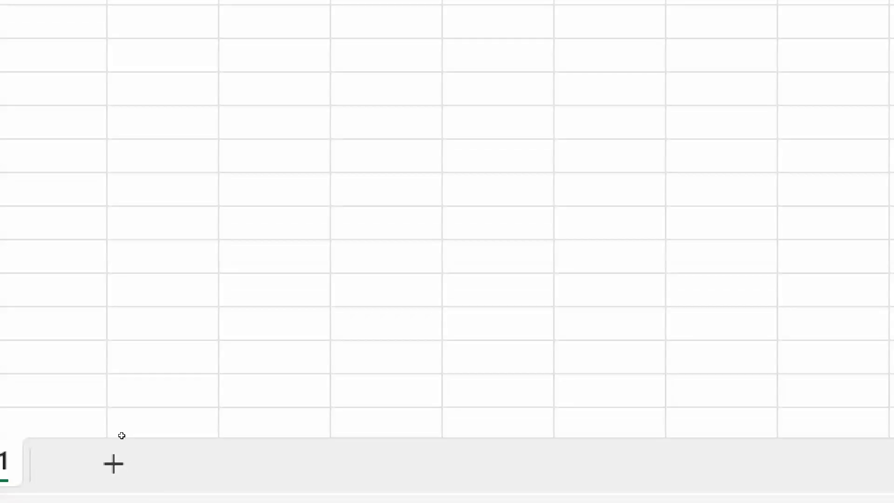
{"action": "key", "text": "super+minus"}
{"action": "key", "text": "super+minus"}
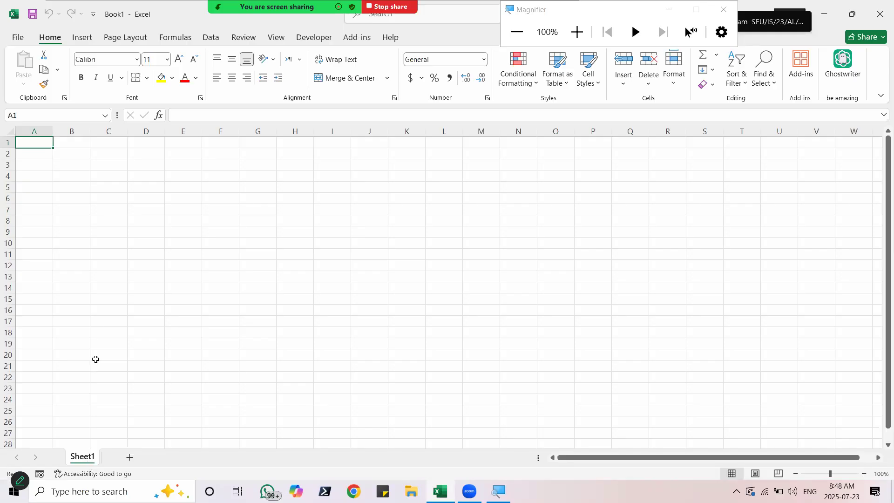
{"action": "key", "text": "super"}
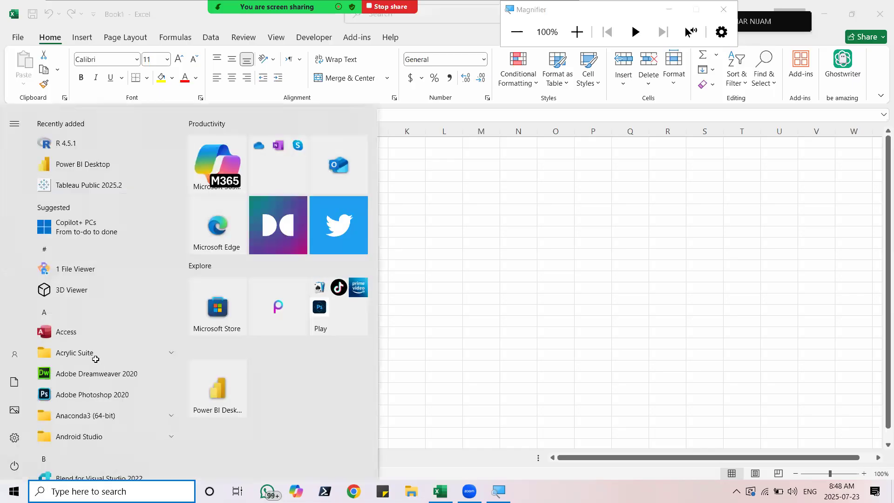
{"action": "key", "text": "Escape"}
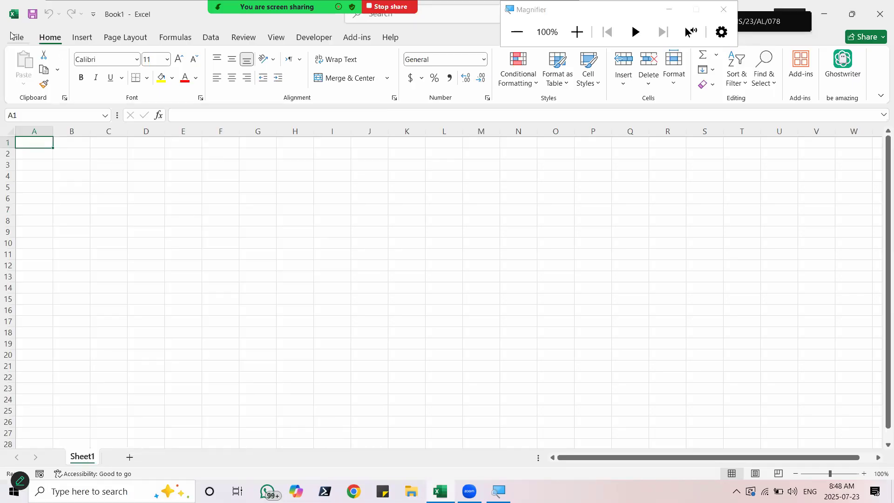
{"action": "left_click", "coordinate": [17, 38]}
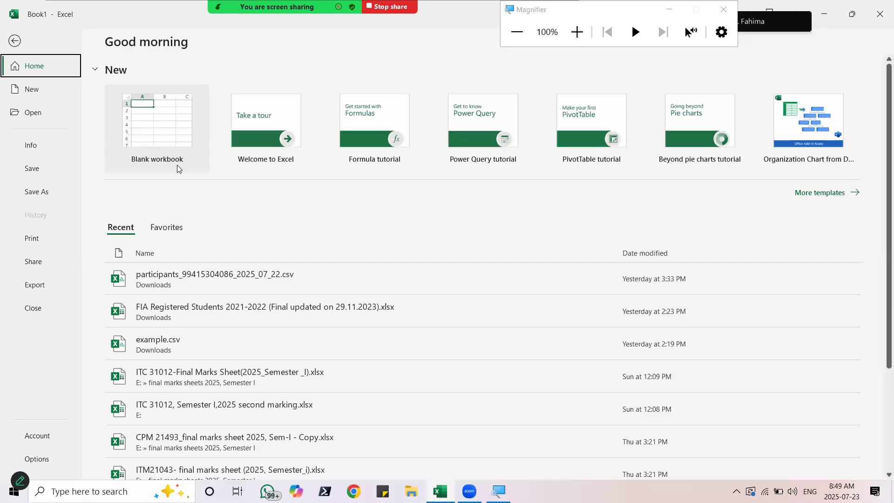
Create blank workbook Book2 and close the Magnifier window.
{"action": "left_click", "coordinate": [178, 147]}
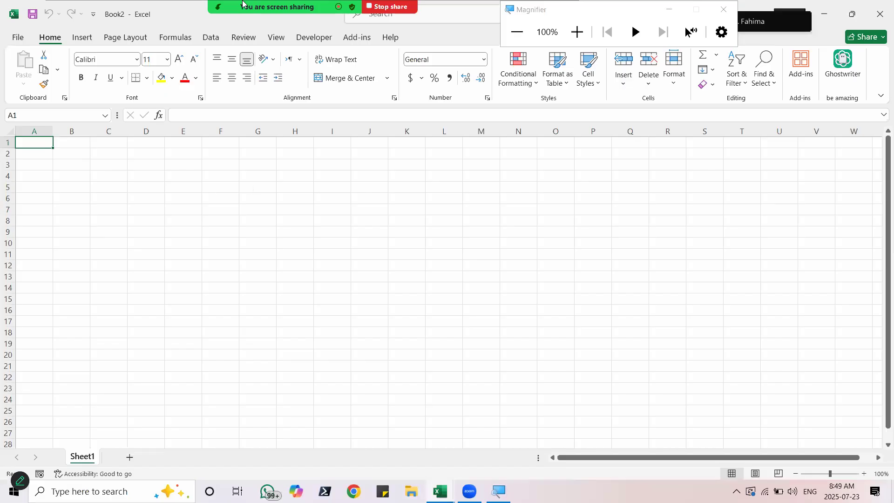
{"action": "left_click", "coordinate": [724, 9]}
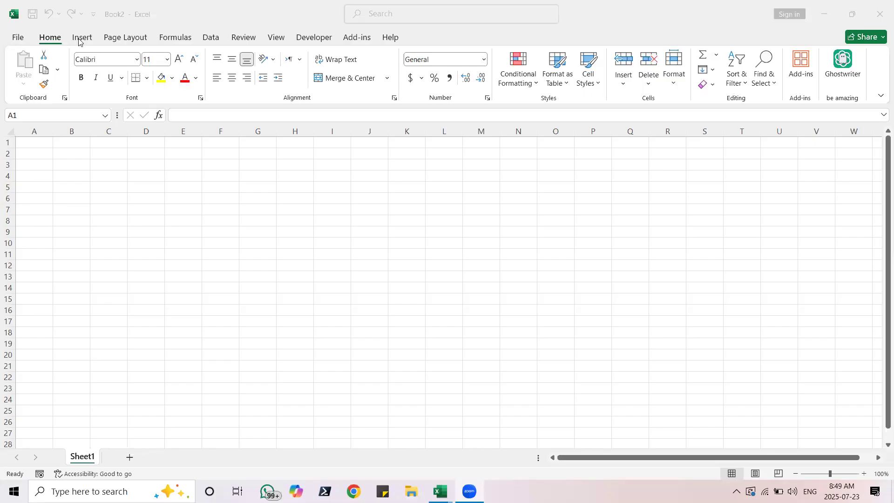
{"action": "left_click", "coordinate": [121, 41]}
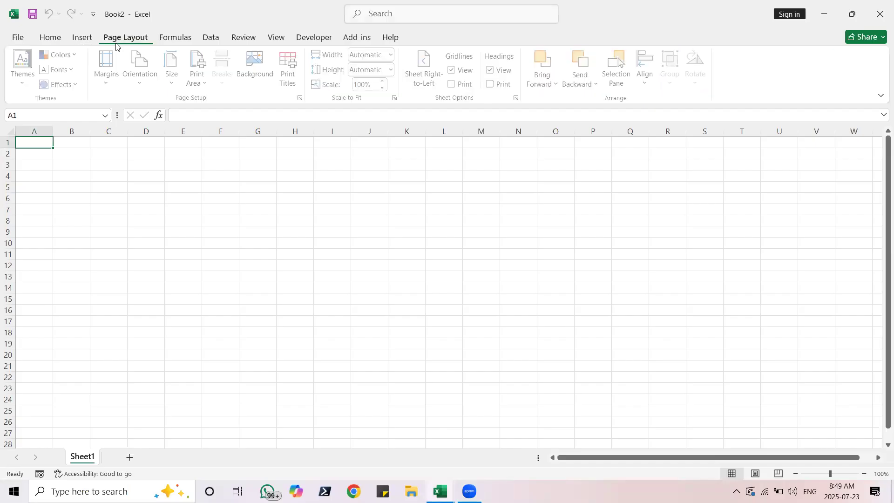
{"action": "left_click", "coordinate": [172, 39]}
{"action": "left_click", "coordinate": [51, 40]}
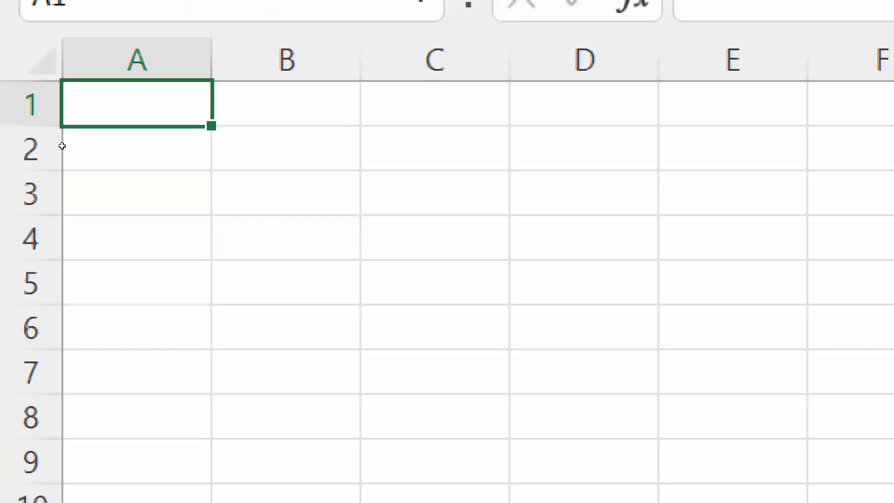
{"action": "key", "text": "Right"}
{"action": "key", "text": "Down"}
{"action": "key", "text": "Down"}
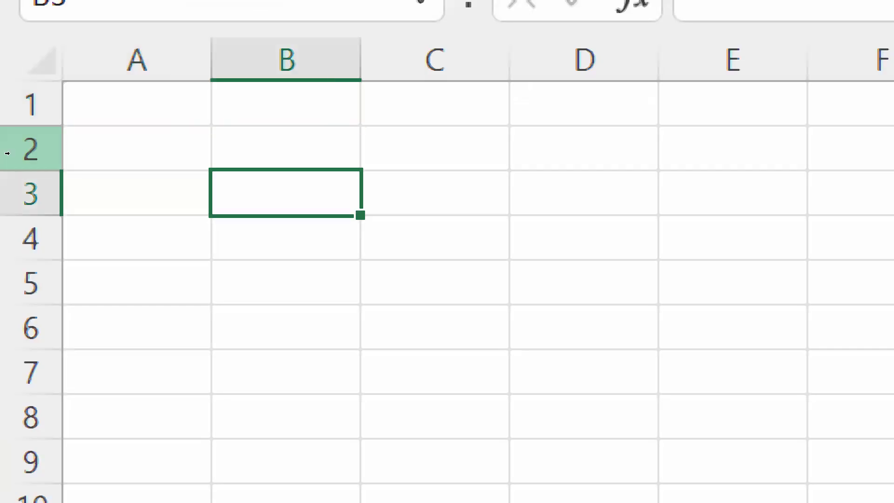
{"action": "key", "text": "Left"}
{"action": "key", "text": "Up"}
{"action": "key", "text": "Down"}
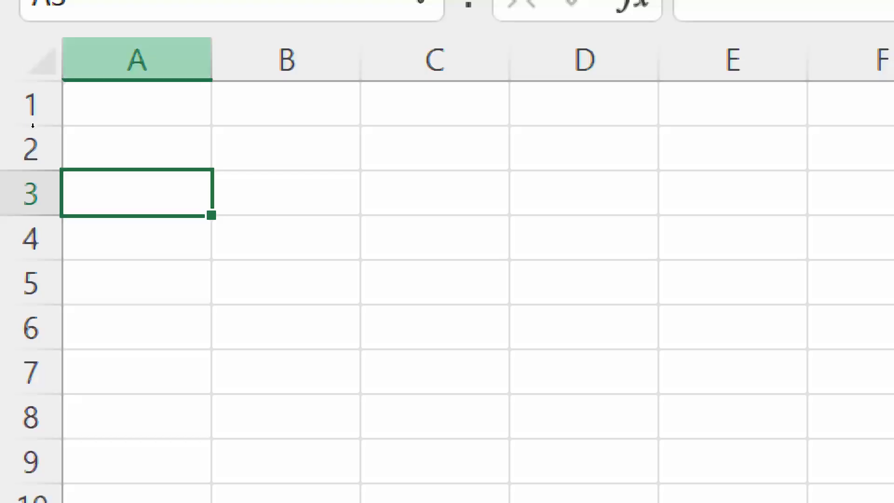
{"action": "key", "text": "ctrl+space"}
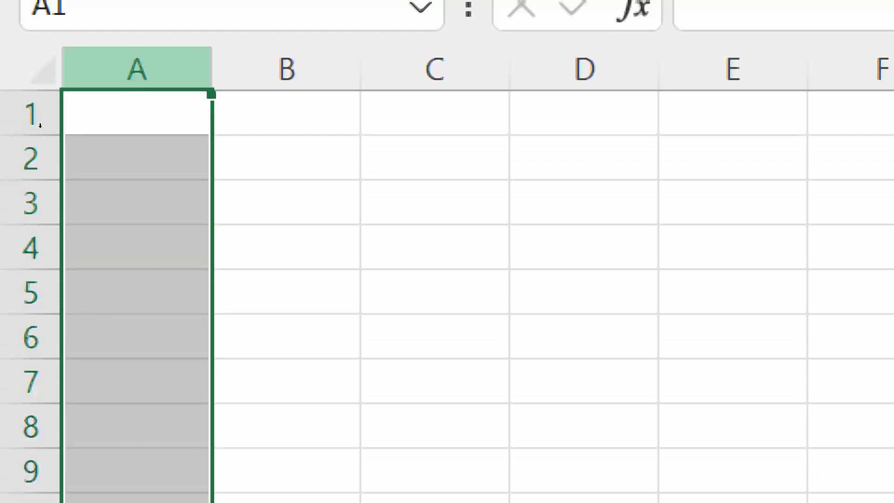
{"action": "left_click", "coordinate": [286, 69]}
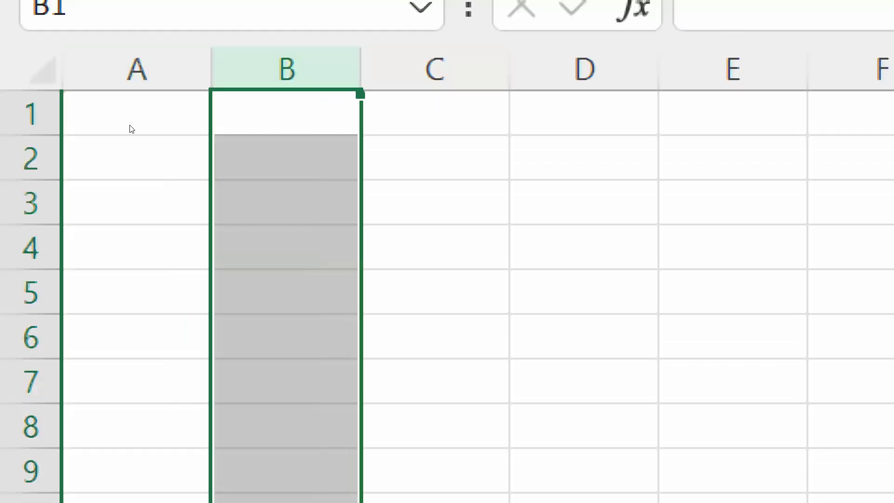
{"action": "left_click", "coordinate": [436, 68]}
{"action": "left_click", "coordinate": [584, 69]}
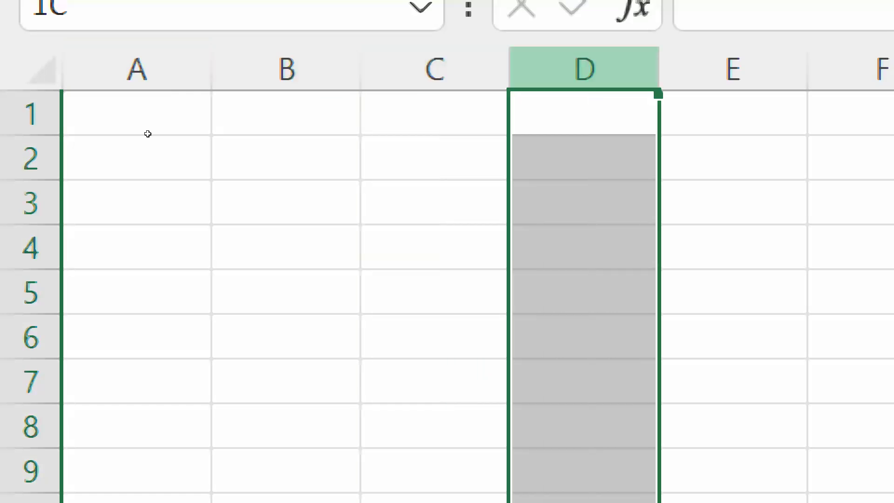
{"action": "left_click", "coordinate": [5, 135]}
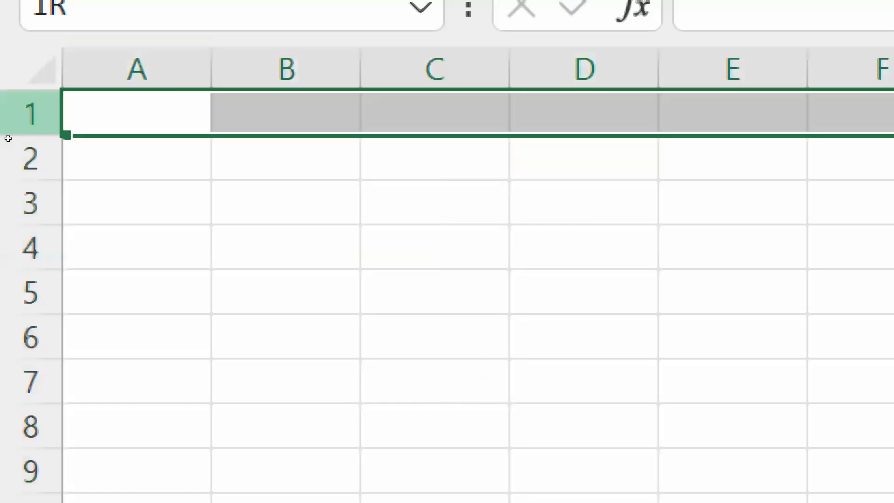
{"action": "left_click", "coordinate": [7, 155]}
{"action": "left_click", "coordinate": [7, 173]}
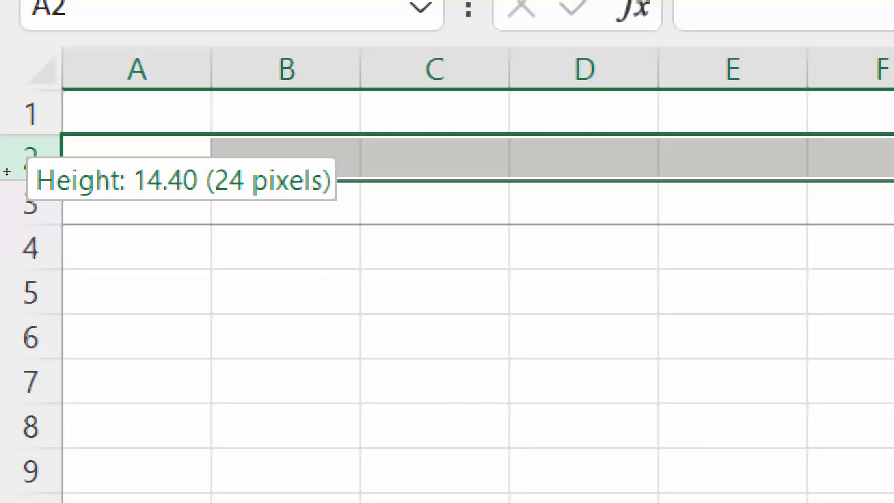
{"action": "left_click", "coordinate": [8, 140]}
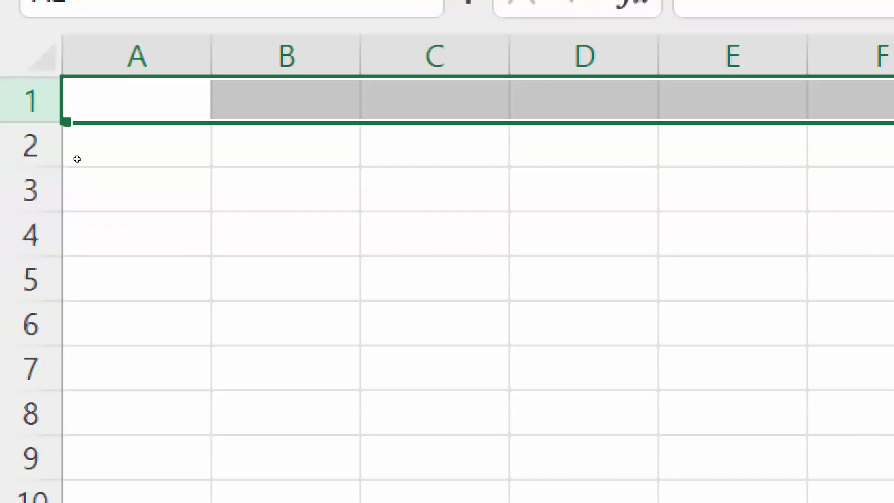
{"action": "left_click", "coordinate": [78, 159]}
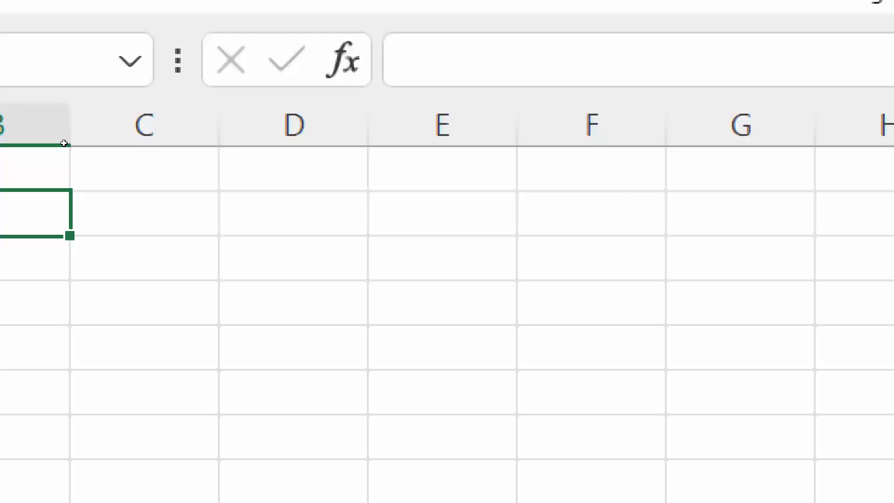
{"action": "key", "text": "Left"}
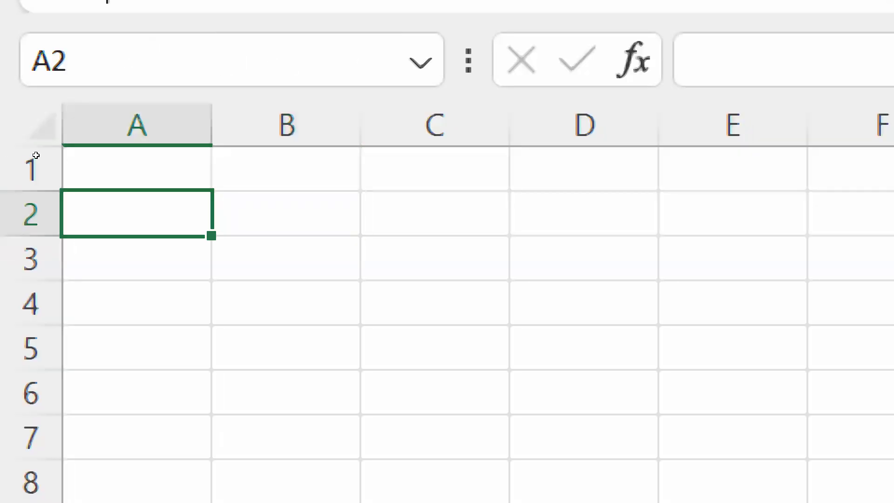
{"action": "key", "text": "Right"}
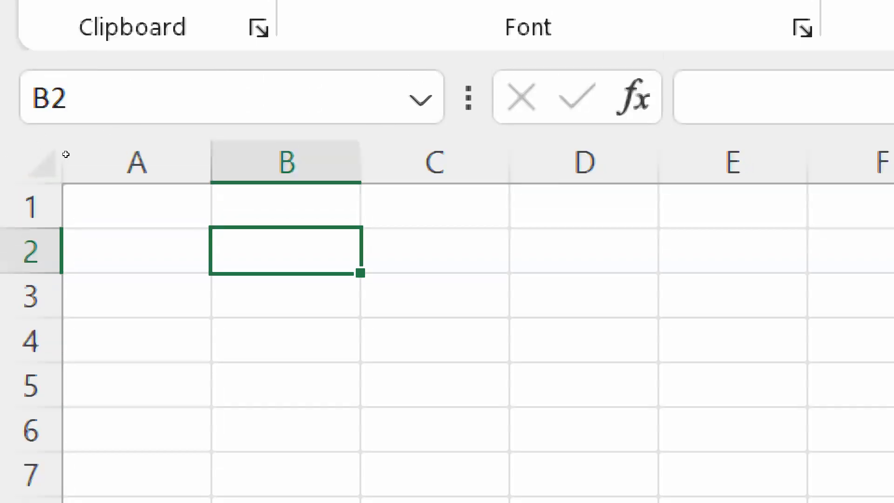
{"action": "type", "text": "cell"}
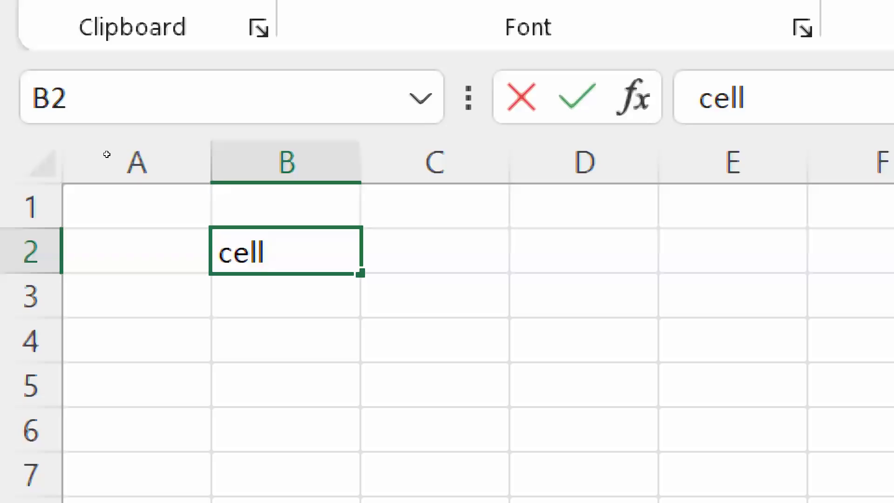
{"action": "key", "text": "Tab"}
{"action": "key", "text": "Left"}
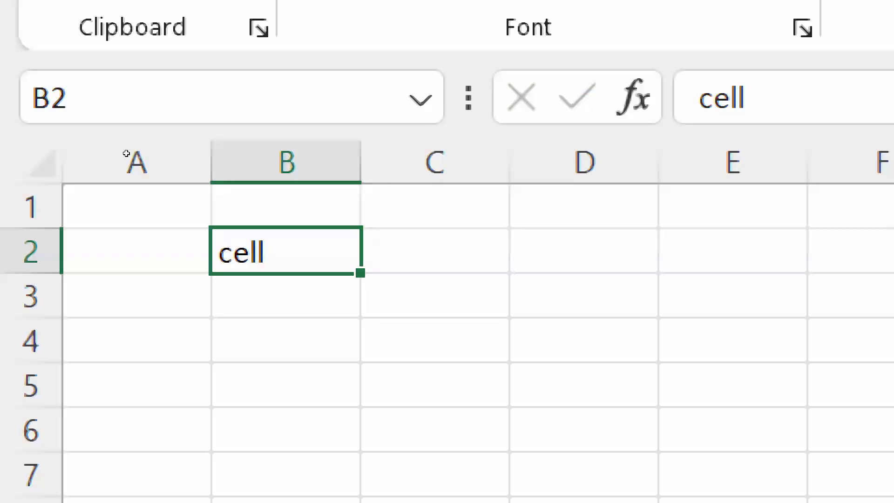
{"action": "key", "text": "Tab"}
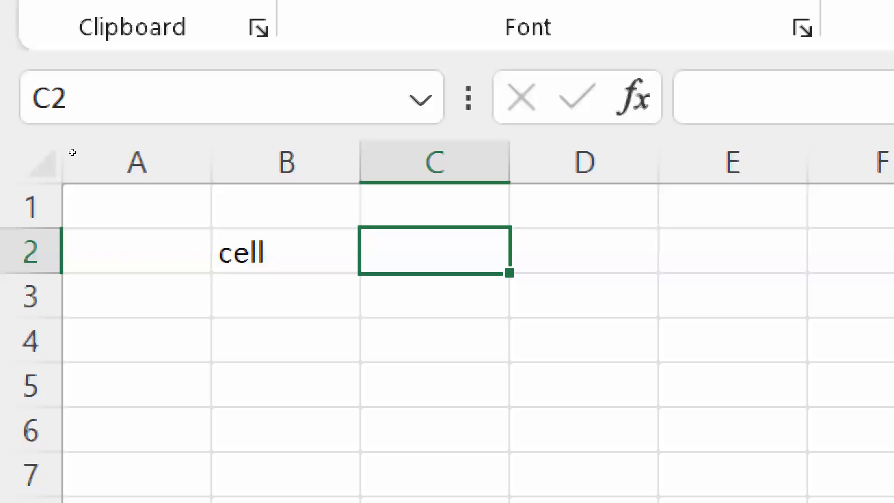
{"action": "key", "text": "Left"}
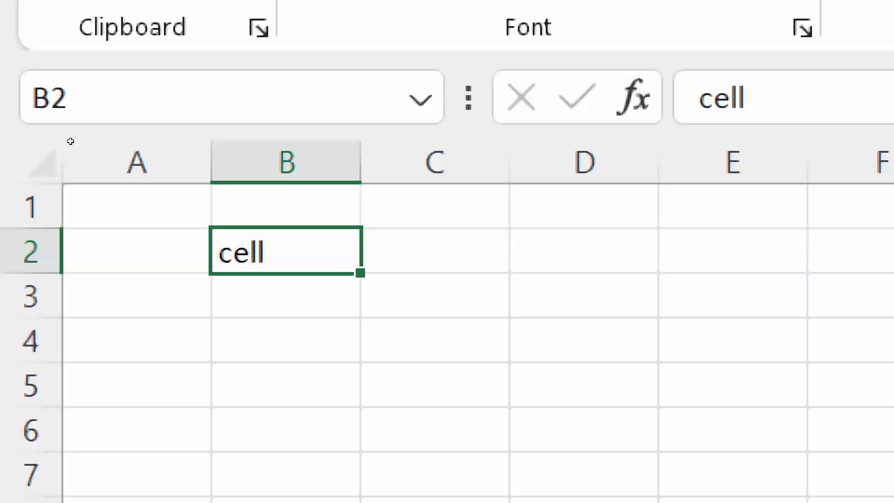
{"action": "left_click", "coordinate": [73, 129]}
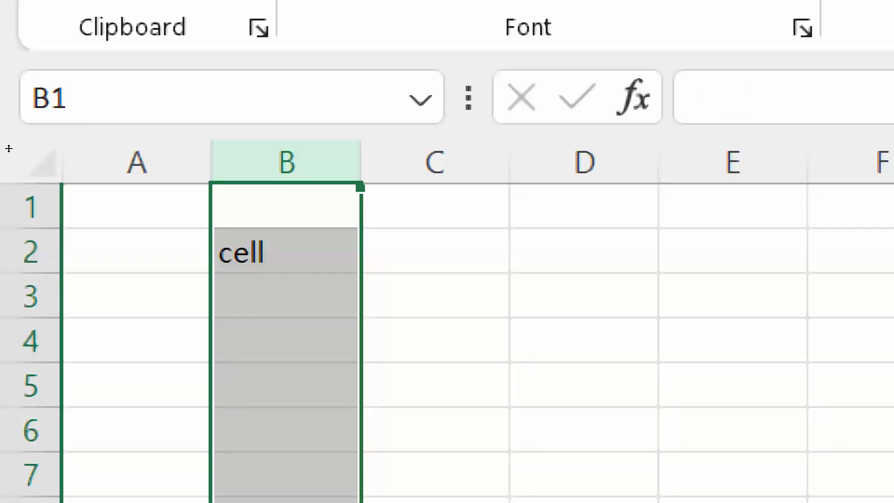
{"action": "left_click", "coordinate": [18, 252]}
{"action": "key", "text": "Down"}
{"action": "key", "text": "Down"}
{"action": "key", "text": "Right"}
{"action": "key", "text": "Right"}
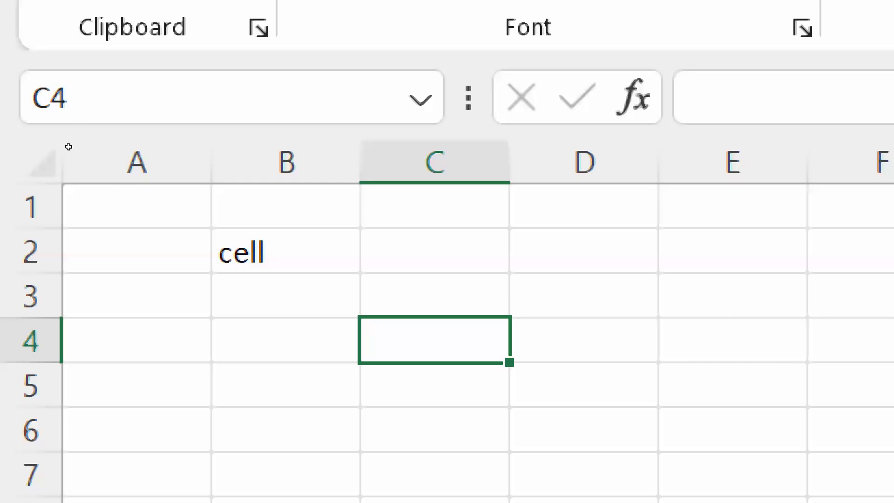
{"action": "key", "text": "Left"}
{"action": "key", "text": "Up"}
{"action": "key", "text": "Up"}
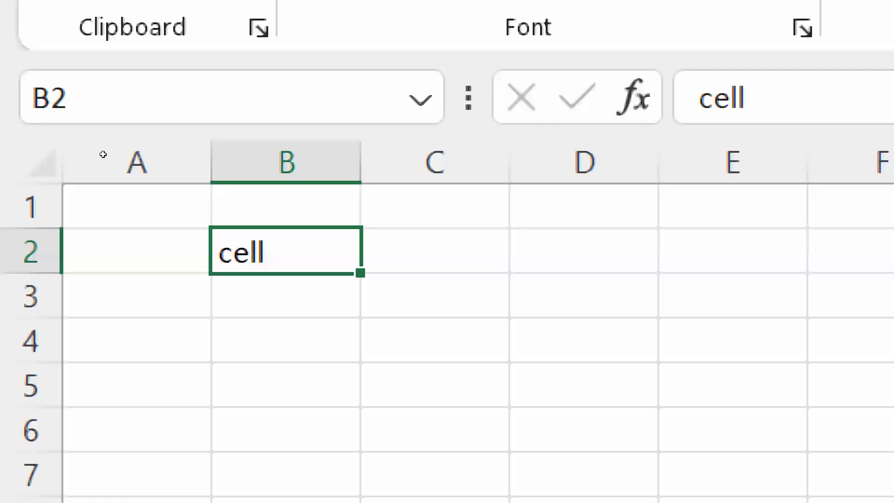
Erase the word 'cell' from B2 and return to cell A1.
{"action": "key", "text": "F2"}
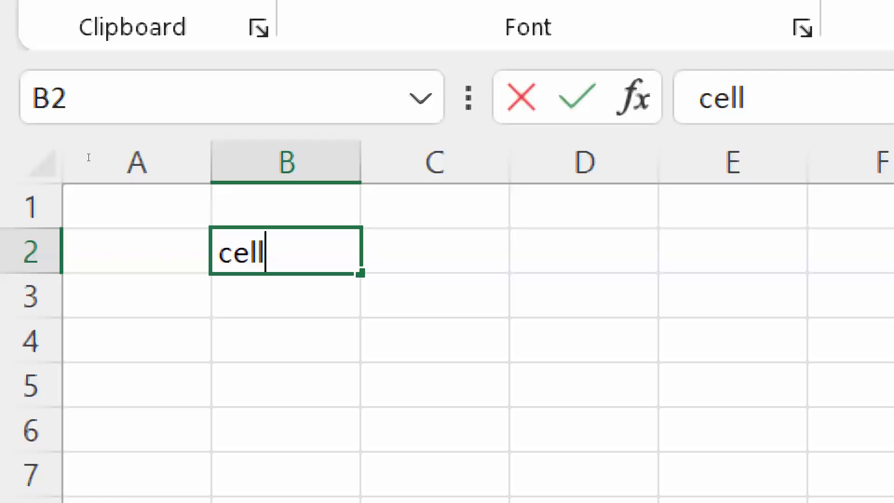
{"action": "key", "text": "BackSpace"}
{"action": "key", "text": "BackSpace"}
{"action": "key", "text": "BackSpace"}
{"action": "key", "text": "BackSpace"}
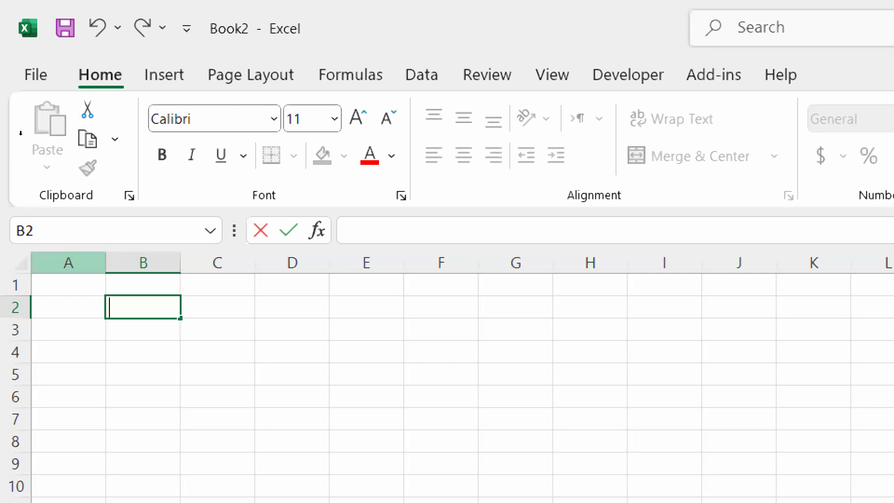
{"action": "key", "text": "Escape"}
{"action": "key", "text": "ctrl+Home"}
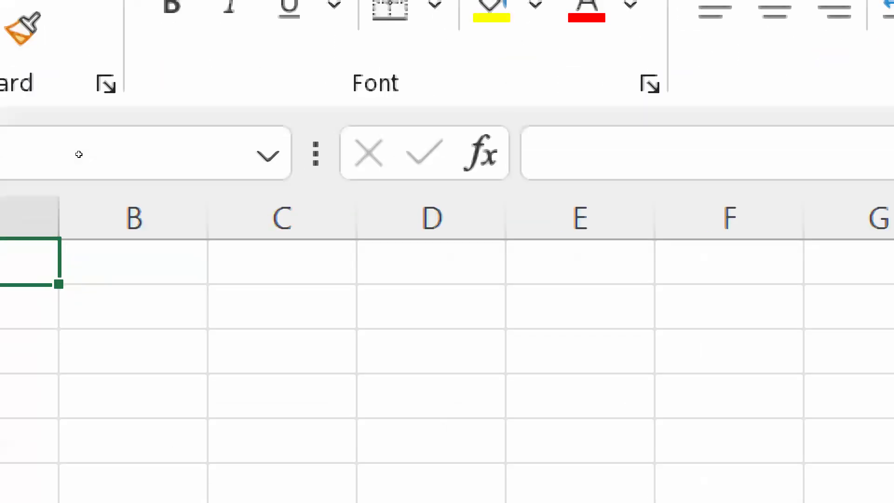
{"action": "key", "text": "Right"}
{"action": "key", "text": "Down"}
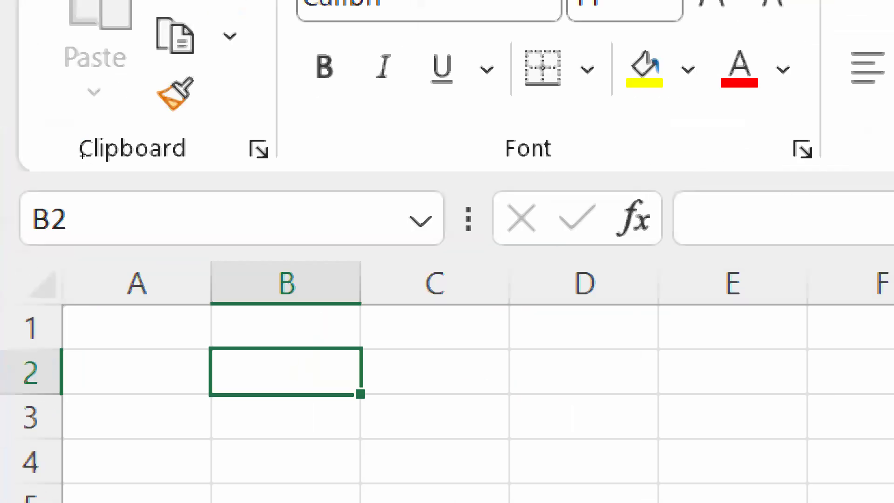
{"action": "key", "text": "ctrl+Home"}
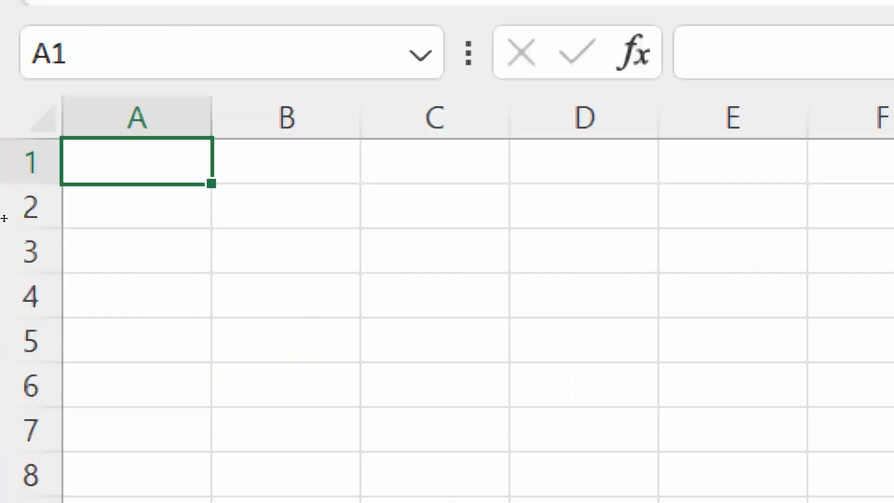
Enter A in A1 and the series 1, 2 in B1:B2.
{"action": "type", "text": "A"}
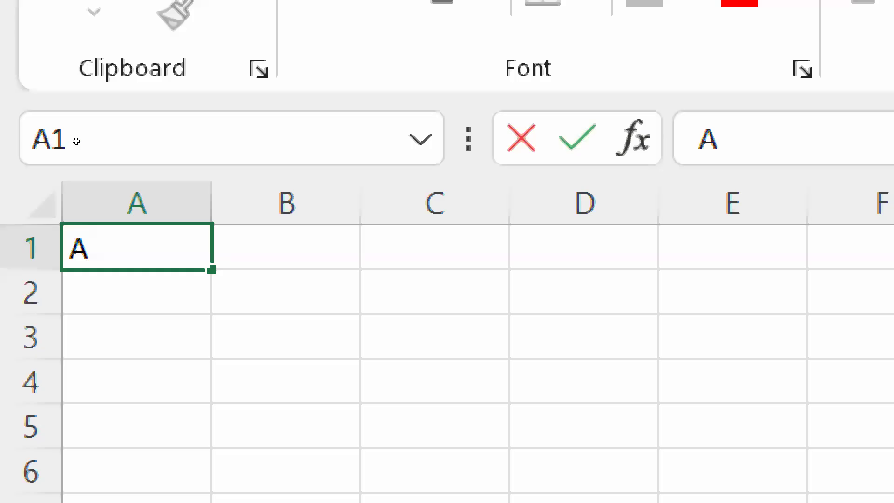
{"action": "key", "text": "Right"}
{"action": "type", "text": "1"}
{"action": "key", "text": "Return"}
{"action": "type", "text": "2"}
{"action": "key", "text": "Up"}
Enter the series 5, 10 in C1:C2, then move to D1.
{"action": "key", "text": "Right"}
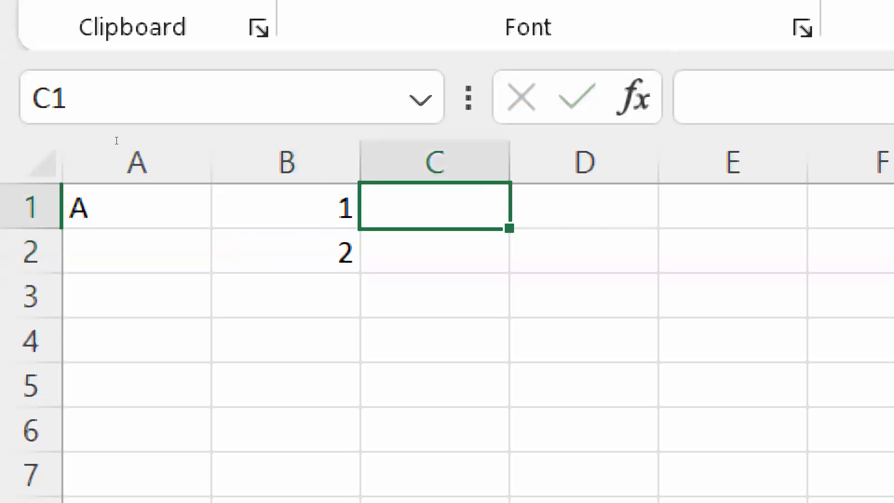
{"action": "type", "text": "5"}
{"action": "key", "text": "Return"}
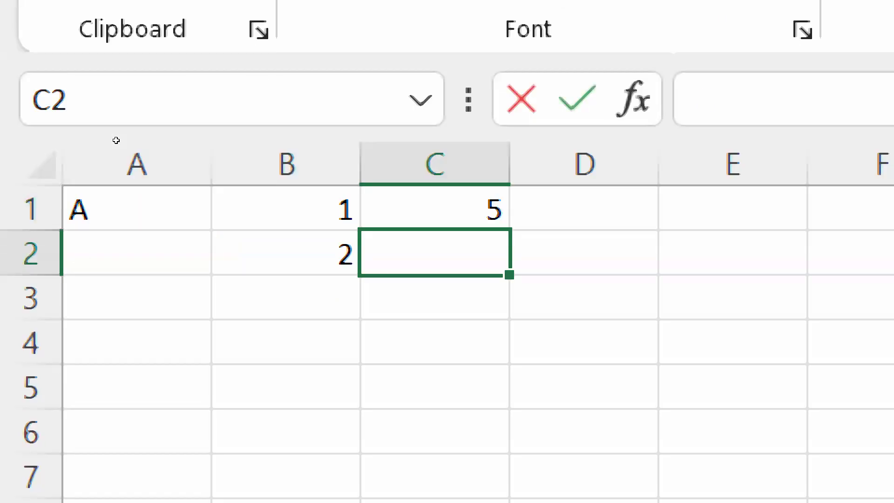
{"action": "type", "text": "10"}
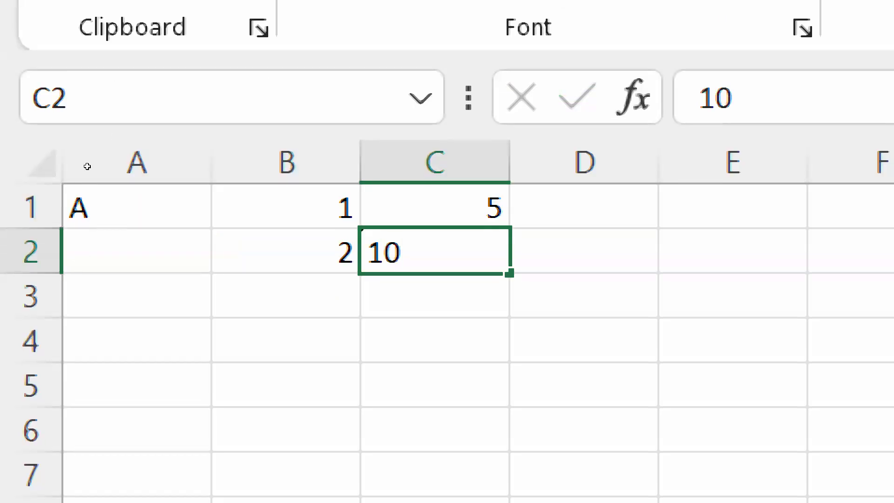
{"action": "key", "text": "Return"}
{"action": "key", "text": "Up"}
{"action": "key", "text": "Up"}
{"action": "key", "text": "Right"}
{"action": "key", "text": "Right"}
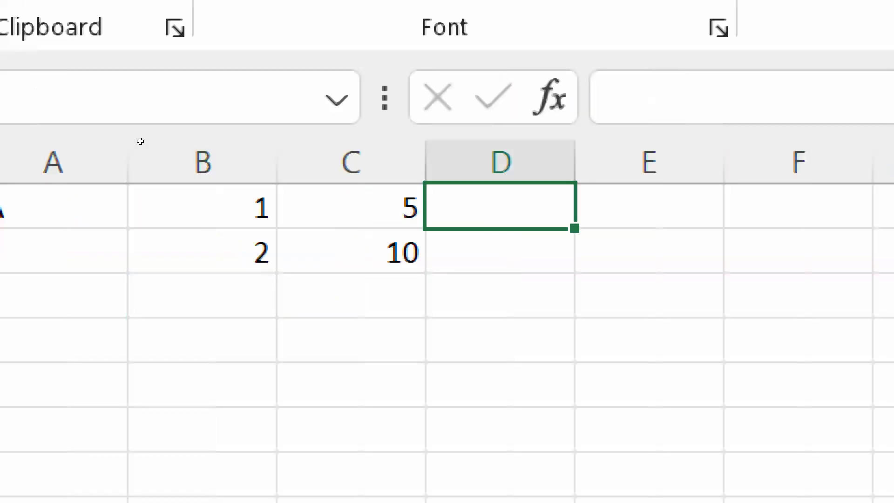
Insert an empty column at B, shifting the numbers right, and enter A001 in B1.
{"action": "left_click", "coordinate": [203, 163]}
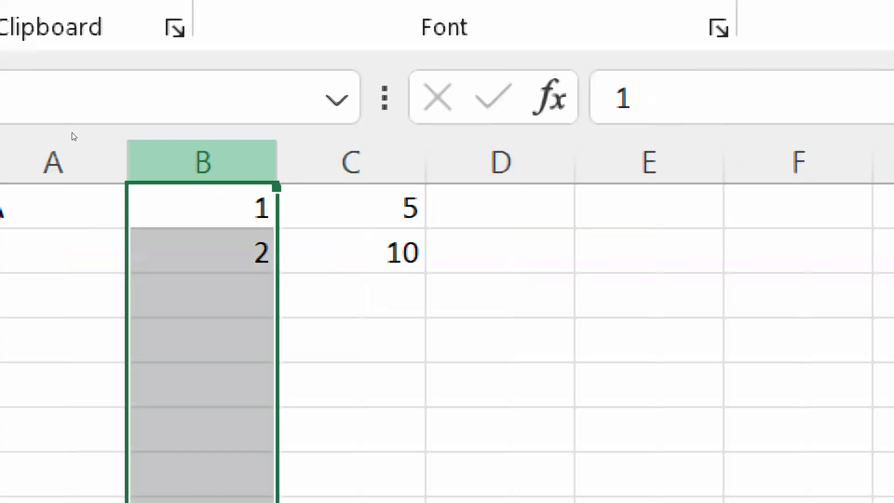
{"action": "right_click", "coordinate": [205, 163]}
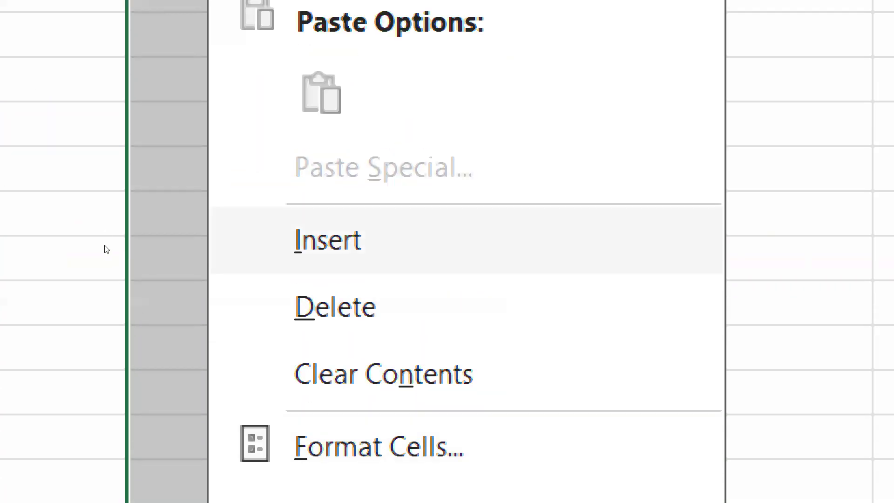
{"action": "left_click", "coordinate": [343, 240]}
{"action": "left_click", "coordinate": [280, 289]}
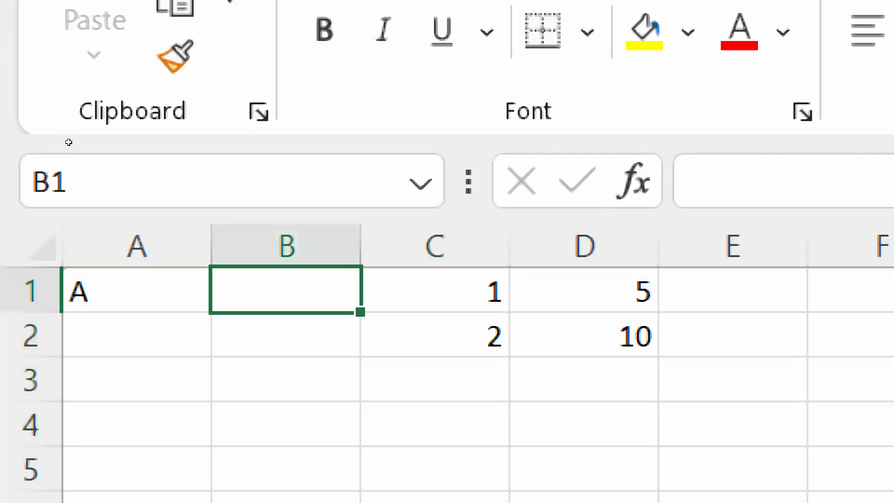
{"action": "type", "text": "A001"}
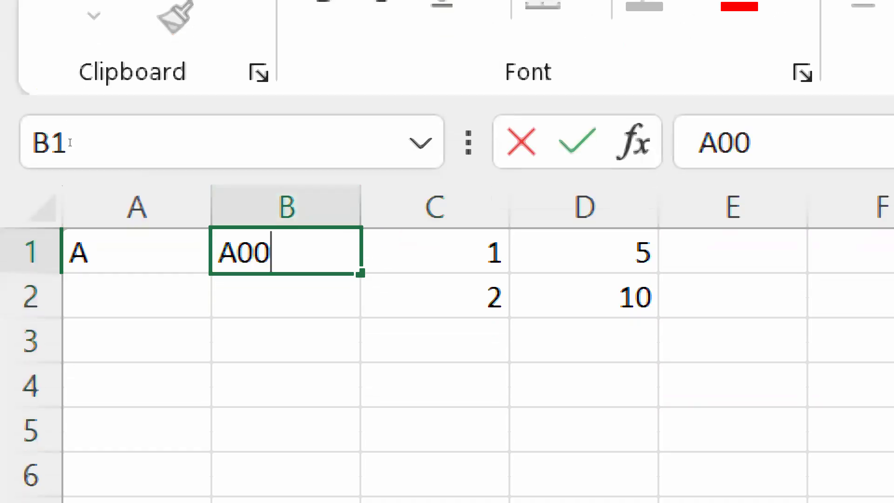
{"action": "key", "text": "Return"}
{"action": "key", "text": "Return"}
{"action": "key", "text": "Return"}
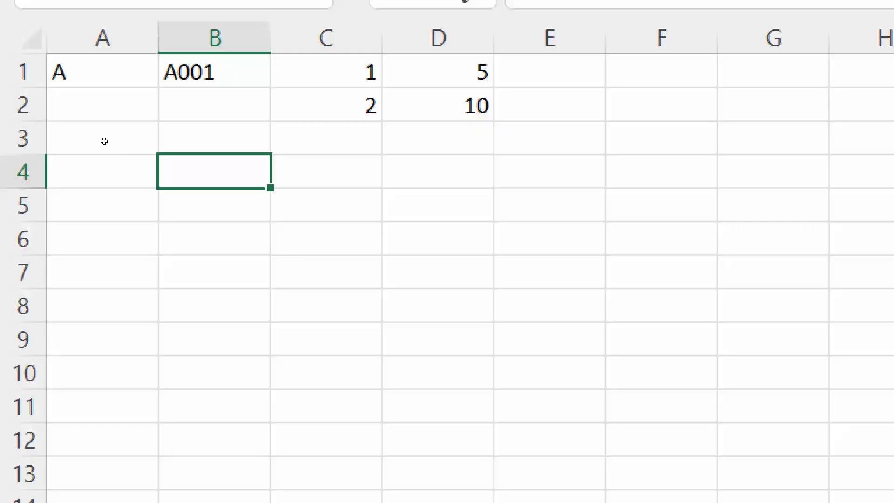
{"action": "key", "text": "Up"}
{"action": "key", "text": "Up"}
{"action": "key", "text": "Up"}
{"action": "key", "text": "Right"}
{"action": "key", "text": "shift+Right"}
{"action": "key", "text": "shift+Down"}
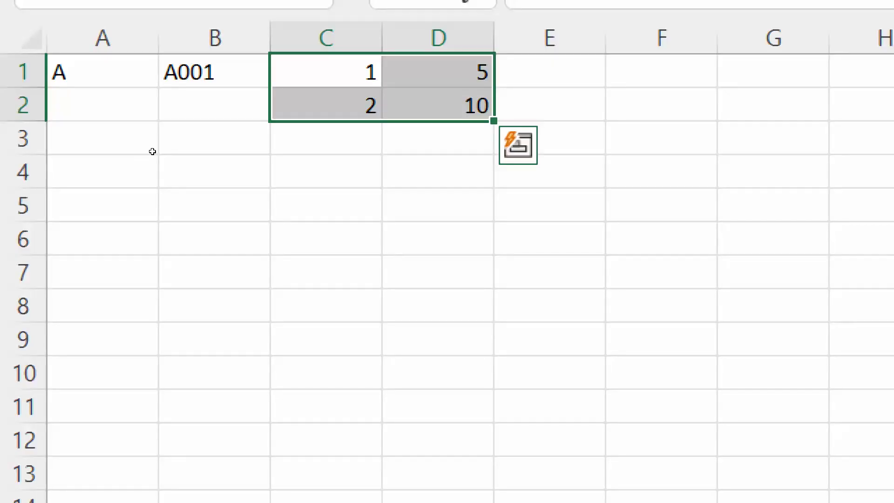
{"action": "key", "text": "Left"}
{"action": "key", "text": "Down"}
{"action": "key", "text": "Down"}
{"action": "key", "text": "Down"}
{"action": "key", "text": "Down"}
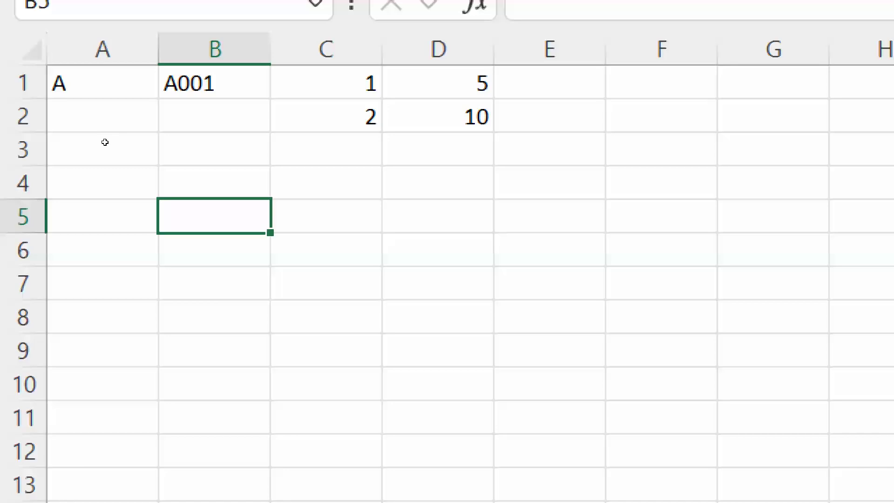
{"action": "key", "text": "Up"}
{"action": "key", "text": "Up"}
{"action": "key", "text": "Up"}
{"action": "key", "text": "Up"}
{"action": "key", "text": "Right"}
{"action": "key", "text": "shift+Right"}
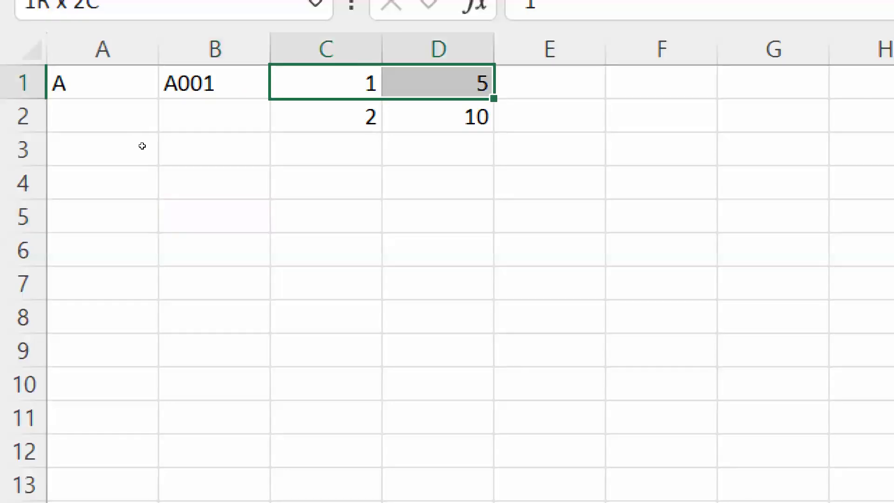
{"action": "key", "text": "shift+Down"}
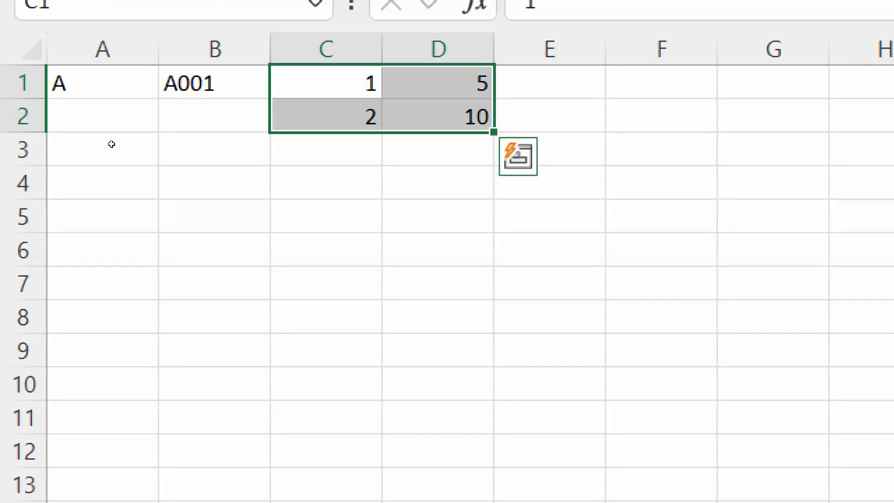
{"action": "left_click", "coordinate": [326, 181]}
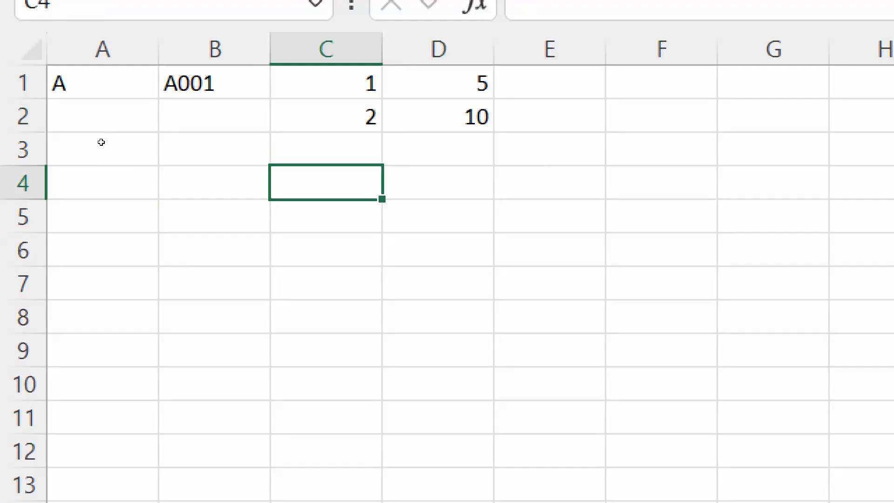
{"action": "key", "text": "Up"}
{"action": "key", "text": "Up"}
{"action": "key", "text": "Up"}
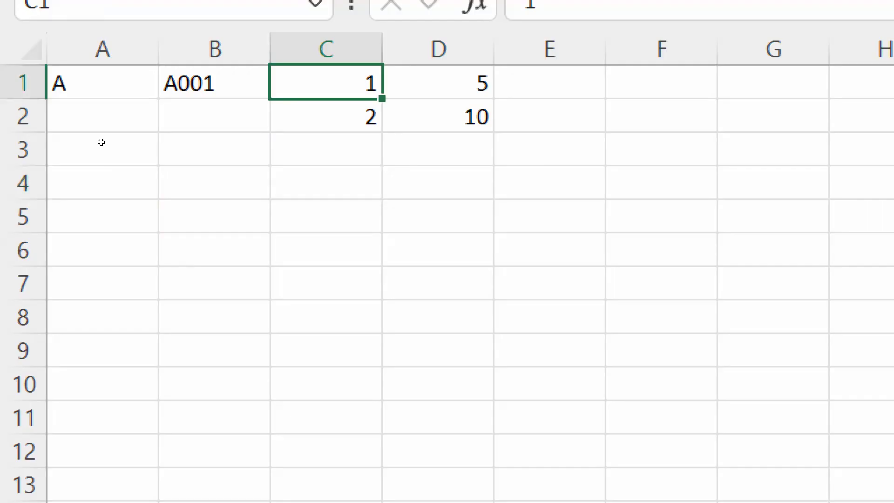
{"action": "key", "text": "Left"}
{"action": "key", "text": "Left"}
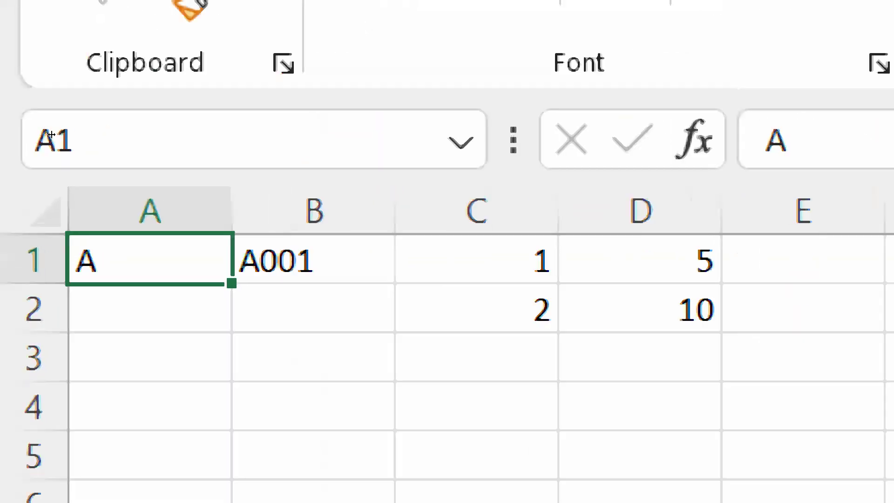
{"action": "key", "text": "ctrl+c"}
{"action": "key", "text": "Down"}
{"action": "key", "text": "Down"}
{"action": "key", "text": "Down"}
{"action": "key", "text": "Right"}
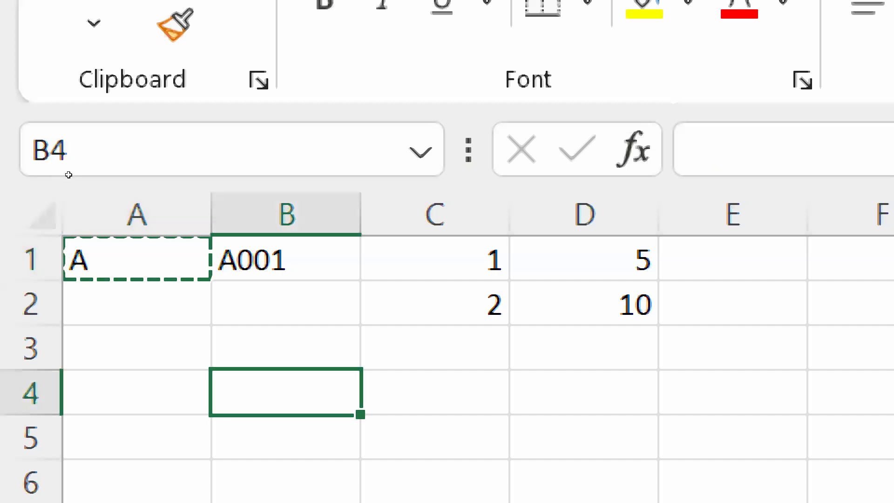
{"action": "key", "text": "ctrl+v"}
{"action": "key", "text": "ctrl+z"}
{"action": "key", "text": "Up"}
{"action": "key", "text": "Left"}
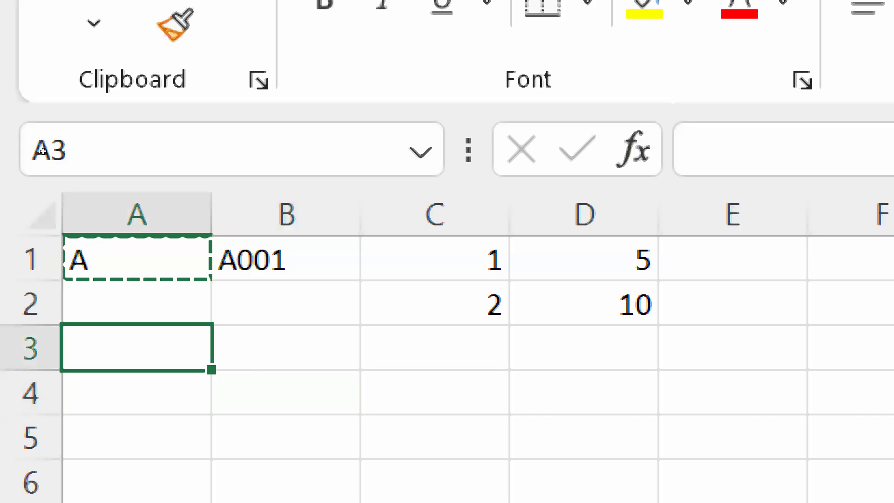
{"action": "key", "text": "Escape"}
{"action": "key", "text": "Up"}
{"action": "key", "text": "Up"}
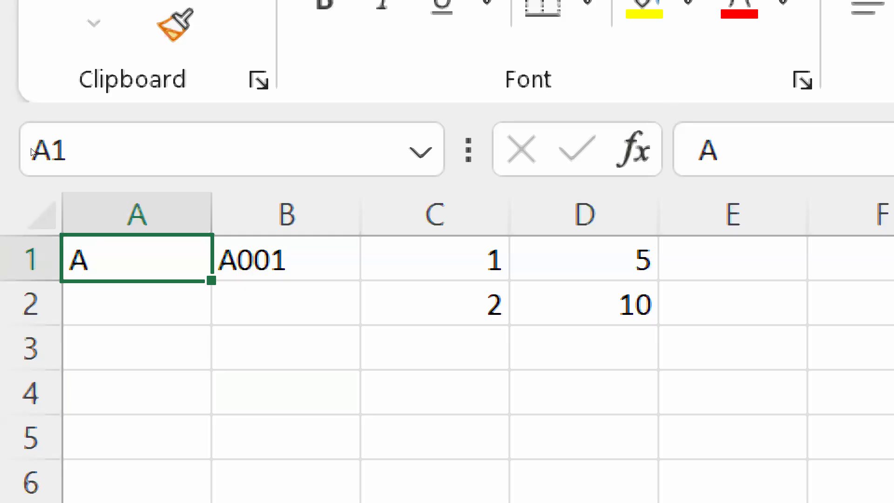
Move A to B4 and copy it into A4, then undo both so A returns to A1.
{"action": "left_click_drag", "start_coordinate": [123, 281], "coordinate": [270, 392]}
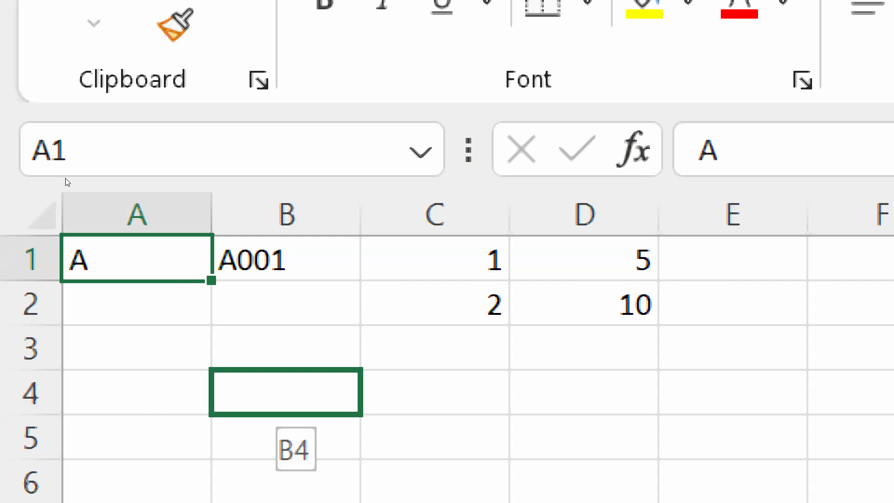
{"action": "left_click_drag", "start_coordinate": [67, 182], "coordinate": [64, 179]}
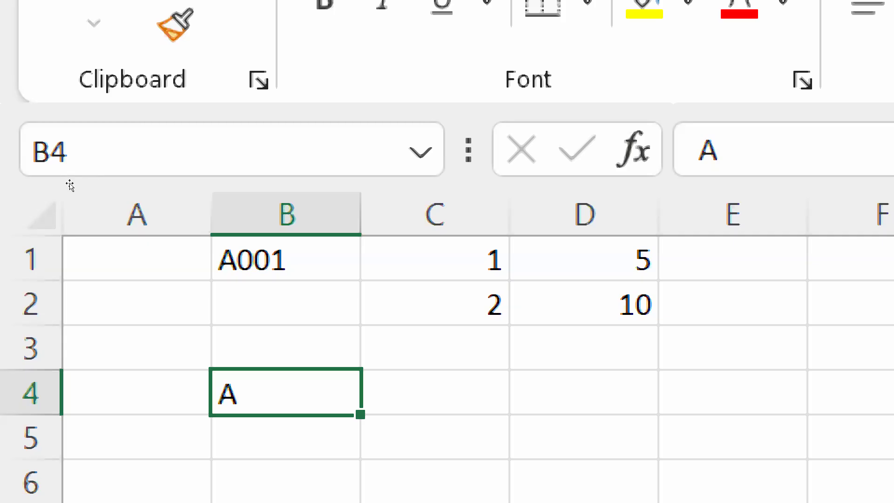
{"action": "left_click_drag", "start_coordinate": [361, 414], "coordinate": [137, 419]}
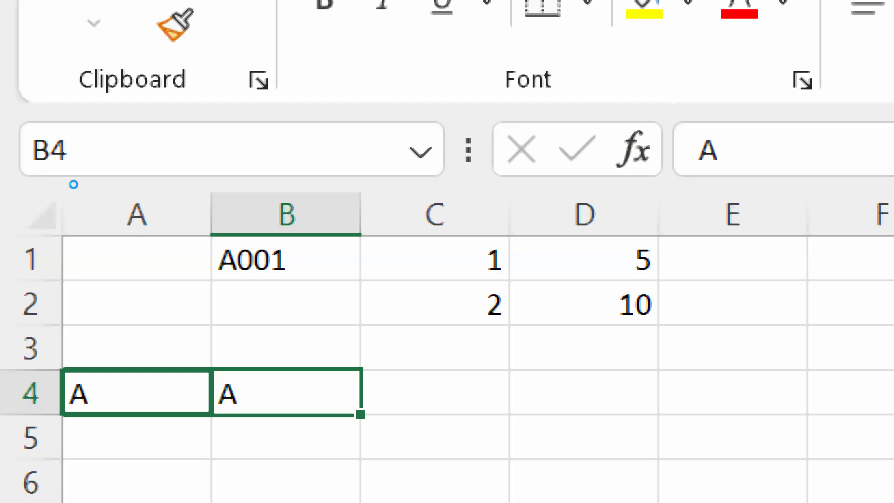
{"action": "key", "text": "Left"}
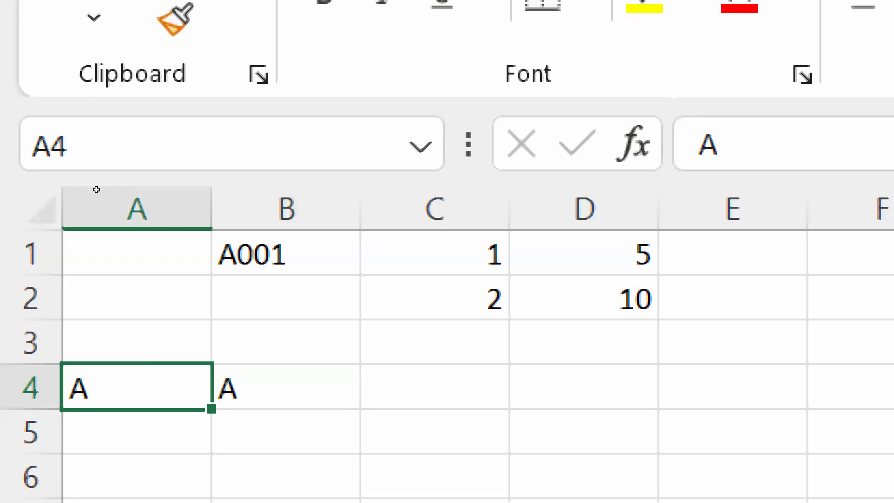
{"action": "key", "text": "ctrl+z"}
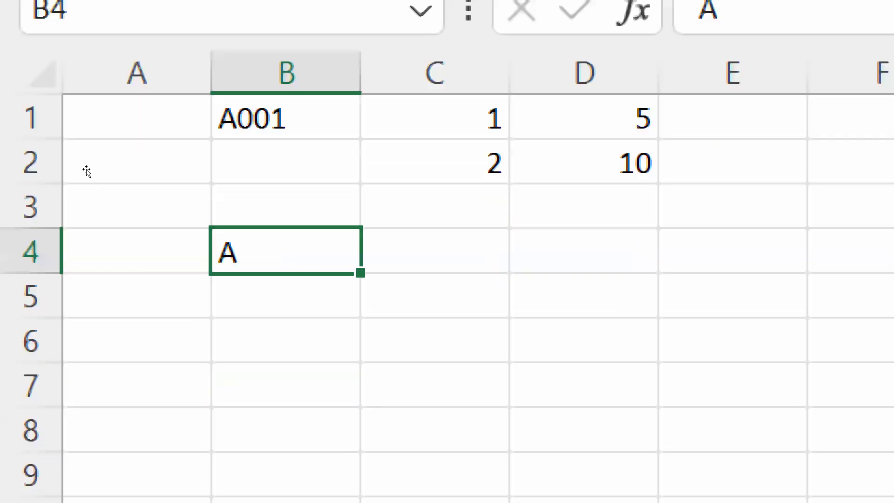
{"action": "key", "text": "ctrl+z"}
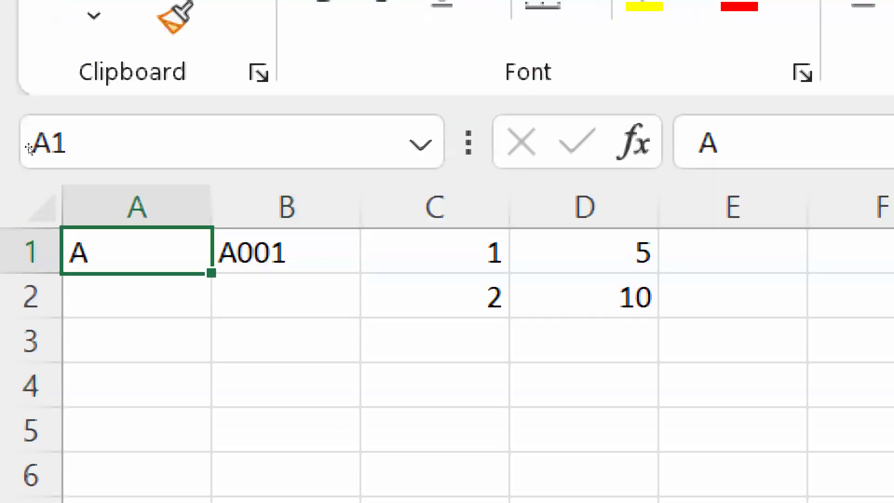
Move the label A from A1 to B4, then remove the trial copy in A4.
{"action": "left_click_drag", "start_coordinate": [135, 274], "coordinate": [284, 405]}
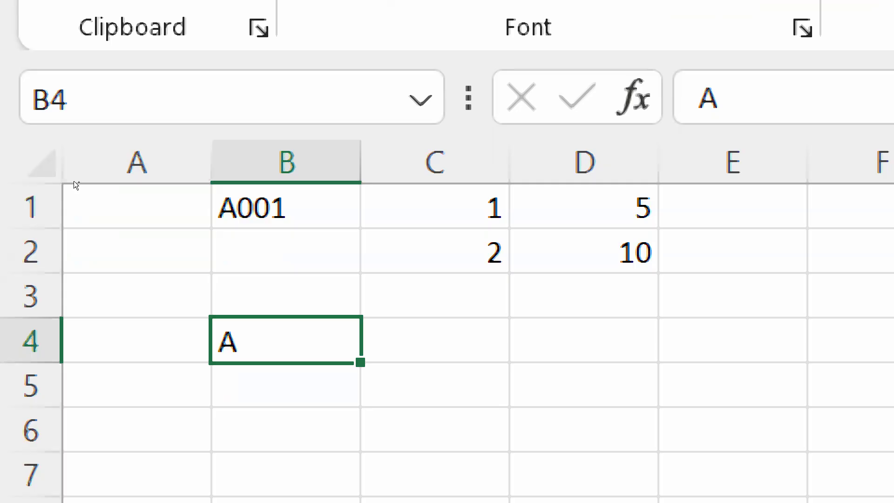
{"action": "left_click_drag", "start_coordinate": [73, 181], "coordinate": [45, 178]}
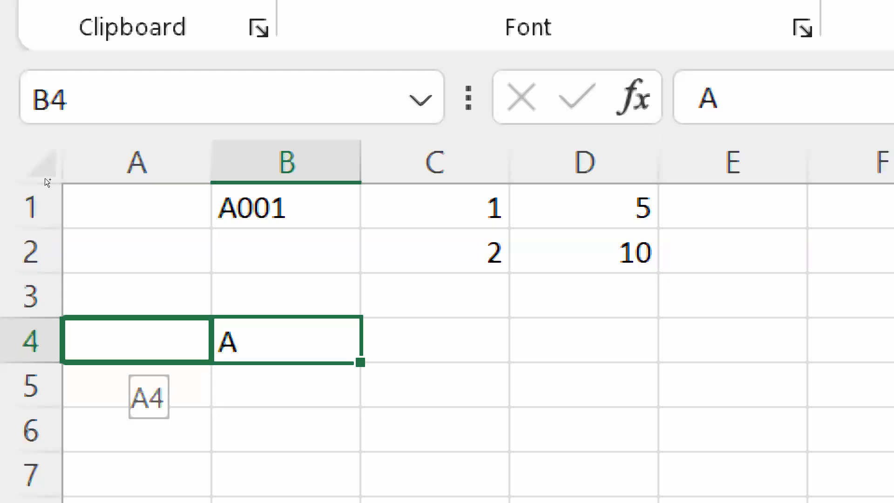
{"action": "left_click_drag", "start_coordinate": [45, 178], "coordinate": [46, 178]}
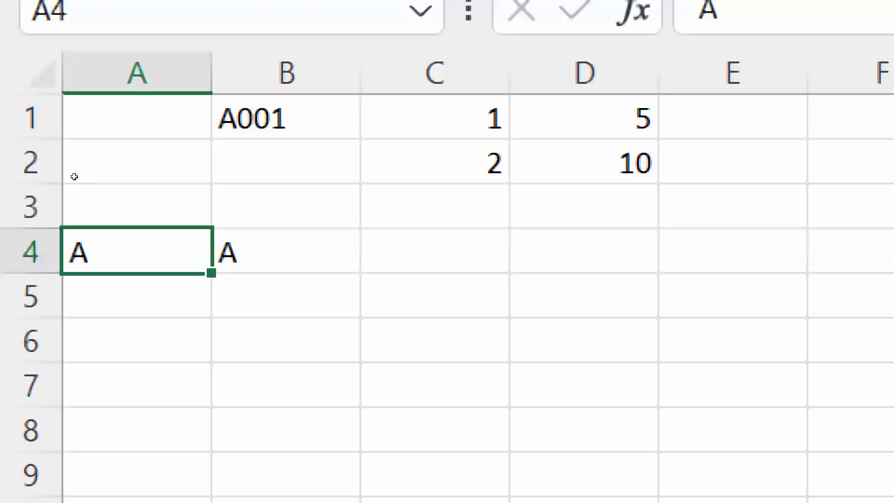
{"action": "key", "text": "Right"}
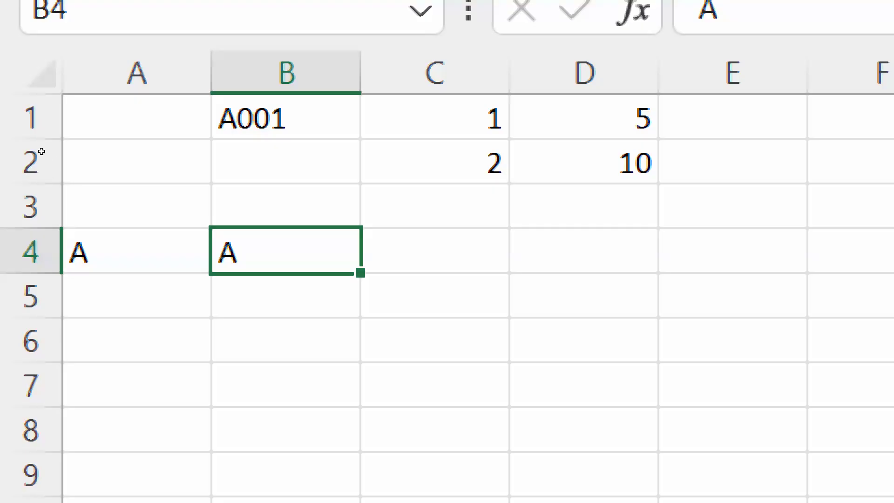
{"action": "key", "text": "Left"}
{"action": "key", "text": "Delete"}
{"action": "key", "text": "Right"}
Enter the note 'ctrl - control' in cell B2, fixing a typo along the way.
{"action": "key", "text": "Up"}
{"action": "key", "text": "Up"}
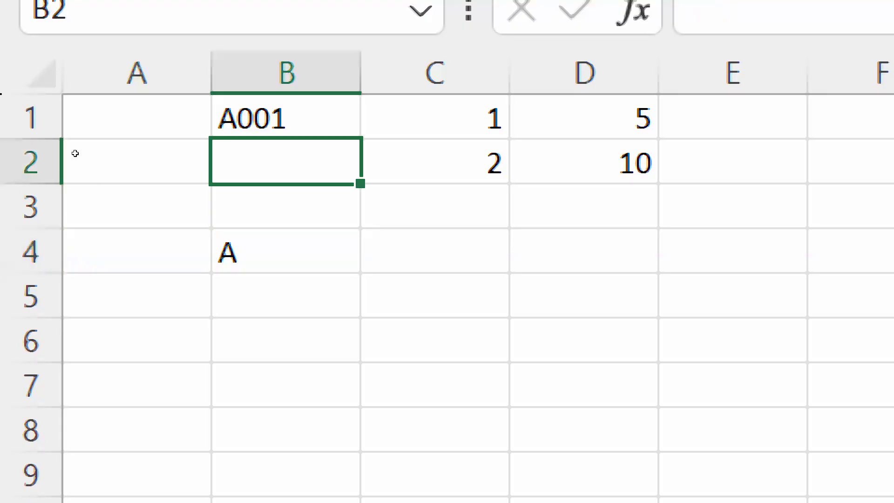
{"action": "type", "text": "crt"}
{"action": "key", "text": "BackSpace"}
{"action": "key", "text": "BackSpace"}
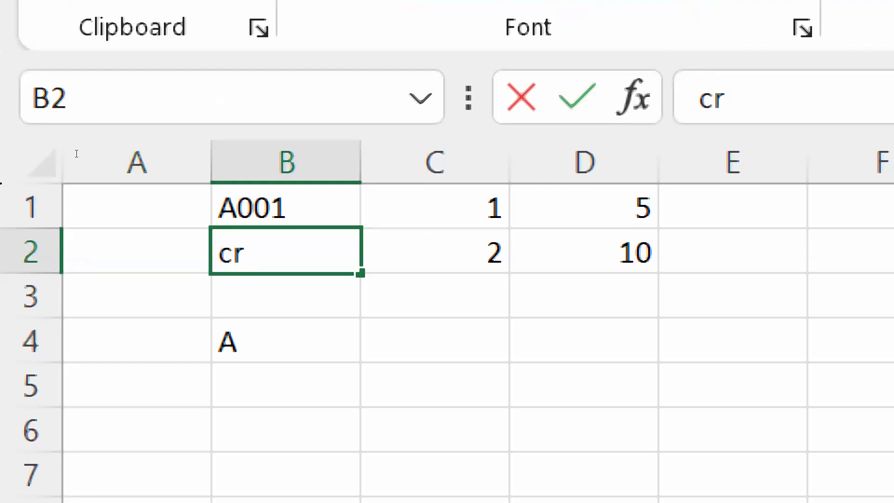
{"action": "type", "text": "trl"}
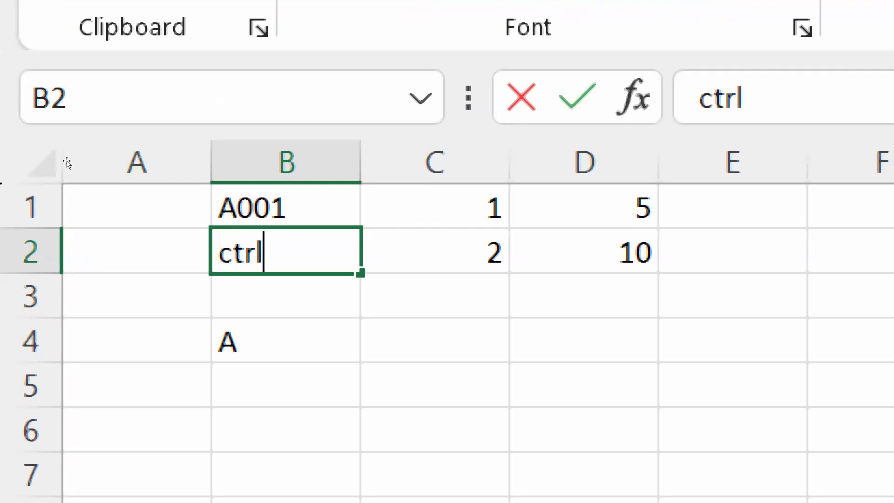
{"action": "type", "text": " - control"}
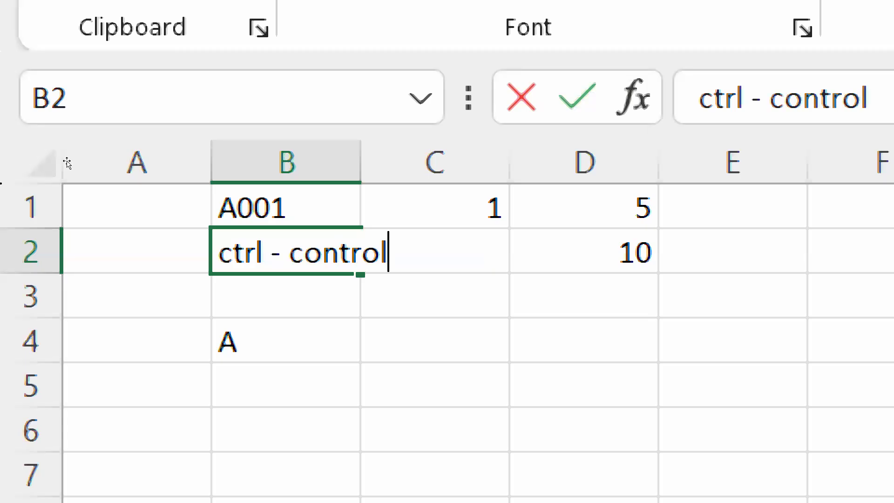
{"action": "key", "text": "Return"}
{"action": "key", "text": "Down"}
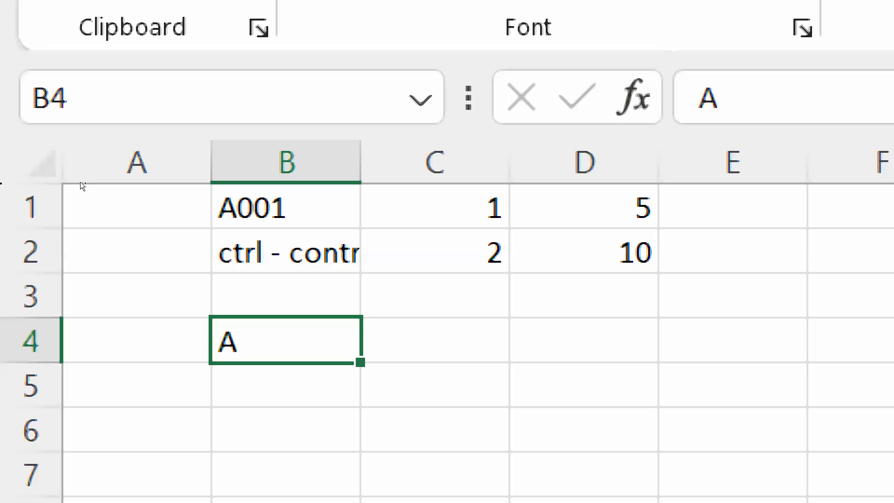
Copy the A from B4 down to A6 and check both cells.
{"action": "mouse_move", "coordinate": [289, 362]}
{"action": "left_mouse_down"}
{"action": "mouse_move", "coordinate": [289, 401]}
{"action": "mouse_move", "coordinate": [139, 401]}
{"action": "mouse_move", "coordinate": [139, 445]}
{"action": "left_mouse_up"}
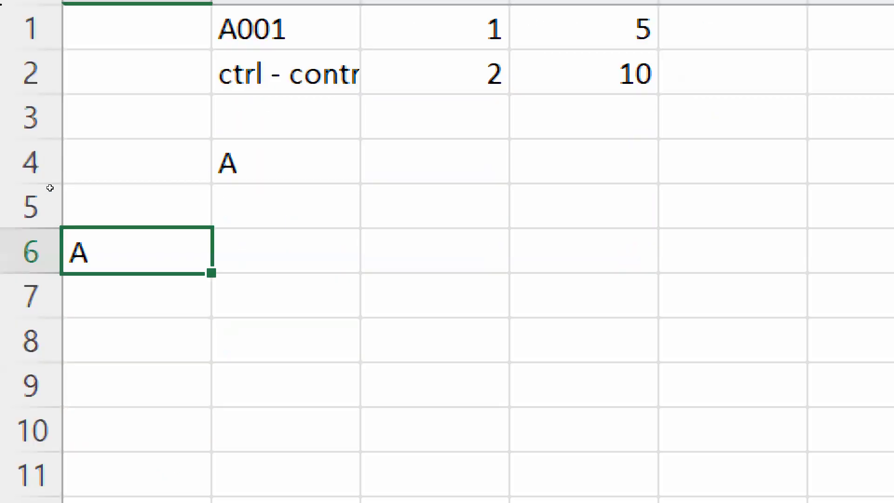
{"action": "left_click", "coordinate": [75, 176]}
{"action": "key", "text": "Right"}
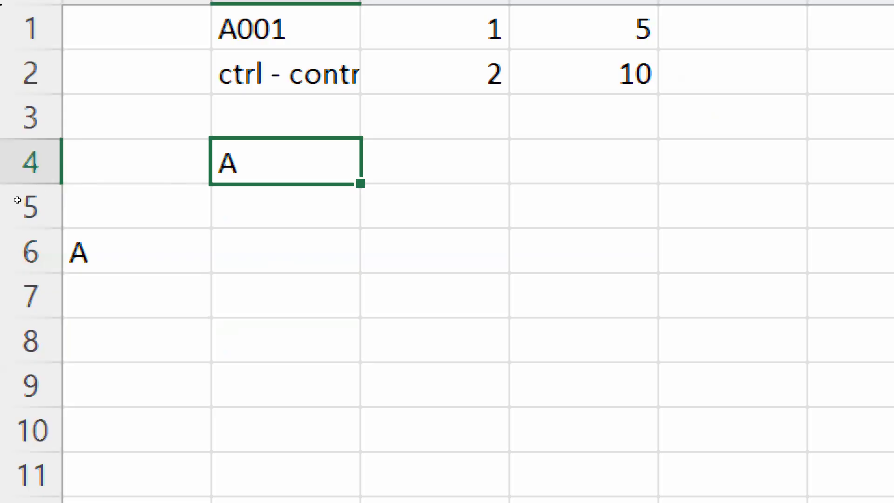
{"action": "key", "text": "Down"}
{"action": "key", "text": "Down"}
{"action": "key", "text": "Left"}
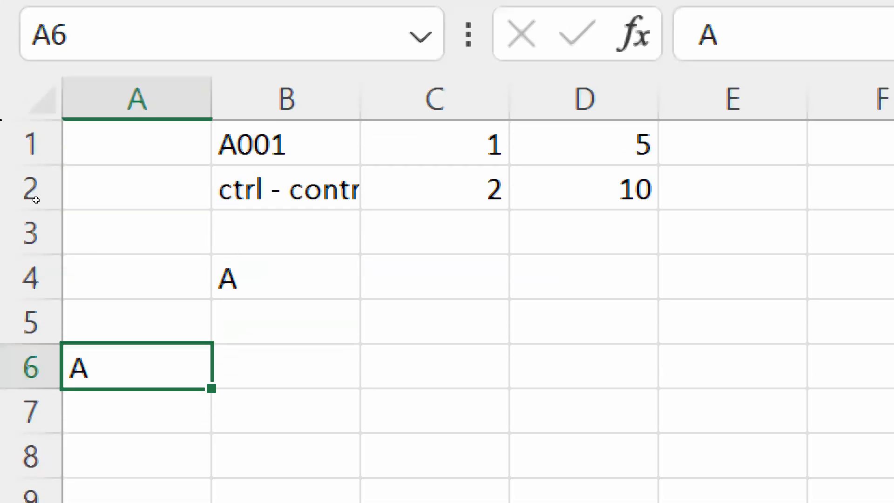
{"action": "key", "text": "Up"}
{"action": "key", "text": "Up"}
{"action": "key", "text": "Right"}
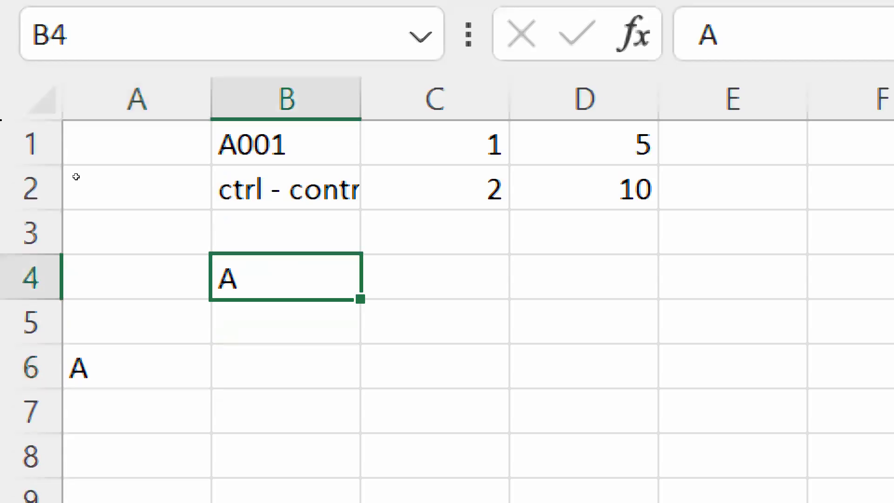
Move A from B4 to B6 and copy A6 into A7, then undo the changes.
{"action": "left_click_drag", "start_coordinate": [210, 280], "coordinate": [210, 369]}
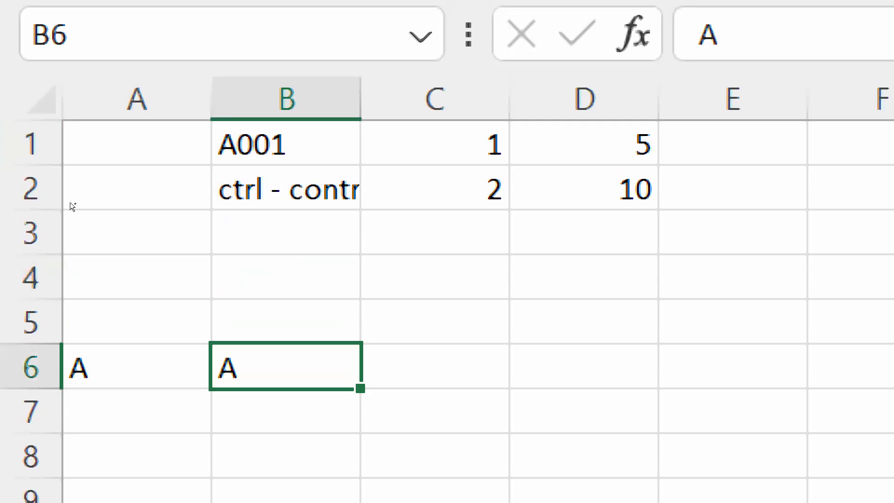
{"action": "left_click_drag", "start_coordinate": [212, 368], "coordinate": [62, 413]}
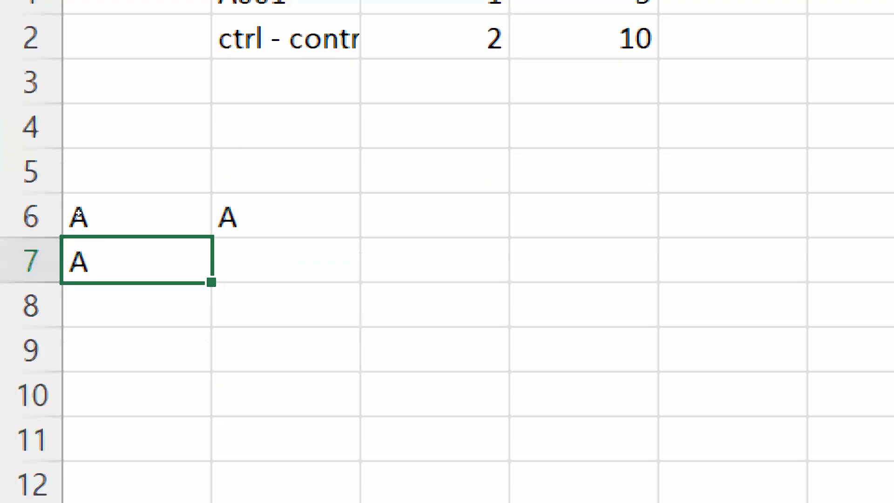
{"action": "key", "text": "ctrl+z"}
{"action": "key", "text": "ctrl+z"}
{"action": "key", "text": "ctrl+z"}
{"action": "key", "text": "ctrl+z"}
{"action": "key", "text": "ctrl+z"}
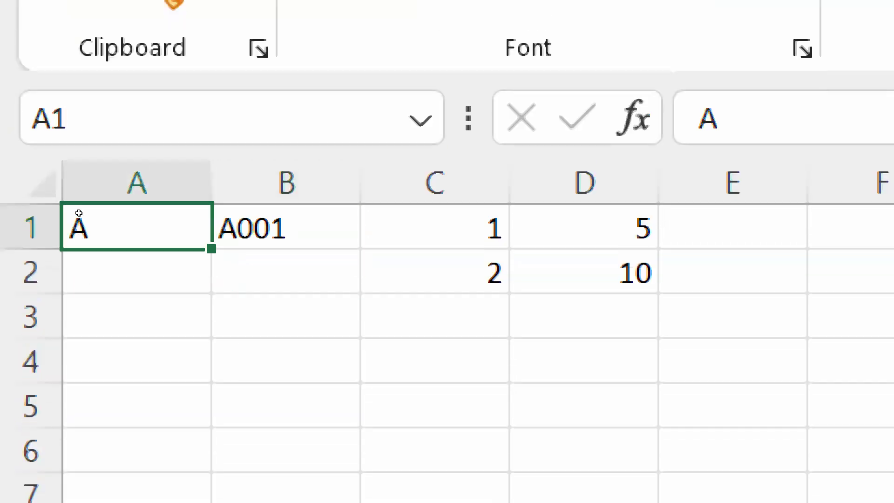
Copy the 5 and 10 from D1:D2 into F1:F2.
{"action": "key", "text": "ctrl+Right"}
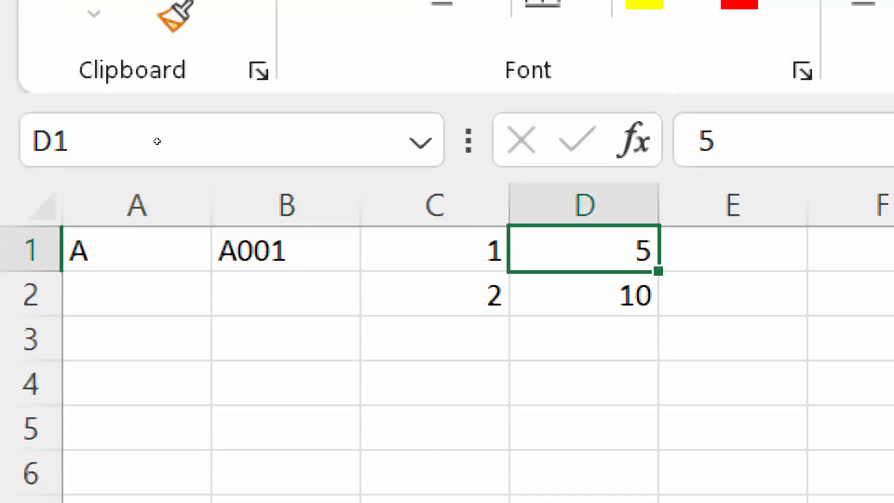
{"action": "key", "text": "ctrl+shift+Down"}
{"action": "key", "text": "ctrl+e"}
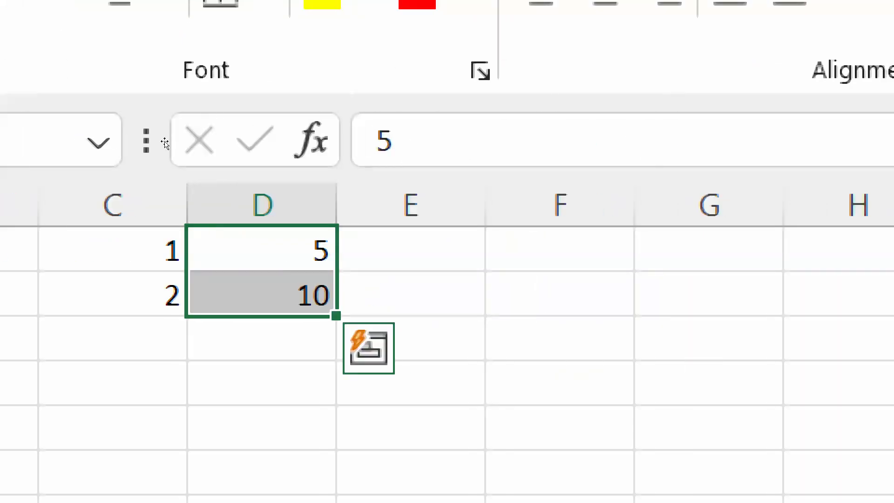
{"action": "left_click_drag", "start_coordinate": [187, 317], "coordinate": [485, 319]}
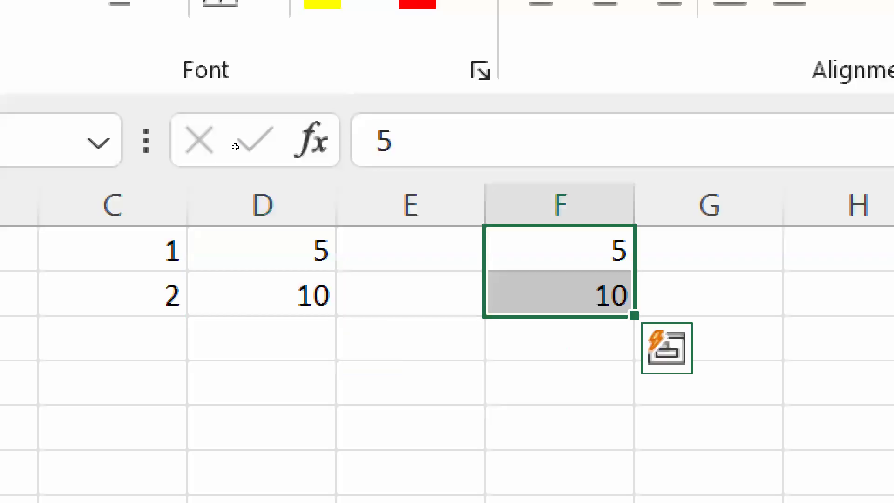
{"action": "left_click", "coordinate": [372, 332]}
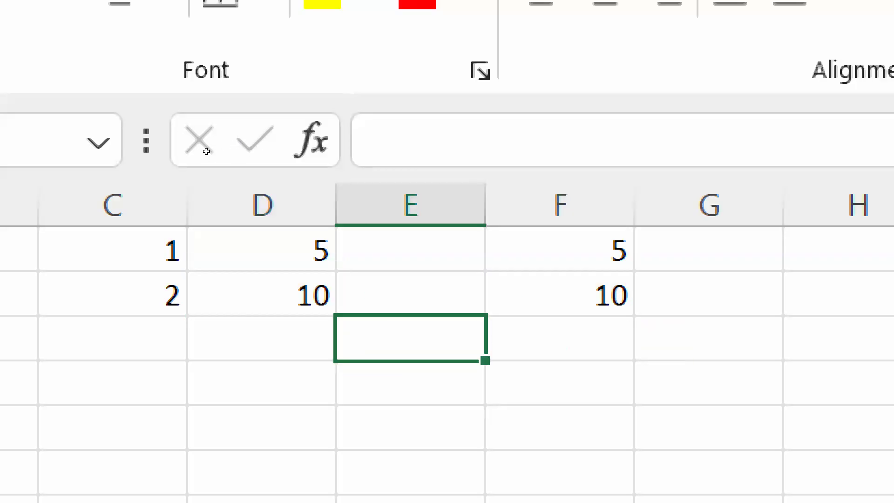
Select the range E1:G2, then return to the 1 in cell C1.
{"action": "key", "text": "Up"}
{"action": "key", "text": "Up"}
{"action": "key", "text": "shift+Right"}
{"action": "key", "text": "shift+Down"}
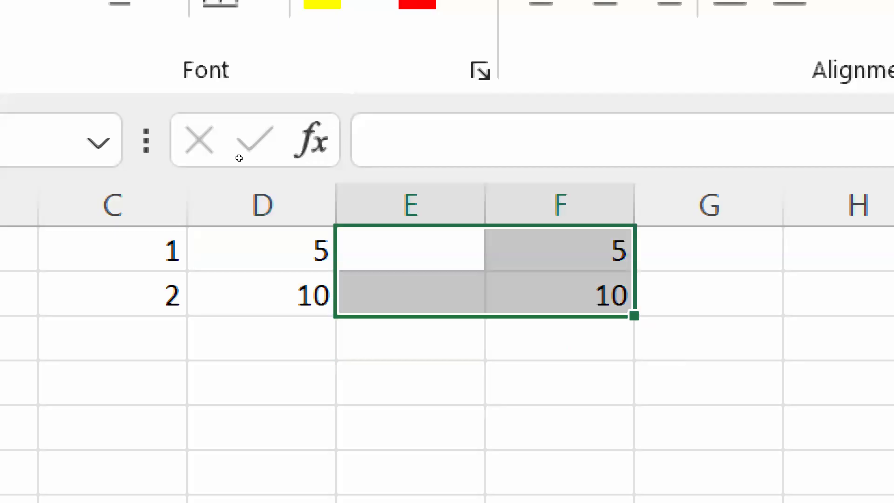
{"action": "key", "text": "shift+Right"}
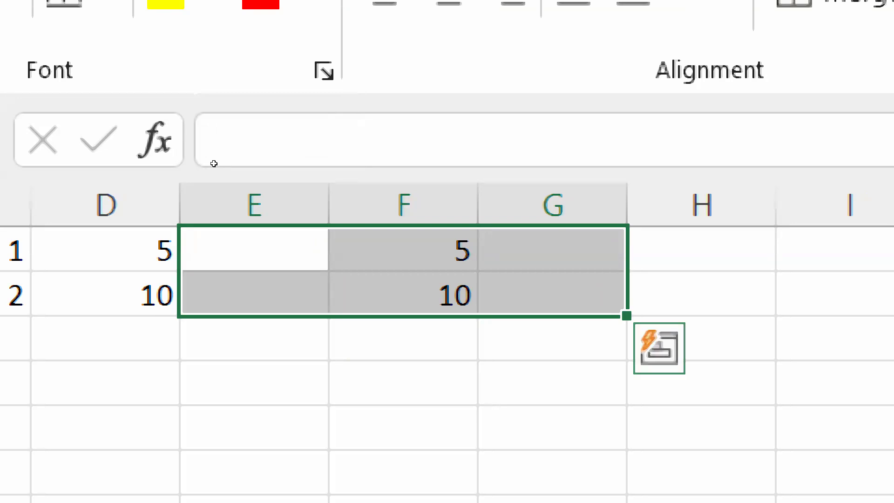
{"action": "key", "text": "Down"}
{"action": "key", "text": "Down"}
{"action": "key", "text": "Down"}
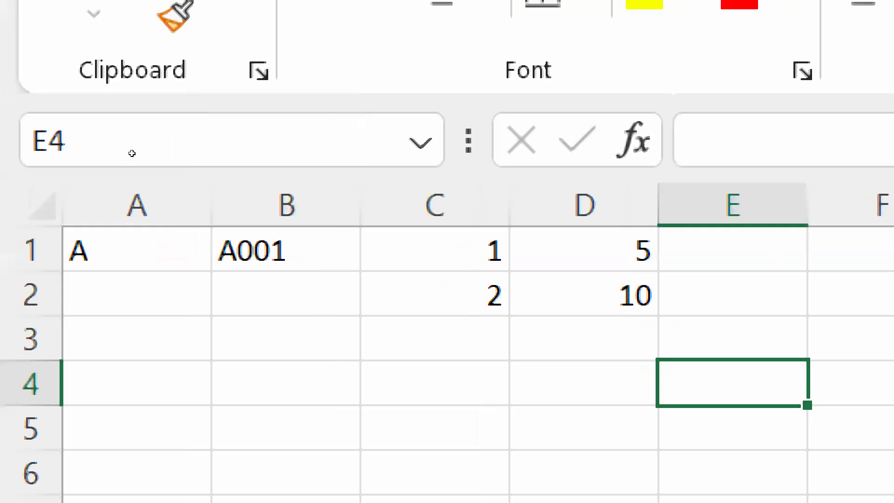
{"action": "key", "text": "Left"}
{"action": "key", "text": "Left"}
{"action": "key", "text": "Up"}
{"action": "key", "text": "Up"}
{"action": "key", "text": "Up"}
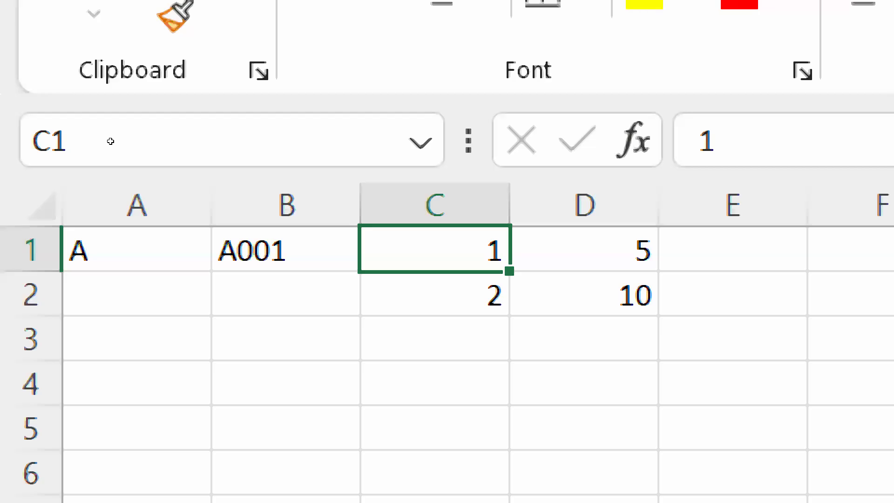
Extend the 1, 2 pair in C1:C2 into a series reaching 8 in C8.
{"action": "key", "text": "shift+Down"}
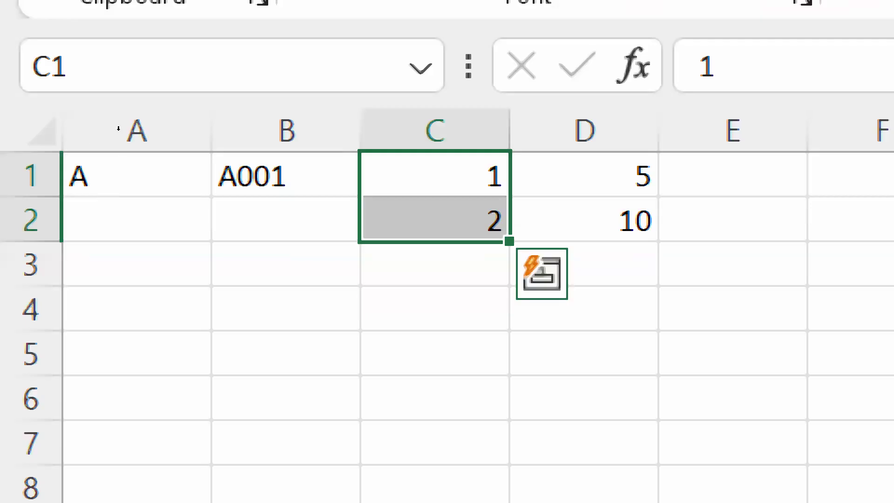
{"action": "left_click", "coordinate": [374, 181]}
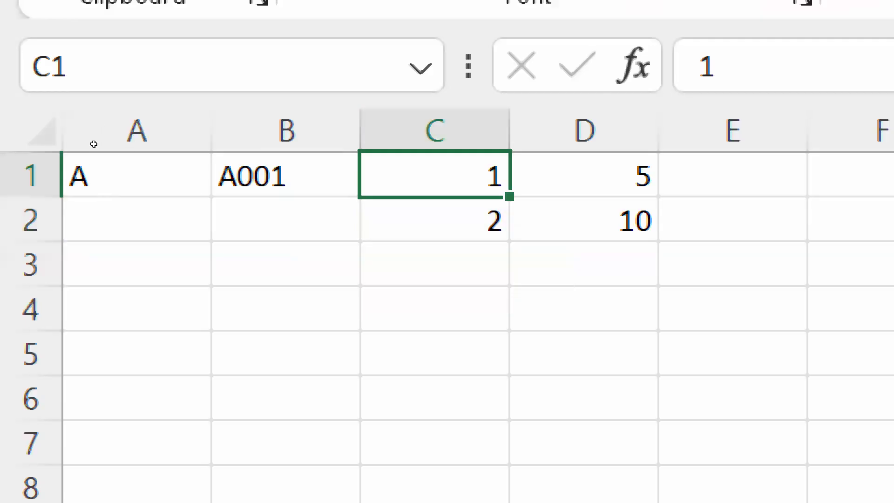
{"action": "key", "text": "shift+Down"}
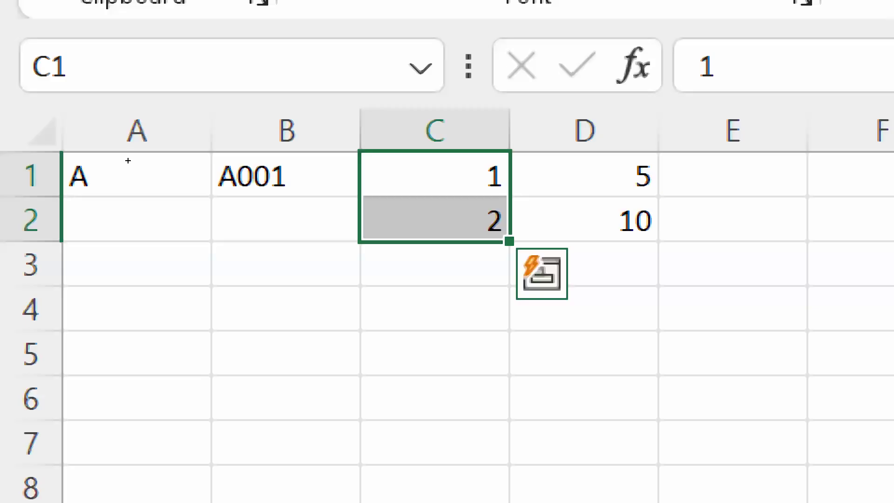
{"action": "left_click_drag", "start_coordinate": [510, 241], "coordinate": [510, 471]}
{"action": "left_click_drag", "start_coordinate": [510, 440], "coordinate": [510, 485]}
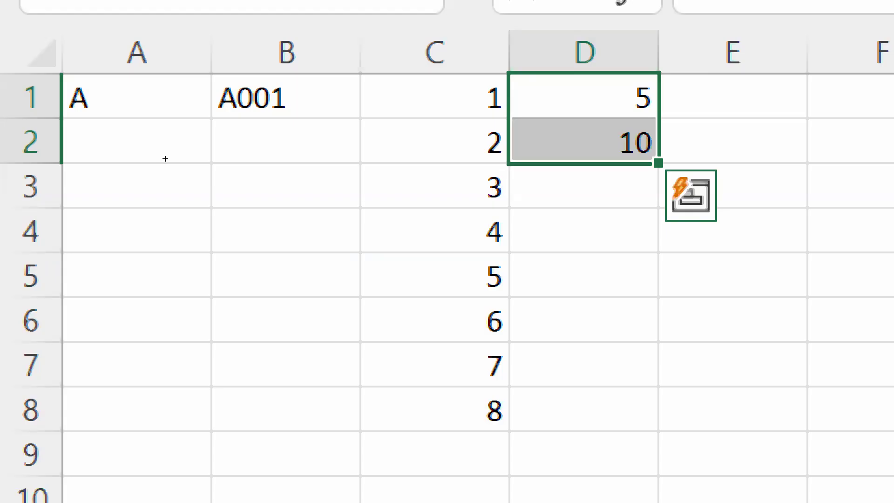
Extend column D's multiples of 5 down to 40 in D8, and enter 1 in E1.
{"action": "left_click_drag", "start_coordinate": [658, 163], "coordinate": [658, 410]}
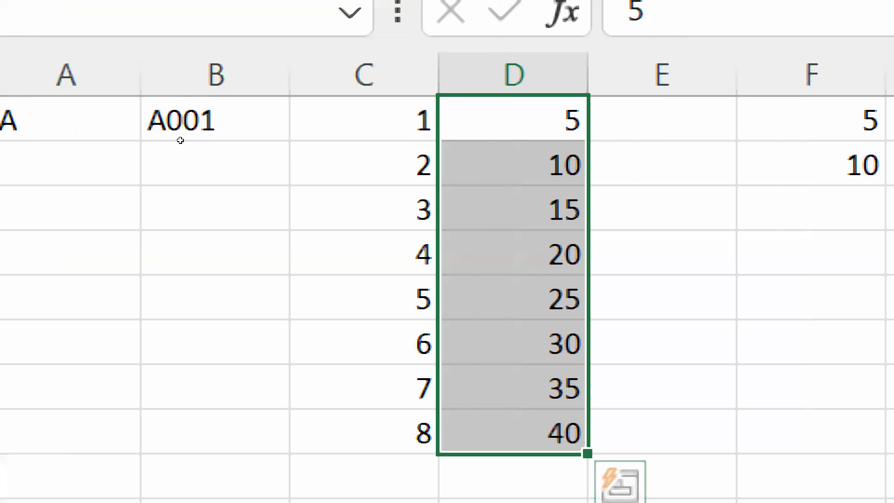
{"action": "key", "text": "Right"}
{"action": "type", "text": "1"}
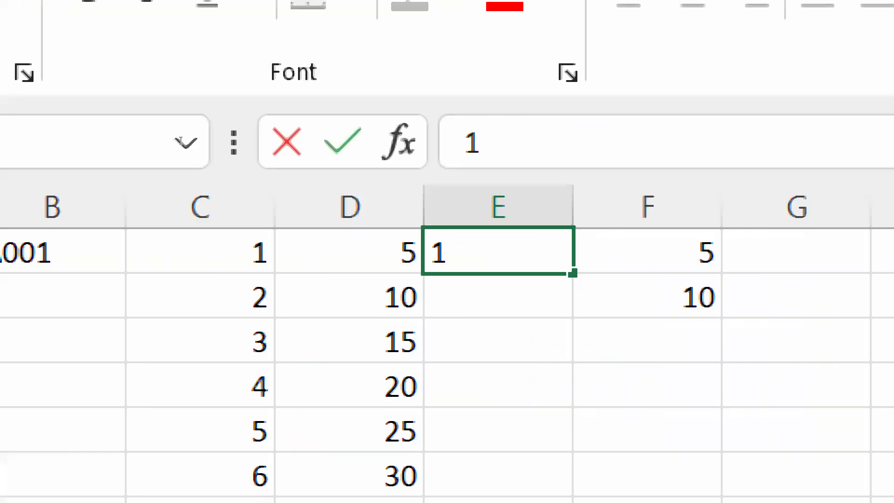
{"action": "left_click_drag", "start_coordinate": [573, 274], "coordinate": [573, 453]}
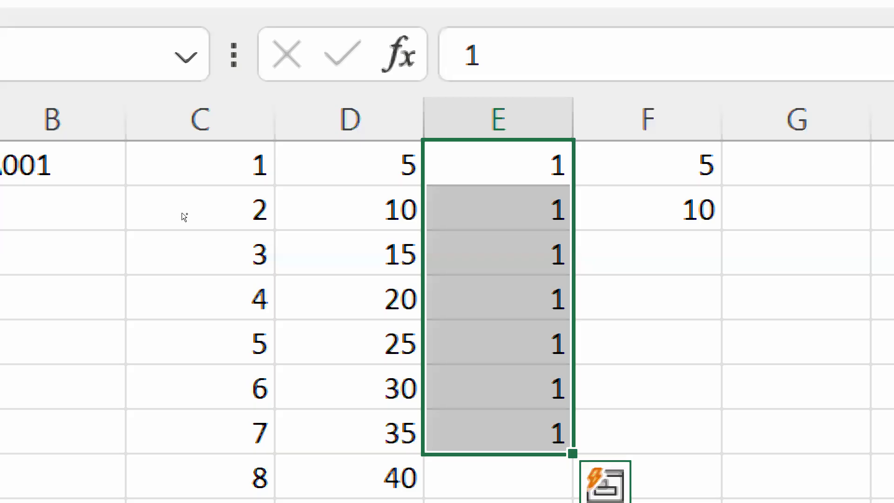
{"action": "key", "text": "ctrl+z"}
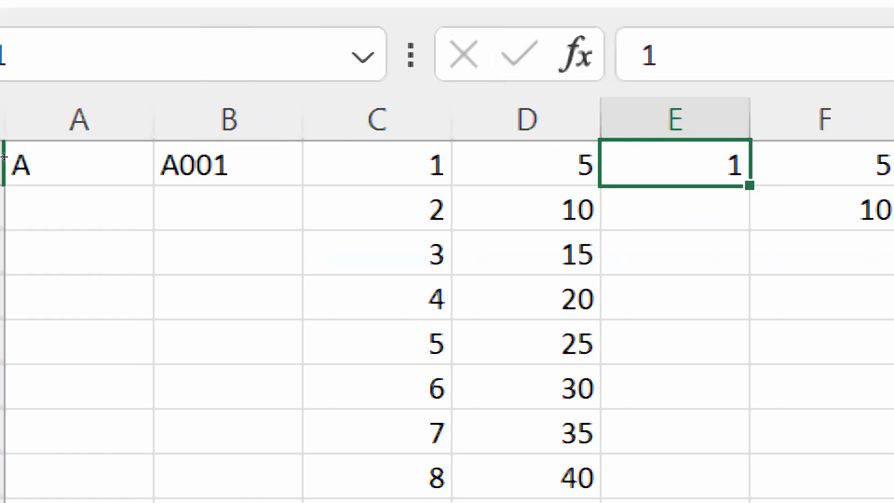
{"action": "key", "text": "Left"}
{"action": "key", "text": "Left"}
{"action": "key", "text": "Left"}
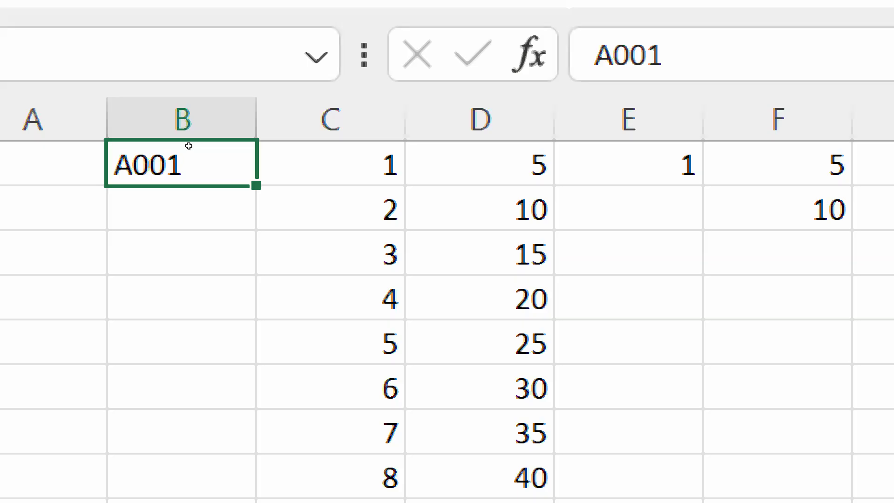
{"action": "key", "text": "Right"}
{"action": "key", "text": "Right"}
{"action": "key", "text": "Right"}
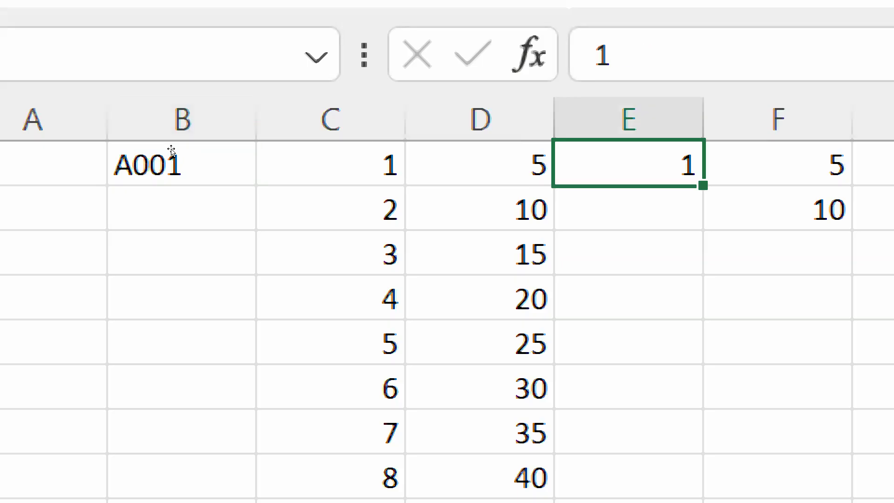
{"action": "left_click_drag", "start_coordinate": [175, 150], "coordinate": [175, 162]}
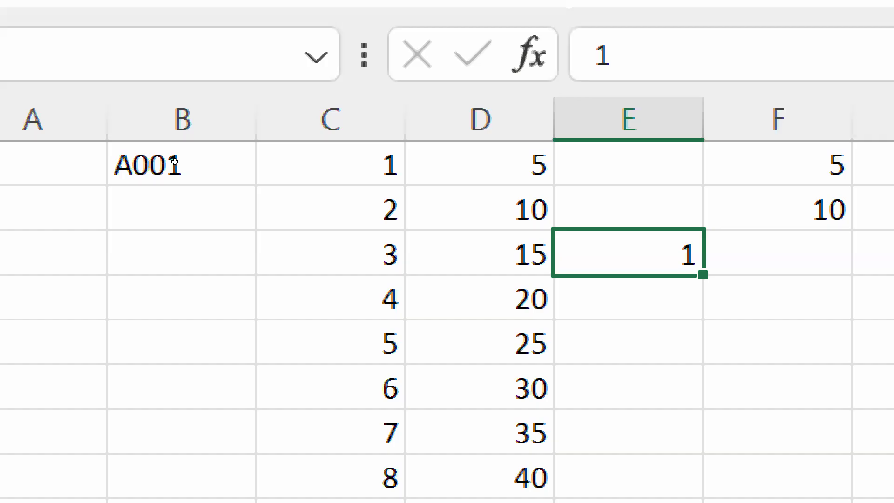
{"action": "key", "text": "ctrl+z"}
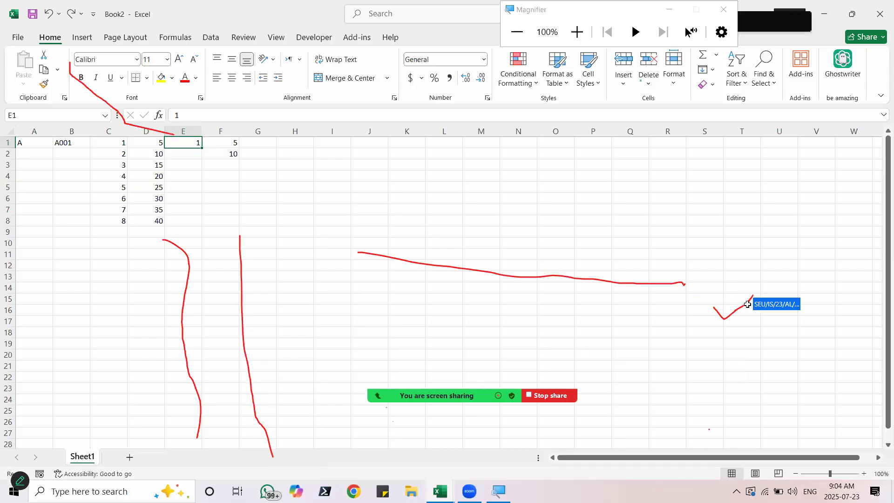
{"action": "left_click", "coordinate": [770, 301]}
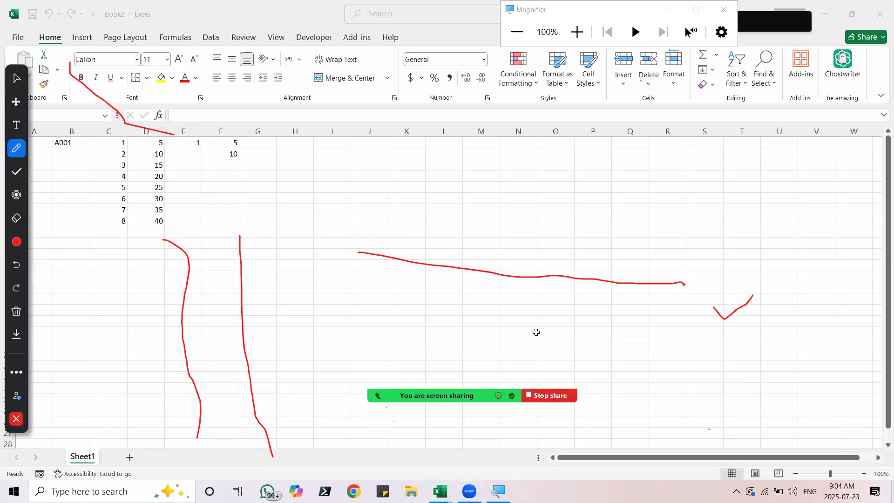
Clear the screen annotations, select E1, and zoom the sheet to 174%.
{"action": "left_click", "coordinate": [17, 311]}
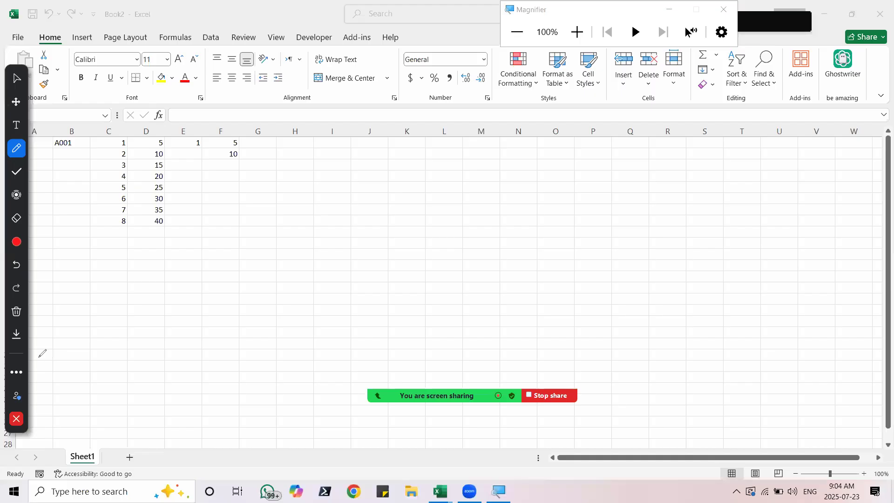
{"action": "left_click", "coordinate": [16, 194]}
{"action": "left_click", "coordinate": [189, 146]}
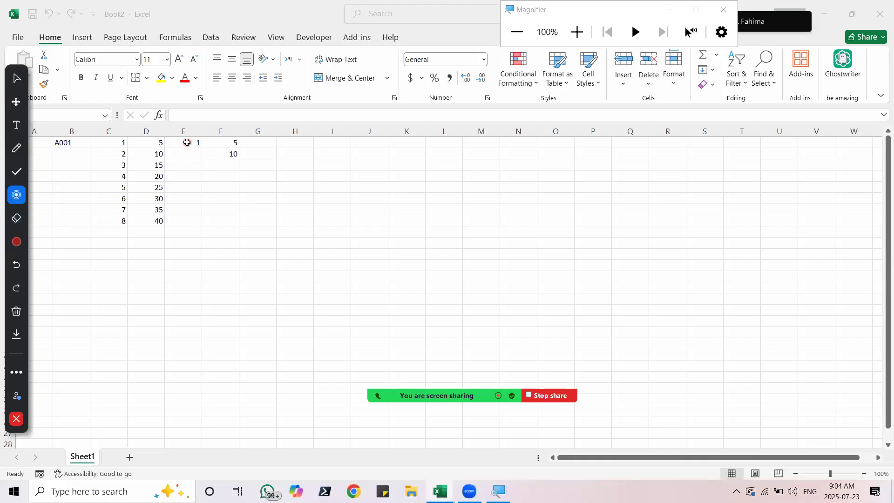
{"action": "left_click", "coordinate": [16, 419]}
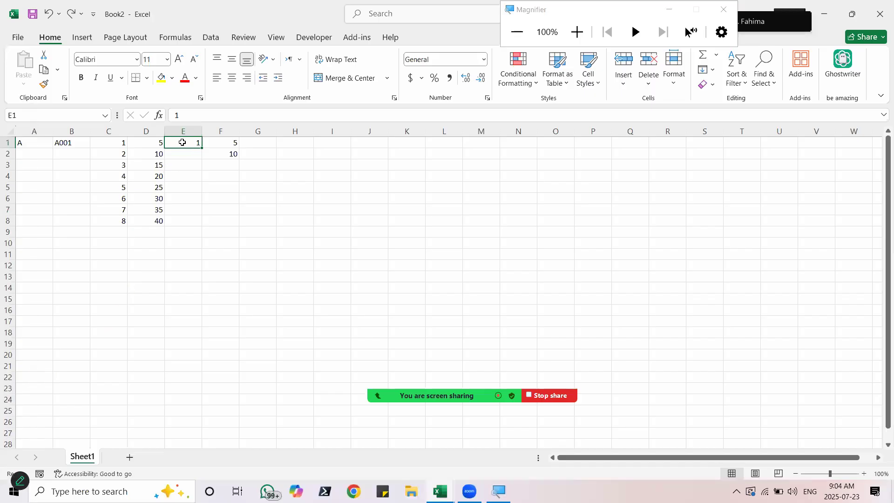
{"action": "left_click", "coordinate": [838, 475]}
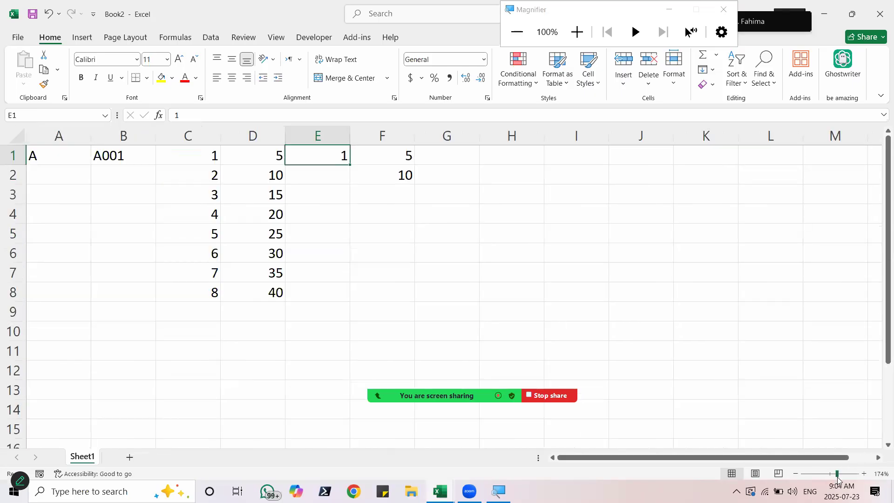
Zoom to 208% and copy the 1 from E1 down through E8.
{"action": "left_click", "coordinate": [841, 474]}
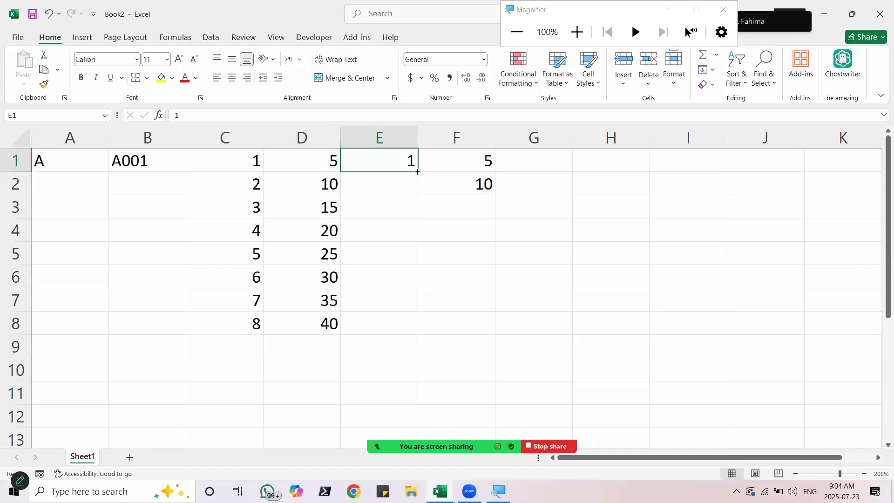
{"action": "left_click_drag", "start_coordinate": [418, 172], "coordinate": [404, 328]}
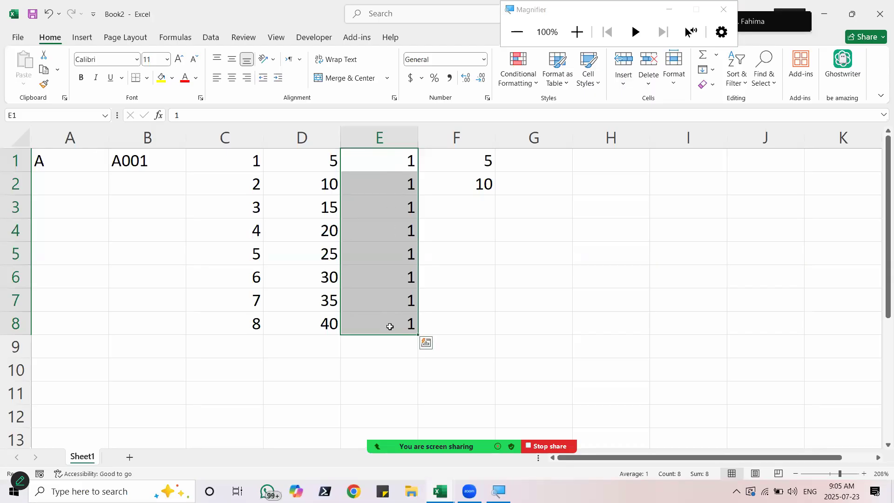
{"action": "left_click", "coordinate": [458, 165]}
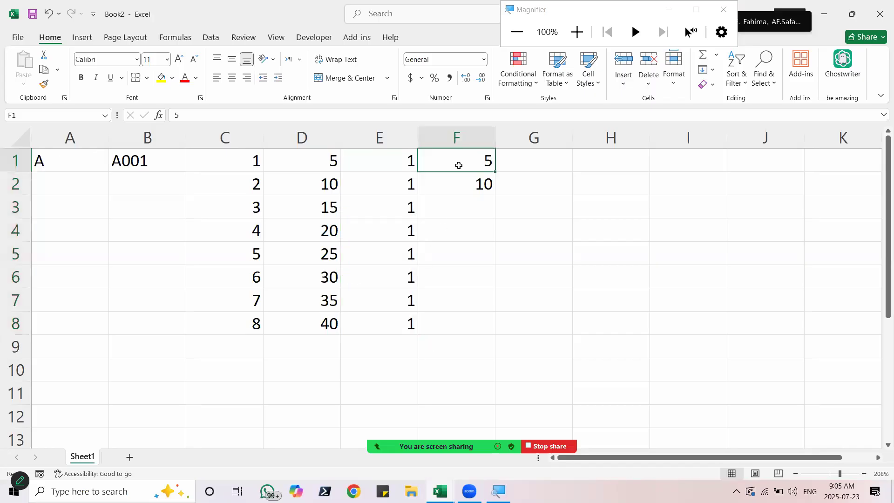
Replace the 5 and 10 in F1:F2 with 1, then fill F1:F8 as a series 1 to 8.
{"action": "left_click_drag", "start_coordinate": [459, 165], "coordinate": [459, 182]}
{"action": "key", "text": "Delete"}
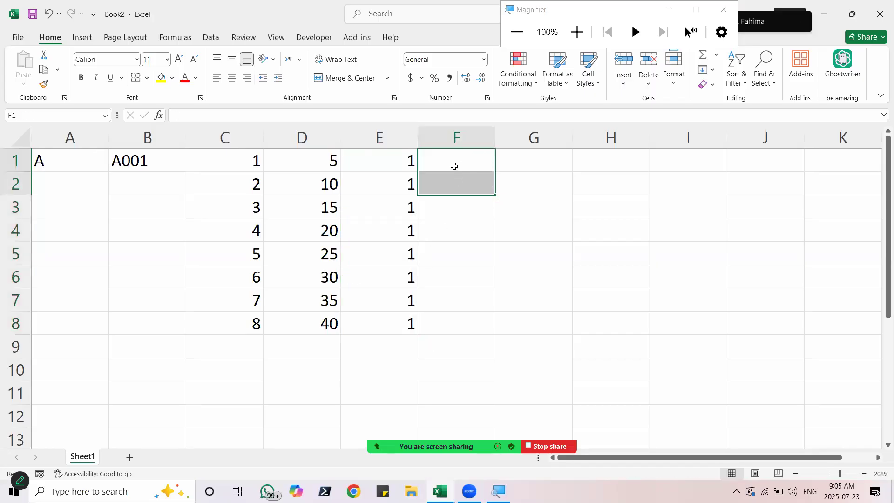
{"action": "left_click", "coordinate": [454, 166]}
{"action": "type", "text": "1"}
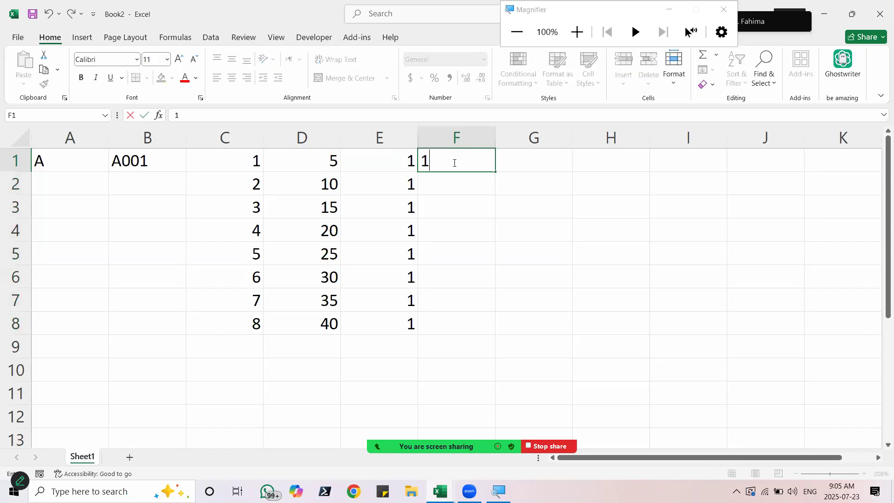
{"action": "left_click", "coordinate": [503, 194]}
{"action": "left_click", "coordinate": [481, 166]}
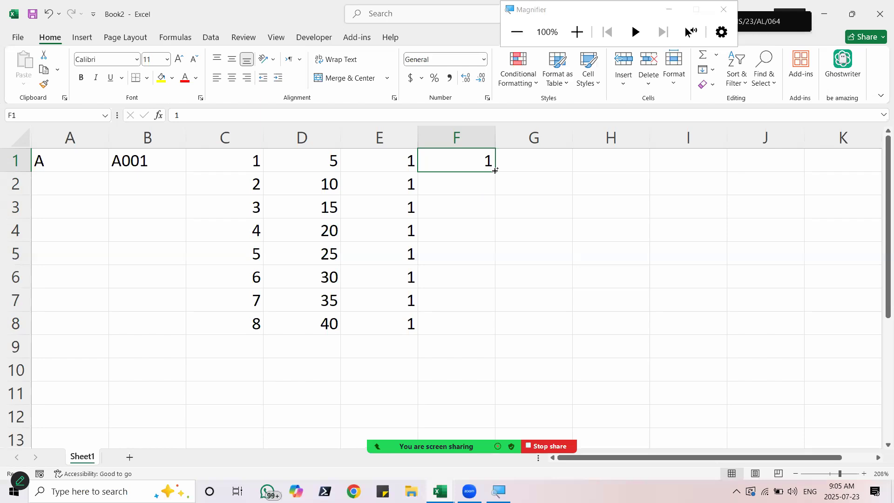
{"action": "left_click_drag", "start_coordinate": [495, 171], "coordinate": [495, 333]}
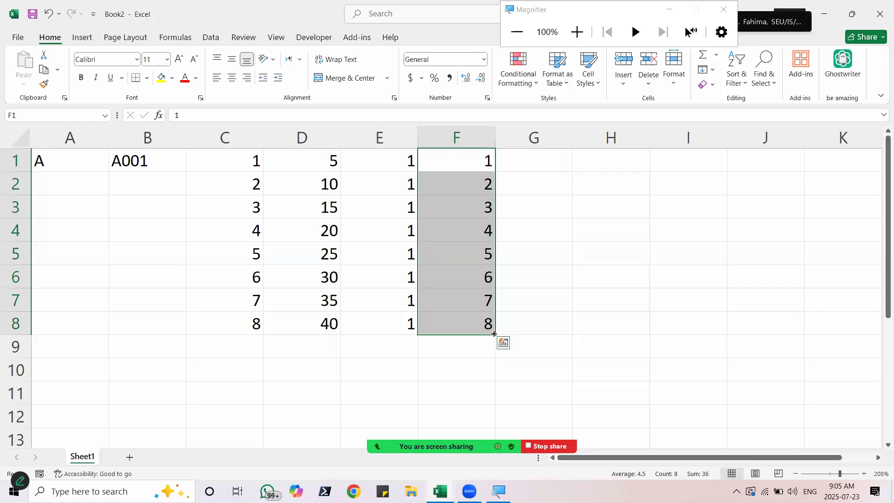
Fill E1 down to E8 as a series so column E counts 1 through 8.
{"action": "left_click", "coordinate": [517, 159]}
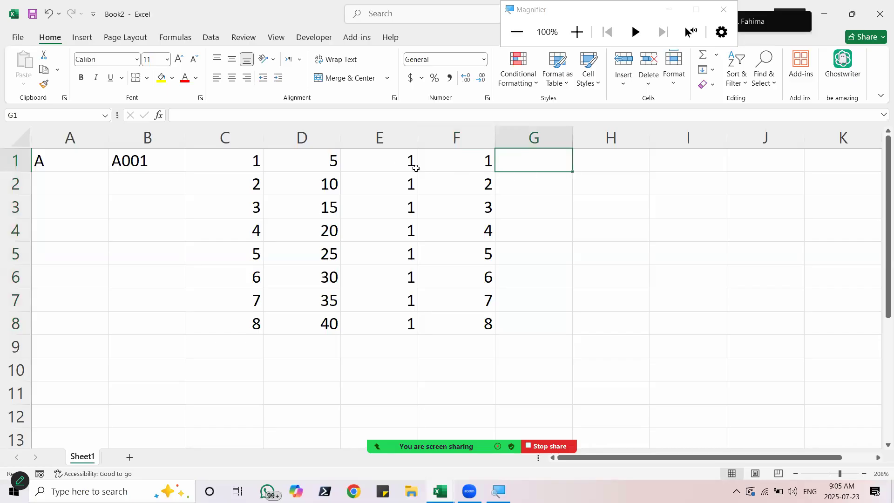
{"action": "left_click", "coordinate": [395, 161]}
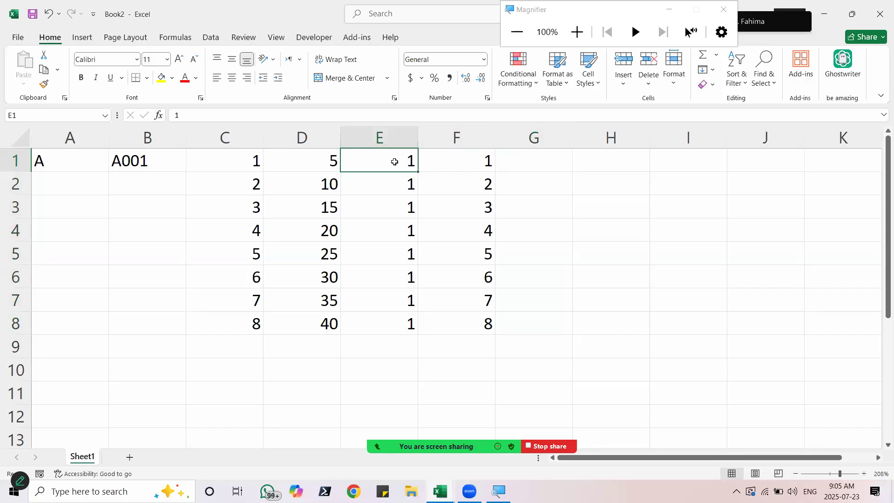
{"action": "left_click_drag", "start_coordinate": [417, 172], "coordinate": [412, 326]}
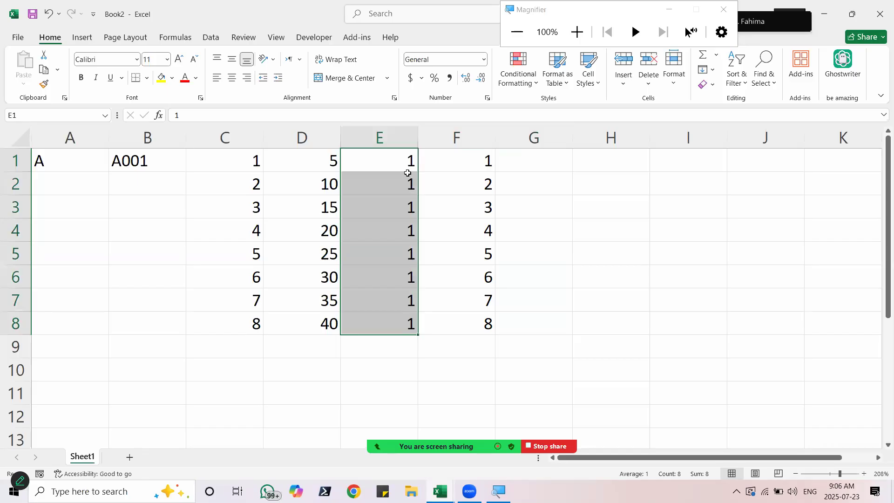
{"action": "left_click", "coordinate": [409, 159]}
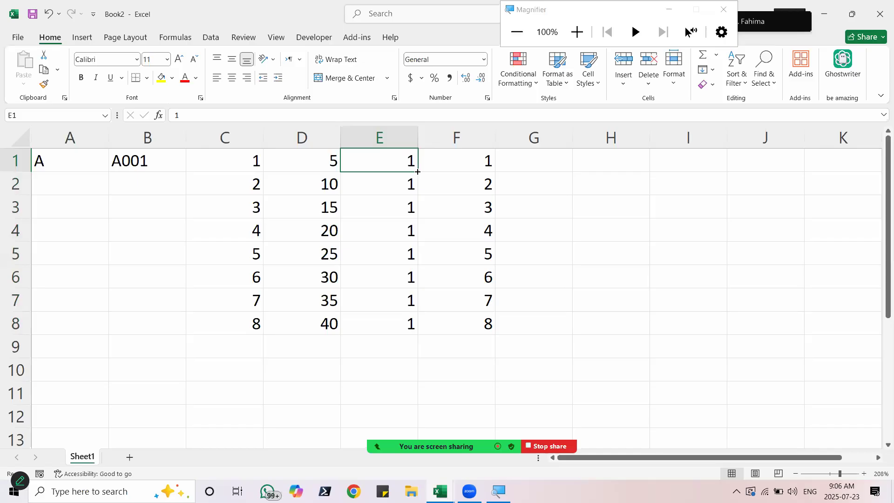
{"action": "left_click_drag", "start_coordinate": [418, 171], "coordinate": [414, 337]}
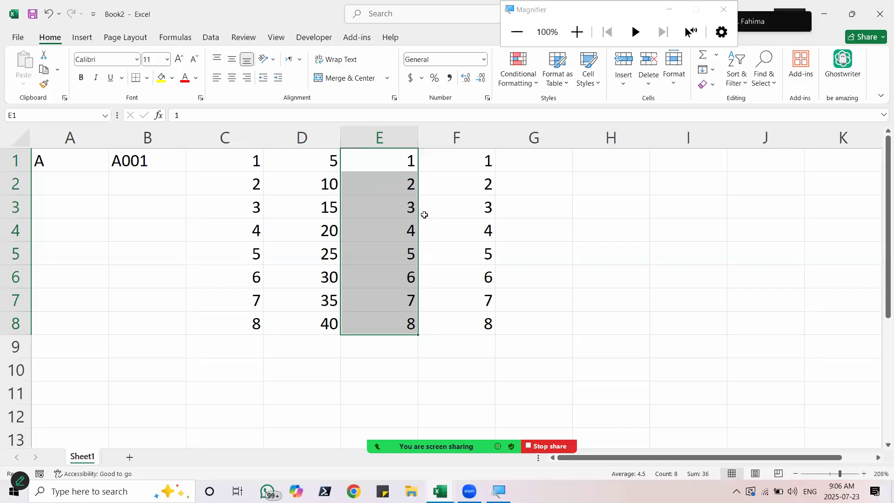
{"action": "left_click", "coordinate": [532, 163]}
Enter 3 in G1 and 6 in G2, then extend the pattern to G8 (3 to 24).
{"action": "type", "text": "3"}
{"action": "key", "text": "Return"}
{"action": "type", "text": "6"}
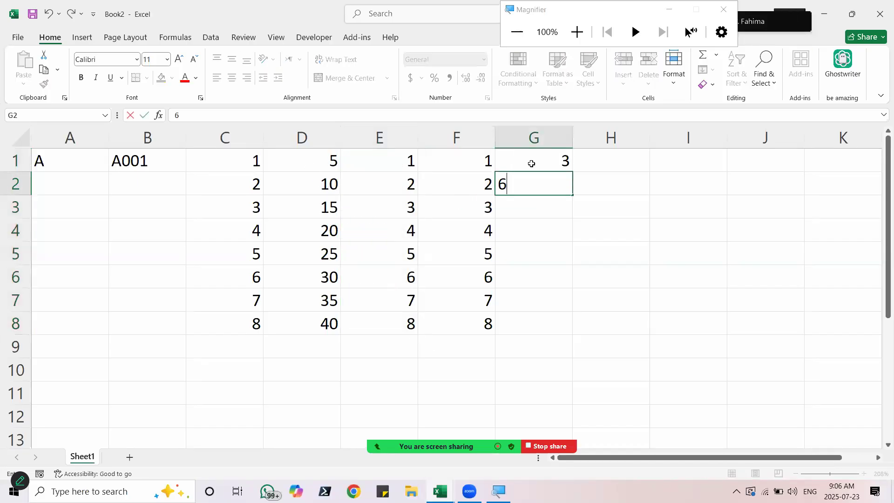
{"action": "left_click_drag", "start_coordinate": [539, 163], "coordinate": [543, 182]}
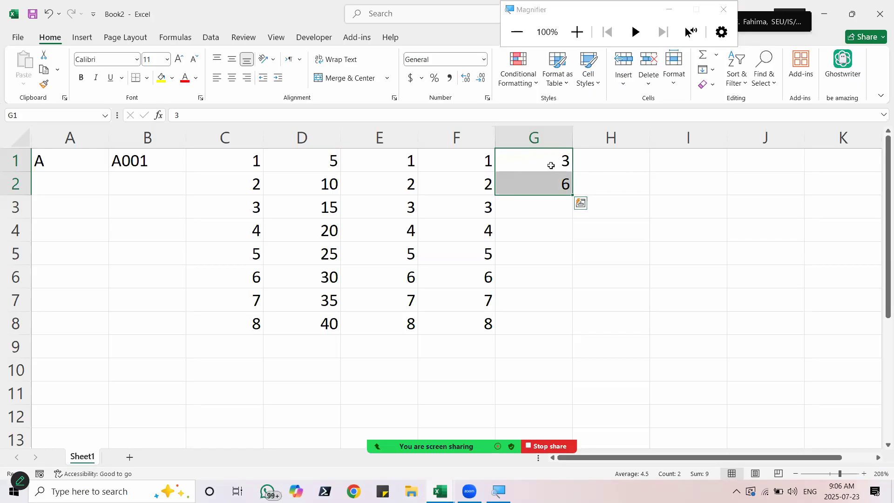
{"action": "left_click_drag", "start_coordinate": [573, 194], "coordinate": [563, 326]}
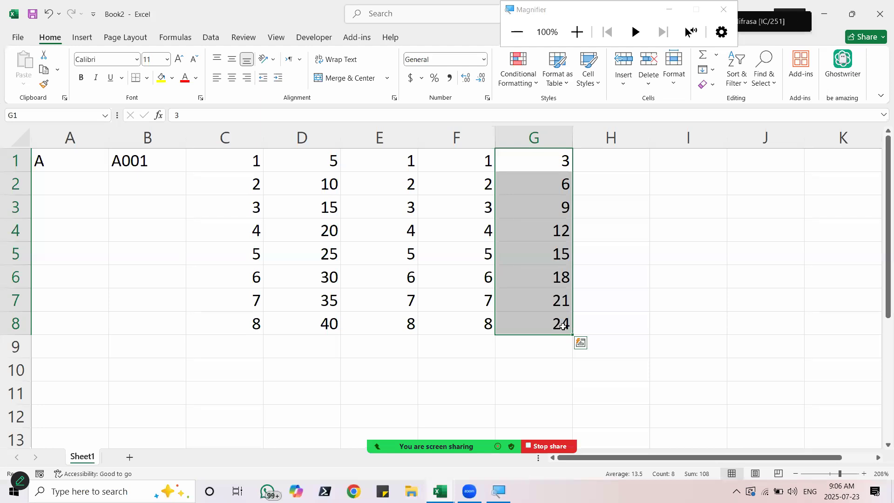
Extend the A001 code in B1 down to B11, producing A001 through A011.
{"action": "left_click", "coordinate": [162, 168]}
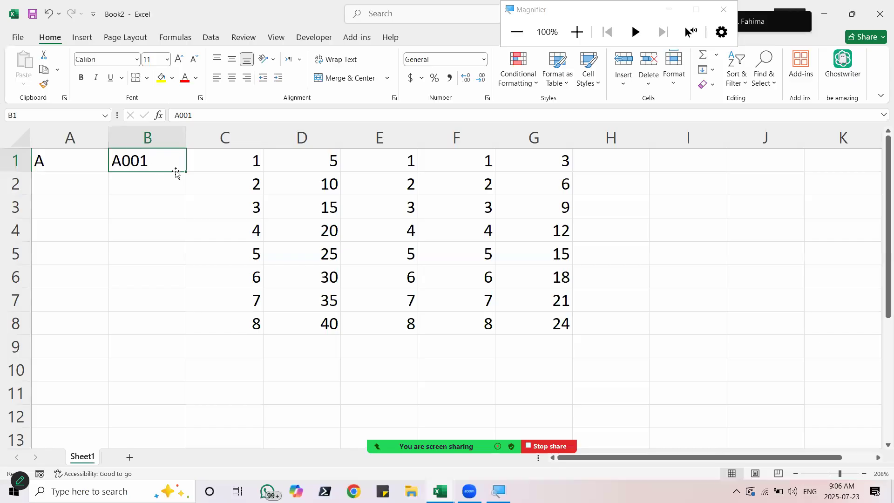
{"action": "left_click_drag", "start_coordinate": [185, 172], "coordinate": [180, 340]}
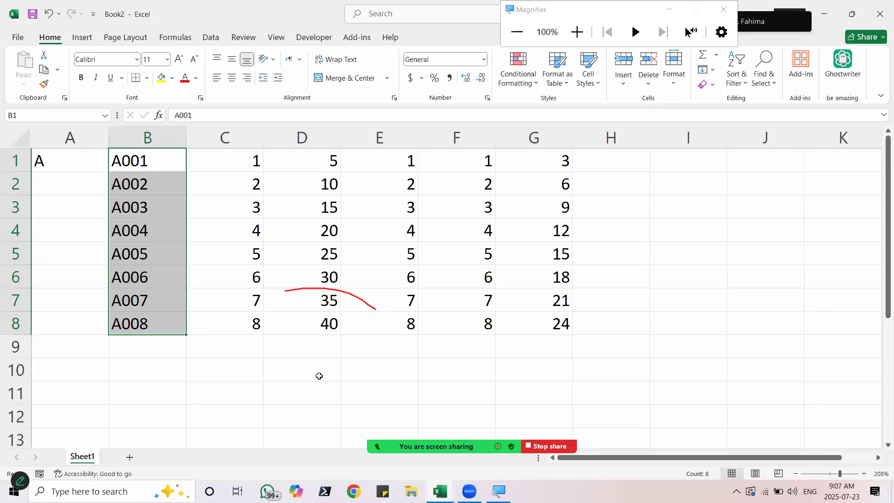
{"action": "left_click", "coordinate": [148, 169]}
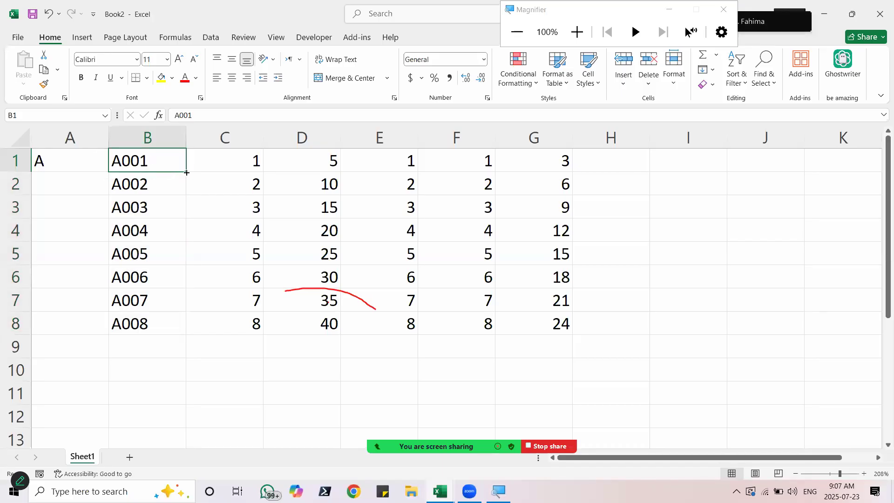
{"action": "left_click_drag", "start_coordinate": [186, 171], "coordinate": [181, 393]}
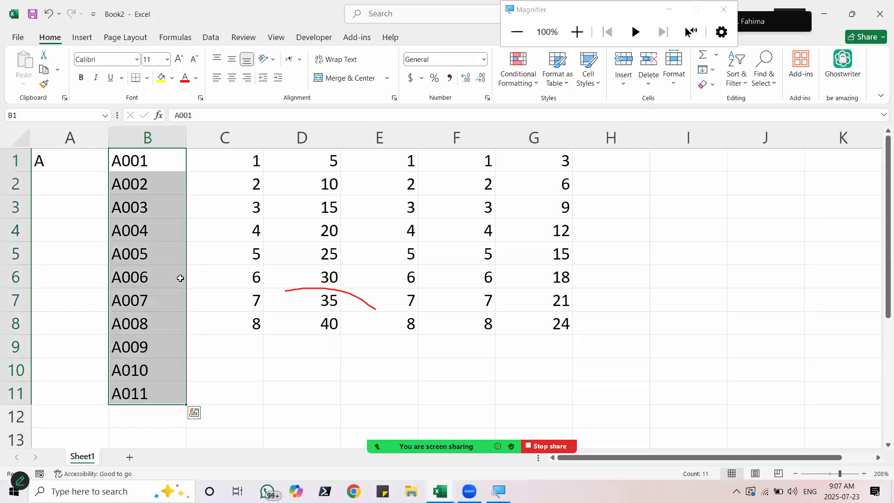
{"action": "left_click", "coordinate": [71, 167]}
Enter 1 in A1 and copy it down through A11.
{"action": "type", "text": "1"}
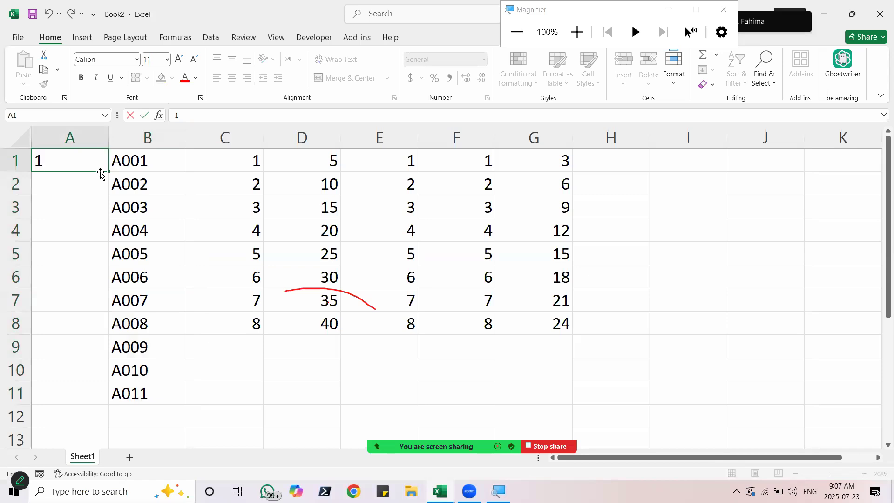
{"action": "left_click_drag", "start_coordinate": [108, 172], "coordinate": [104, 398]}
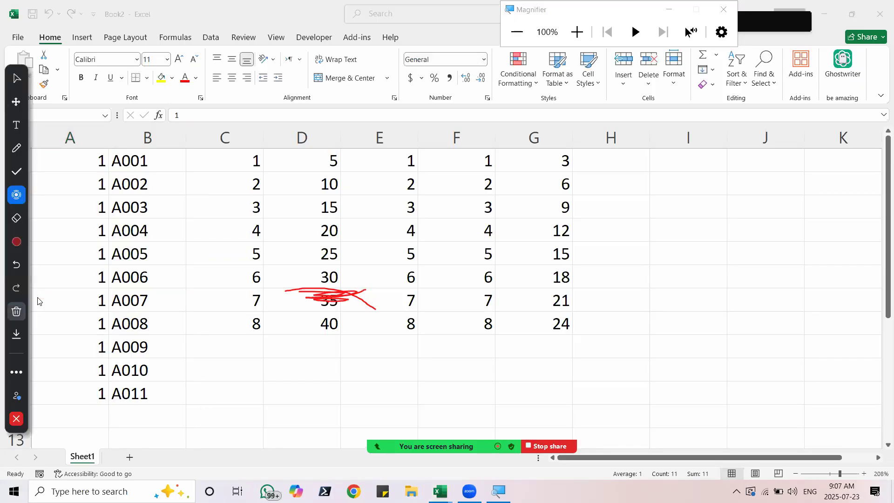
{"action": "left_click", "coordinate": [52, 316]}
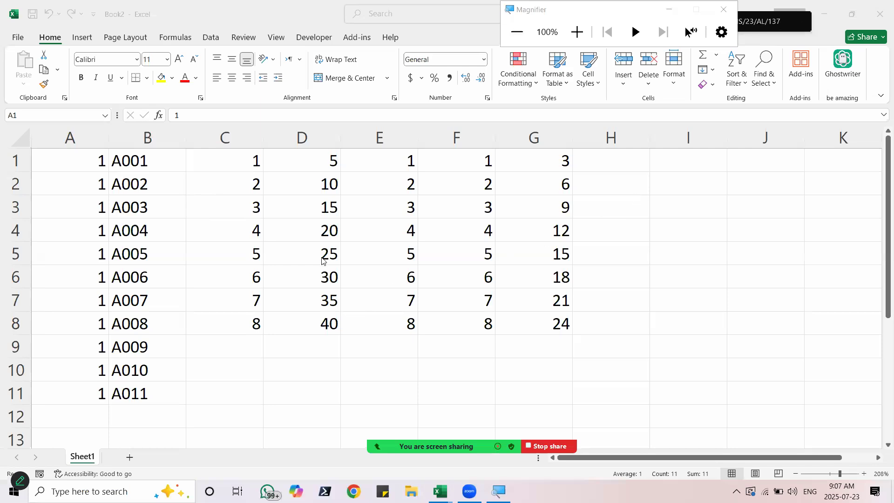
{"action": "key", "text": "super"}
{"action": "key", "text": "Escape"}
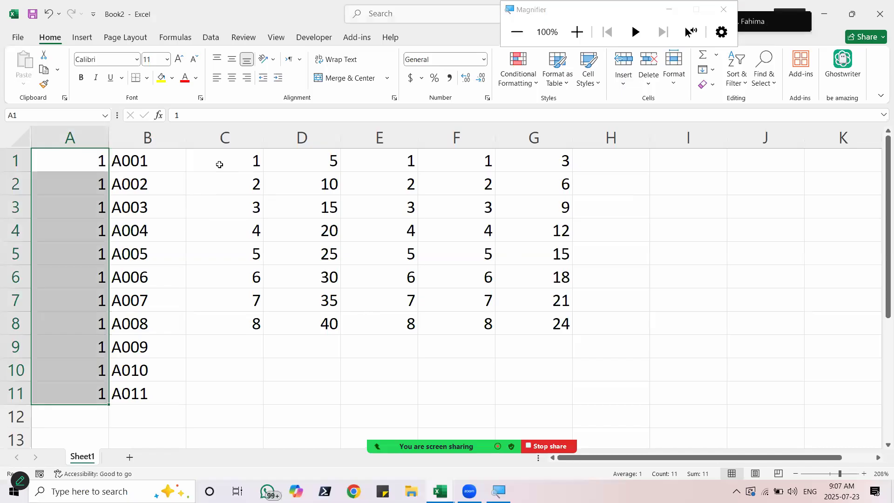
Move the C1:G8 number block two columns right to E1:I8, undoing the trial copies.
{"action": "mouse_move", "coordinate": [220, 164]}
{"action": "left_mouse_down"}
{"action": "mouse_move", "coordinate": [463, 235]}
{"action": "mouse_move", "coordinate": [533, 316]}
{"action": "mouse_move", "coordinate": [535, 330]}
{"action": "left_mouse_up"}
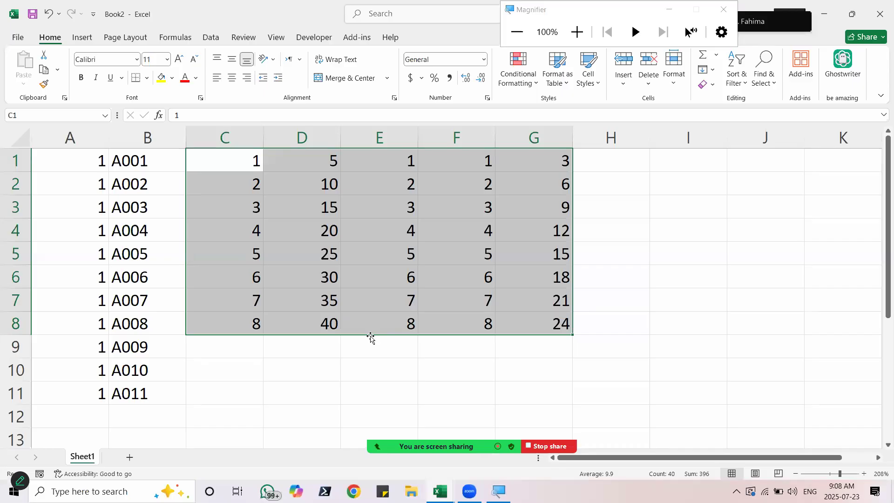
{"action": "left_click_drag", "start_coordinate": [372, 339], "coordinate": [741, 304]}
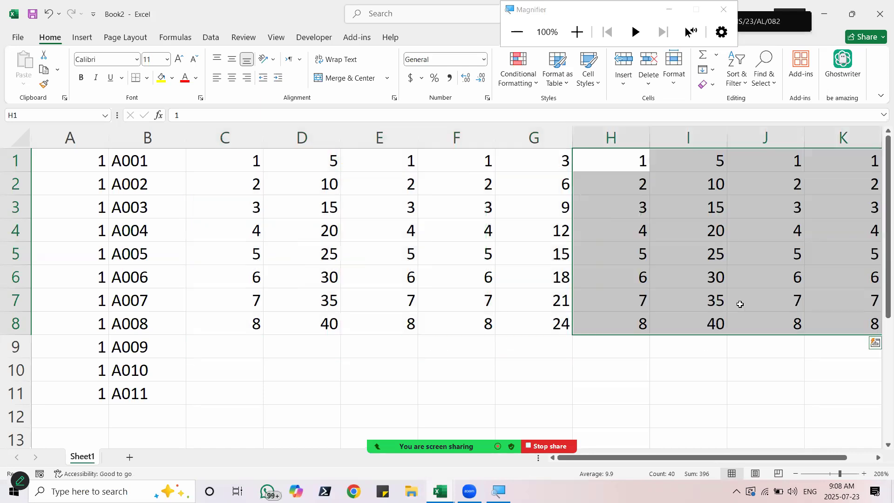
{"action": "key", "text": "ctrl+z"}
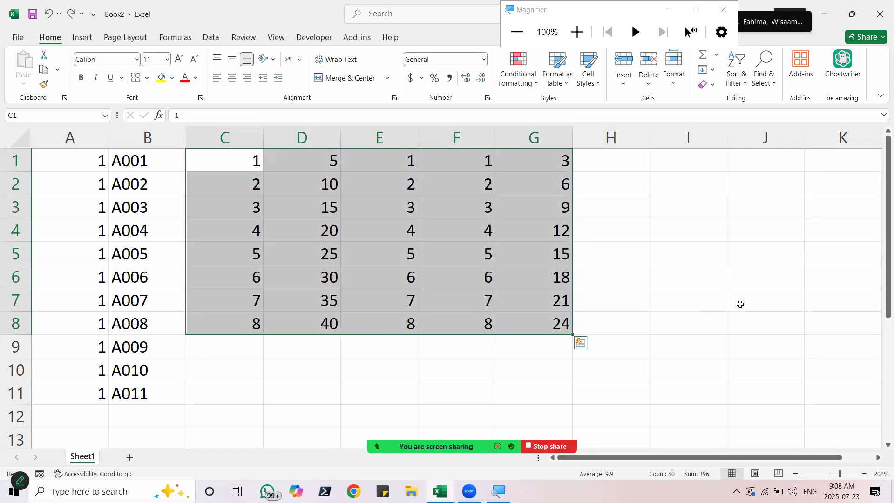
{"action": "left_click_drag", "start_coordinate": [468, 337], "coordinate": [624, 323]}
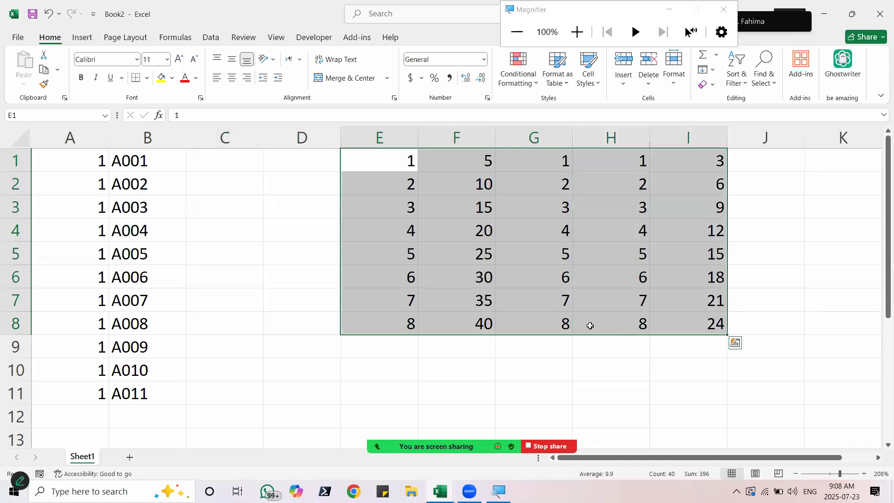
{"action": "left_click_drag", "start_coordinate": [558, 336], "coordinate": [406, 322]}
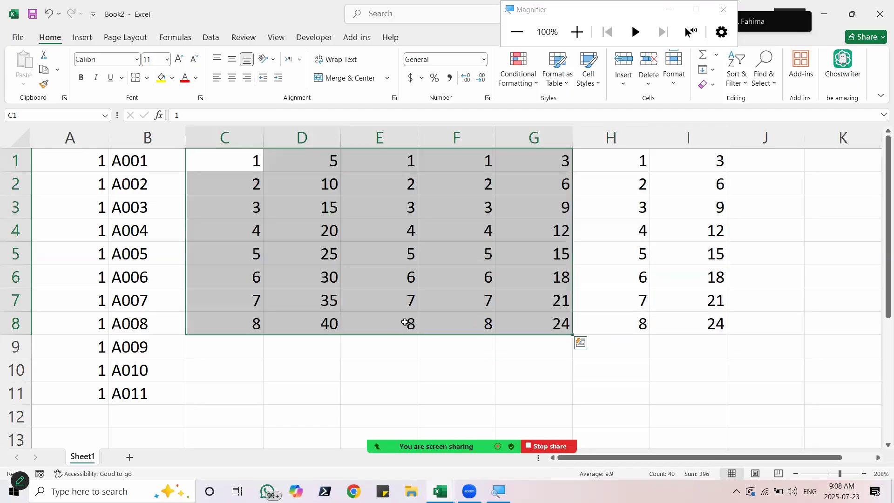
{"action": "key", "text": "ctrl+z"}
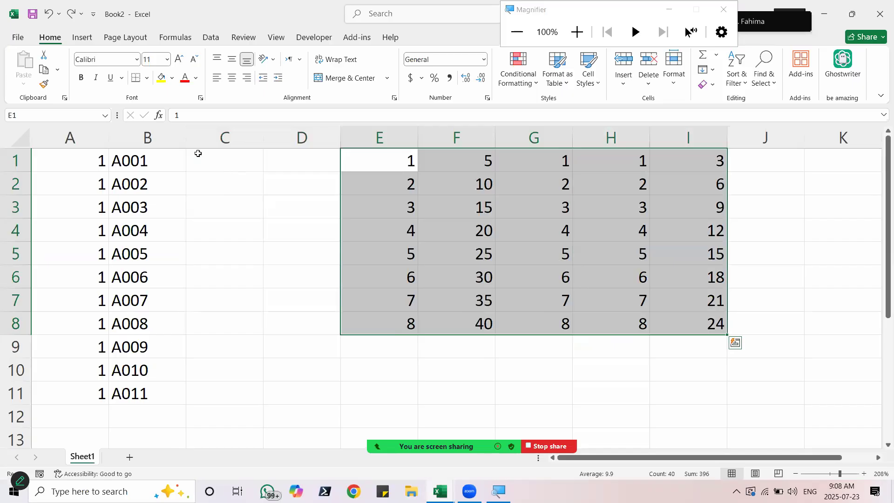
{"action": "left_click", "coordinate": [198, 154]}
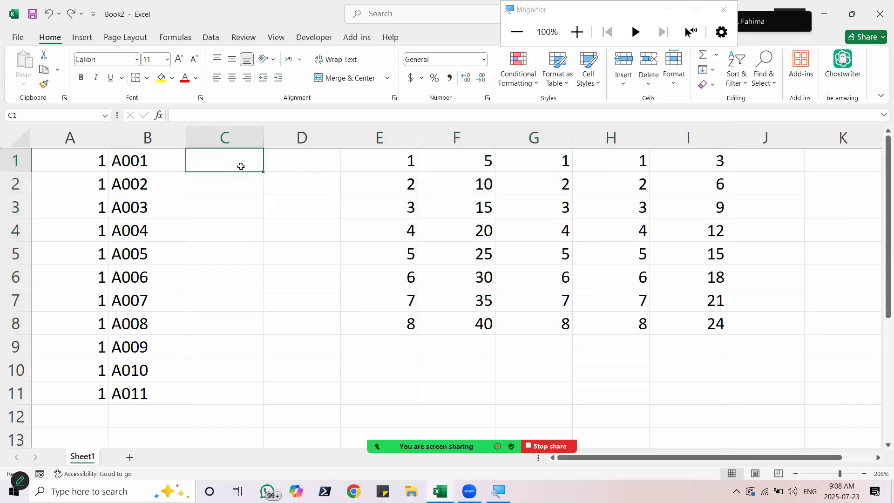
Enter A1 in C1 and 1 in D1, copying the 1 down through D8.
{"action": "type", "text": "A"}
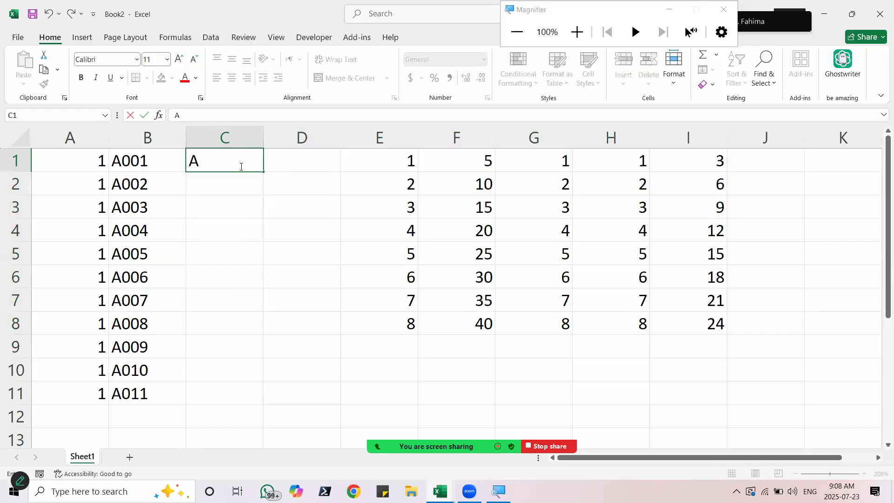
{"action": "type", "text": "1"}
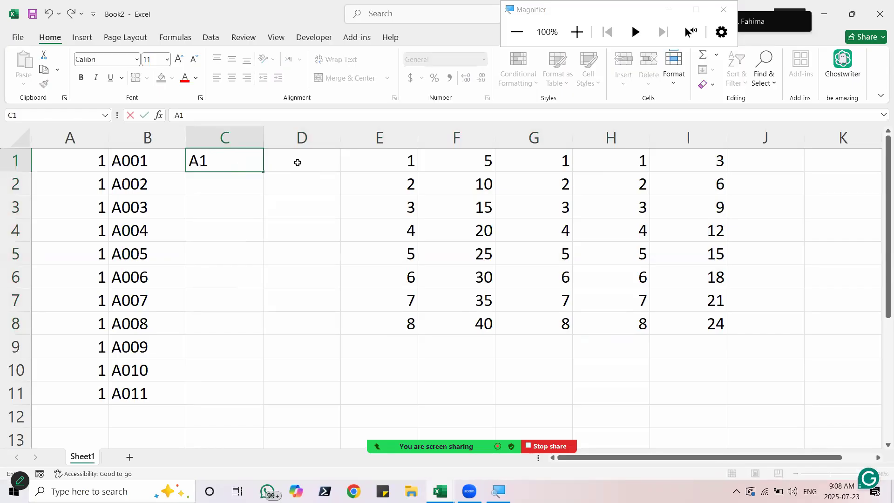
{"action": "left_click", "coordinate": [297, 162]}
{"action": "type", "text": "1"}
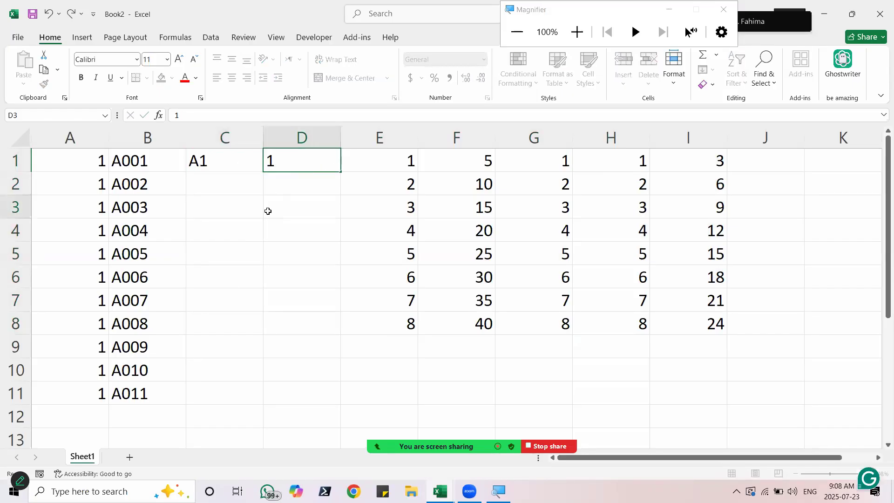
{"action": "left_click", "coordinate": [268, 209]}
{"action": "left_click", "coordinate": [307, 158]}
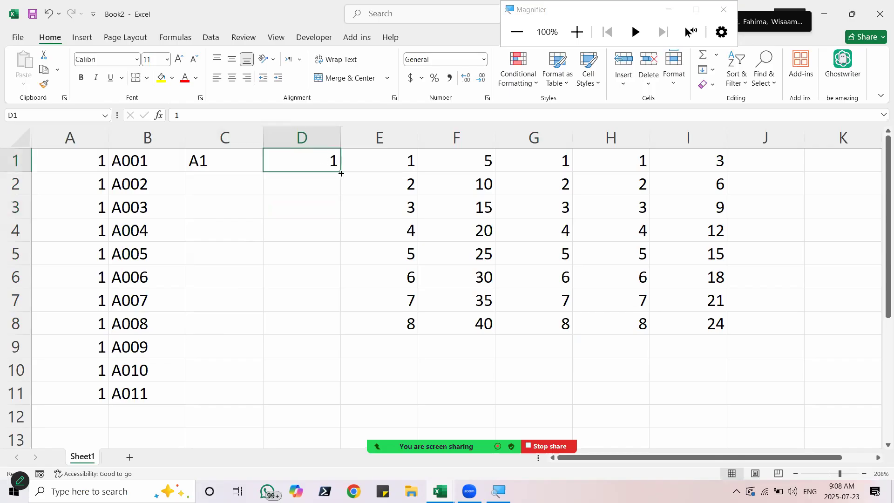
{"action": "left_click_drag", "start_coordinate": [341, 173], "coordinate": [335, 340]}
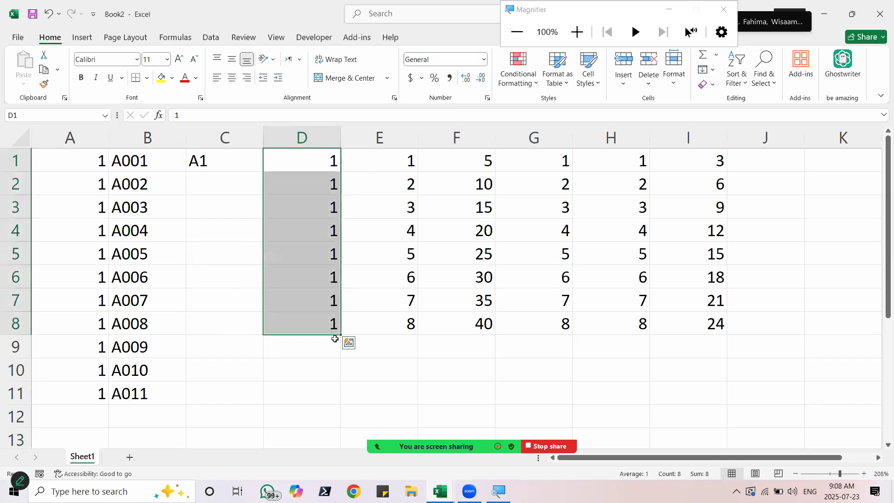
Extend the A1 label in C1 down to C8 as A1 through A8.
{"action": "left_click", "coordinate": [223, 164]}
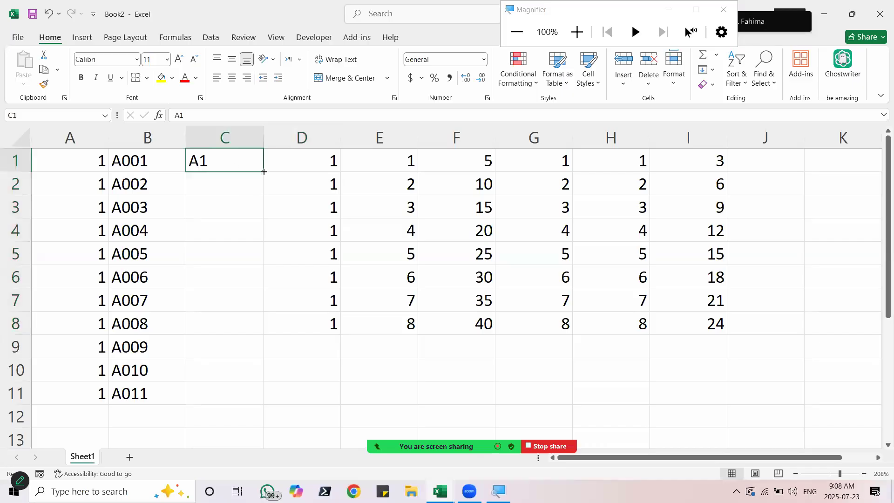
{"action": "left_click_drag", "start_coordinate": [265, 172], "coordinate": [263, 336]}
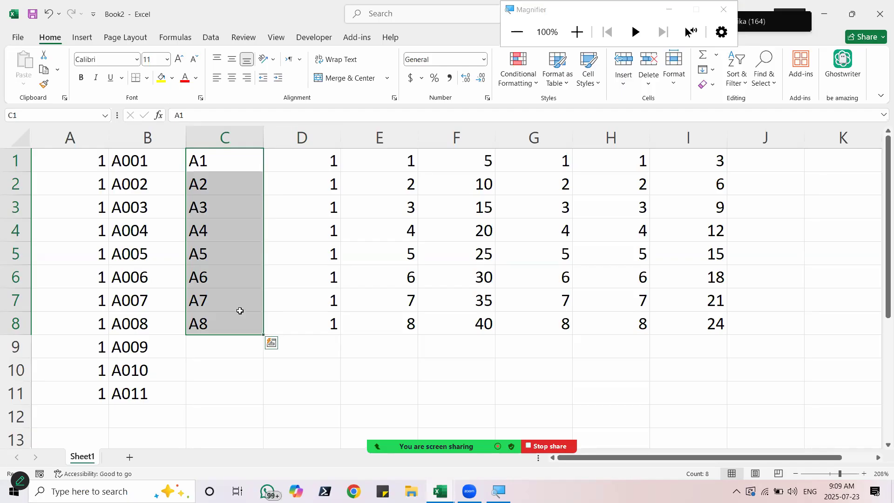
{"action": "left_click", "coordinate": [292, 155]}
Enter 2 in D2 and extend the 1, 2 pattern from D1:D2 down to D8.
{"action": "left_click", "coordinate": [295, 181], "text": "shift"}
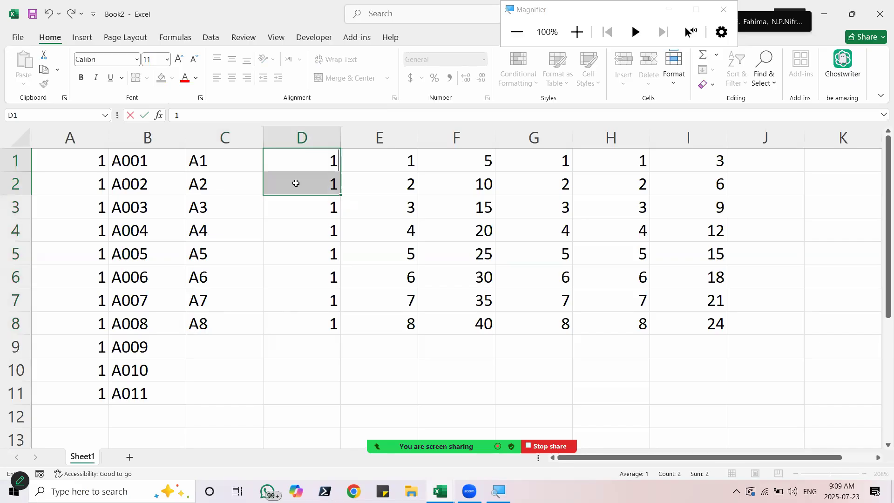
{"action": "left_click", "coordinate": [296, 183]}
{"action": "type", "text": "2"}
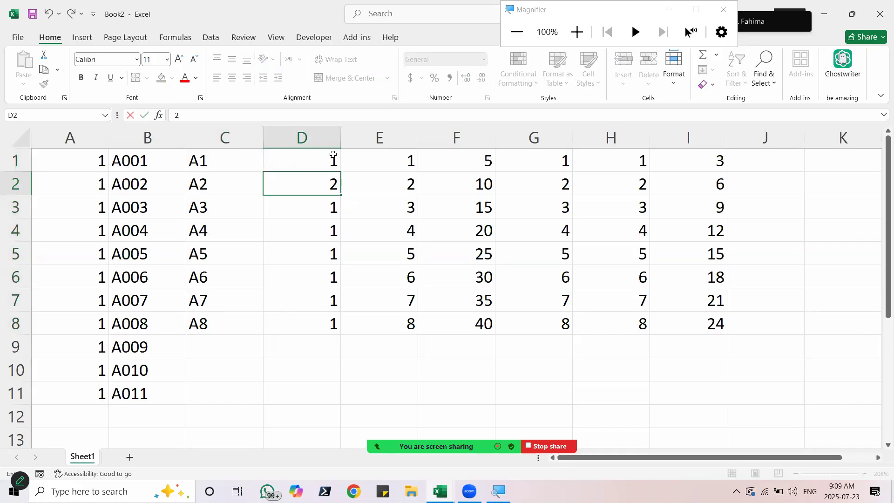
{"action": "left_click", "coordinate": [332, 166]}
{"action": "left_click_drag", "start_coordinate": [332, 165], "coordinate": [339, 343]}
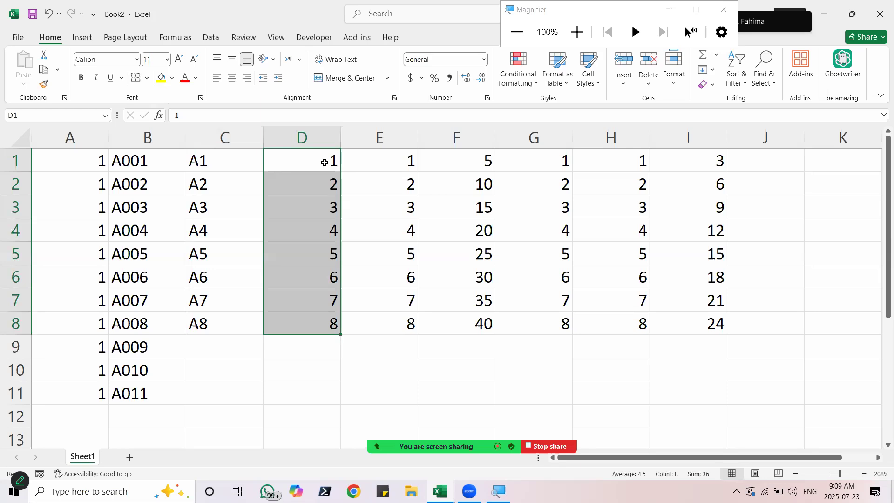
Clear D2:D8 and refill from D1 as a 1–8 counting series to D8.
{"action": "left_click", "coordinate": [324, 162]}
{"action": "left_click_drag", "start_coordinate": [324, 176], "coordinate": [324, 324]}
{"action": "key", "text": "Delete"}
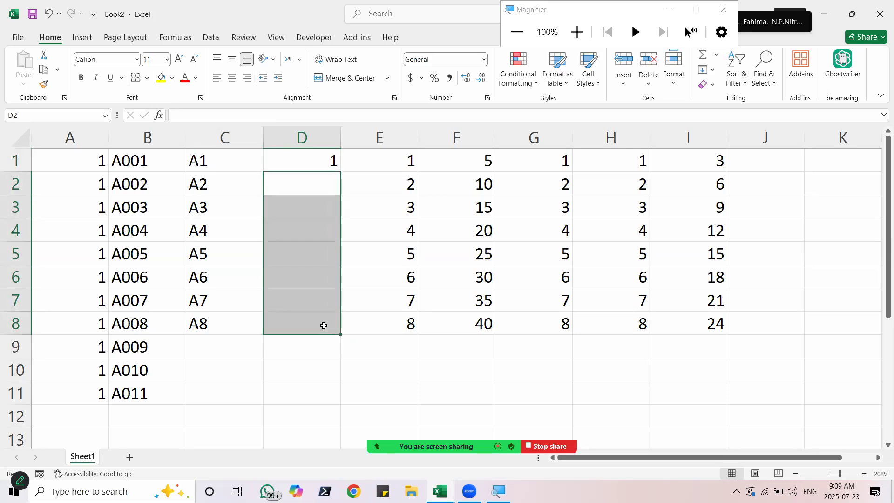
{"action": "left_click", "coordinate": [333, 160]}
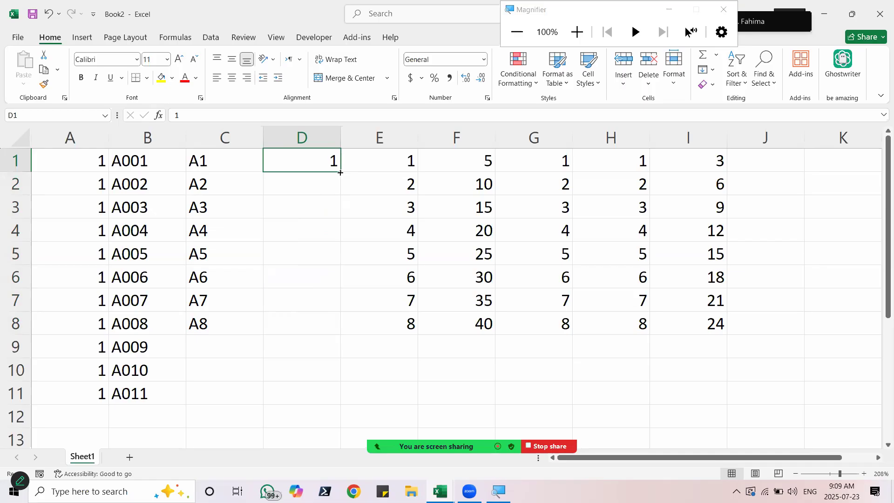
{"action": "left_click_drag", "start_coordinate": [340, 173], "coordinate": [337, 333]}
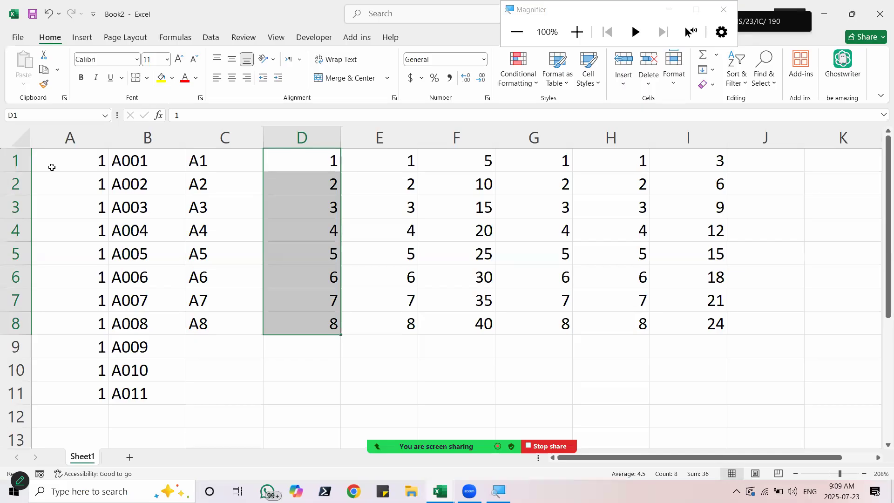
Select the demo range A1:I12 and delete all its values.
{"action": "left_click_drag", "start_coordinate": [52, 167], "coordinate": [720, 398]}
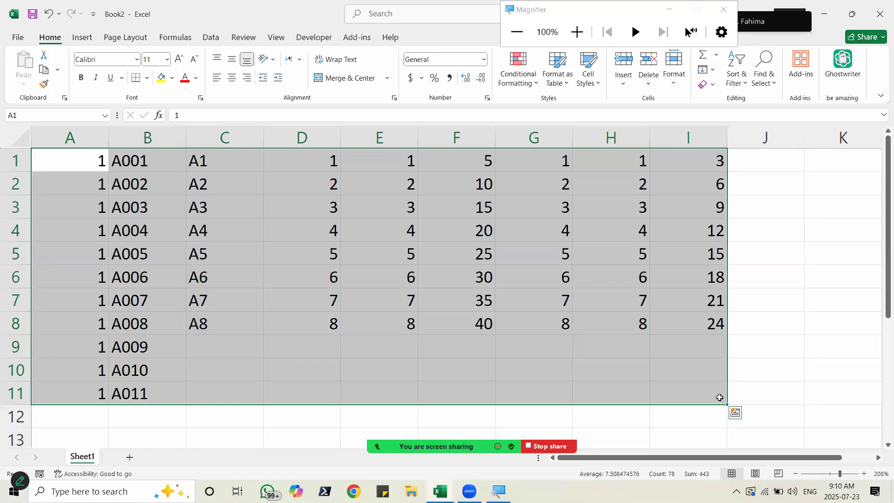
{"action": "key", "text": "BackSpace"}
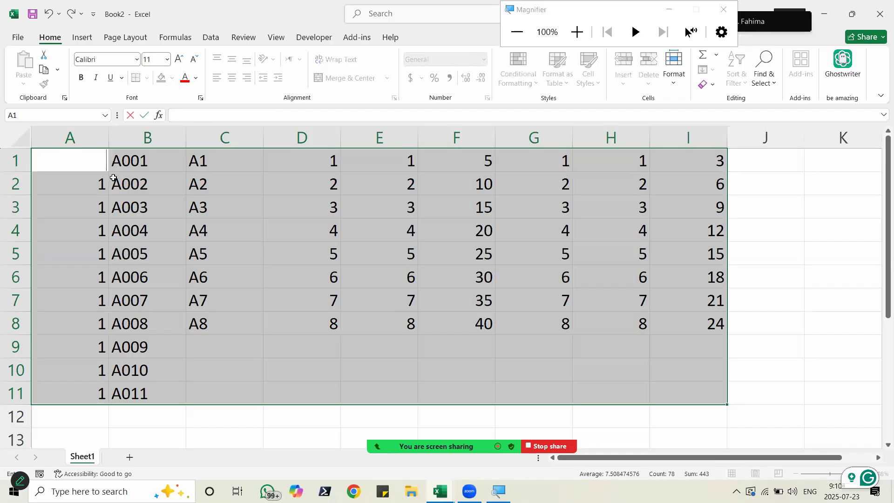
{"action": "left_click", "coordinate": [121, 180]}
{"action": "left_click_drag", "start_coordinate": [88, 168], "coordinate": [680, 399]}
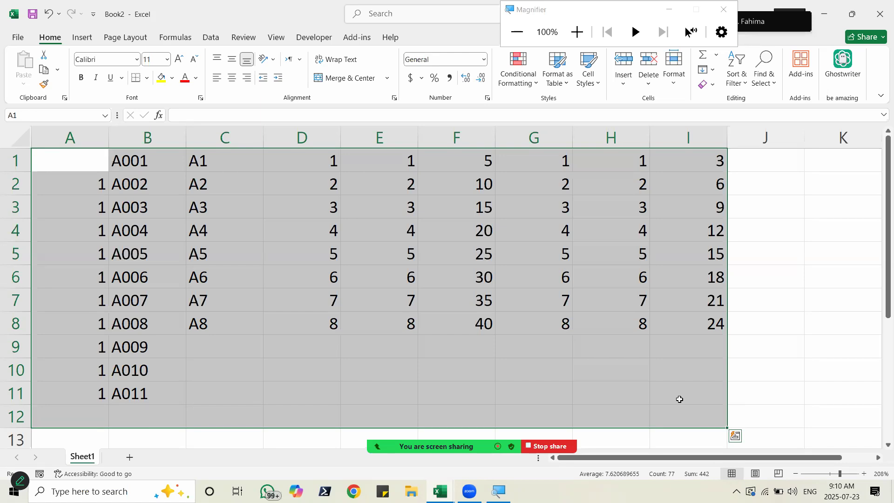
{"action": "key", "text": "Delete"}
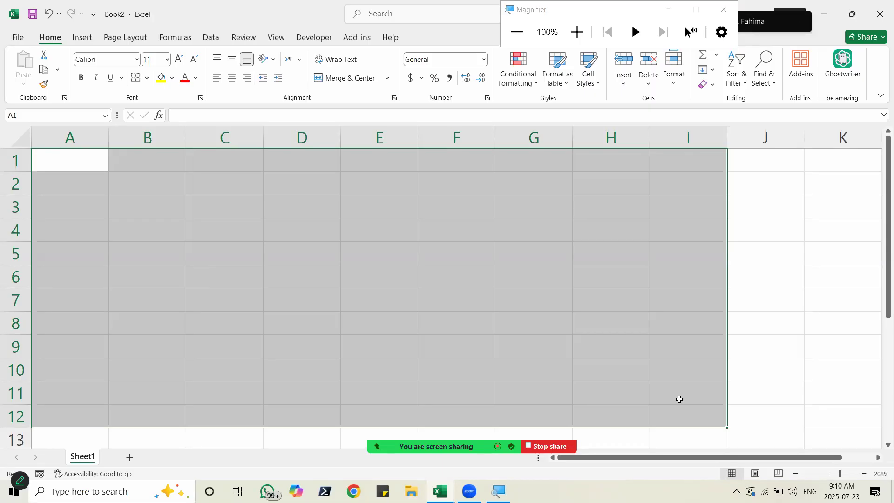
Paste the copied data block at cell A1.
{"action": "scroll", "coordinate": [679, 399], "scroll_direction": "down", "scroll_amount": 3}
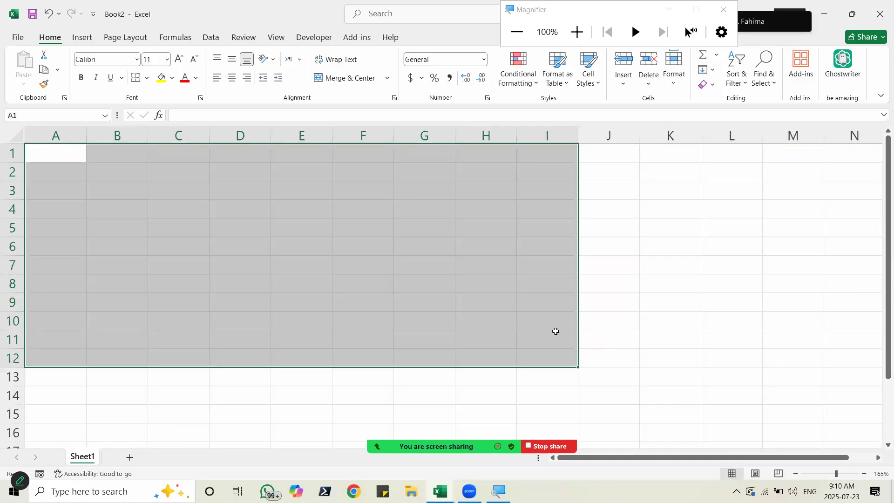
{"action": "left_click", "coordinate": [556, 333]}
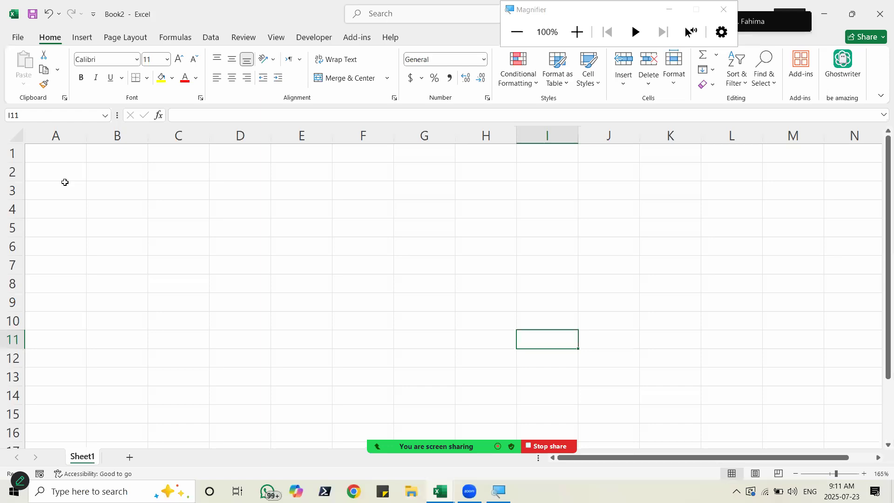
{"action": "scroll", "coordinate": [48, 164], "scroll_direction": "up", "scroll_amount": 3}
{"action": "left_click", "coordinate": [48, 164]}
{"action": "key", "text": "ctrl+v"}
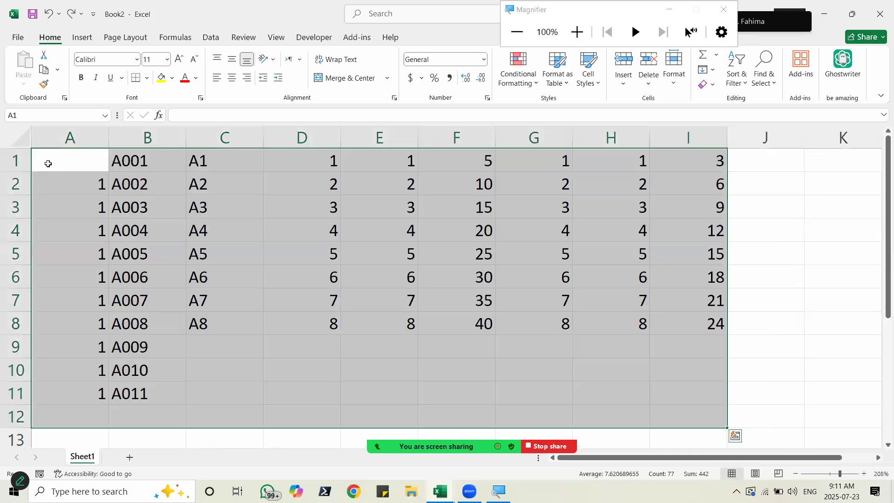
{"action": "left_click", "coordinate": [48, 163]}
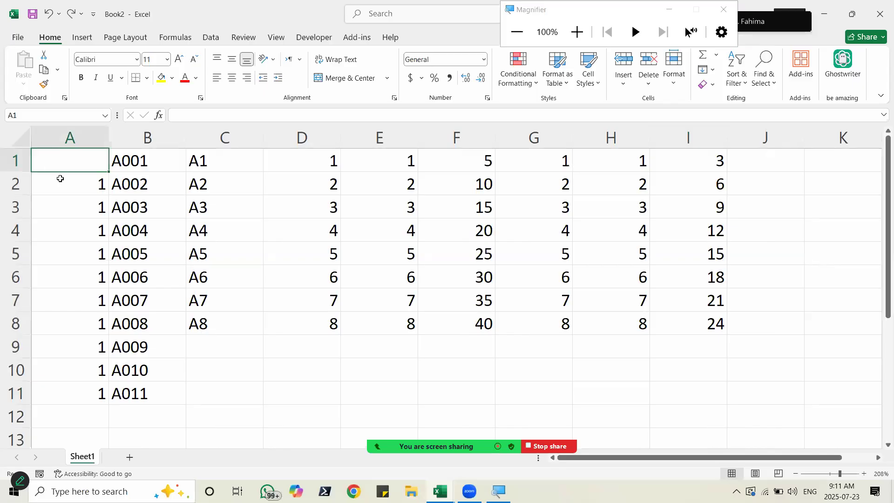
Clear A2, then select the whole pasted block and delete it.
{"action": "left_click", "coordinate": [87, 185]}
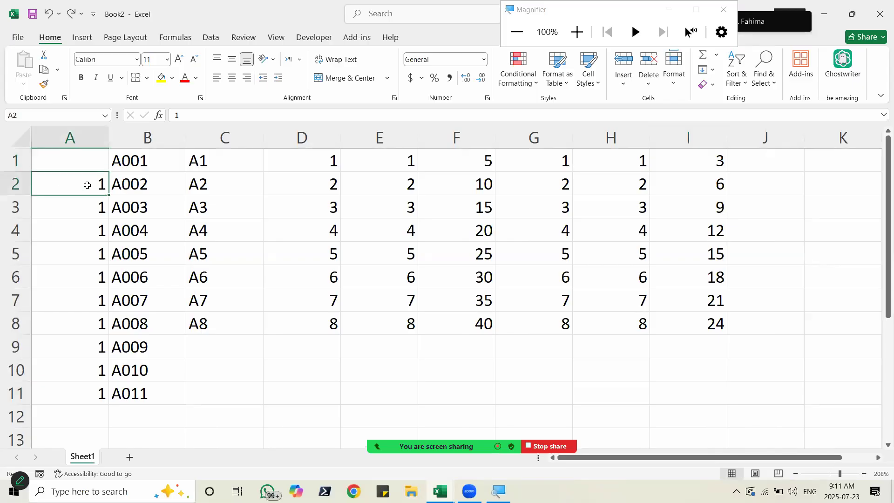
{"action": "key", "text": "Delete"}
{"action": "left_click", "coordinate": [75, 161]}
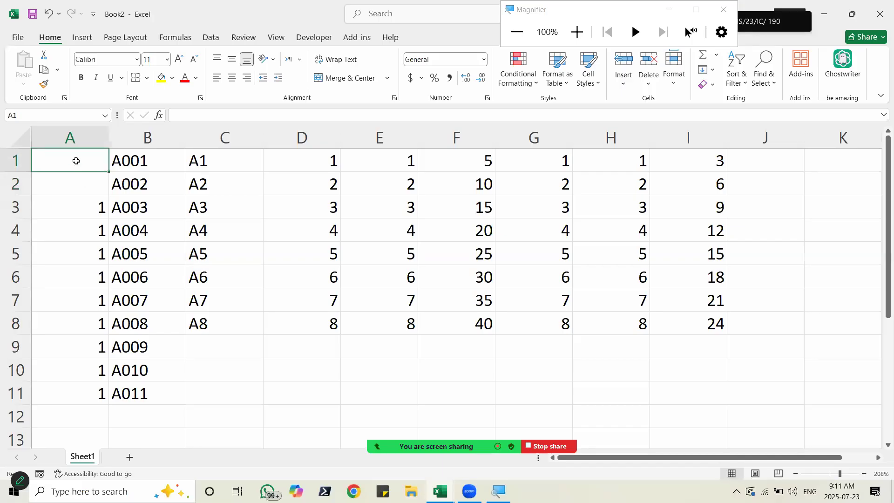
{"action": "left_click_drag", "start_coordinate": [76, 160], "coordinate": [741, 396]}
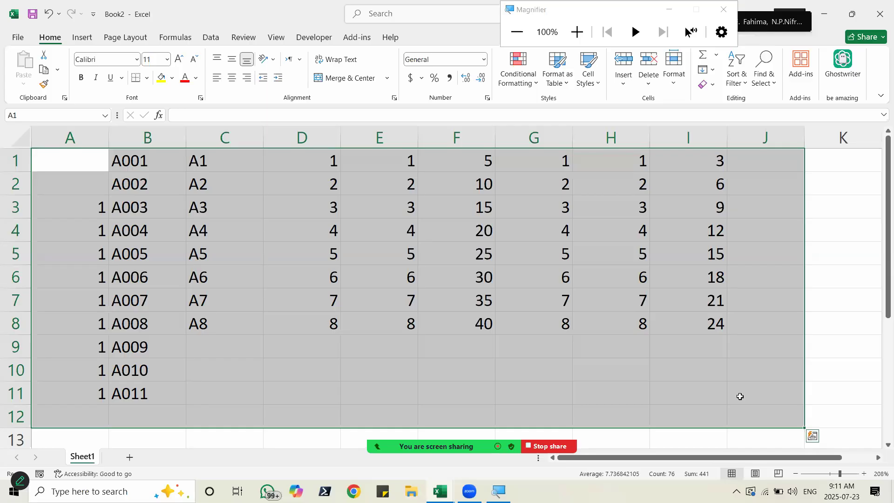
{"action": "key", "text": "Delete"}
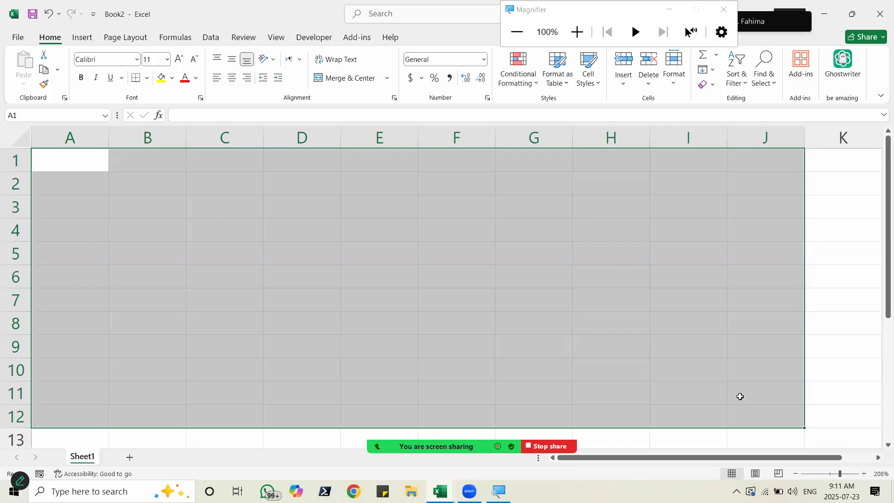
{"action": "left_click", "coordinate": [82, 155]}
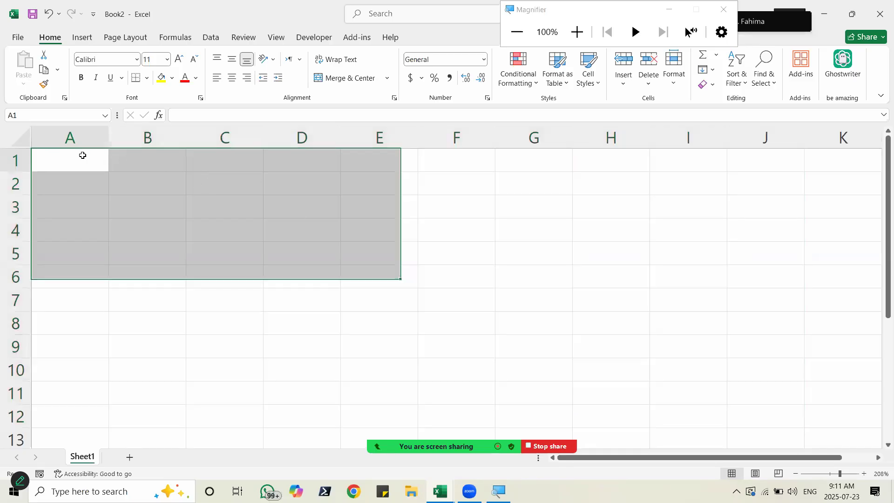
Practise selecting cell B2, column B, row 2 and B1, then edit B1.
{"action": "left_click", "coordinate": [133, 182]}
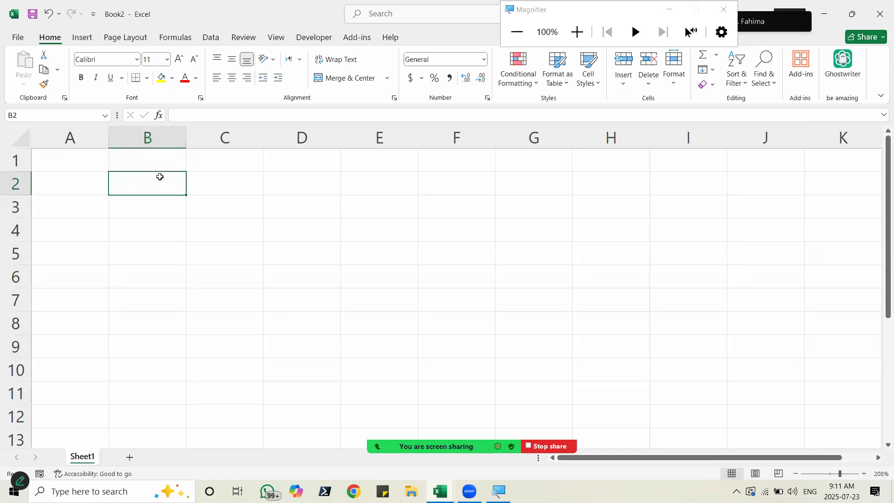
{"action": "left_click", "coordinate": [155, 135]}
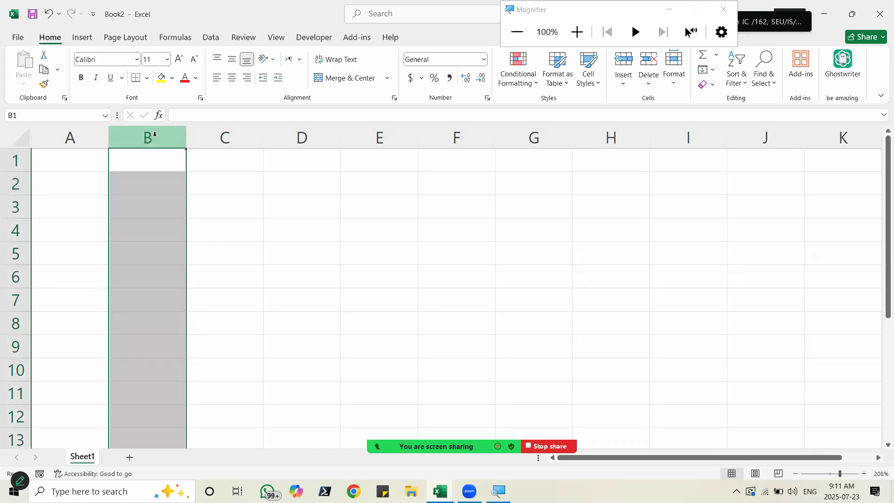
{"action": "left_click", "coordinate": [9, 184]}
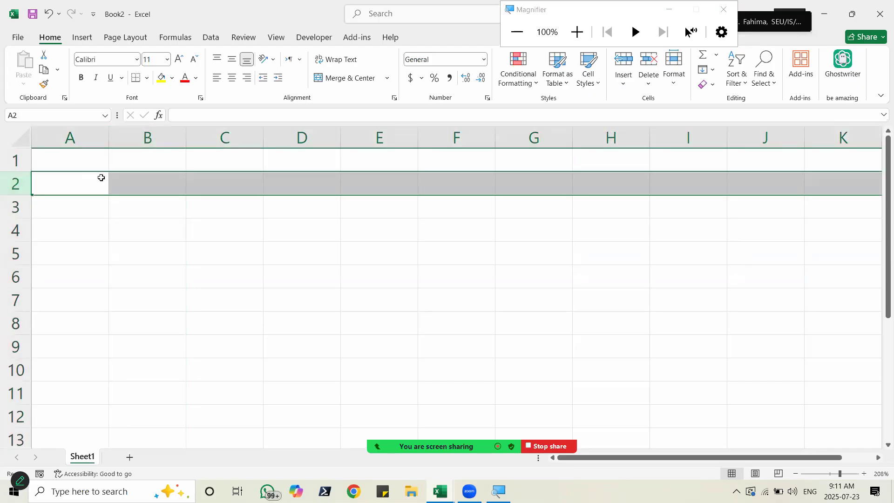
{"action": "left_click", "coordinate": [141, 188]}
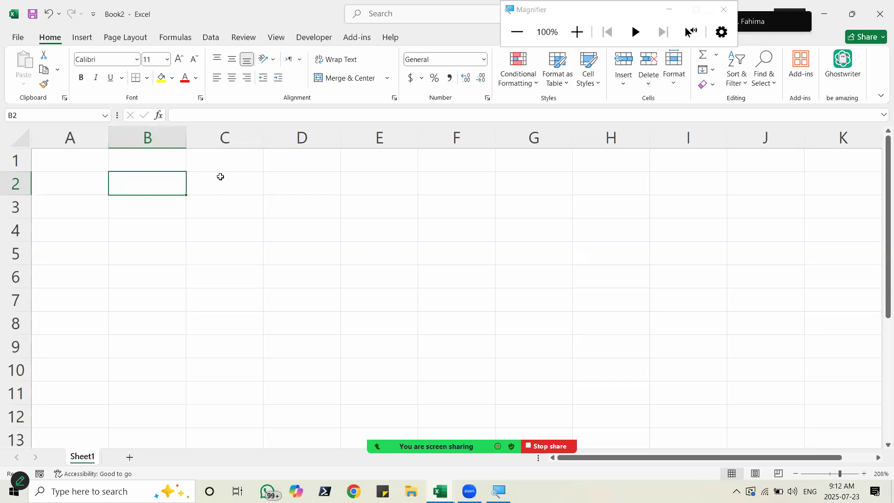
{"action": "left_click", "coordinate": [162, 158]}
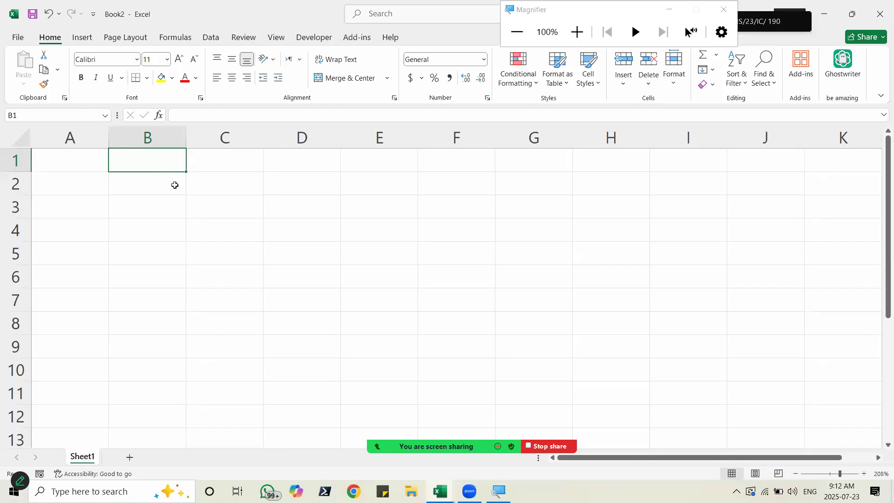
{"action": "key", "text": "super+plus"}
{"action": "key", "text": "super+plus"}
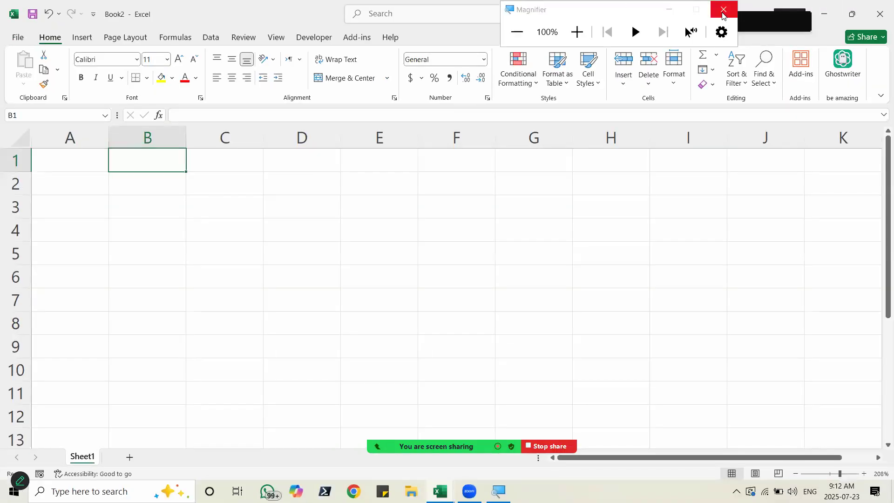
{"action": "left_click", "coordinate": [723, 13]}
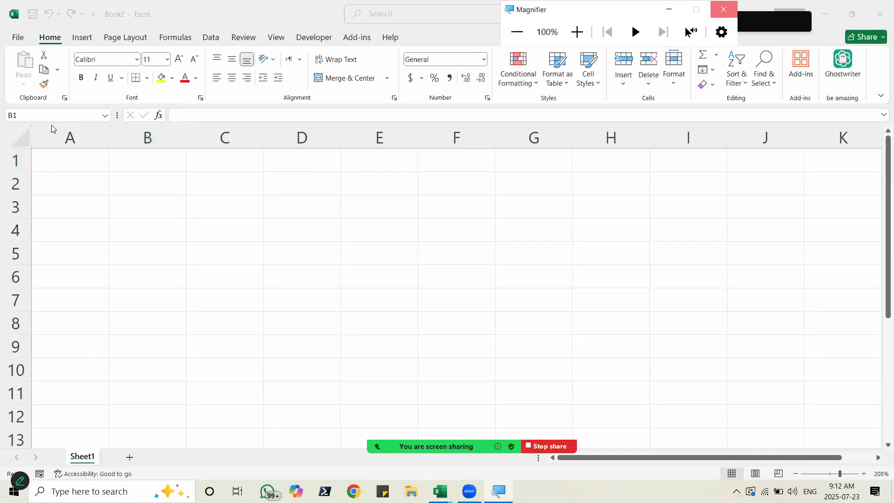
{"action": "left_click", "coordinate": [42, 115]}
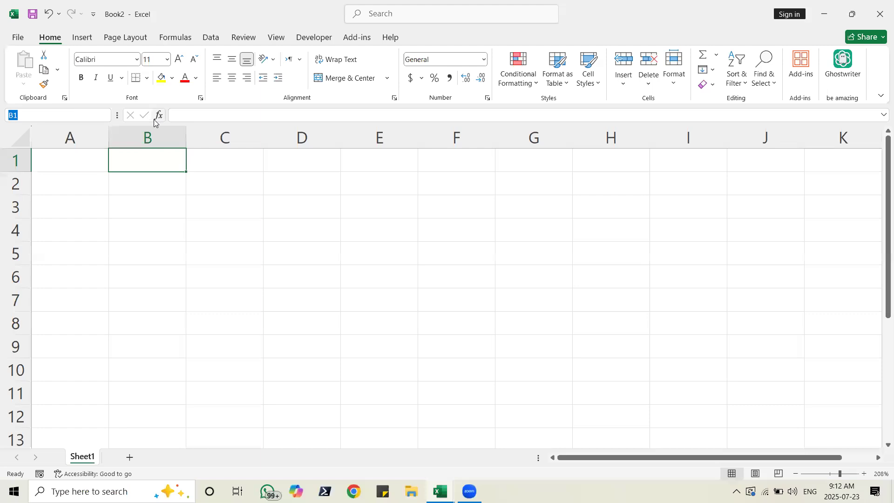
{"action": "left_click", "coordinate": [183, 116]}
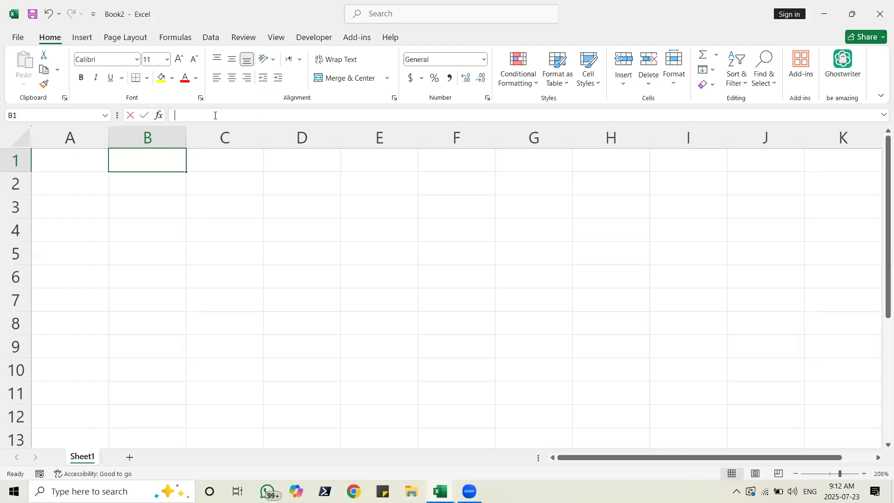
{"action": "left_click", "coordinate": [332, 124]}
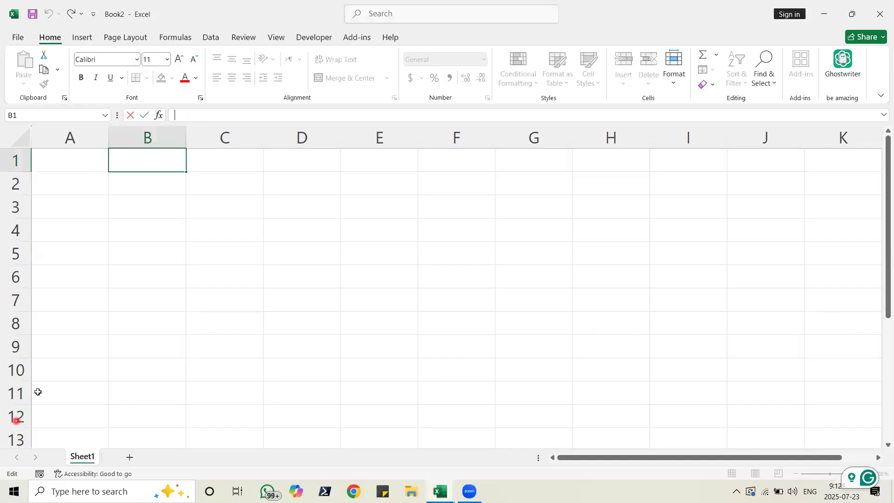
Enter ABC in cell C3 through the formula bar.
{"action": "left_click", "coordinate": [221, 203]}
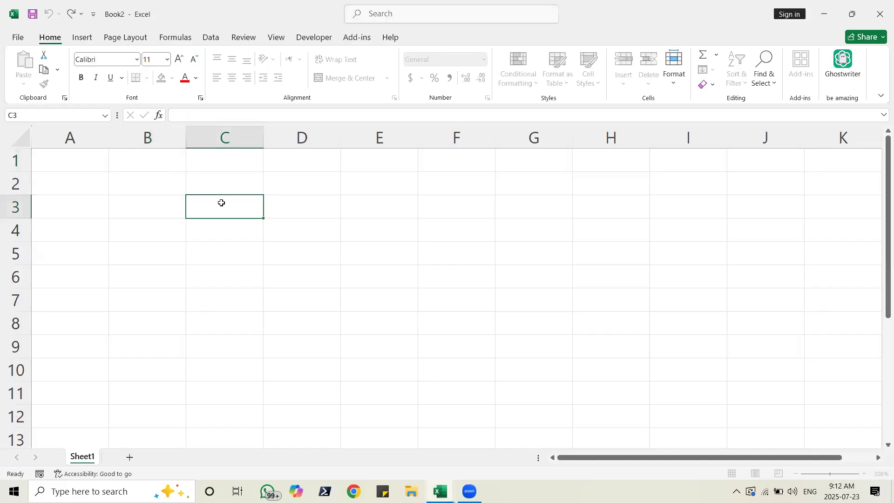
{"action": "left_click", "coordinate": [185, 116]}
{"action": "type", "text": "f"}
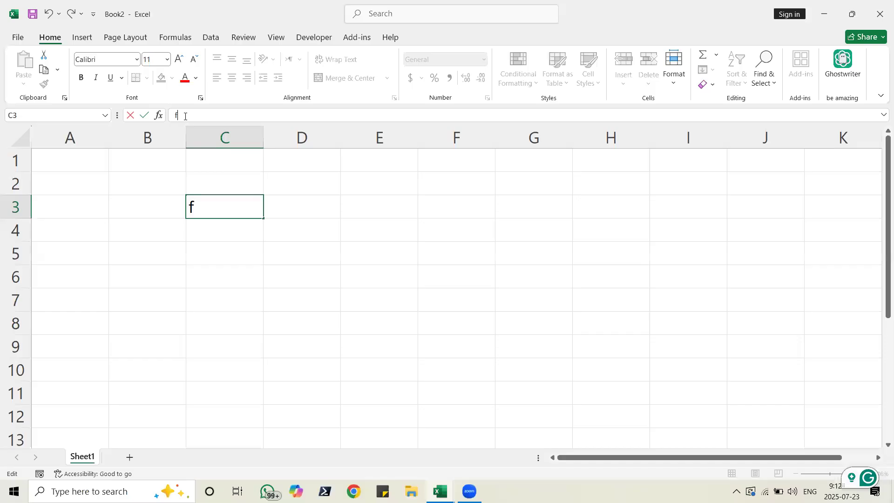
{"action": "key", "text": "BackSpace"}
{"action": "type", "text": "ABC"}
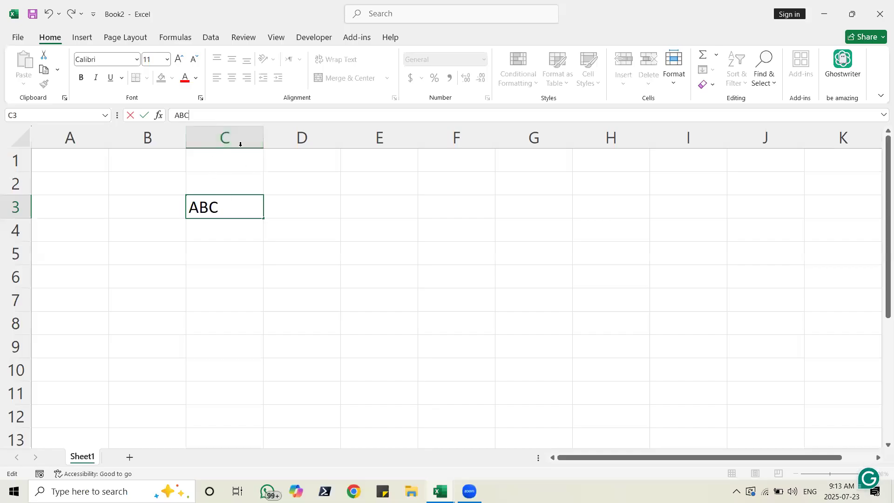
{"action": "left_click", "coordinate": [302, 192]}
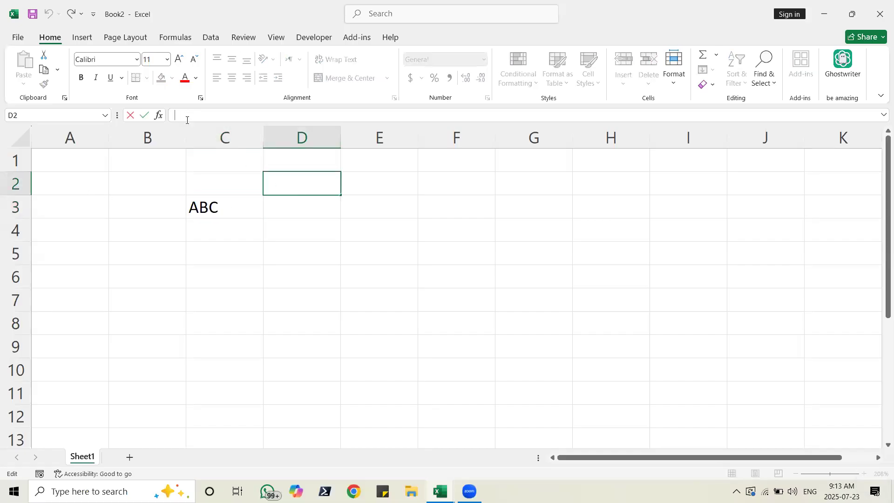
{"action": "left_click", "coordinate": [216, 204]}
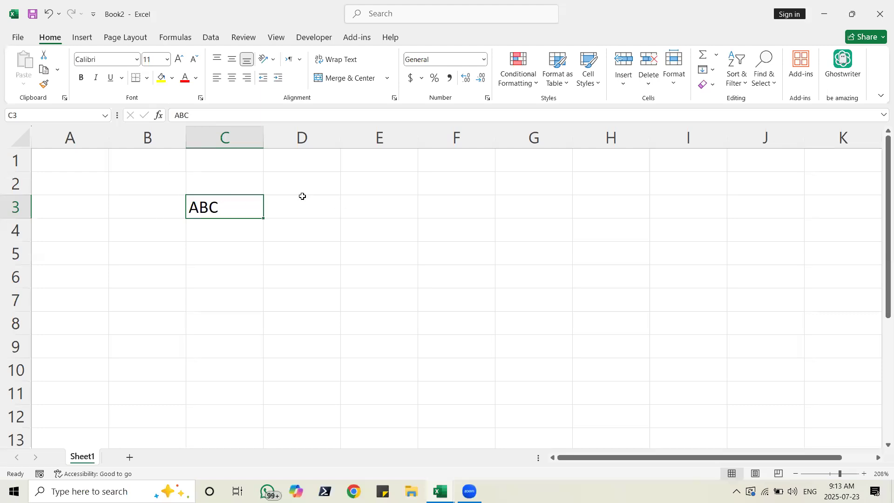
Type cxcssdsdsd into C2, then select C2:C3.
{"action": "left_click", "coordinate": [225, 182]}
{"action": "type", "text": "cxcssdsdsd"}
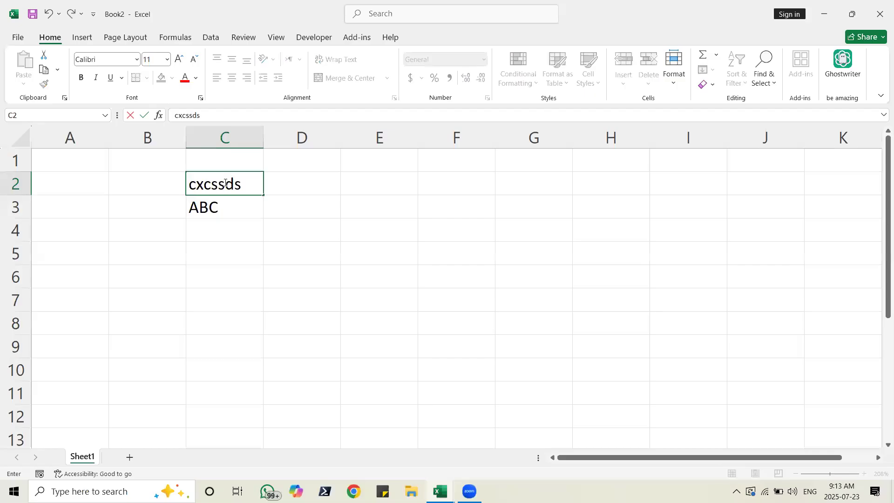
{"action": "right_click", "coordinate": [278, 150]}
{"action": "key", "text": "Escape"}
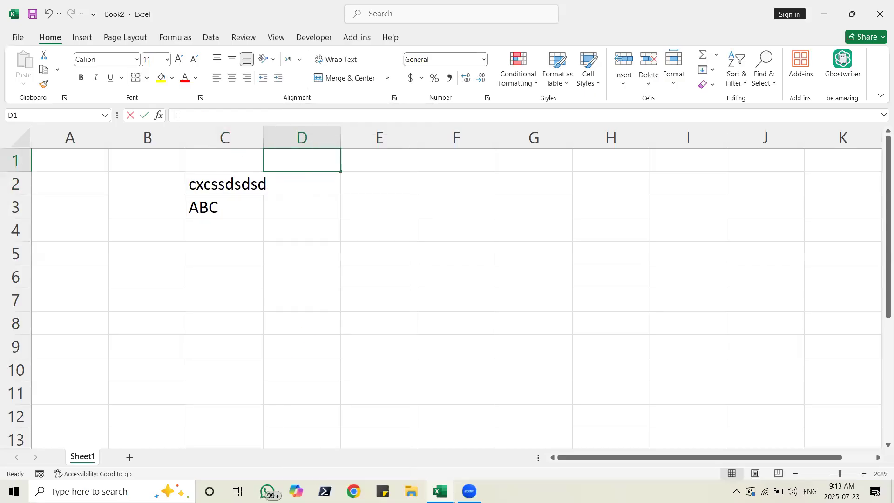
{"action": "left_click", "coordinate": [178, 115]}
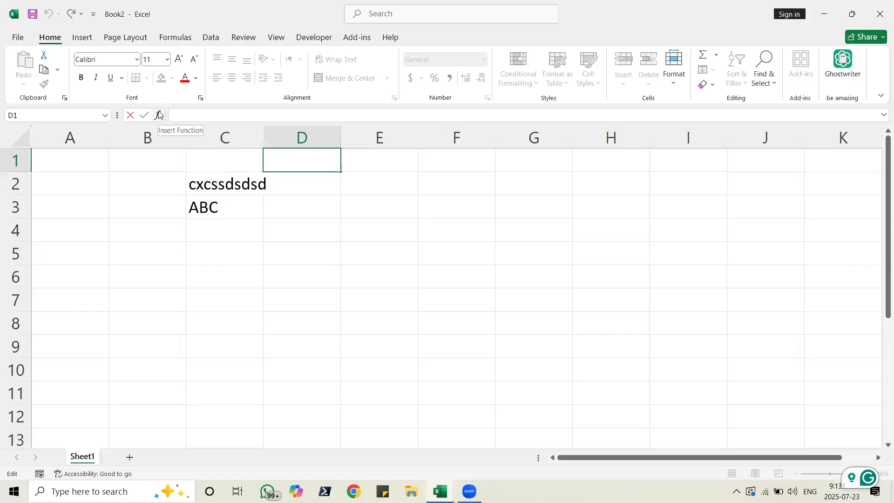
{"action": "left_click_drag", "start_coordinate": [209, 183], "coordinate": [211, 210]}
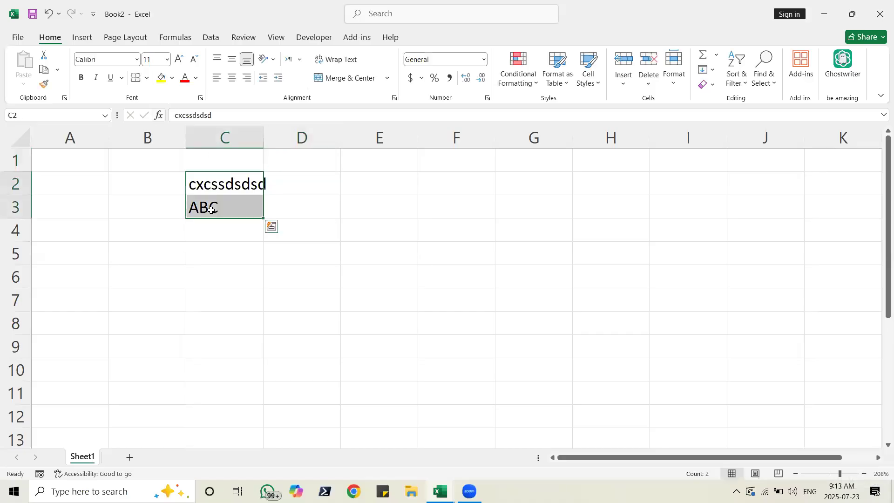
Delete the text in C2:C3 and start editing cell D5.
{"action": "key", "text": "Delete"}
{"action": "double_click", "coordinate": [308, 252]}
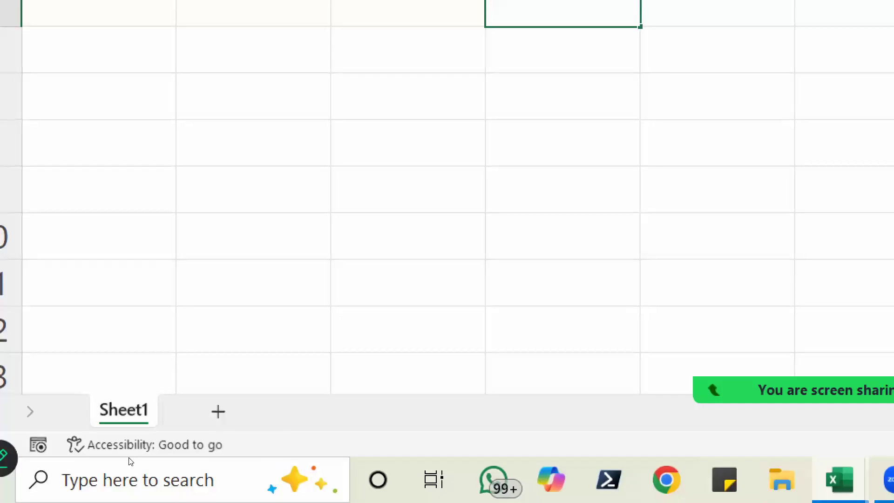
{"action": "key", "text": "super+minus"}
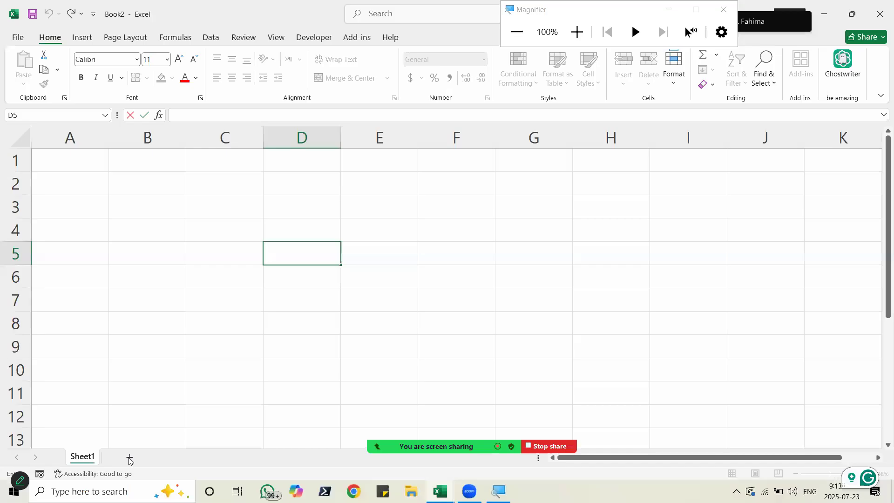
Add Sheet2, Sheet3 and Sheet4 to Book2 and zoom the sheet out.
{"action": "left_click", "coordinate": [171, 345]}
{"action": "left_click", "coordinate": [128, 458]}
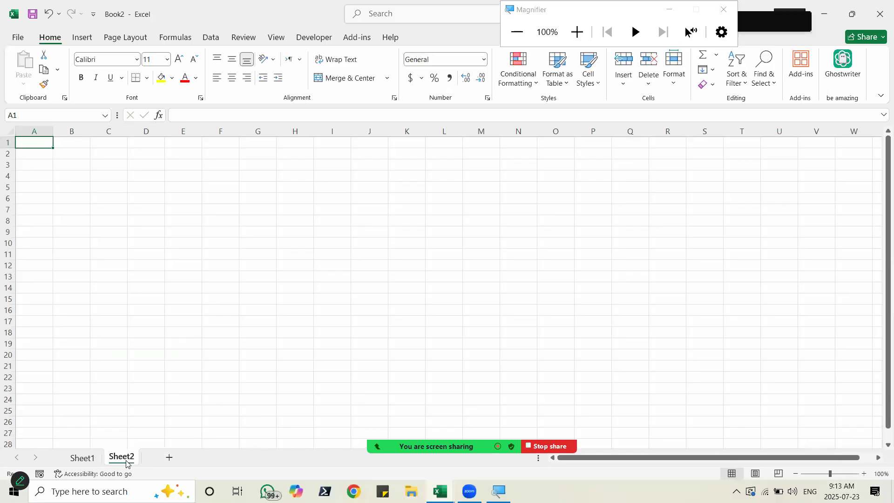
{"action": "left_click", "coordinate": [170, 459]}
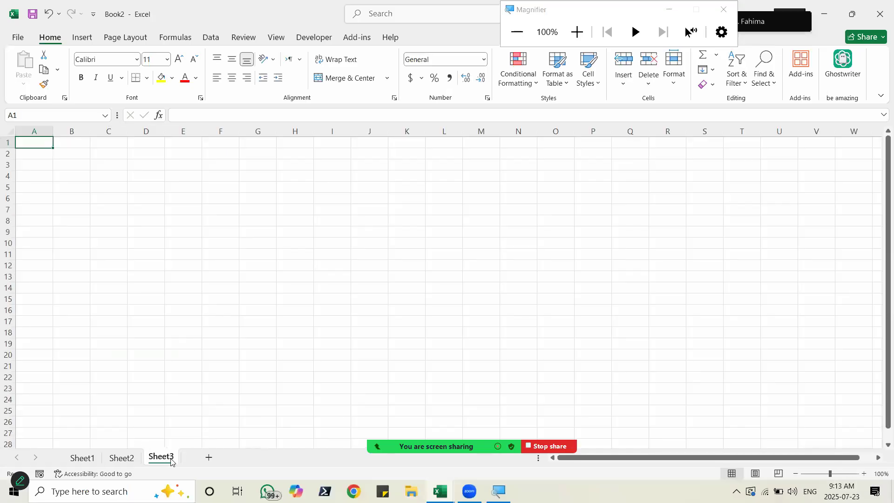
{"action": "left_click", "coordinate": [209, 459]}
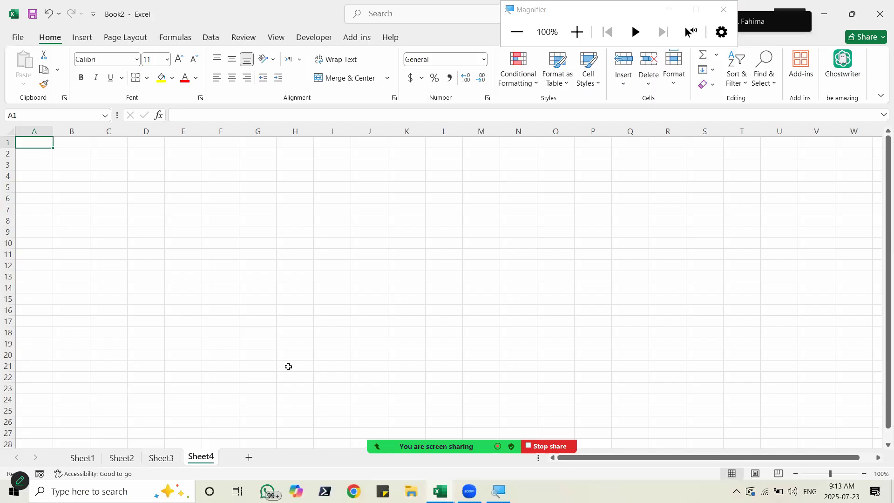
{"action": "left_click_drag", "start_coordinate": [664, 460], "coordinate": [692, 460]}
{"action": "key", "text": "super+plus"}
{"action": "key", "text": "super+plus"}
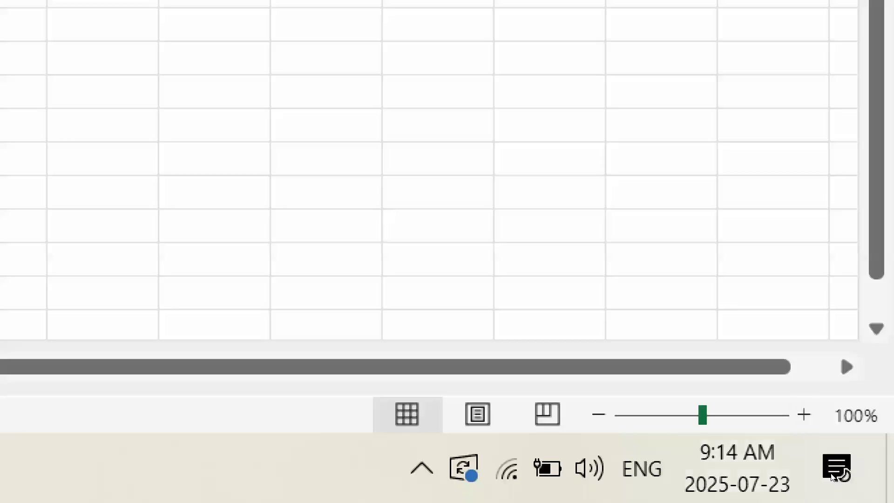
{"action": "left_click_drag", "start_coordinate": [832, 475], "coordinate": [824, 475]}
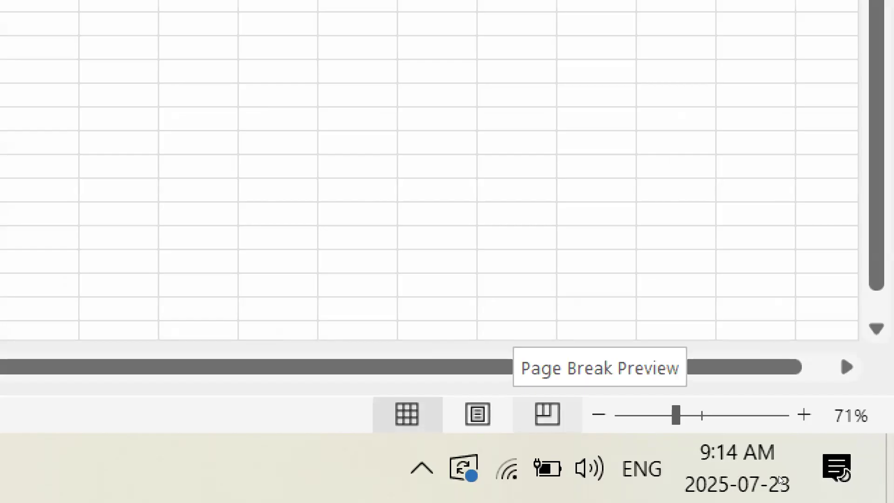
{"action": "key", "text": "super+minus"}
{"action": "key", "text": "super+minus"}
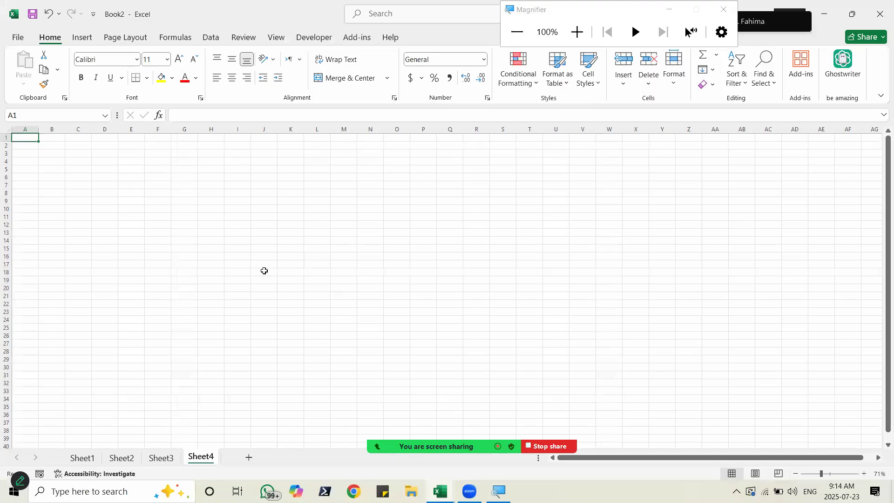
Set Sheet4's paper size to A4 with Normal margins, then return to Home.
{"action": "left_click", "coordinate": [125, 38]}
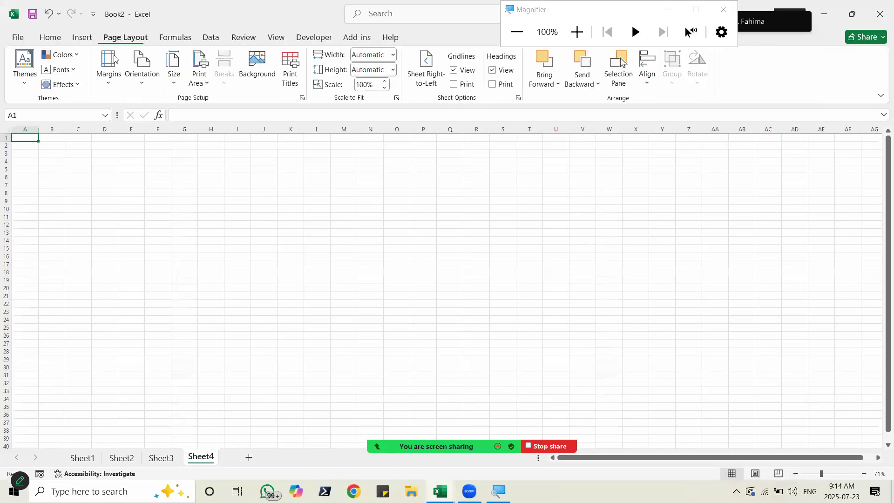
{"action": "left_click", "coordinate": [173, 87]}
{"action": "left_click", "coordinate": [205, 331]}
{"action": "left_click", "coordinate": [107, 77]}
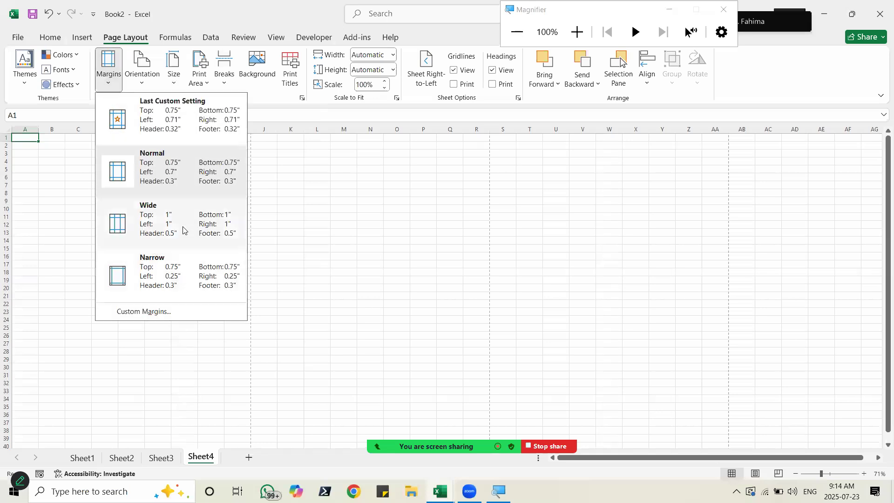
{"action": "left_click", "coordinate": [173, 176]}
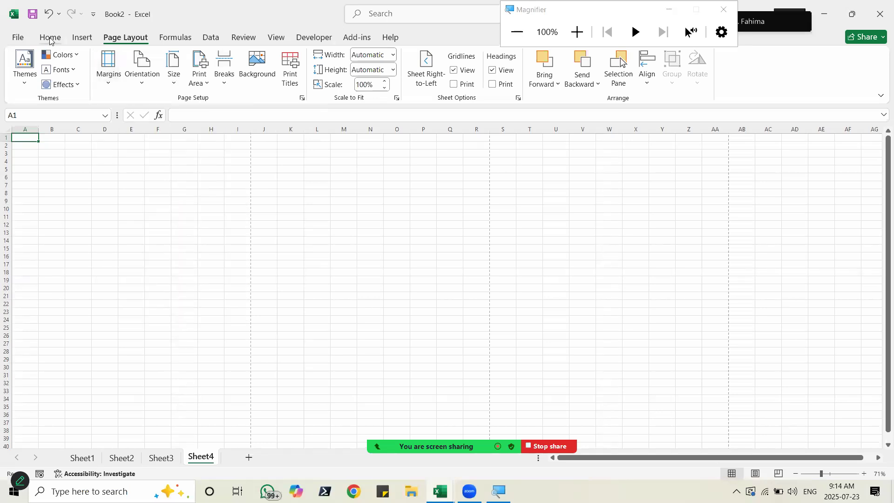
{"action": "left_click", "coordinate": [50, 39]}
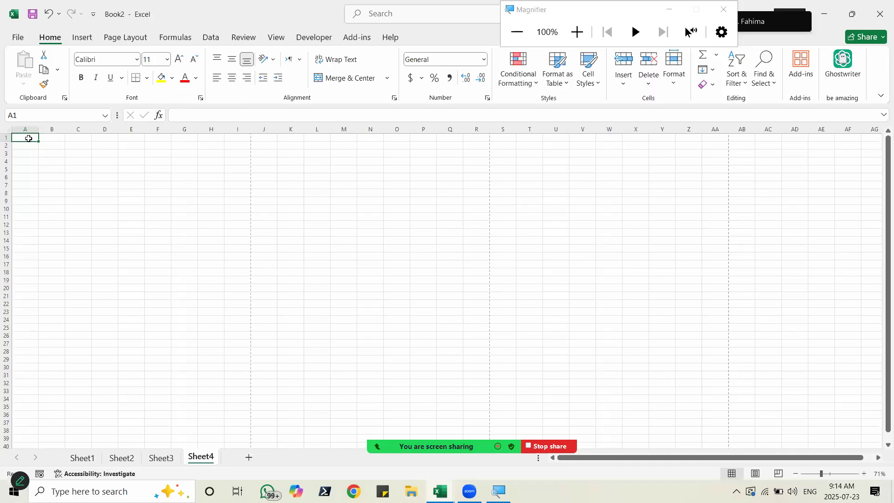
Fill 1 across A1:I1 and switch the sheet to Page Layout view.
{"action": "type", "text": "1"}
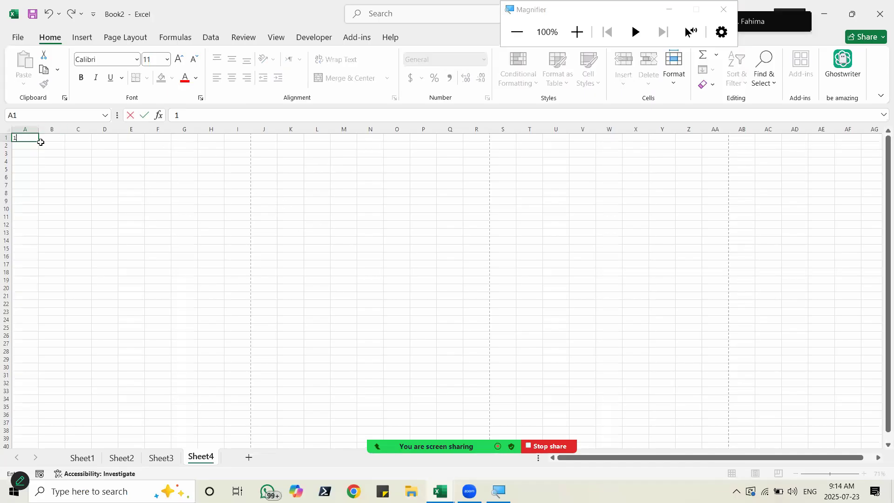
{"action": "left_click_drag", "start_coordinate": [39, 141], "coordinate": [245, 160]}
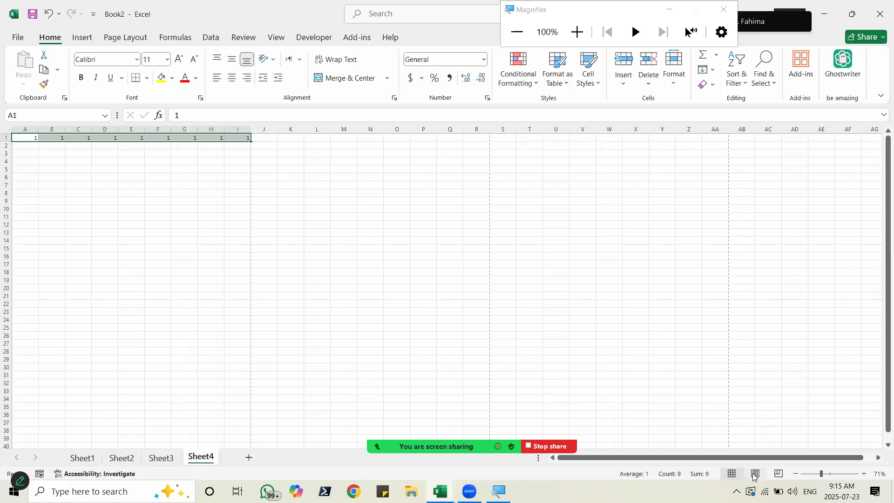
{"action": "key", "text": "super+plus"}
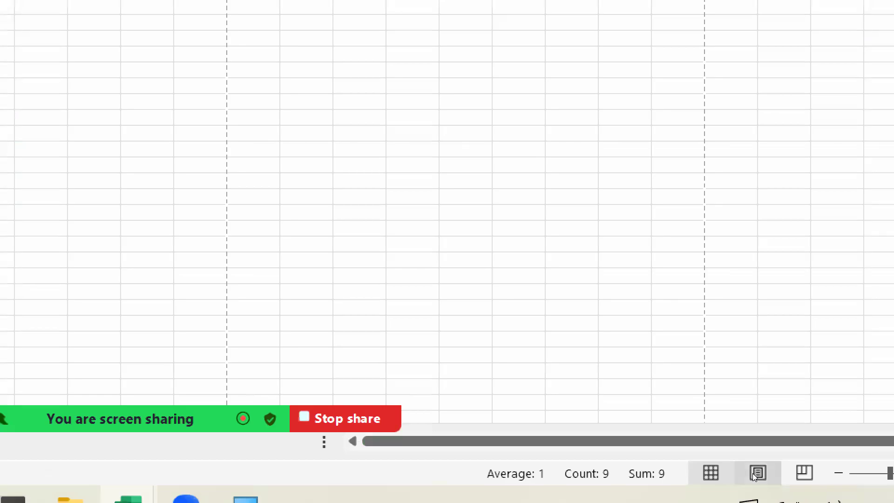
{"action": "left_click", "coordinate": [754, 474]}
{"action": "key", "text": "super+minus"}
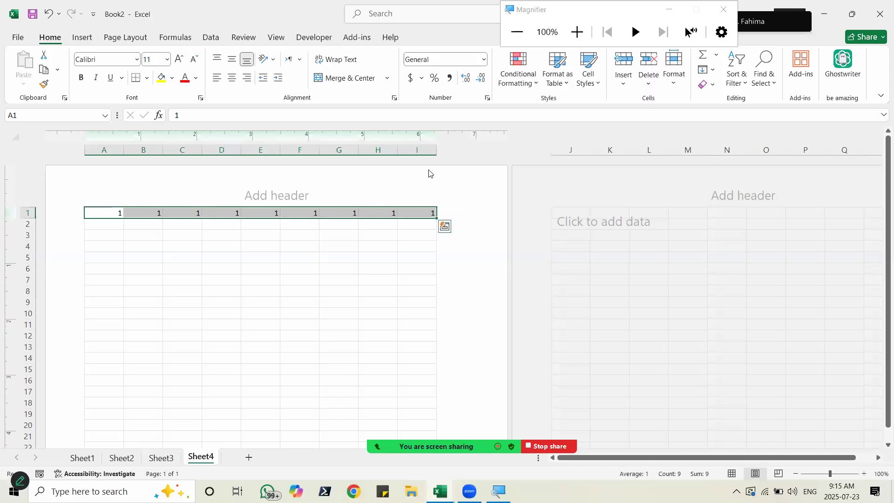
Adjust column widths, then select columns A through H to narrow them.
{"action": "left_click_drag", "start_coordinate": [357, 149], "coordinate": [380, 150]}
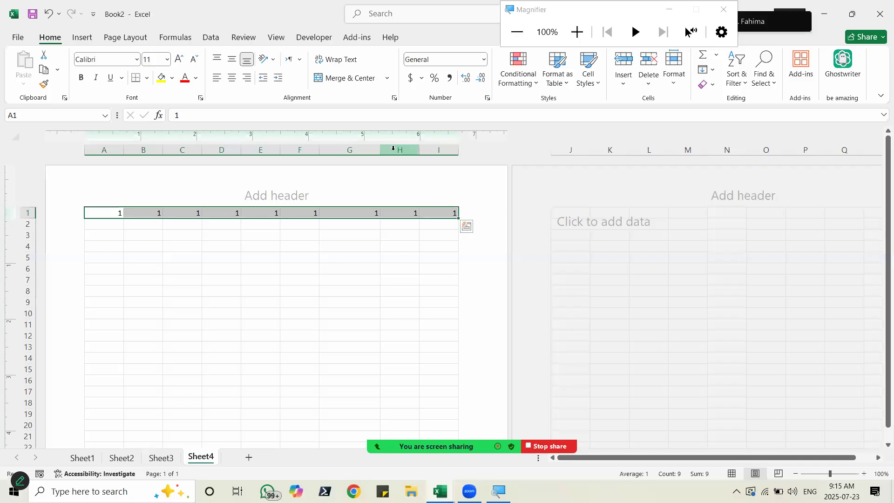
{"action": "left_click_drag", "start_coordinate": [101, 148], "coordinate": [445, 148]}
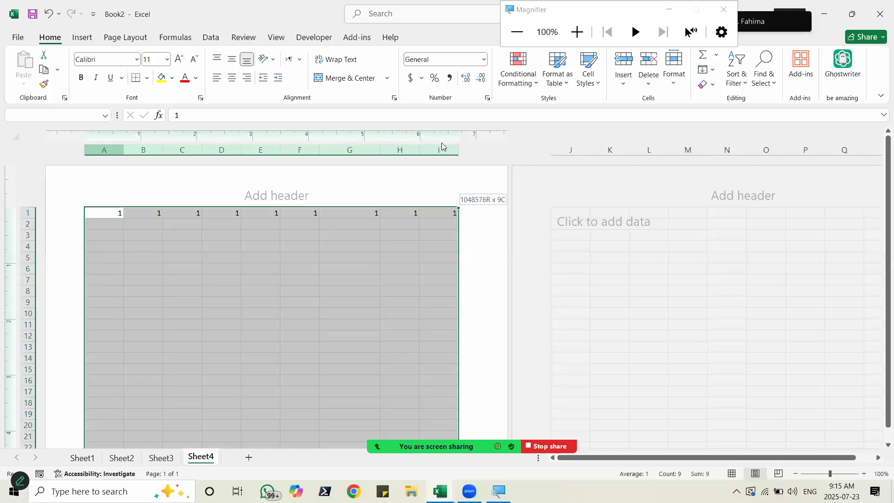
{"action": "left_click", "coordinate": [372, 149]}
{"action": "left_click_drag", "start_coordinate": [112, 148], "coordinate": [454, 147]}
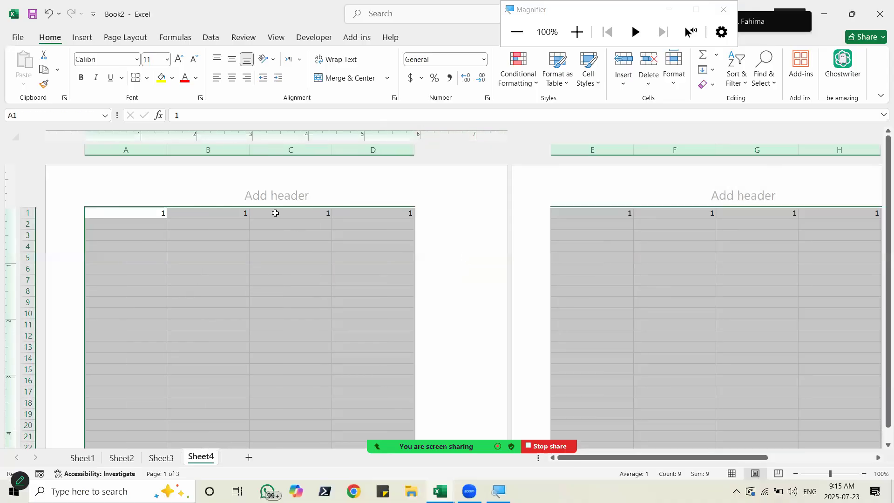
{"action": "left_click", "coordinate": [241, 310]}
{"action": "scroll", "coordinate": [397, 293], "scroll_direction": "down", "scroll_amount": 3}
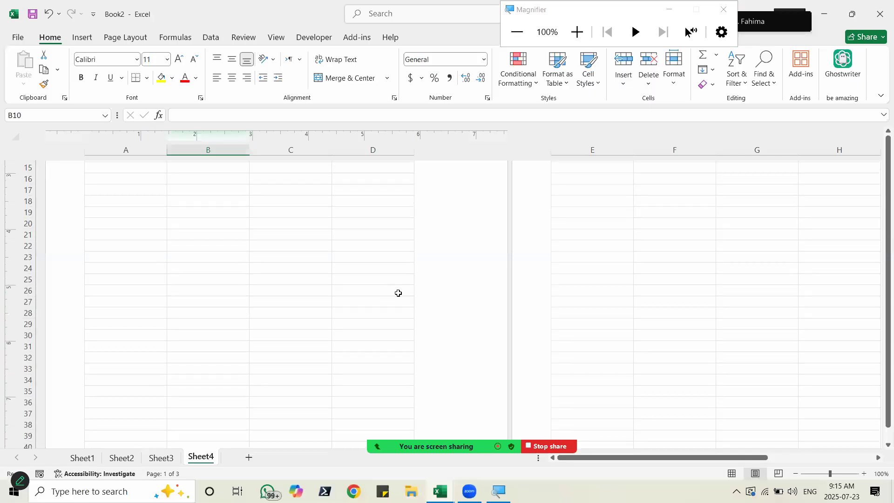
{"action": "scroll", "coordinate": [397, 293], "scroll_direction": "up", "scroll_amount": 4}
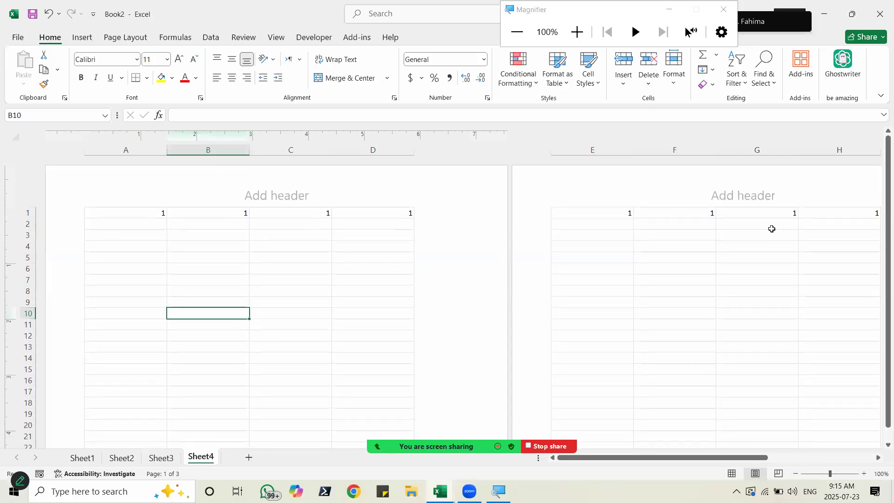
{"action": "scroll", "coordinate": [819, 230], "scroll_direction": "right", "scroll_amount": 3}
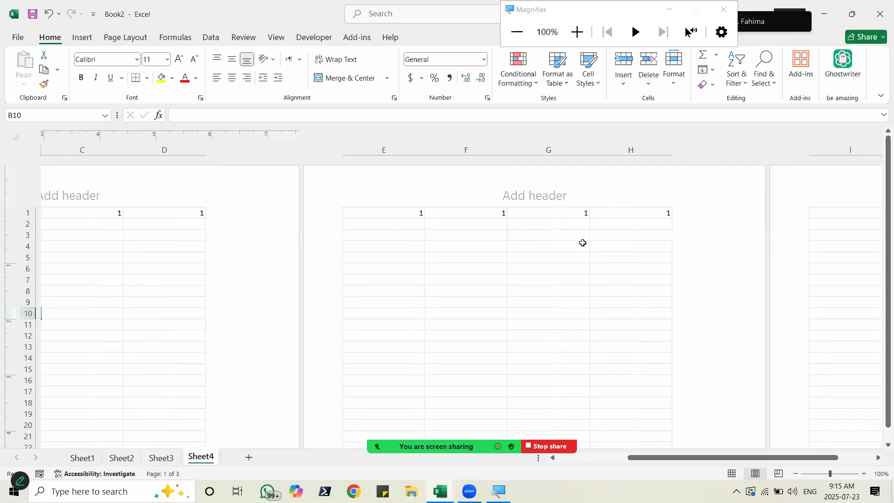
{"action": "left_click_drag", "start_coordinate": [649, 150], "coordinate": [4, 152]}
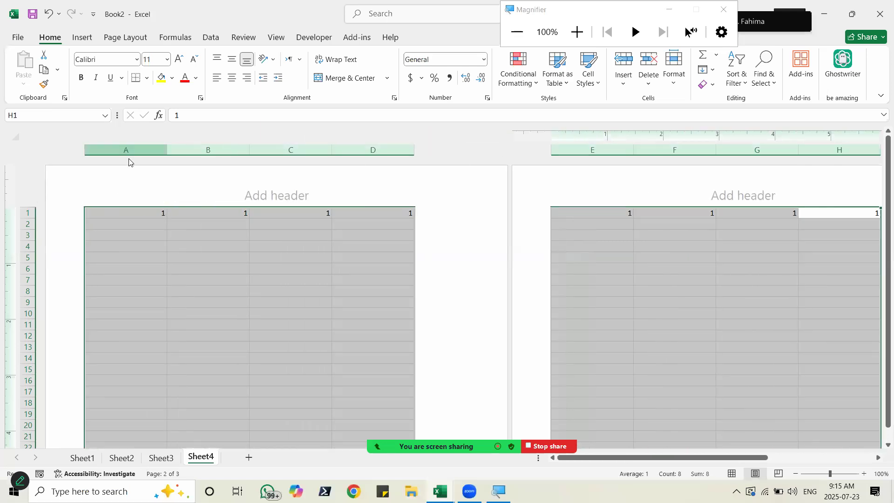
{"action": "left_click", "coordinate": [174, 150]}
{"action": "left_click_drag", "start_coordinate": [126, 149], "coordinate": [516, 150]}
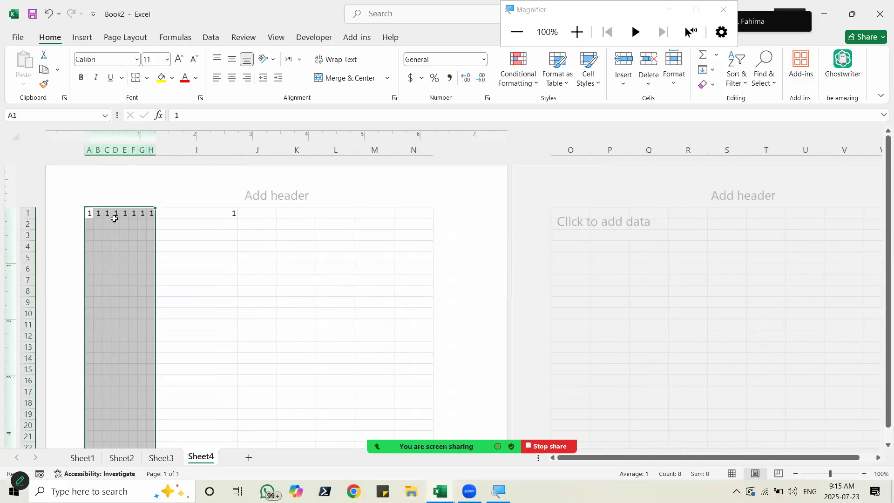
Switch Sheet4 to Page Break Preview and select the range I6:T41.
{"action": "left_click", "coordinate": [777, 474]}
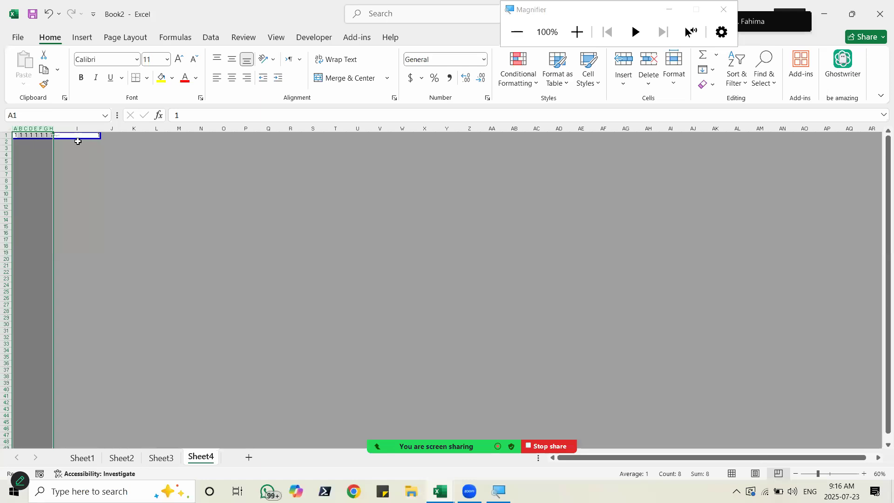
{"action": "left_click_drag", "start_coordinate": [85, 166], "coordinate": [345, 396]}
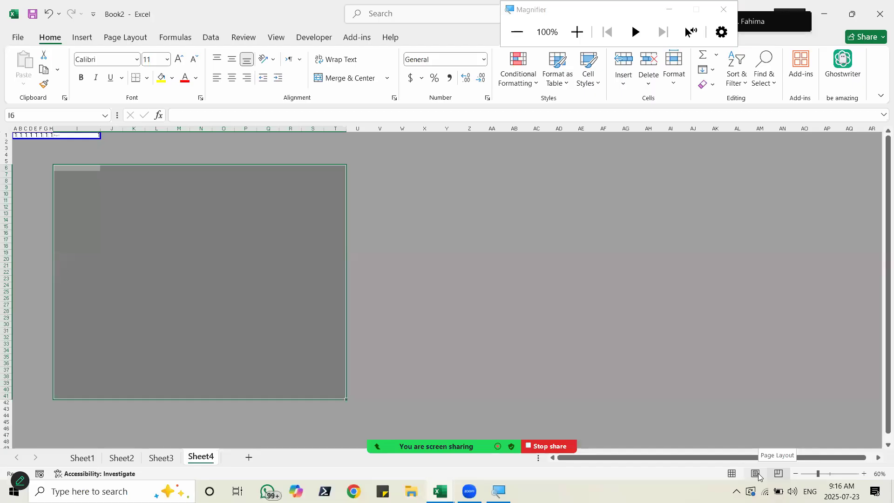
{"action": "scroll", "coordinate": [57, 162], "scroll_direction": "up", "scroll_amount": 3}
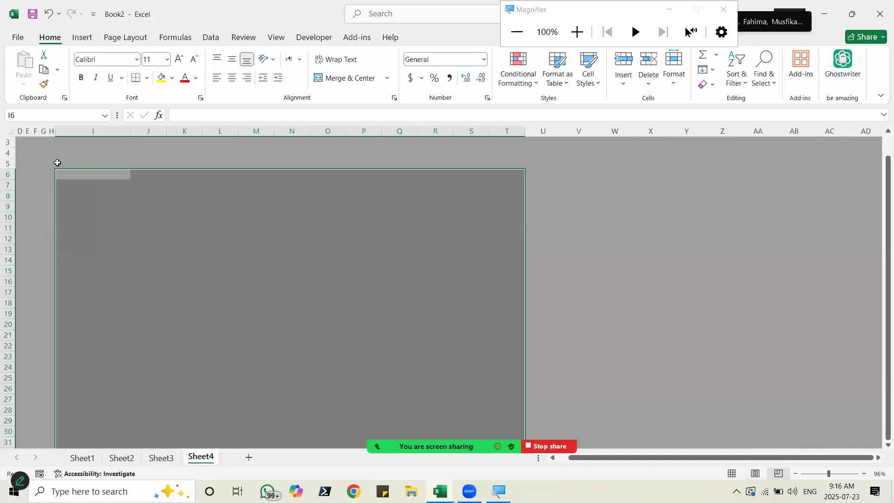
Zoom the sheet to 174% and check cells D1, A1 and I1.
{"action": "scroll", "coordinate": [58, 162], "scroll_direction": "left", "scroll_amount": 1}
{"action": "scroll", "coordinate": [57, 162], "scroll_direction": "up", "scroll_amount": 1}
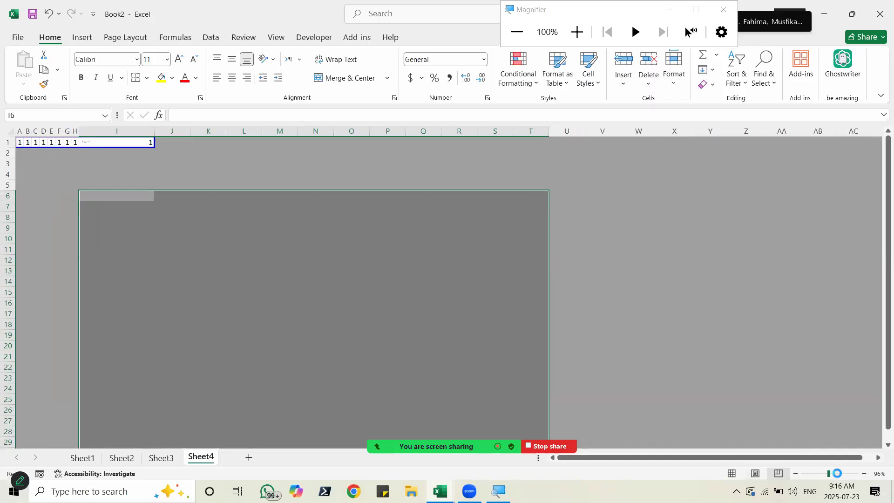
{"action": "left_click", "coordinate": [837, 474]}
{"action": "scroll", "coordinate": [311, 330], "scroll_direction": "up", "scroll_amount": 2}
{"action": "scroll", "coordinate": [310, 329], "scroll_direction": "up", "scroll_amount": 1}
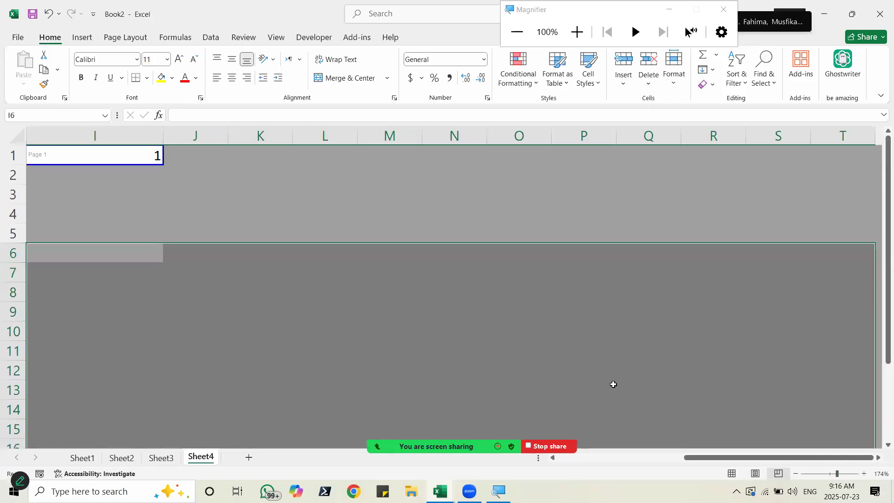
{"action": "left_click_drag", "start_coordinate": [708, 458], "coordinate": [496, 472]}
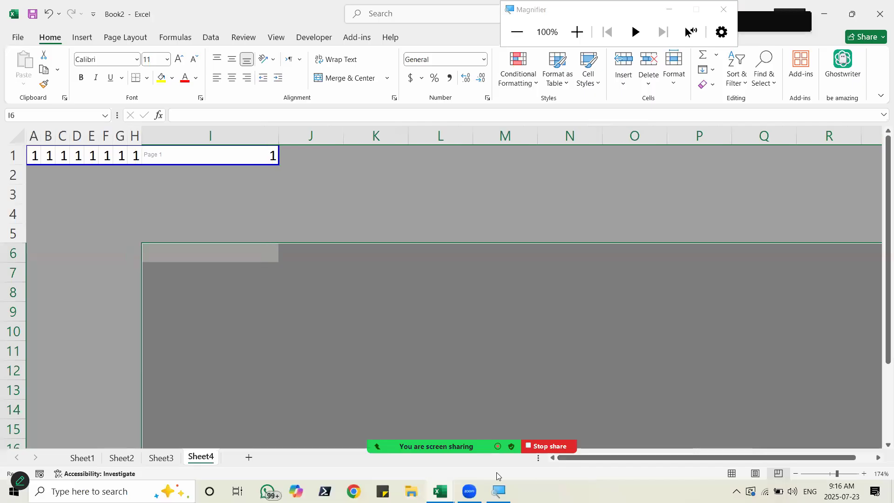
{"action": "left_click", "coordinate": [77, 156]}
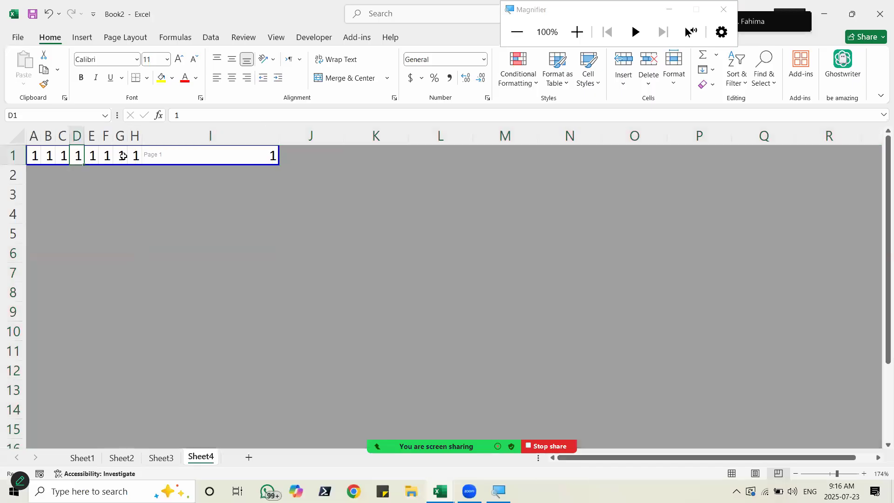
{"action": "left_click", "coordinate": [33, 154]}
{"action": "left_click", "coordinate": [149, 156]}
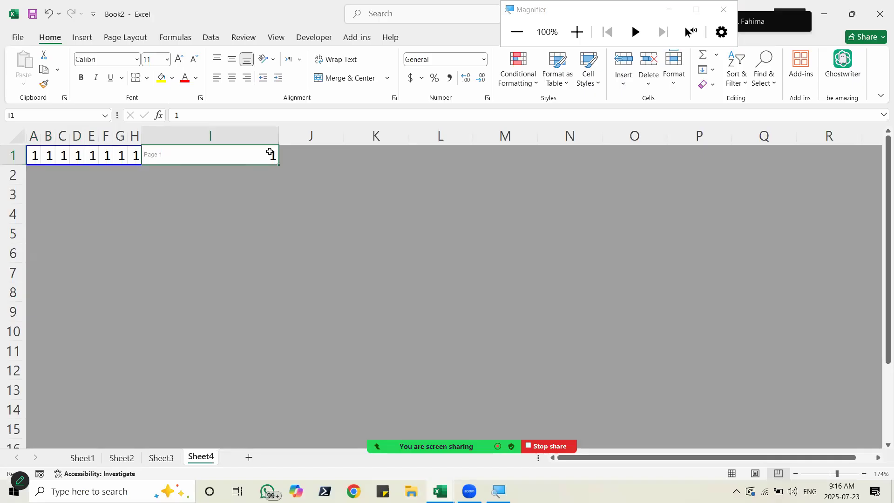
Enter sds in J1 and dsjdks in K1, then fill dsjdks across to P1.
{"action": "left_click", "coordinate": [296, 153]}
{"action": "type", "text": "sds"}
{"action": "left_click", "coordinate": [410, 155]}
{"action": "left_click", "coordinate": [391, 151]}
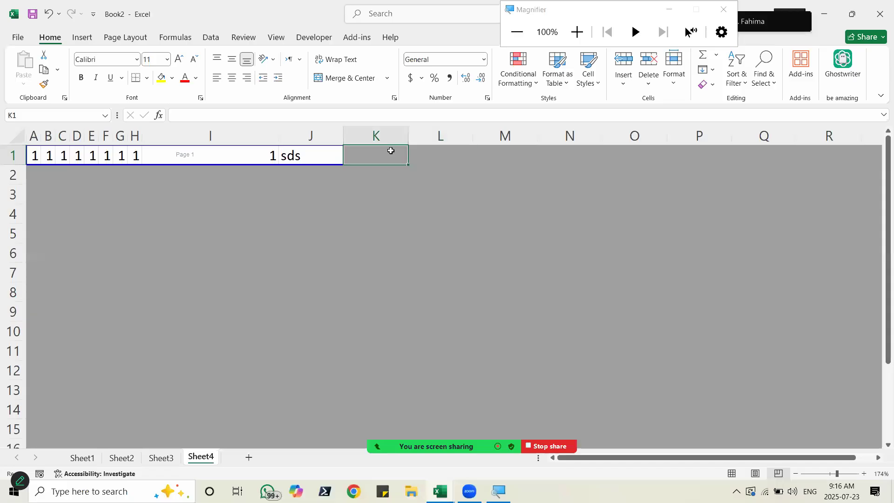
{"action": "type", "text": "dsjdks"}
{"action": "key", "text": "Tab"}
{"action": "left_click", "coordinate": [395, 155]}
{"action": "left_click_drag", "start_coordinate": [408, 162], "coordinate": [715, 158]}
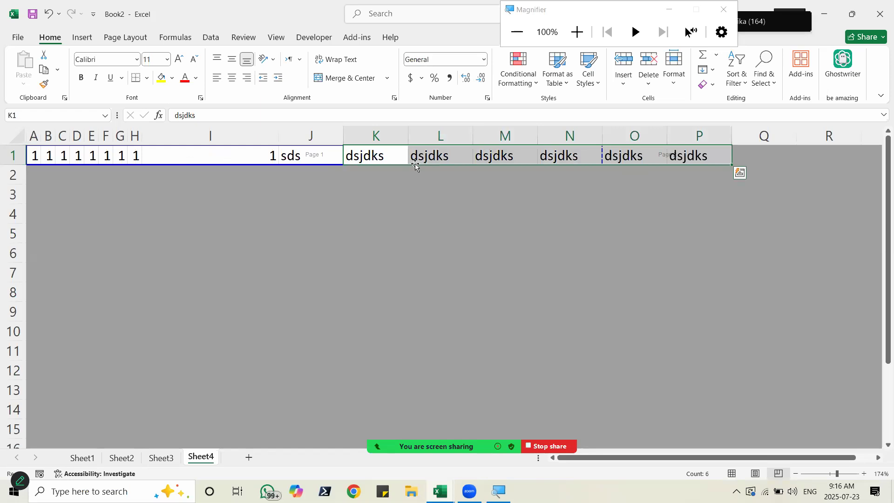
Select J1, the dsjdks range, and then cells O1:P1.
{"action": "left_click", "coordinate": [313, 156]}
{"action": "left_click", "coordinate": [308, 132]}
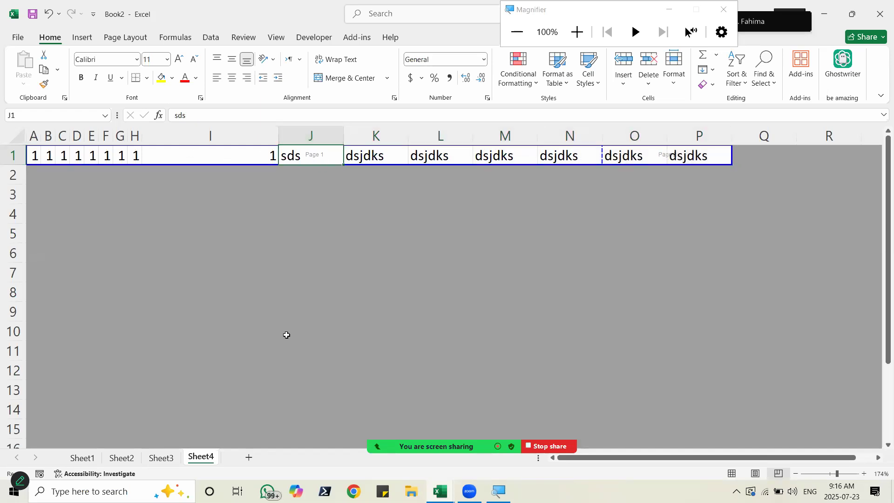
{"action": "left_click_drag", "start_coordinate": [375, 155], "coordinate": [729, 161]}
{"action": "left_click", "coordinate": [682, 157]}
{"action": "left_click_drag", "start_coordinate": [652, 157], "coordinate": [681, 158]}
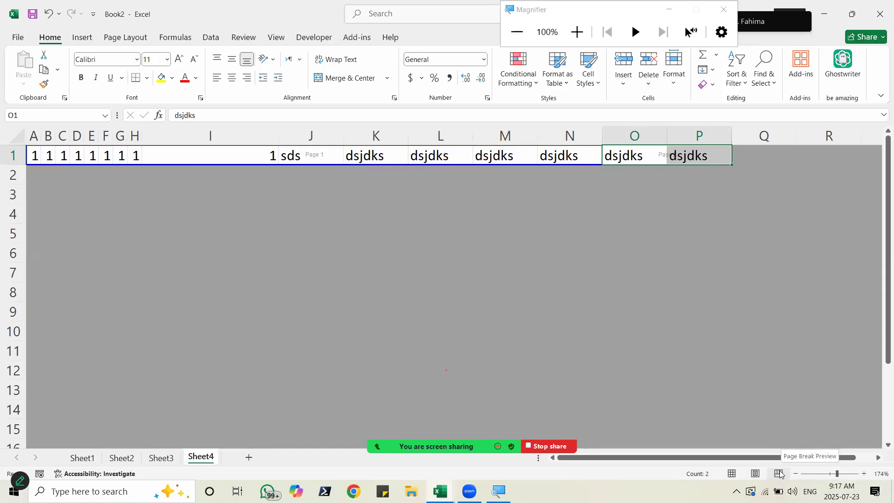
Return to Normal view, clear columns A–R, and zoom the grid to 150%.
{"action": "left_click", "coordinate": [734, 471]}
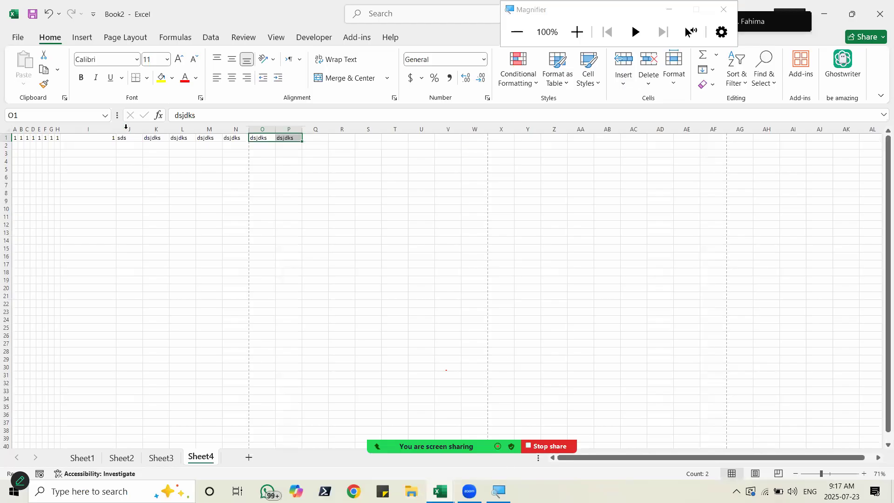
{"action": "left_click_drag", "start_coordinate": [15, 129], "coordinate": [262, 130]}
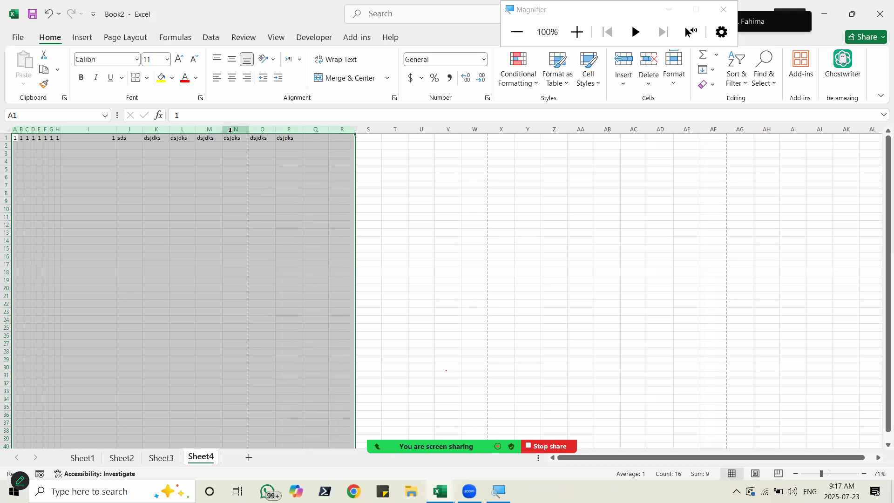
{"action": "key", "text": "Delete"}
{"action": "left_click", "coordinate": [95, 209]}
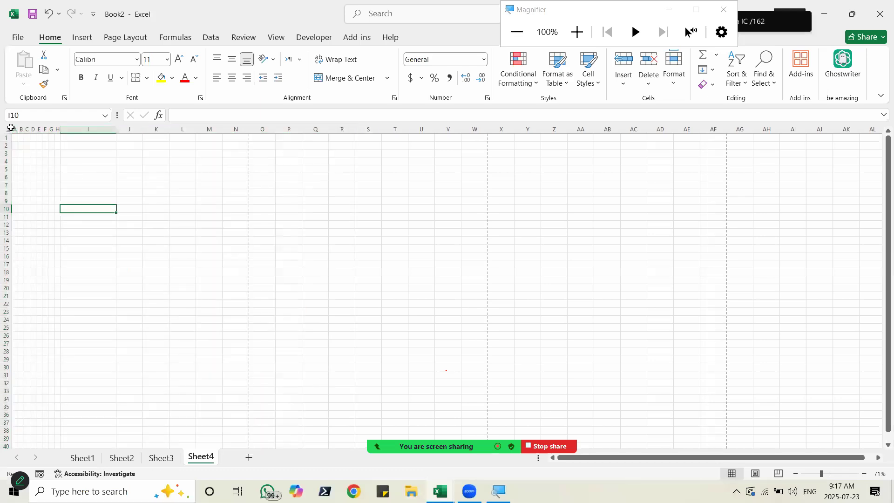
{"action": "left_click", "coordinate": [835, 473]}
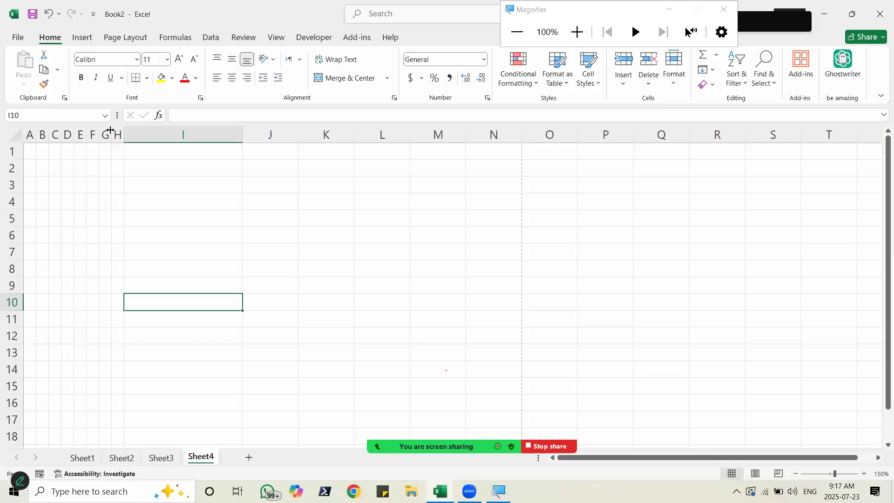
{"action": "left_click_drag", "start_coordinate": [27, 132], "coordinate": [152, 133]}
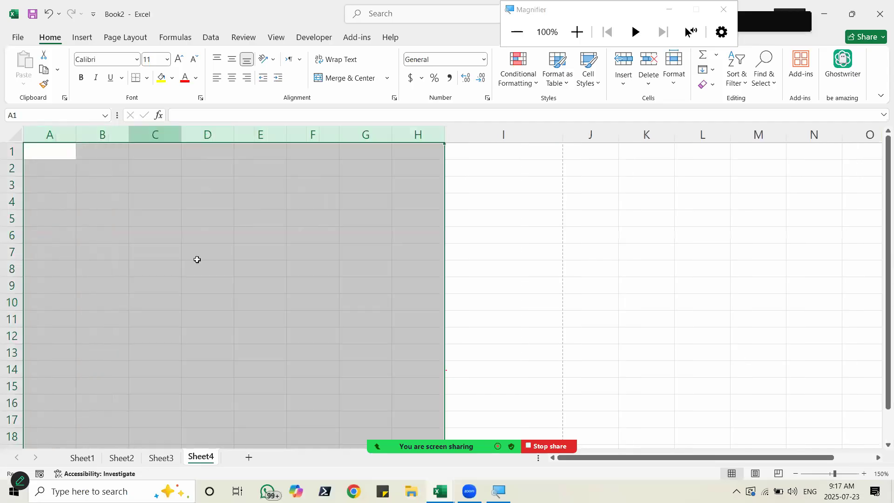
{"action": "left_click", "coordinate": [197, 260]}
Open the Save As page for Book2 and browse for a save folder.
{"action": "key", "text": "ctrl+s"}
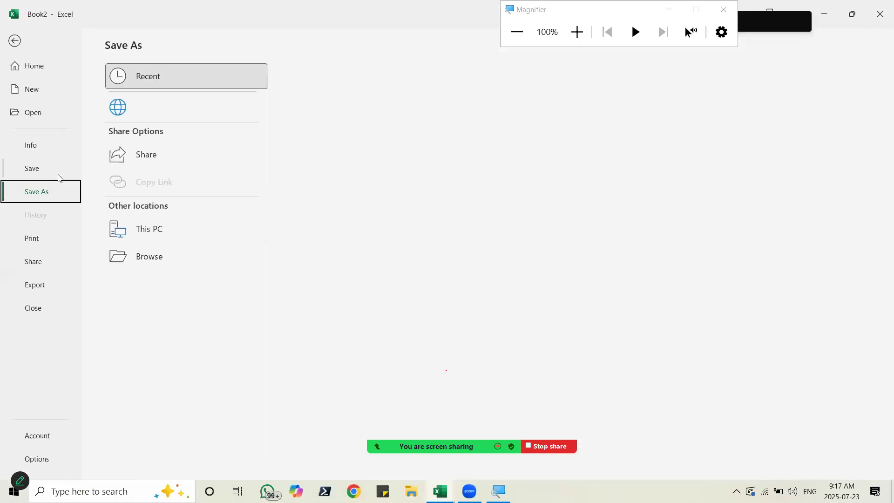
{"action": "left_click", "coordinate": [11, 45]}
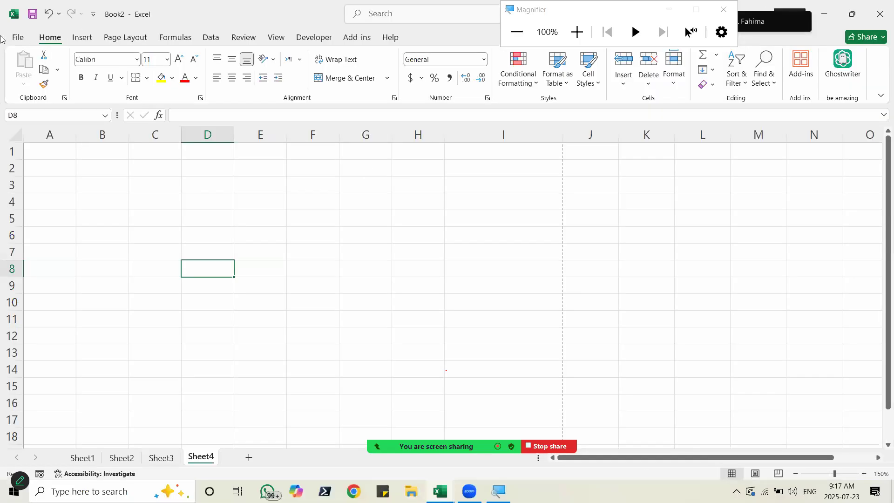
{"action": "left_click", "coordinate": [14, 37]}
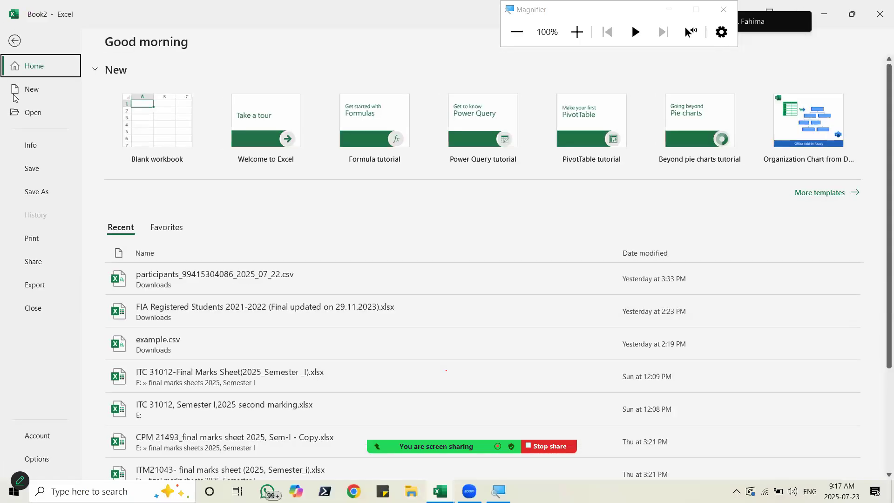
{"action": "left_click", "coordinate": [39, 172]}
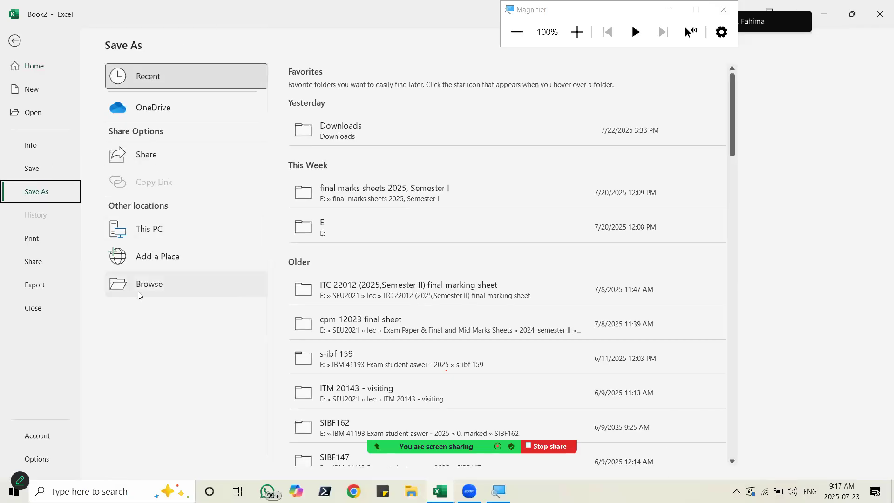
{"action": "left_click", "coordinate": [140, 295]}
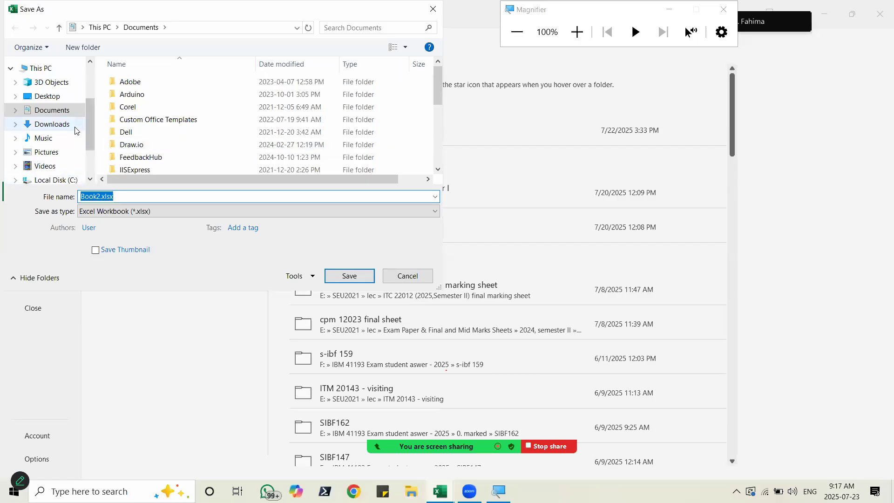
Go to New Volume (E:), view General Options, then cancel without saving.
{"action": "scroll", "coordinate": [76, 131], "scroll_direction": "down", "scroll_amount": 2}
{"action": "left_click", "coordinate": [75, 148]}
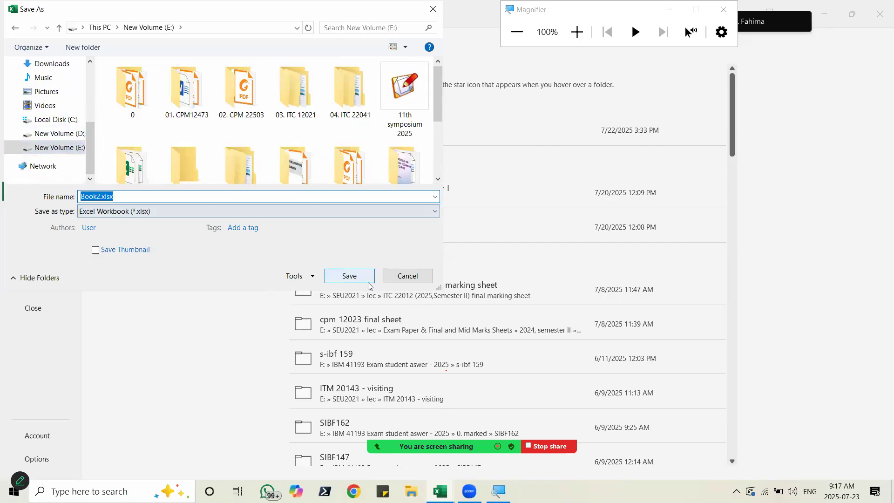
{"action": "left_click", "coordinate": [312, 278]}
{"action": "left_click", "coordinate": [339, 311]}
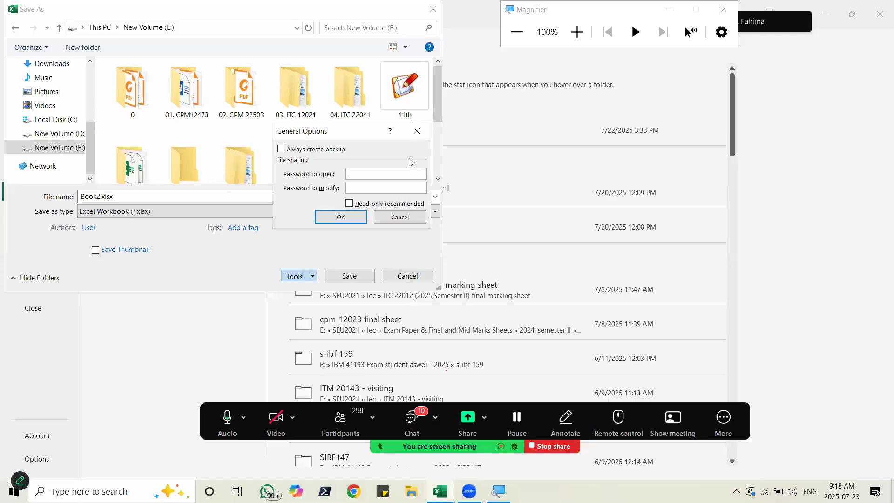
{"action": "left_click", "coordinate": [417, 131]}
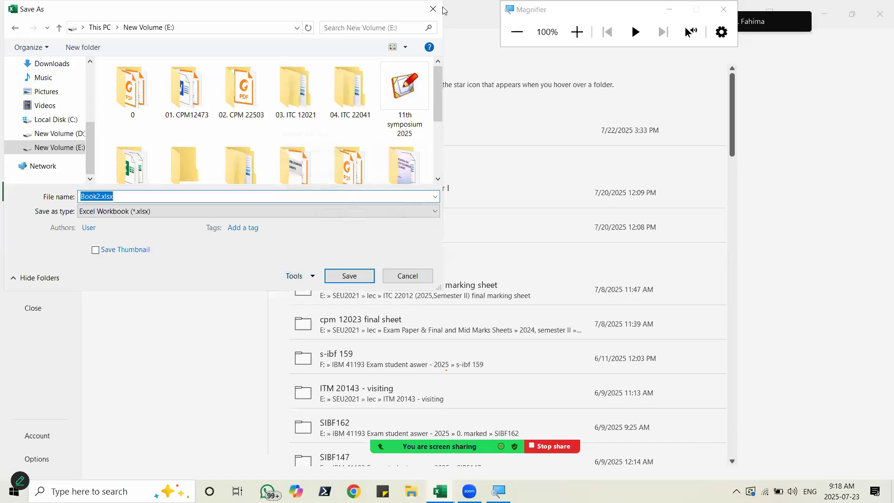
{"action": "left_click", "coordinate": [433, 11]}
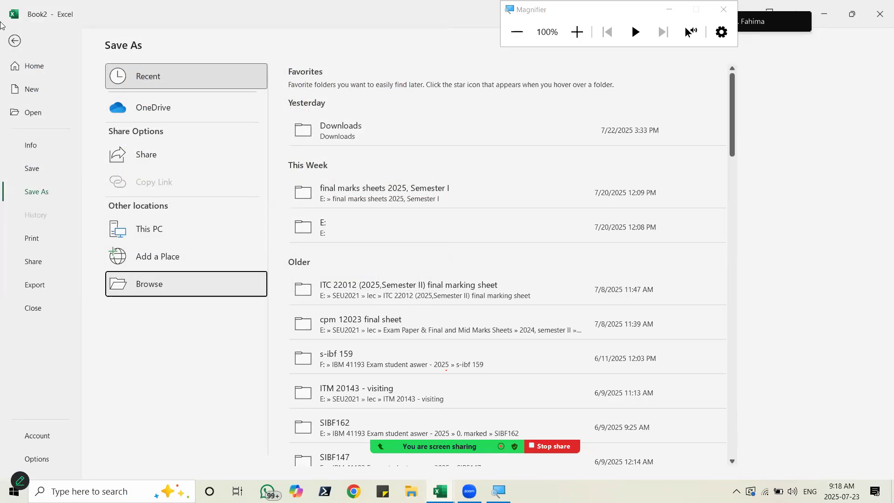
Review Book2's Protect Workbook options, then return to the worksheet and show Sheet1.
{"action": "left_click", "coordinate": [31, 147]}
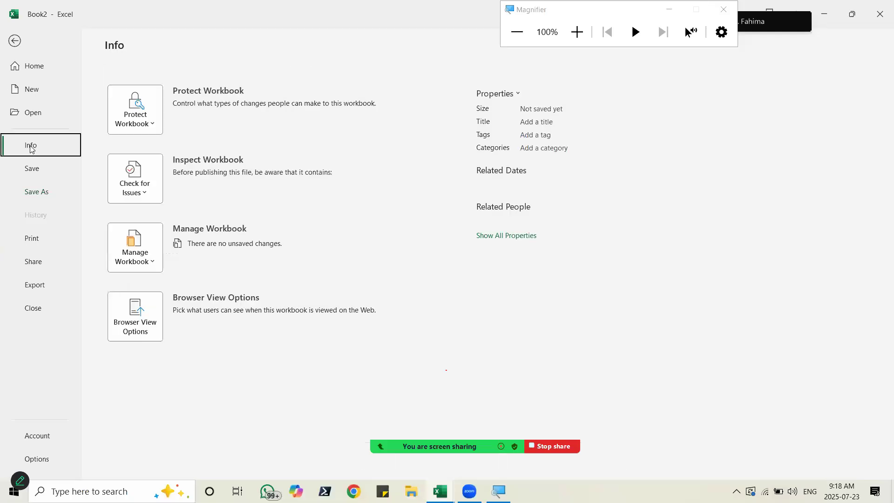
{"action": "left_click", "coordinate": [154, 131]}
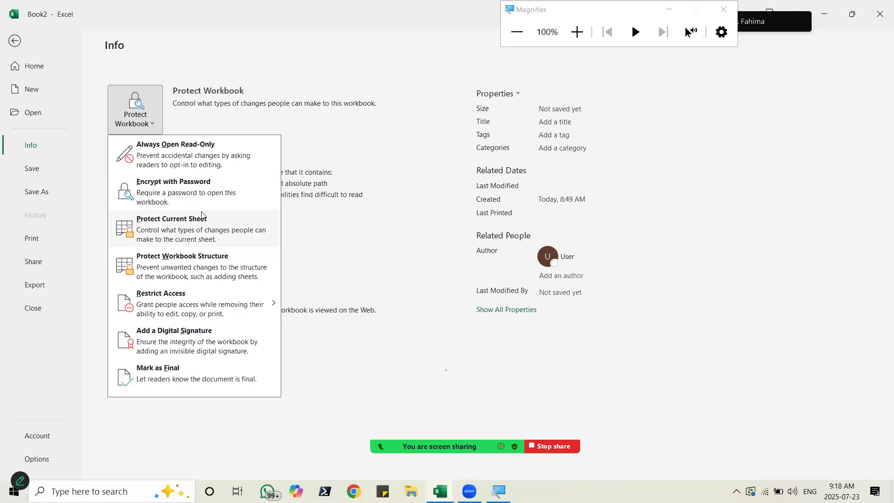
{"action": "left_click", "coordinate": [15, 40]}
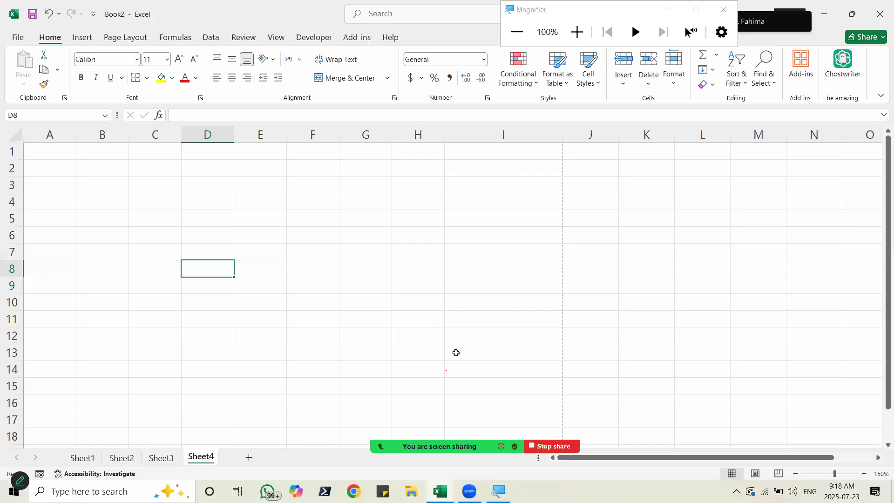
{"action": "left_click", "coordinate": [69, 463]}
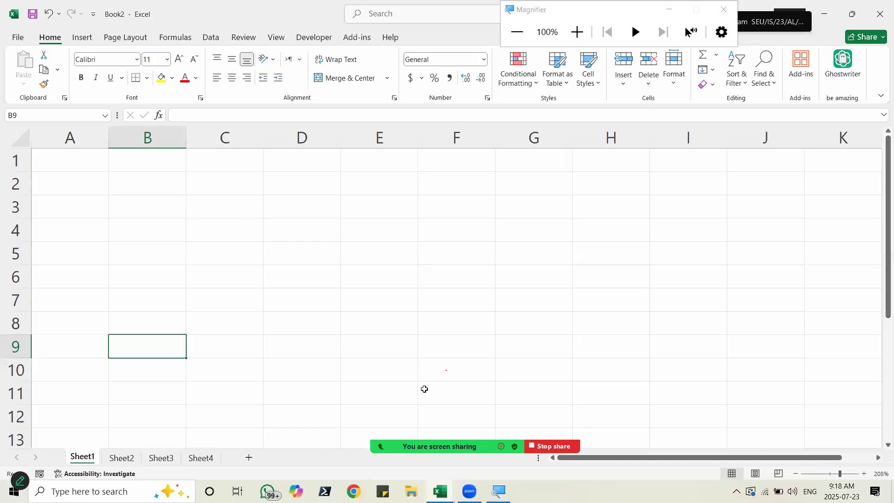
{"action": "key", "text": "alt+u"}
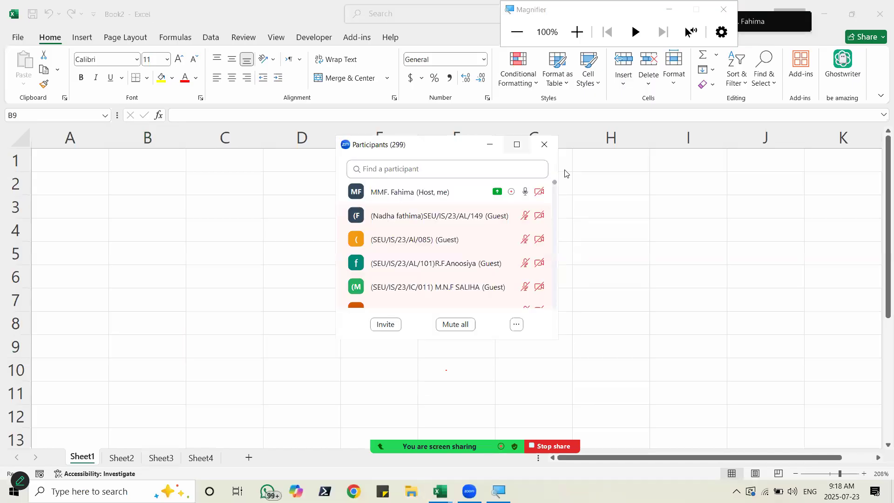
Close the meeting participants window, refocus Excel, and open Book2's File backstage.
{"action": "left_click", "coordinate": [544, 144]}
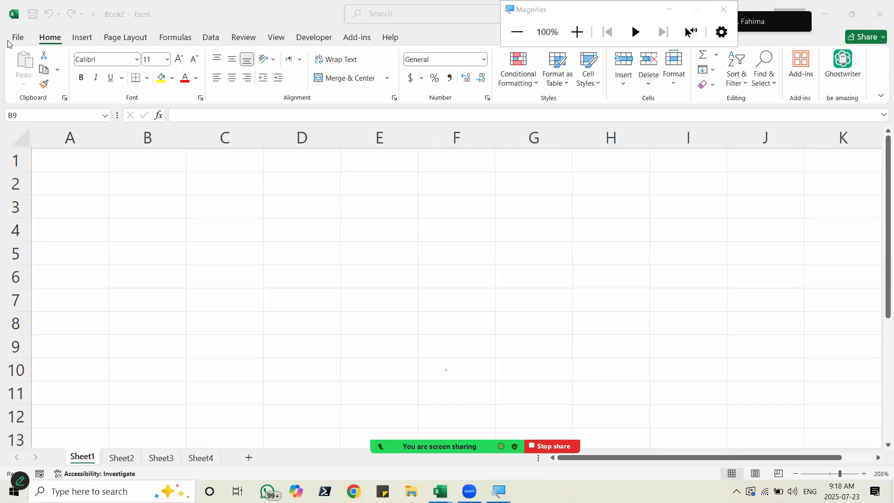
{"action": "key", "text": "super+plus"}
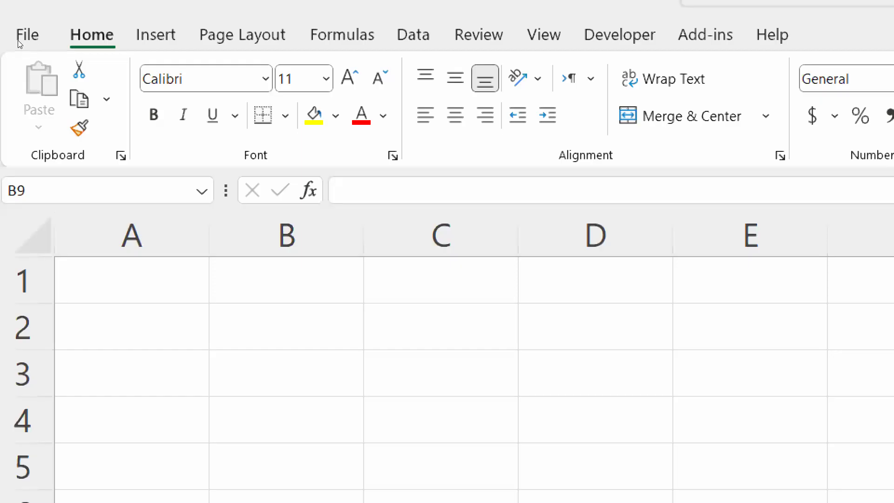
{"action": "left_click", "coordinate": [18, 40]}
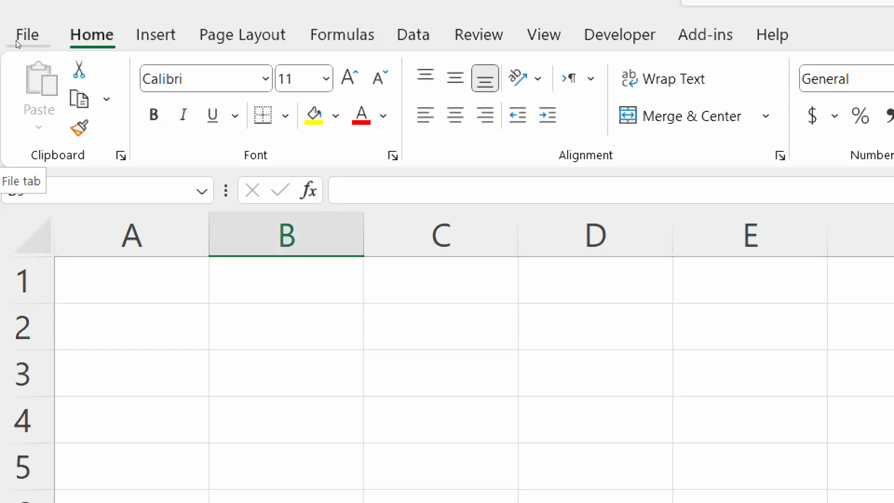
{"action": "key", "text": "super+minus"}
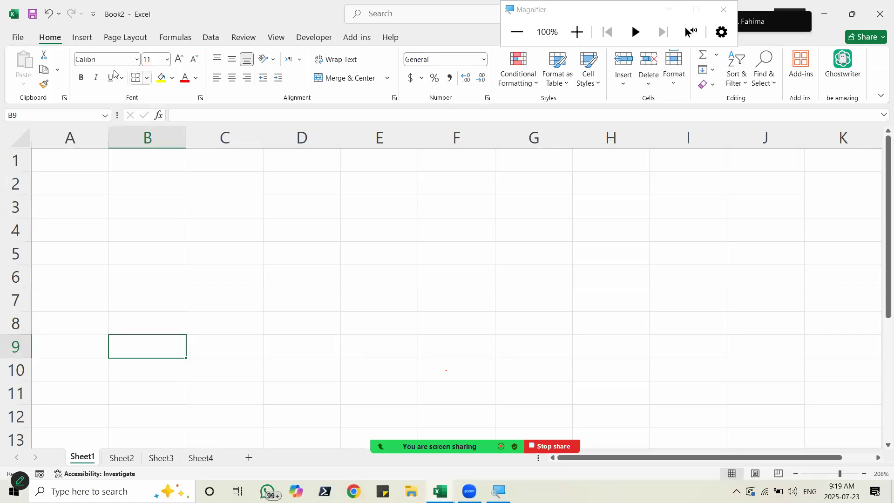
{"action": "left_click", "coordinate": [12, 41]}
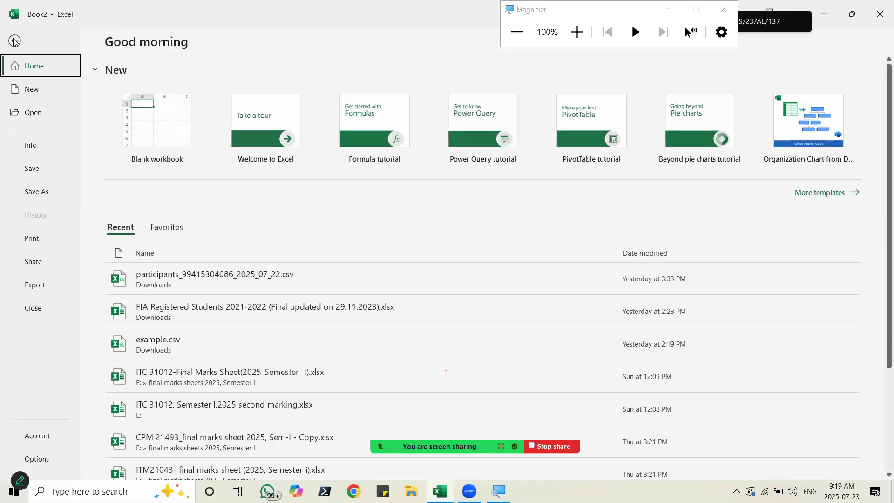
Encrypt Book2 with a password via Protect Workbook, then close it and choose to save.
{"action": "left_click", "coordinate": [37, 147]}
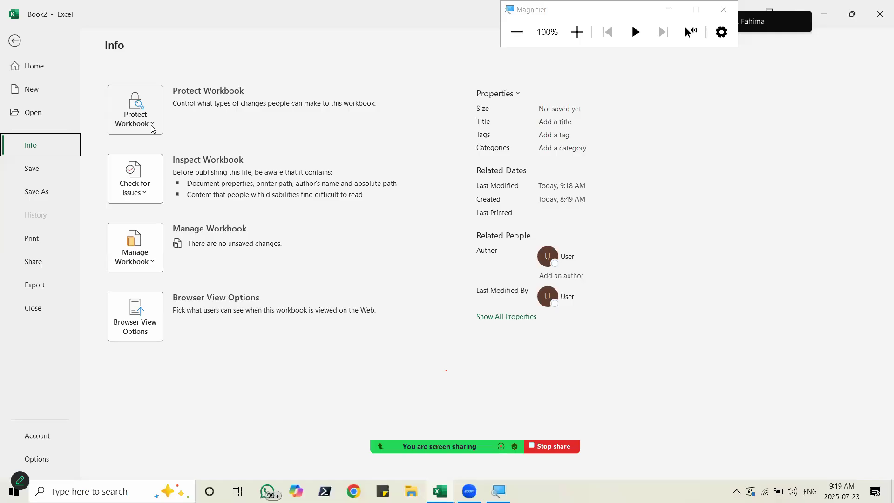
{"action": "left_click", "coordinate": [152, 128]}
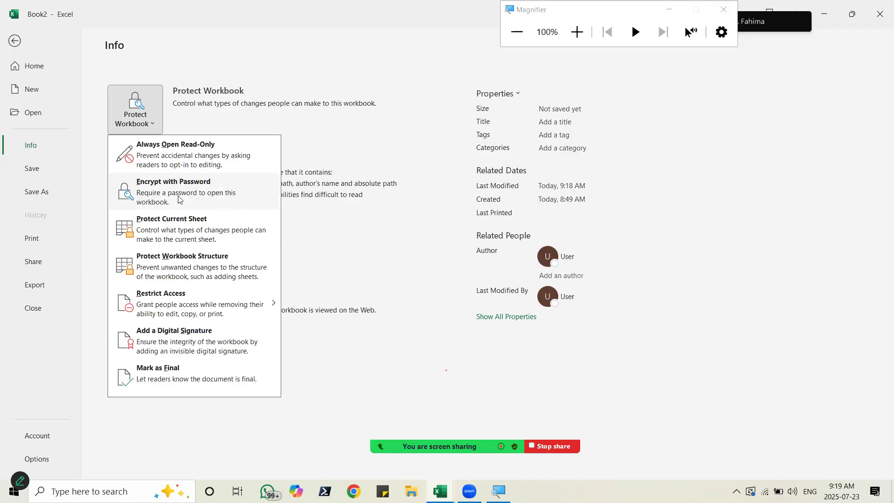
{"action": "left_click", "coordinate": [233, 195]}
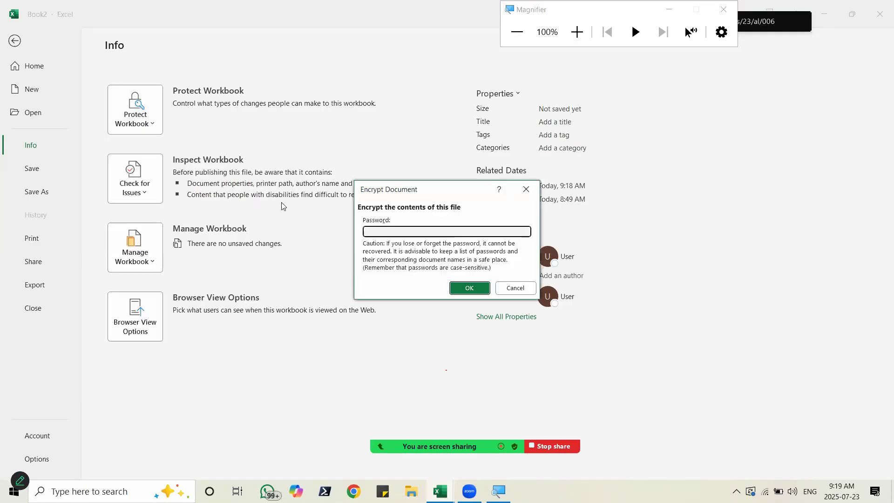
{"action": "type", "text": "12"}
{"action": "left_click", "coordinate": [468, 288]}
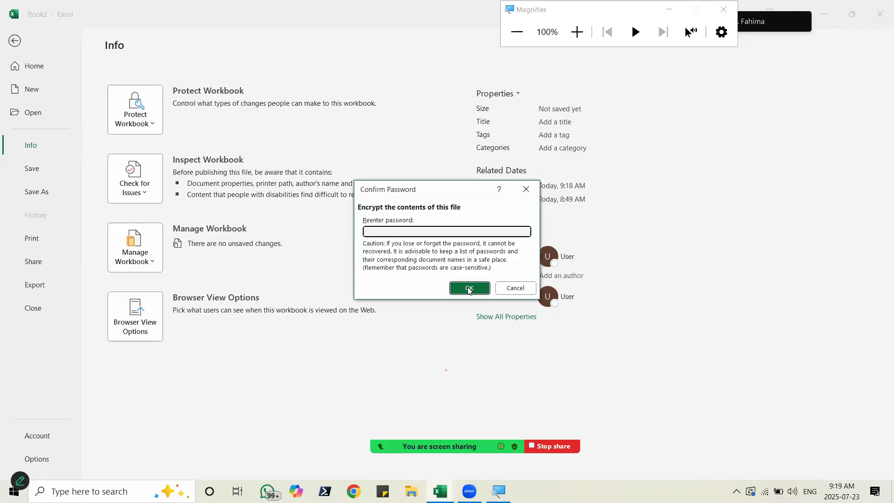
{"action": "type", "text": "1"}
{"action": "left_click", "coordinate": [469, 288]}
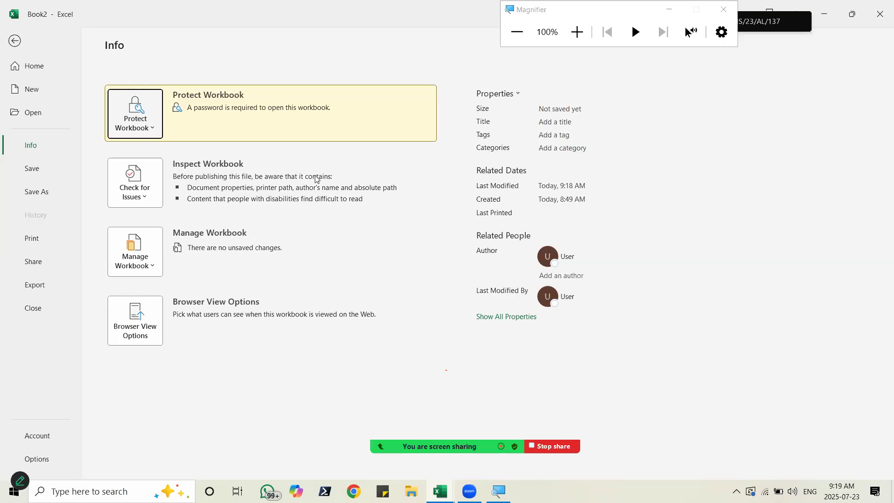
{"action": "left_click", "coordinate": [876, 9]}
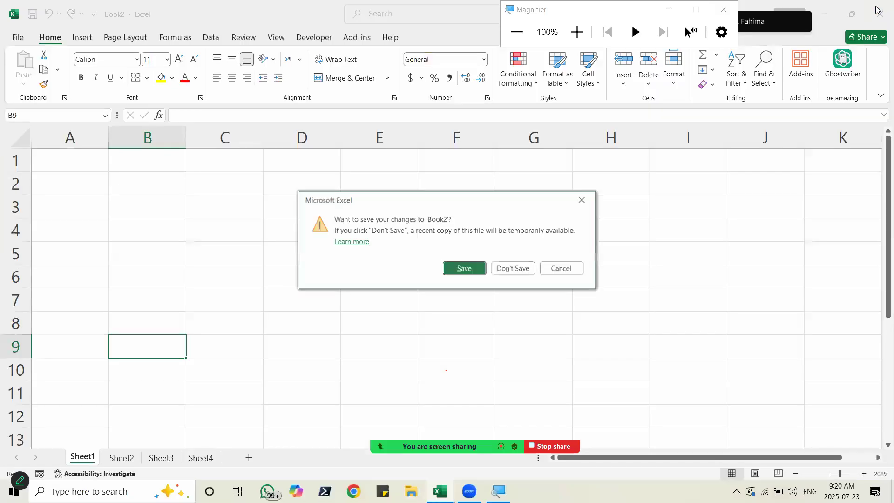
{"action": "left_click", "coordinate": [469, 270]}
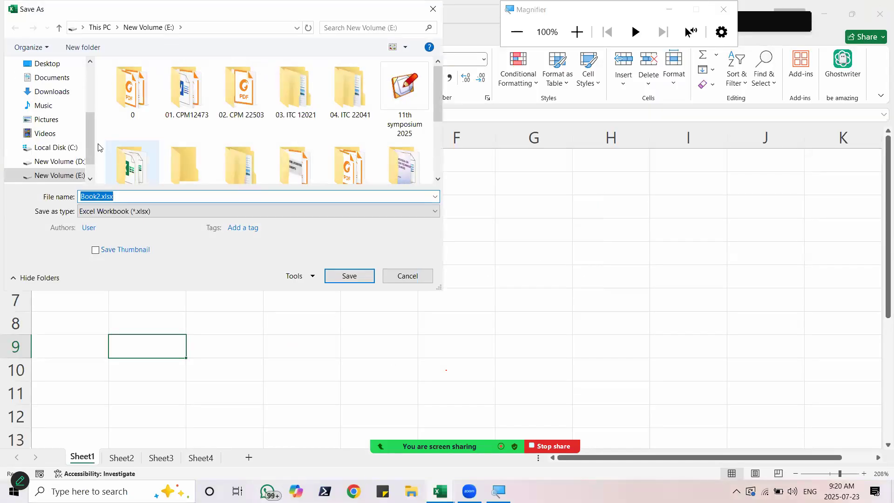
Save Book2.xlsx to New Volume (E:) and close it.
{"action": "scroll", "coordinate": [86, 140], "scroll_direction": "down", "scroll_amount": 1}
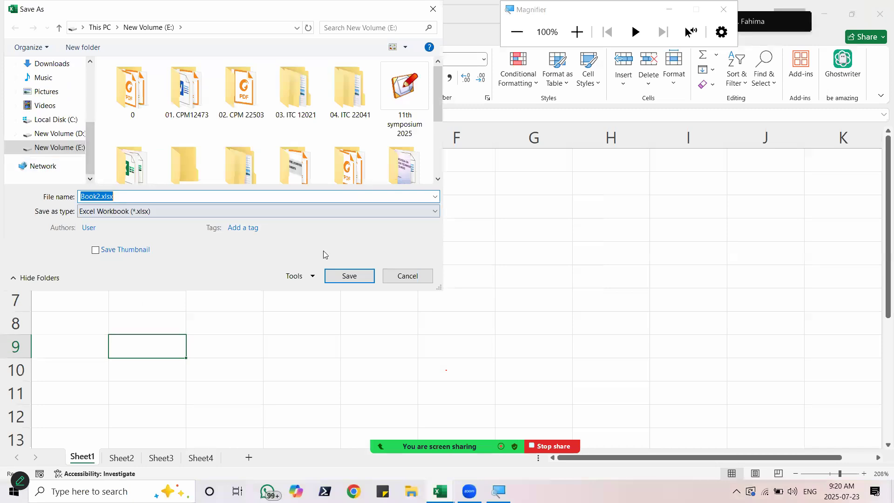
{"action": "left_click", "coordinate": [366, 280]}
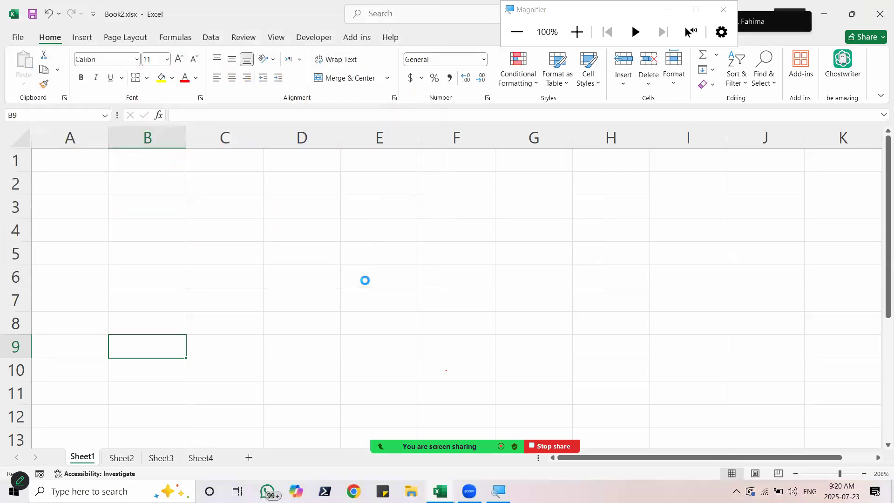
{"action": "left_click", "coordinate": [880, 8]}
Close Book1 and save it as Book1.xlsx on New Volume (E:).
{"action": "left_click", "coordinate": [881, 8]}
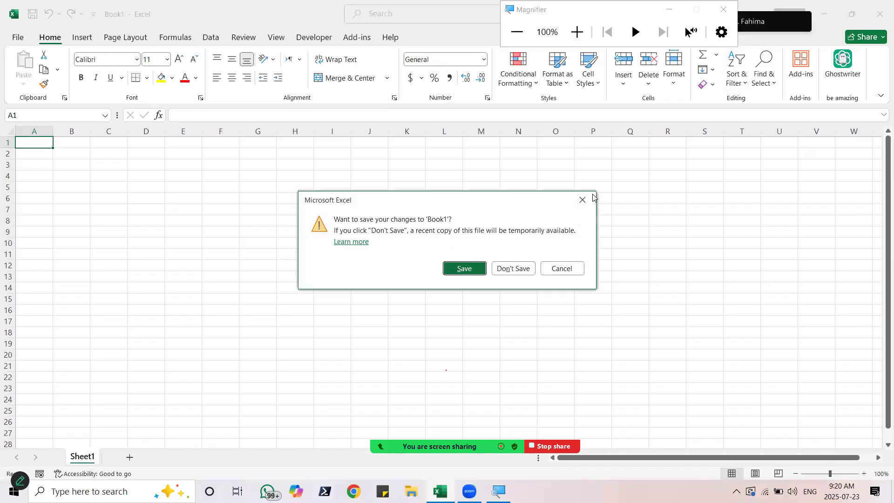
{"action": "left_click", "coordinate": [463, 268]}
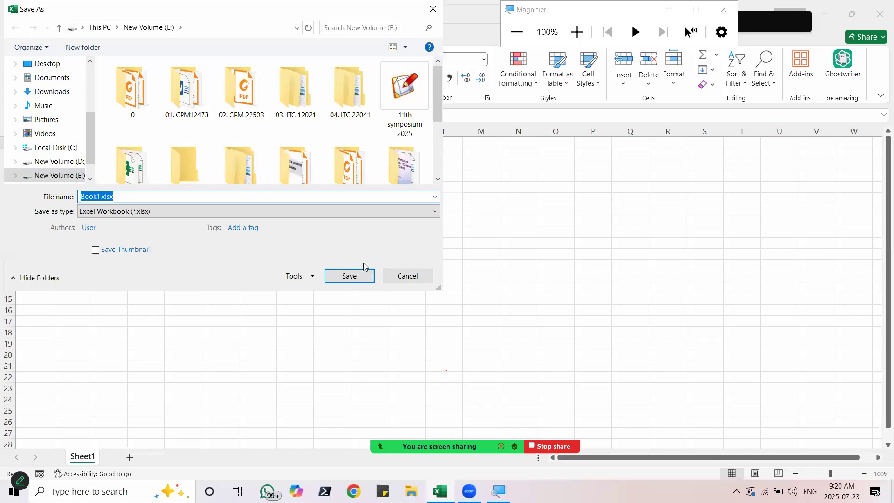
{"action": "left_click", "coordinate": [349, 276]}
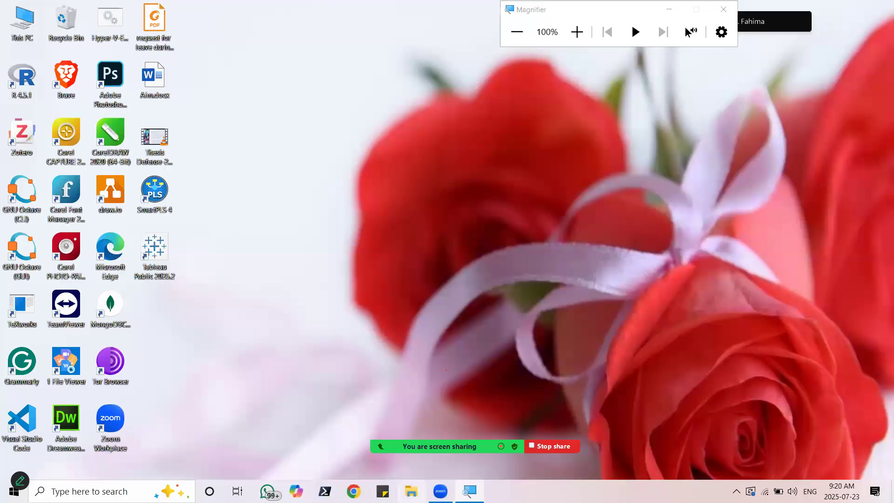
In File Explorer, open the encrypted Book2.xlsx from New Volume (E:).
{"action": "key", "text": "super+e"}
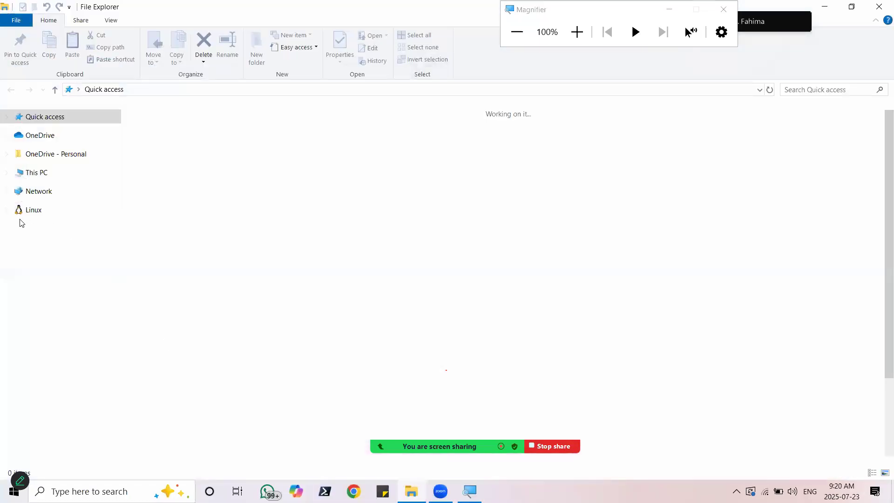
{"action": "left_click", "coordinate": [33, 313]}
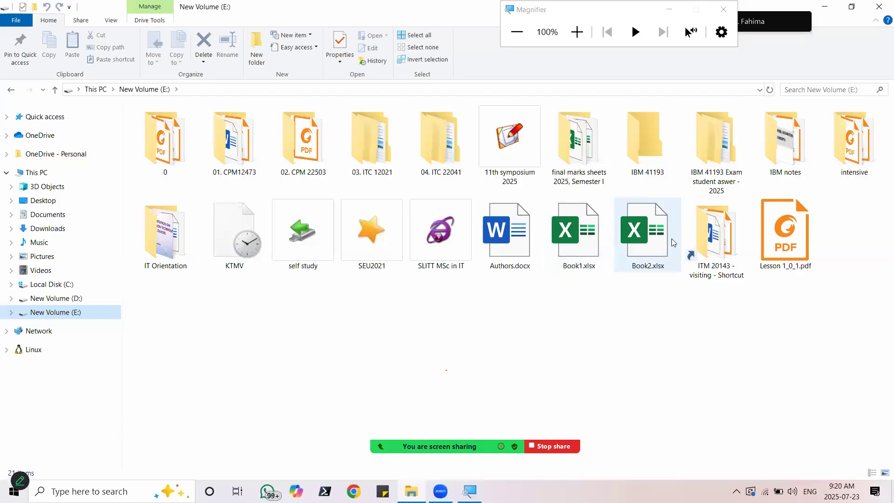
{"action": "double_click", "coordinate": [672, 238]}
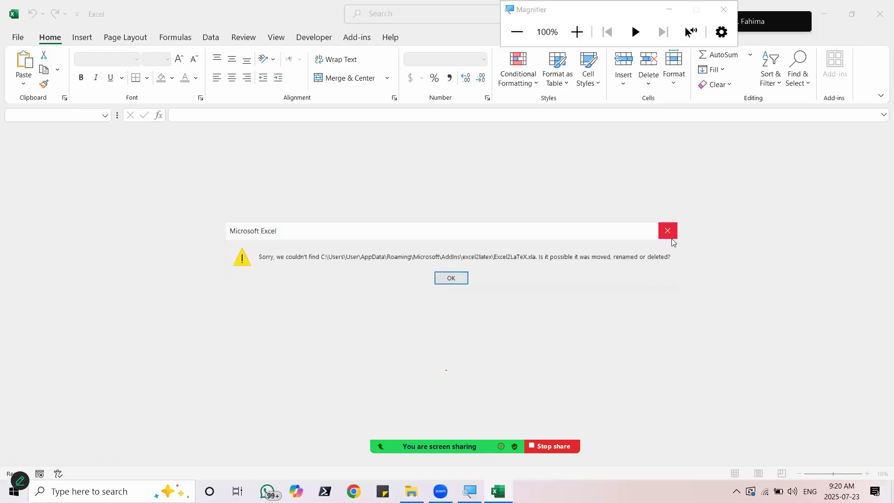
Open Book2 with its password, confirm its protection under File > Info, then close it.
{"action": "left_click", "coordinate": [444, 279]}
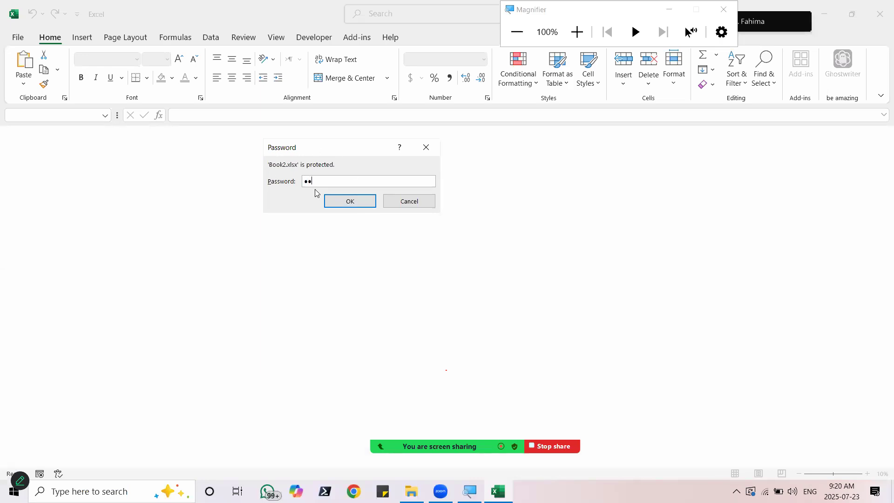
{"action": "left_click", "coordinate": [347, 199]}
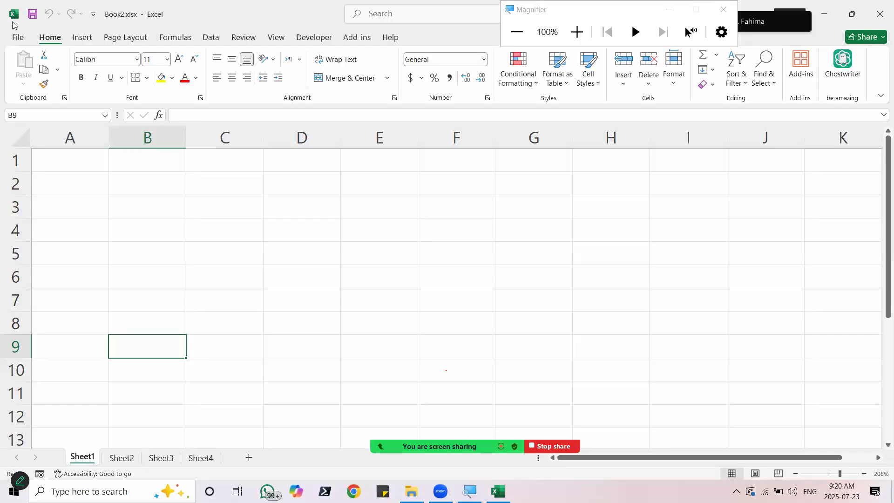
{"action": "left_click", "coordinate": [18, 37]}
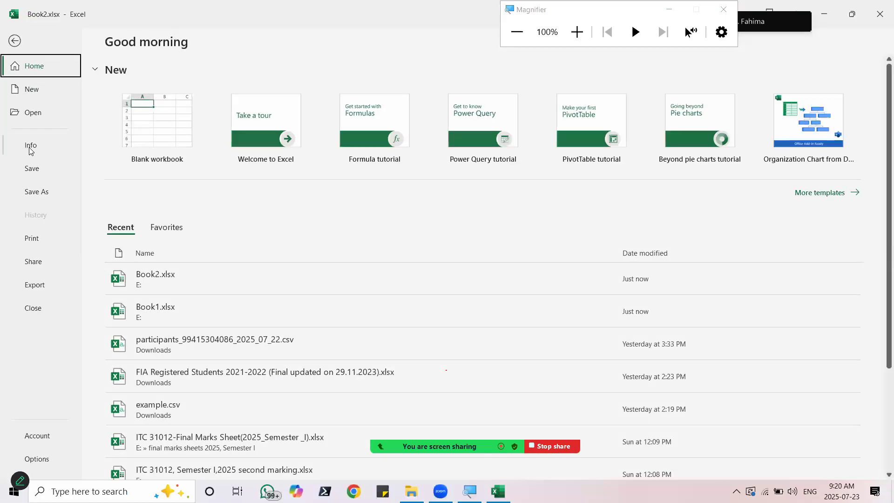
{"action": "left_click", "coordinate": [29, 145]}
{"action": "left_click", "coordinate": [152, 174]}
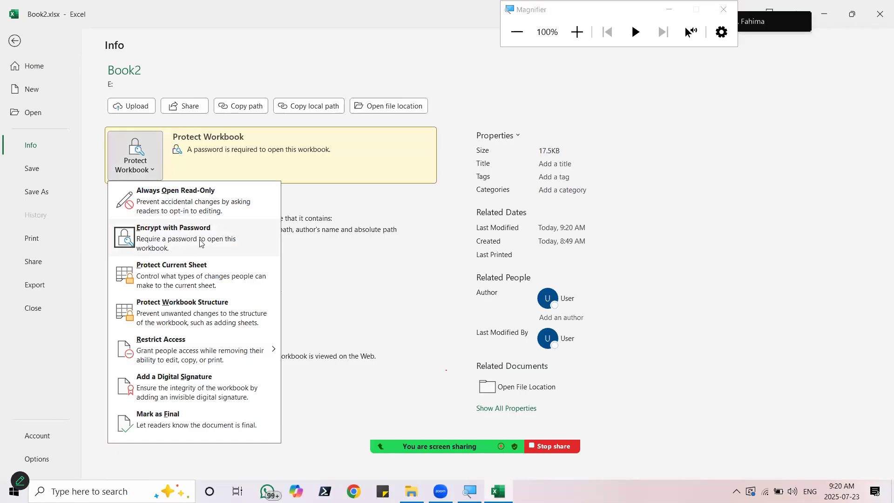
{"action": "left_click", "coordinate": [880, 13]}
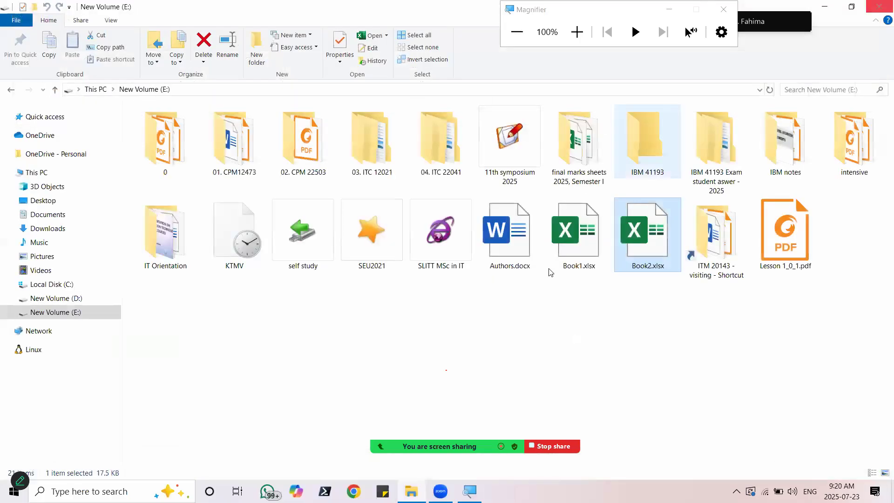
Delete Book2.xlsx from New Volume (E:) and open Book1.xlsx in Excel, dismissing the add-in error.
{"action": "key", "text": "Delete"}
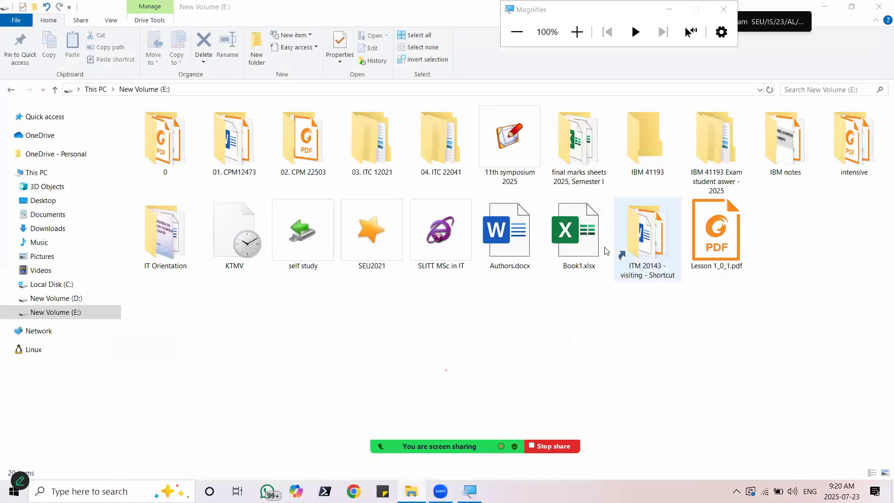
{"action": "double_click", "coordinate": [582, 244]}
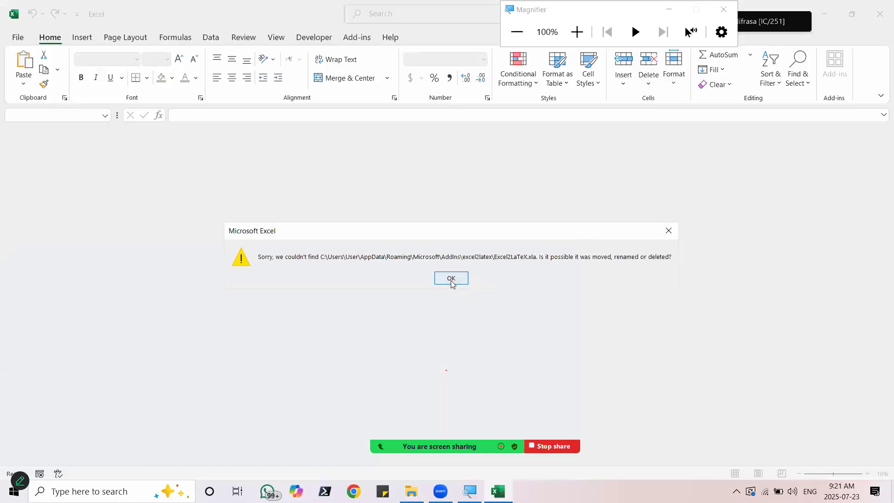
{"action": "left_click", "coordinate": [451, 279]}
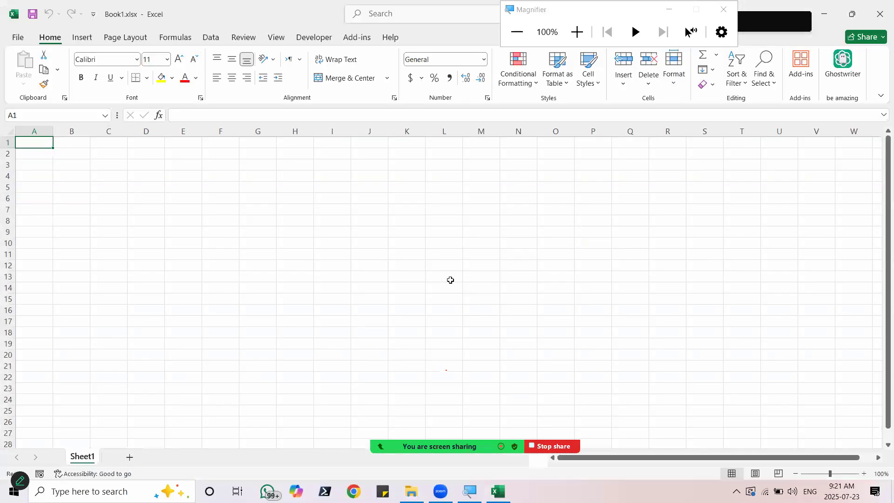
Use File > Save As to open the Save As dialog for Book1 on the E: drive.
{"action": "left_click", "coordinate": [18, 39]}
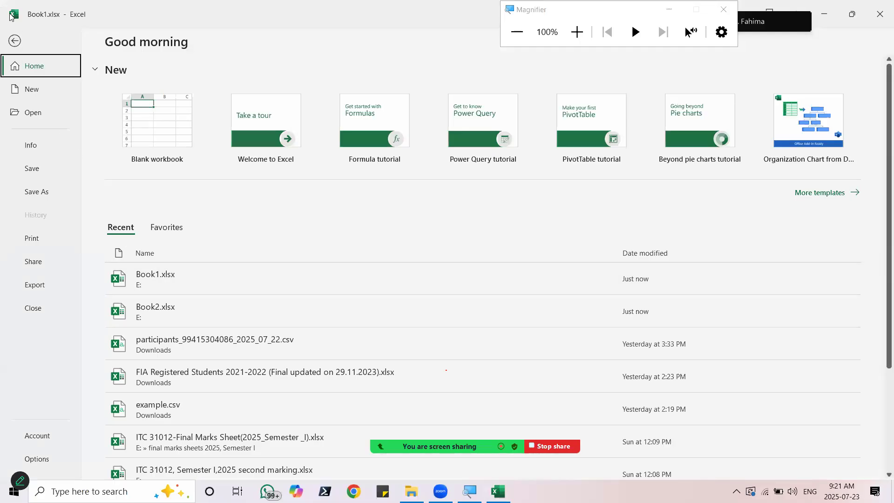
{"action": "left_click", "coordinate": [36, 163]}
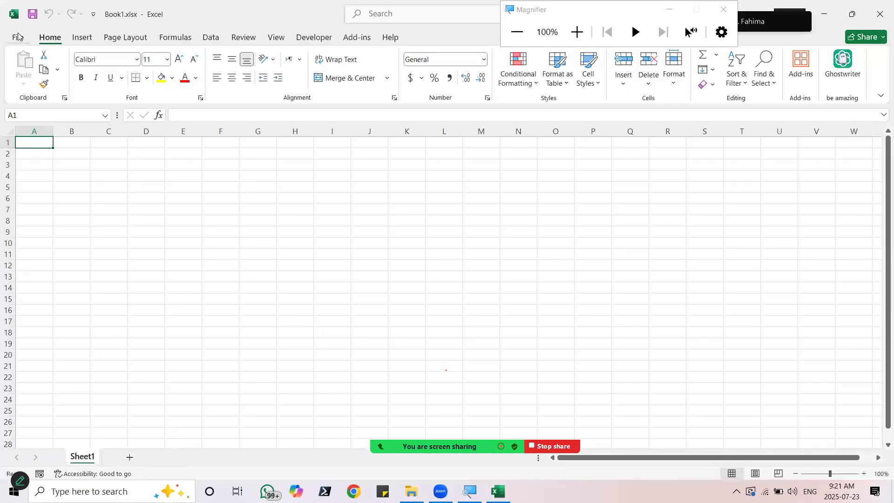
{"action": "left_click", "coordinate": [18, 37]}
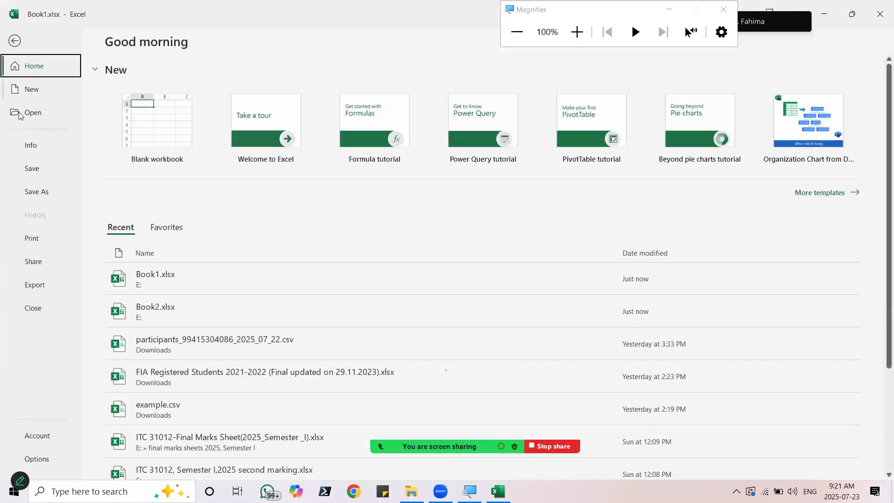
{"action": "left_click", "coordinate": [45, 195]}
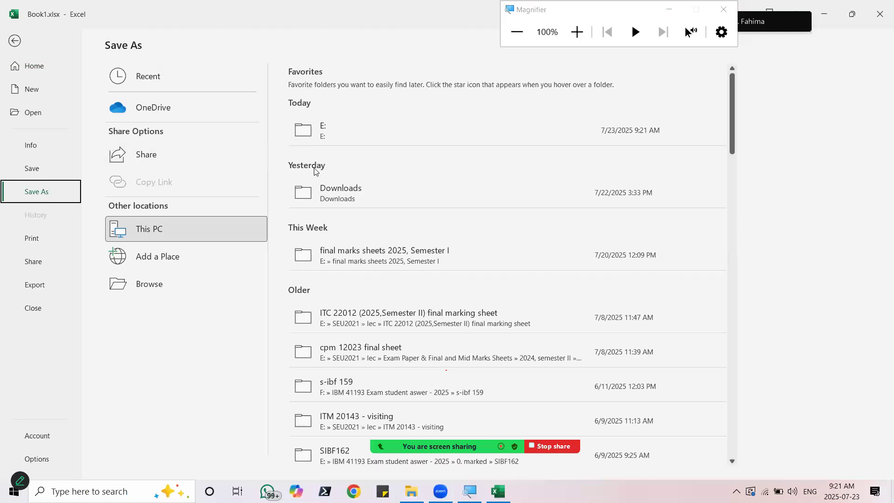
{"action": "left_click", "coordinate": [345, 134]}
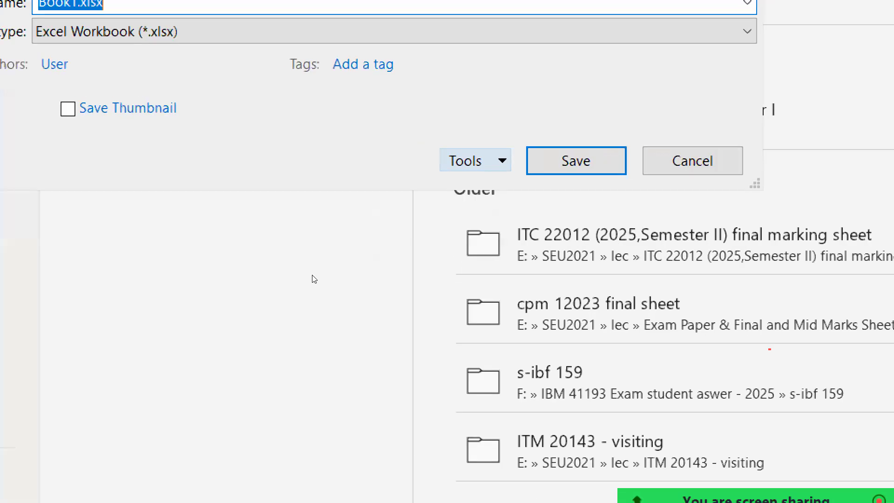
Set and confirm a password to open in Tools > General Options.
{"action": "left_click", "coordinate": [475, 160]}
{"action": "key", "text": "Down"}
{"action": "key", "text": "Down"}
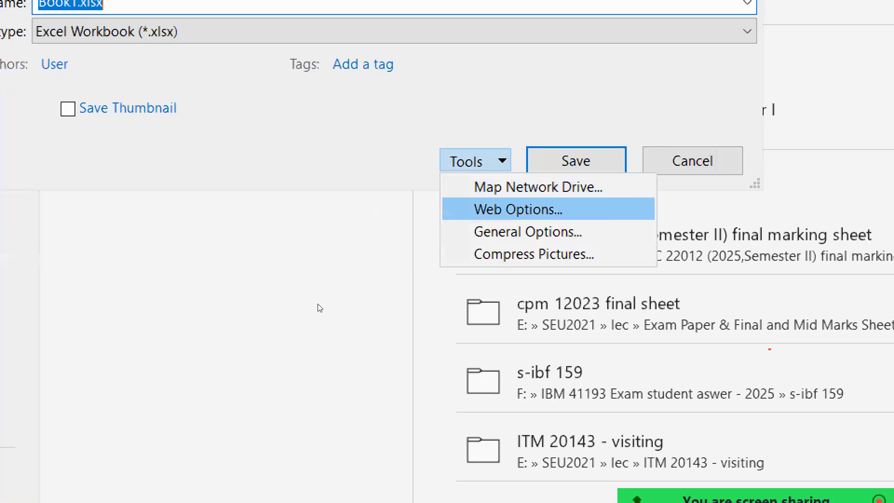
{"action": "key", "text": "Down"}
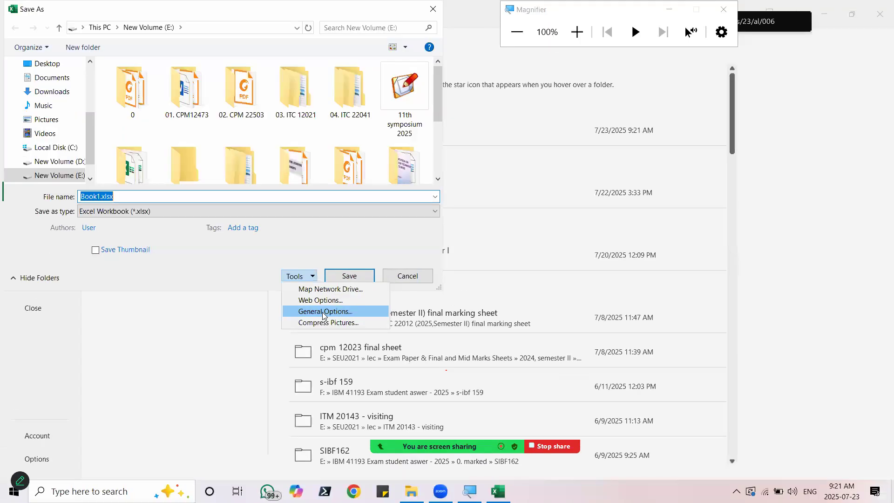
{"action": "left_click", "coordinate": [325, 311]}
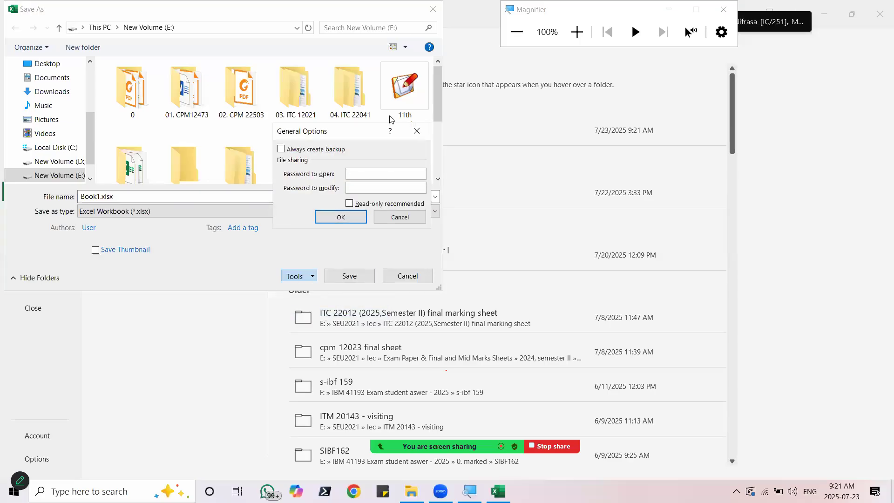
{"action": "left_click", "coordinate": [369, 173]}
{"action": "left_click", "coordinate": [345, 220]}
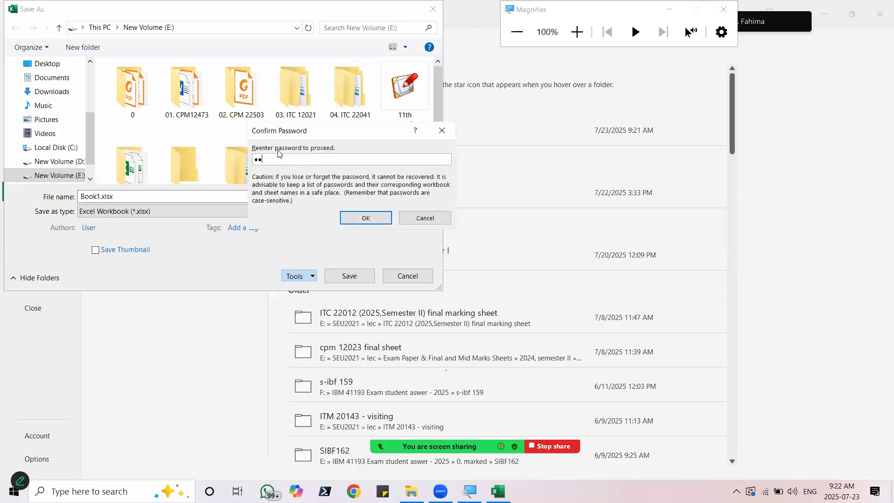
{"action": "left_click", "coordinate": [368, 218]}
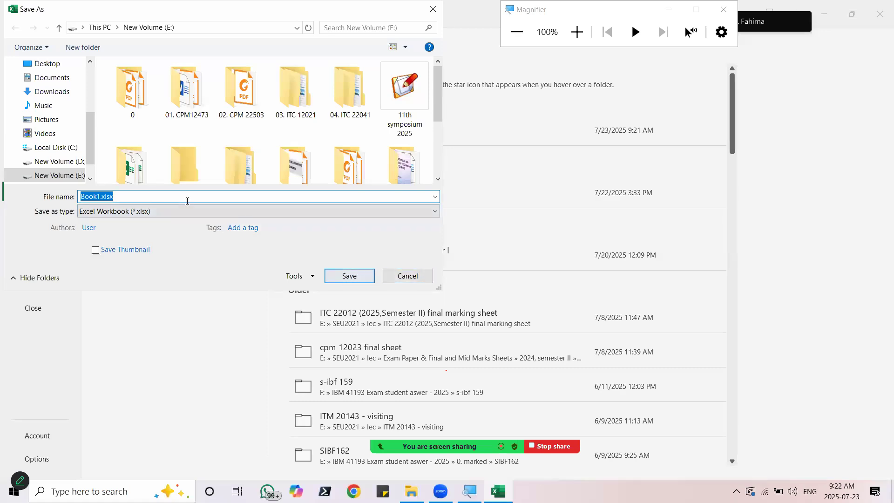
Edit the file name and save the password-protected workbook to New Volume (E:).
{"action": "left_click", "coordinate": [141, 199]}
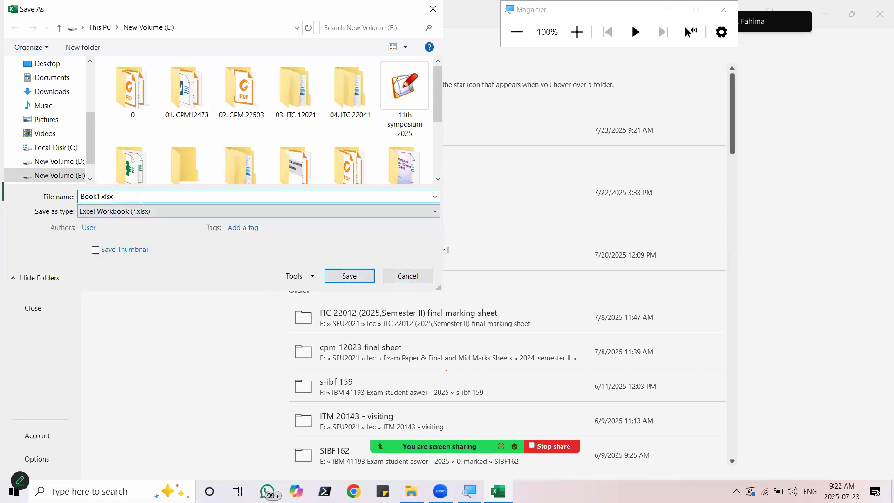
{"action": "key", "text": "BackSpace"}
{"action": "key", "text": "BackSpace"}
{"action": "key", "text": "BackSpace"}
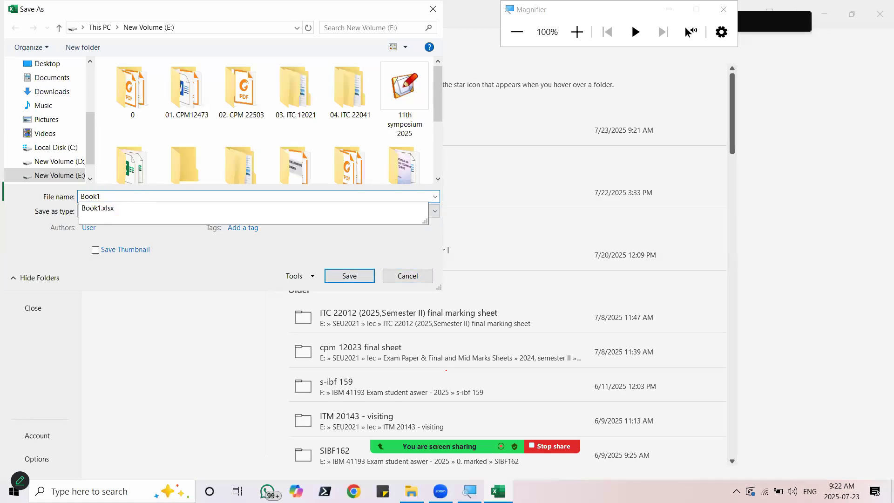
{"action": "left_click", "coordinate": [359, 280]}
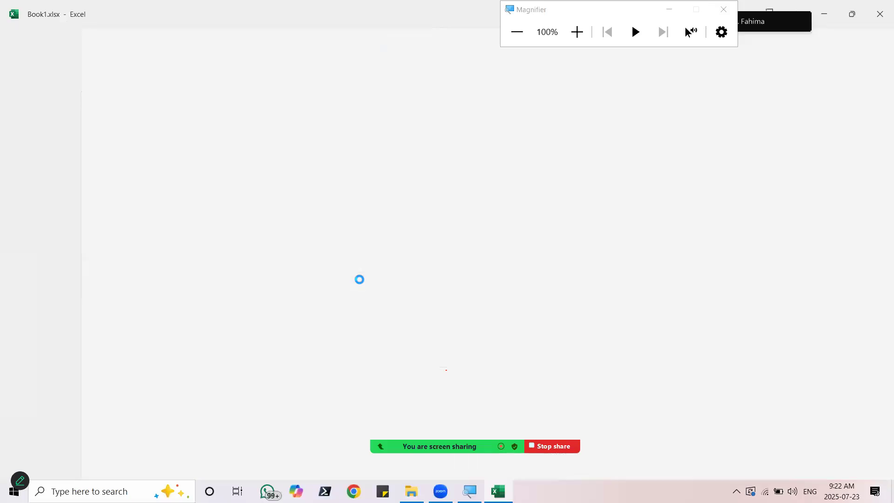
Close Excel and open Book12.xlsx from New Volume (E:), dismissing the add-in message.
{"action": "left_click", "coordinate": [881, 14]}
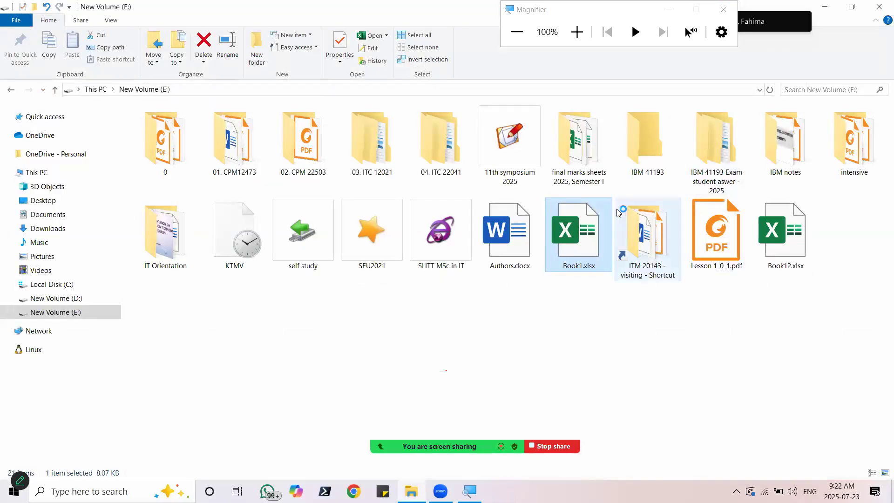
{"action": "left_click", "coordinate": [793, 245]}
{"action": "double_click", "coordinate": [794, 244]}
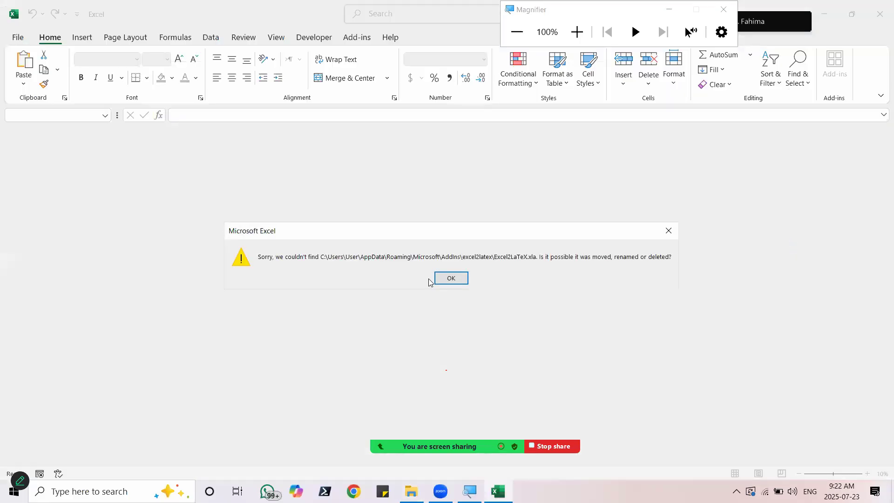
{"action": "left_click", "coordinate": [434, 279]}
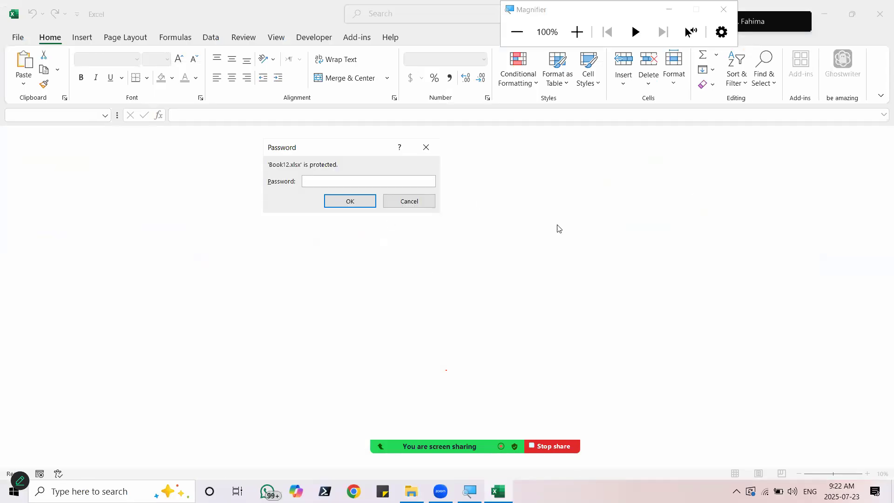
Confirm the password prompt for Book12.xlsx with OK.
{"action": "left_click", "coordinate": [328, 201]}
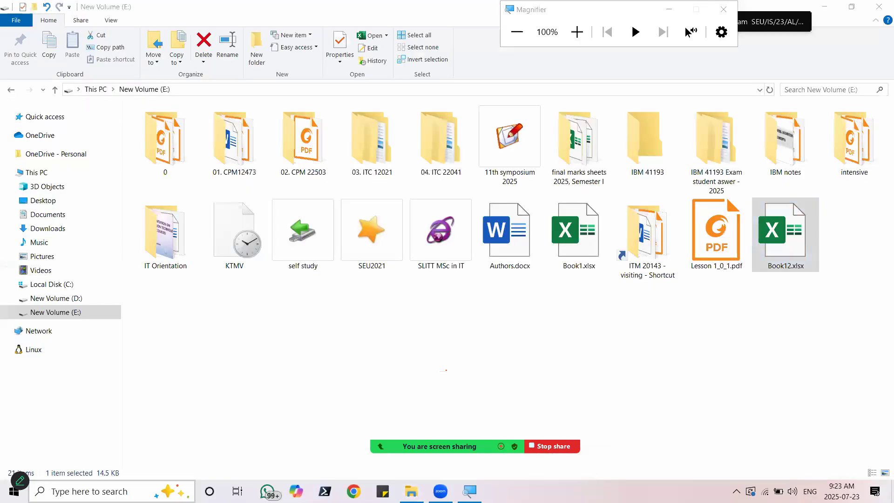
Launch Excel from Windows search with 'exc' and dismiss the missing add-in error.
{"action": "key", "text": "super"}
{"action": "type", "text": "exc"}
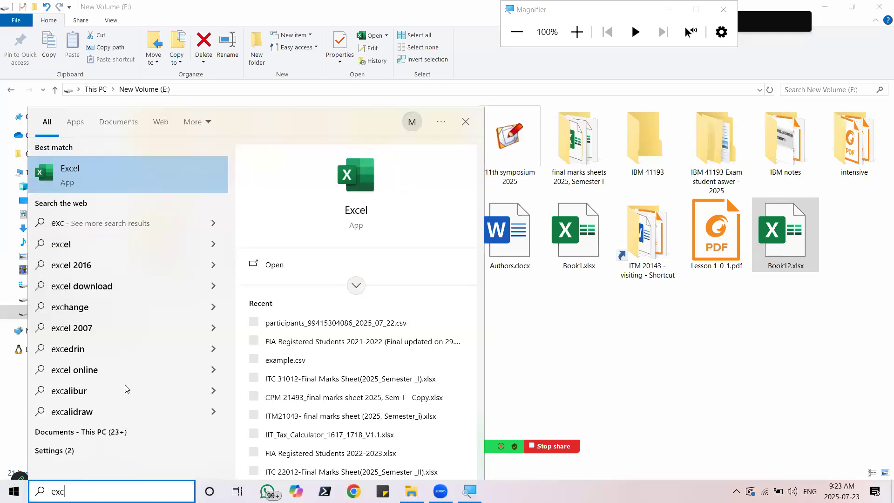
{"action": "left_click", "coordinate": [103, 185]}
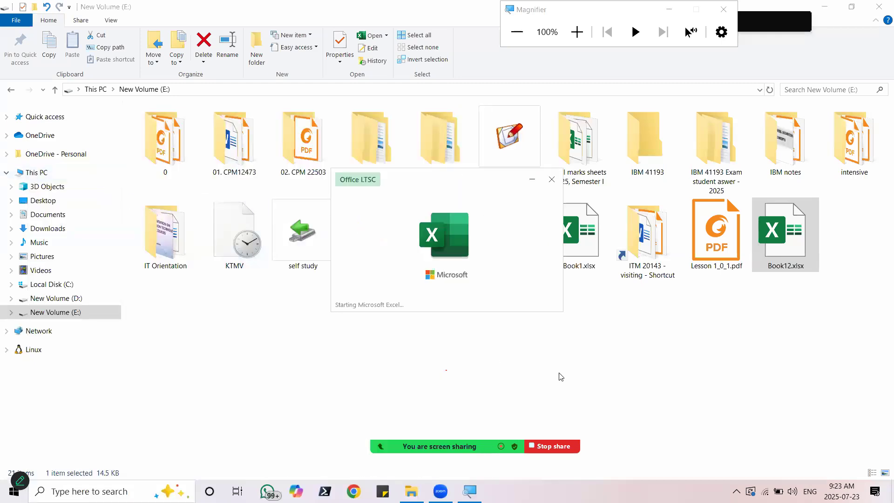
{"action": "key", "text": "Return"}
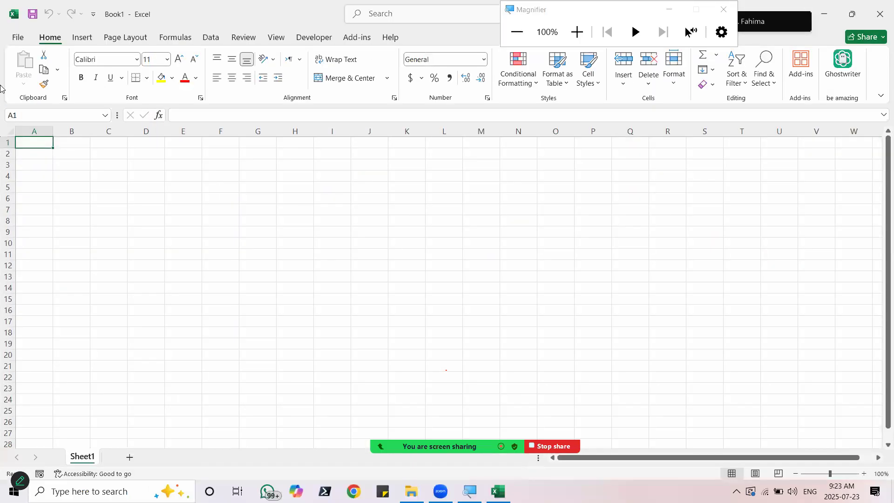
Launch Google Chrome from the taskbar to a new tab.
{"action": "key", "text": "super+plus"}
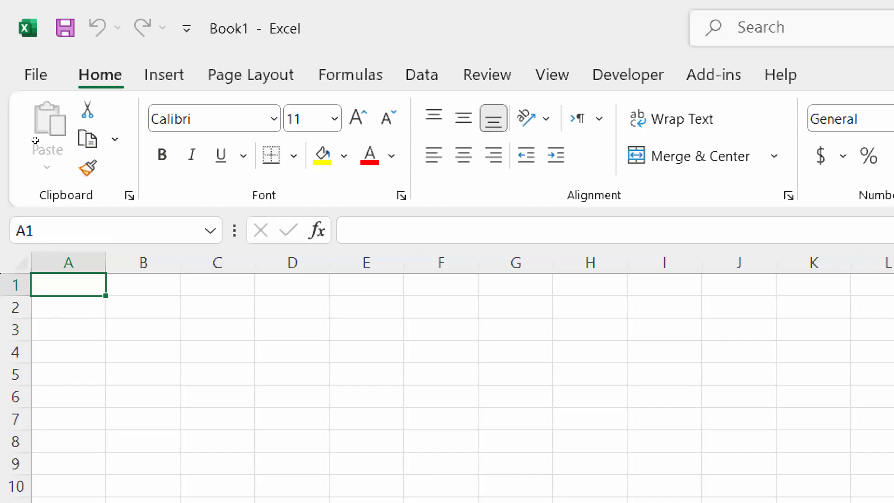
{"action": "type", "text": "-"}
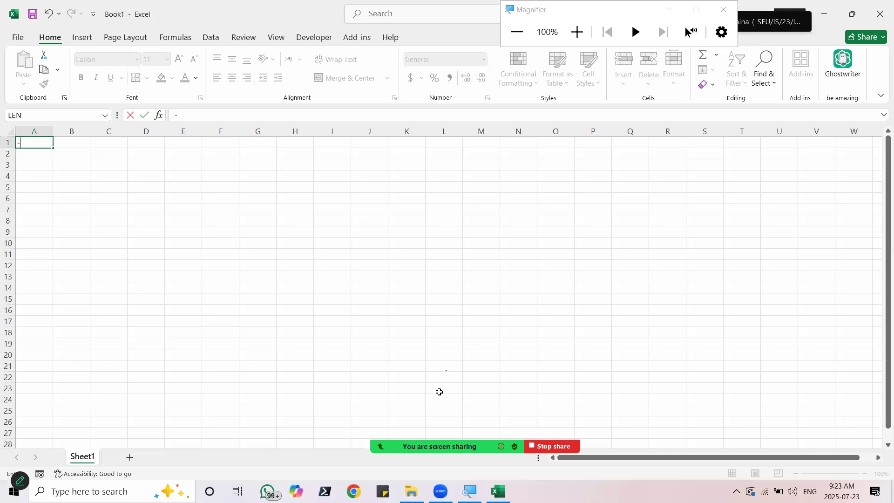
{"action": "left_click", "coordinate": [354, 492]}
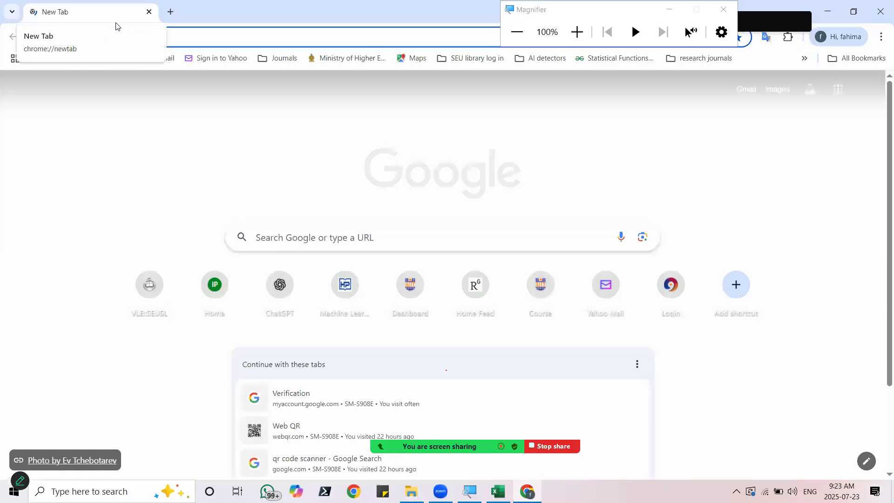
Search Google for 'bodmas' and show the image results of BODMAS charts.
{"action": "type", "text": "bodmas"}
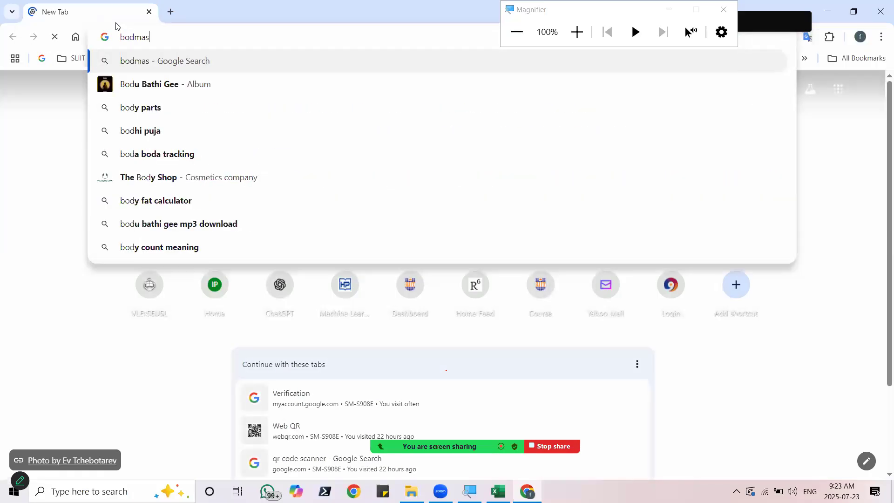
{"action": "key", "text": "Return"}
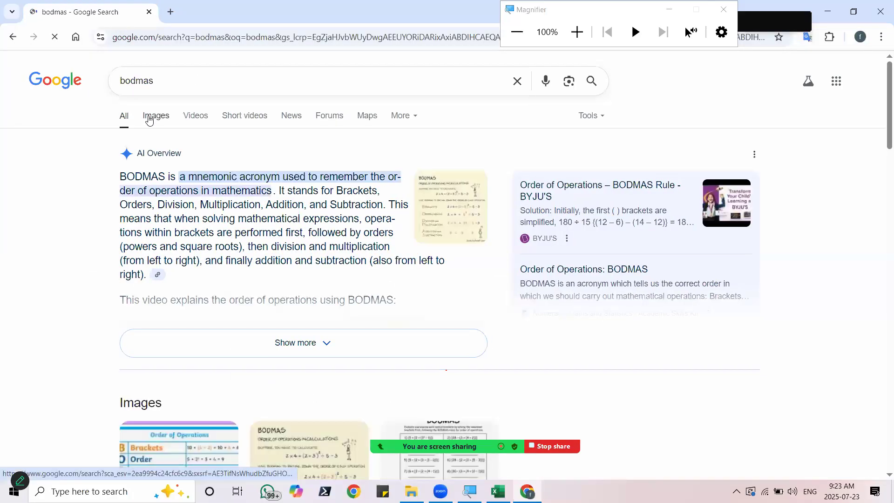
{"action": "left_click", "coordinate": [428, 170]}
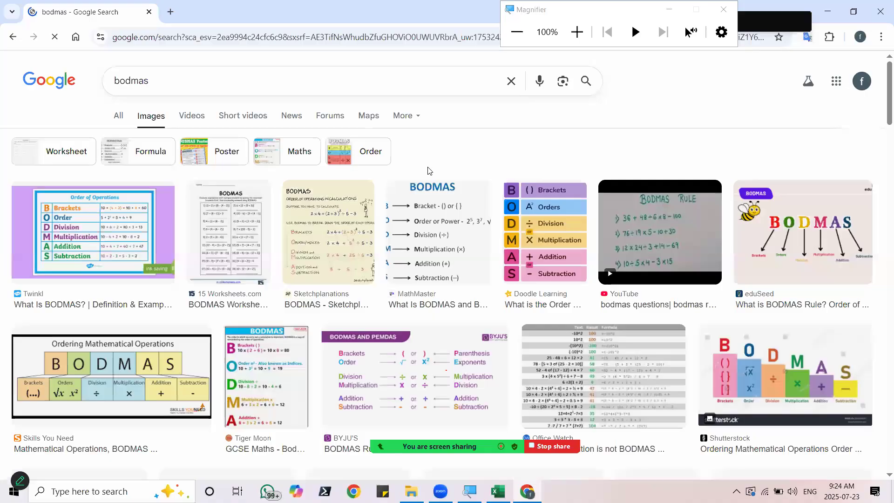
{"action": "key", "text": "super+plus"}
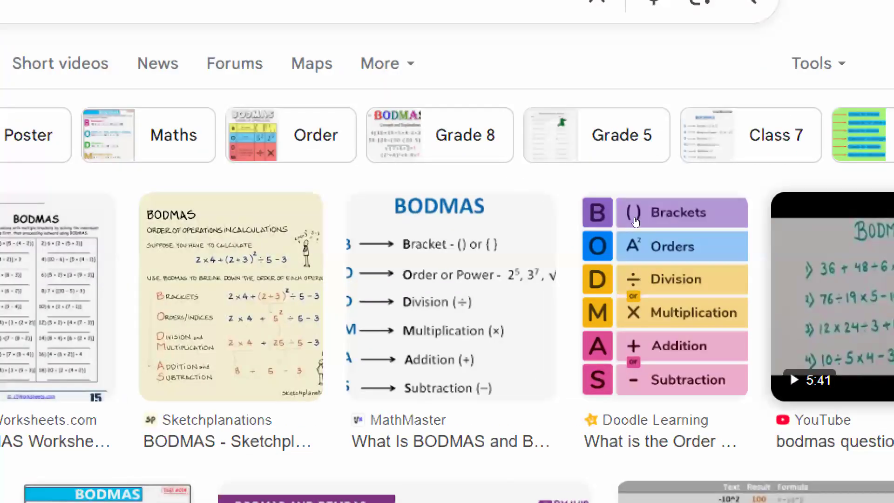
{"action": "key", "text": "super+minus"}
{"action": "key", "text": "super+plus"}
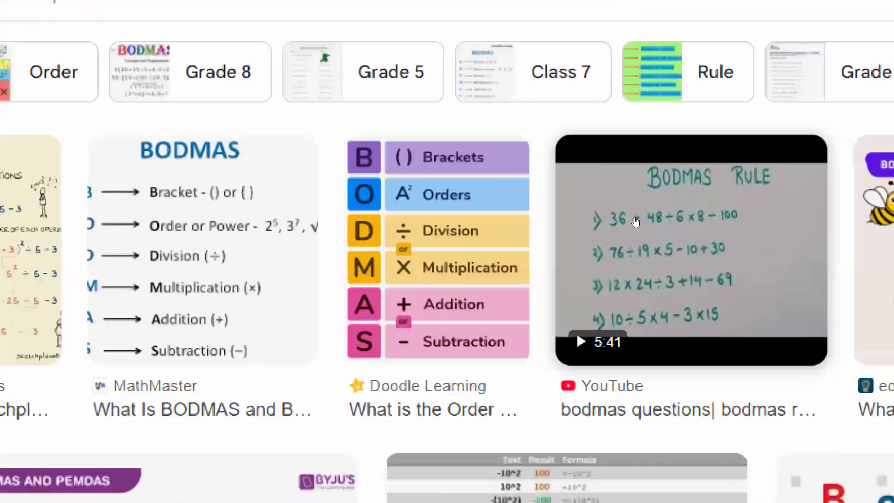
{"action": "key", "text": "super+plus"}
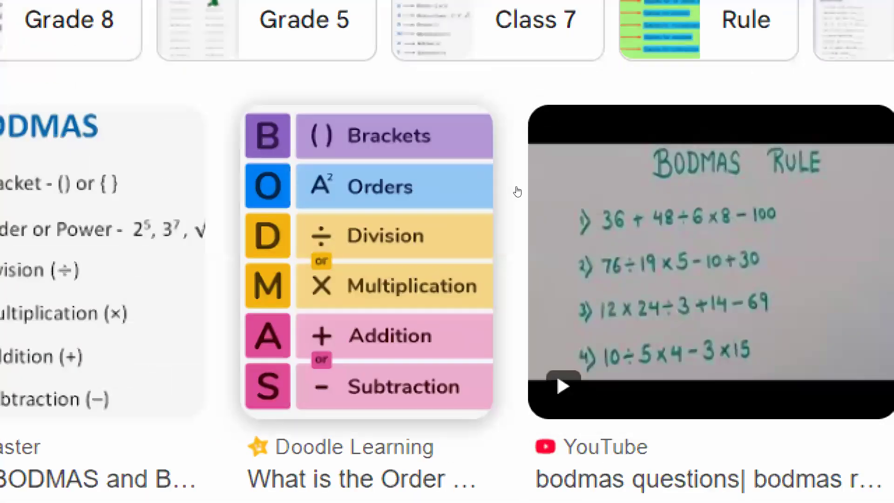
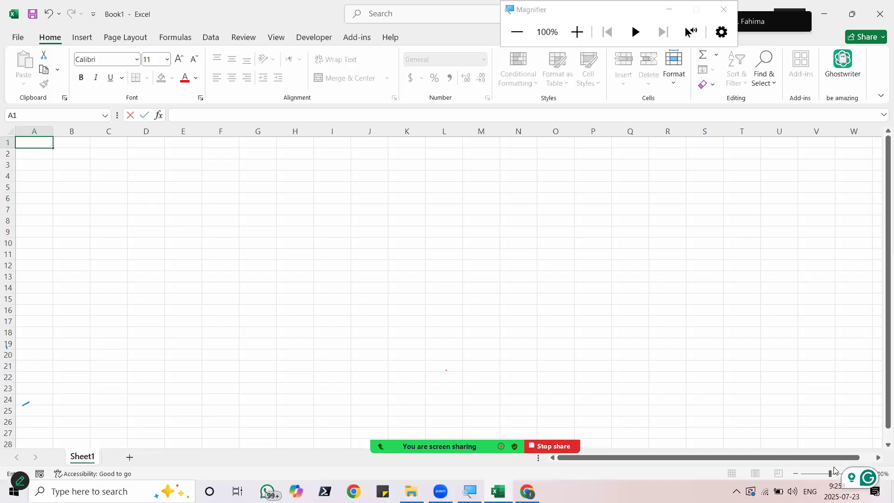
Drag the status-bar zoom slider to enlarge the empty Sheet1 grid in Book1.
{"action": "left_click_drag", "start_coordinate": [830, 474], "coordinate": [838, 476]}
Zoom in on the sheet and return to cell A1 with Ctrl+Home.
{"action": "left_click", "coordinate": [777, 276]}
{"action": "left_click", "coordinate": [640, 275]}
{"action": "scroll", "coordinate": [641, 275], "scroll_direction": "up", "scroll_amount": 4}
{"action": "scroll", "coordinate": [640, 275], "scroll_direction": "up", "scroll_amount": 4}
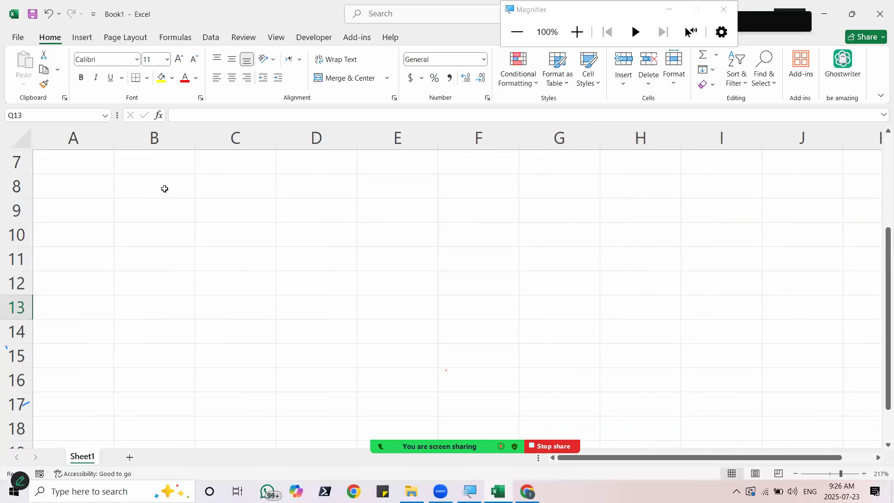
{"action": "key", "text": "ctrl+Home"}
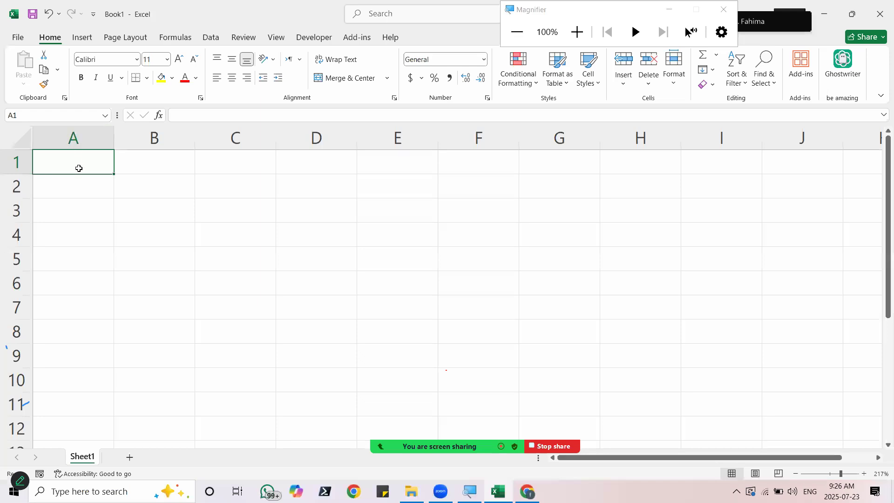
Enter 20, 30 and 10 in A1–A3, then begin a formula with = in C1.
{"action": "type", "text": "20"}
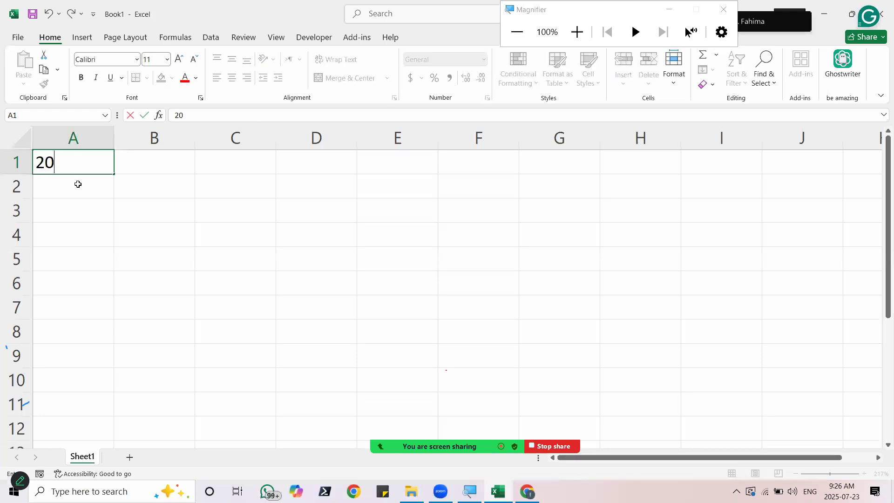
{"action": "key", "text": "Return"}
{"action": "type", "text": "30"}
{"action": "key", "text": "Return"}
{"action": "type", "text": "6"}
{"action": "key", "text": "BackSpace"}
{"action": "type", "text": "10"}
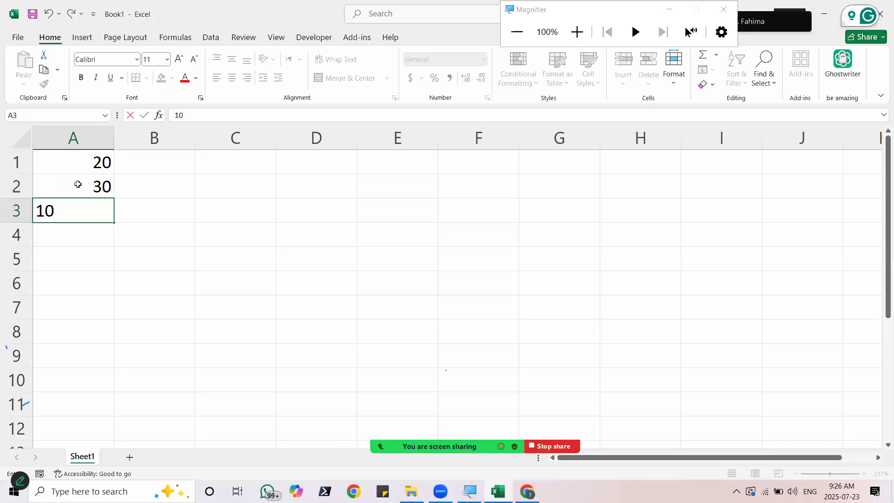
{"action": "left_click", "coordinate": [90, 238]}
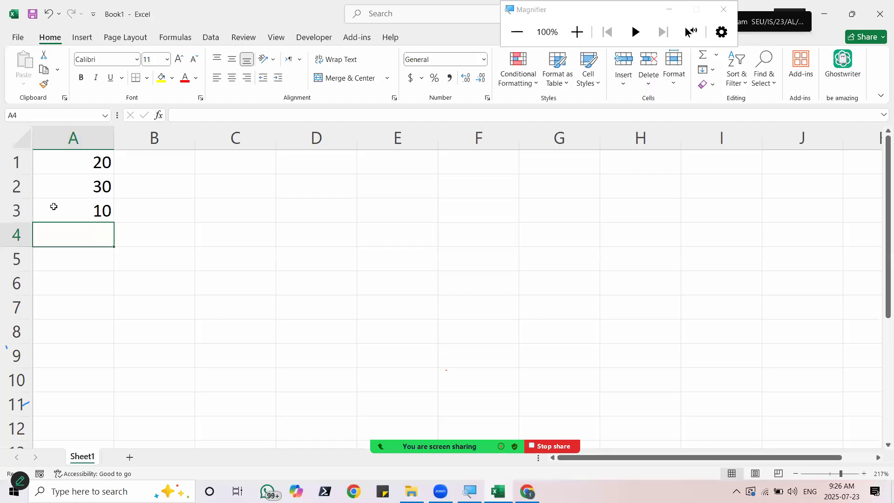
{"action": "left_click", "coordinate": [234, 162]}
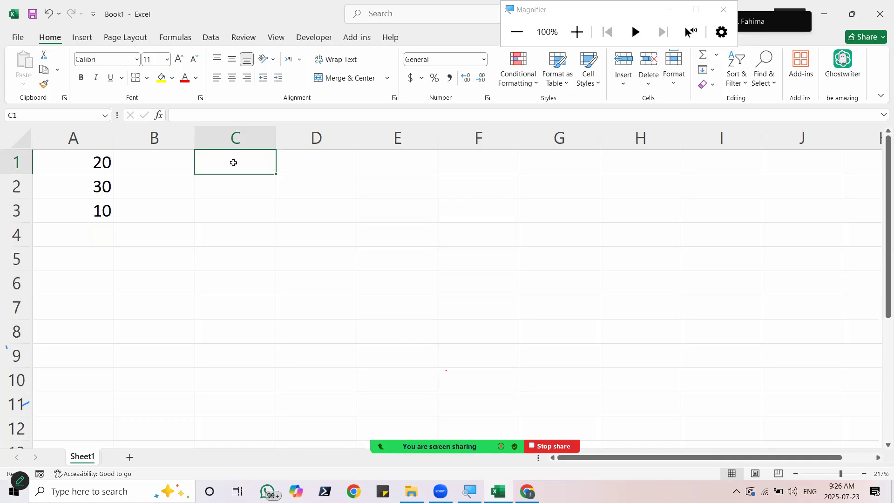
{"action": "type", "text": "="}
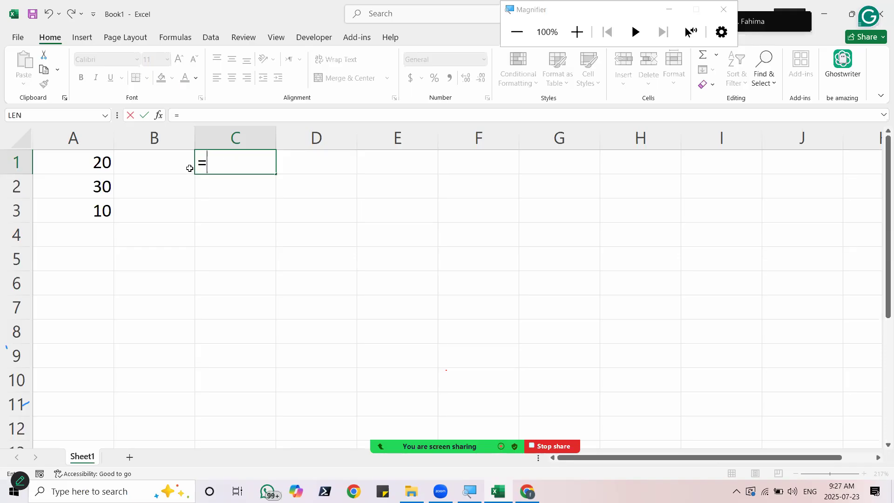
Build =A1+A2+A3/3 in C1 by clicking the cells, giving 53.33333.
{"action": "left_click", "coordinate": [71, 158]}
{"action": "type", "text": "+"}
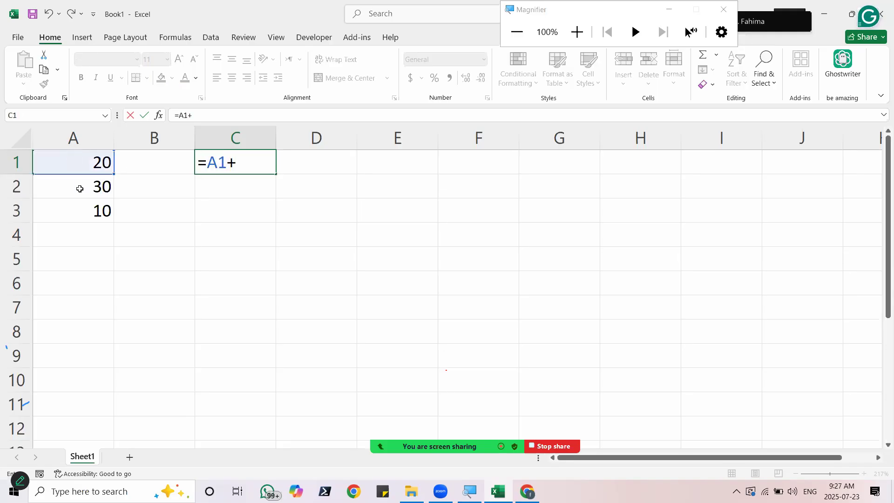
{"action": "left_click", "coordinate": [80, 188]}
{"action": "type", "text": "+"}
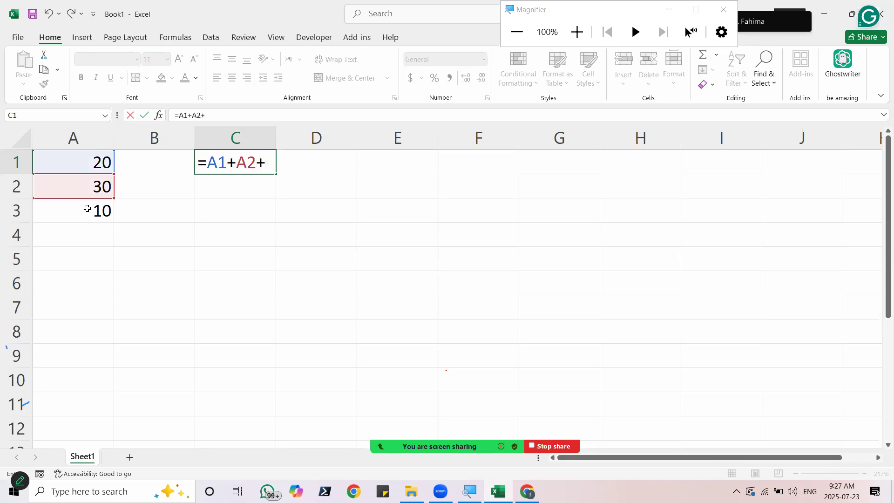
{"action": "left_click", "coordinate": [87, 209]}
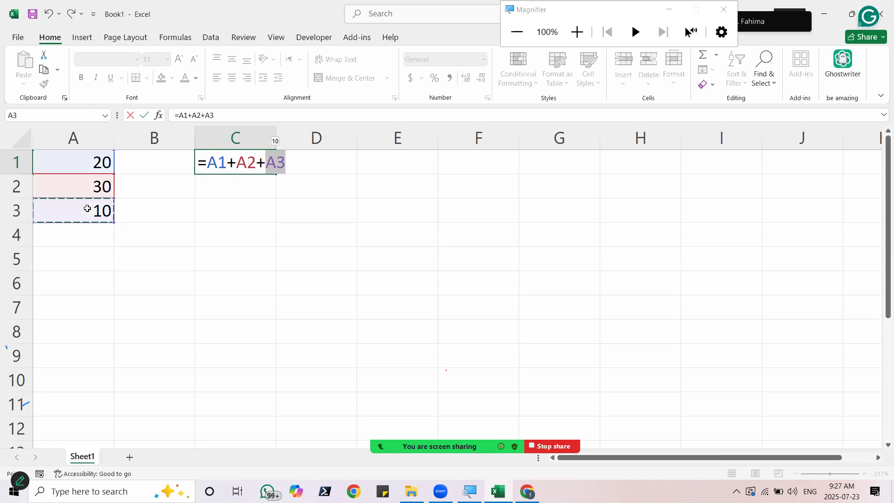
{"action": "type", "text": "/3"}
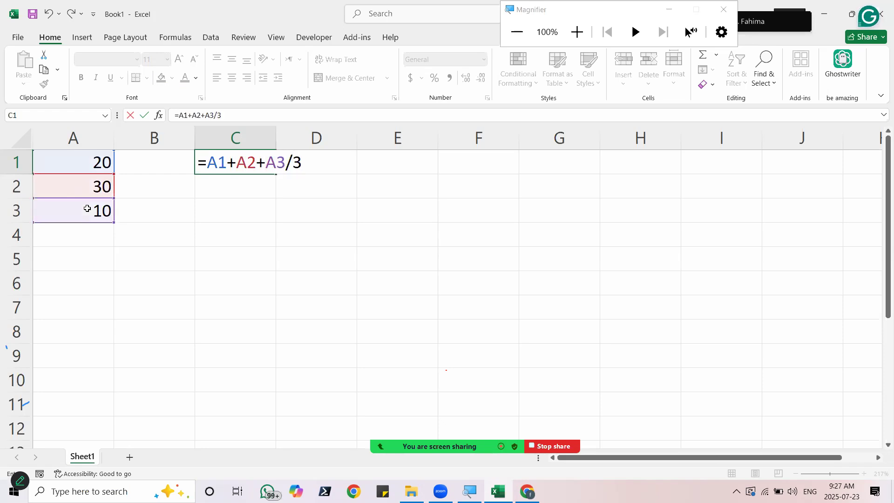
{"action": "key", "text": "Return"}
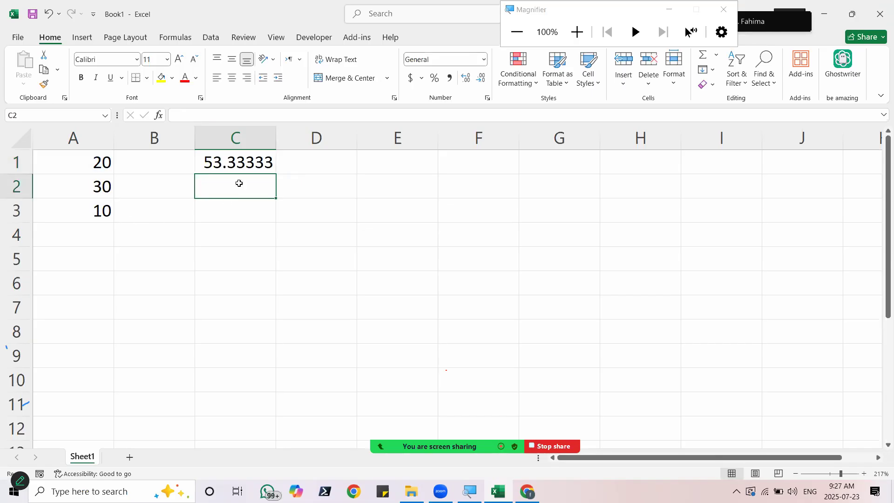
Enter the bracketed average =(A1+A2+A3)/3 in C2, returning 20.
{"action": "type", "text": "="}
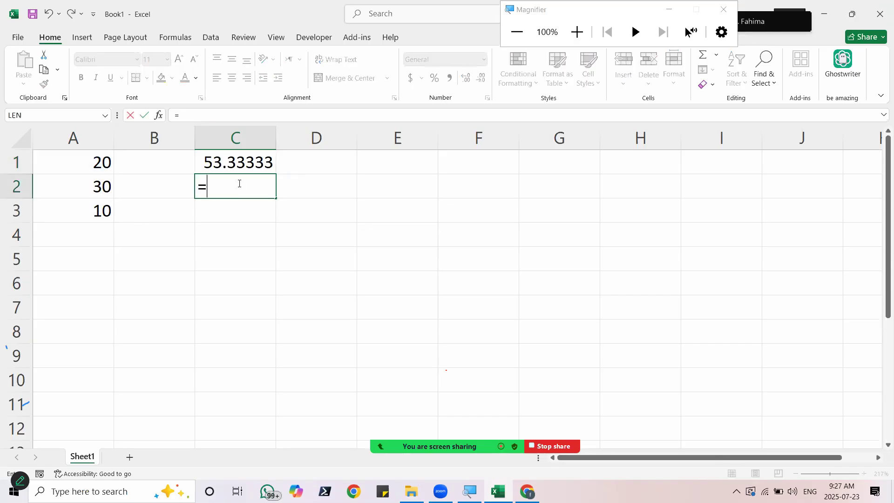
{"action": "type", "text": "("}
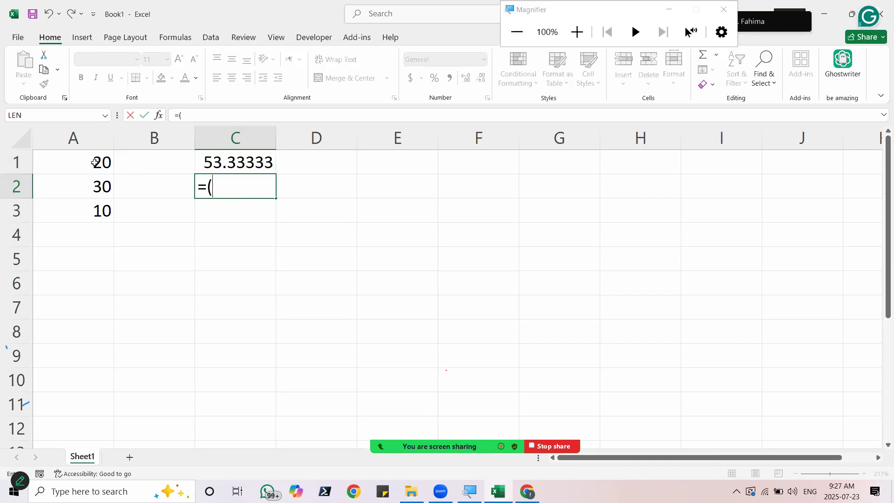
{"action": "left_click", "coordinate": [95, 162]}
{"action": "type", "text": "+"}
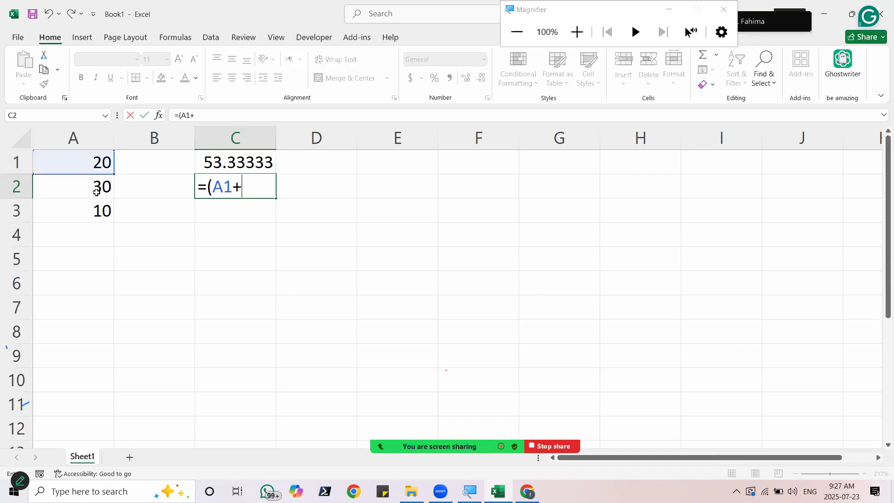
{"action": "left_click", "coordinate": [97, 192]}
{"action": "type", "text": "+"}
{"action": "left_click", "coordinate": [98, 211]}
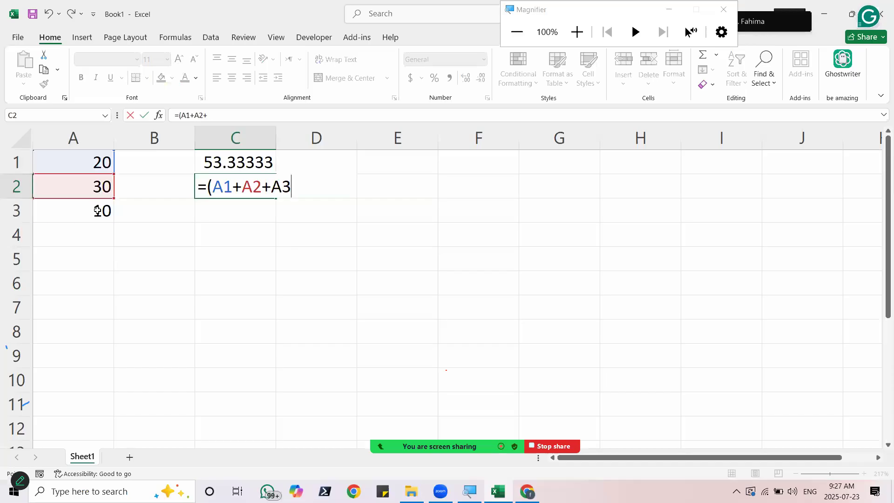
{"action": "type", "text": ")"}
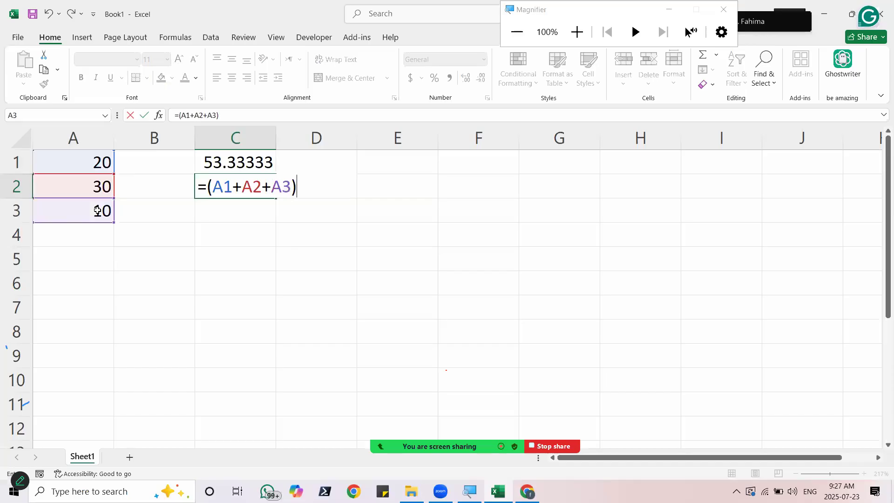
{"action": "type", "text": "/3"}
{"action": "key", "text": "Return"}
Widen column C to show 53.33333333 in full and compare the C1 and C2 formulas.
{"action": "left_click_drag", "start_coordinate": [276, 131], "coordinate": [327, 130]}
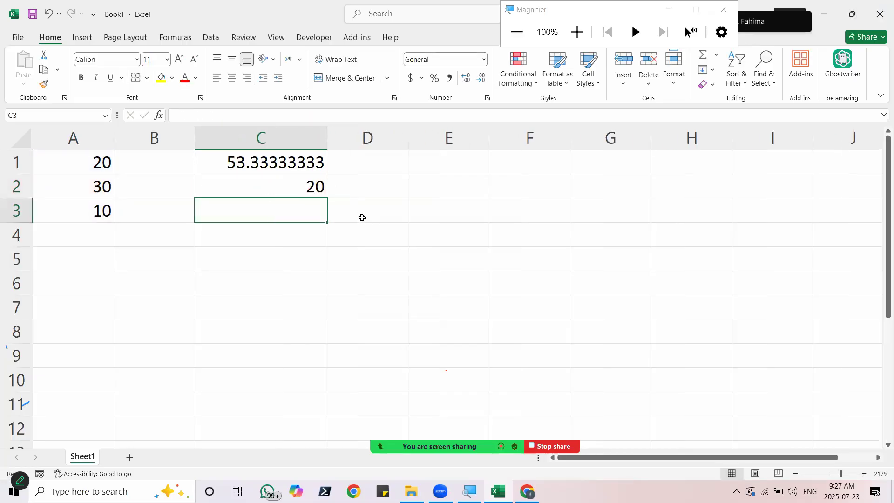
{"action": "left_click", "coordinate": [282, 171]}
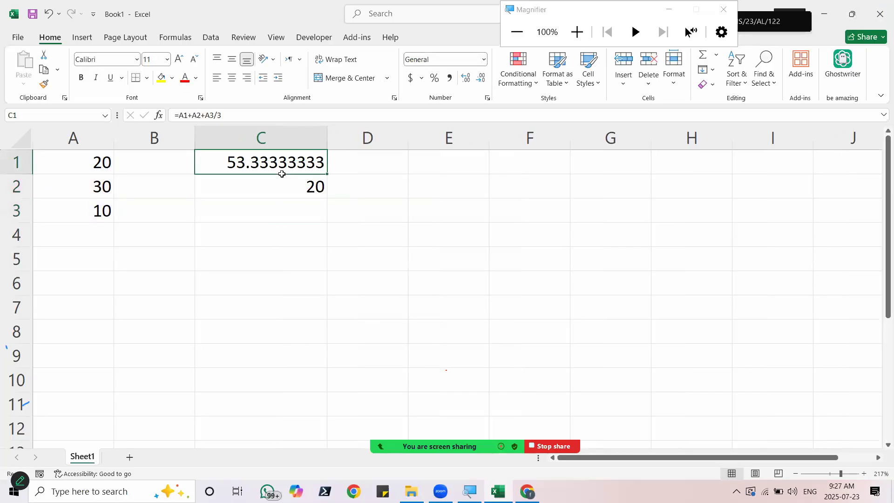
{"action": "left_click_drag", "start_coordinate": [282, 174], "coordinate": [282, 180]}
{"action": "left_click", "coordinate": [255, 182]}
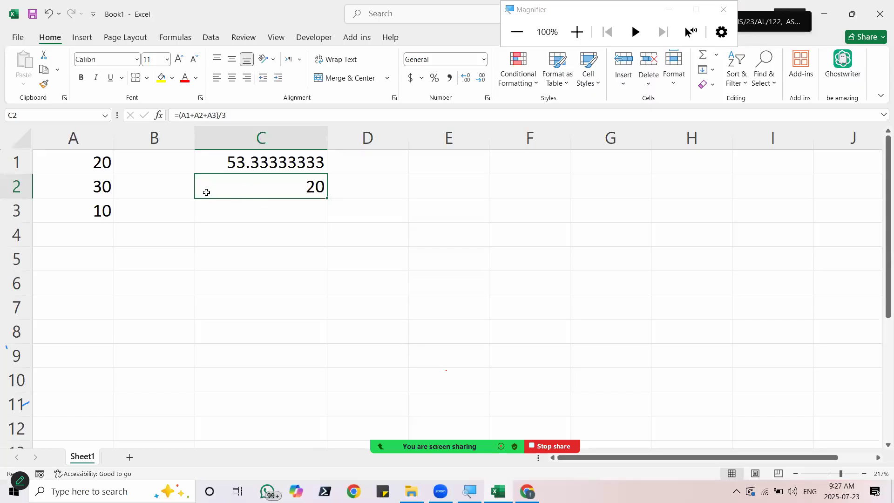
Highlight the A3/3 and =A1+A2 parts of C1's formula in the formula bar.
{"action": "left_click", "coordinate": [263, 162]}
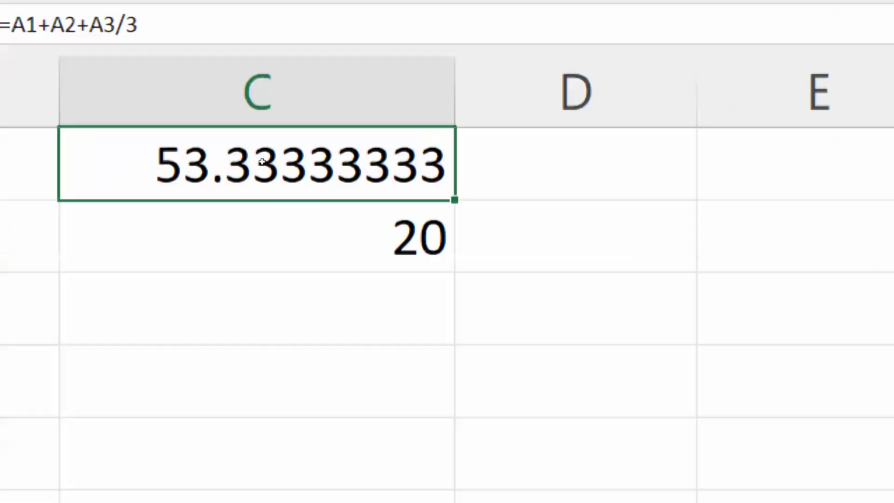
{"action": "left_click_drag", "start_coordinate": [205, 112], "coordinate": [228, 116]}
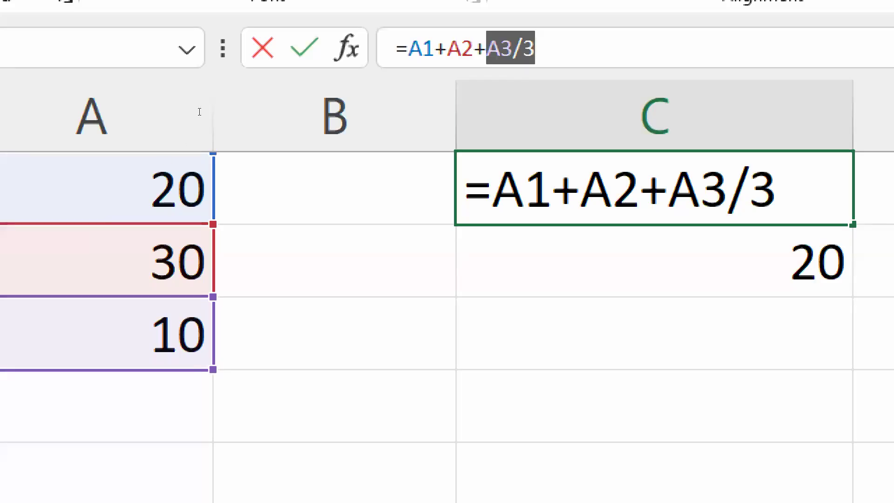
{"action": "left_click_drag", "start_coordinate": [202, 115], "coordinate": [168, 116]}
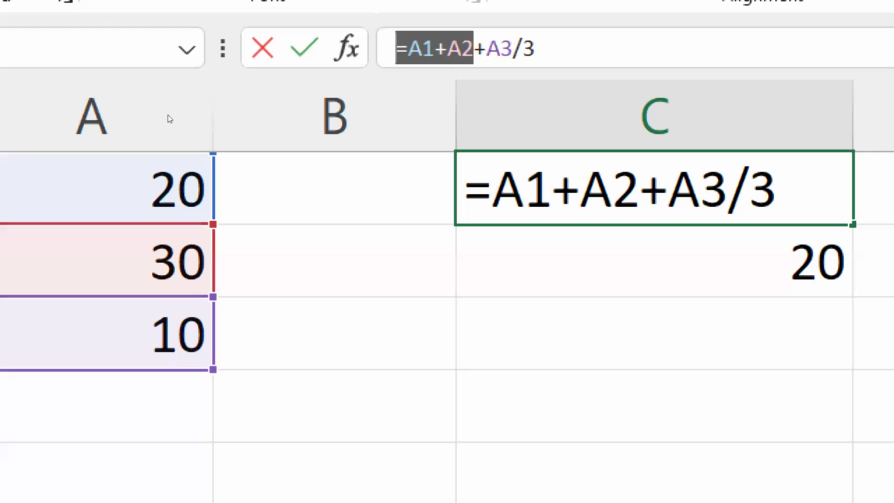
{"action": "key", "text": "Return"}
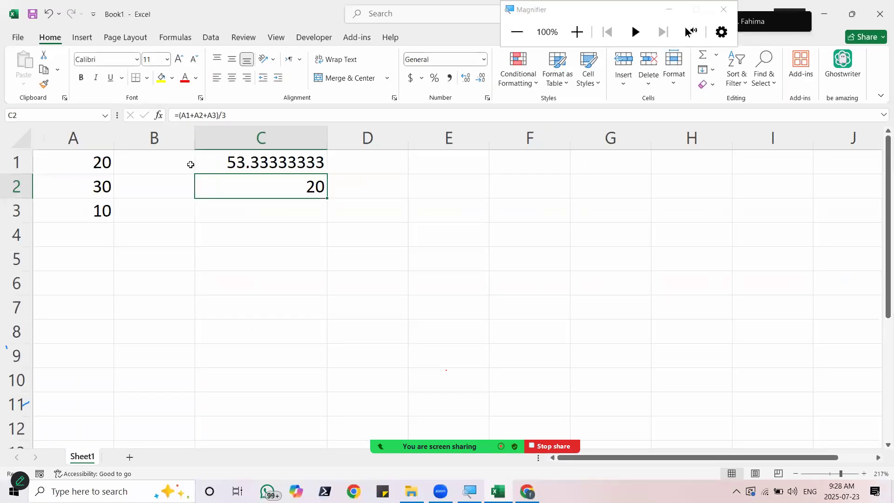
In Calculator, add 20 + 30 + 10 to get 60, then divide by 3 to get 20.
{"action": "key", "text": "XF86Calculator"}
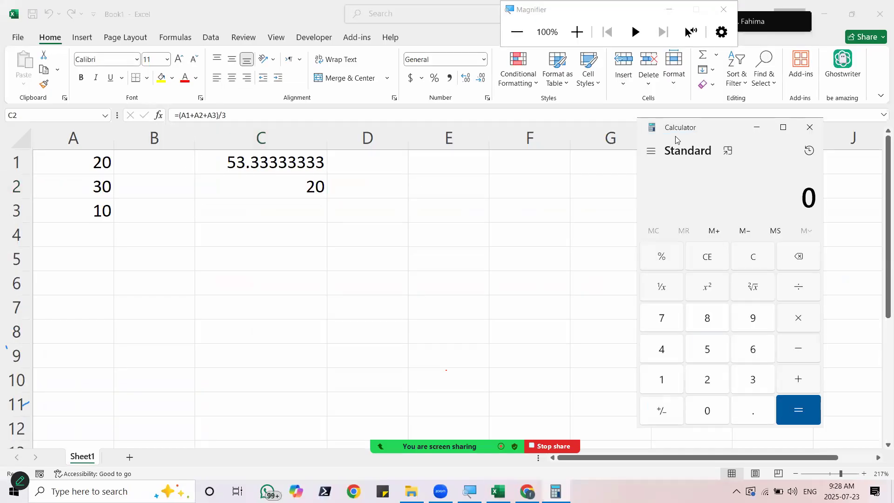
{"action": "left_click_drag", "start_coordinate": [671, 134], "coordinate": [203, 172]}
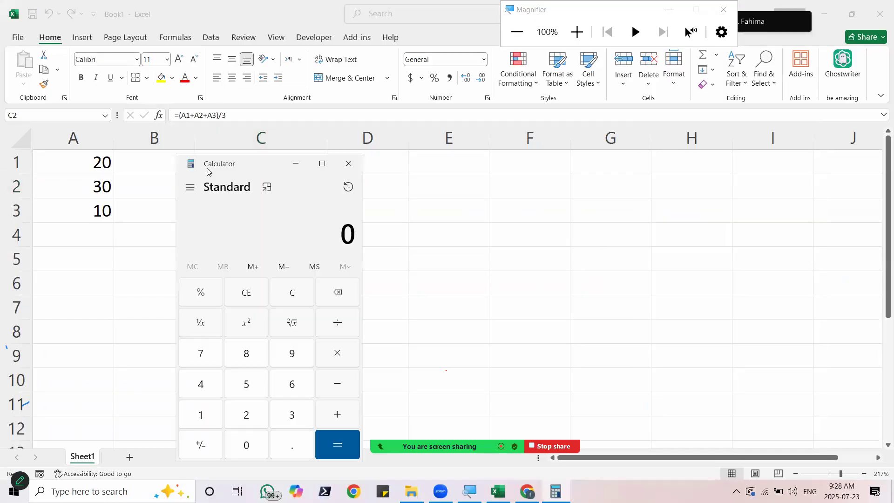
{"action": "type", "text": "2030+10"}
{"action": "key", "text": "Return"}
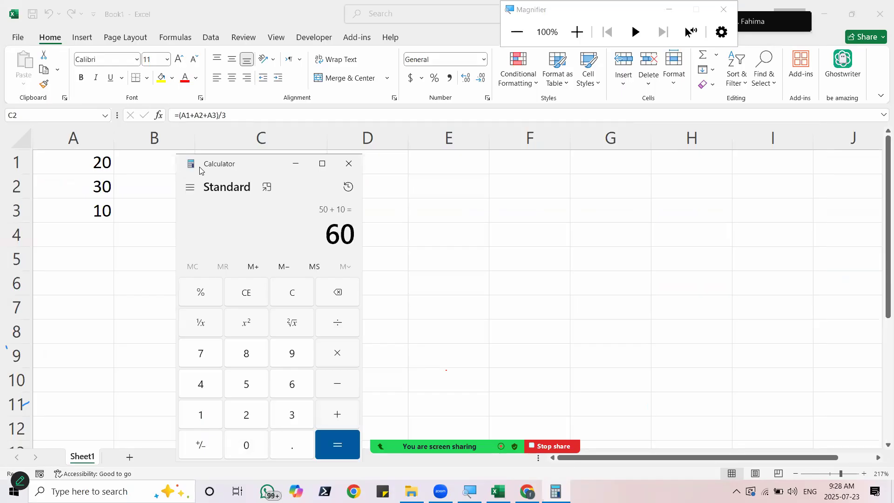
{"action": "key", "text": "slash"}
{"action": "type", "text": "3"}
{"action": "key", "text": "Return"}
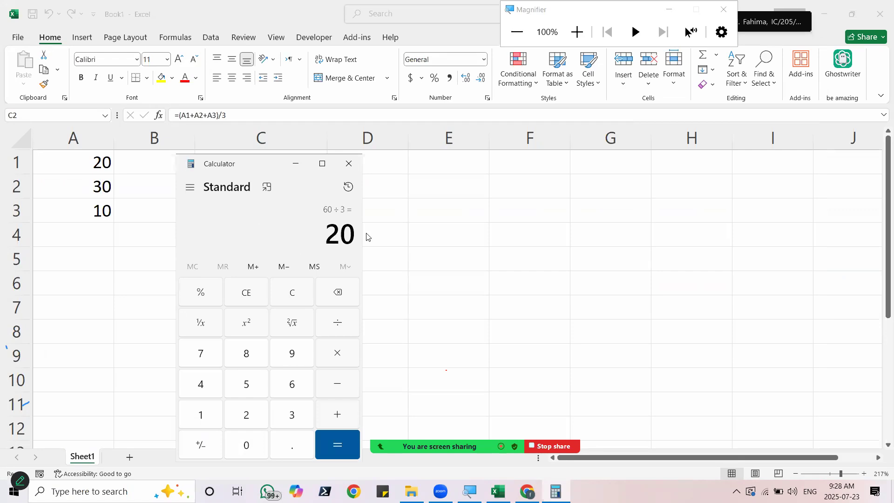
Move the calculator aside to compare with column C, close it, and magnify the screen.
{"action": "left_click_drag", "start_coordinate": [218, 168], "coordinate": [479, 147]}
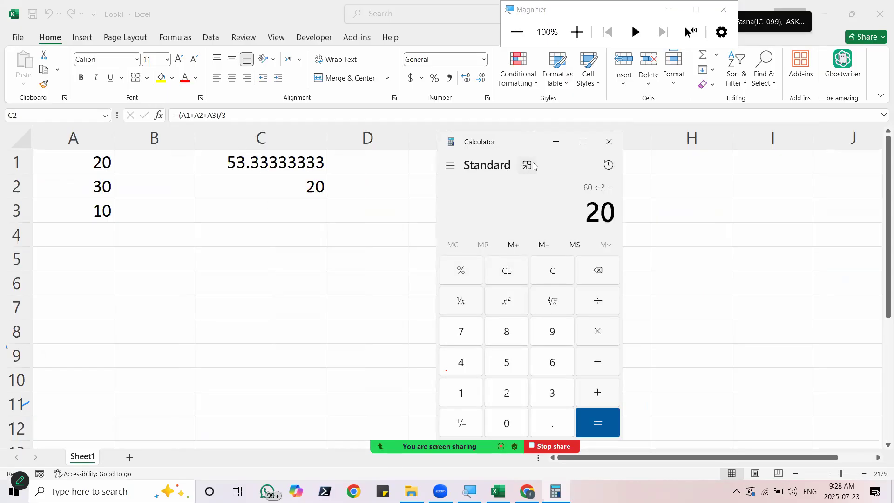
{"action": "left_click", "coordinate": [607, 140]}
{"action": "key", "text": "super+plus"}
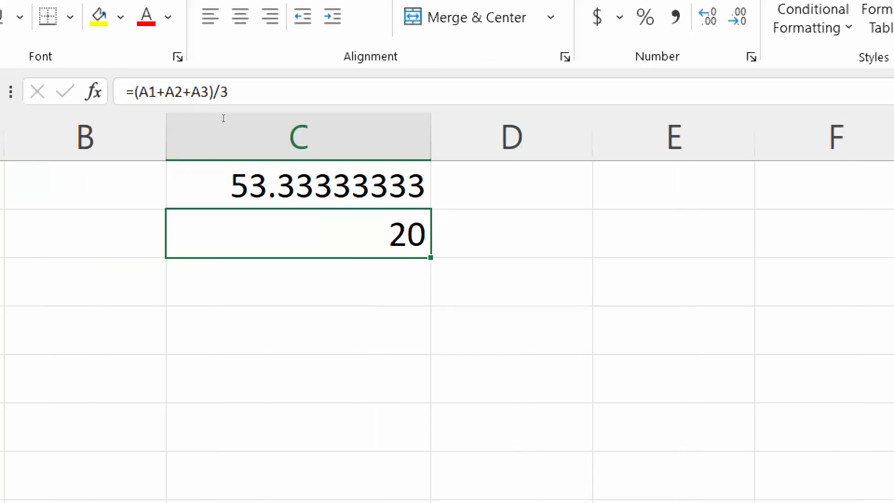
{"action": "left_click_drag", "start_coordinate": [213, 114], "coordinate": [169, 113]}
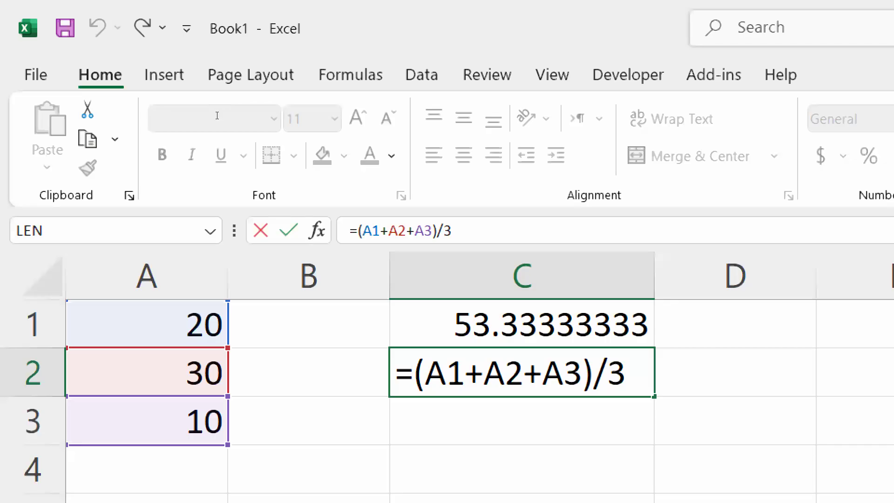
{"action": "key", "text": "shift+Left"}
{"action": "key", "text": "shift+Left"}
{"action": "key", "text": "shift+Left"}
{"action": "key", "text": "shift+Left"}
{"action": "key", "text": "shift+Left"}
{"action": "key", "text": "shift+Left"}
{"action": "key", "text": "shift+Left"}
{"action": "key", "text": "shift+Left"}
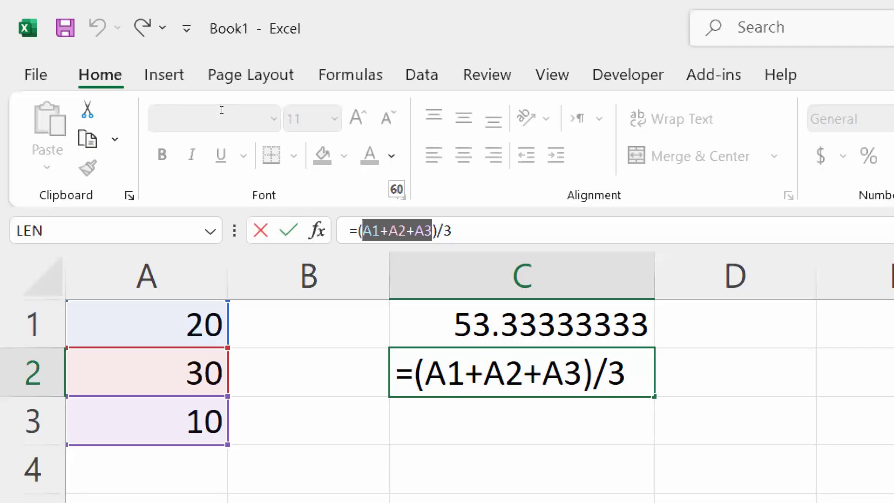
{"action": "key", "text": "Right"}
{"action": "key", "text": "shift+Left"}
{"action": "key", "text": "shift+Left"}
{"action": "key", "text": "shift+Left"}
{"action": "key", "text": "shift+Left"}
{"action": "key", "text": "shift+Left"}
{"action": "key", "text": "shift+Left"}
{"action": "key", "text": "shift+Left"}
{"action": "key", "text": "shift+Left"}
{"action": "key", "text": "shift+Left"}
{"action": "key", "text": "shift+Left"}
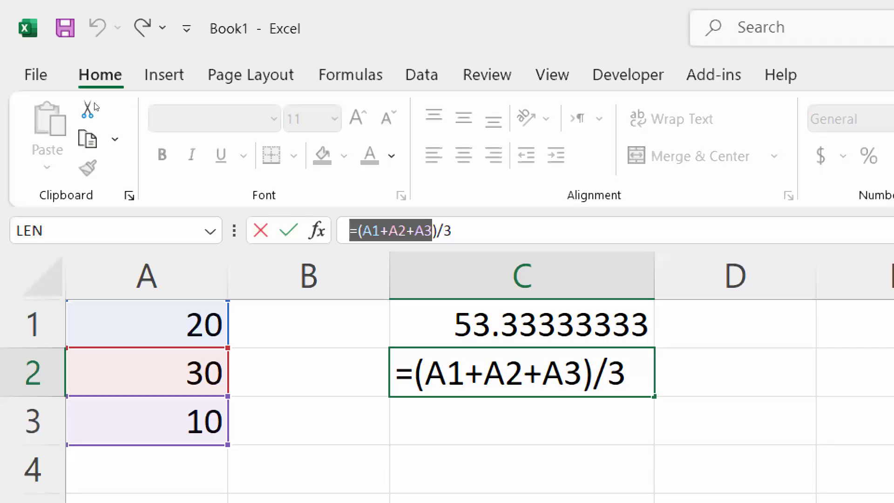
{"action": "key", "text": "super+minus"}
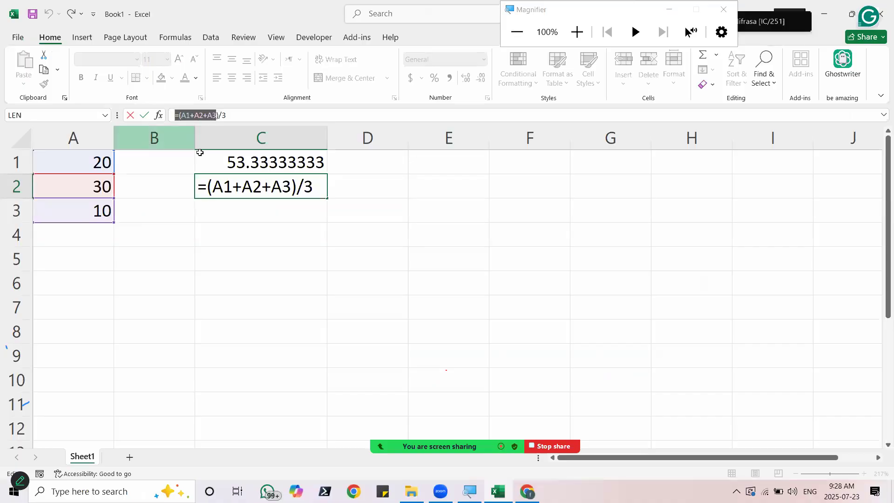
{"action": "key", "text": "Return"}
{"action": "left_click", "coordinate": [268, 189]}
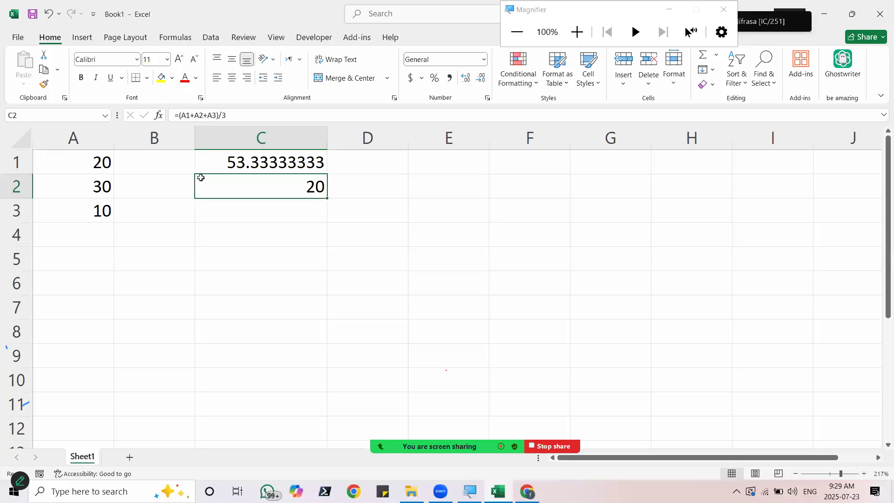
{"action": "left_click", "coordinate": [228, 162]}
Delete the formulas in C1:C2 and zoom in, selecting cell B2.
{"action": "left_click_drag", "start_coordinate": [228, 162], "coordinate": [242, 187]}
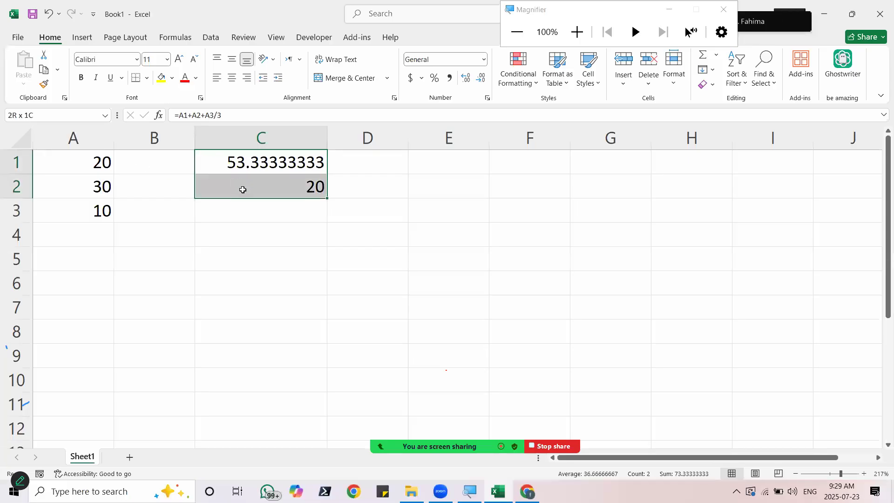
{"action": "key", "text": "Delete"}
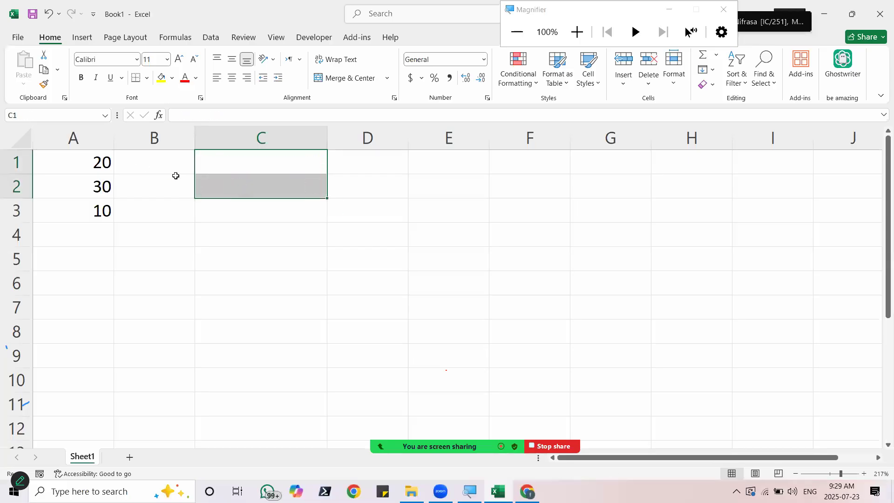
{"action": "left_click", "coordinate": [175, 171]}
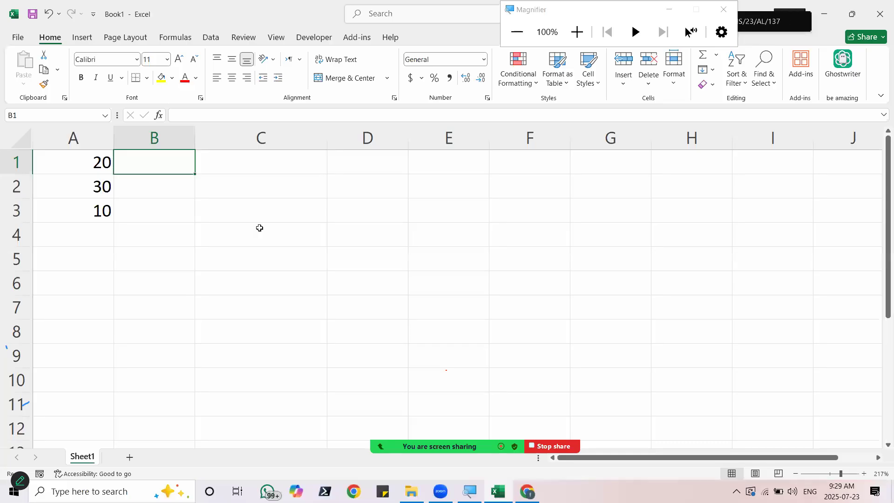
{"action": "scroll", "coordinate": [260, 228], "scroll_direction": "up", "scroll_amount": 7}
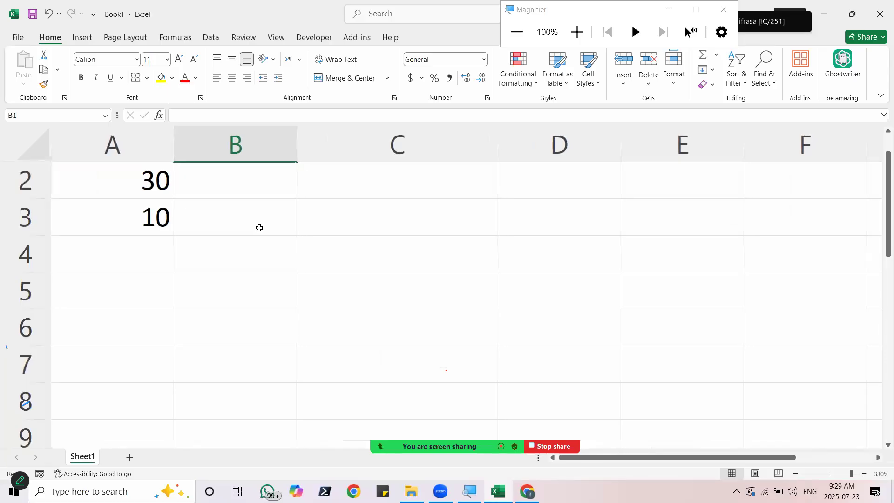
{"action": "scroll", "coordinate": [260, 228], "scroll_direction": "up", "scroll_amount": 1}
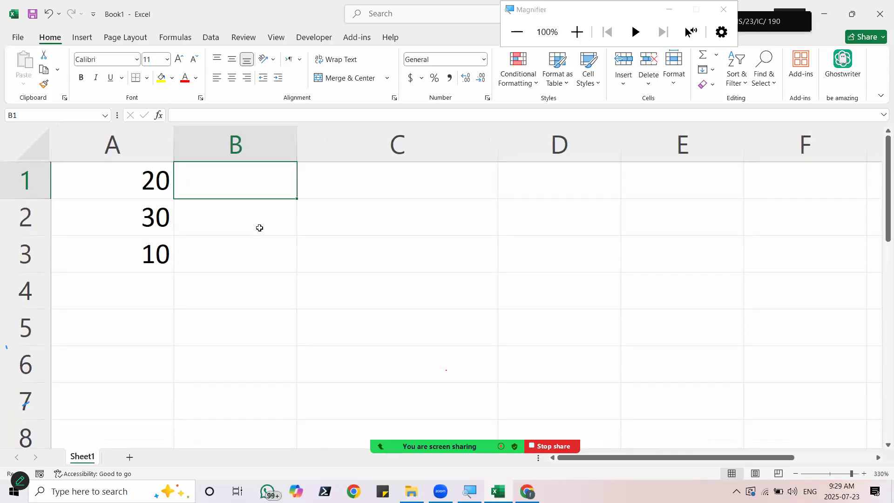
{"action": "left_click", "coordinate": [259, 228]}
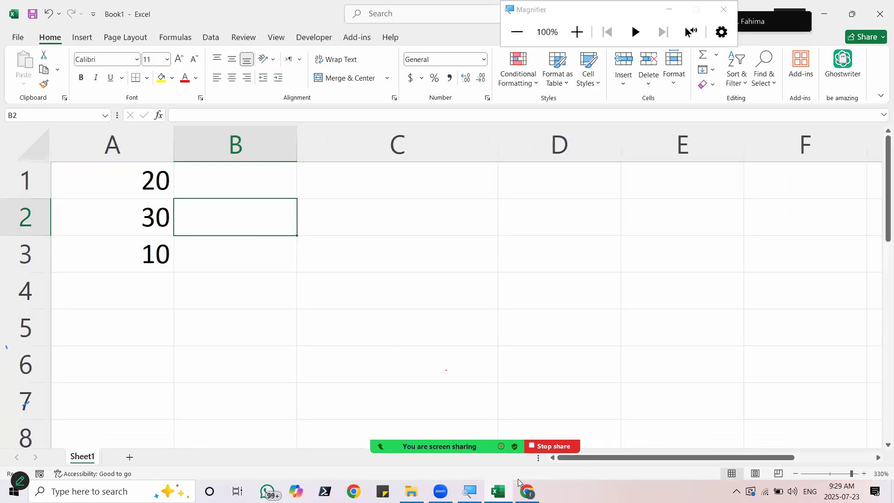
{"action": "left_click", "coordinate": [461, 289]}
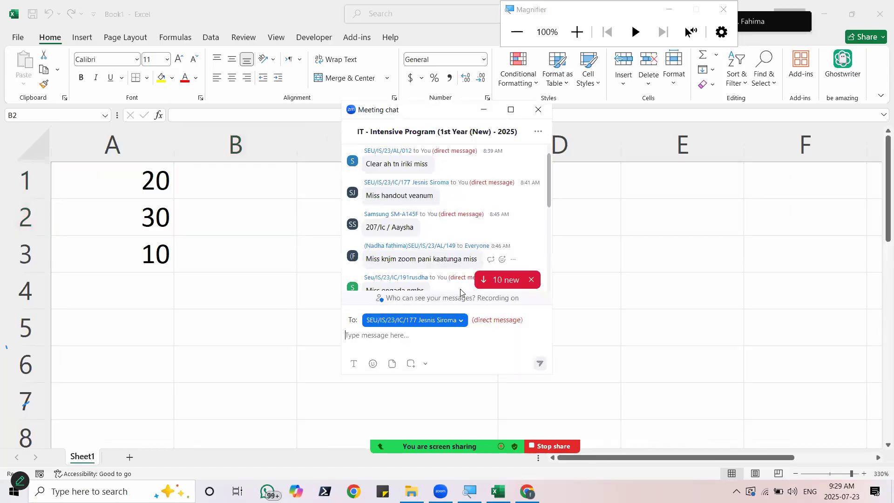
{"action": "scroll", "coordinate": [461, 289], "scroll_direction": "down", "scroll_amount": 3}
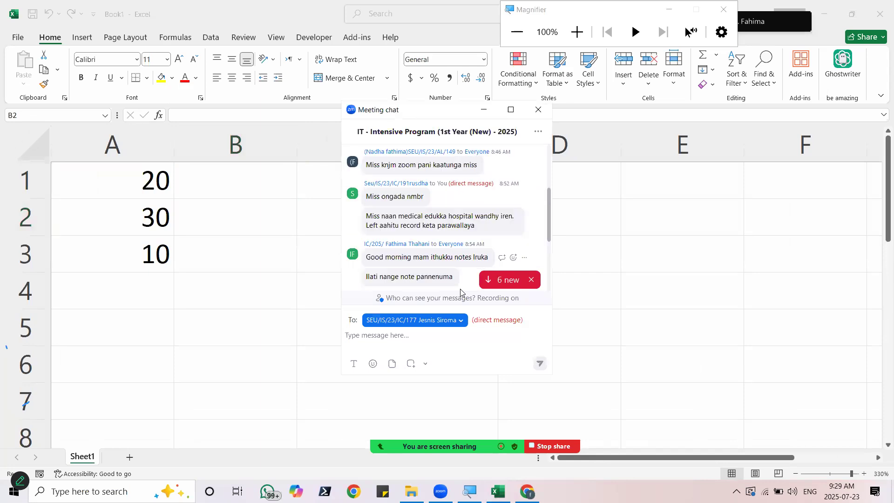
{"action": "scroll", "coordinate": [461, 289], "scroll_direction": "down", "scroll_amount": 3}
{"action": "scroll", "coordinate": [461, 289], "scroll_direction": "down", "scroll_amount": 1}
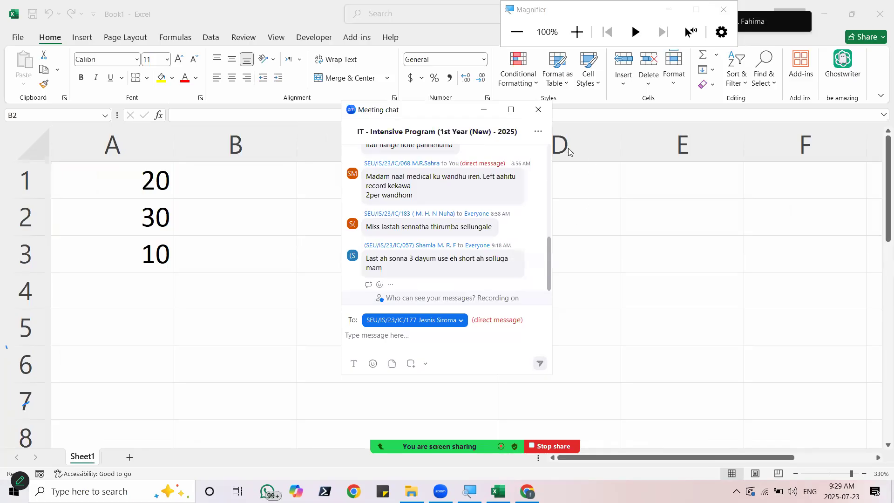
{"action": "left_click", "coordinate": [539, 109]}
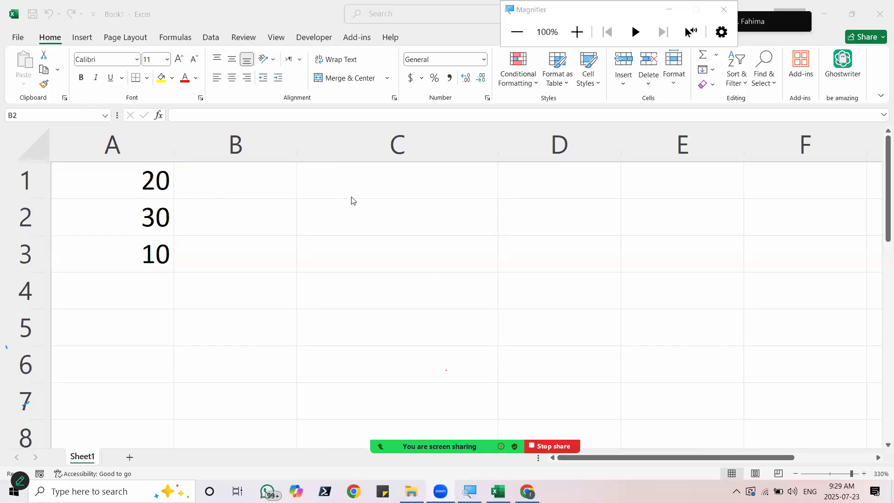
Enter the typed-number formula =20+30+10 in C1 so it shows 60.
{"action": "left_click", "coordinate": [379, 183]}
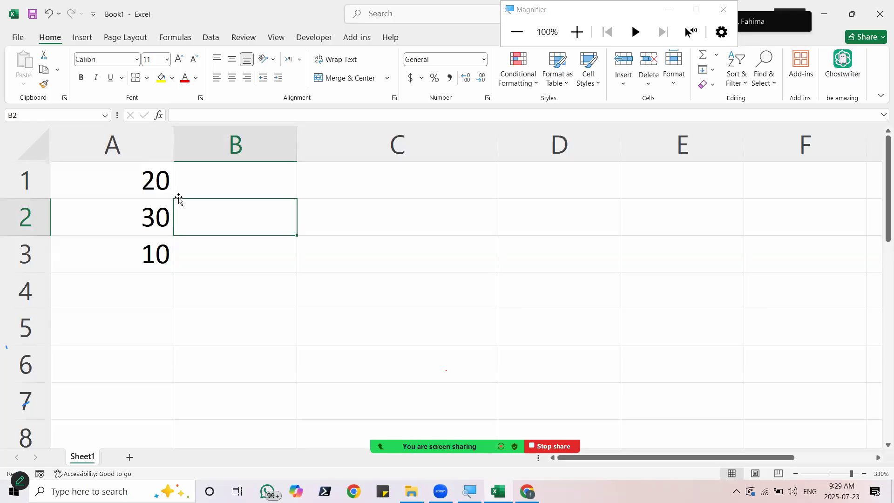
{"action": "left_click", "coordinate": [363, 179]}
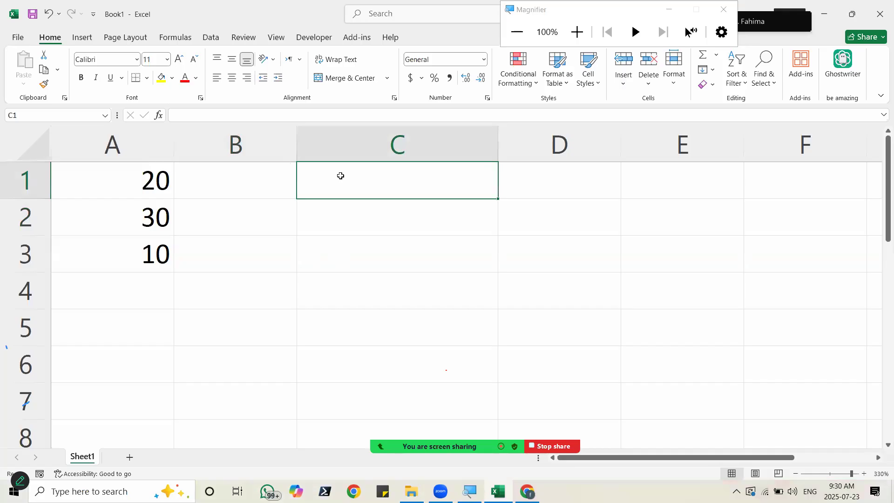
{"action": "type", "text": "="}
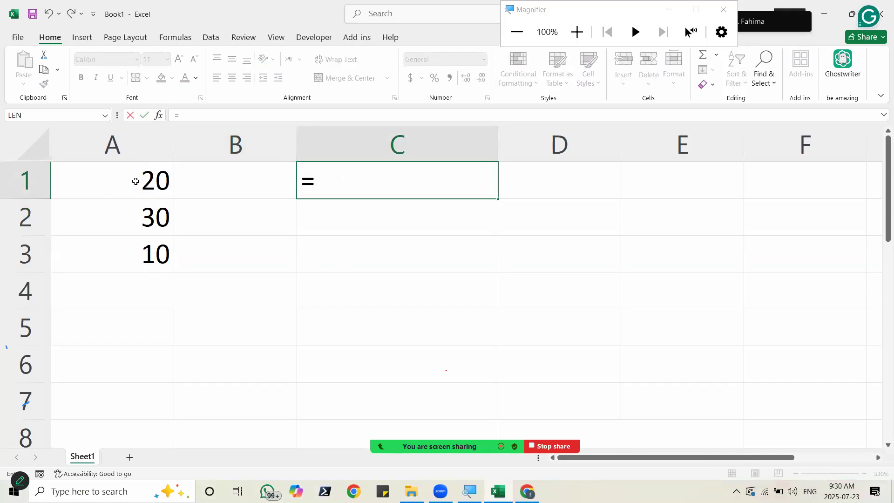
{"action": "type", "text": "20+"}
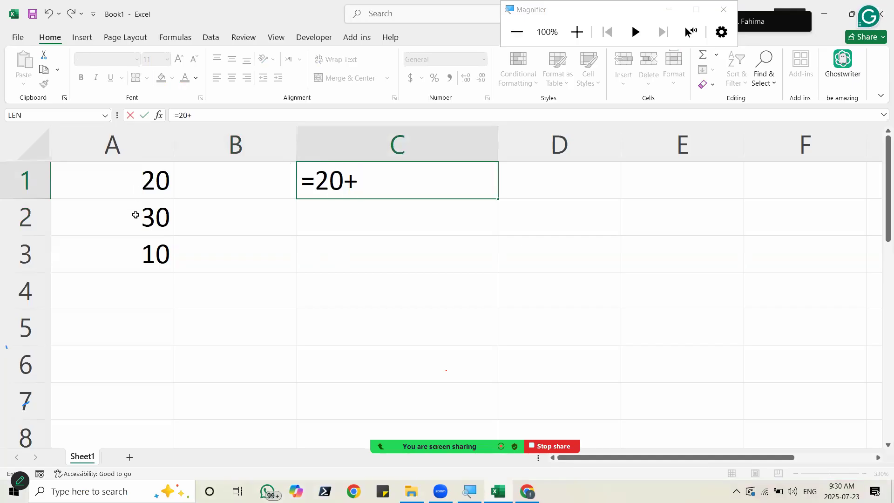
{"action": "type", "text": "30+"}
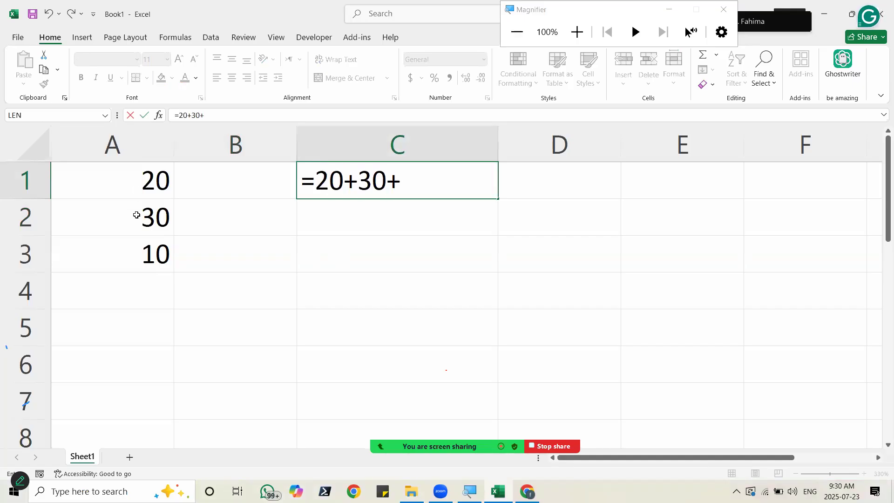
{"action": "type", "text": "10"}
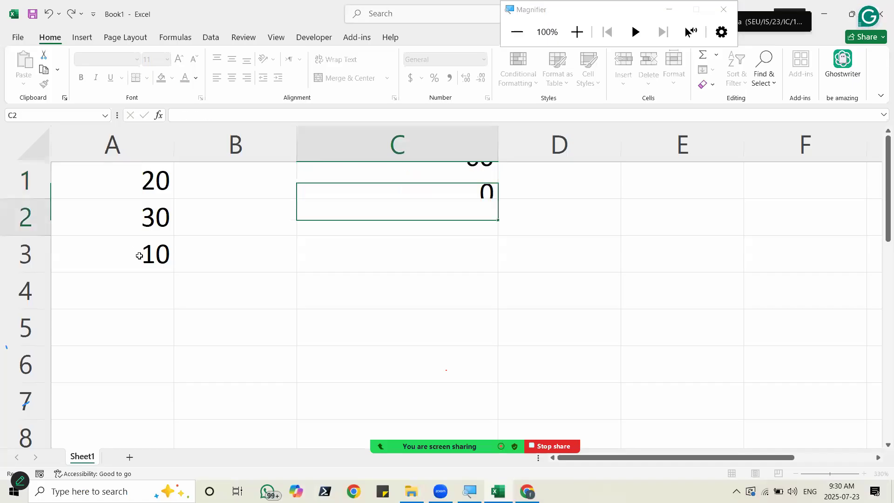
{"action": "key", "text": "Return"}
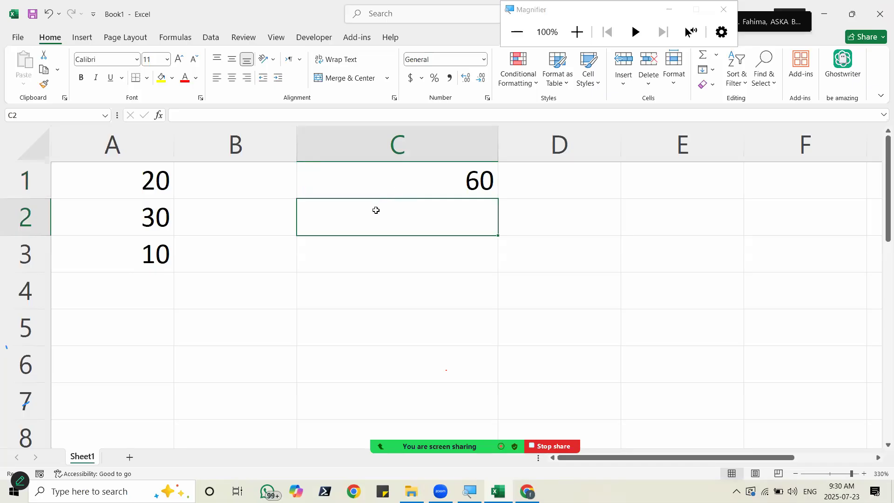
Build =A1+A2+A3 in C2 by clicking the cells, returning 60.
{"action": "type", "text": "="}
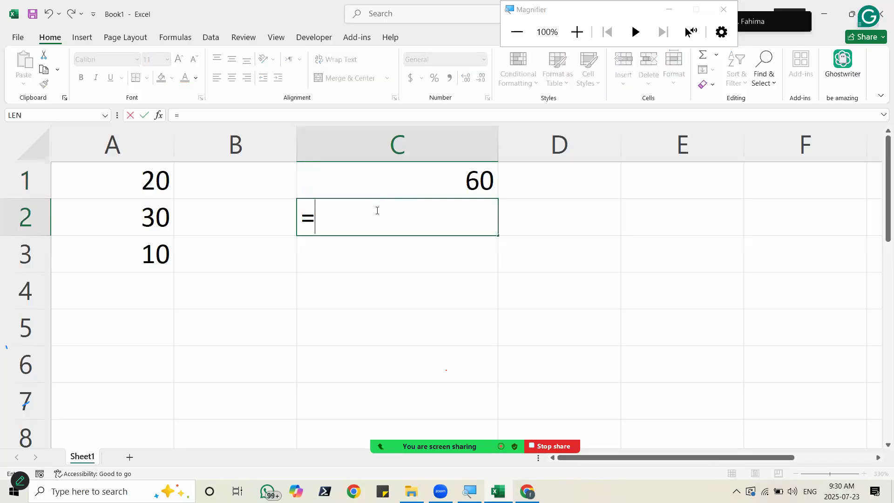
{"action": "left_click", "coordinate": [126, 182]}
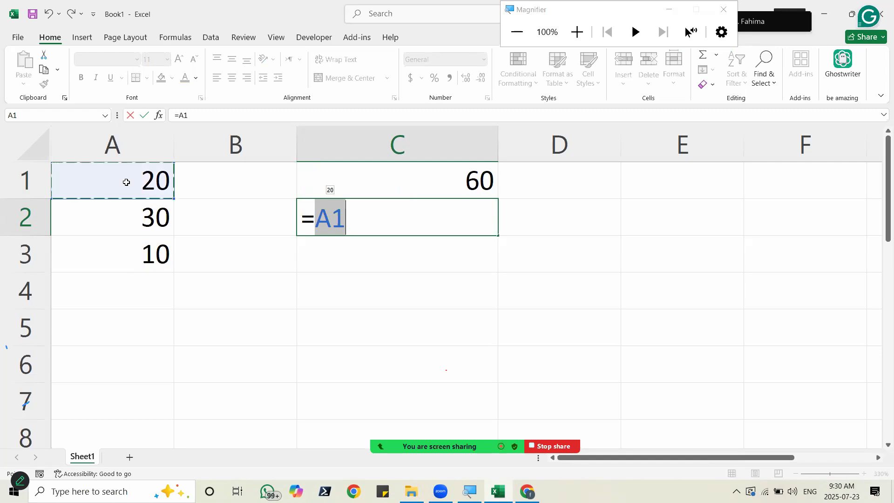
{"action": "type", "text": "+"}
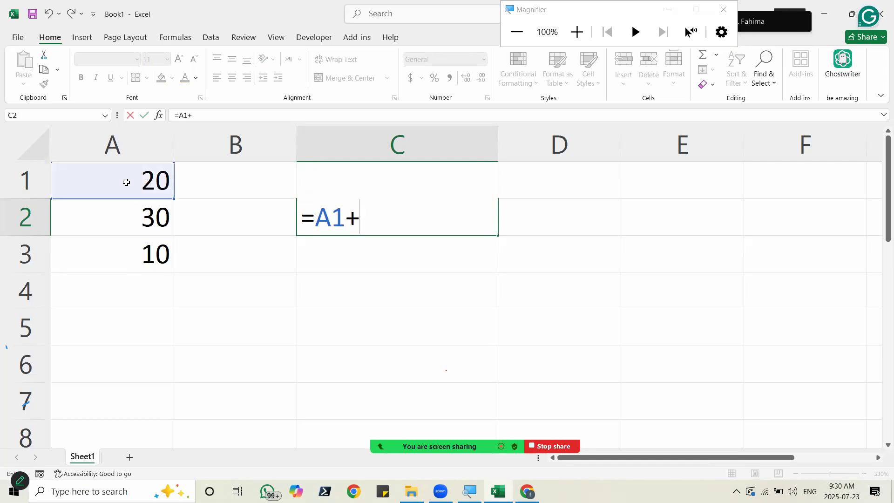
{"action": "left_click", "coordinate": [132, 214]}
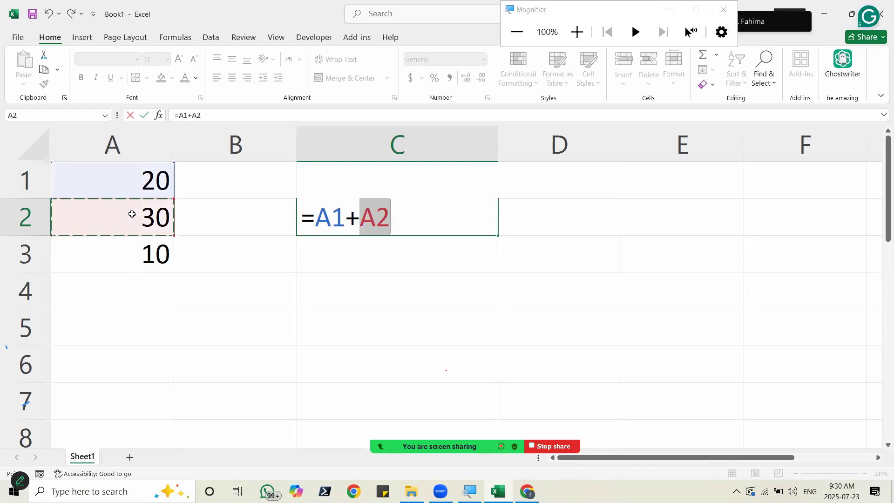
{"action": "type", "text": "+"}
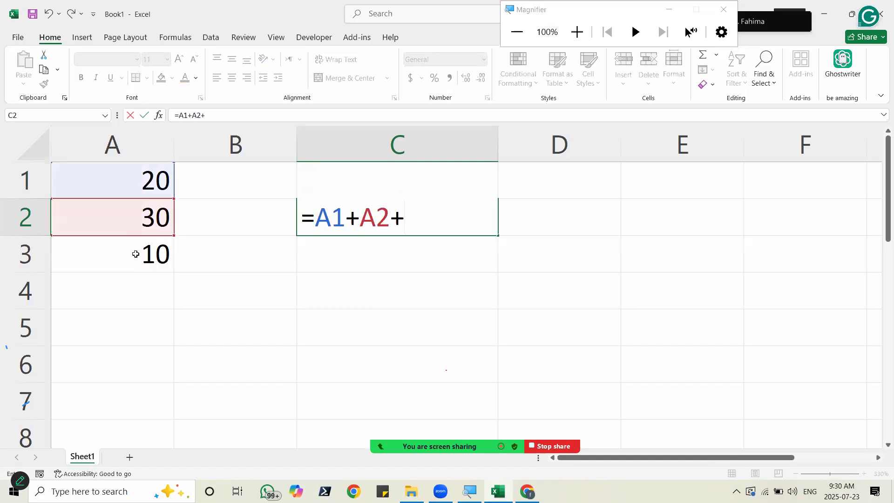
{"action": "left_click", "coordinate": [136, 253]}
{"action": "key", "text": "Return"}
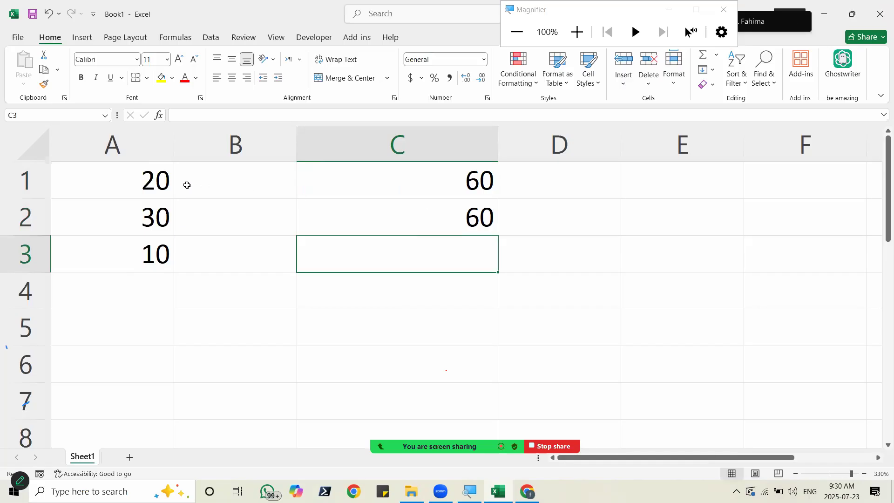
{"action": "left_click", "coordinate": [159, 180]}
Change A1 to 100 and compare C2's updated 140 with C1's unchanged 60.
{"action": "type", "text": "10"}
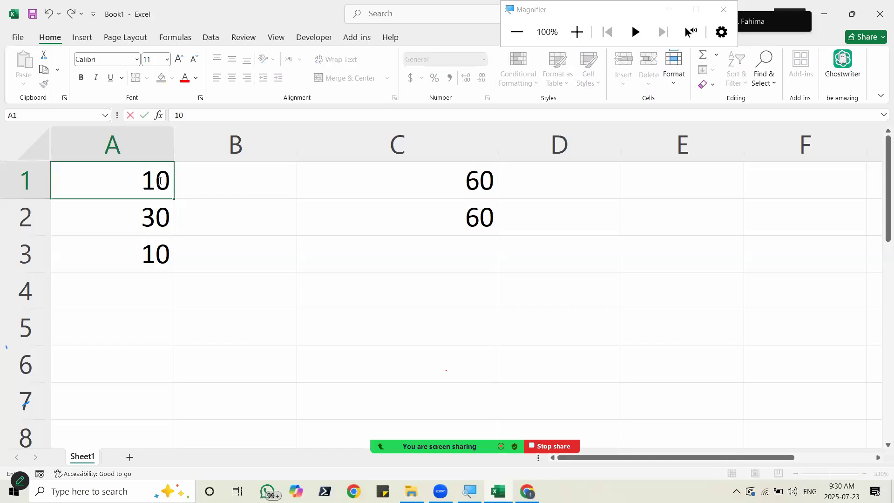
{"action": "type", "text": "0"}
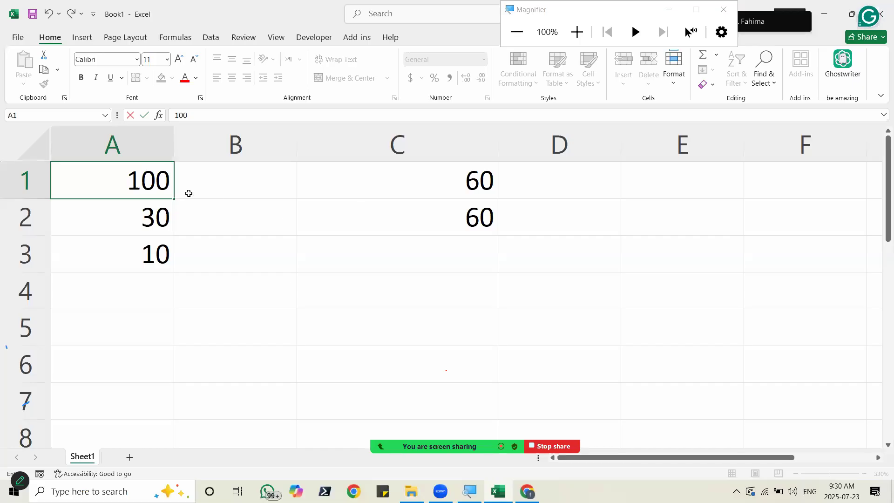
{"action": "key", "text": "Return"}
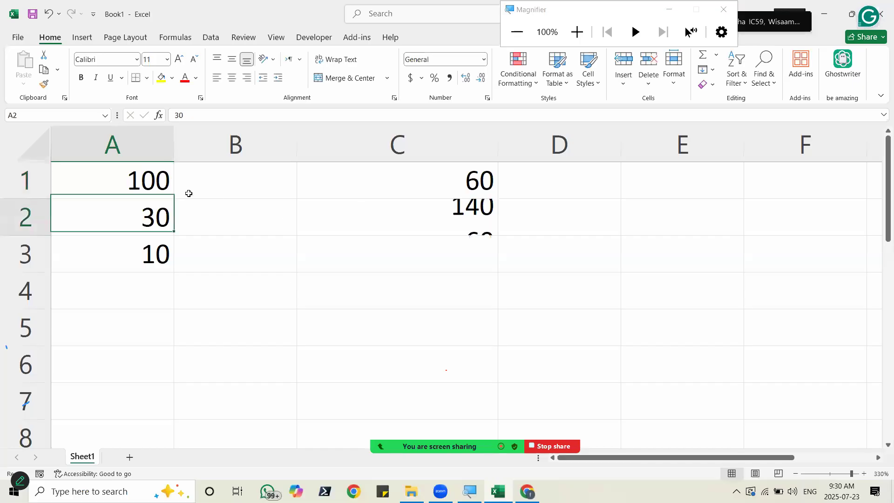
{"action": "left_click", "coordinate": [421, 223]}
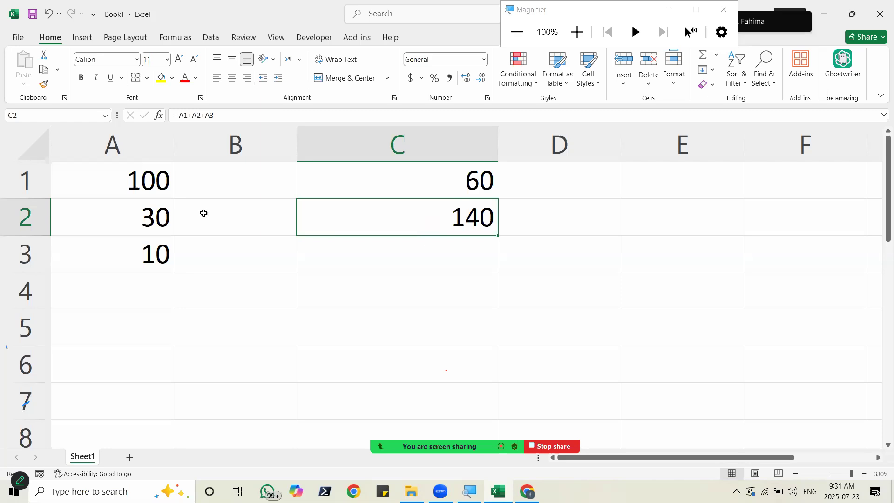
{"action": "left_click", "coordinate": [133, 181]}
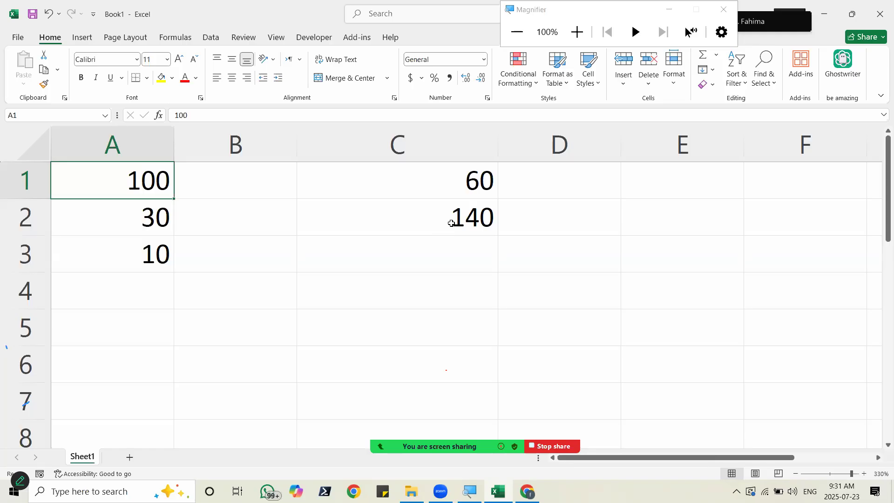
{"action": "left_click", "coordinate": [415, 186]}
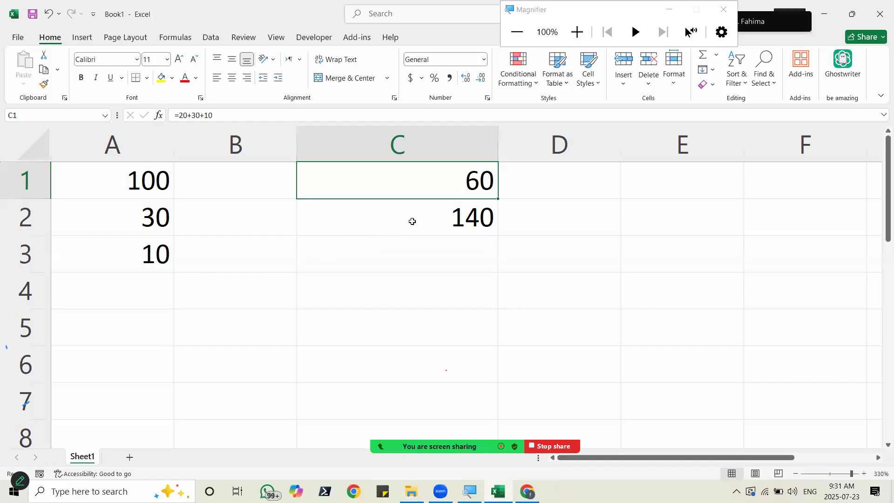
Turn on Show Formulas and narrow column C to read =20+30+10 and =A1+A2+A3.
{"action": "left_click", "coordinate": [211, 39]}
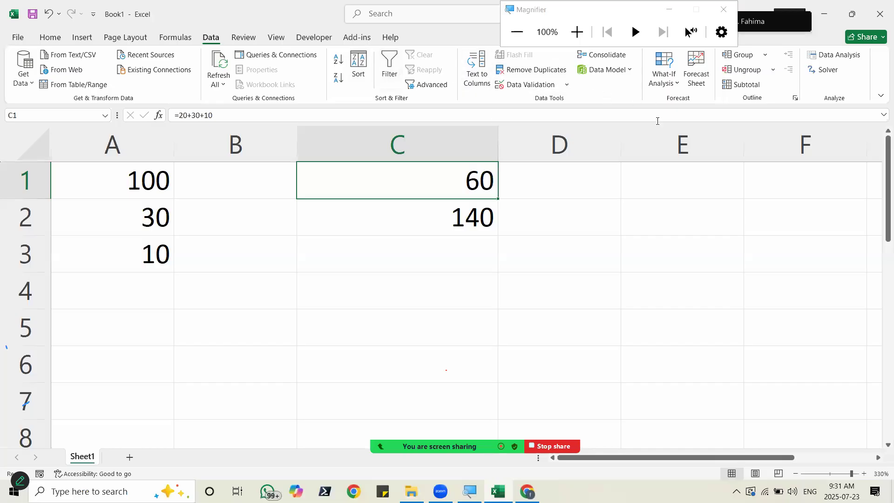
{"action": "left_click", "coordinate": [179, 39]}
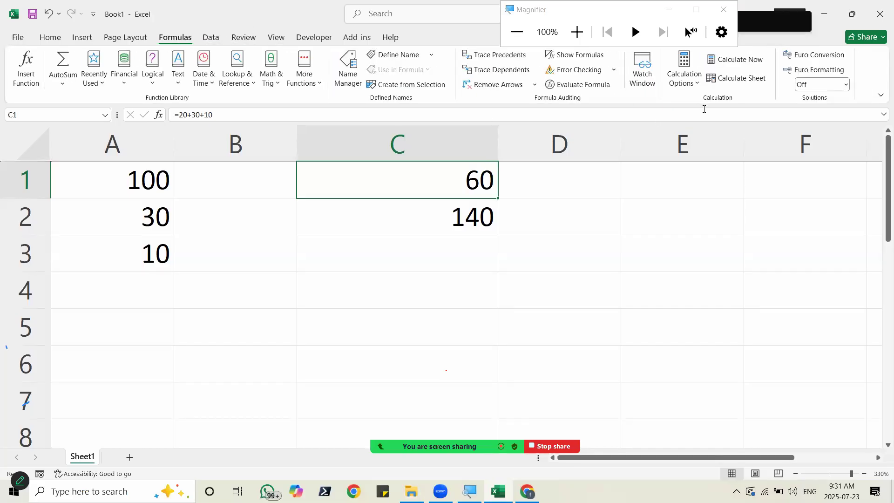
{"action": "left_click", "coordinate": [577, 54]}
{"action": "left_click", "coordinate": [549, 147]}
{"action": "left_click_drag", "start_coordinate": [543, 144], "coordinate": [432, 144]}
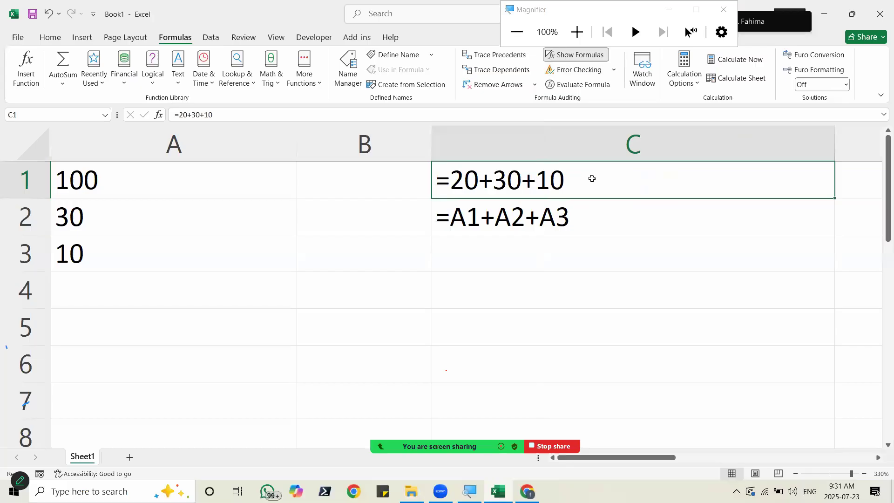
{"action": "left_click", "coordinate": [496, 214]}
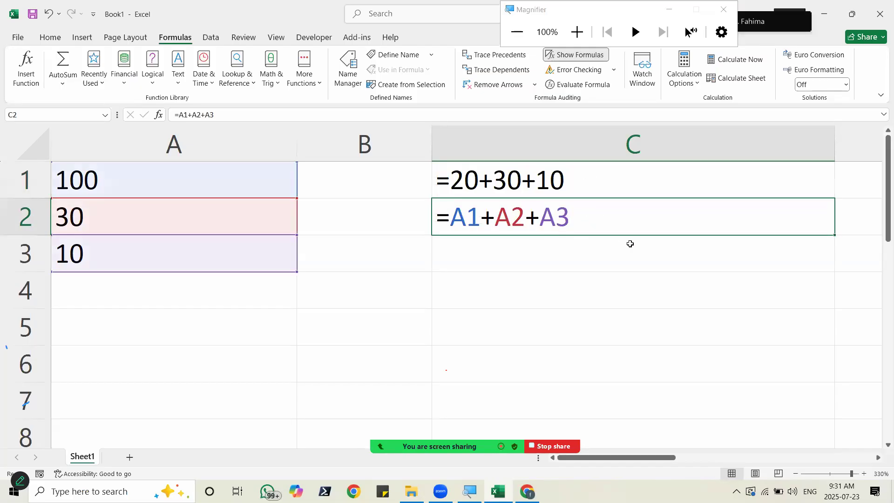
Clear the existing formulas from C2 and C1.
{"action": "key", "text": "BackSpace"}
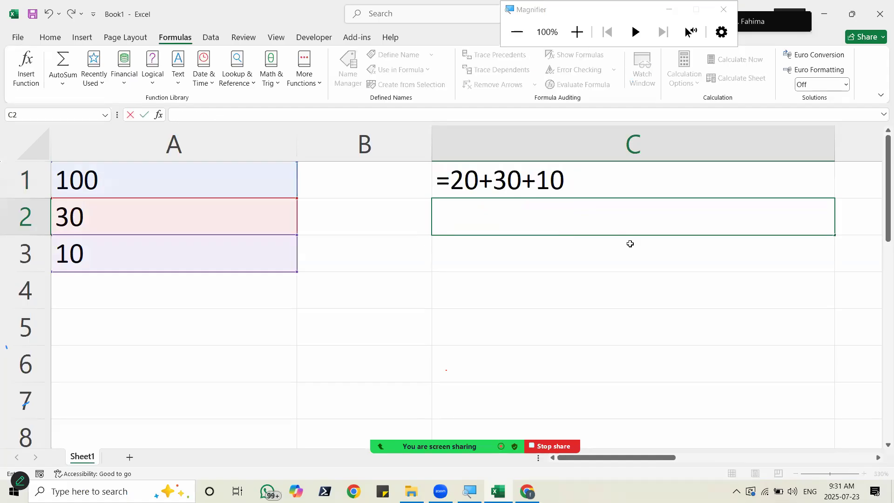
{"action": "double_click", "coordinate": [554, 182]}
{"action": "key", "text": "Escape"}
{"action": "key", "text": "BackSpace"}
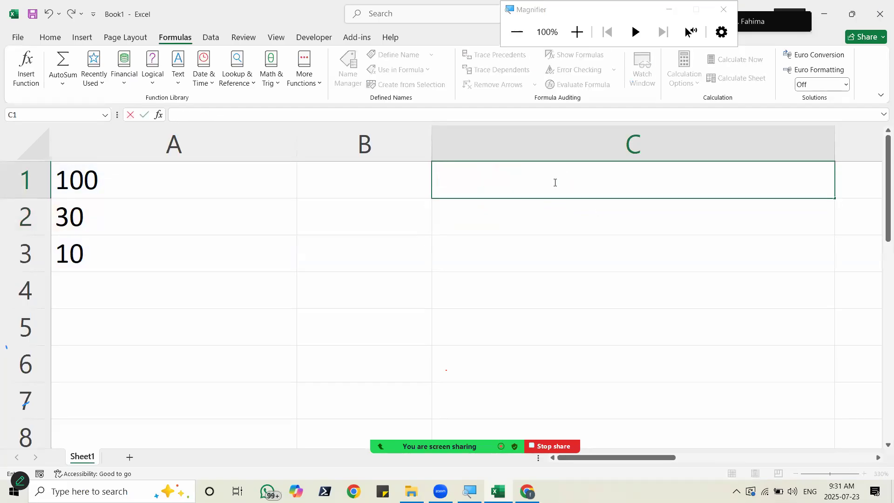
{"action": "left_click", "coordinate": [358, 170]}
Enter =SUM(A1:A3) in C1 to get 140, and turn Show Formulas off.
{"action": "left_click", "coordinate": [466, 171]}
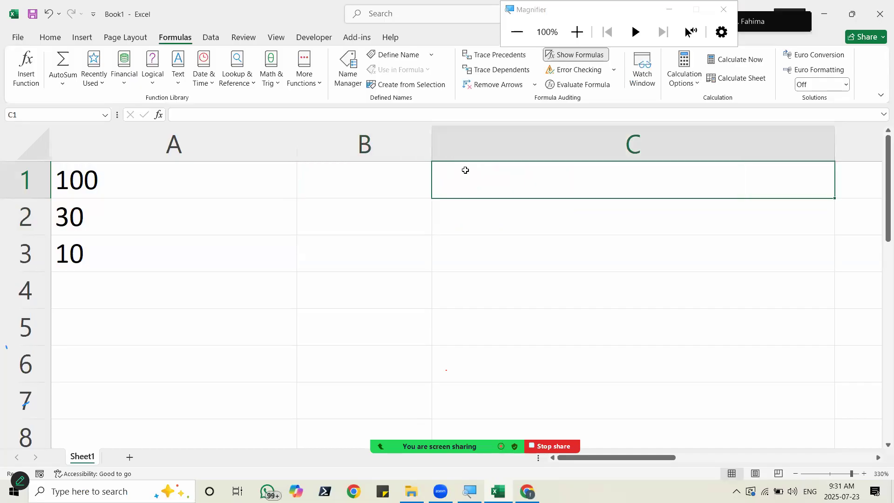
{"action": "type", "text": "="}
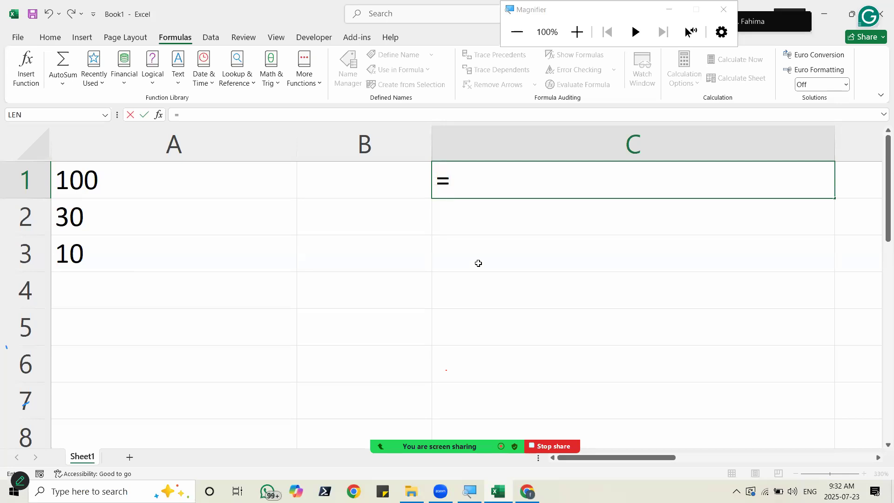
{"action": "type", "text": "sum"}
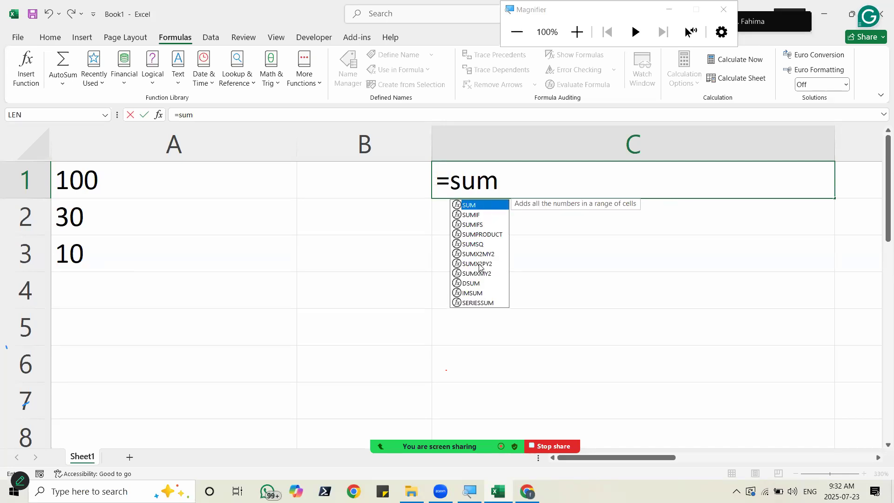
{"action": "key", "text": "Tab"}
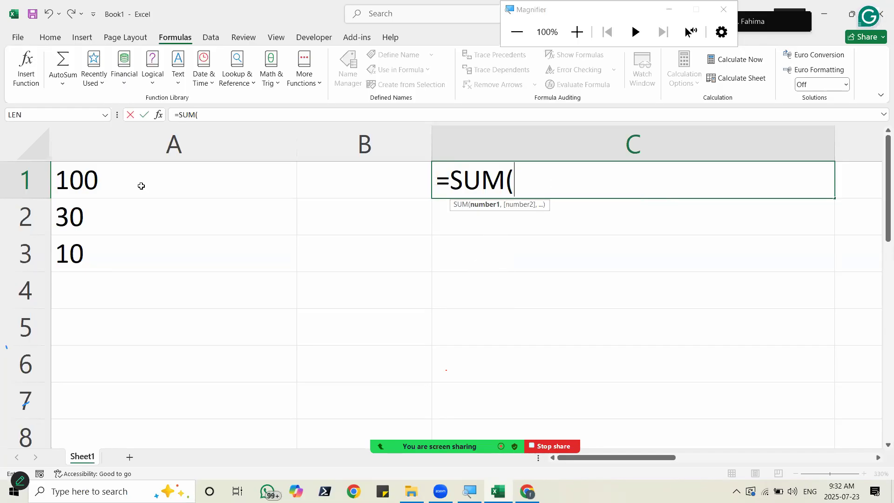
{"action": "left_click_drag", "start_coordinate": [141, 186], "coordinate": [141, 245]}
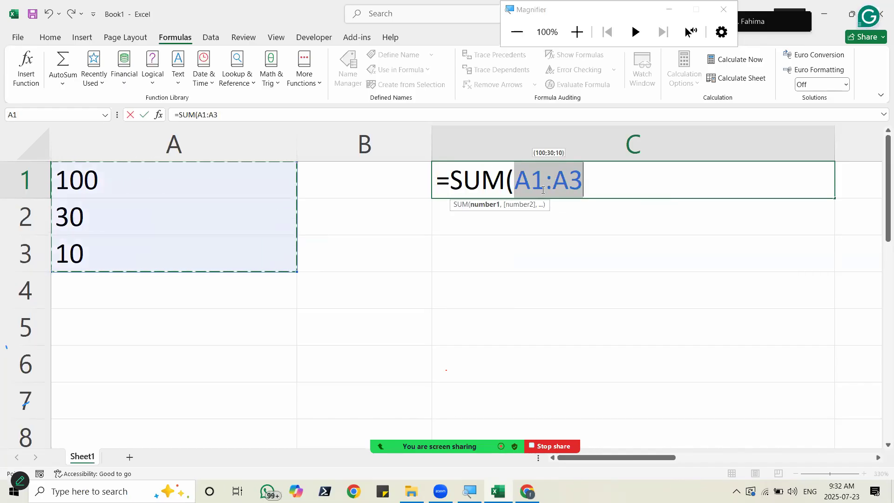
{"action": "left_click_drag", "start_coordinate": [552, 184], "coordinate": [549, 183]}
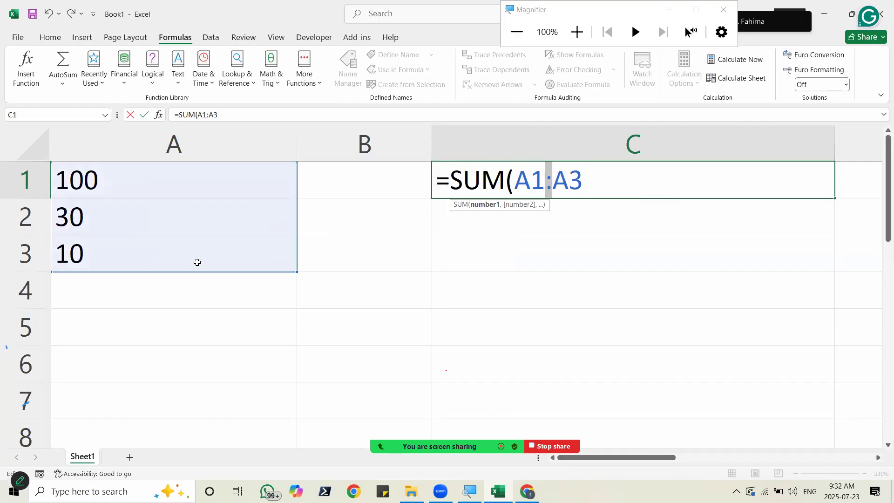
{"action": "type", "text": ")"}
{"action": "key", "text": "Return"}
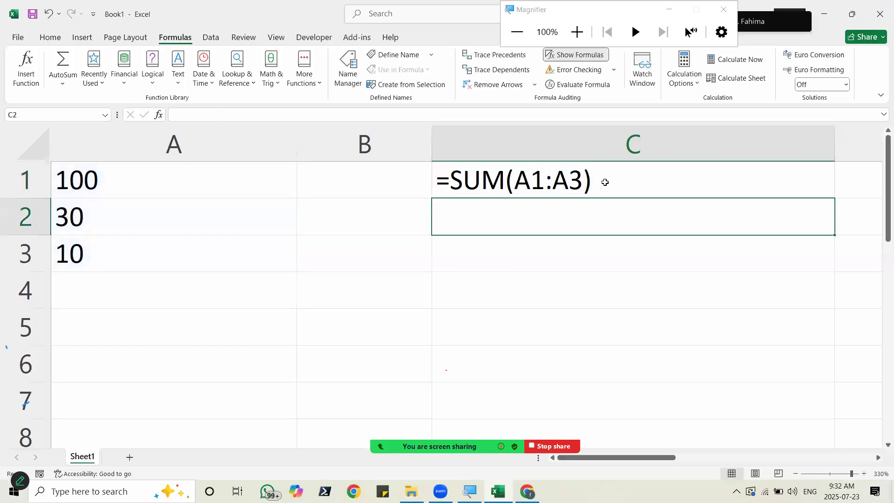
{"action": "left_click", "coordinate": [574, 55]}
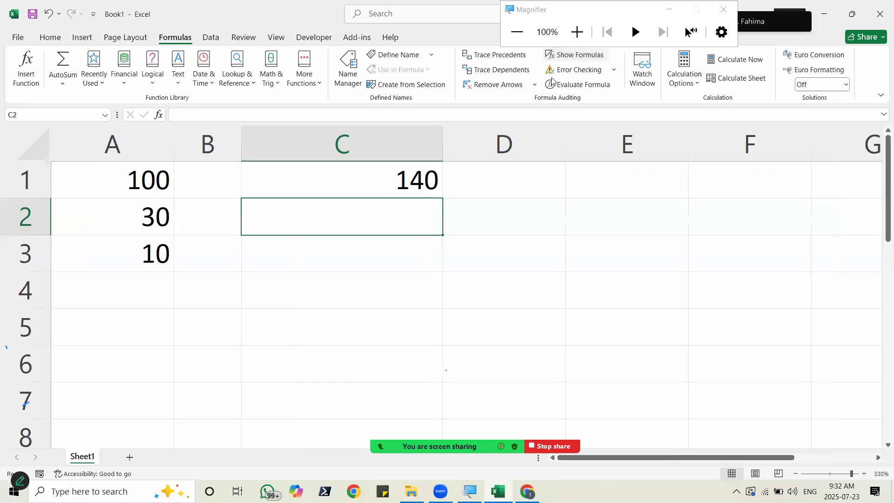
Enter =SUM(A1,A3) in C2 so it totals only A1 and A3 for 110.
{"action": "double_click", "coordinate": [399, 171]}
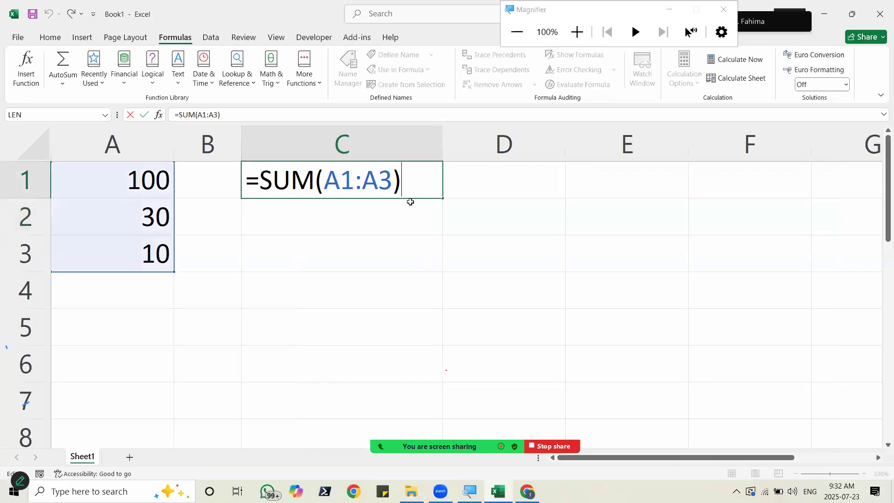
{"action": "left_click", "coordinate": [418, 215]}
{"action": "type", "text": "=s"}
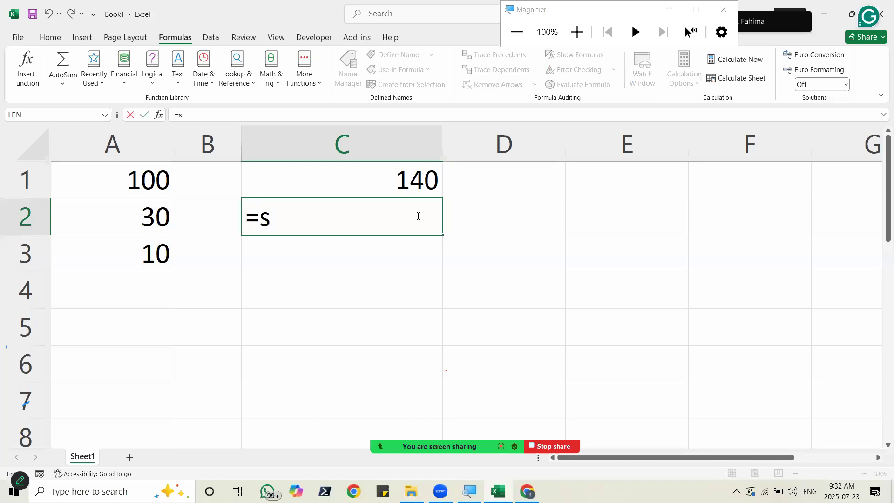
{"action": "type", "text": "um"}
{"action": "key", "text": "Tab"}
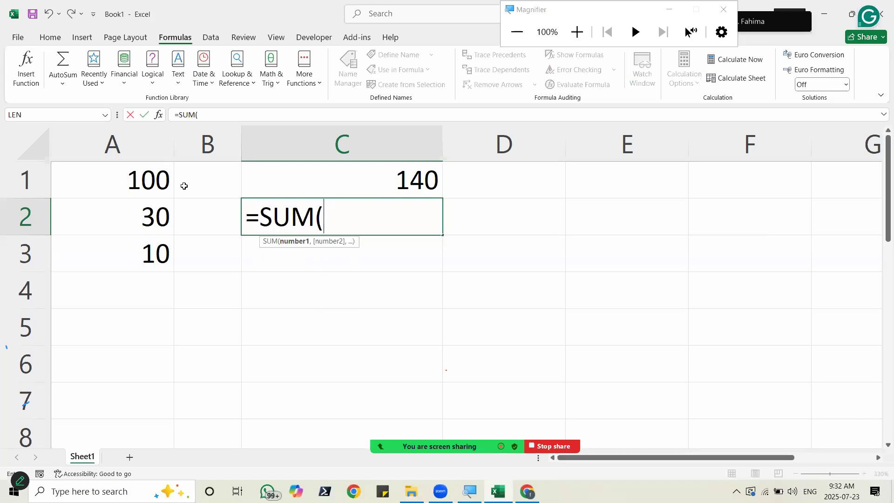
{"action": "left_click", "coordinate": [140, 184]}
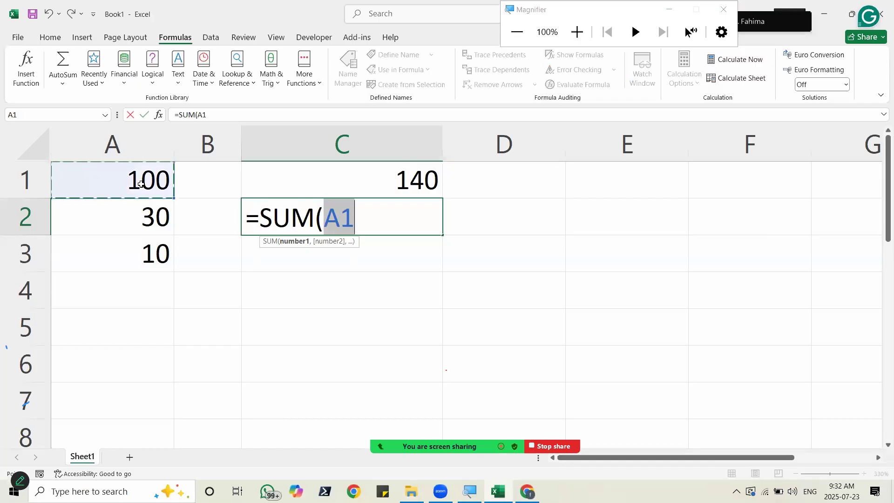
{"action": "type", "text": ","}
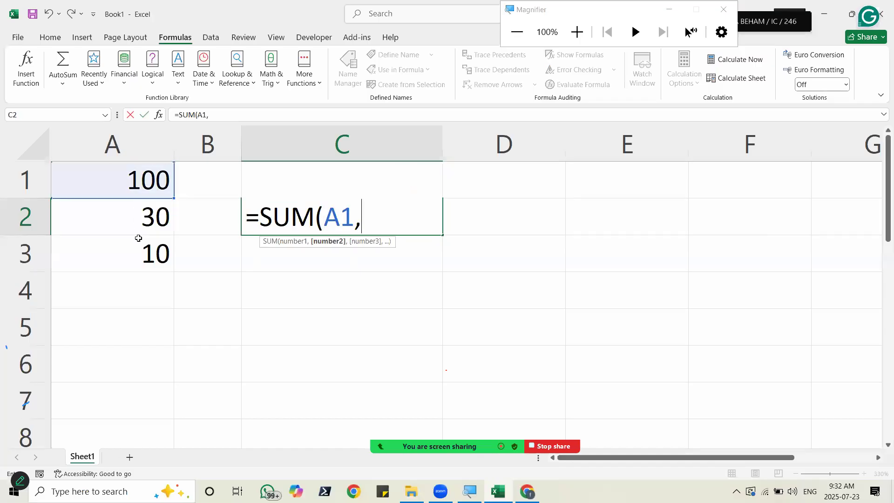
{"action": "left_click", "coordinate": [138, 250]}
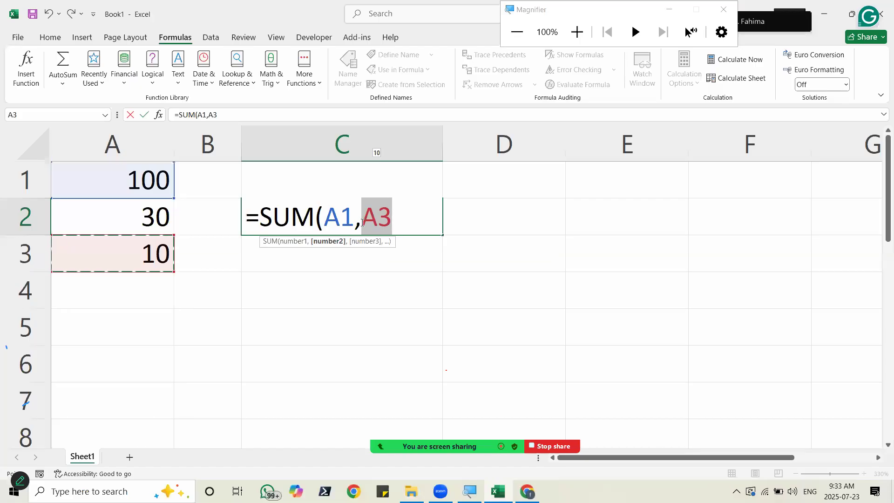
{"action": "left_click", "coordinate": [399, 222]}
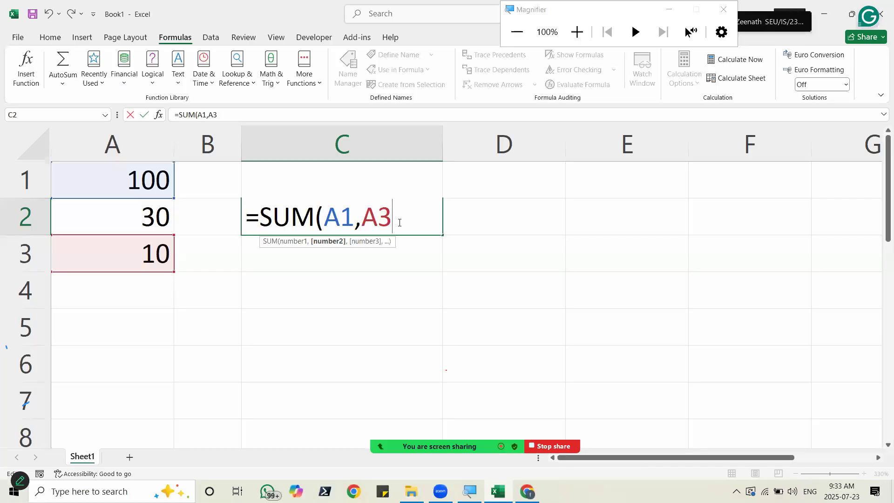
{"action": "type", "text": ")"}
{"action": "key", "text": "Return"}
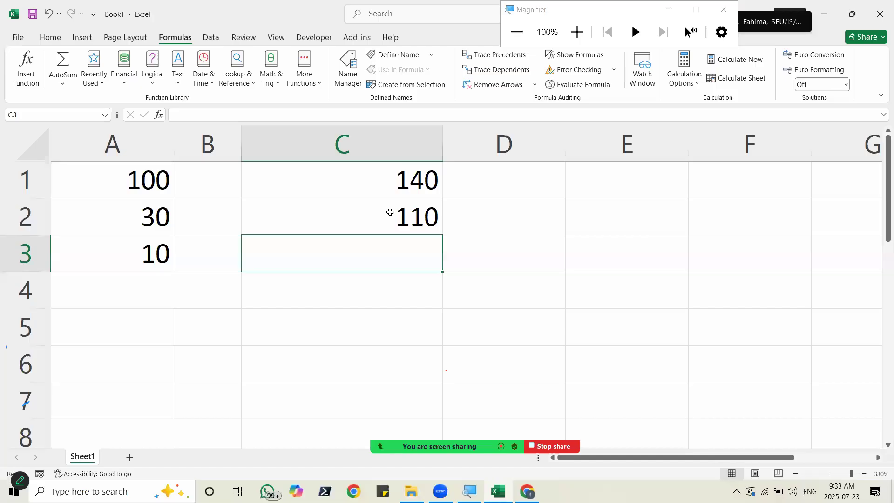
{"action": "left_click", "coordinate": [276, 179]}
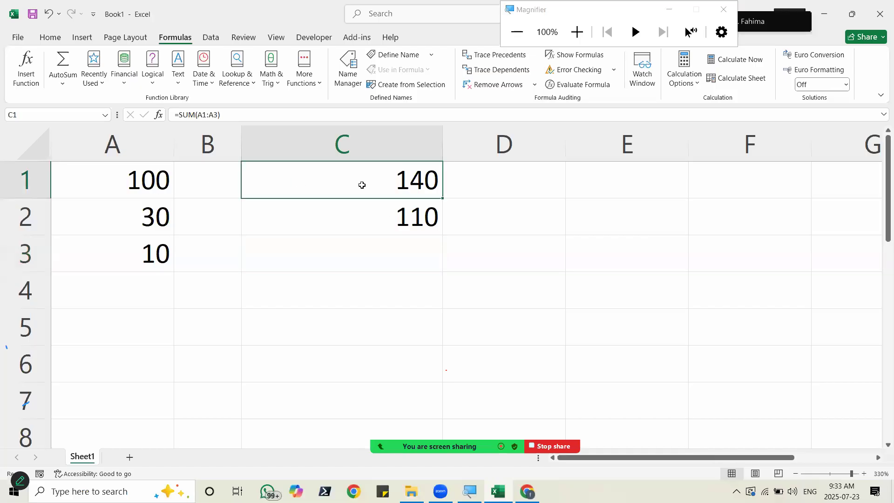
{"action": "double_click", "coordinate": [382, 185]}
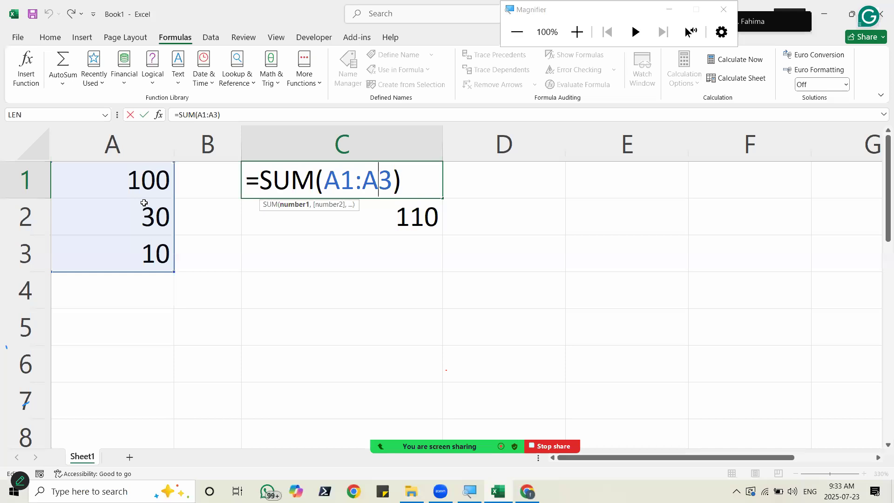
{"action": "double_click", "coordinate": [358, 186]}
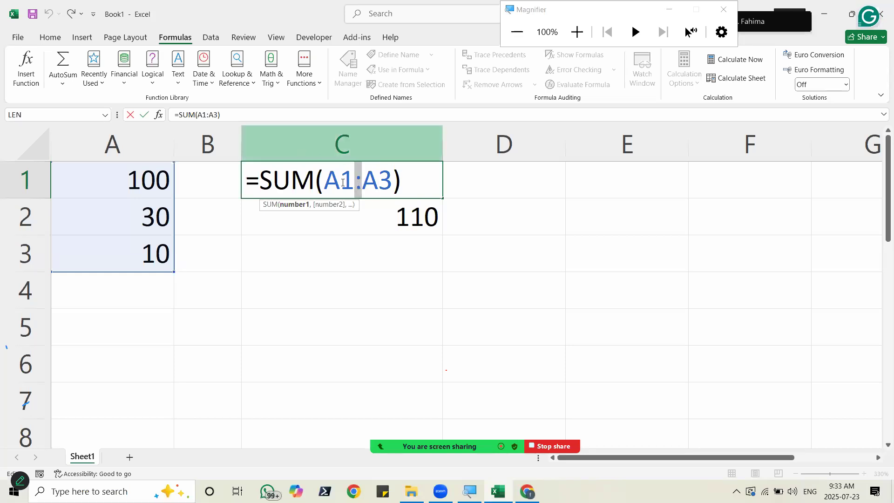
{"action": "left_click_drag", "start_coordinate": [400, 180], "coordinate": [320, 179]}
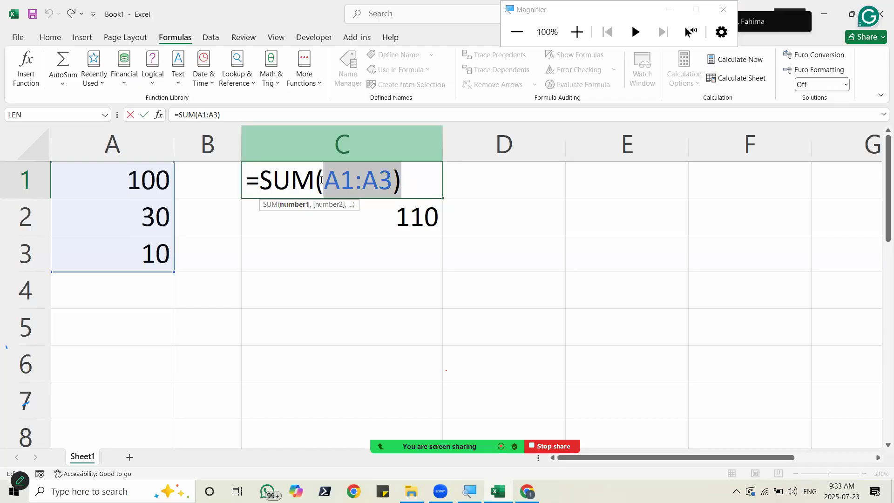
{"action": "key", "text": "Return"}
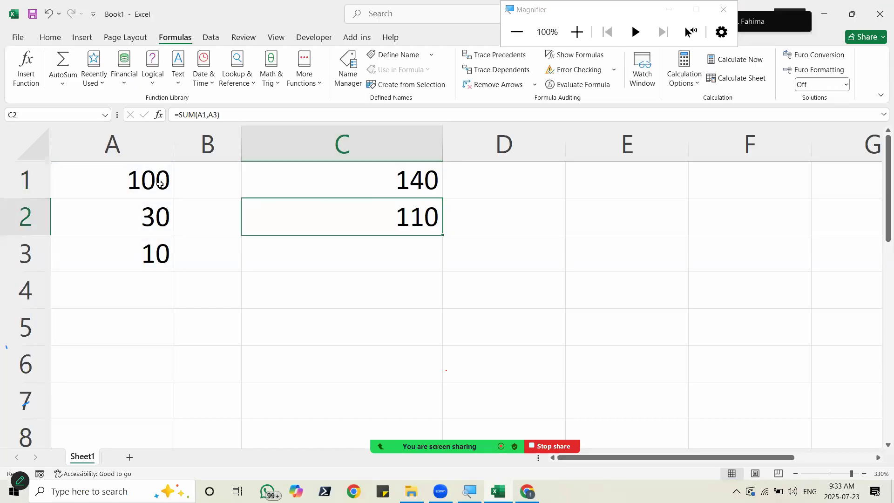
{"action": "double_click", "coordinate": [338, 225]}
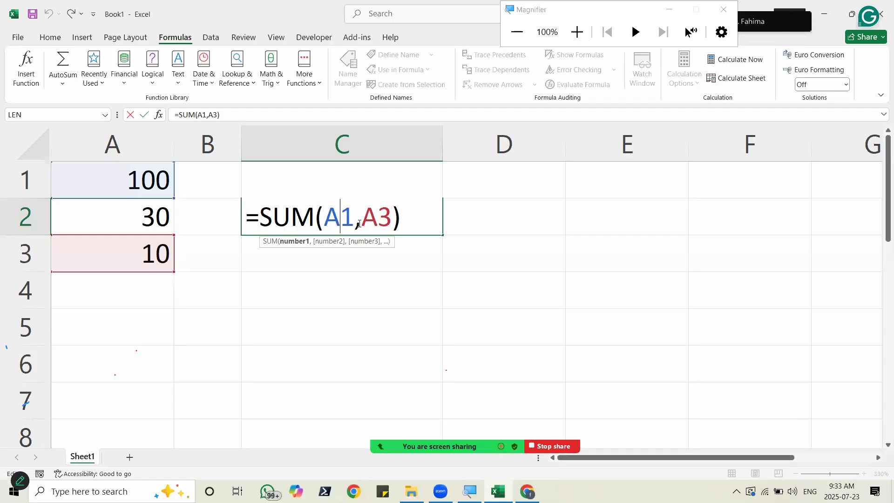
{"action": "left_click_drag", "start_coordinate": [361, 222], "coordinate": [354, 221]}
{"action": "key", "text": "Return"}
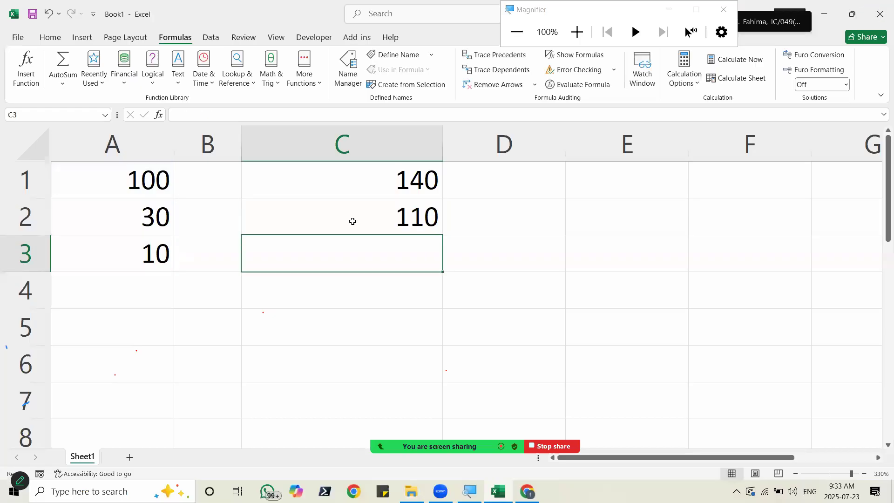
Clear the sample values and formulas from A1:C3 and widen column B.
{"action": "left_click_drag", "start_coordinate": [120, 182], "coordinate": [364, 274]}
{"action": "key", "text": "Delete"}
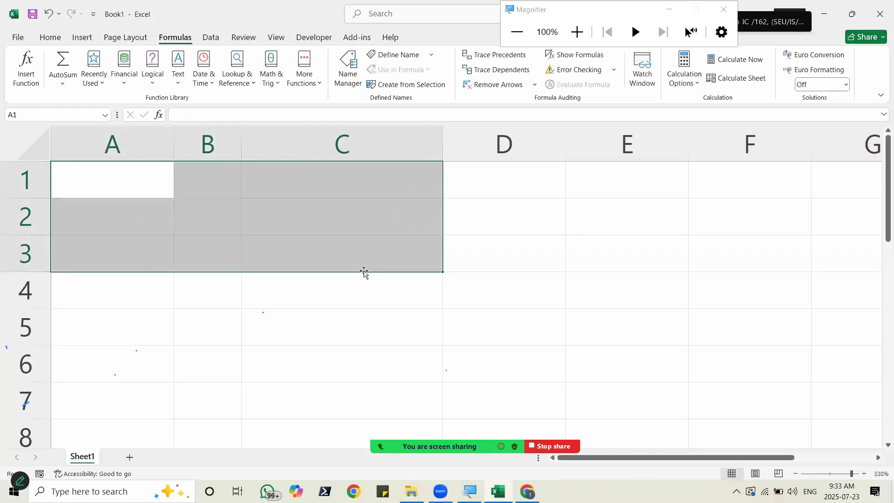
{"action": "left_click_drag", "start_coordinate": [245, 139], "coordinate": [306, 137]}
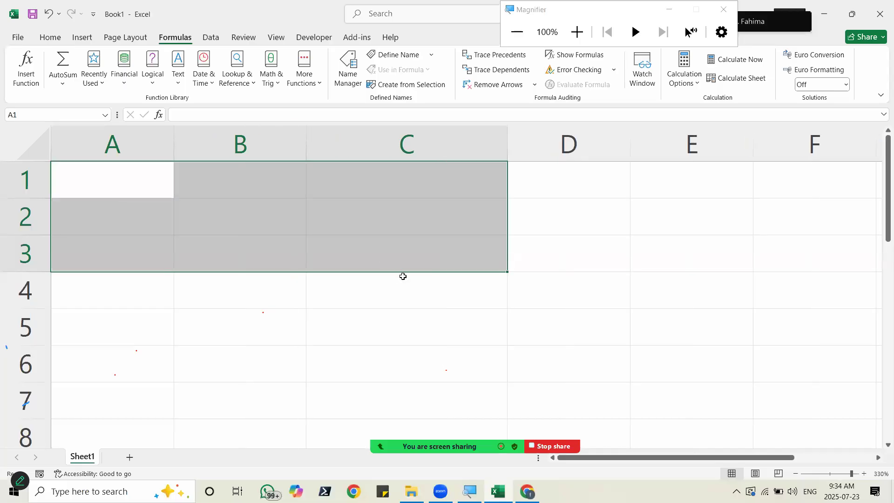
Attempt a plain + in A1, cancel it, and select A1:A7 on the Home ribbon.
{"action": "left_click", "coordinate": [98, 185]}
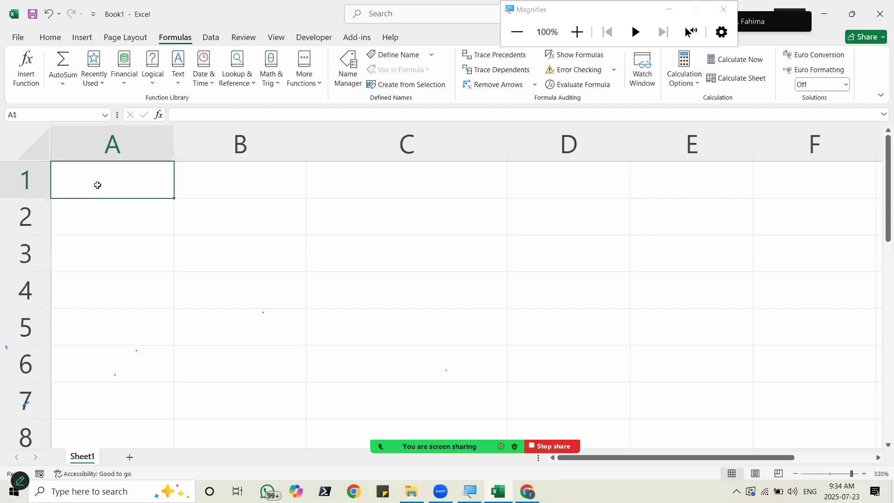
{"action": "type", "text": "+"}
{"action": "key", "text": "Down"}
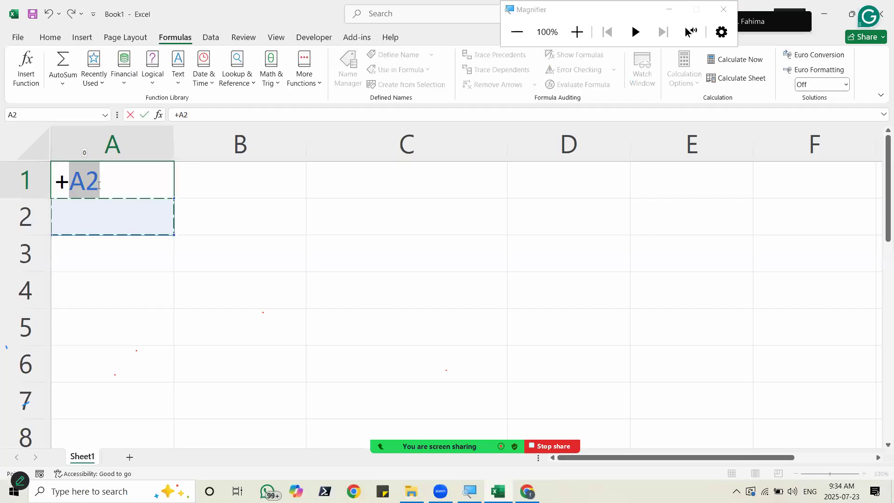
{"action": "key", "text": "BackSpace"}
{"action": "key", "text": "BackSpace"}
{"action": "key", "text": "BackSpace"}
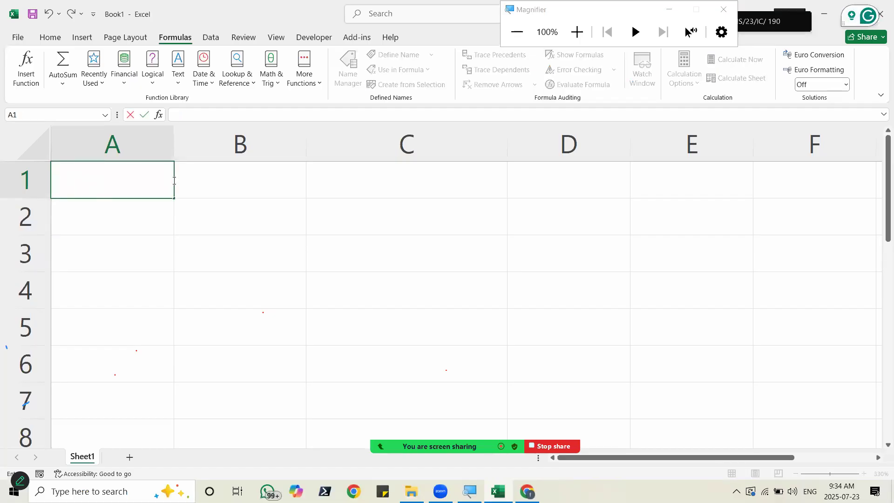
{"action": "key", "text": "Escape"}
{"action": "left_click", "coordinate": [149, 249]}
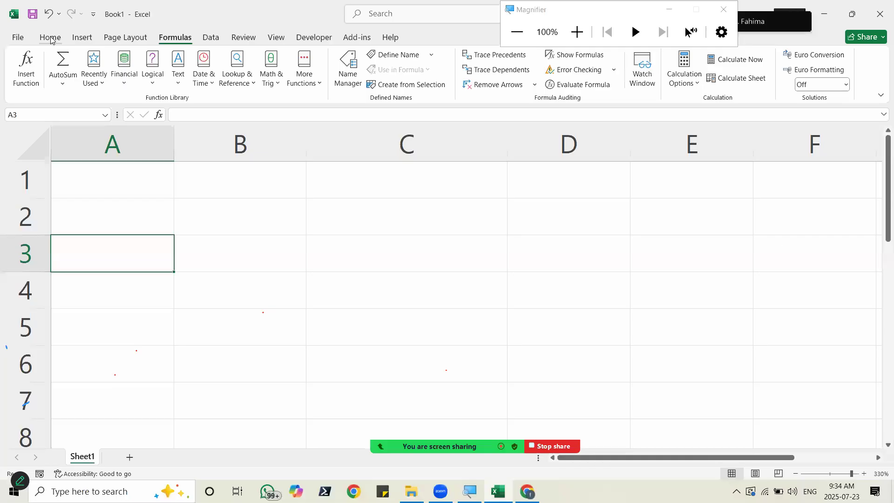
{"action": "left_click", "coordinate": [54, 39]}
{"action": "left_click_drag", "start_coordinate": [136, 191], "coordinate": [132, 406]}
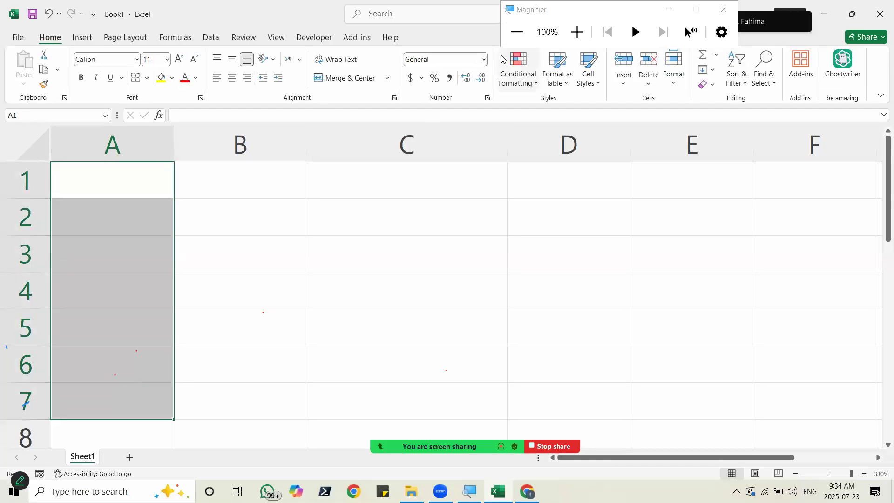
Apply the Text number format to A1:A7.
{"action": "left_click", "coordinate": [484, 59]}
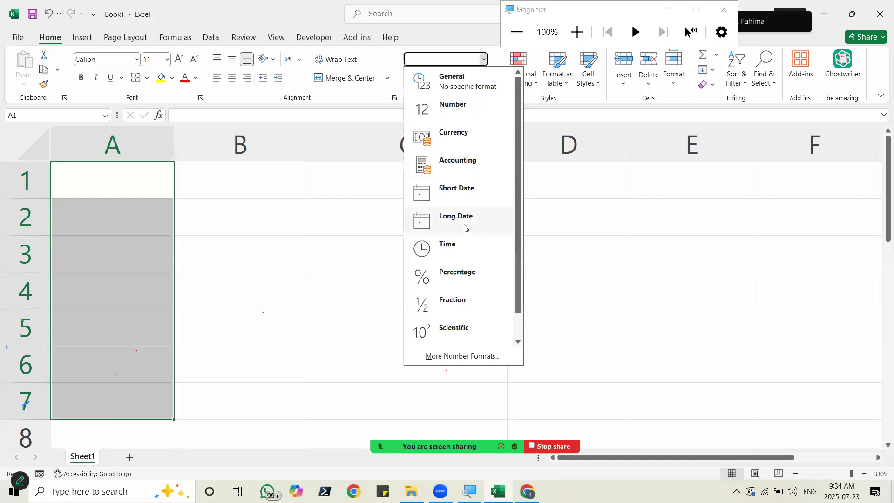
{"action": "scroll", "coordinate": [465, 228], "scroll_direction": "down", "scroll_amount": 1}
{"action": "left_click", "coordinate": [435, 333]}
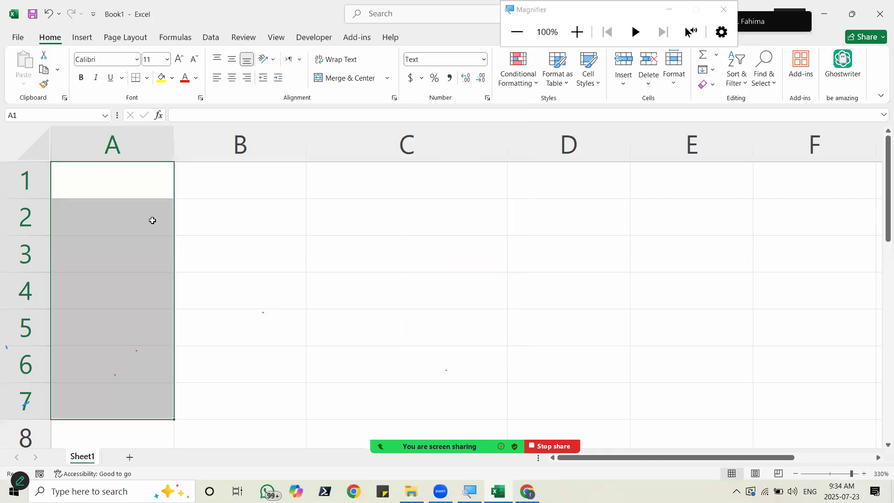
Enter a literal + sign in A1 as text.
{"action": "left_click", "coordinate": [110, 195]}
{"action": "type", "text": "="}
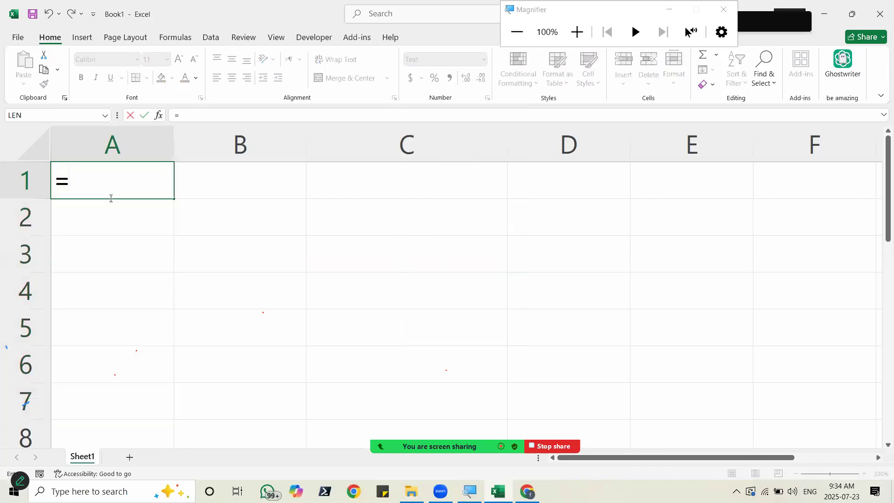
{"action": "key", "text": "Escape"}
{"action": "type", "text": "+"}
{"action": "key", "text": "Down"}
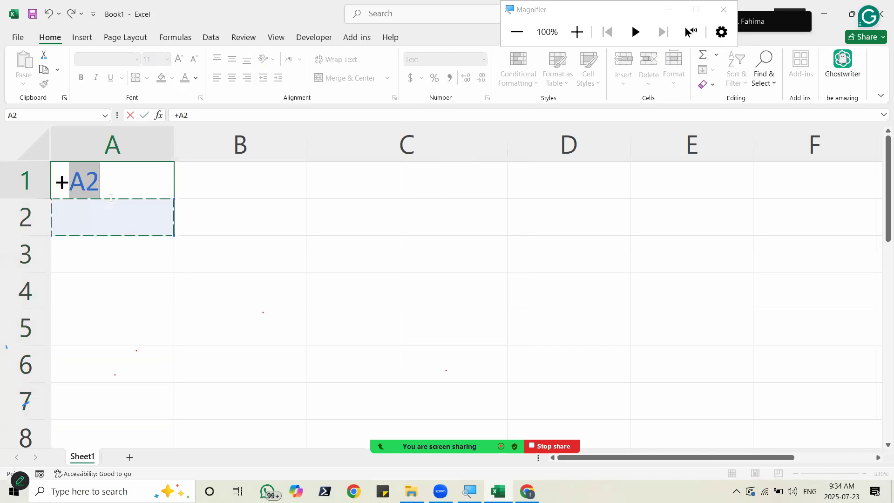
{"action": "key", "text": "BackSpace"}
{"action": "key", "text": "BackSpace"}
{"action": "key", "text": "BackSpace"}
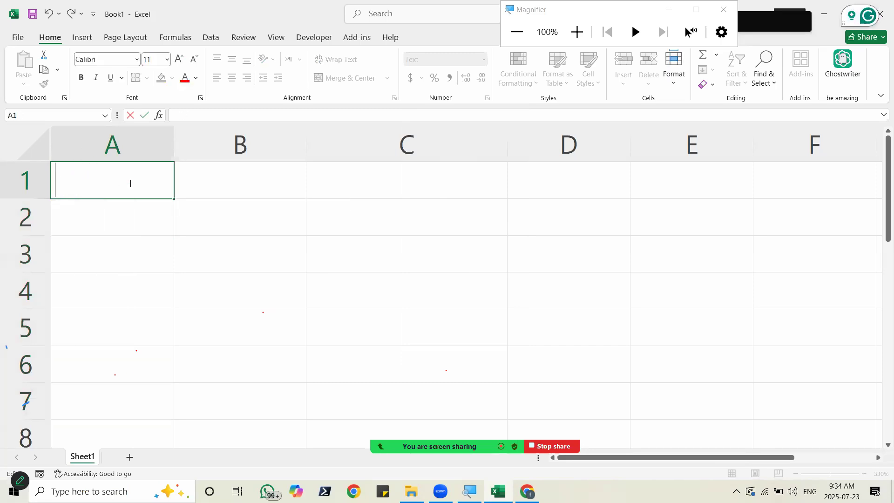
{"action": "type", "text": "+"}
{"action": "key", "text": "Return"}
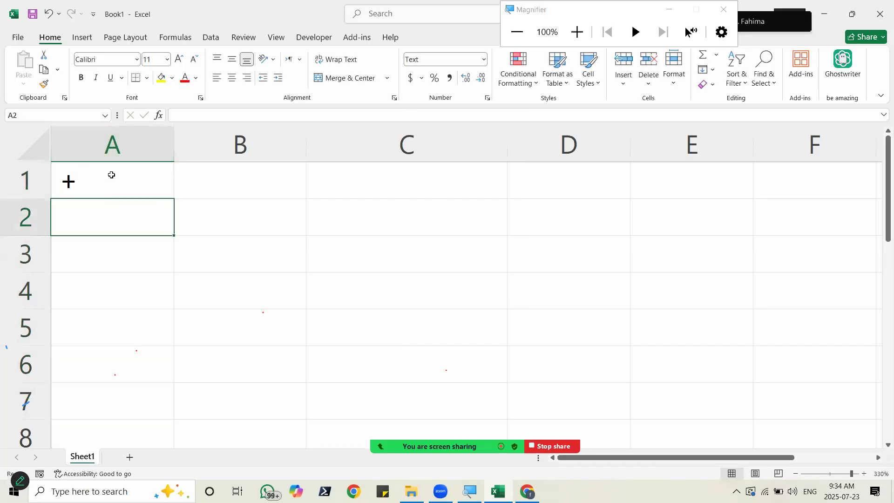
Label B1 'addition' and enter - and * in A2 and A3.
{"action": "left_click", "coordinate": [194, 191]}
{"action": "type", "text": "add"}
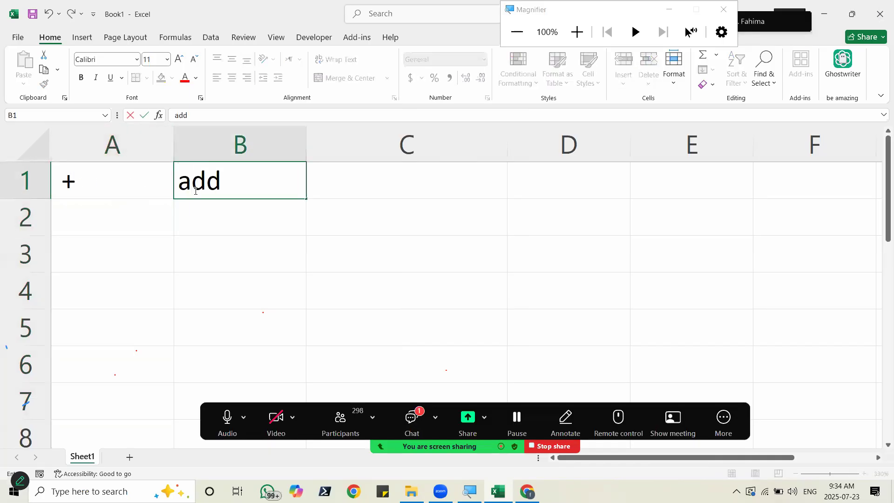
{"action": "type", "text": "ition"}
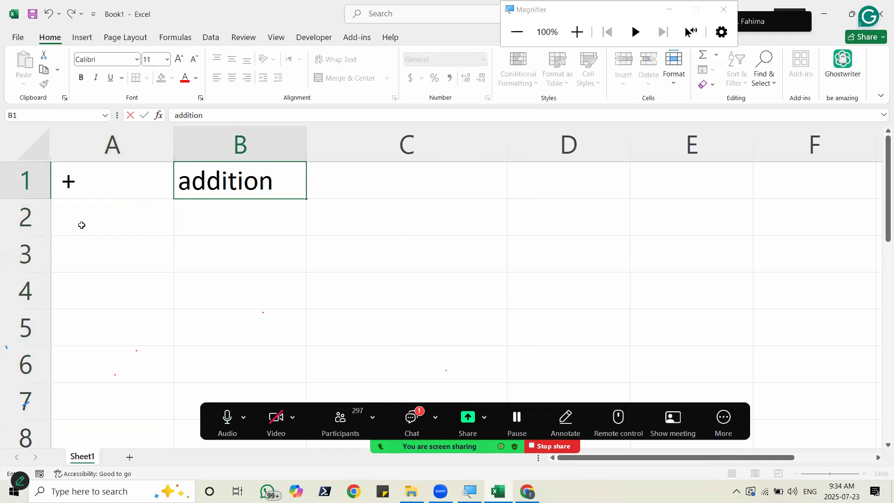
{"action": "left_click", "coordinate": [82, 225]}
{"action": "type", "text": "-"}
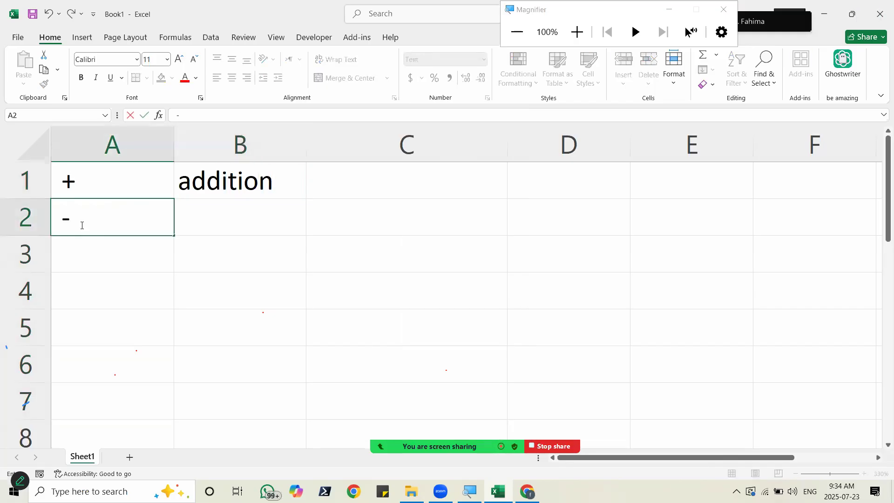
{"action": "key", "text": "Return"}
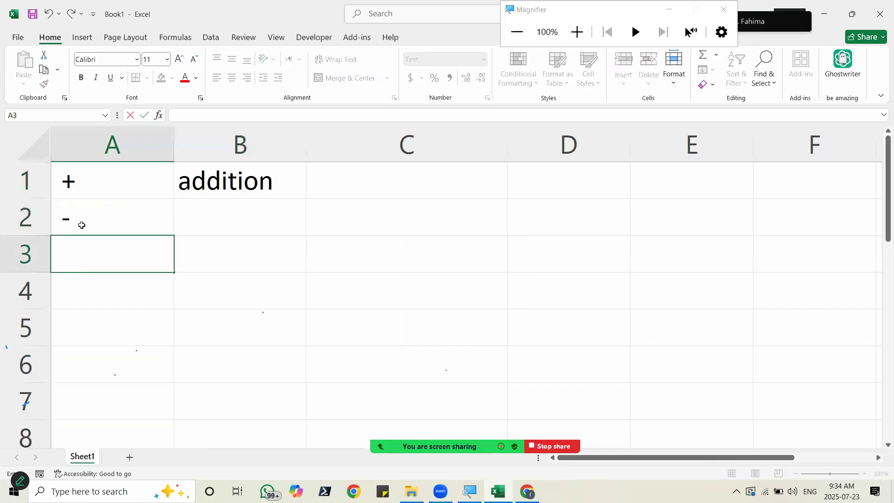
{"action": "type", "text": "*"}
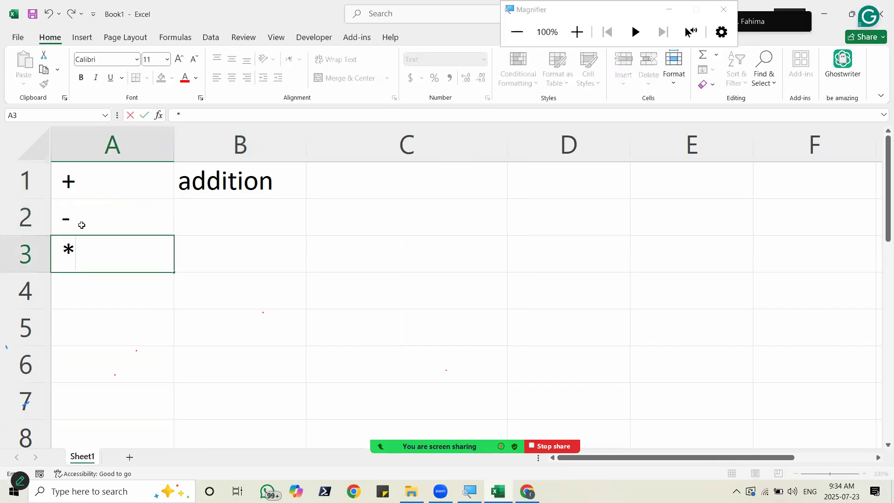
{"action": "key", "text": "Return"}
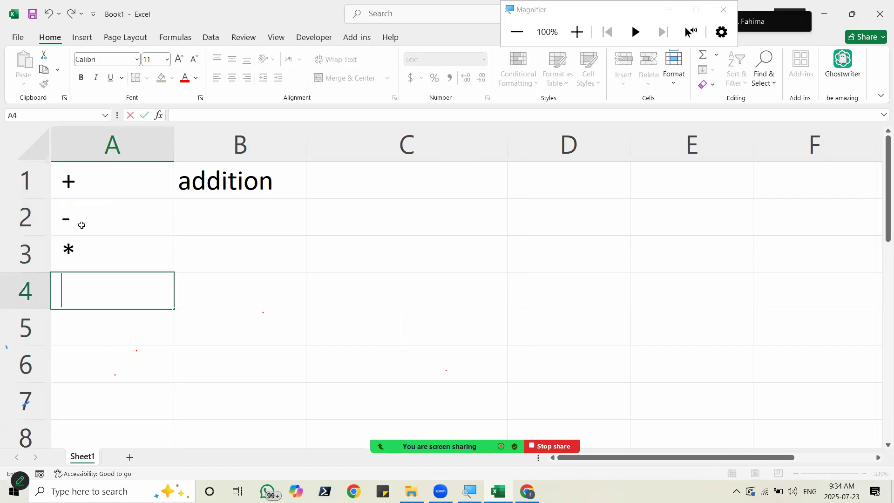
Enter / in A4, label B3 'multiplication' and B4 'division', and put ^ in A5.
{"action": "type", "text": "/"}
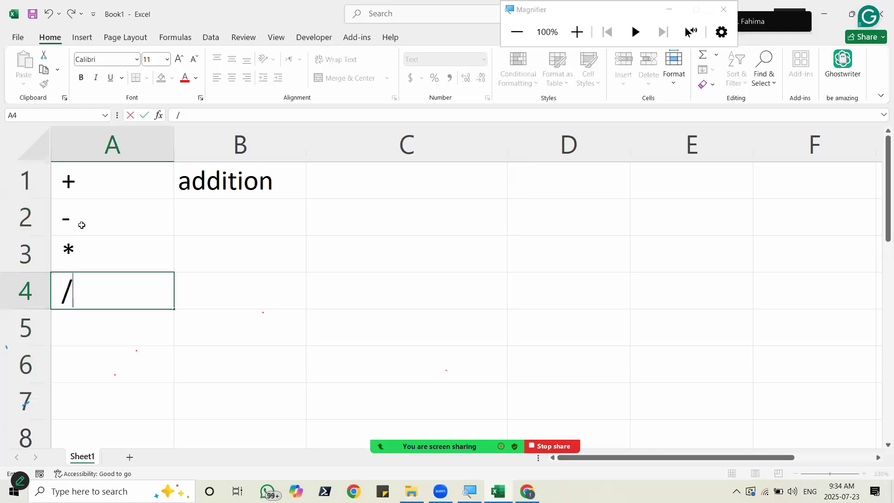
{"action": "left_click", "coordinate": [223, 252]}
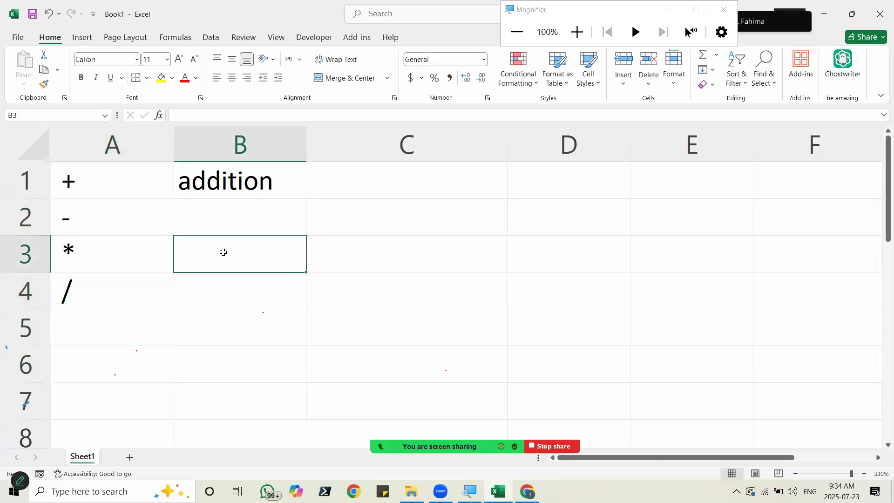
{"action": "type", "text": "multi"}
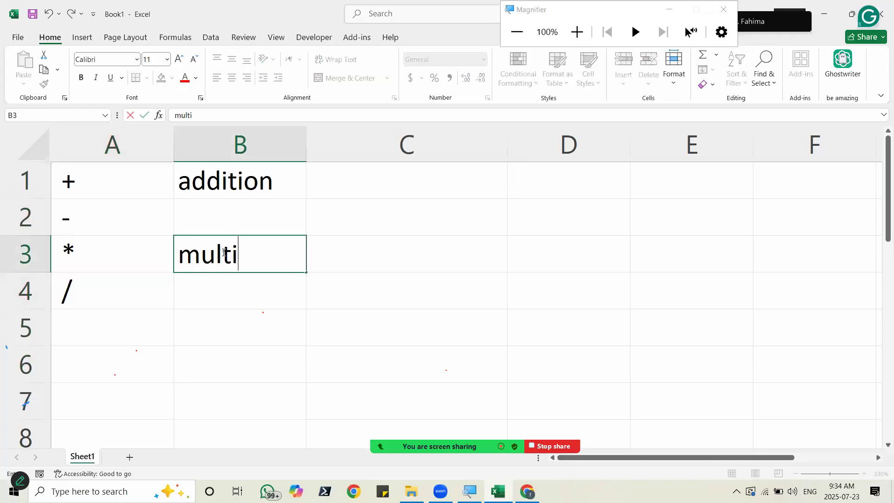
{"action": "type", "text": "plication"}
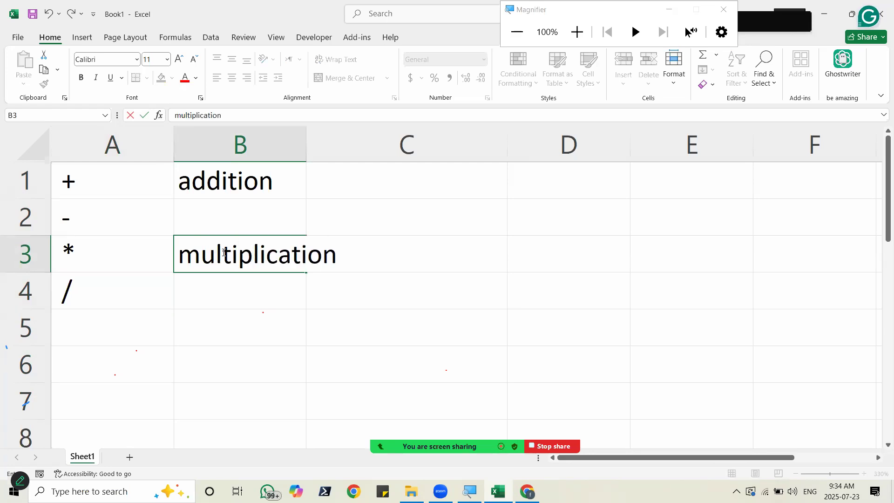
{"action": "left_click", "coordinate": [207, 299]}
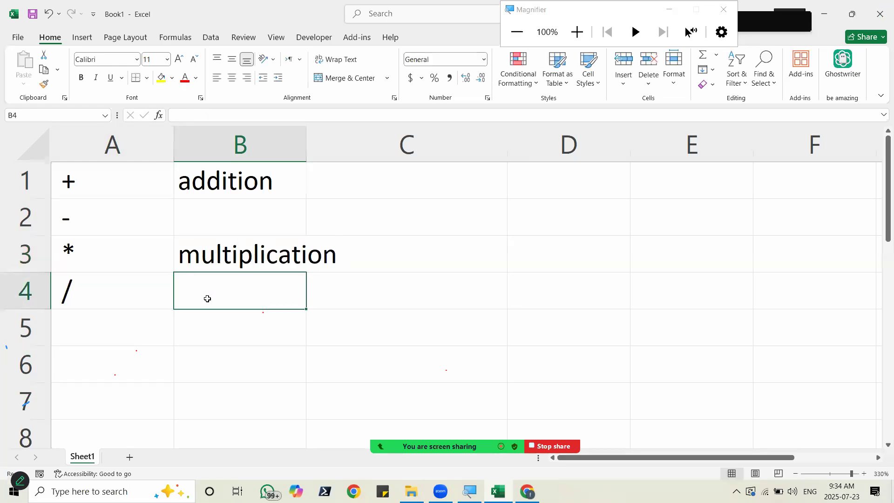
{"action": "type", "text": "division"}
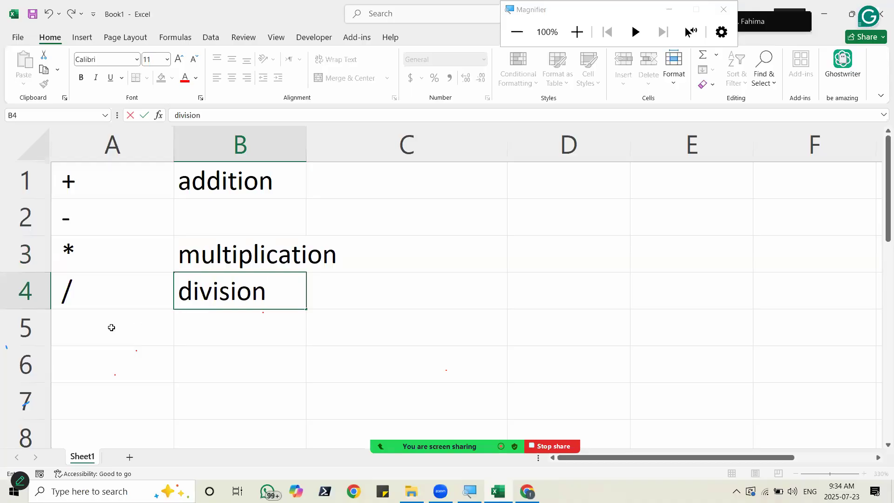
{"action": "left_click", "coordinate": [107, 328]}
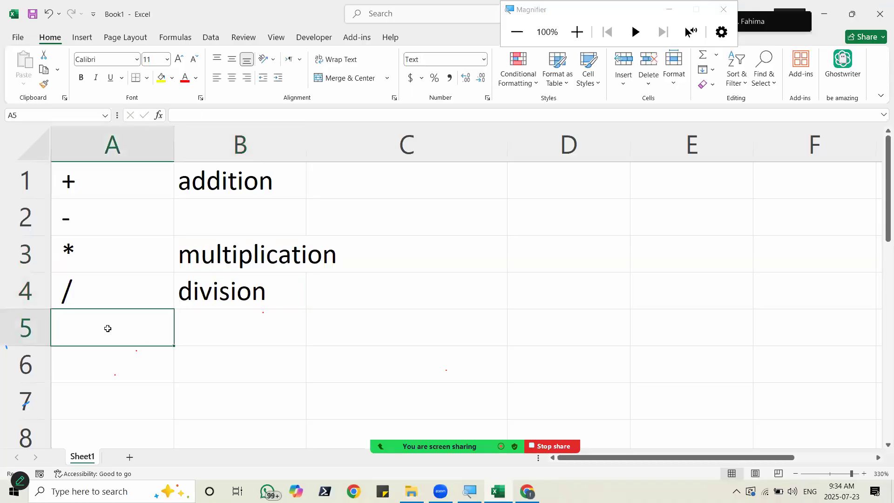
{"action": "double_click", "coordinate": [108, 328]}
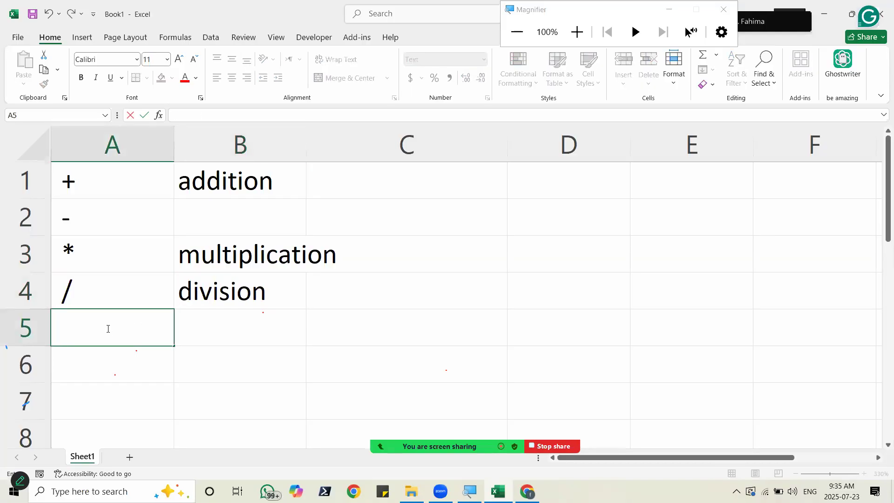
{"action": "type", "text": "^"}
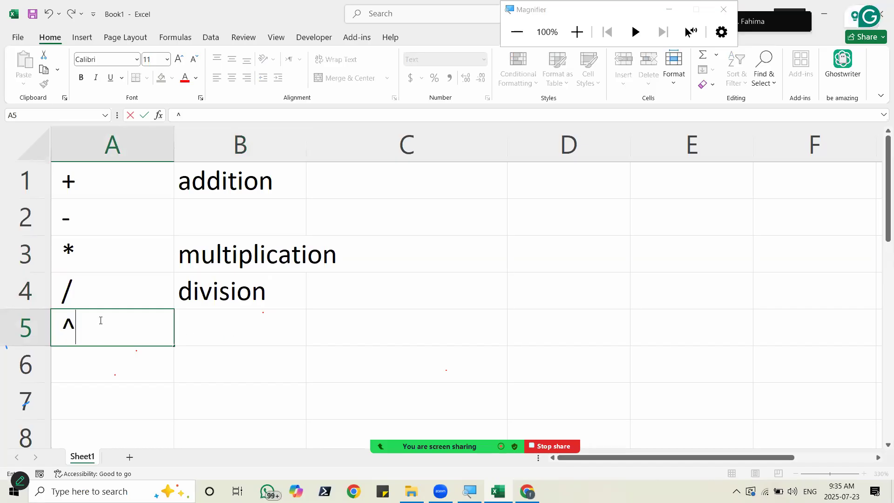
{"action": "left_click", "coordinate": [283, 320]}
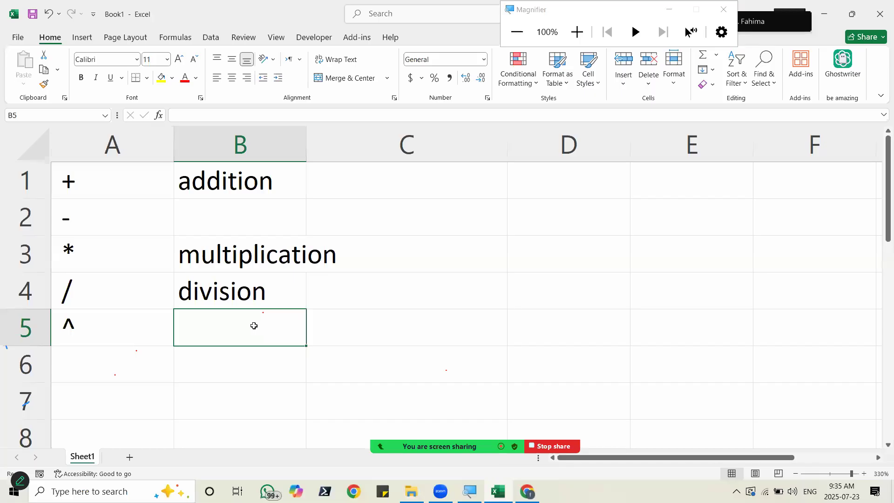
Fill row 5 with 2^3 in B5, 2x2x2 in C5, and =2^3 in D5 returning 8.
{"action": "type", "text": "2^3"}
{"action": "left_click", "coordinate": [412, 333]}
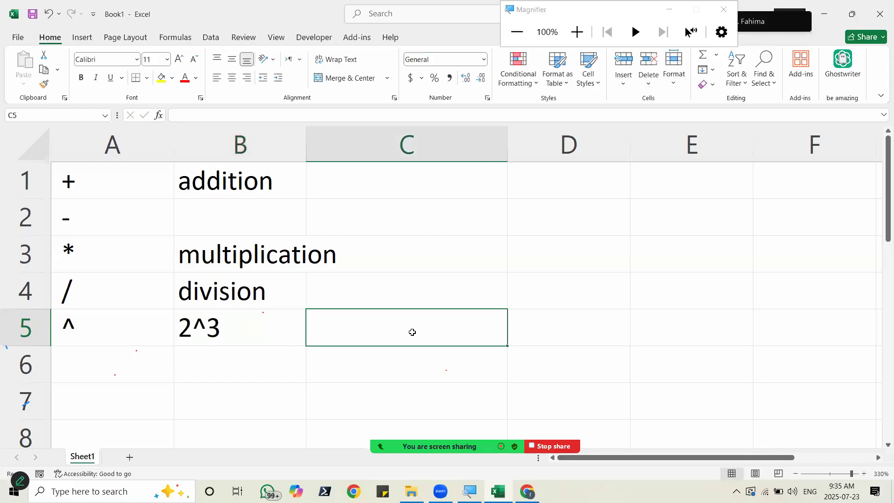
{"action": "type", "text": "2"}
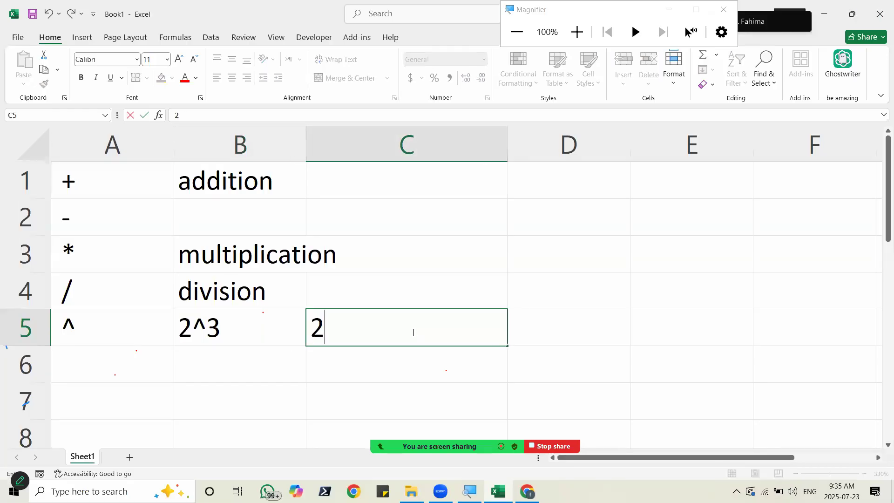
{"action": "type", "text": "x2x2"}
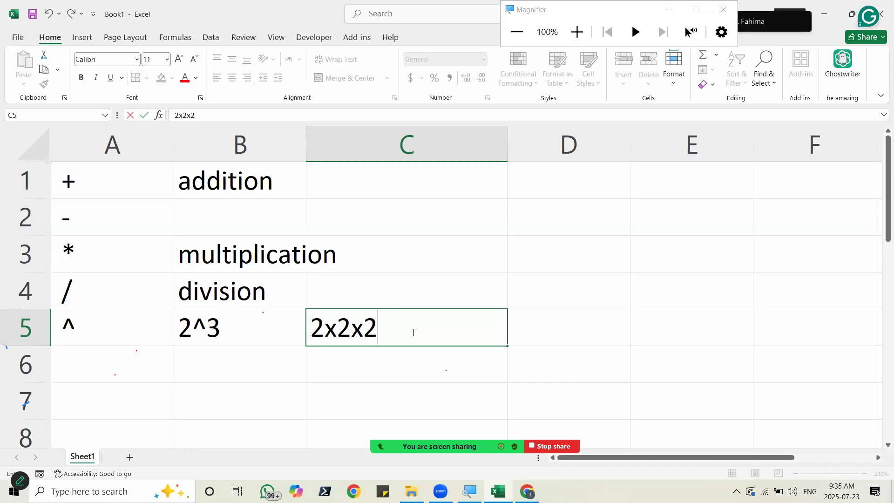
{"action": "left_click", "coordinate": [551, 322]}
{"action": "type", "text": "="}
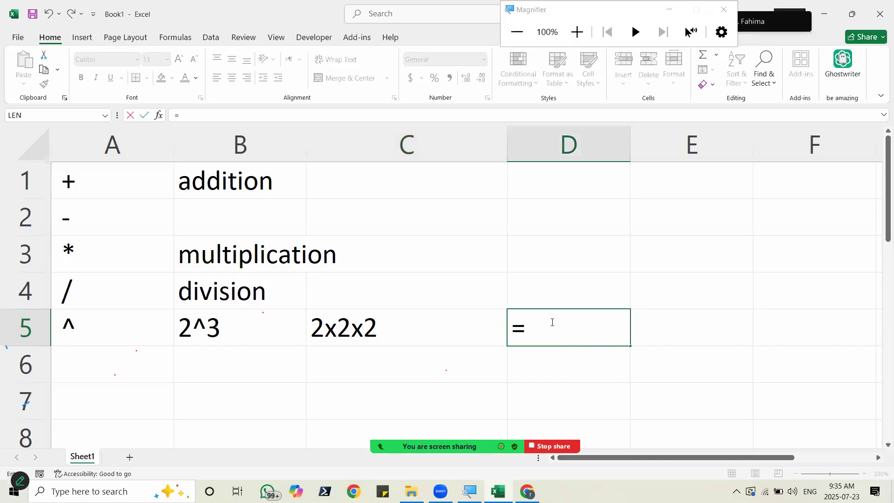
{"action": "type", "text": "2^"}
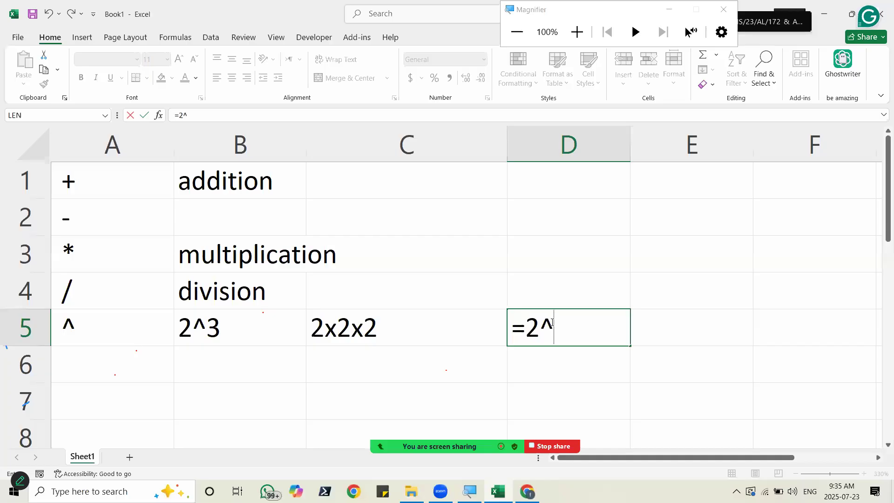
{"action": "type", "text": "3"}
{"action": "key", "text": "Return"}
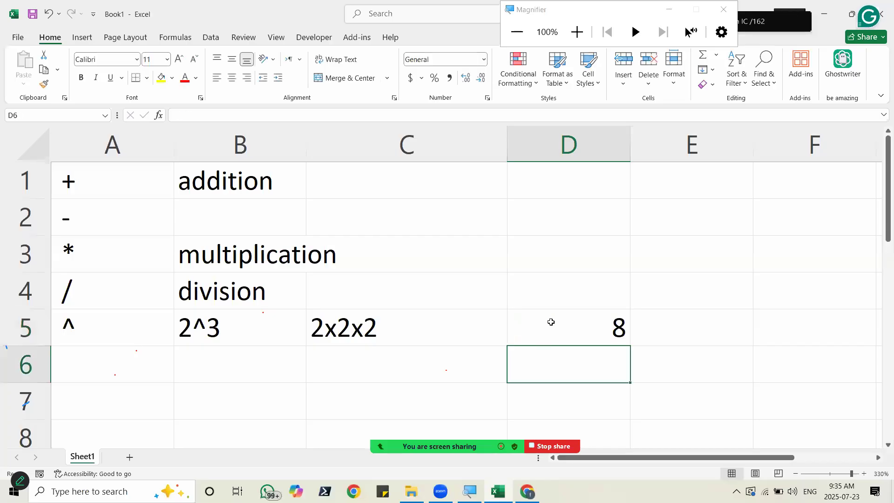
{"action": "left_click", "coordinate": [561, 320]}
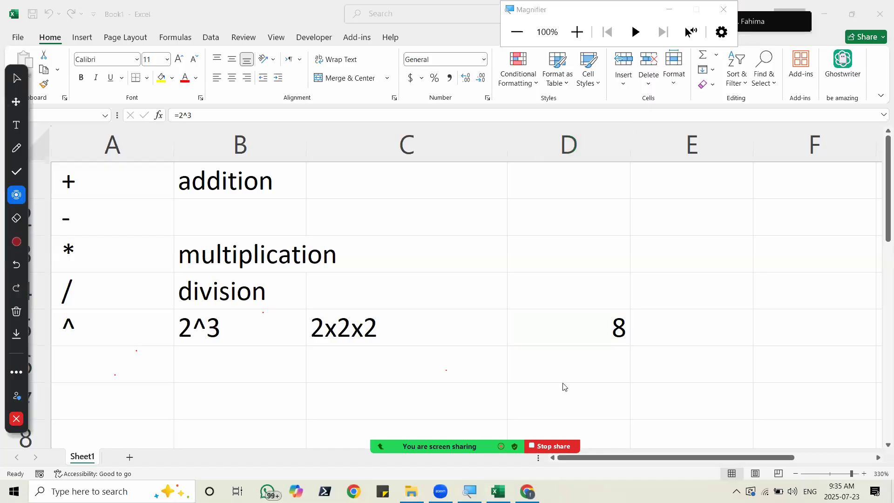
Handwrite 2³ = 2^3 in red over the sheet and circle the ^ in A5.
{"action": "mouse_move", "coordinate": [422, 240]}
{"action": "left_mouse_down"}
{"action": "mouse_move", "coordinate": [426, 270]}
{"action": "mouse_move", "coordinate": [461, 284]}
{"action": "left_mouse_up"}
{"action": "mouse_move", "coordinate": [451, 228]}
{"action": "left_mouse_down"}
{"action": "mouse_move", "coordinate": [465, 229]}
{"action": "mouse_move", "coordinate": [457, 245]}
{"action": "left_mouse_up"}
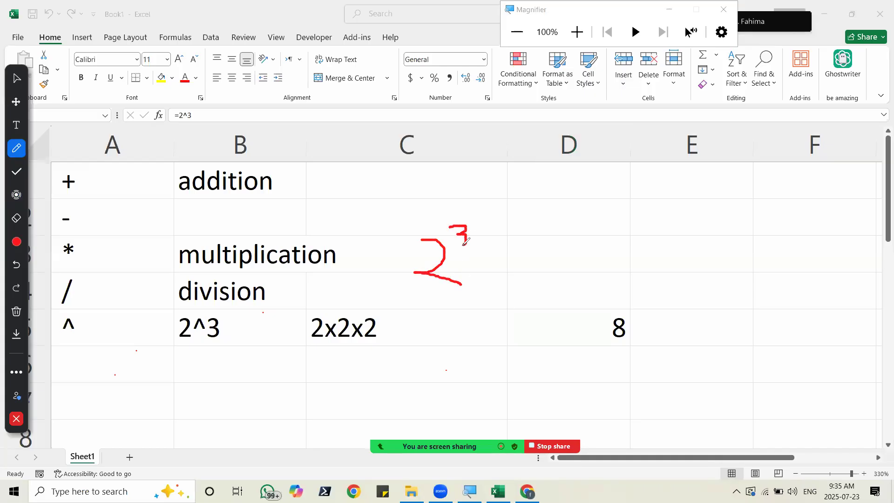
{"action": "mouse_move", "coordinate": [515, 260]}
{"action": "left_mouse_down"}
{"action": "mouse_move", "coordinate": [527, 273]}
{"action": "mouse_move", "coordinate": [519, 257]}
{"action": "mouse_move", "coordinate": [564, 254]}
{"action": "mouse_move", "coordinate": [549, 273]}
{"action": "mouse_move", "coordinate": [574, 268]}
{"action": "left_mouse_up"}
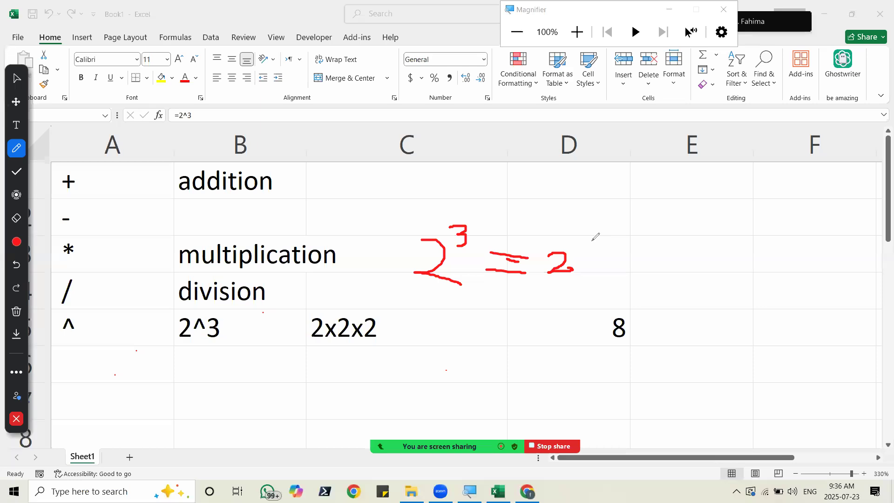
{"action": "mouse_move", "coordinate": [574, 244]}
{"action": "left_mouse_down"}
{"action": "mouse_move", "coordinate": [581, 236]}
{"action": "mouse_move", "coordinate": [624, 259]}
{"action": "mouse_move", "coordinate": [614, 269]}
{"action": "mouse_move", "coordinate": [628, 275]}
{"action": "mouse_move", "coordinate": [611, 286]}
{"action": "left_mouse_up"}
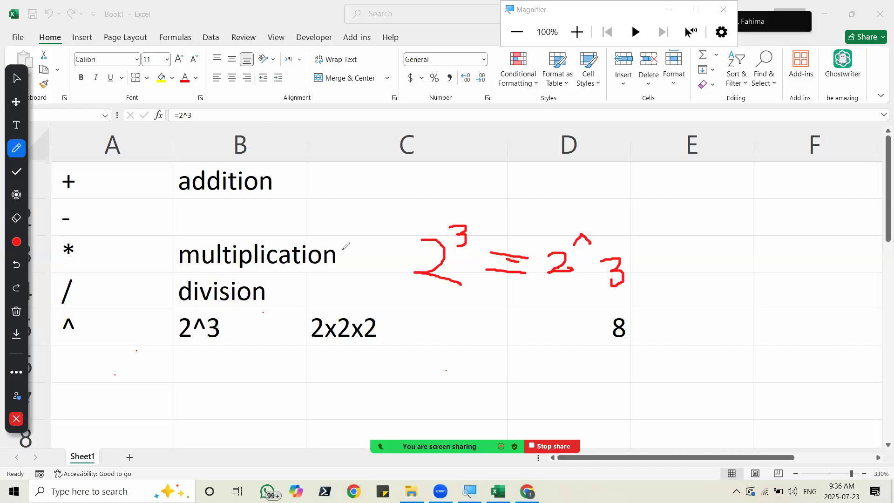
{"action": "mouse_move", "coordinate": [58, 317]}
{"action": "left_mouse_down"}
{"action": "mouse_move", "coordinate": [63, 342]}
{"action": "mouse_move", "coordinate": [98, 319]}
{"action": "mouse_move", "coordinate": [83, 305]}
{"action": "mouse_move", "coordinate": [65, 310]}
{"action": "left_mouse_up"}
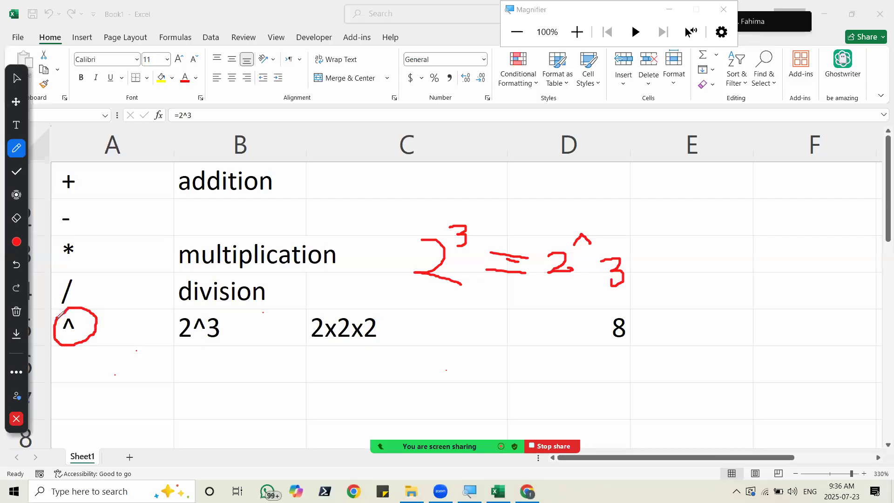
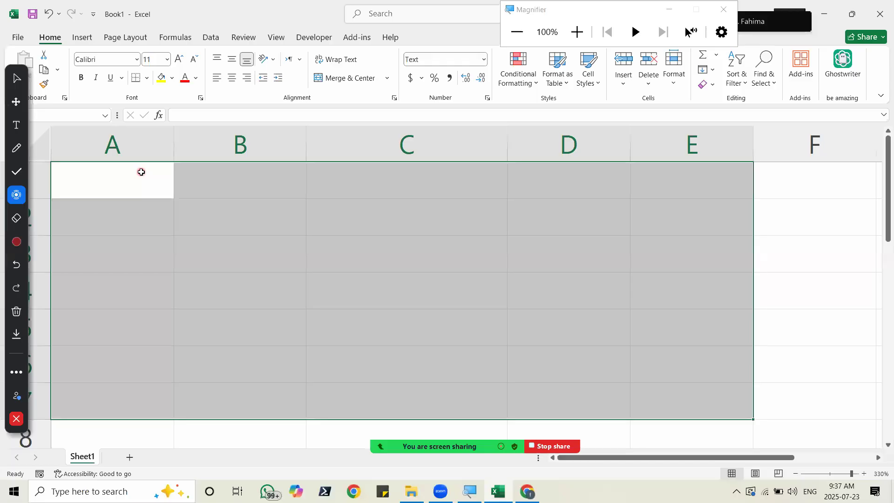
Enter 'formula' in A1 and 'function' in A2, then close the meeting participants list.
{"action": "left_click", "coordinate": [141, 172]}
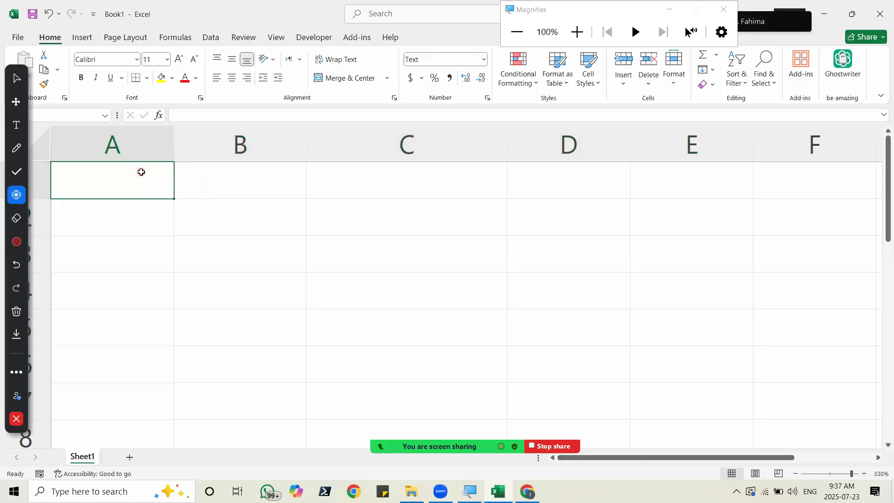
{"action": "type", "text": "forula"}
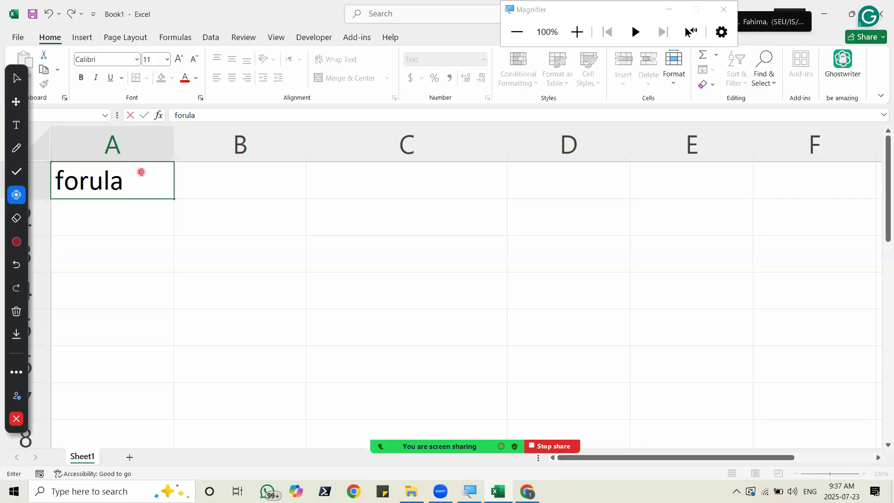
{"action": "key", "text": "BackSpace"}
{"action": "key", "text": "BackSpace"}
{"action": "key", "text": "BackSpace"}
{"action": "type", "text": "mula"}
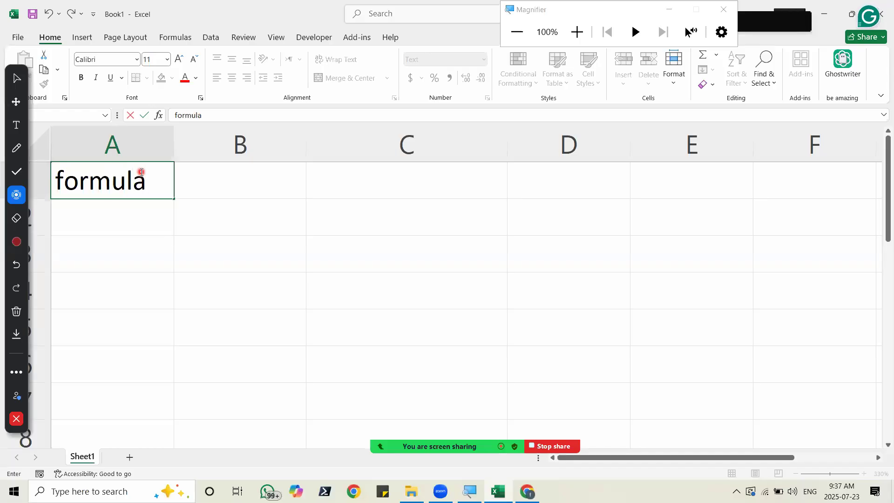
{"action": "key", "text": "Return"}
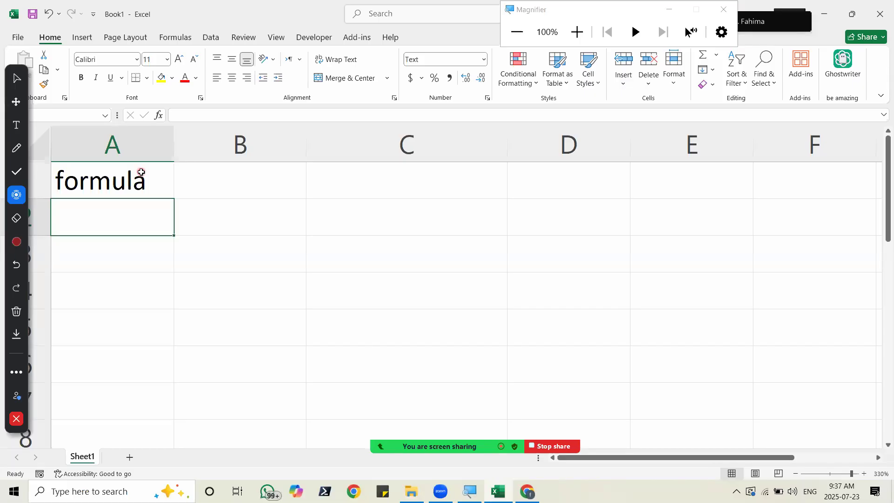
{"action": "type", "text": "function"}
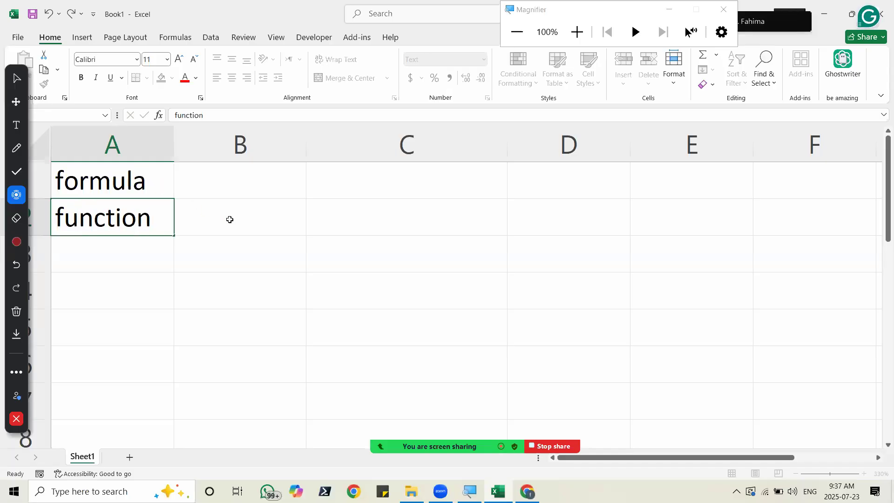
{"action": "left_click", "coordinate": [212, 189]}
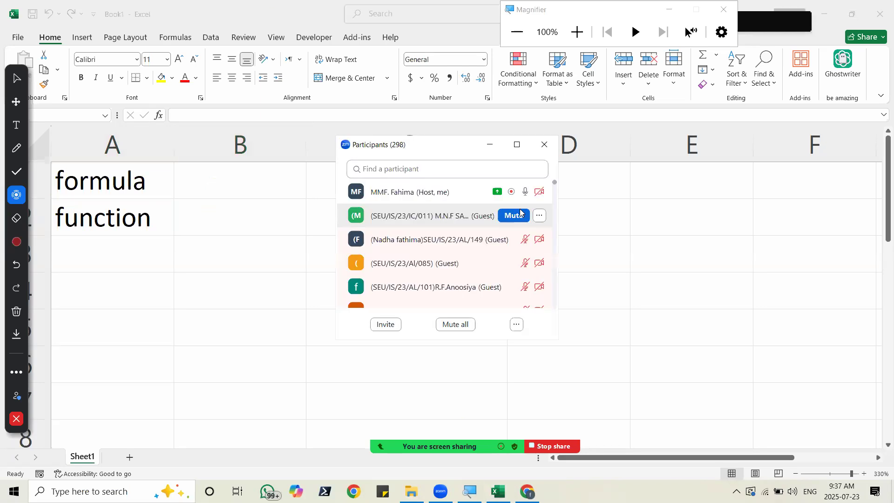
{"action": "left_click", "coordinate": [520, 213]}
{"action": "left_click", "coordinate": [545, 144]}
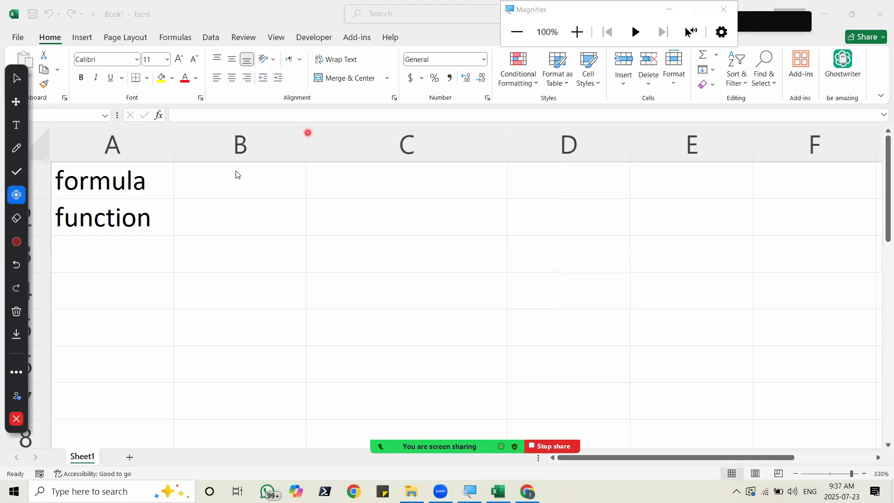
Type the plain-text examples 1+2 in B1 and sum(1,2) in B2.
{"action": "left_click", "coordinate": [216, 186]}
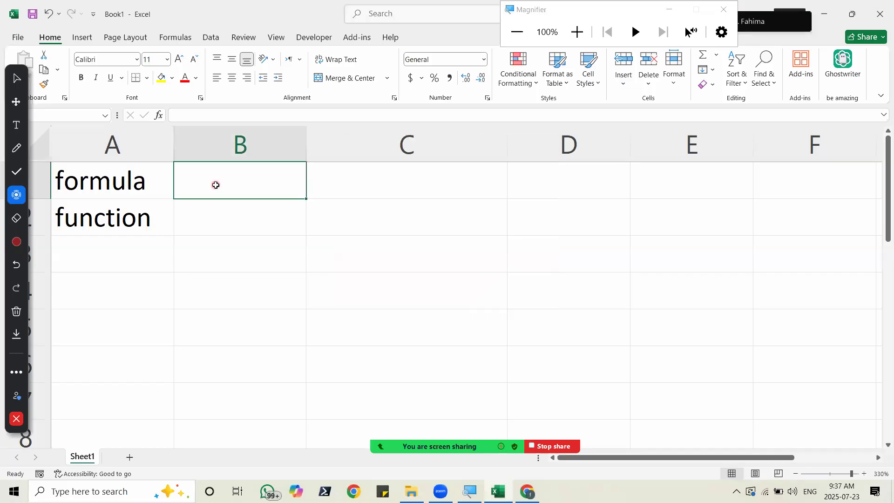
{"action": "type", "text": "1+2"}
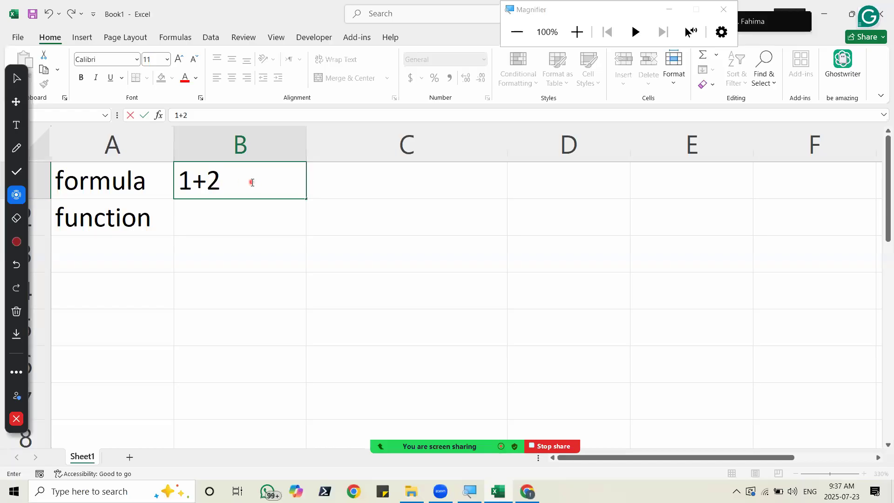
{"action": "left_click_drag", "start_coordinate": [252, 182], "coordinate": [156, 181]}
{"action": "left_click", "coordinate": [209, 218]}
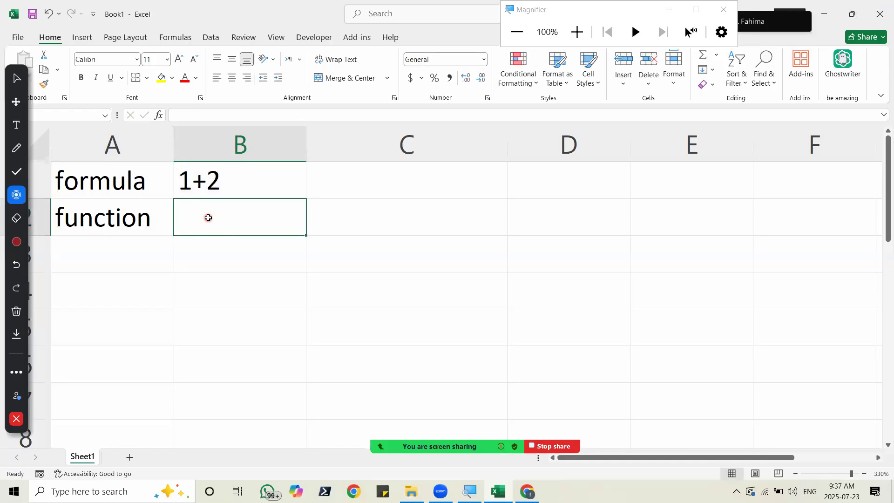
{"action": "type", "text": "sum(1,2)"}
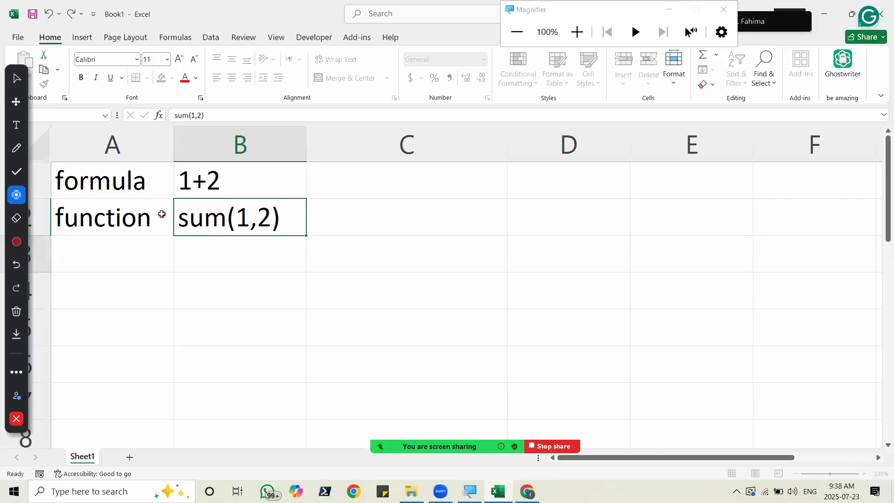
{"action": "key", "text": "Return"}
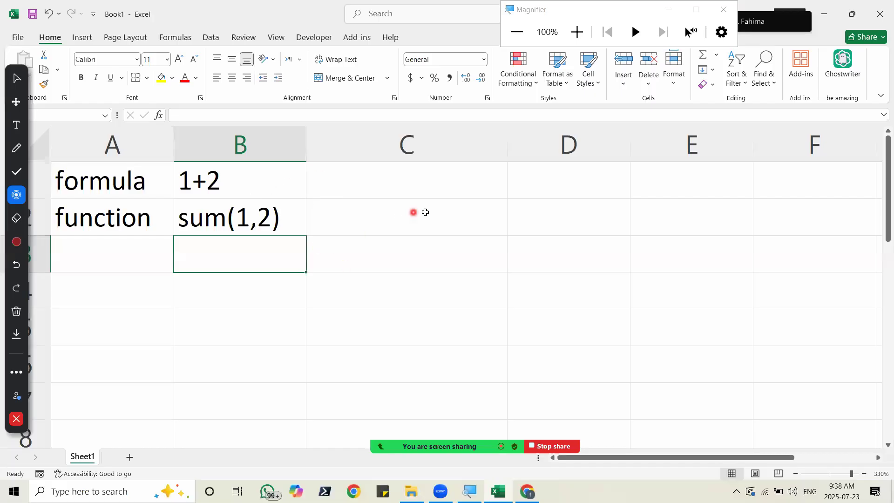
{"action": "left_click", "coordinate": [413, 188]}
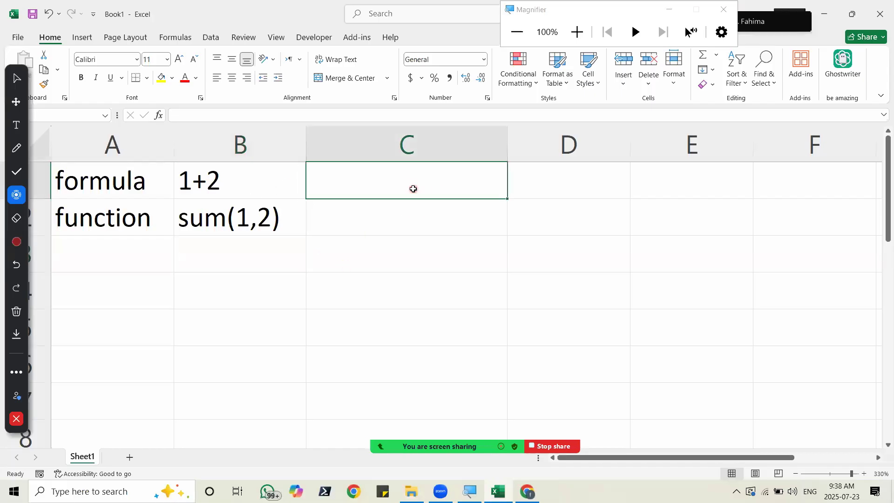
{"action": "type", "text": "="}
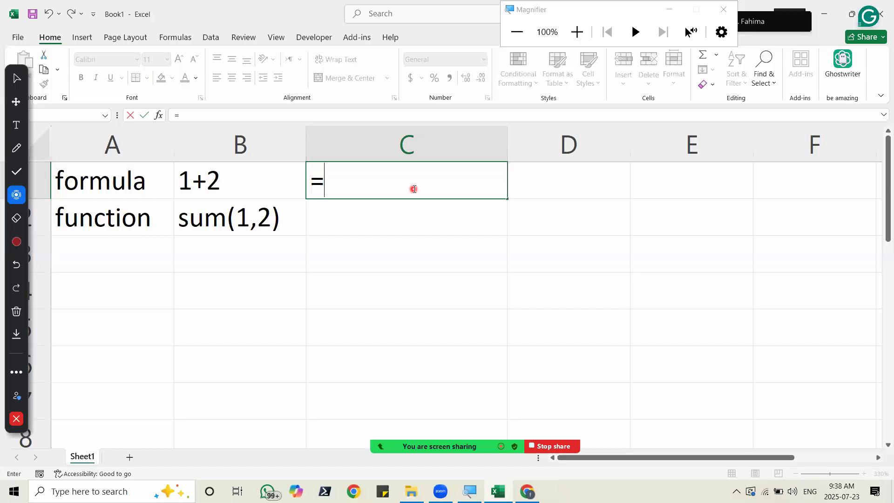
{"action": "type", "text": "sum(10,"}
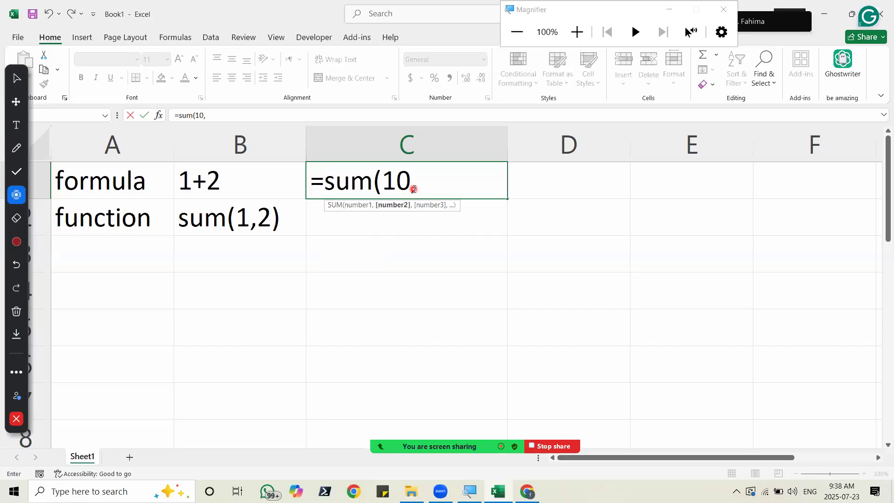
{"action": "type", "text": "20)/"}
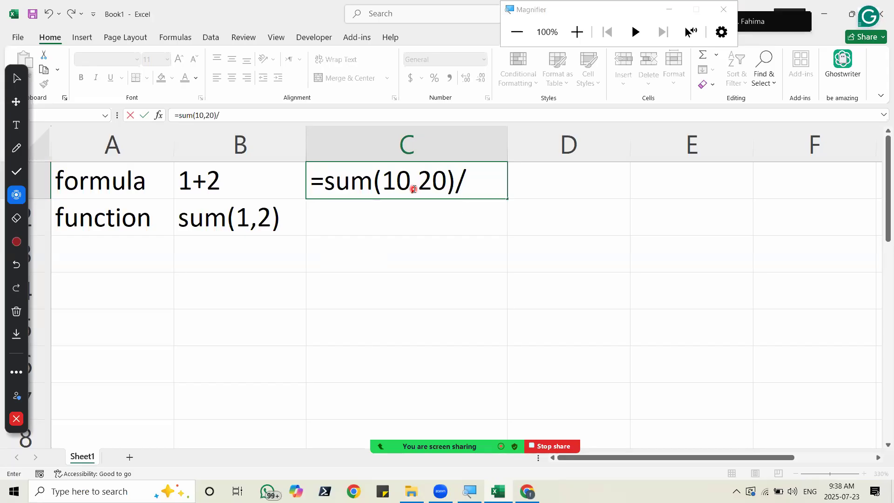
{"action": "type", "text": "2"}
{"action": "key", "text": "Return"}
{"action": "left_click", "coordinate": [442, 181]}
{"action": "double_click", "coordinate": [442, 184]}
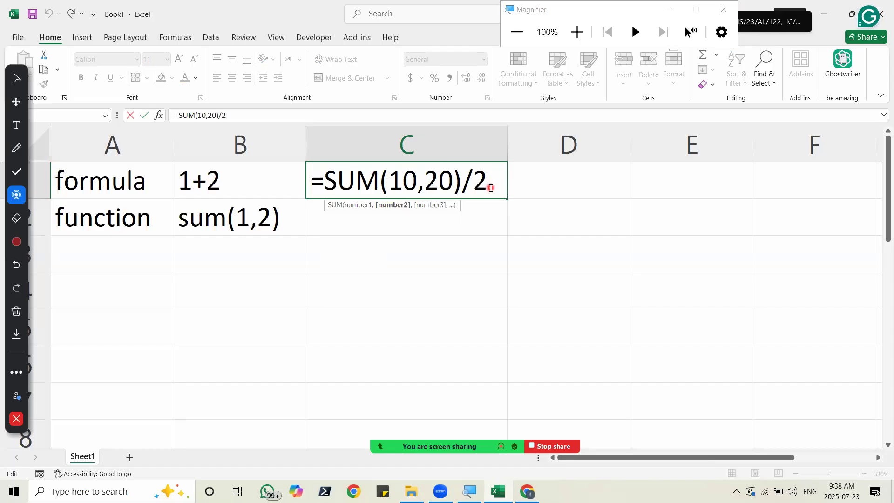
{"action": "left_click_drag", "start_coordinate": [464, 183], "coordinate": [290, 184]}
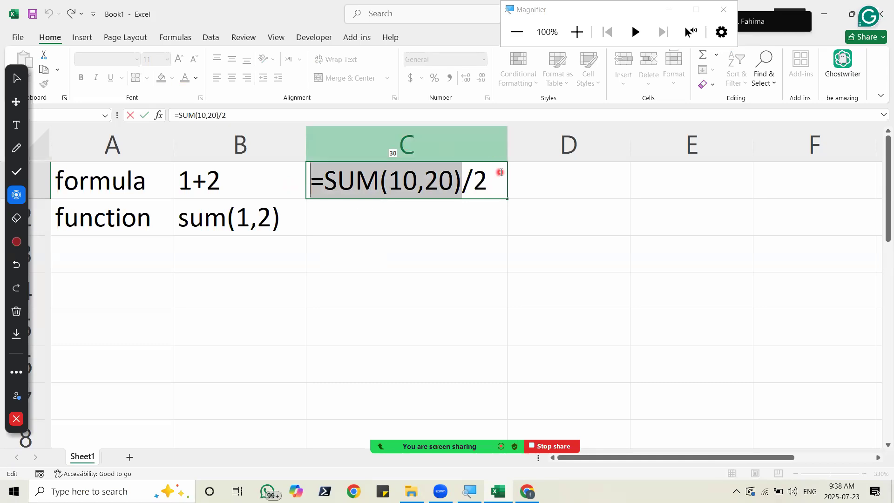
{"action": "left_click_drag", "start_coordinate": [500, 172], "coordinate": [466, 172]}
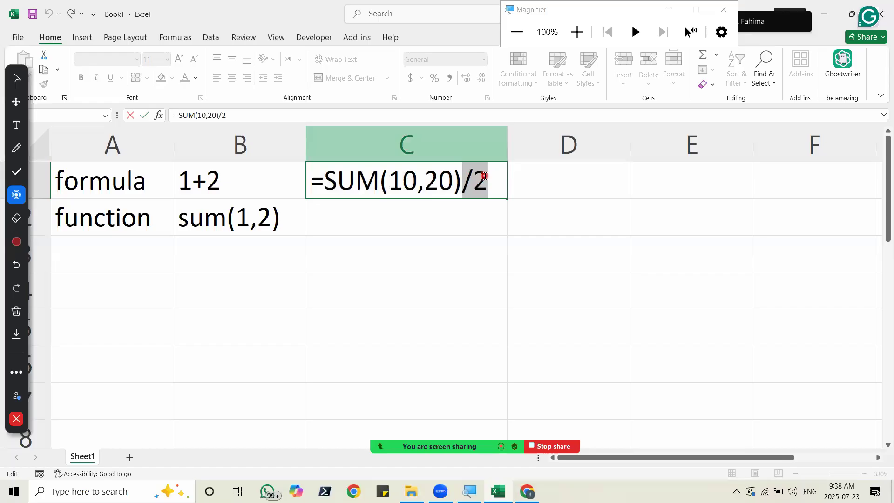
{"action": "left_click", "coordinate": [484, 176]}
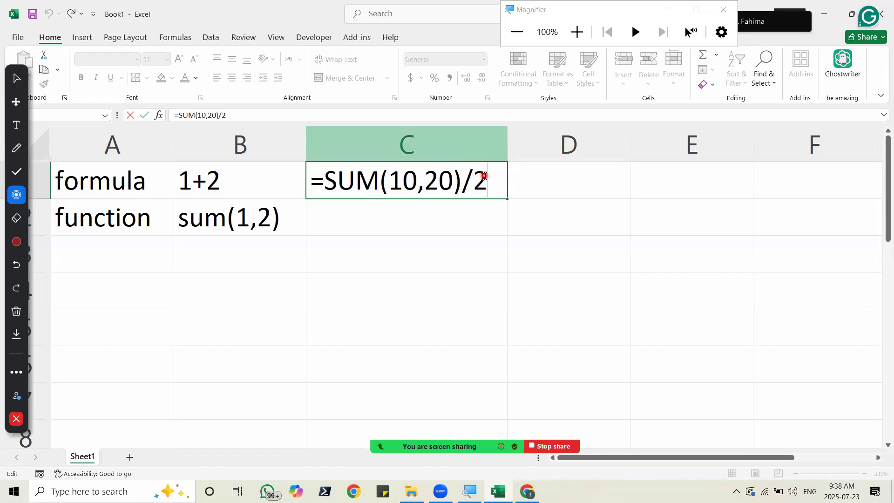
{"action": "left_click_drag", "start_coordinate": [485, 176], "coordinate": [325, 174]}
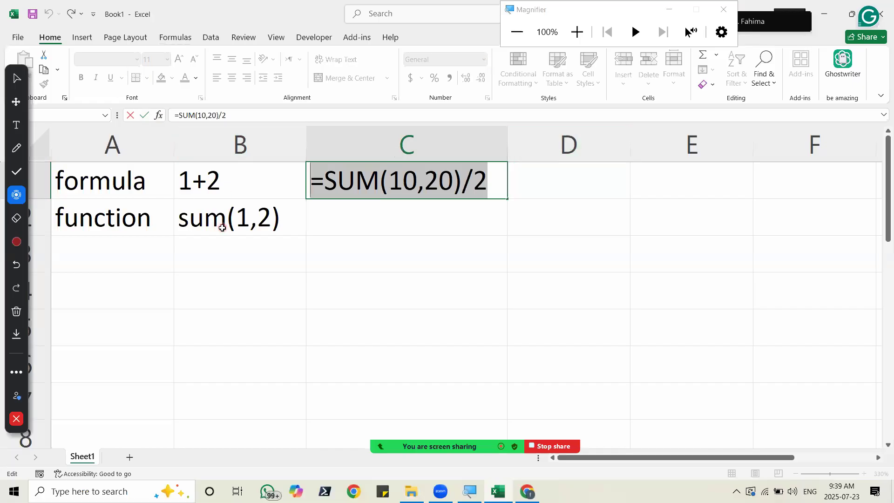
{"action": "left_click", "coordinate": [122, 185]}
{"action": "left_click_drag", "start_coordinate": [122, 184], "coordinate": [380, 236]}
{"action": "key", "text": "Escape"}
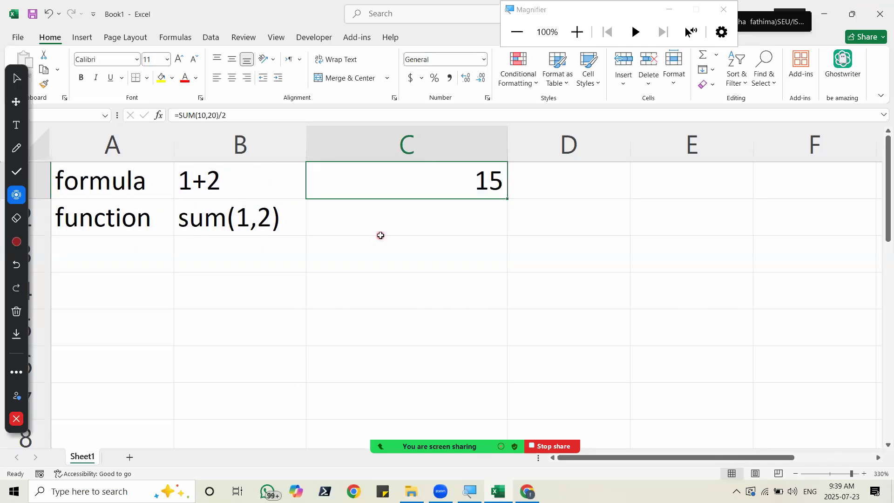
{"action": "key", "text": "BackSpace"}
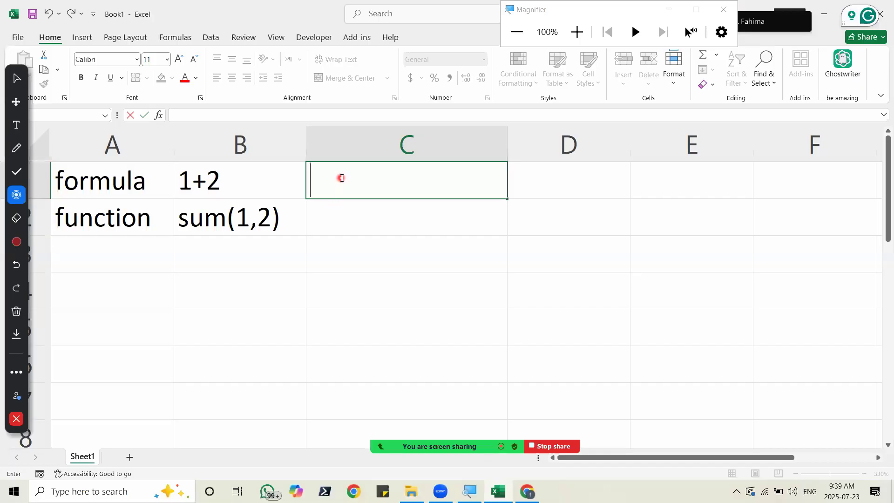
Enter =SUM(20,10)/2 in C1, giving 15.
{"action": "type", "text": "=sum"}
{"action": "key", "text": "Tab"}
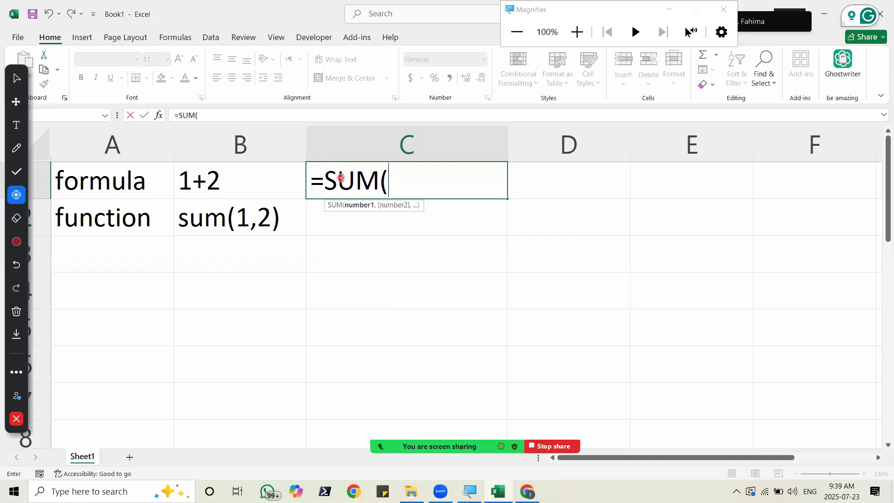
{"action": "type", "text": "20,10)"}
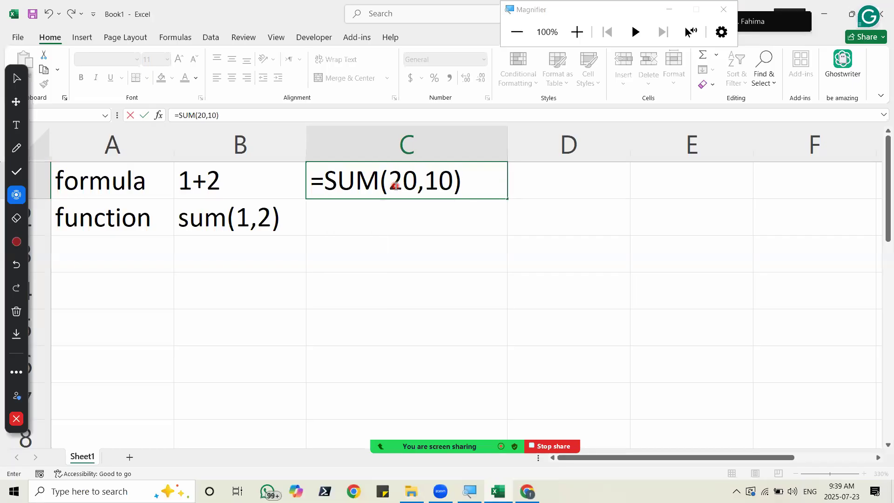
{"action": "type", "text": "/2"}
{"action": "left_click_drag", "start_coordinate": [452, 177], "coordinate": [380, 177]}
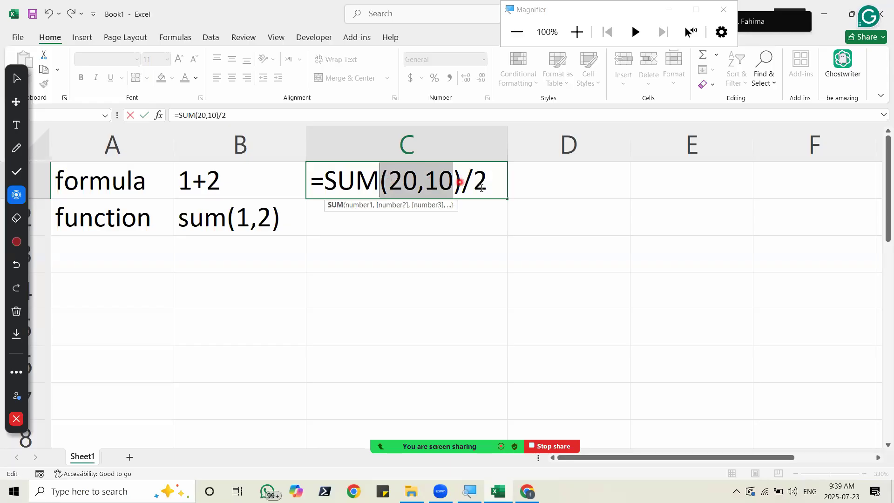
{"action": "left_click_drag", "start_coordinate": [489, 183], "coordinate": [465, 187]}
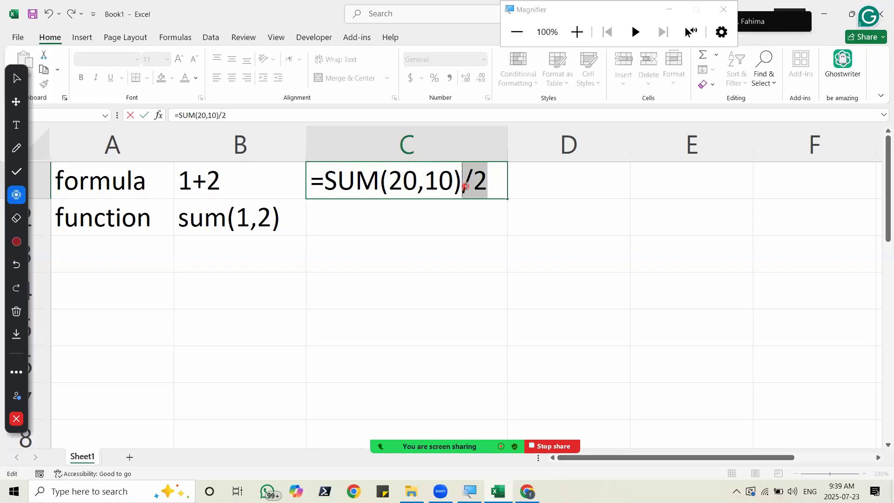
{"action": "key", "text": "Return"}
Review C1's formula and its /2 part, then clear C1 and open the Formulas tab.
{"action": "left_click", "coordinate": [466, 186]}
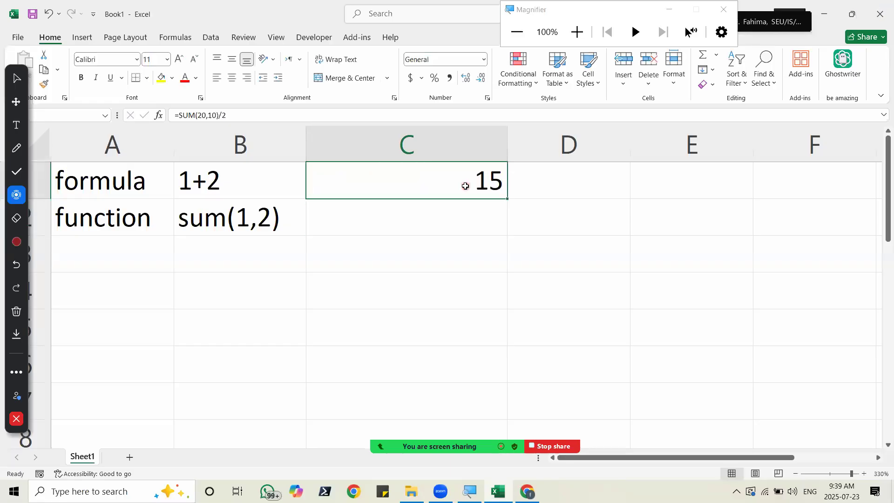
{"action": "double_click", "coordinate": [467, 187]}
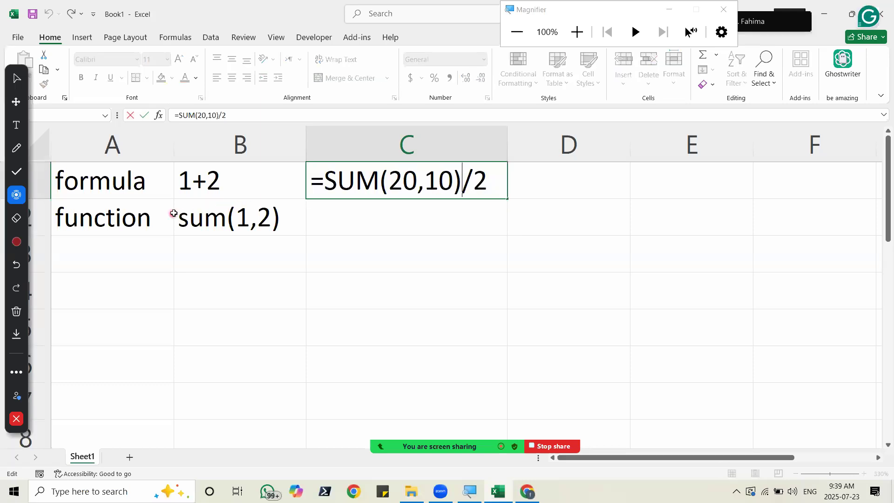
{"action": "left_click_drag", "start_coordinate": [463, 181], "coordinate": [491, 181]}
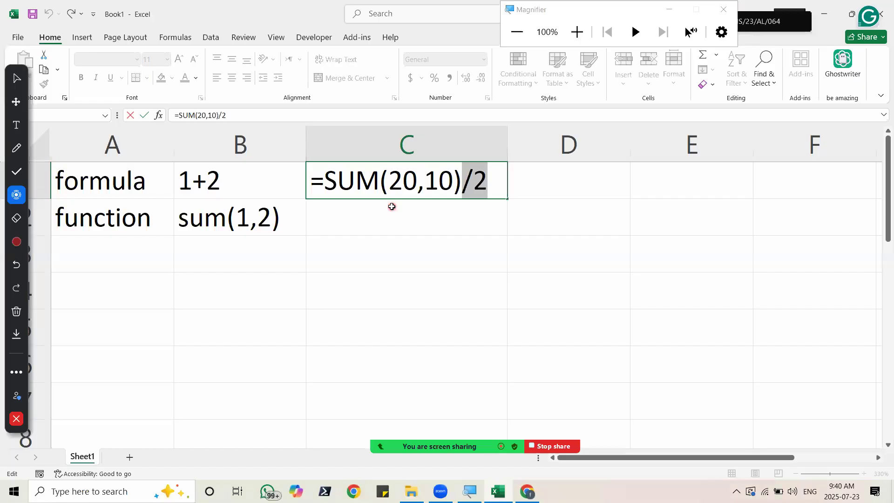
{"action": "key", "text": "Return"}
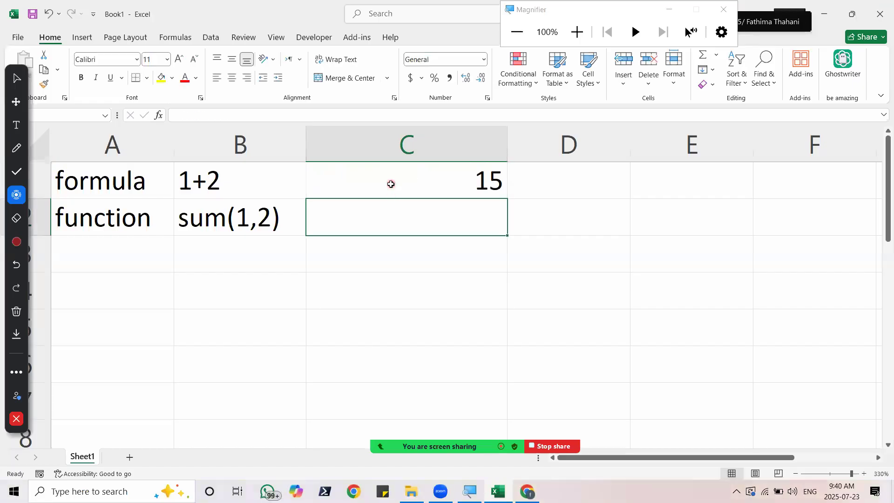
{"action": "left_click", "coordinate": [391, 185]}
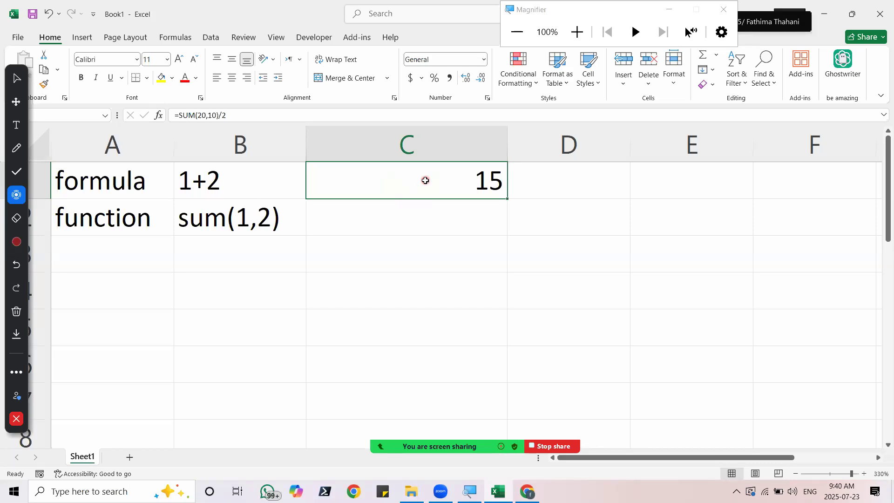
{"action": "key", "text": "BackSpace"}
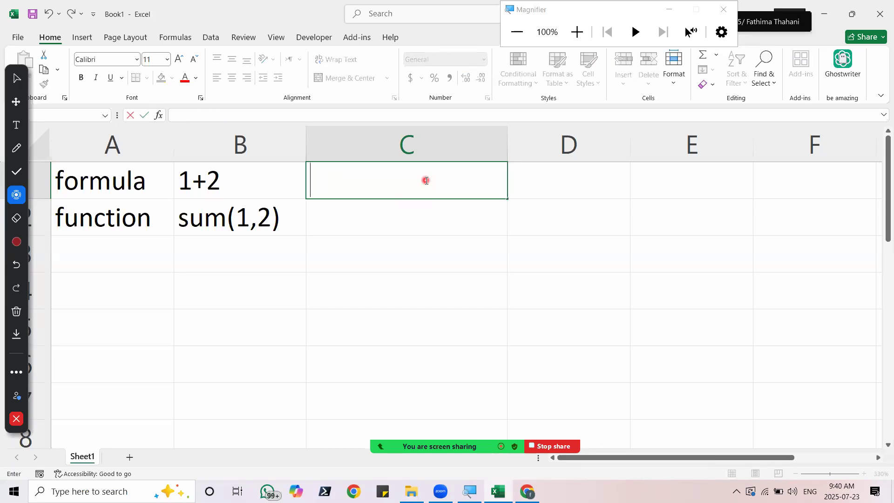
{"action": "left_click", "coordinate": [170, 37]}
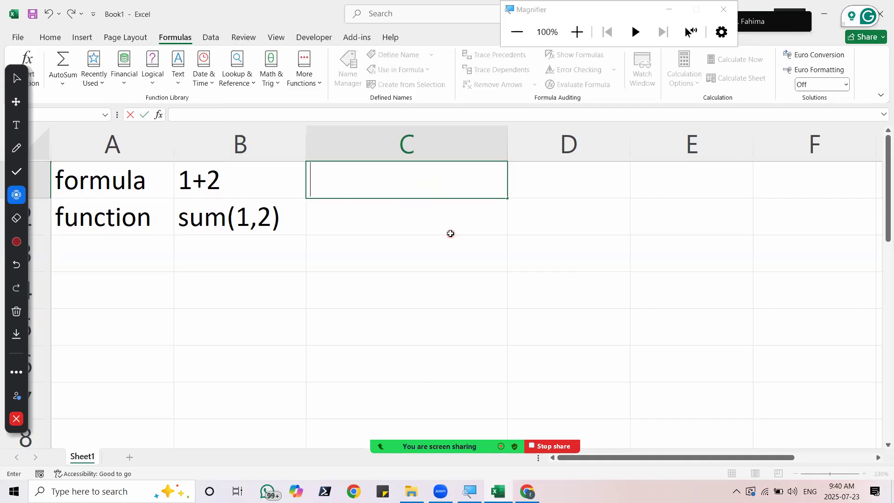
Browse the Math & Trig function list, scrolling through its entries.
{"action": "left_click", "coordinate": [380, 225]}
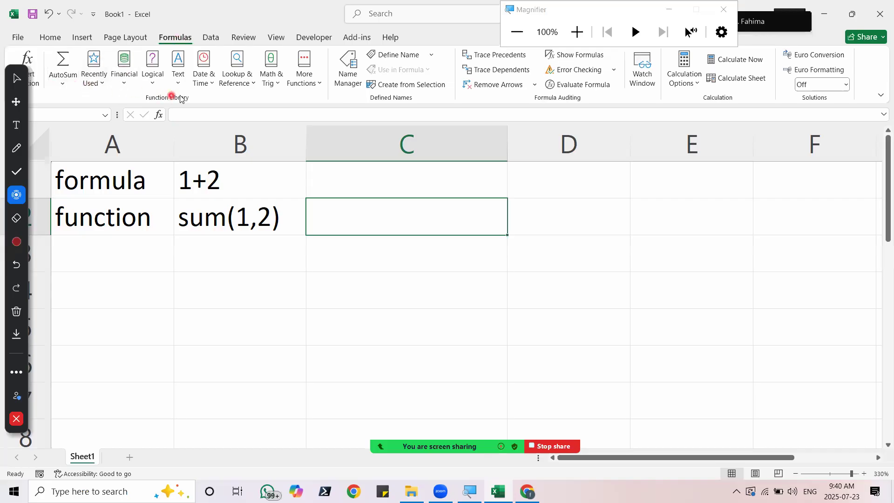
{"action": "left_click", "coordinate": [280, 88]}
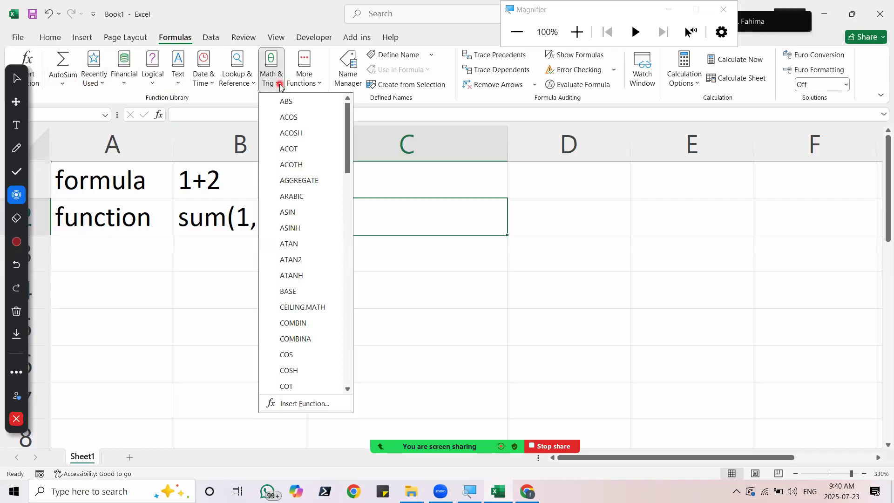
{"action": "scroll", "coordinate": [291, 275], "scroll_direction": "down", "scroll_amount": 5}
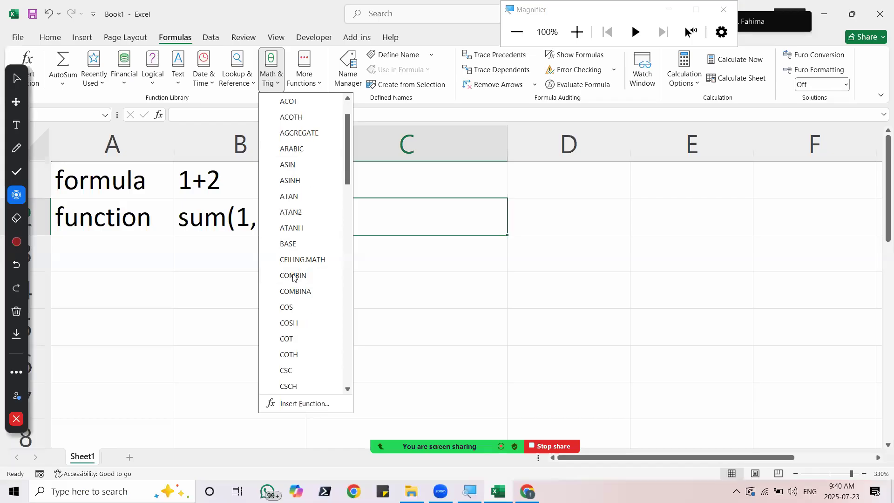
{"action": "scroll", "coordinate": [293, 278], "scroll_direction": "down", "scroll_amount": 14}
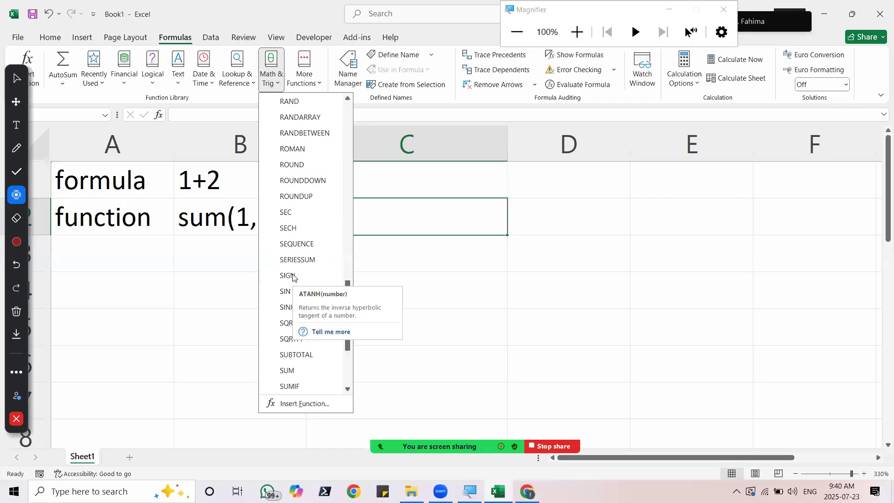
{"action": "scroll", "coordinate": [293, 278], "scroll_direction": "down", "scroll_amount": 1}
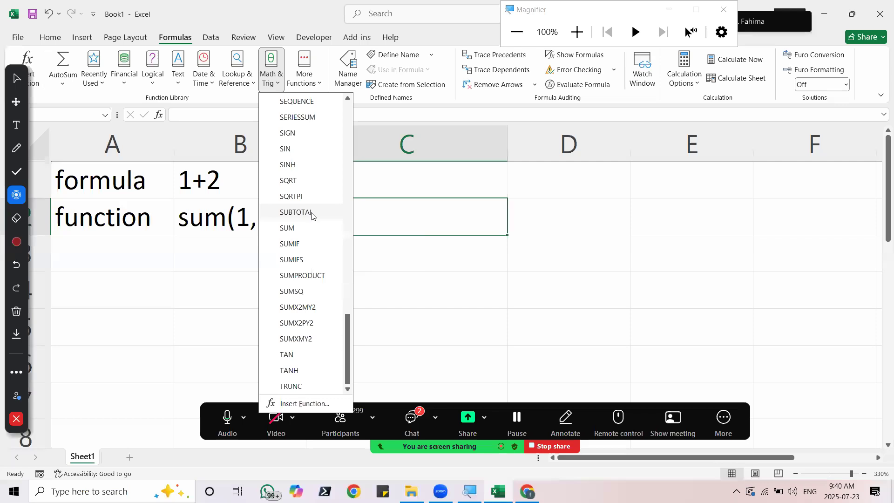
{"action": "scroll", "coordinate": [311, 216], "scroll_direction": "up", "scroll_amount": 3}
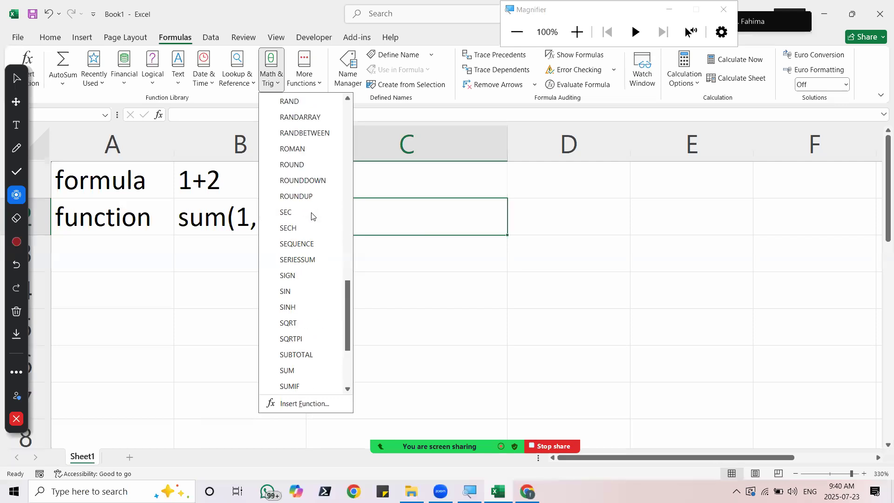
{"action": "scroll", "coordinate": [312, 216], "scroll_direction": "up", "scroll_amount": 17}
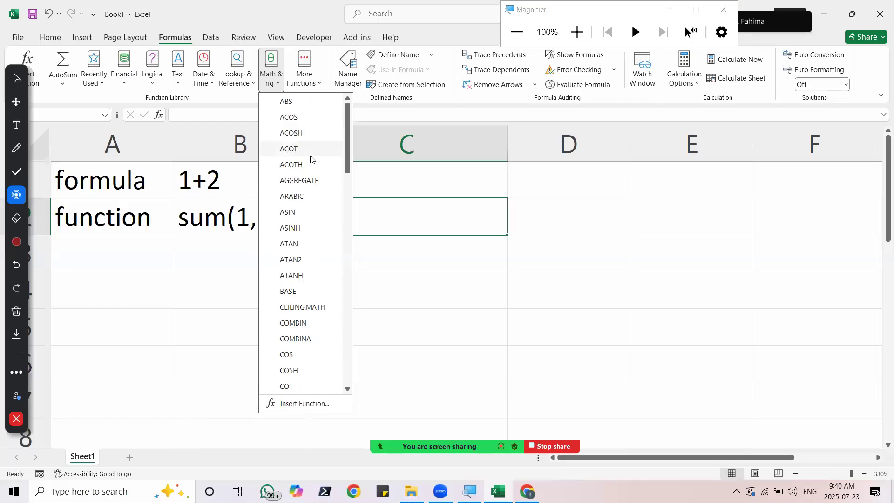
{"action": "scroll", "coordinate": [310, 158], "scroll_direction": "down", "scroll_amount": 17}
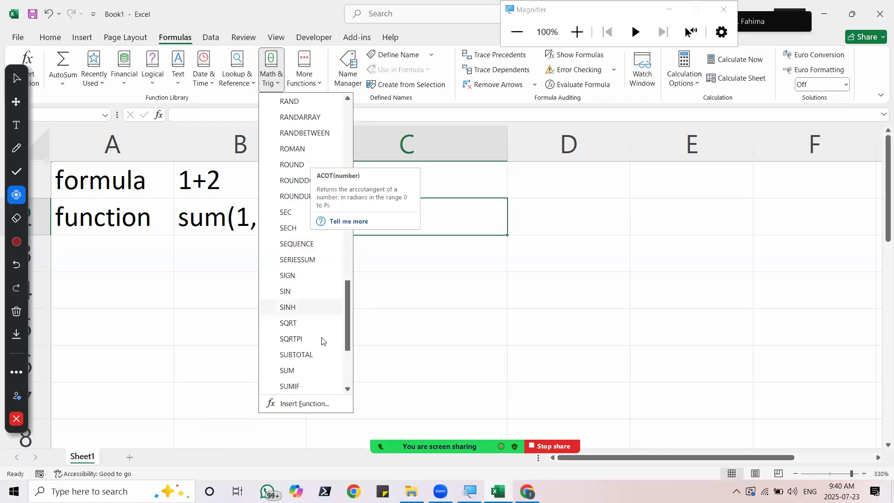
{"action": "scroll", "coordinate": [333, 371], "scroll_direction": "down", "scroll_amount": 3}
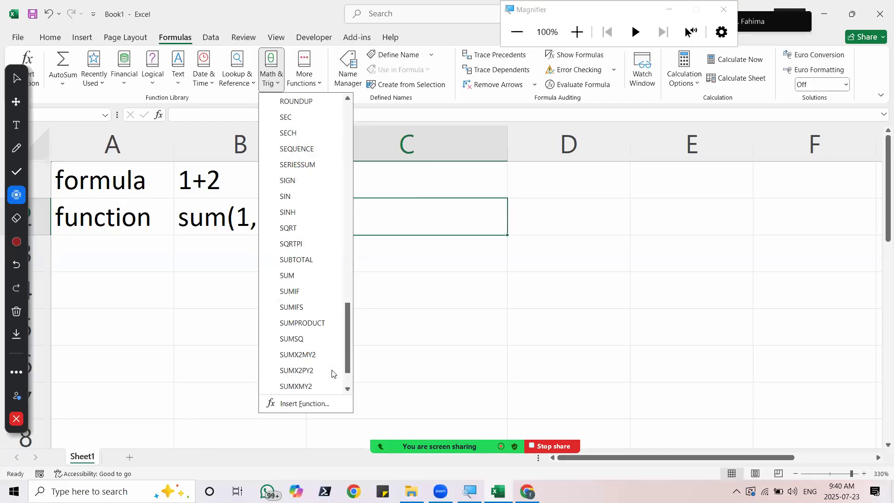
{"action": "left_click", "coordinate": [451, 322]}
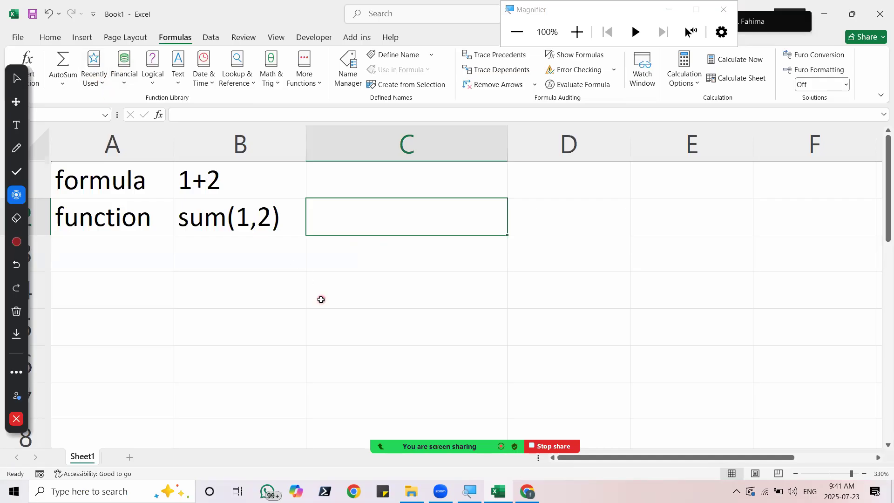
Look over the Logical function list, then delete the old examples in A1:B2.
{"action": "left_click", "coordinate": [152, 89]}
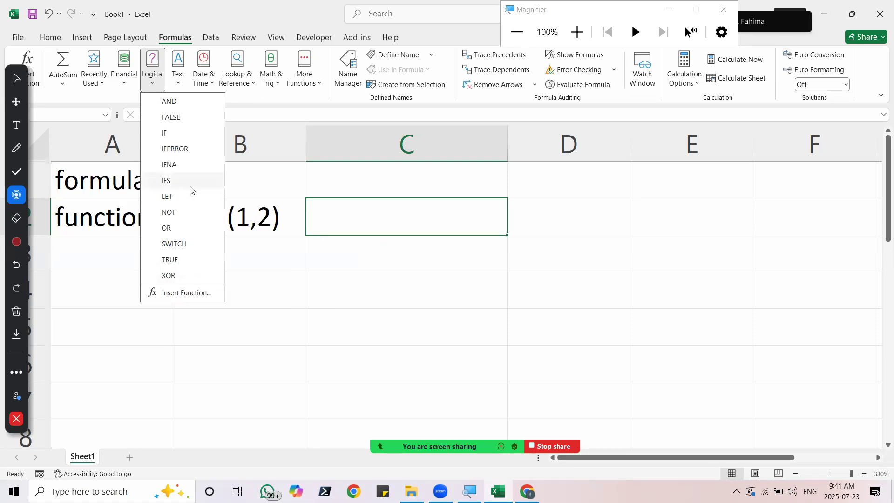
{"action": "left_click", "coordinate": [422, 287]}
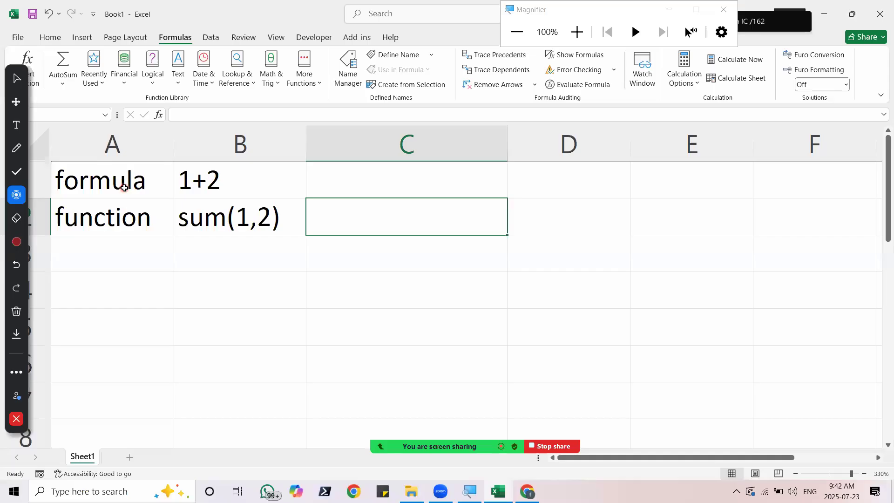
{"action": "mouse_move", "coordinate": [124, 187]}
{"action": "left_mouse_down"}
{"action": "mouse_move", "coordinate": [181, 190]}
{"action": "mouse_move", "coordinate": [230, 220]}
{"action": "left_mouse_up"}
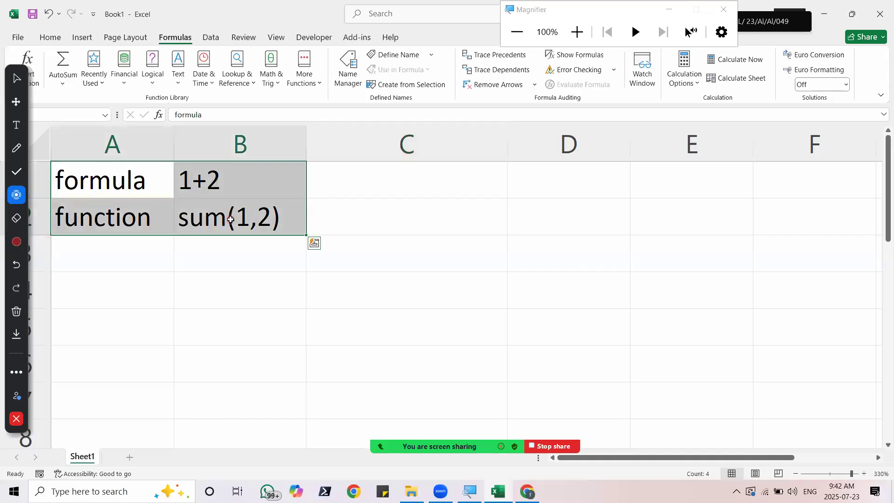
{"action": "key", "text": "Delete"}
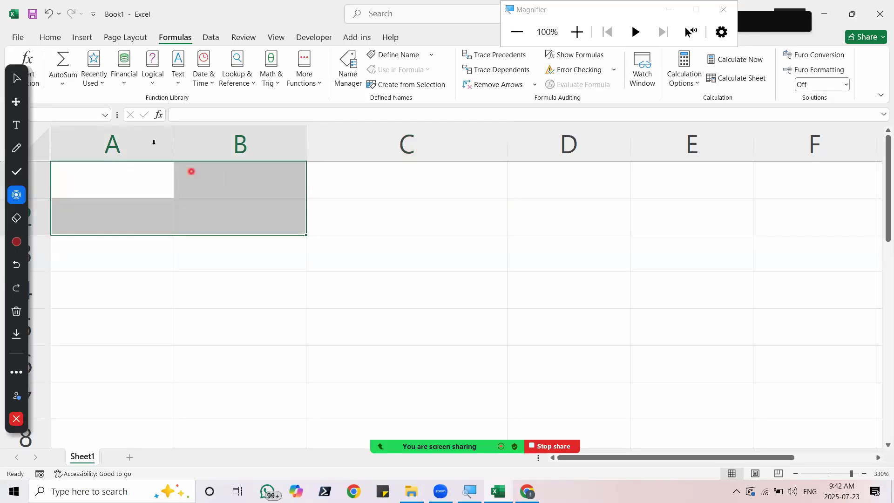
Type the headers item, quantity, unit price and total across A1:D1.
{"action": "left_click", "coordinate": [114, 173]}
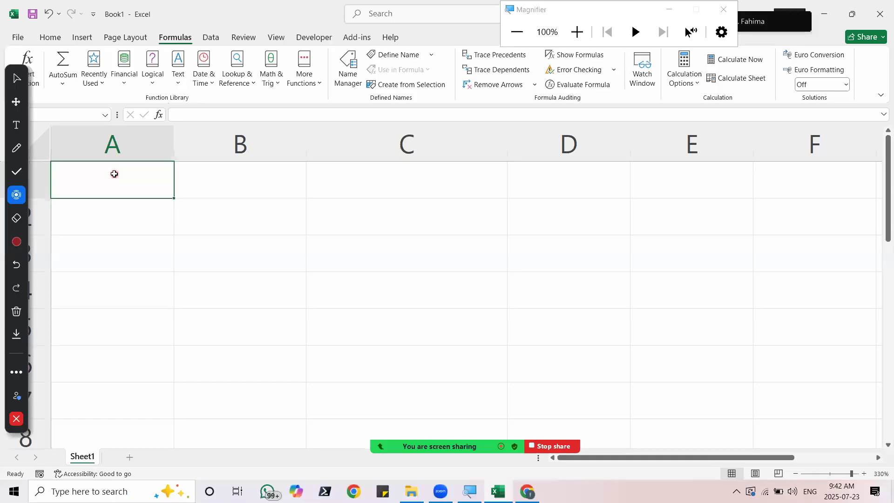
{"action": "type", "text": "item"}
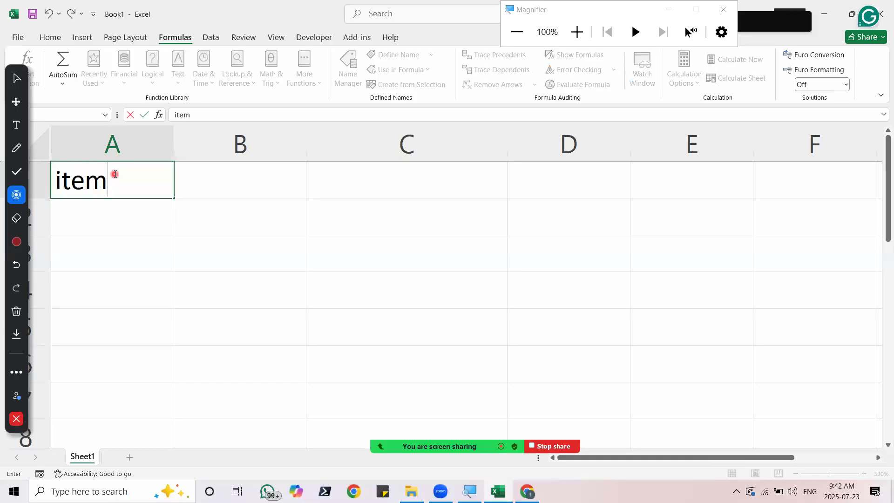
{"action": "left_click", "coordinate": [199, 176]}
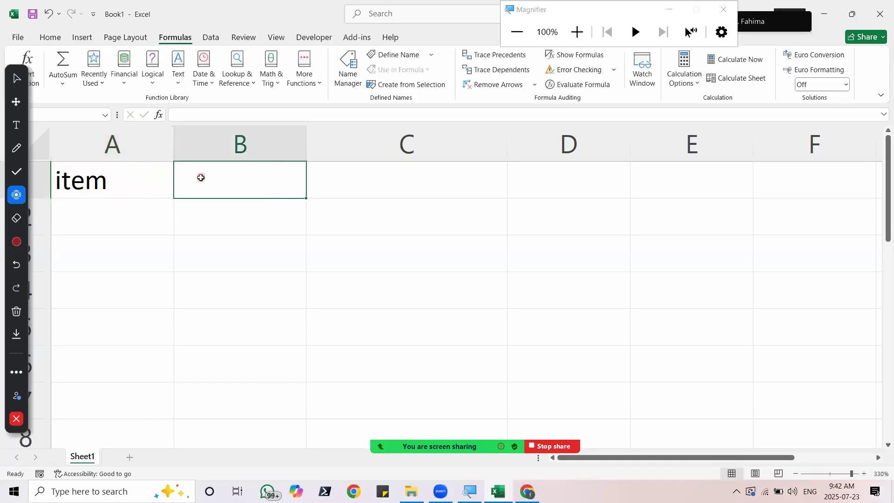
{"action": "type", "text": "quenti"}
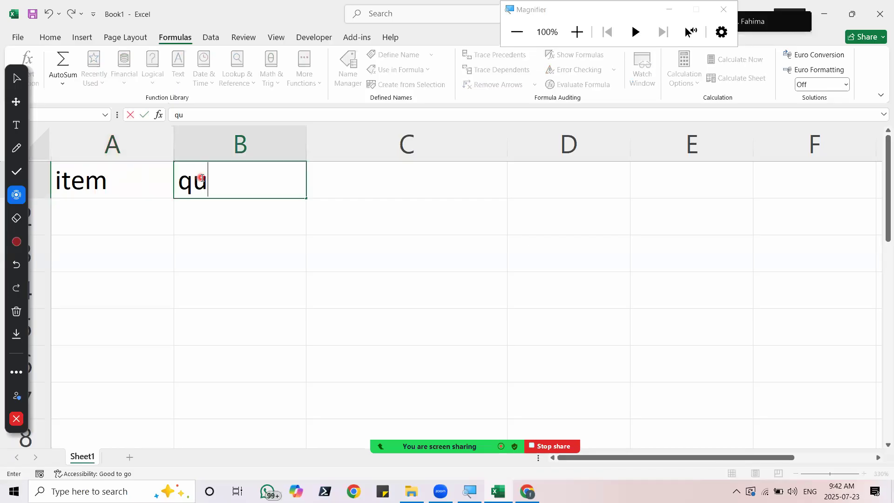
{"action": "left_click", "coordinate": [296, 177]}
{"action": "key", "text": "BackSpace"}
{"action": "key", "text": "BackSpace"}
{"action": "key", "text": "BackSpace"}
{"action": "key", "text": "BackSpace"}
{"action": "key", "text": "BackSpace"}
{"action": "type", "text": "uantity"}
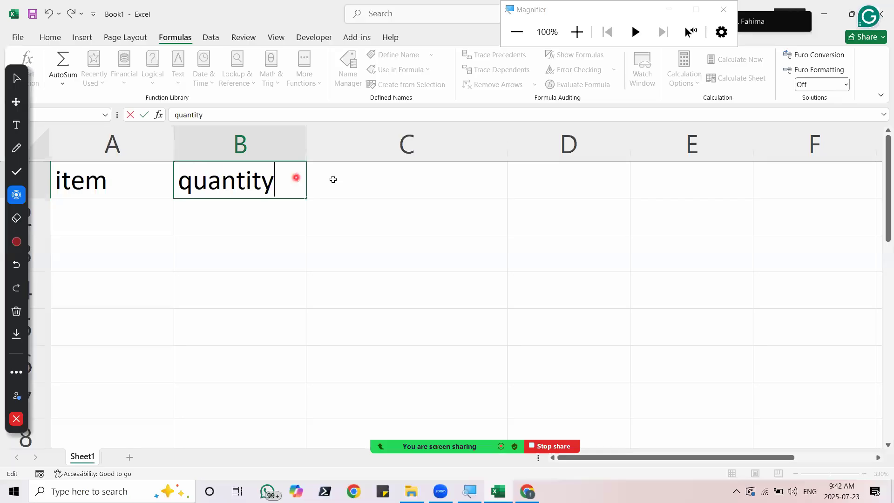
{"action": "left_click", "coordinate": [372, 176]}
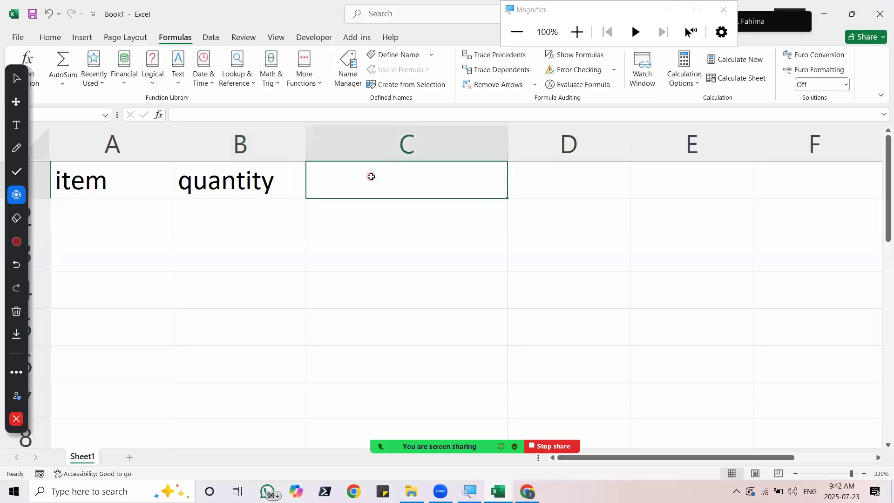
{"action": "type", "text": "unit price"}
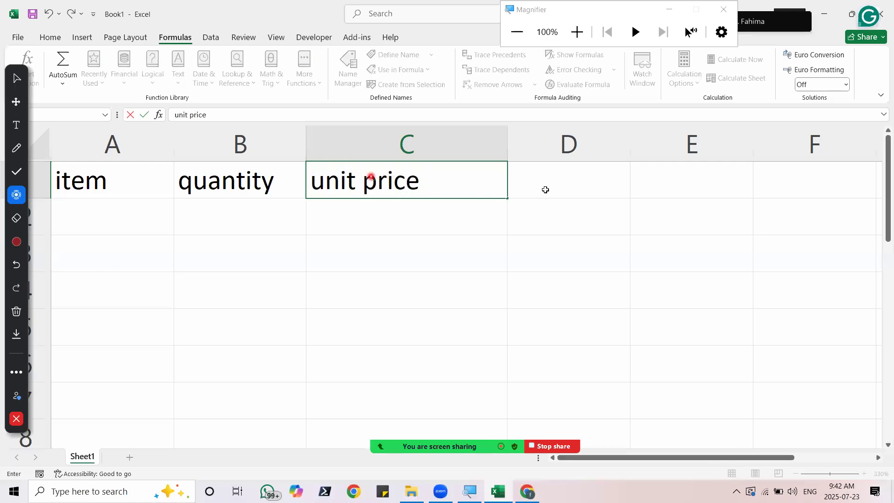
{"action": "left_click", "coordinate": [569, 191]}
{"action": "type", "text": "total"}
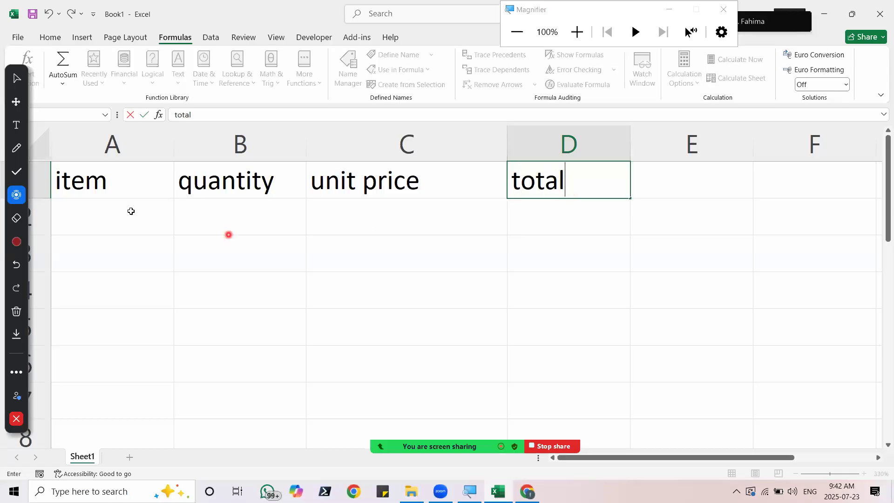
{"action": "left_click", "coordinate": [94, 203]}
List items A, B, C, D and E down A2:A6.
{"action": "type", "text": "A"}
{"action": "key", "text": "Return"}
{"action": "type", "text": "B"}
{"action": "key", "text": "Return"}
{"action": "type", "text": "C"}
{"action": "key", "text": "Return"}
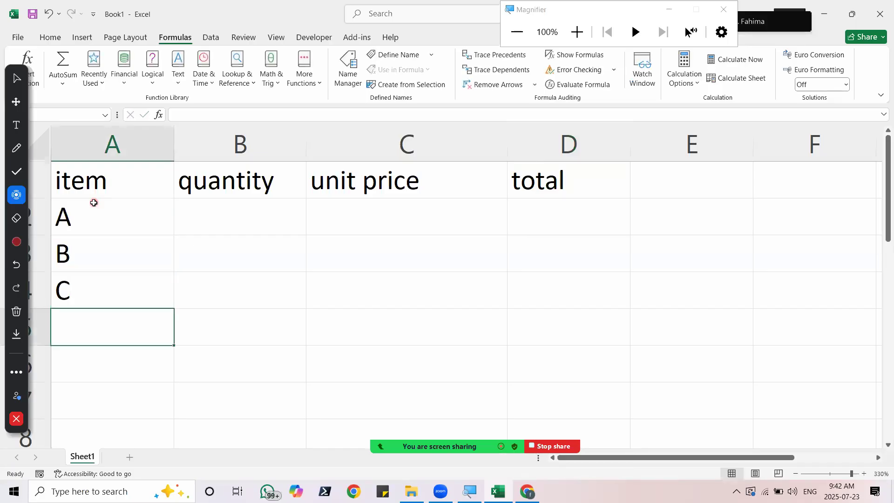
{"action": "type", "text": "D"}
{"action": "key", "text": "Return"}
{"action": "type", "text": "E"}
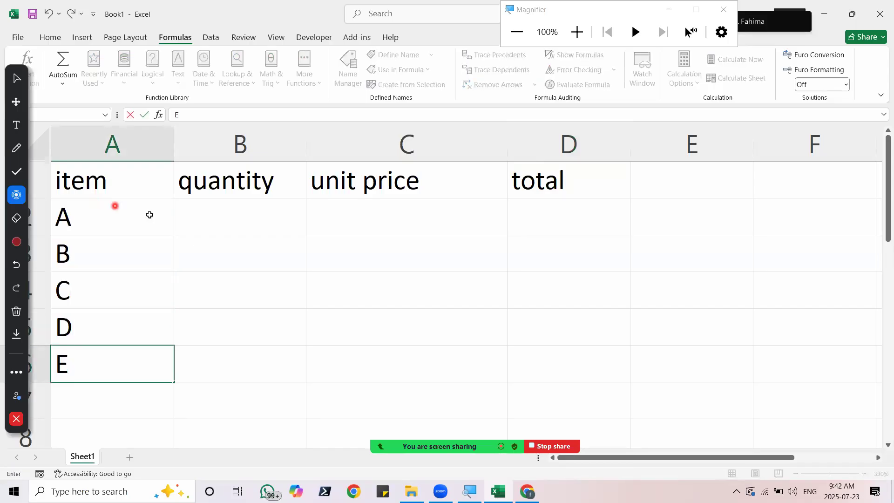
{"action": "left_click", "coordinate": [227, 229]}
Enter quantities 10, 5, 2, 6 and 1 down B2:B6.
{"action": "type", "text": "10"}
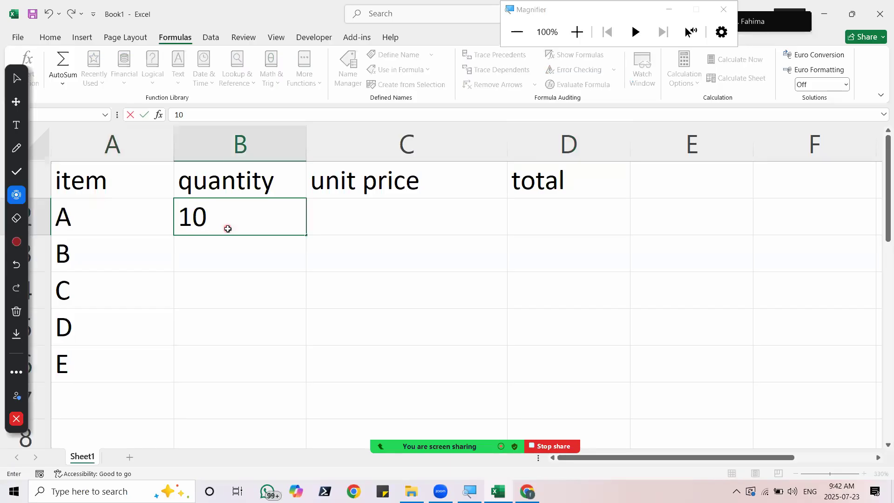
{"action": "key", "text": "Return"}
{"action": "type", "text": "5"}
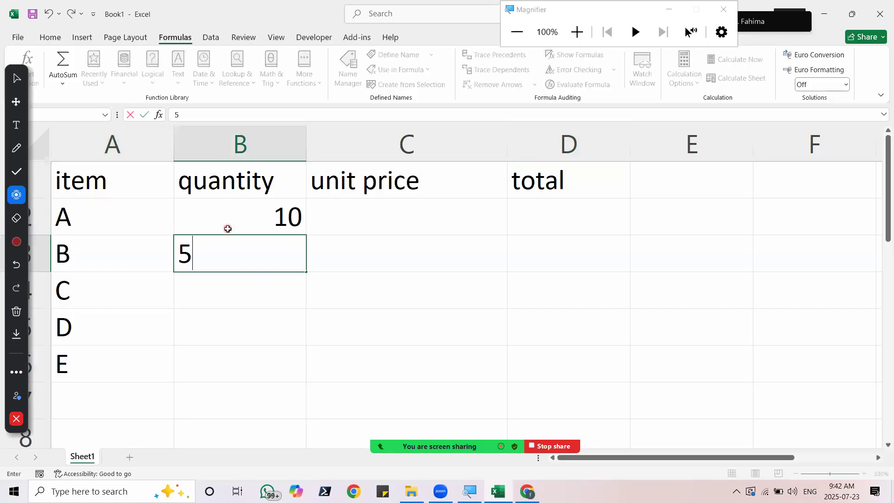
{"action": "key", "text": "Return"}
{"action": "type", "text": "2"}
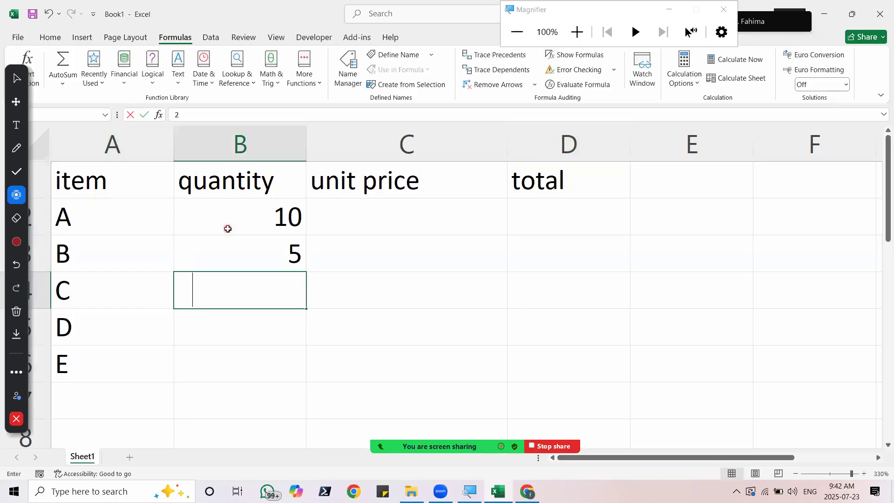
{"action": "key", "text": "Return"}
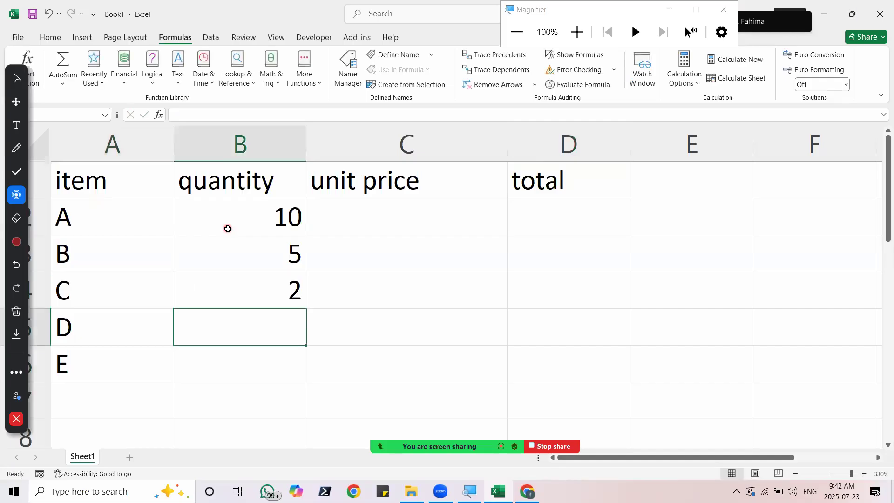
{"action": "type", "text": "6"}
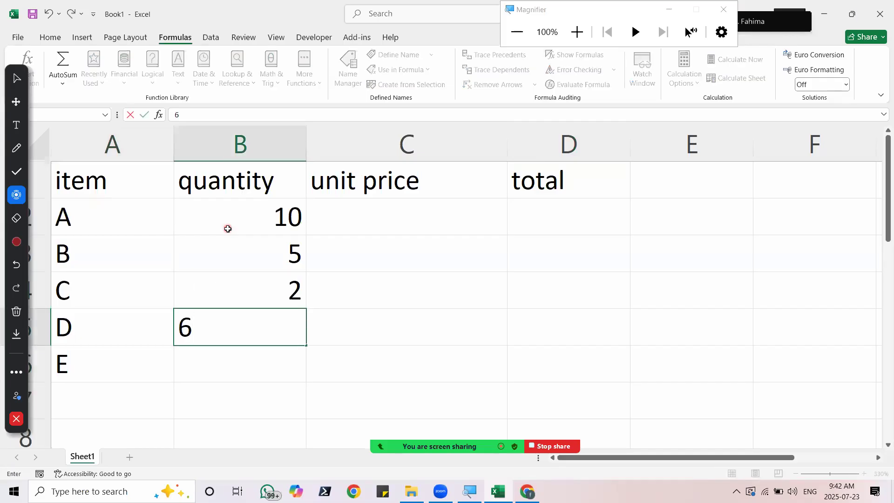
{"action": "key", "text": "Return"}
{"action": "type", "text": "1"}
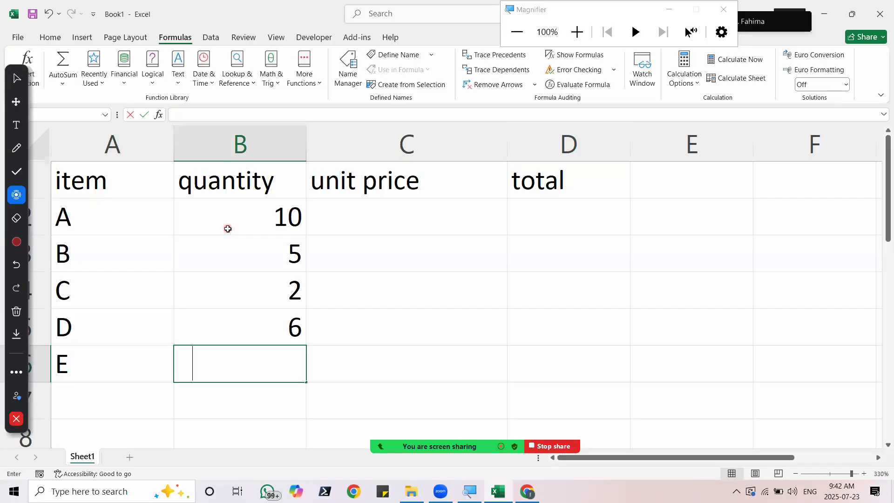
{"action": "left_click", "coordinate": [404, 222]}
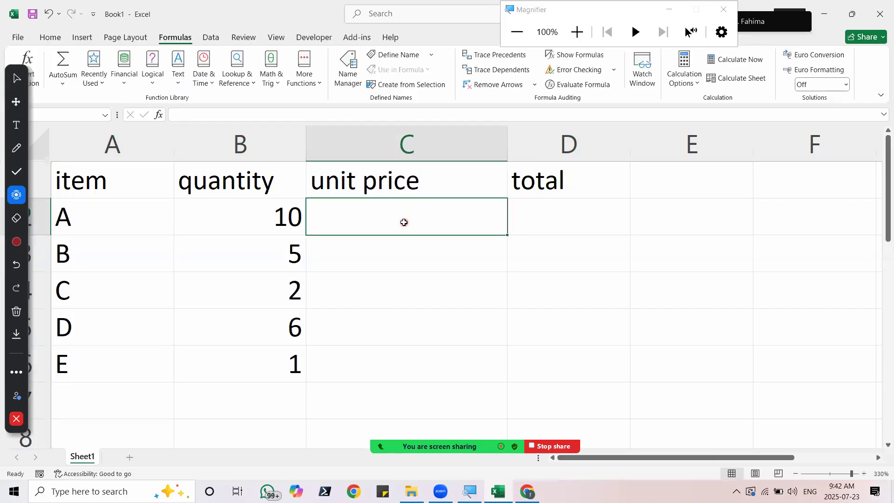
Enter unit prices 100, 200, 150, 450 and 800 down C2:C6.
{"action": "type", "text": "100"}
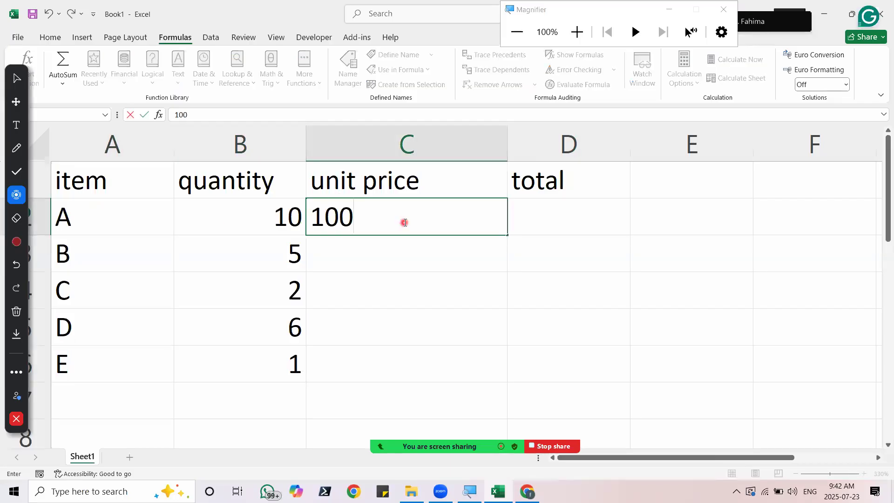
{"action": "key", "text": "Return"}
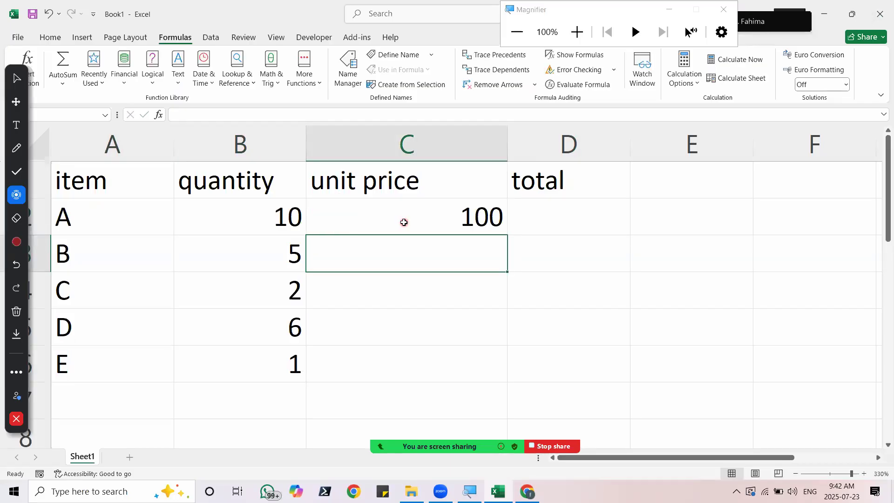
{"action": "type", "text": "200"}
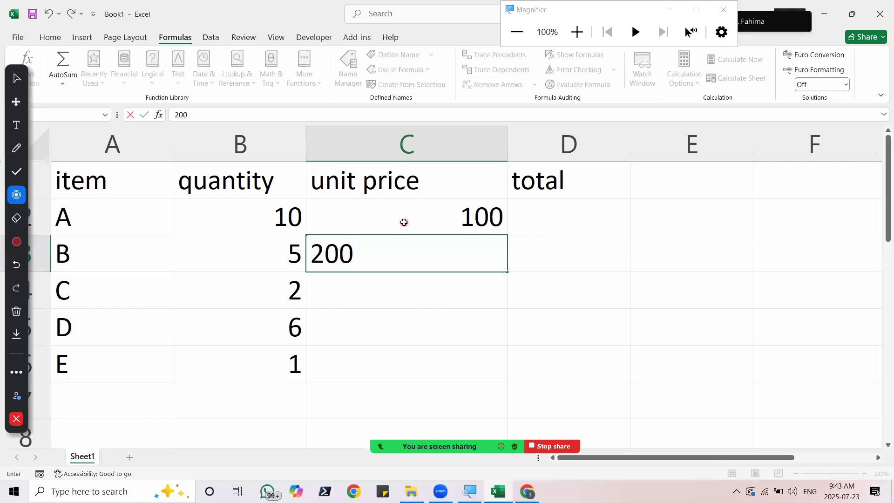
{"action": "key", "text": "Return"}
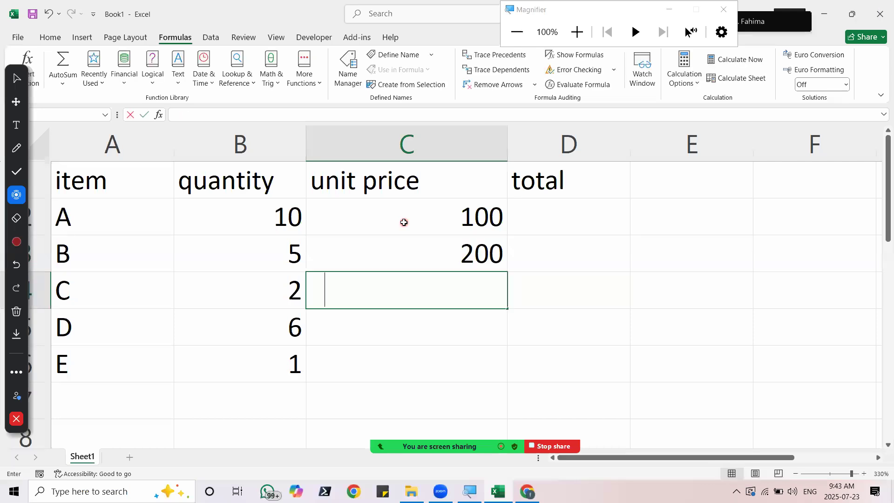
{"action": "type", "text": "150"}
{"action": "key", "text": "Return"}
{"action": "type", "text": "450"}
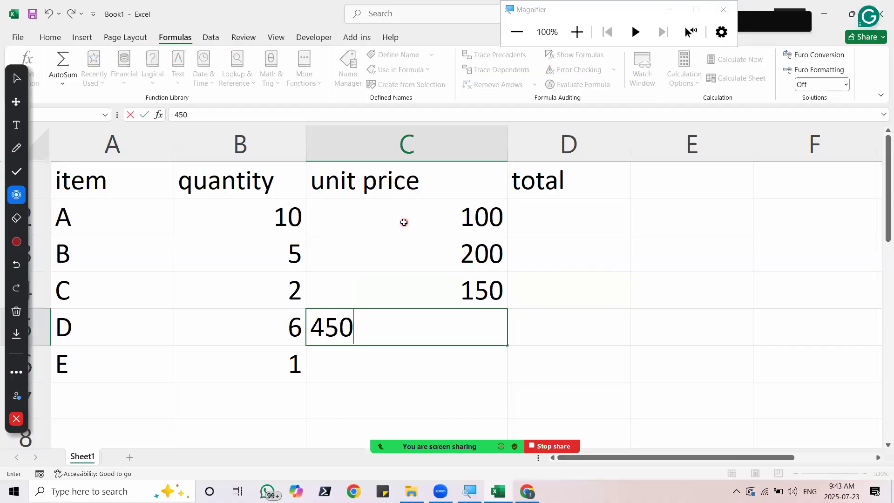
{"action": "key", "text": "Return"}
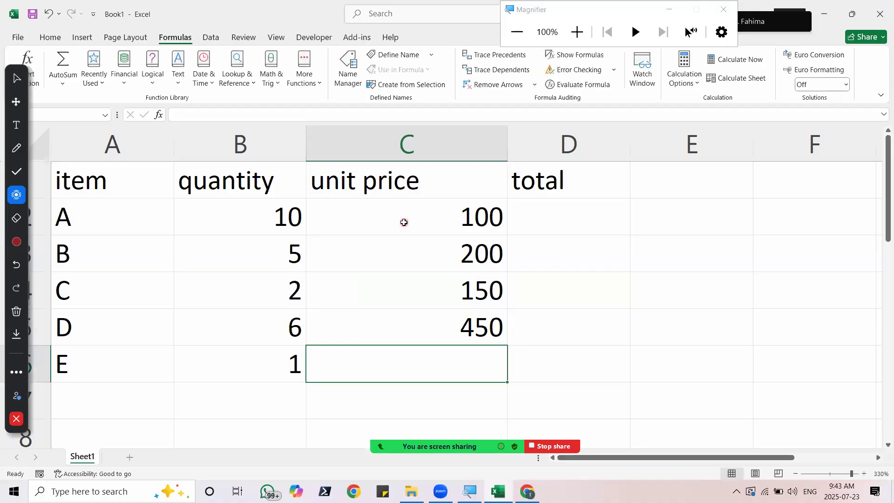
{"action": "type", "text": "800"}
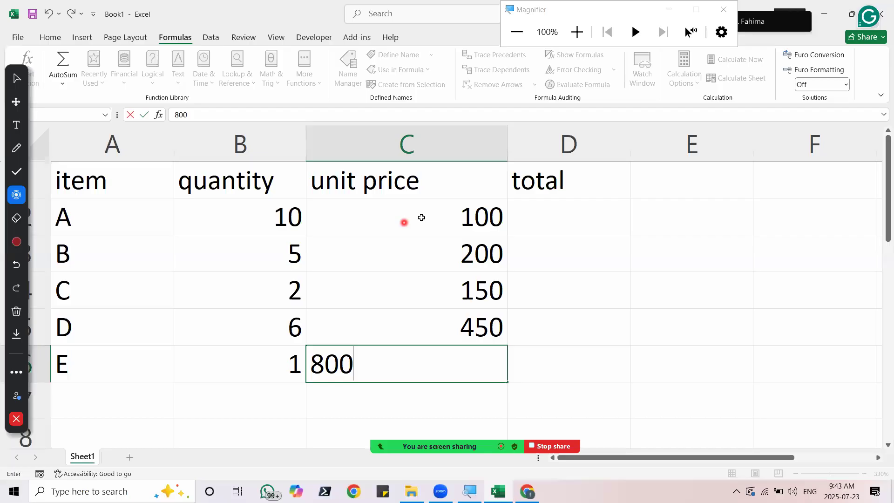
{"action": "left_click", "coordinate": [592, 213]}
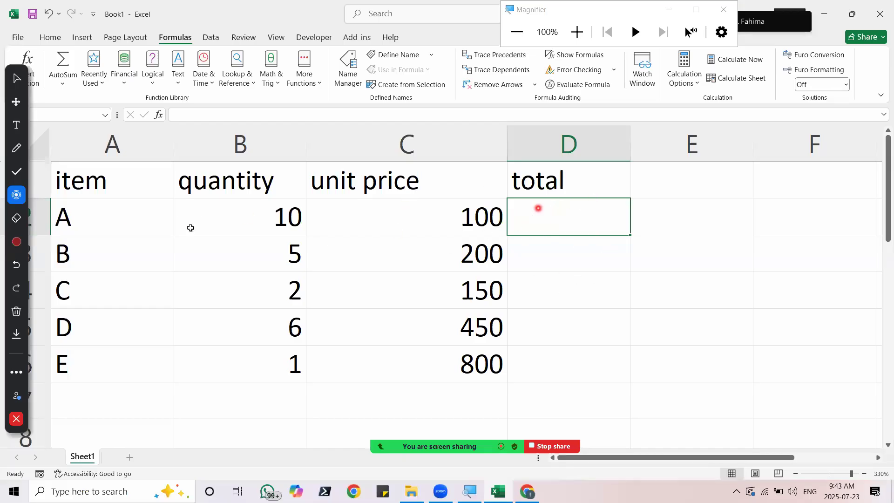
Start item A's total formula in D2 as =B2, referencing its quantity.
{"action": "left_click", "coordinate": [35, 217]}
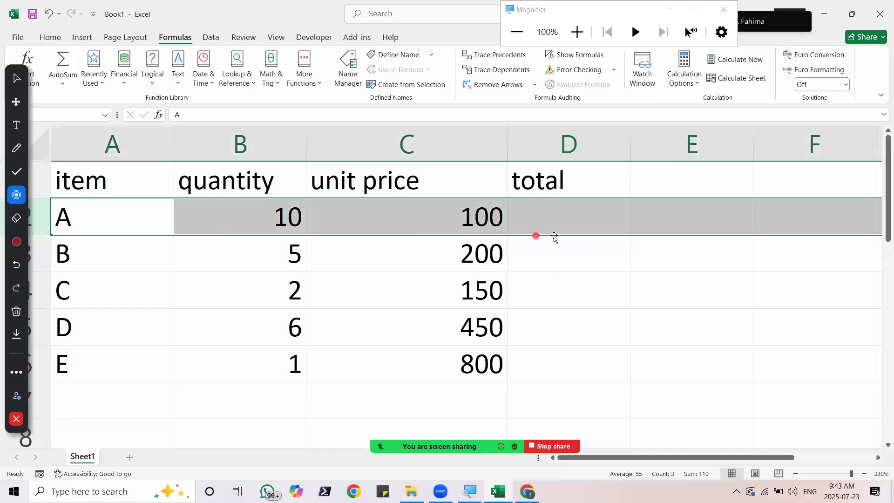
{"action": "left_click", "coordinate": [613, 227]}
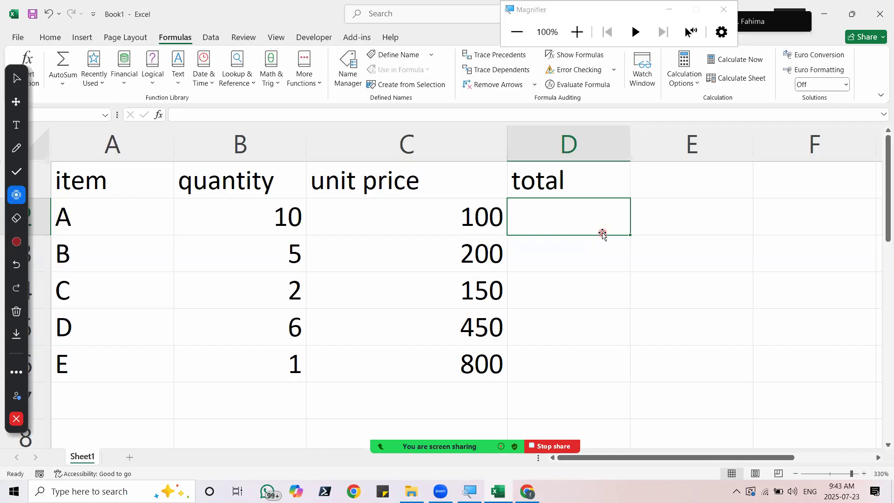
{"action": "key", "text": "alt+h"}
{"action": "left_click", "coordinate": [568, 222]}
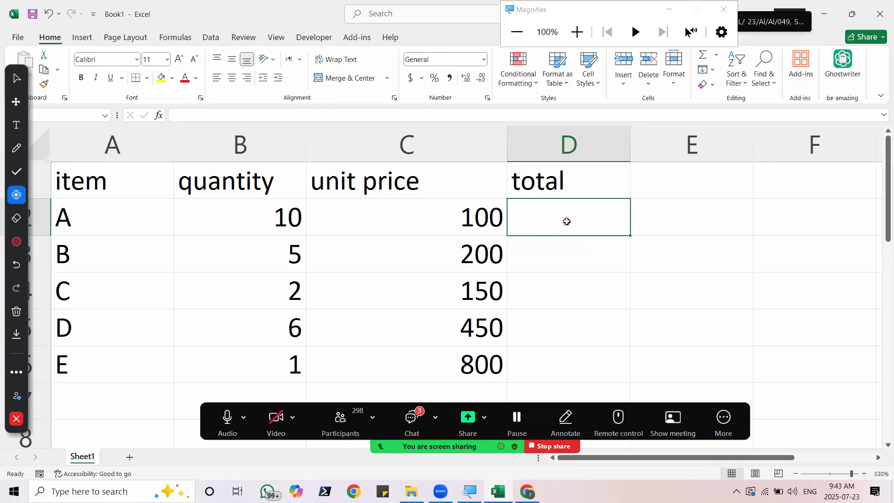
{"action": "type", "text": "="}
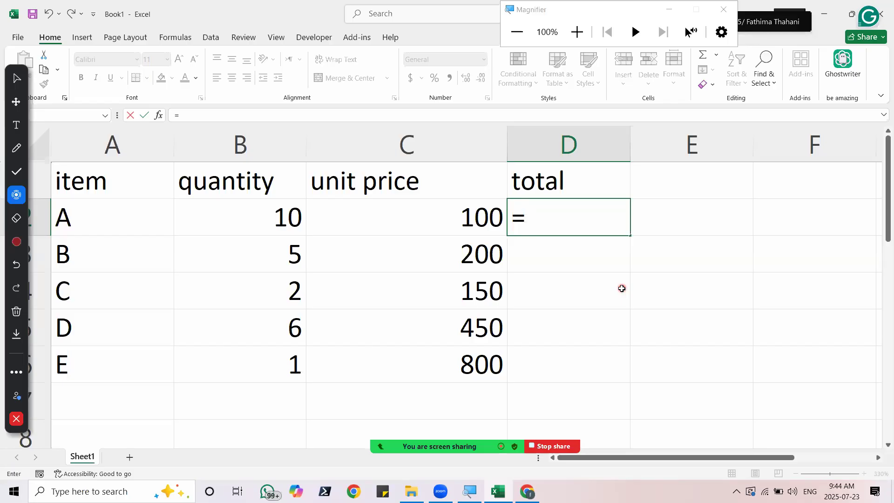
{"action": "key", "text": "BackSpace"}
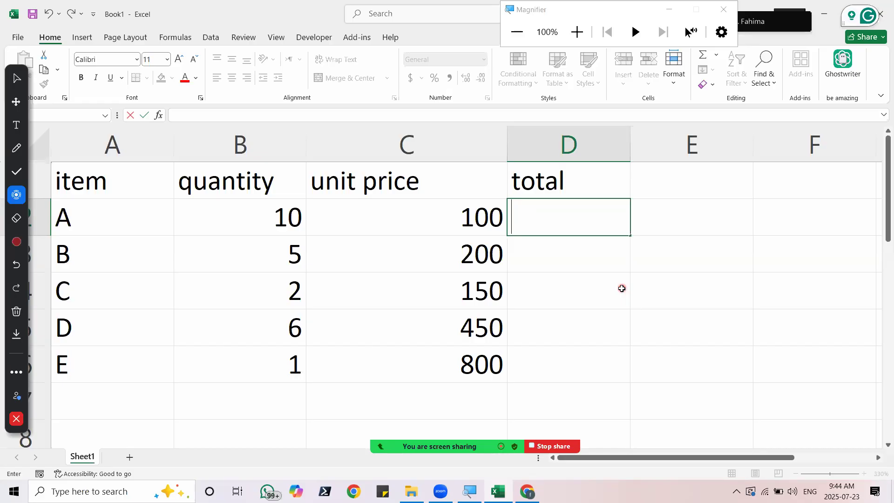
{"action": "type", "text": "="}
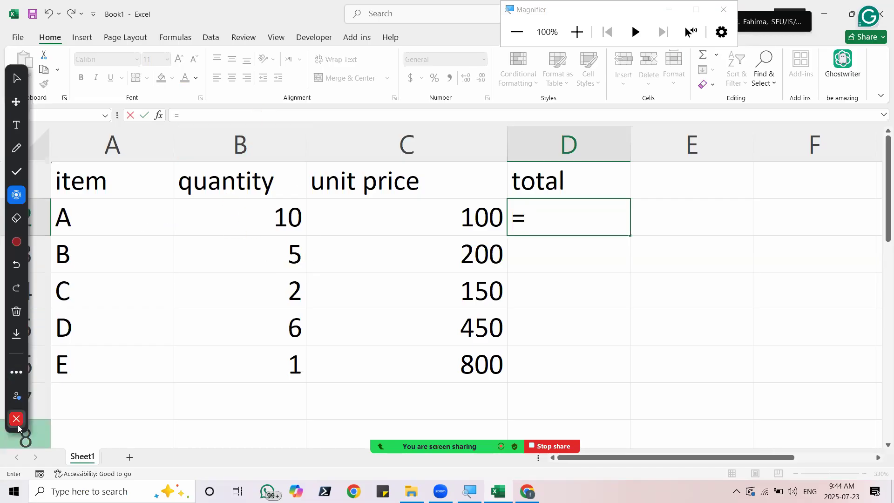
{"action": "left_click", "coordinate": [553, 211]}
{"action": "left_click", "coordinate": [209, 215]}
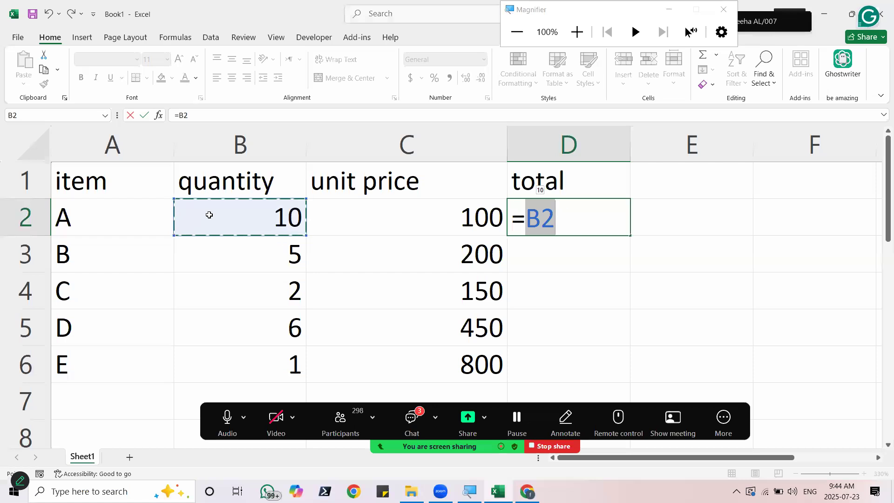
Complete =B2*C2 in D2 and fill it down to D6 for totals 1000, 1000, 300, 2700, 800.
{"action": "type", "text": "*"}
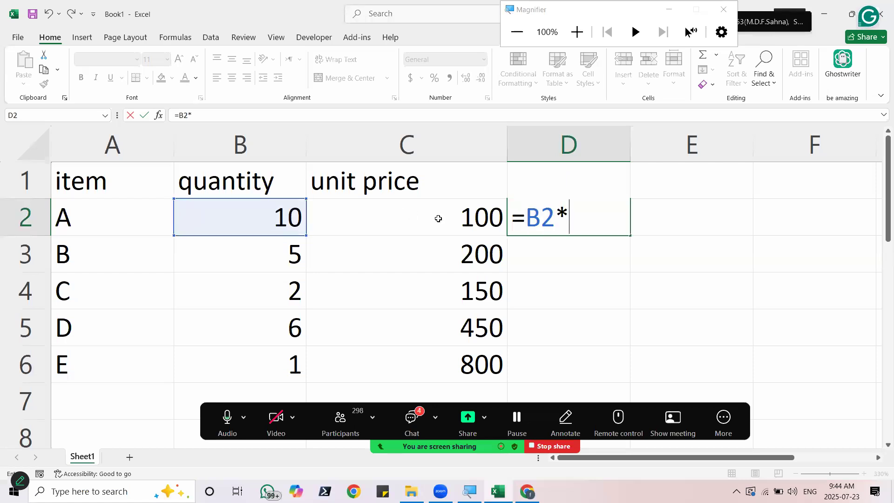
{"action": "left_click", "coordinate": [439, 219]}
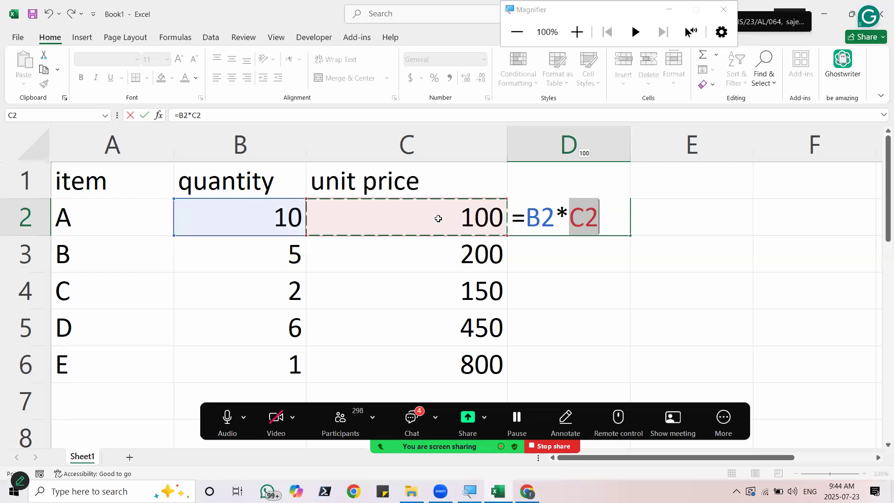
{"action": "key", "text": "Return"}
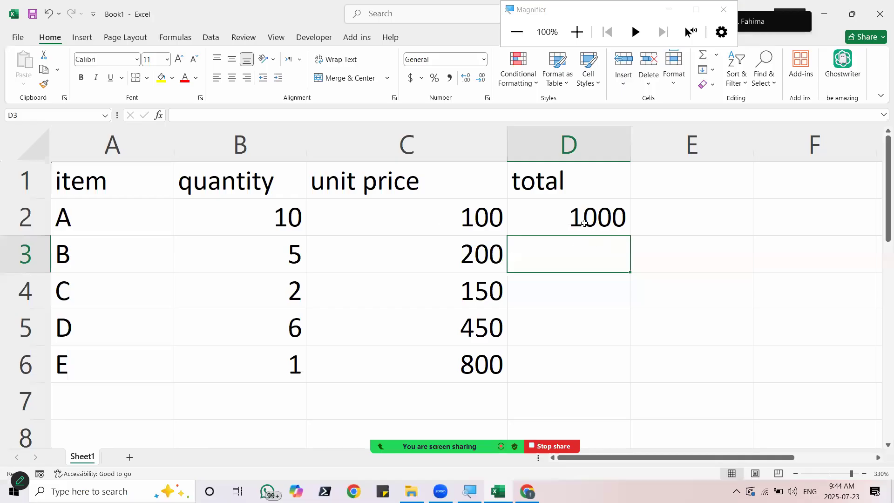
{"action": "left_click", "coordinate": [585, 220]}
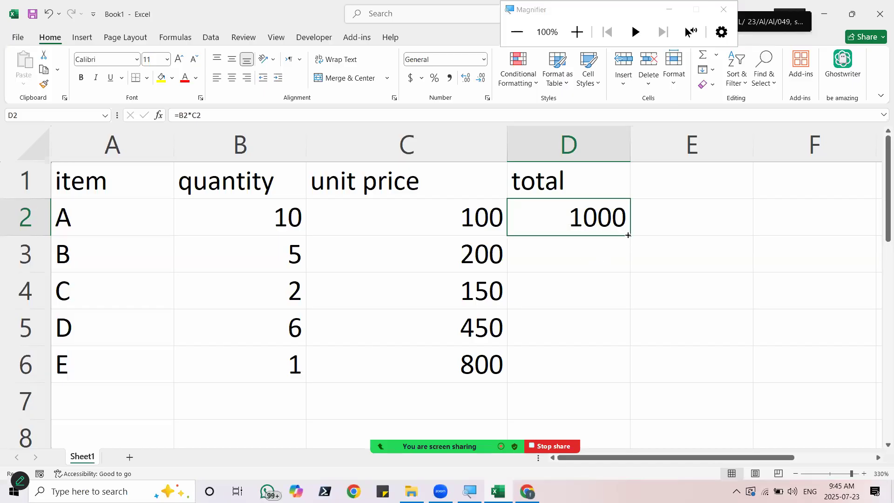
{"action": "left_click_drag", "start_coordinate": [628, 235], "coordinate": [618, 374]}
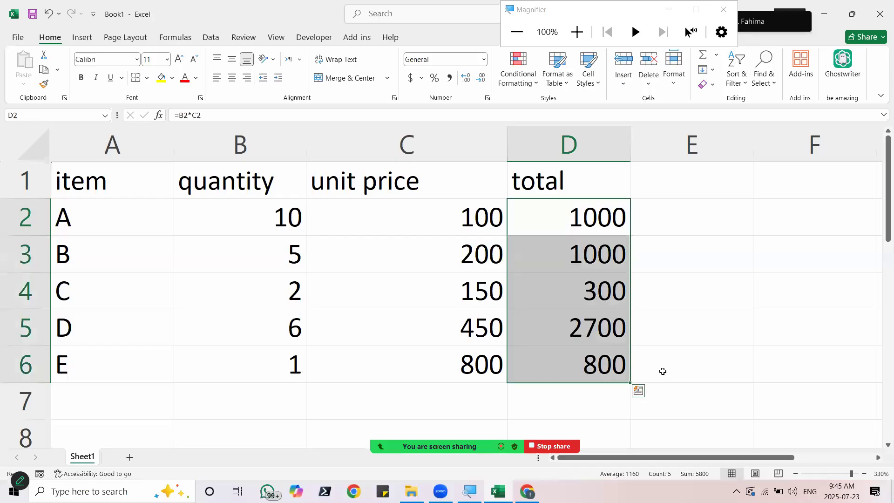
{"action": "left_click", "coordinate": [557, 396]}
Enter =D2+D3+D4+D5+D6 in D7 for a grand total of 5800.
{"action": "type", "text": "="}
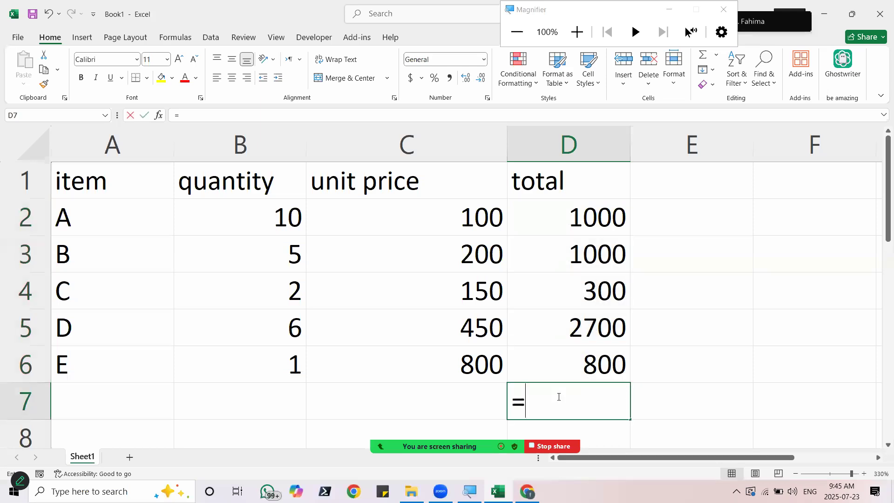
{"action": "type", "text": "su"}
{"action": "key", "text": "BackSpace"}
{"action": "key", "text": "BackSpace"}
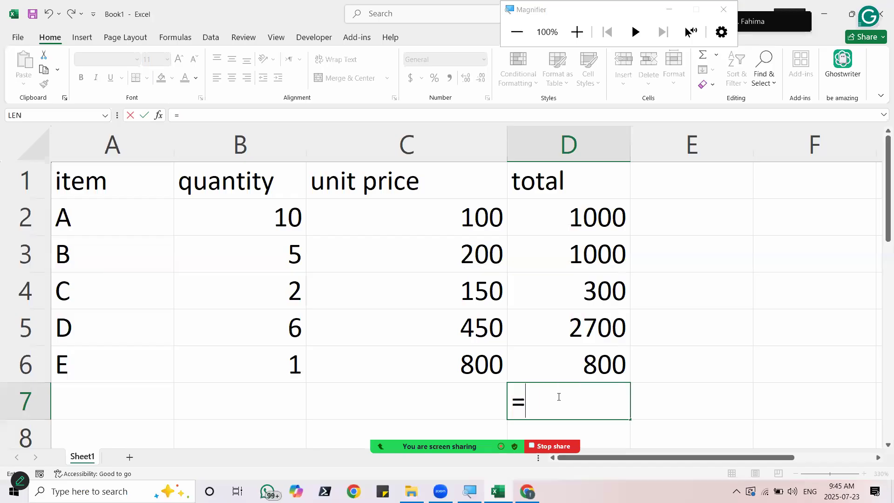
{"action": "left_click", "coordinate": [591, 219]}
{"action": "type", "text": "+"}
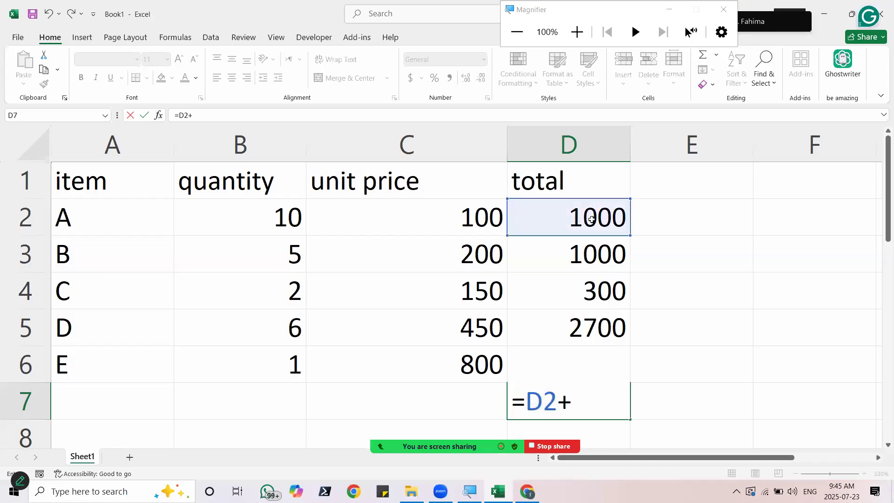
{"action": "left_click", "coordinate": [592, 251]}
{"action": "type", "text": "+"}
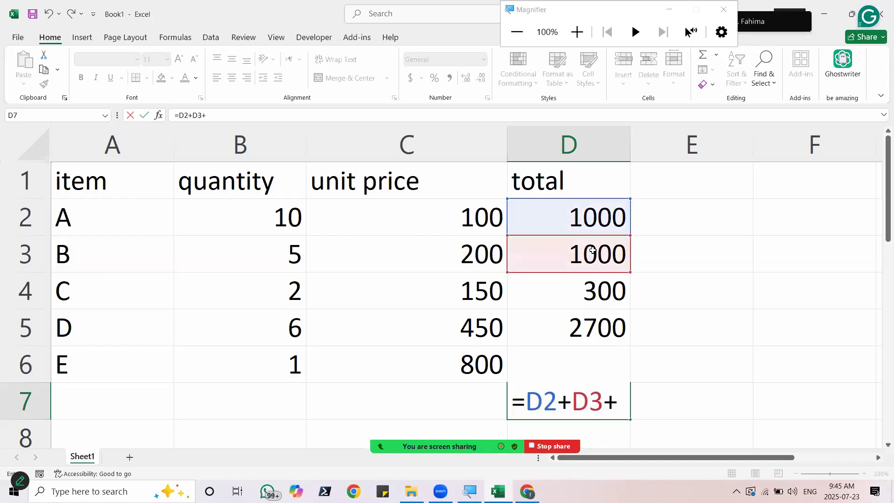
{"action": "left_click", "coordinate": [597, 302]}
{"action": "type", "text": "+"}
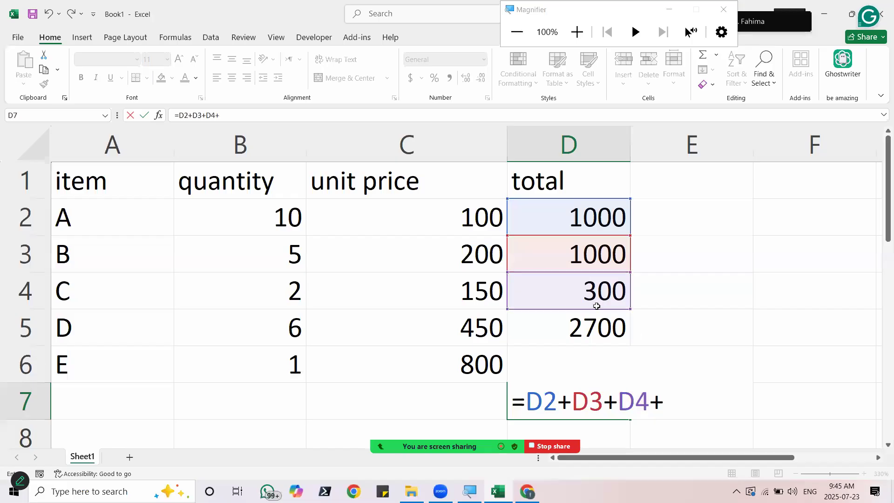
{"action": "left_click", "coordinate": [597, 329]}
{"action": "type", "text": "+"}
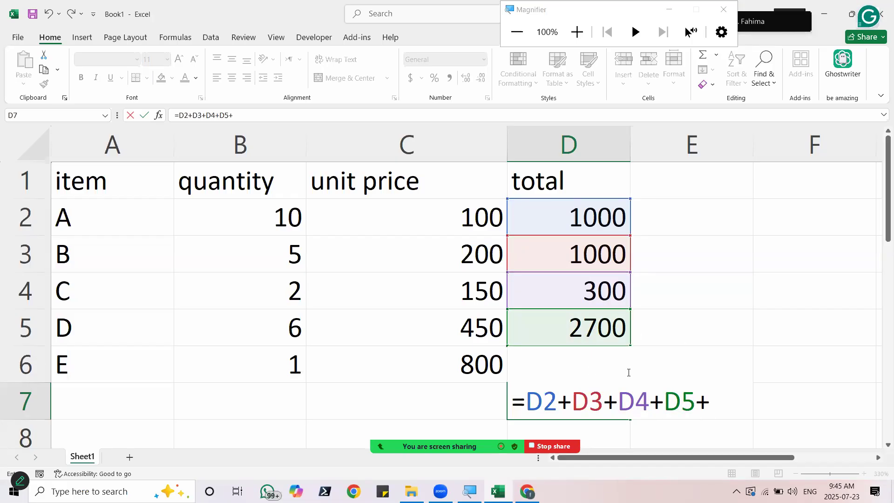
{"action": "type", "text": "D6"}
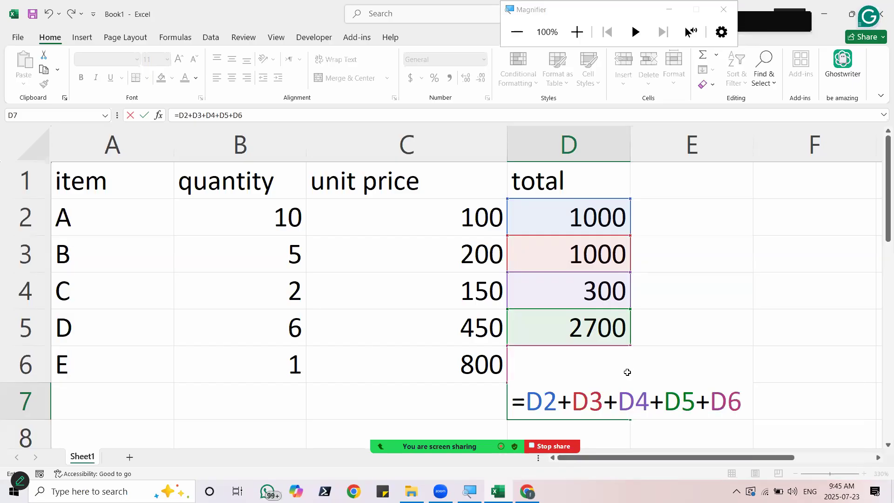
{"action": "key", "text": "Return"}
Check D7's sum formula and select row 7.
{"action": "left_click", "coordinate": [615, 363]}
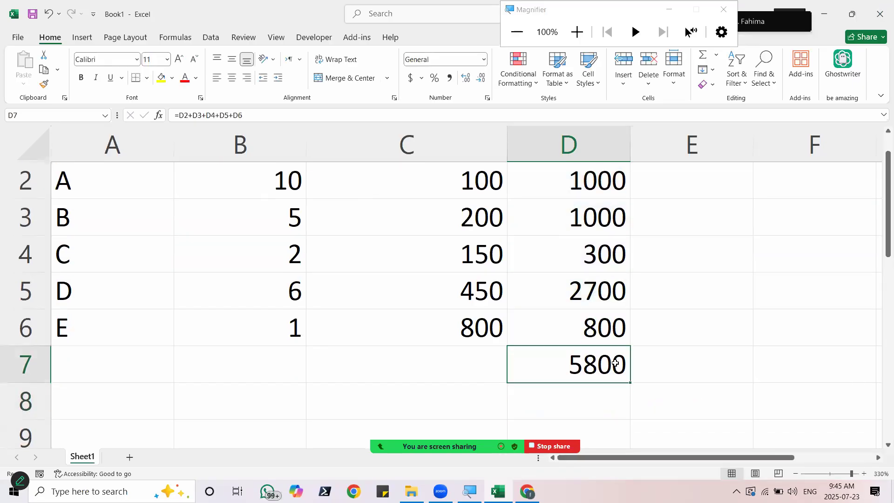
{"action": "scroll", "coordinate": [595, 341], "scroll_direction": "up", "scroll_amount": 1}
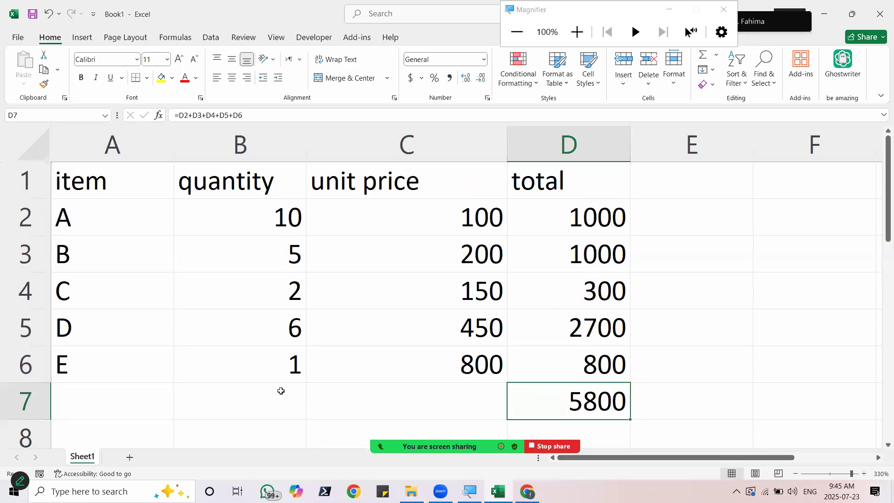
{"action": "left_click", "coordinate": [27, 395]}
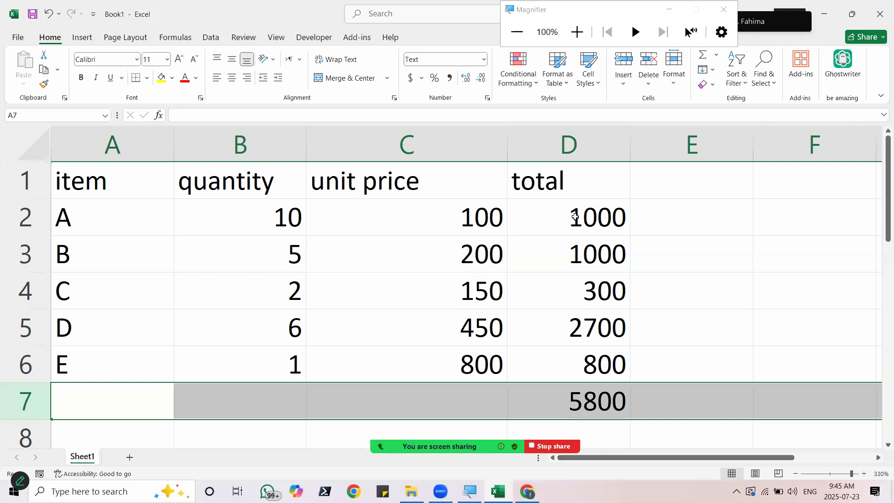
{"action": "double_click", "coordinate": [575, 217]}
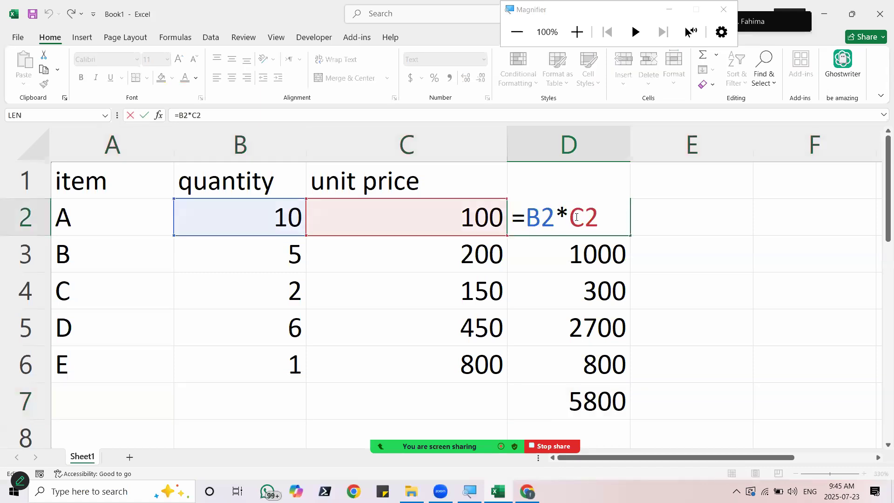
{"action": "key", "text": "super+plus"}
{"action": "key", "text": "super+plus"}
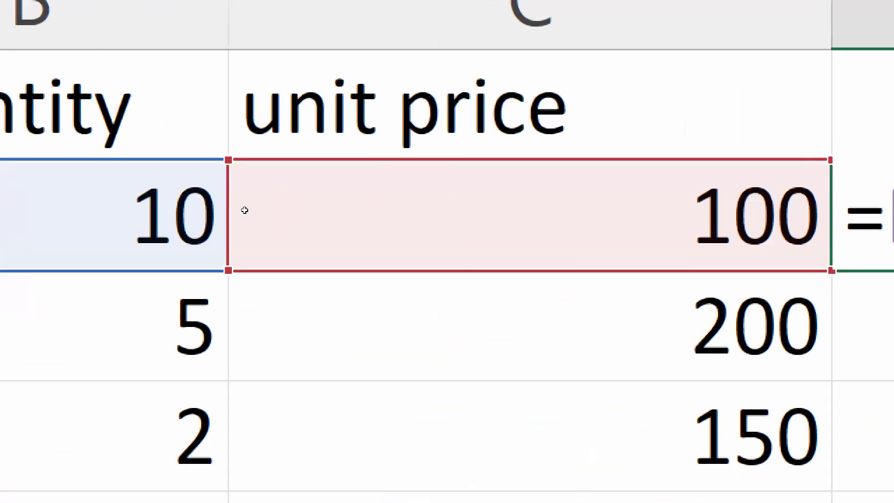
{"action": "key", "text": "super+minus"}
{"action": "key", "text": "super+minus"}
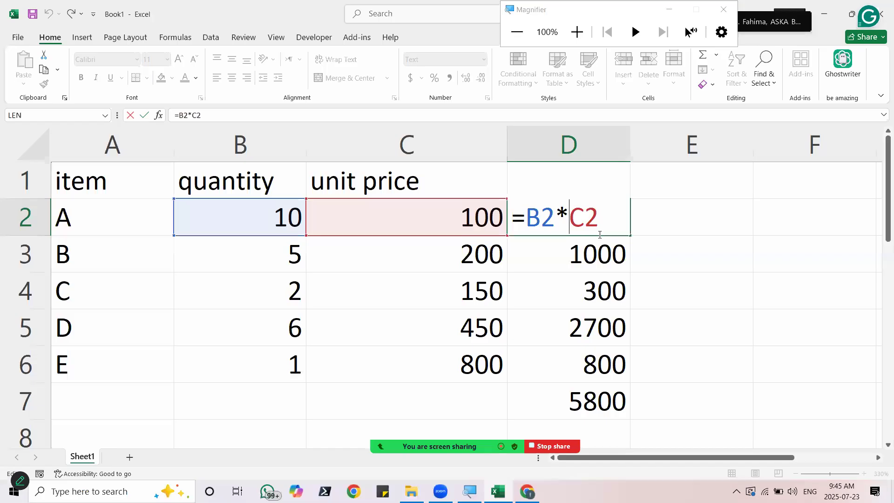
{"action": "left_click", "coordinate": [582, 219]}
{"action": "left_click_drag", "start_coordinate": [600, 218], "coordinate": [495, 215]}
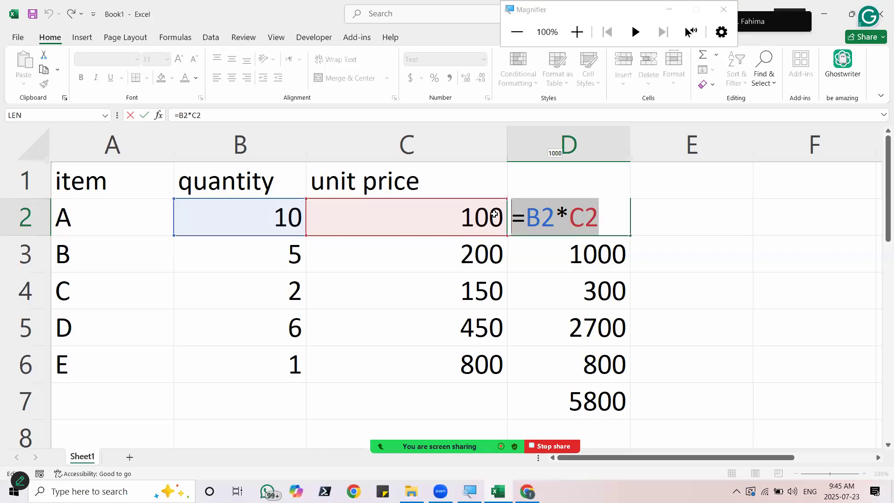
{"action": "key", "text": "Return"}
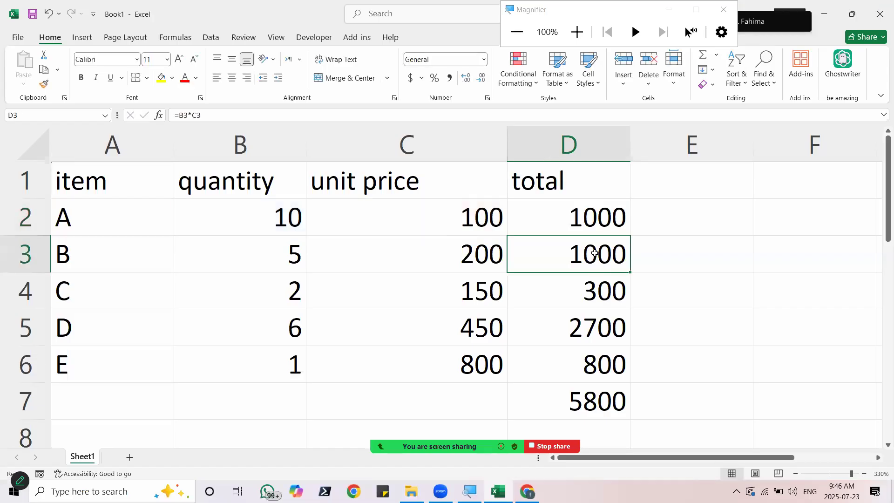
{"action": "double_click", "coordinate": [595, 253]}
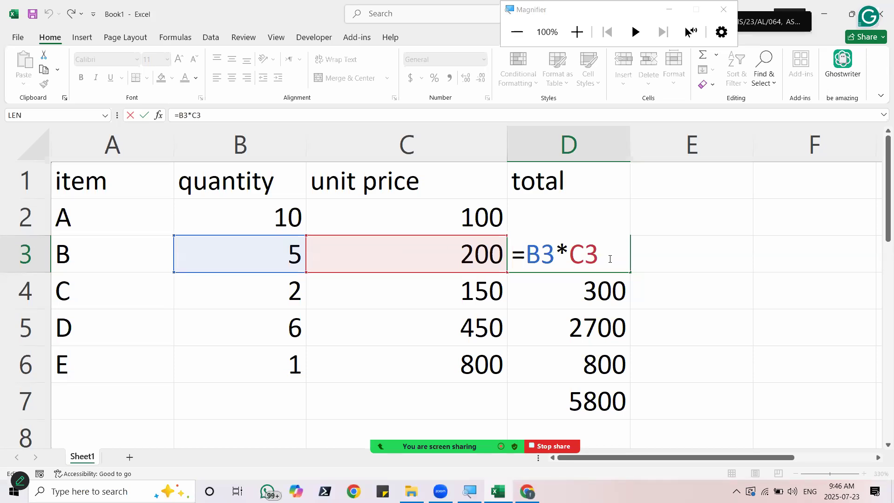
{"action": "left_click_drag", "start_coordinate": [610, 259], "coordinate": [521, 257]}
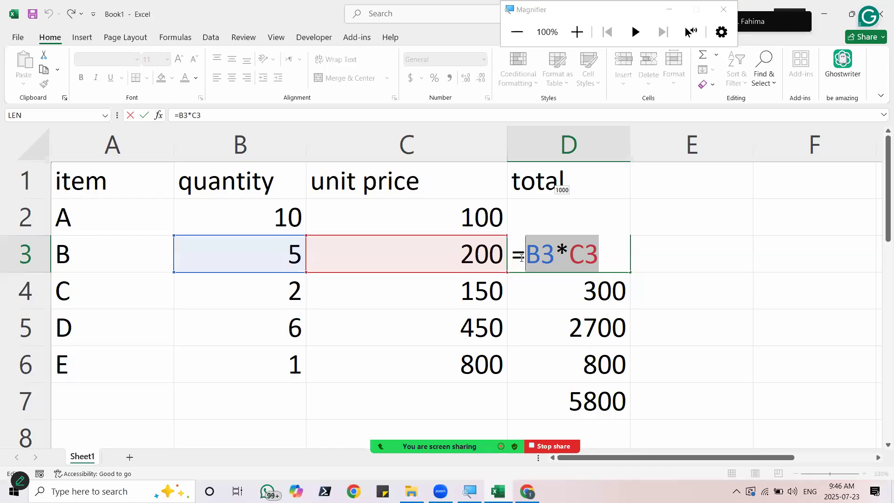
{"action": "key", "text": "Return"}
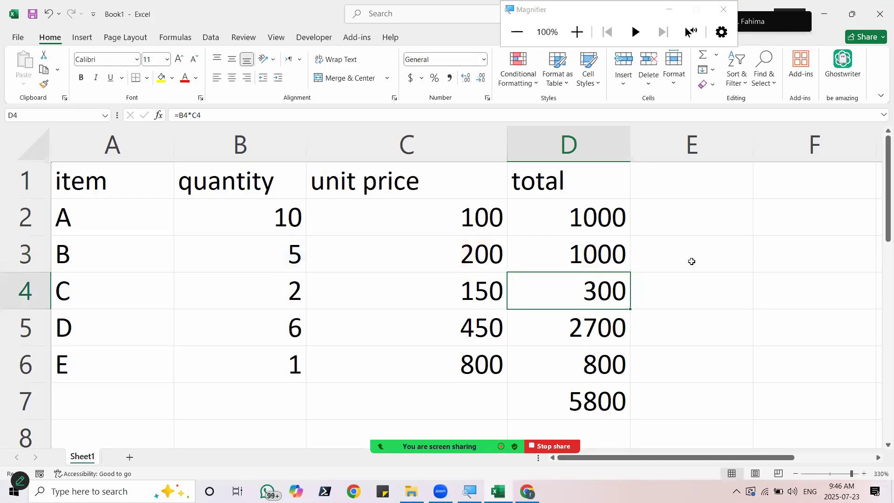
{"action": "left_click", "coordinate": [692, 262]}
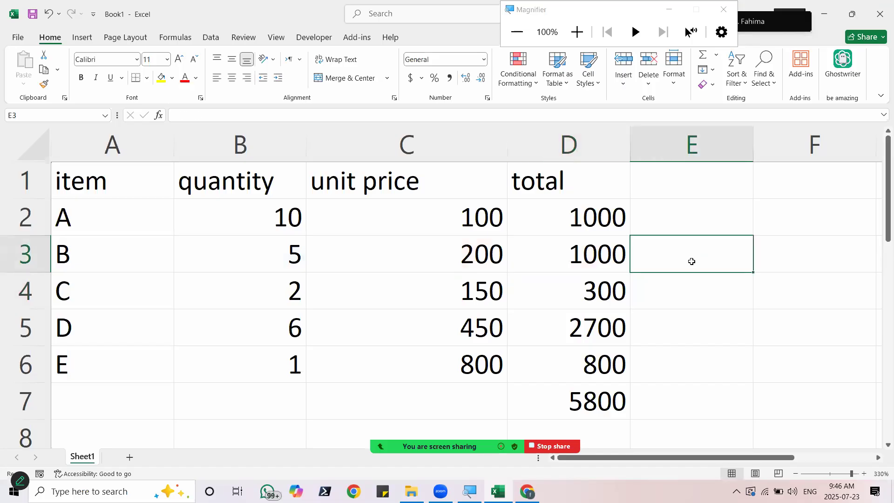
Type the note 'relative referance' in E3, then select item A's total in D2.
{"action": "type", "text": "relative referance"}
{"action": "left_click", "coordinate": [763, 314]}
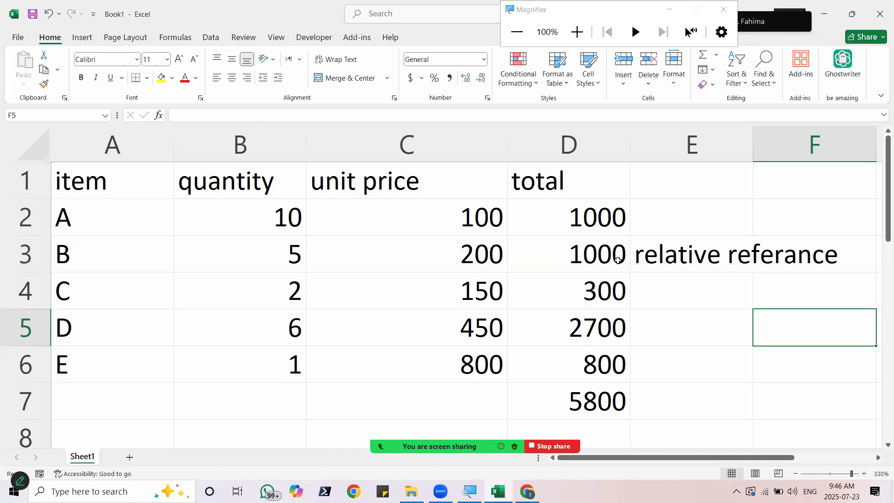
{"action": "left_click", "coordinate": [668, 261]}
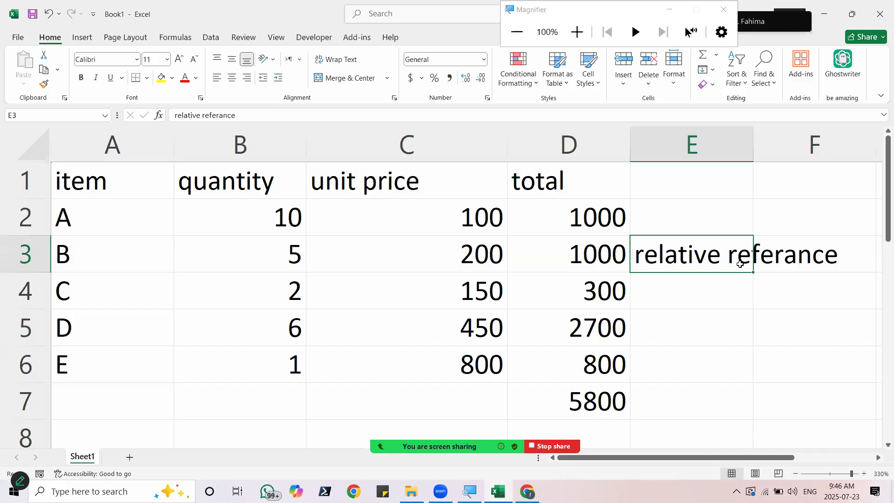
{"action": "left_click", "coordinate": [577, 220]}
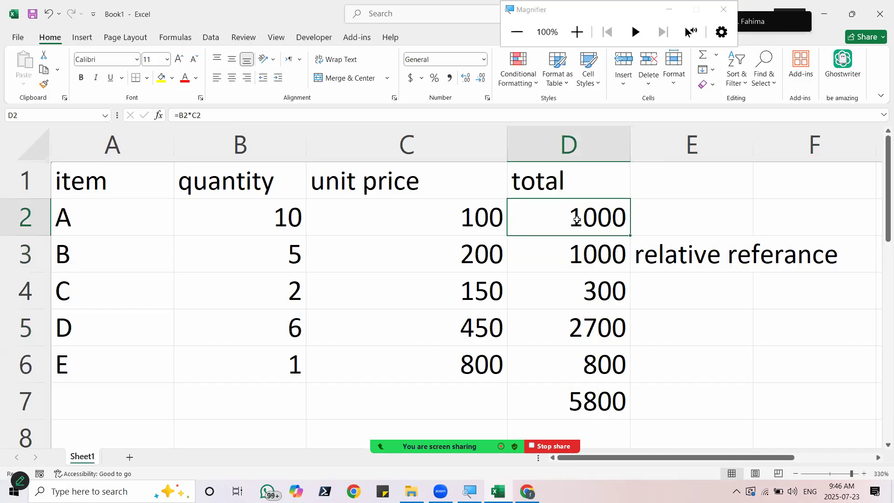
Fill D2's =B2*C2 formula down through D6 and review it, leaving it unchanged.
{"action": "left_click_drag", "start_coordinate": [630, 235], "coordinate": [627, 378]}
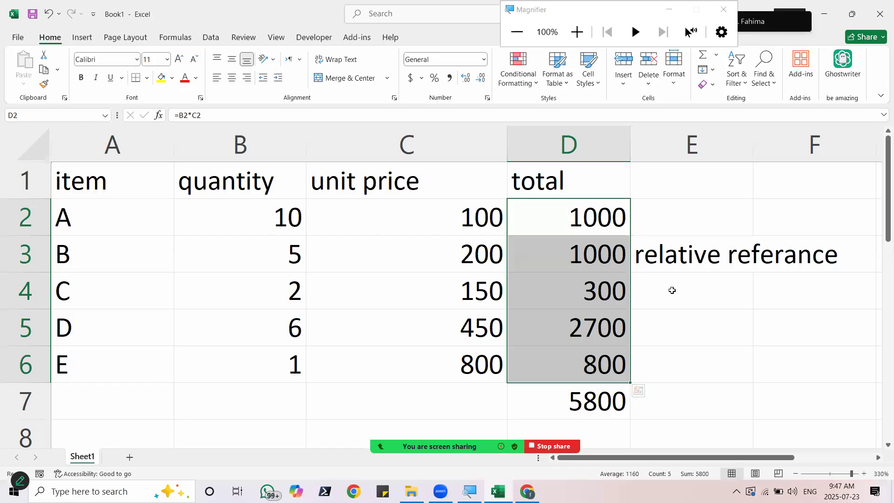
{"action": "double_click", "coordinate": [578, 221]}
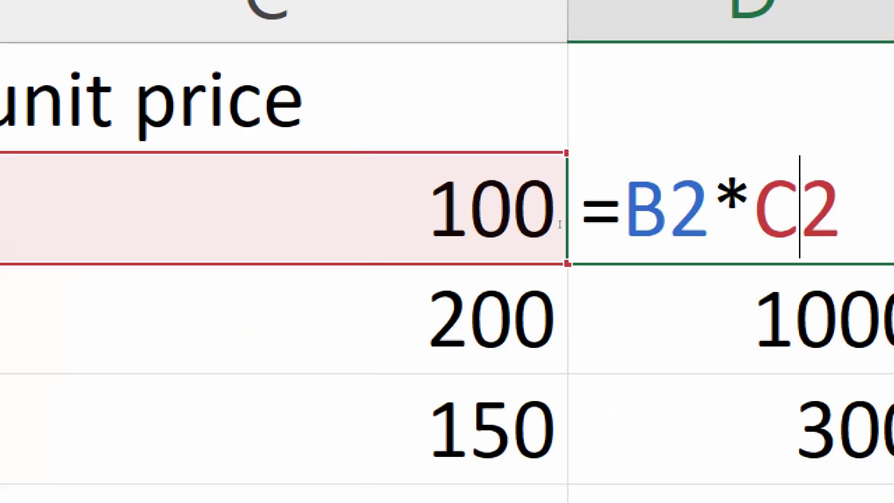
{"action": "key", "text": "super+minus"}
{"action": "key", "text": "super+minus"}
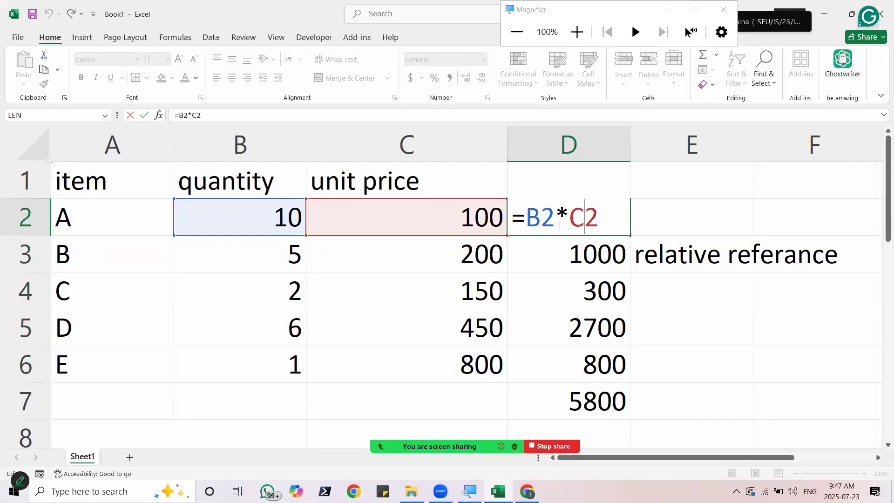
{"action": "key", "text": "Return"}
Reopen D2's formula with the insertion point between B and 2.
{"action": "left_click", "coordinate": [585, 215]}
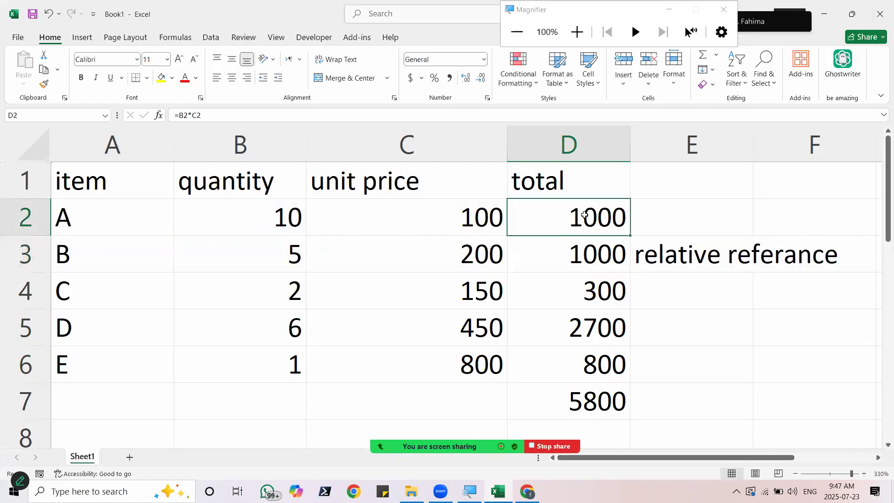
{"action": "double_click", "coordinate": [585, 215]}
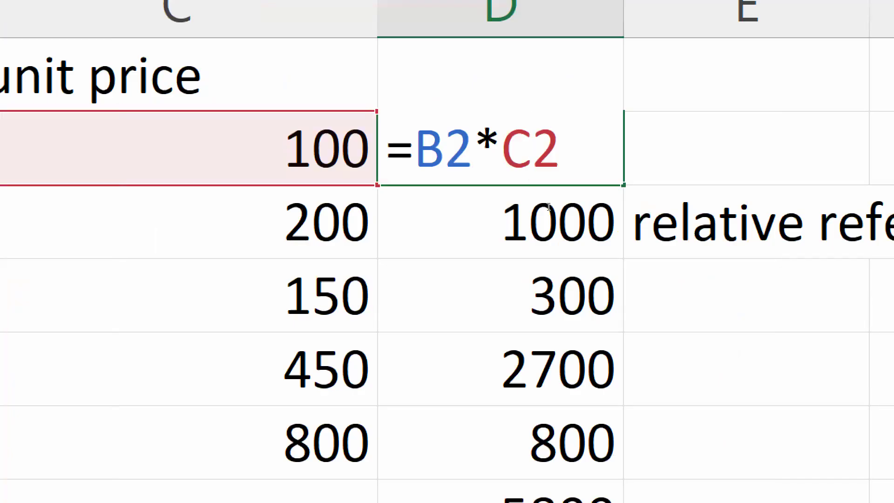
{"action": "key", "text": "Left"}
{"action": "key", "text": "Left"}
{"action": "key", "text": "Left"}
Change D2 to =B$2*C$2 and fill it down to D6, making every total 1000.
{"action": "type", "text": "$"}
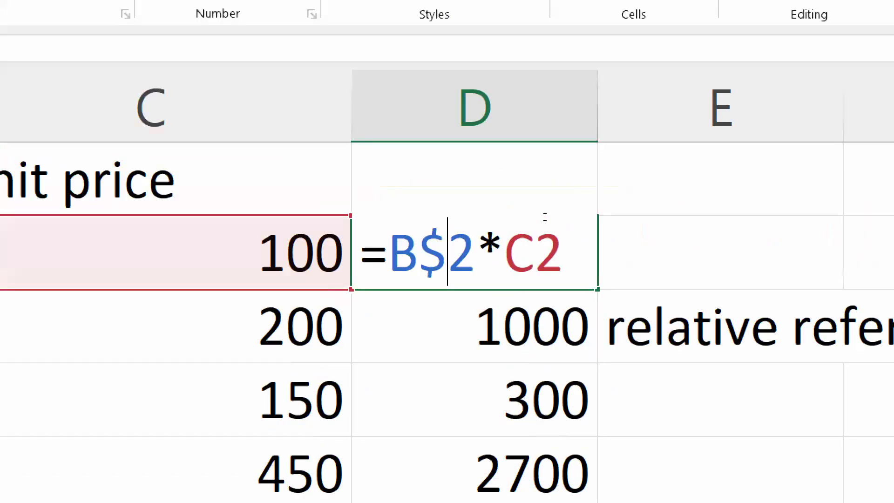
{"action": "key", "text": "Right"}
{"action": "key", "text": "Right"}
{"action": "key", "text": "Right"}
{"action": "type", "text": "$"}
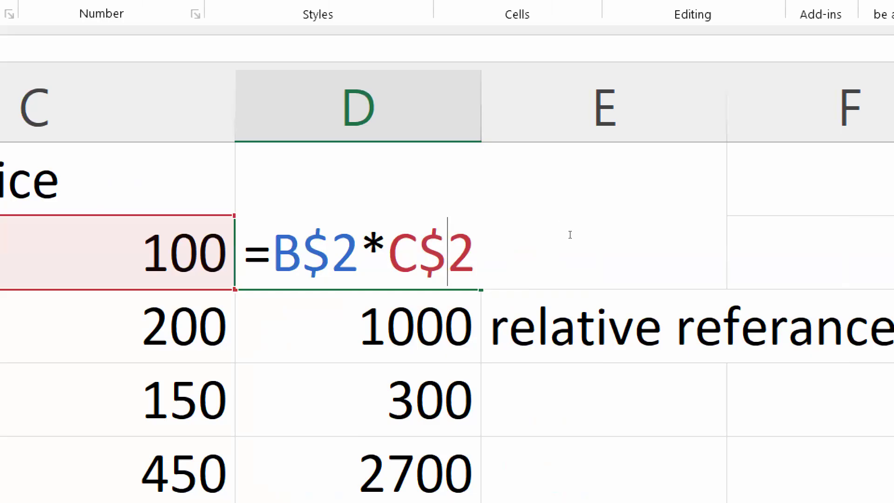
{"action": "key", "text": "Return"}
{"action": "key", "text": "Up"}
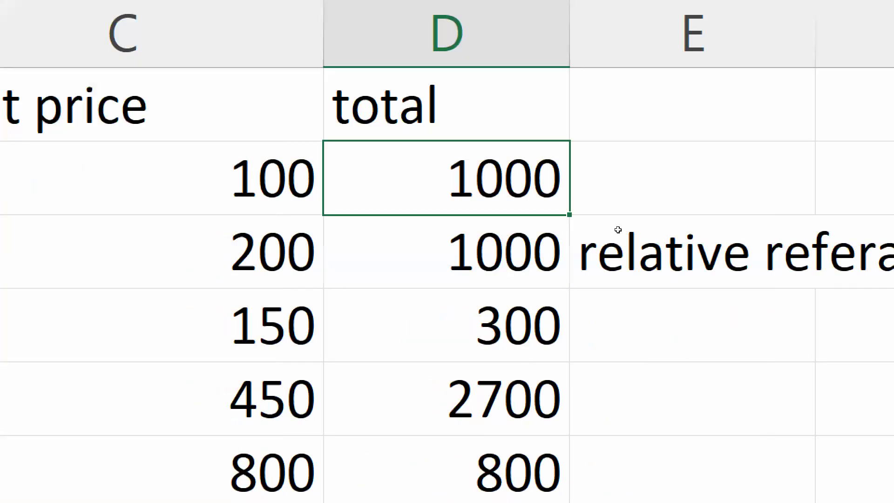
{"action": "left_click_drag", "start_coordinate": [569, 215], "coordinate": [624, 439]}
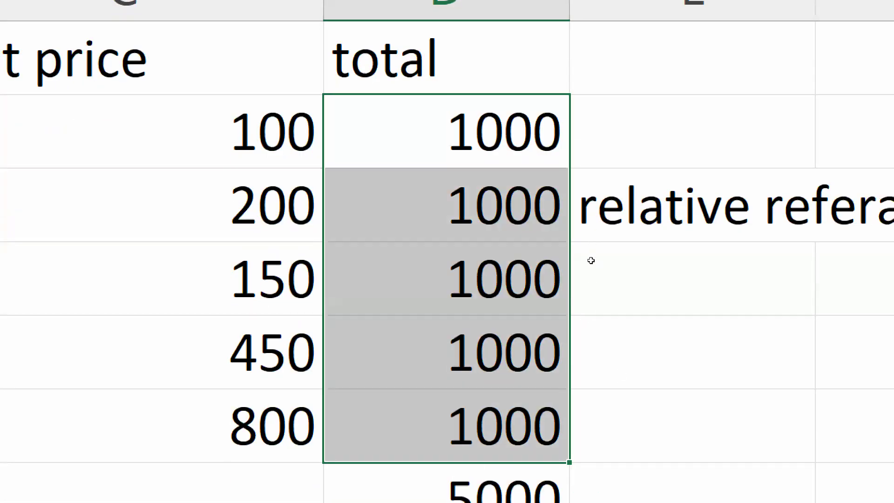
Inspect D3's copied formula to confirm row 2 stays locked.
{"action": "key", "text": "Down"}
{"action": "key", "text": "F2"}
{"action": "key", "text": "Left"}
{"action": "key", "text": "Left"}
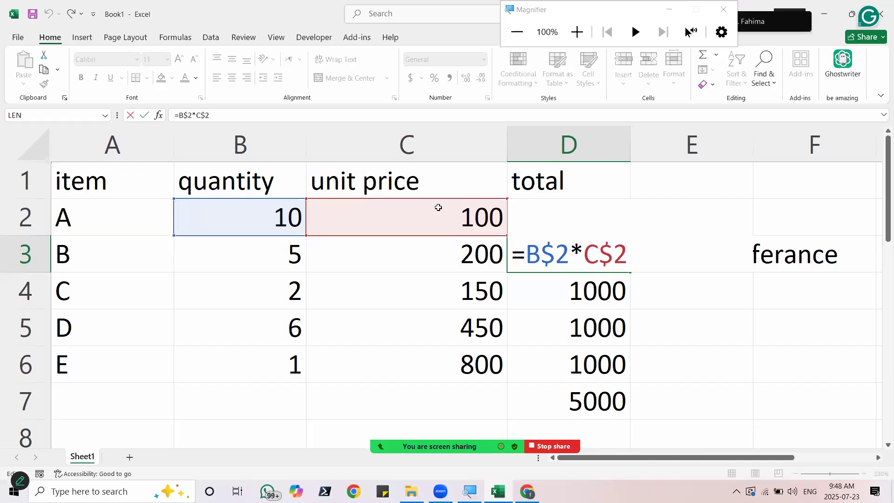
{"action": "left_click_drag", "start_coordinate": [557, 250], "coordinate": [543, 251]}
{"action": "key", "text": "Return"}
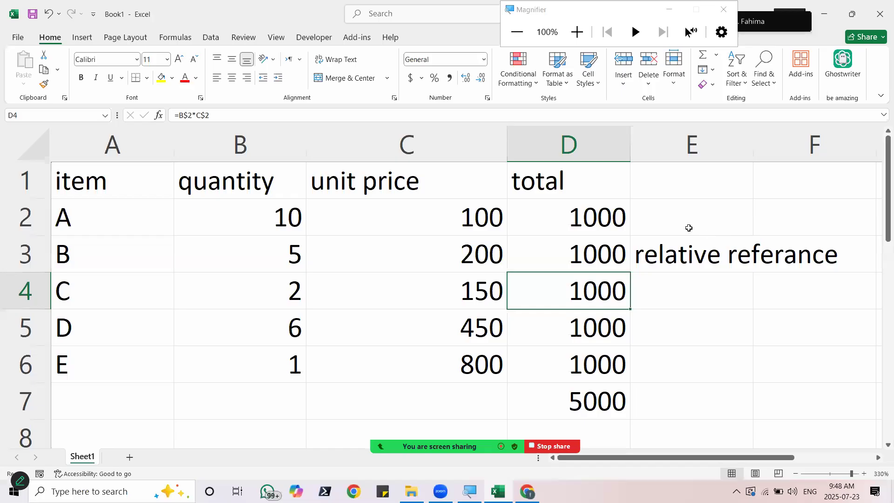
Enter the note 'Absolute reference' in cell E2, correcting the typo.
{"action": "left_click", "coordinate": [688, 222]}
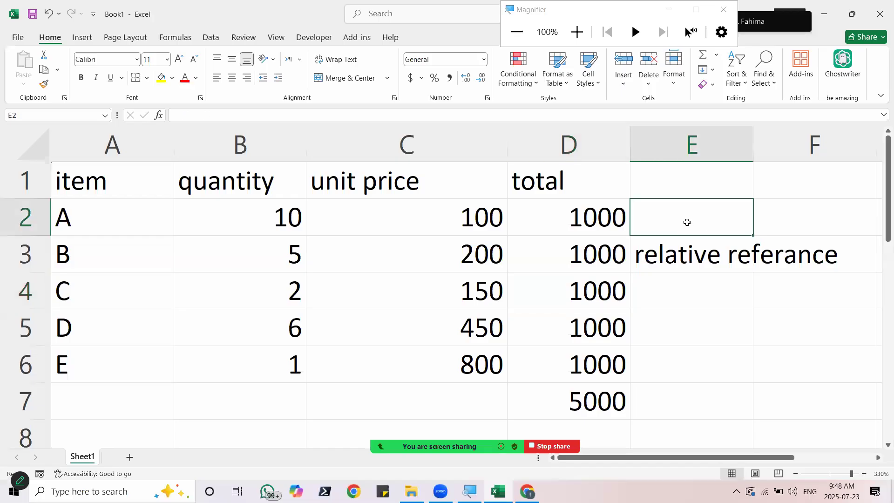
{"action": "type", "text": "Abs"}
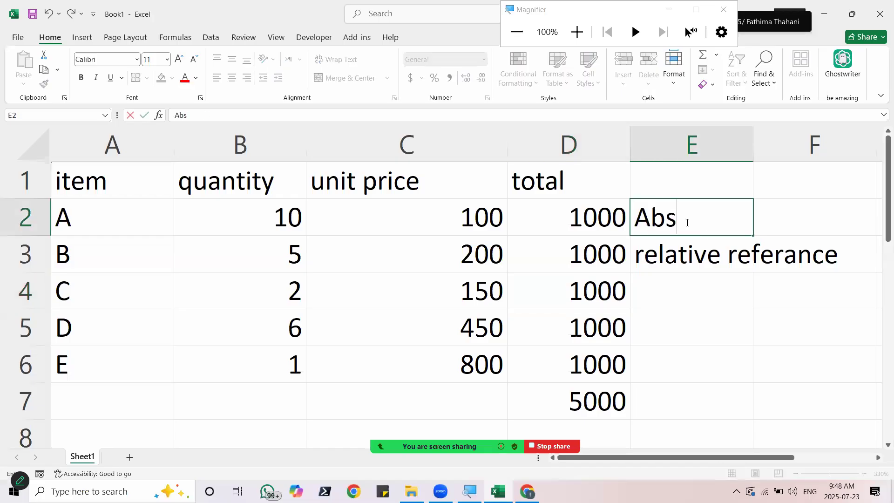
{"action": "type", "text": "pul"}
{"action": "key", "text": "BackSpace"}
{"action": "key", "text": "BackSpace"}
{"action": "key", "text": "BackSpace"}
{"action": "type", "text": "olu"}
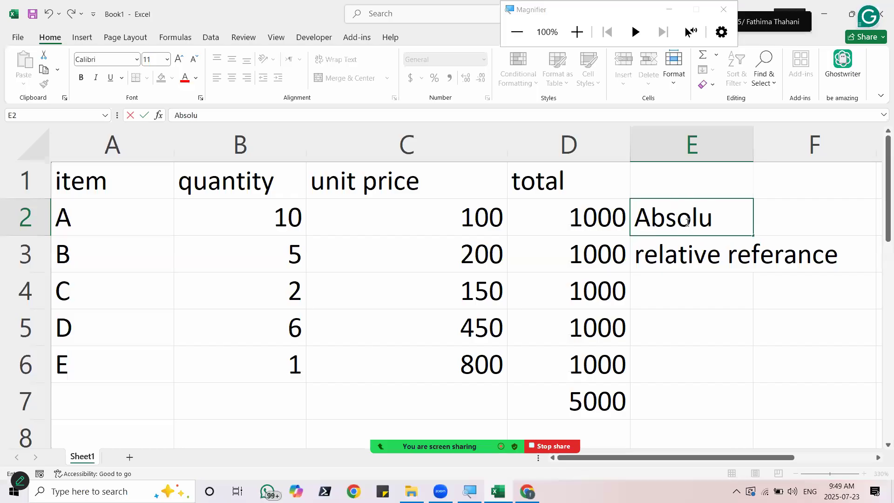
{"action": "type", "text": "te reference"}
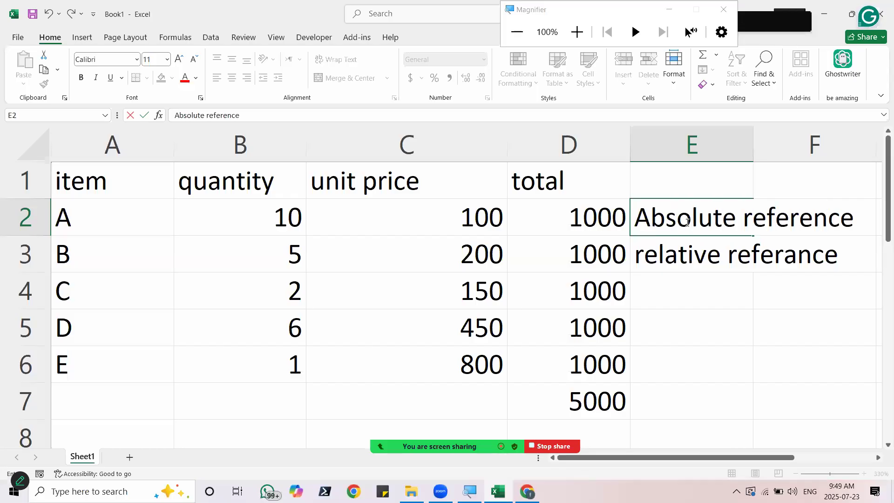
{"action": "left_click", "coordinate": [829, 328]}
{"action": "left_click", "coordinate": [576, 217]}
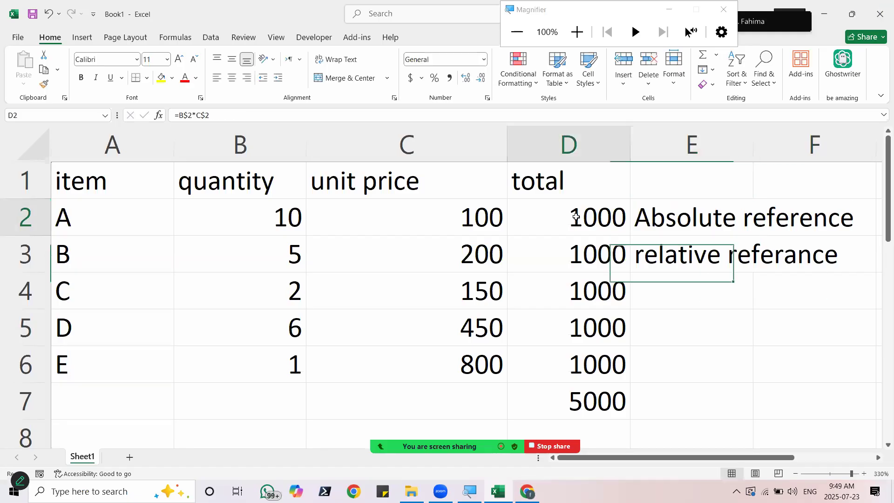
Add $ before B and C in D2's formula to make =$B$2*$C$2.
{"action": "double_click", "coordinate": [577, 217]}
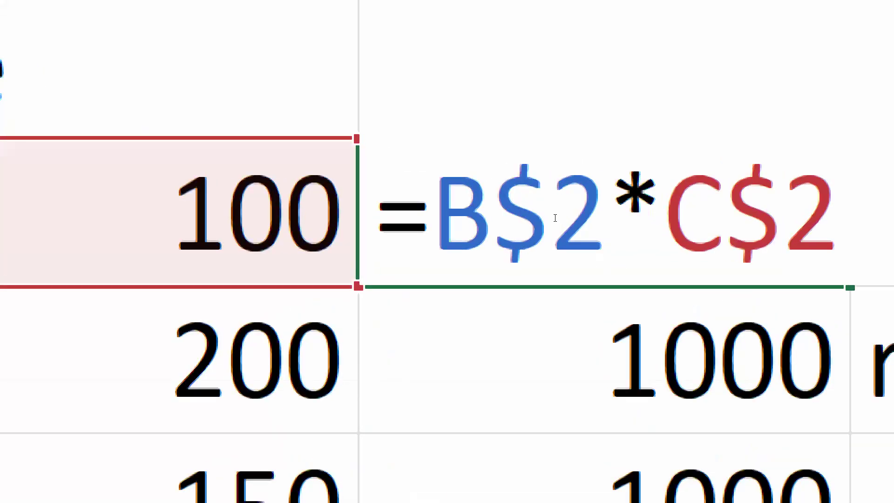
{"action": "double_click", "coordinate": [544, 217]}
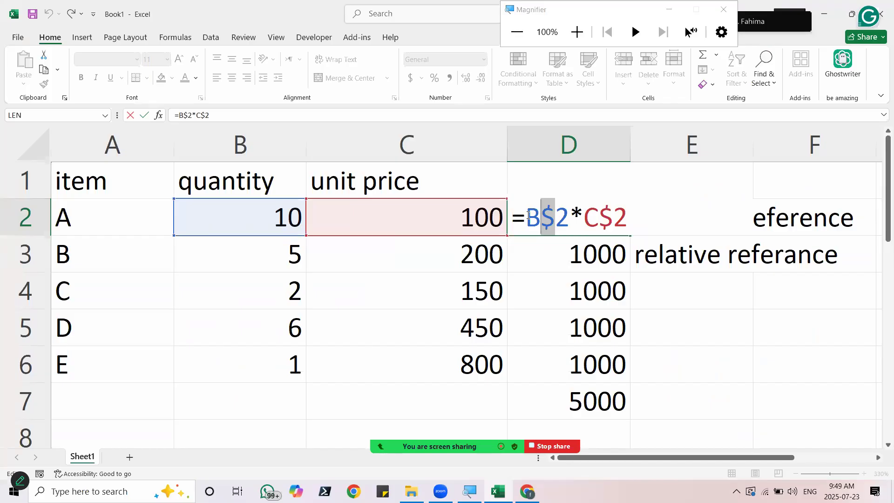
{"action": "left_click", "coordinate": [529, 215]}
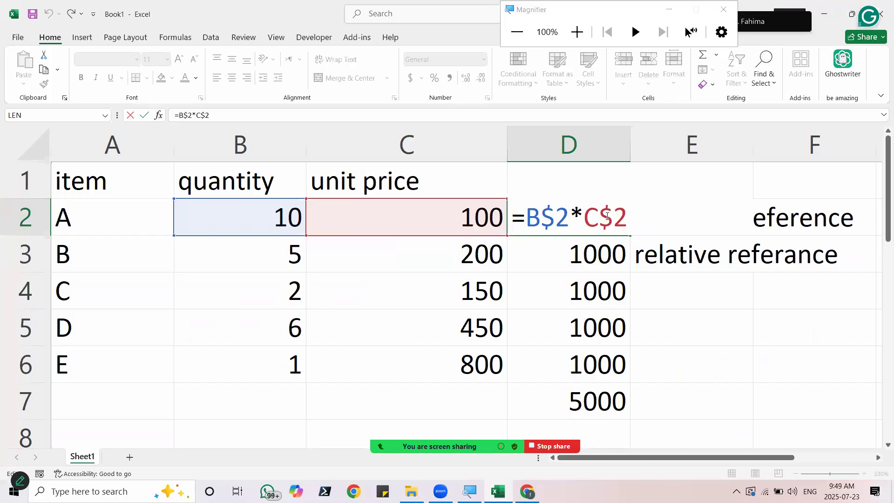
{"action": "type", "text": "$"}
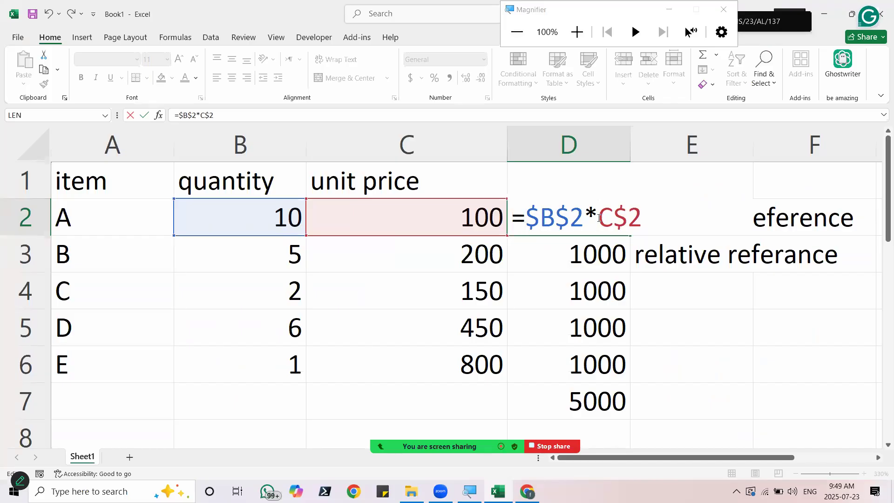
{"action": "left_click", "coordinate": [599, 217]}
{"action": "type", "text": "$"}
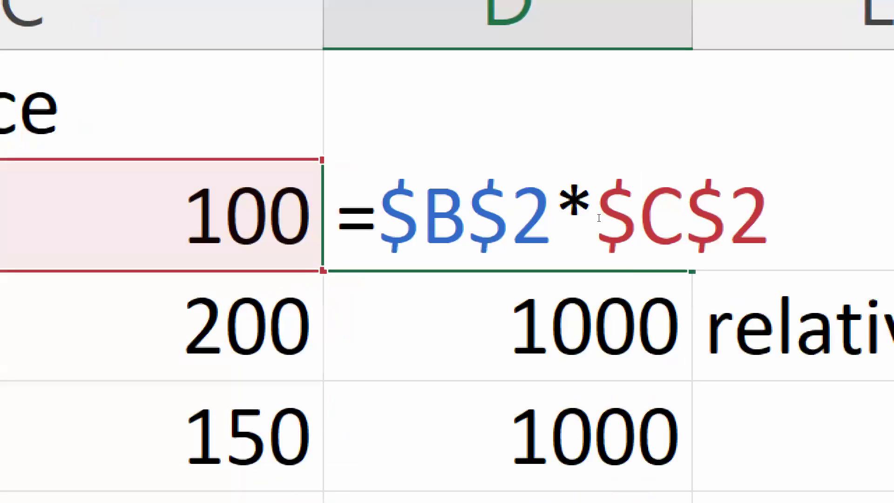
Review the $C$2 reference and confirm the fully absolute formula, still giving 1000.
{"action": "key", "text": "End"}
{"action": "key", "text": "shift+Right"}
{"action": "key", "text": "shift+Right"}
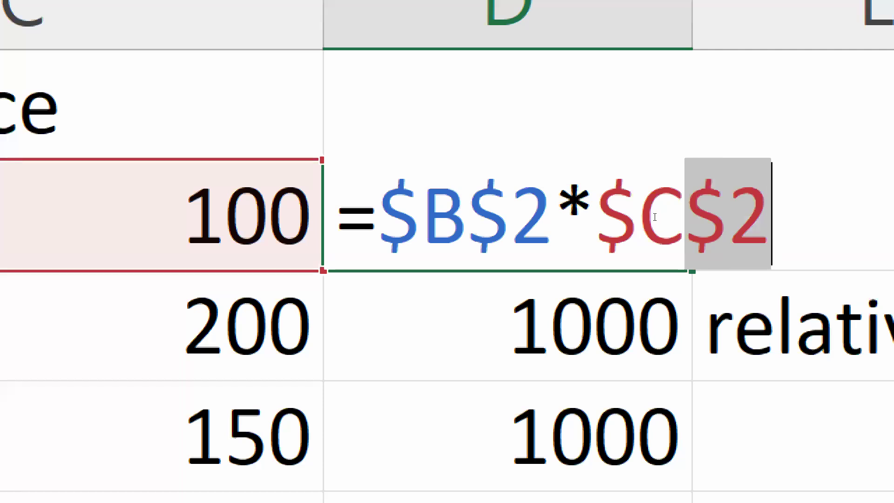
{"action": "left_click", "coordinate": [627, 214]}
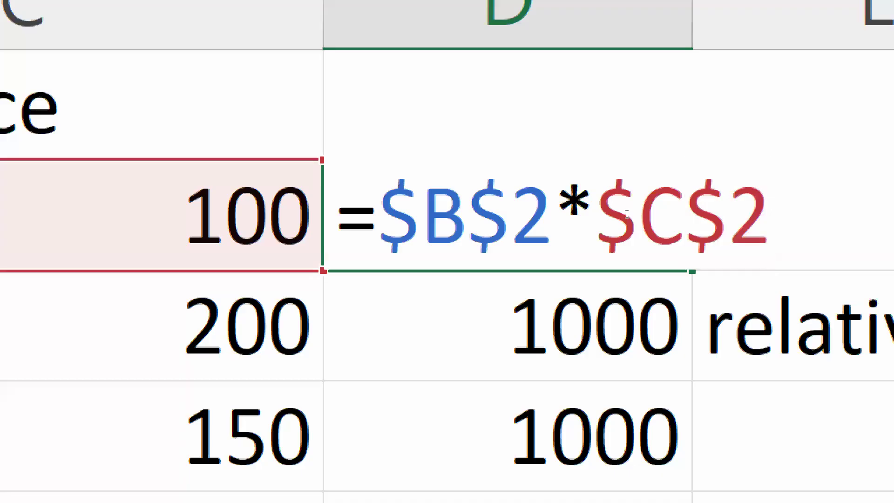
{"action": "key", "text": "shift+Left"}
{"action": "key", "text": "shift+Left"}
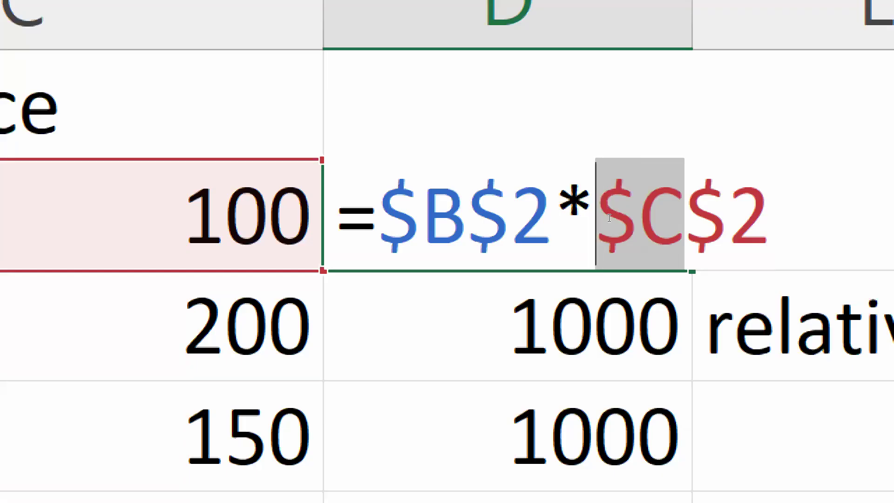
{"action": "left_click", "coordinate": [603, 218]}
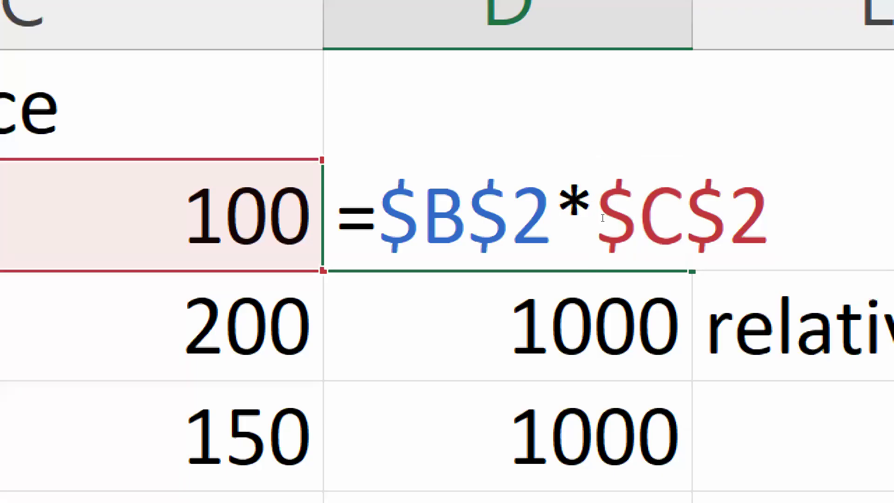
{"action": "left_click_drag", "start_coordinate": [610, 218], "coordinate": [660, 222]}
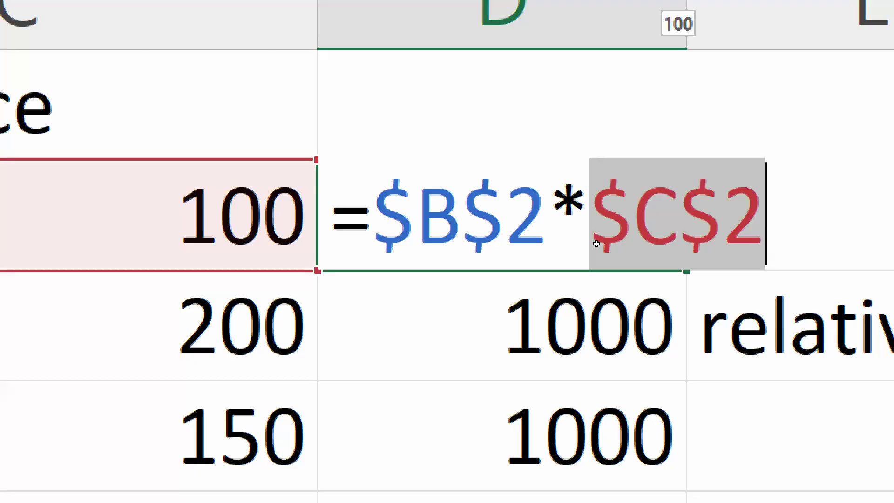
{"action": "left_click", "coordinate": [669, 213]}
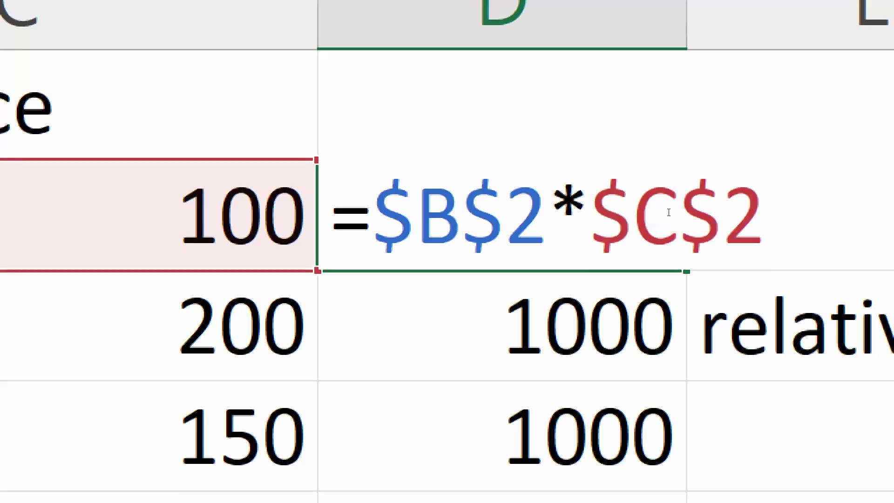
{"action": "key", "text": "super+minus"}
{"action": "key", "text": "super+minus"}
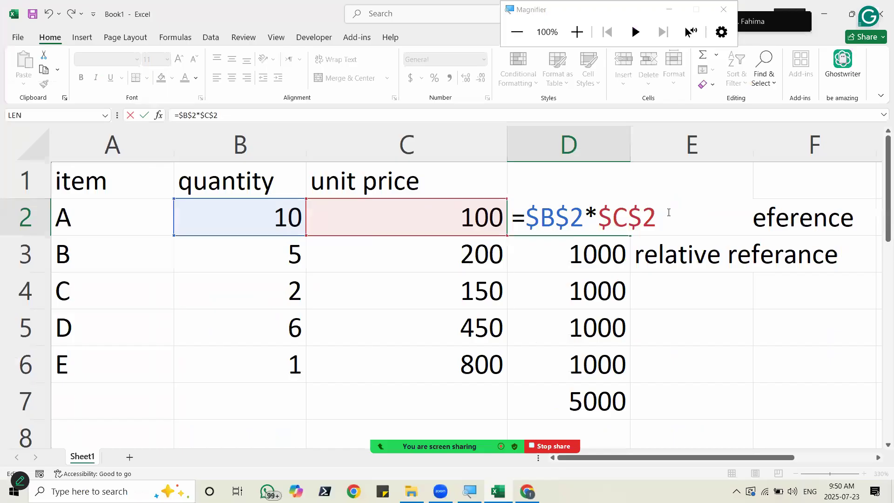
{"action": "key", "text": "Return"}
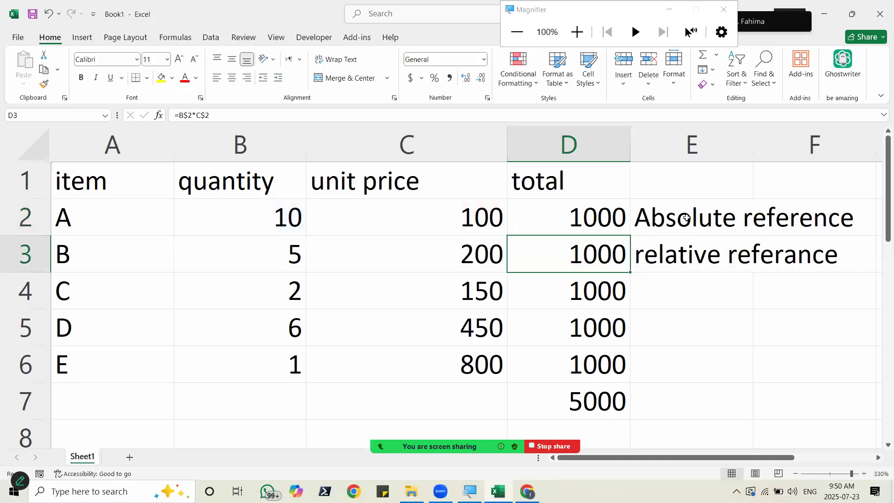
Strip every $ from D2 to restore =B2*C2 and copy it down the total column.
{"action": "left_click", "coordinate": [599, 219]}
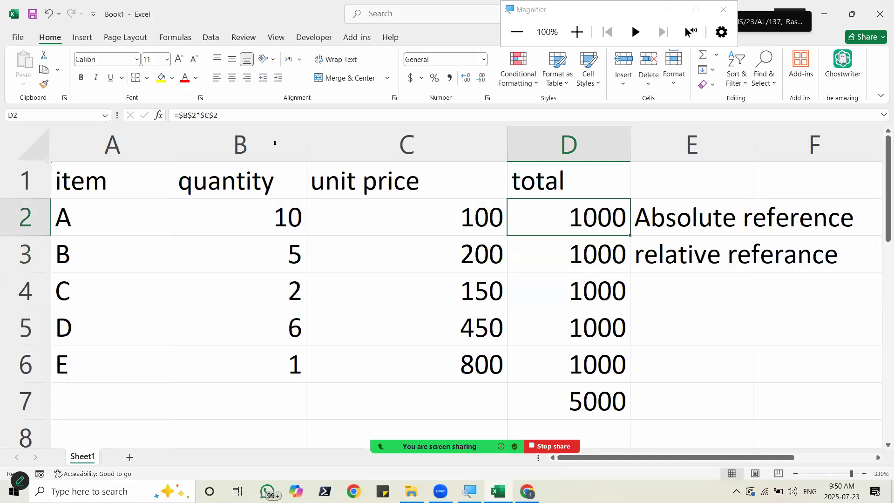
{"action": "left_click", "coordinate": [191, 114]}
{"action": "key", "text": "BackSpace"}
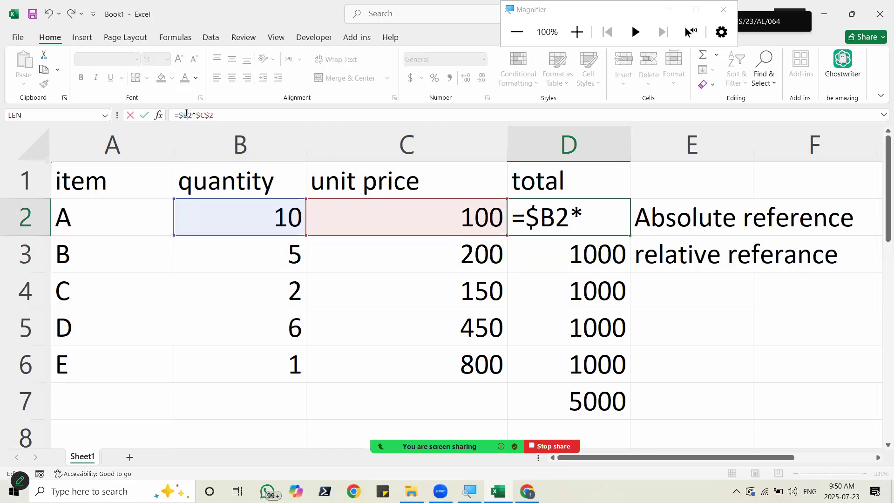
{"action": "key", "text": "Delete"}
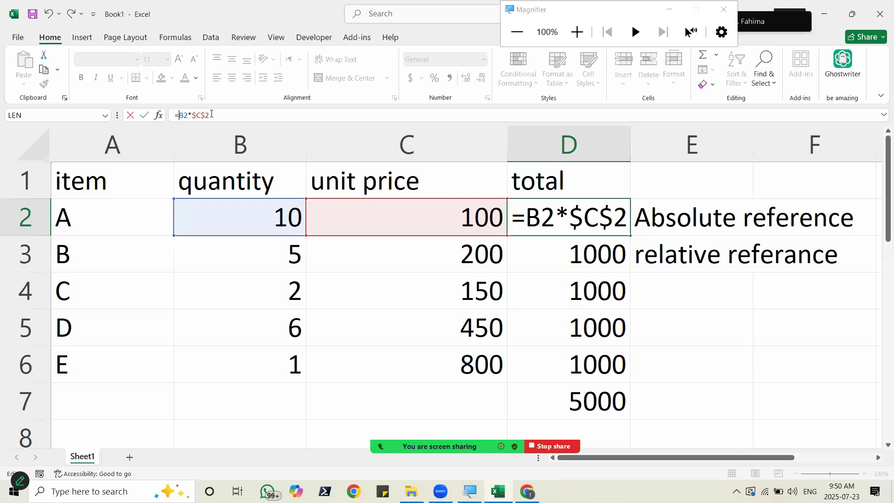
{"action": "left_click", "coordinate": [194, 116]}
{"action": "key", "text": "BackSpace"}
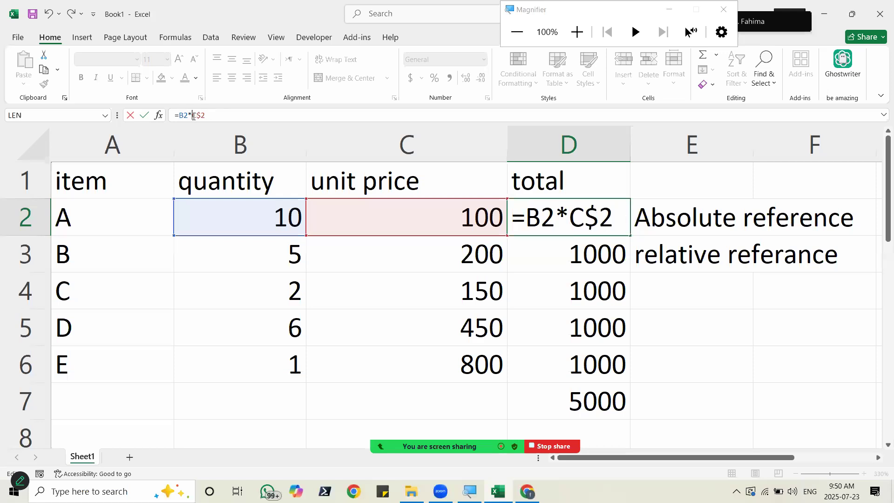
{"action": "key", "text": "BackSpace"}
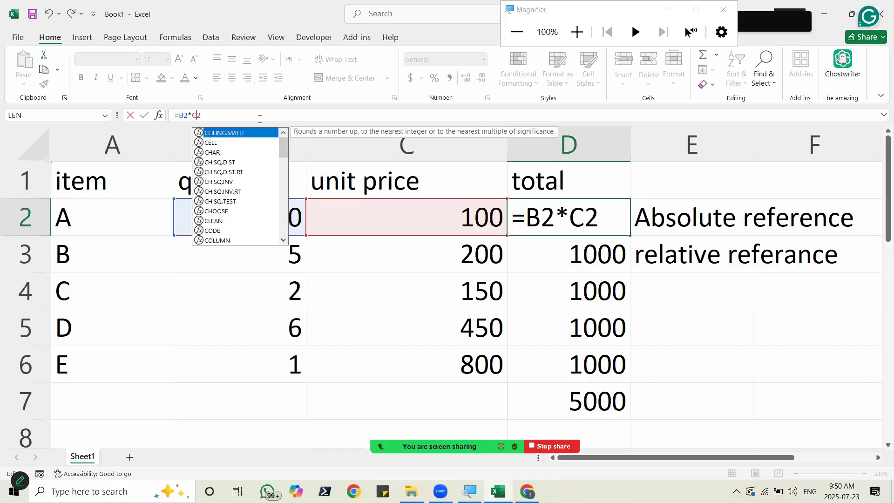
{"action": "key", "text": "Return"}
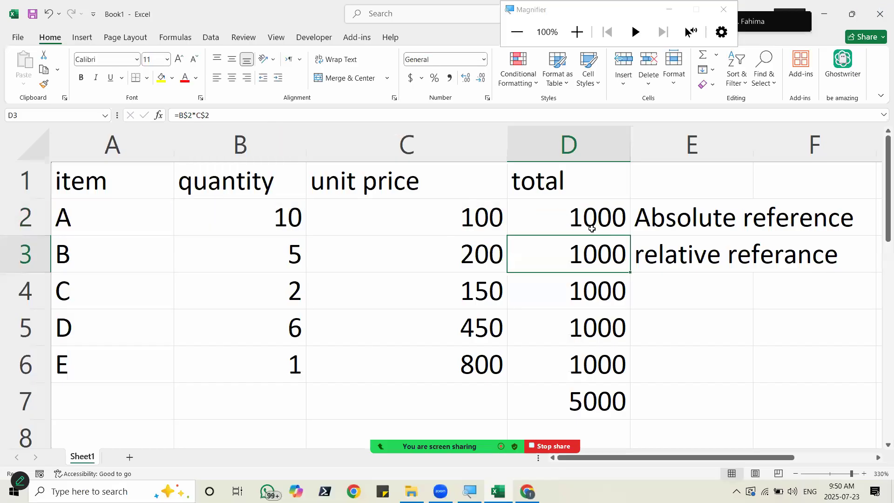
{"action": "left_click", "coordinate": [596, 224]}
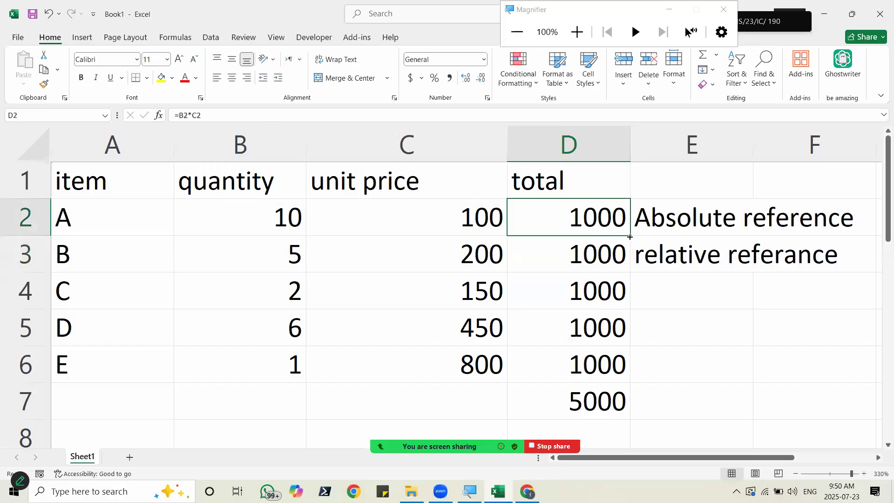
{"action": "double_click", "coordinate": [631, 237]}
Enter =SUM(D2:D6) in D7 as the grand total.
{"action": "left_click", "coordinate": [617, 392]}
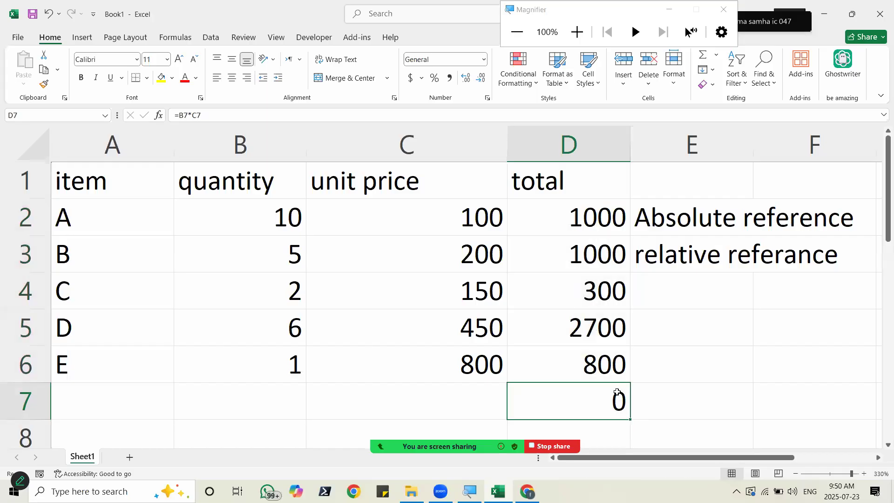
{"action": "type", "text": "=sum"}
{"action": "left_click_drag", "start_coordinate": [575, 224], "coordinate": [572, 364]}
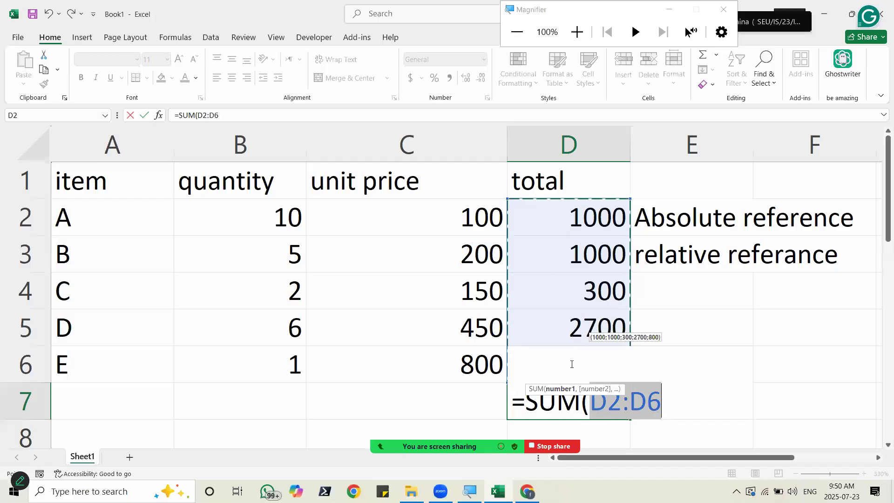
{"action": "key", "text": "Return"}
Recopy D2's relative formula down to D6, restoring totals 1000, 1000, 300, 2700, 800.
{"action": "left_click", "coordinate": [689, 284]}
{"action": "scroll", "coordinate": [689, 284], "scroll_direction": "up", "scroll_amount": 1}
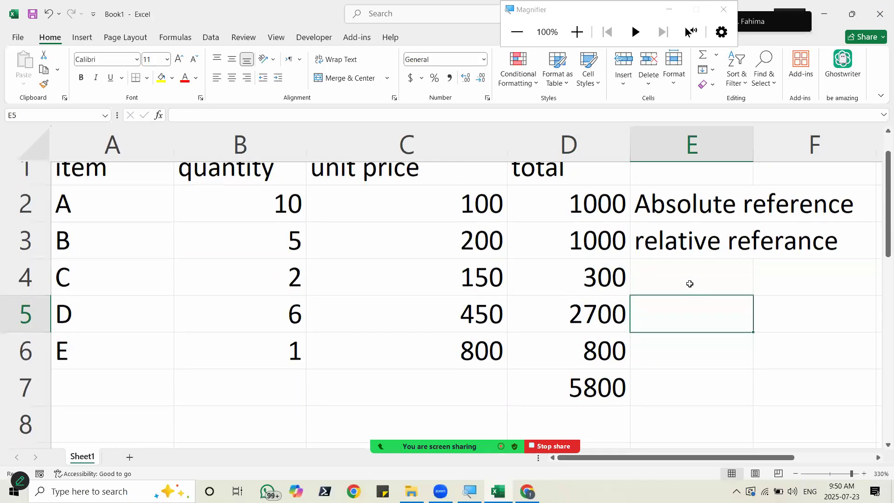
{"action": "left_click", "coordinate": [594, 248]}
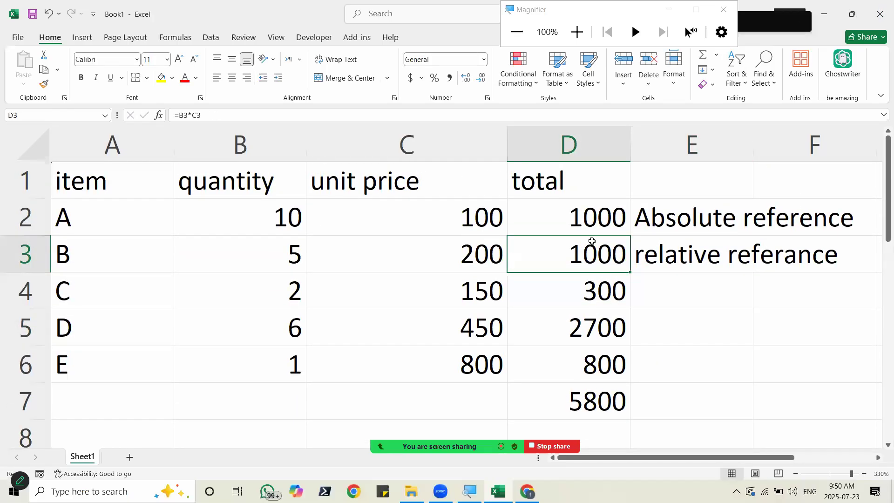
{"action": "left_click", "coordinate": [588, 227]}
{"action": "left_click_drag", "start_coordinate": [630, 235], "coordinate": [630, 375]}
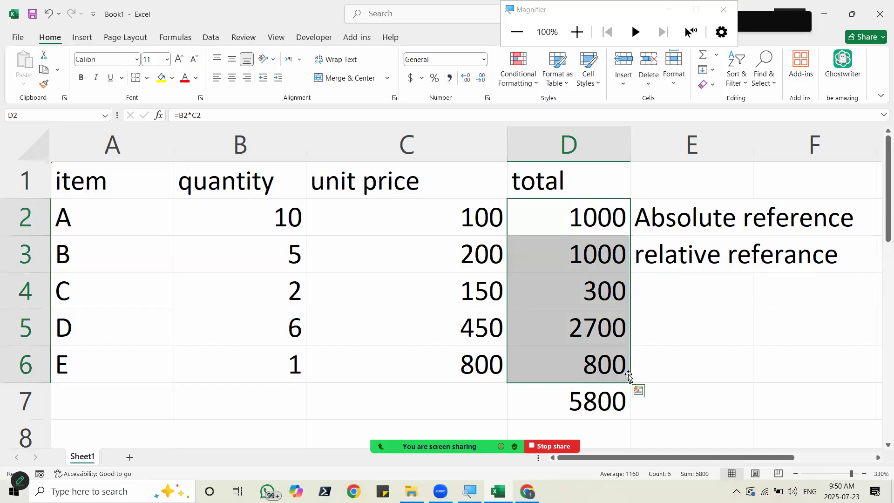
{"action": "left_click", "coordinate": [721, 340]}
Dismiss the Save As screen and scroll down to the empty area below the table.
{"action": "key", "text": "ctrl+s"}
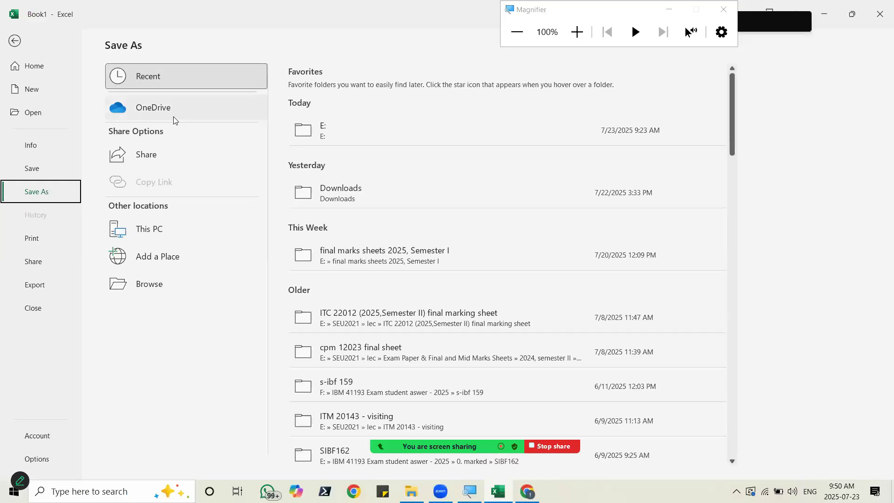
{"action": "left_click", "coordinate": [15, 41]}
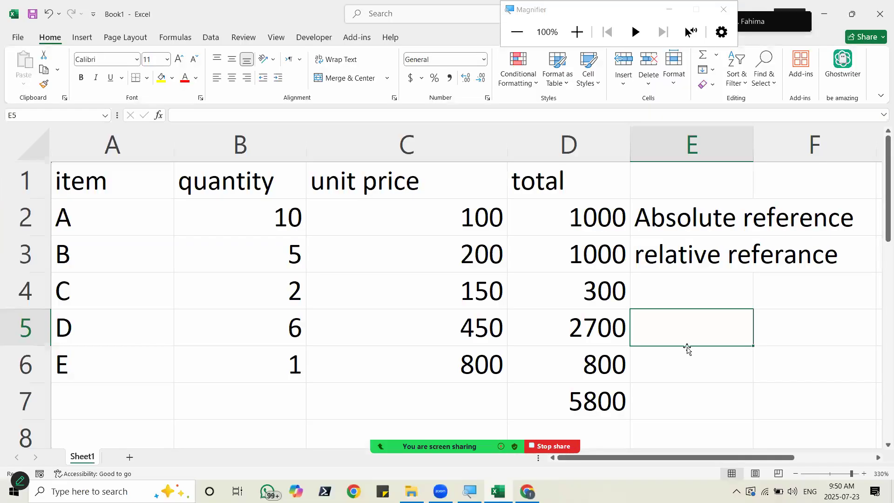
{"action": "scroll", "coordinate": [687, 349], "scroll_direction": "right", "scroll_amount": 5}
{"action": "scroll", "coordinate": [379, 321], "scroll_direction": "left", "scroll_amount": 5}
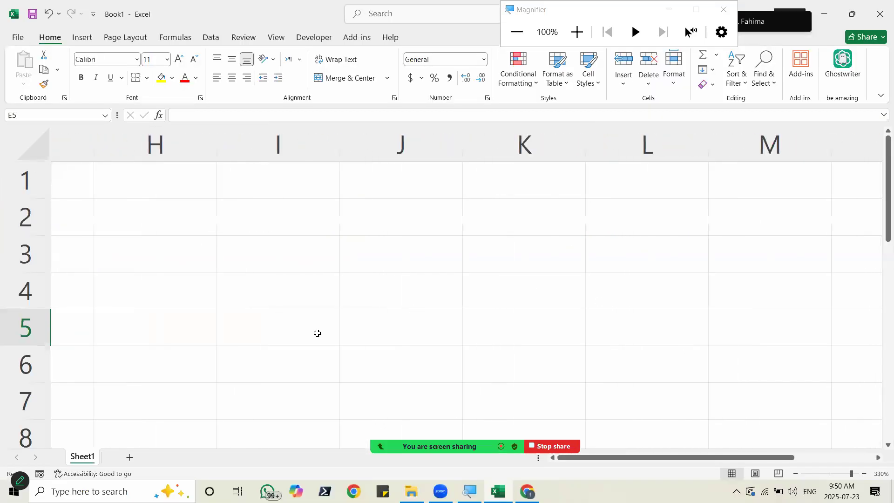
{"action": "scroll", "coordinate": [317, 333], "scroll_direction": "right", "scroll_amount": 3}
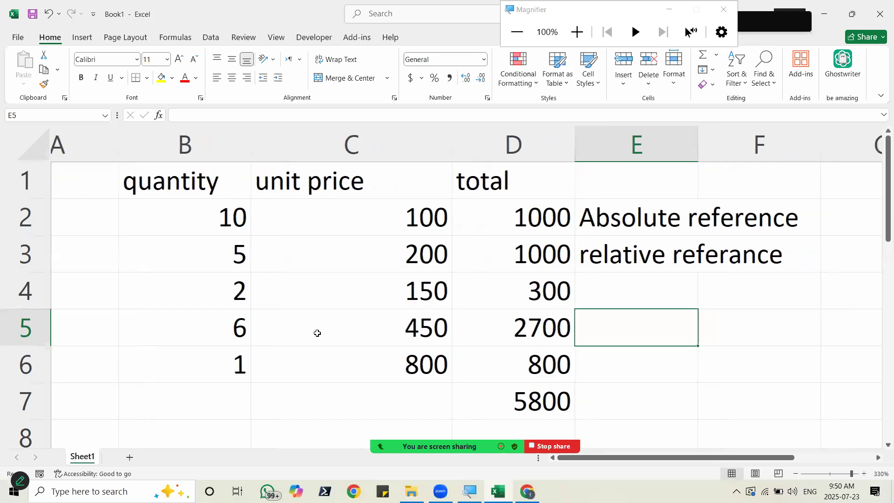
{"action": "scroll", "coordinate": [211, 333], "scroll_direction": "down", "scroll_amount": 3}
{"action": "scroll", "coordinate": [210, 333], "scroll_direction": "down", "scroll_amount": 3}
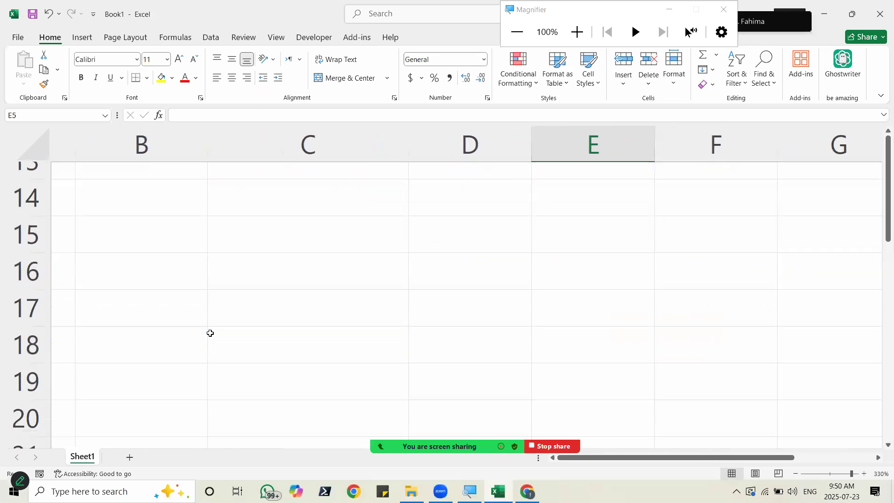
Enter the test value 100 in cell B18.
{"action": "scroll", "coordinate": [128, 320], "scroll_direction": "right", "scroll_amount": 1}
{"action": "left_click", "coordinate": [126, 317]}
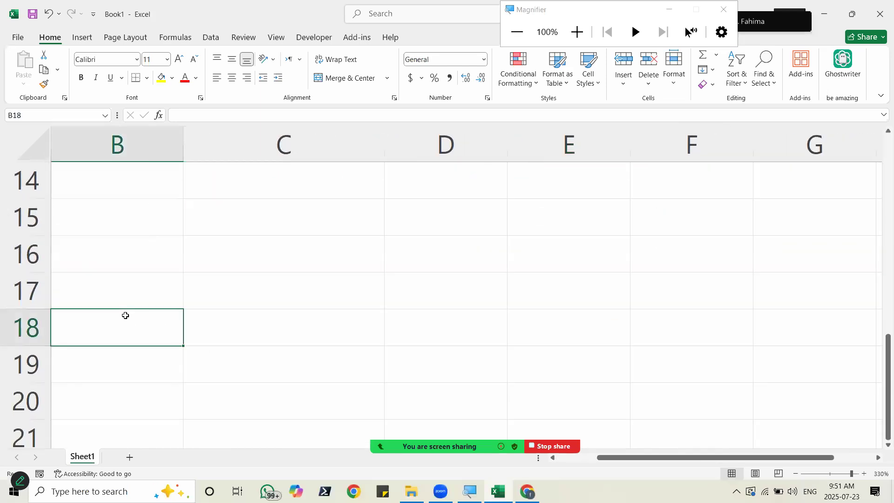
{"action": "type", "text": "100"}
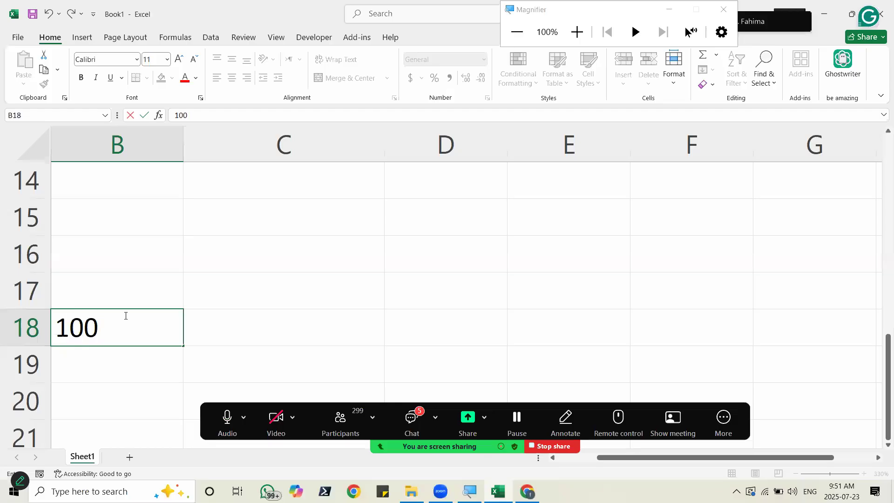
{"action": "left_click", "coordinate": [279, 312]}
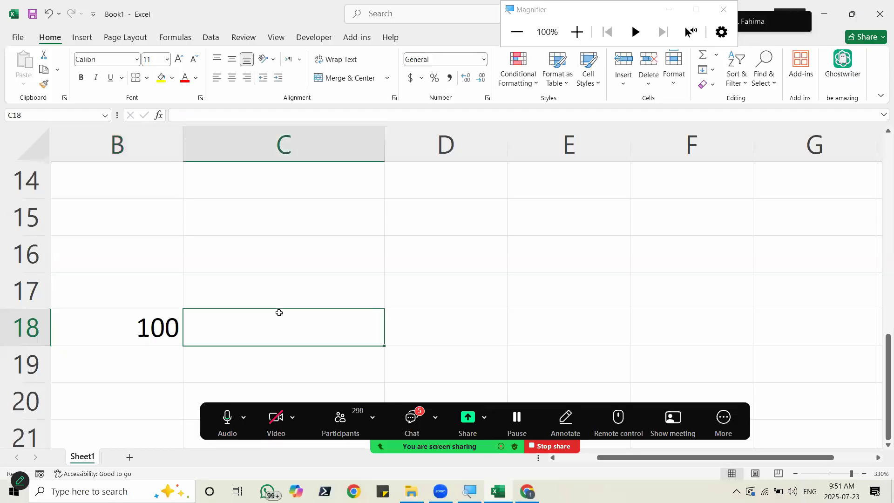
Start a formula in C18 referencing B18 and make it =$B$18.
{"action": "double_click", "coordinate": [279, 313]}
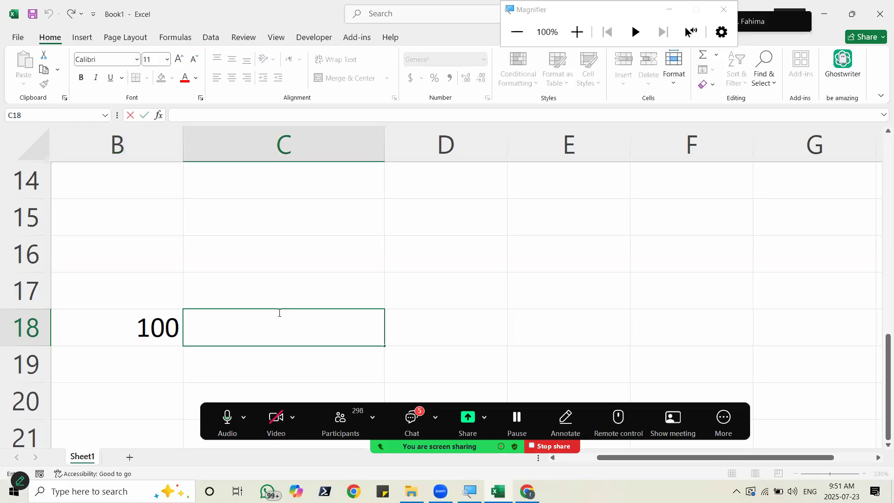
{"action": "type", "text": "="}
{"action": "left_click", "coordinate": [143, 330]}
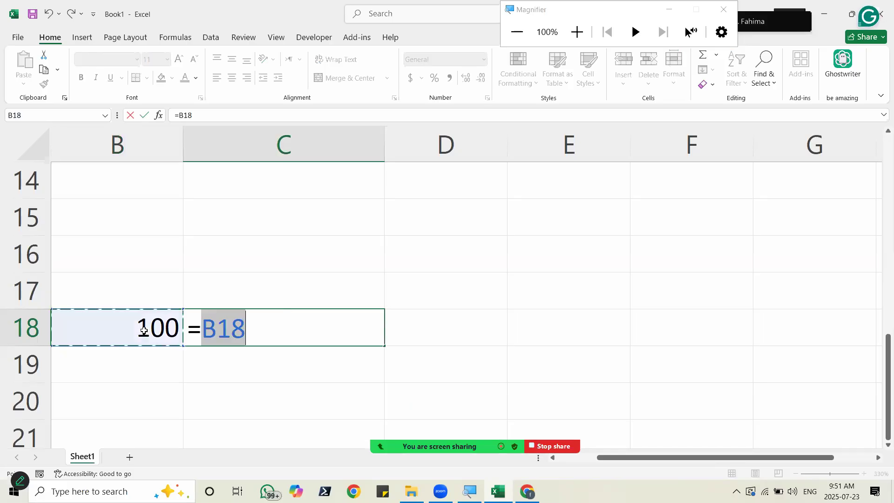
{"action": "key", "text": "super+plus"}
{"action": "key", "text": "super+plus"}
{"action": "key", "text": "super+plus"}
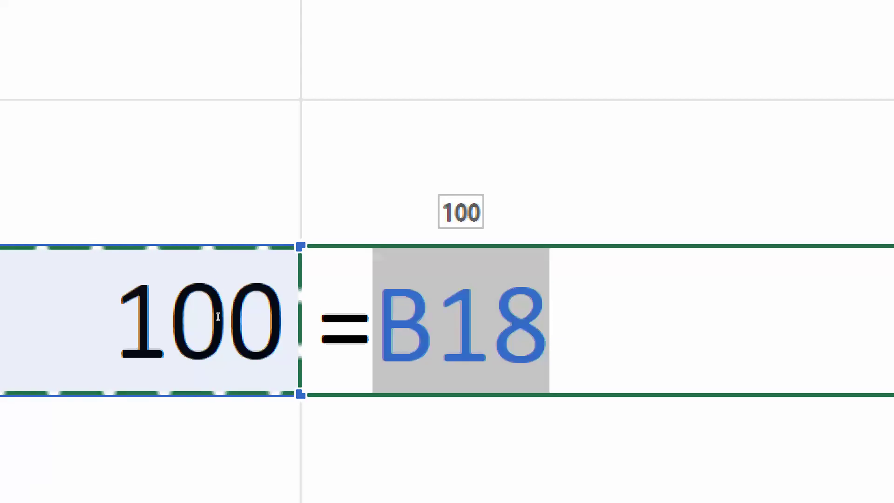
{"action": "key", "text": "Left"}
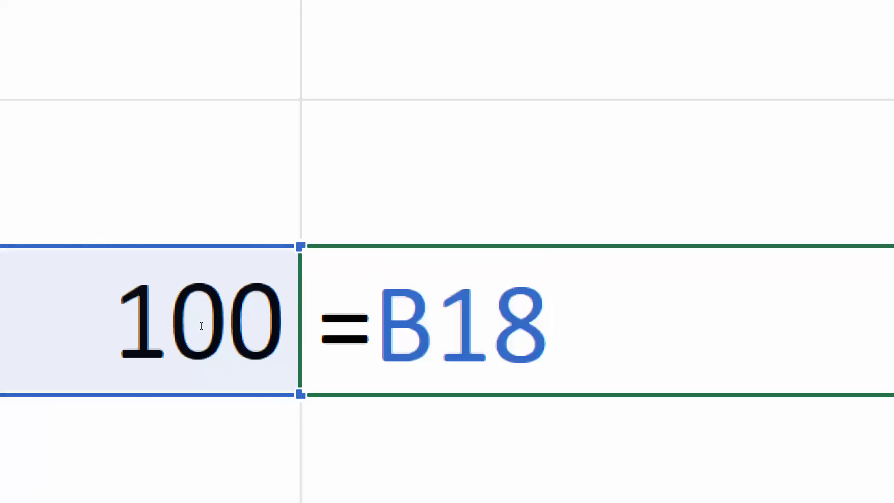
{"action": "type", "text": "$"}
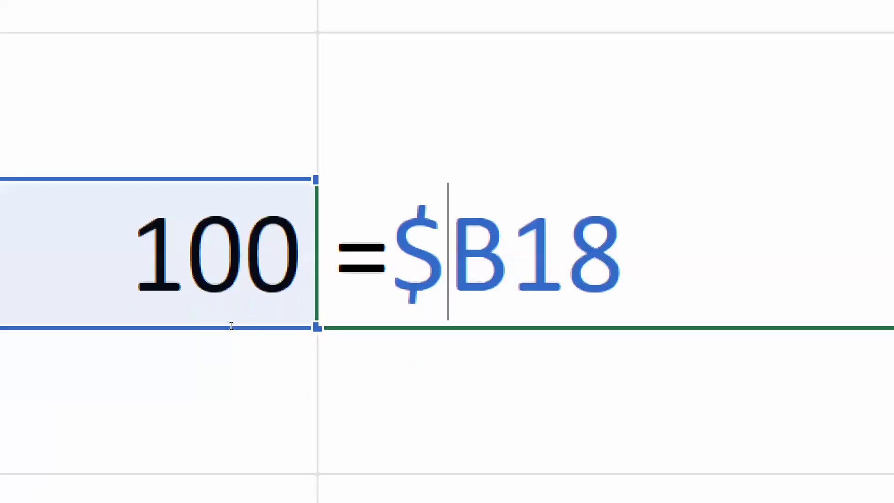
{"action": "key", "text": "Right"}
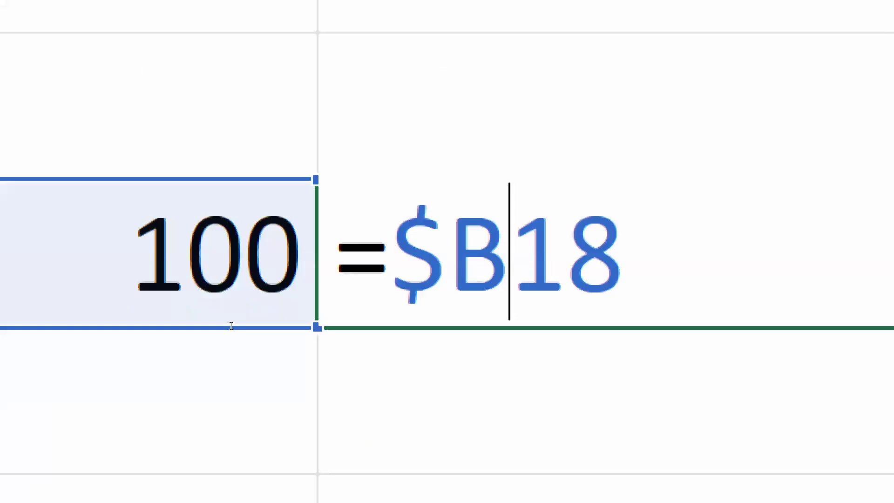
{"action": "type", "text": "$"}
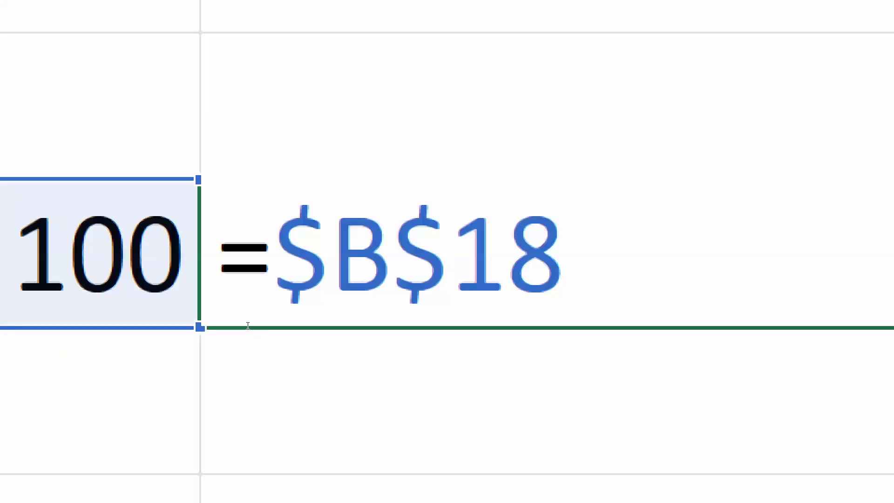
Remove a stray $ and then delete the trial =$B$18 formula from C18.
{"action": "key", "text": "shift+End"}
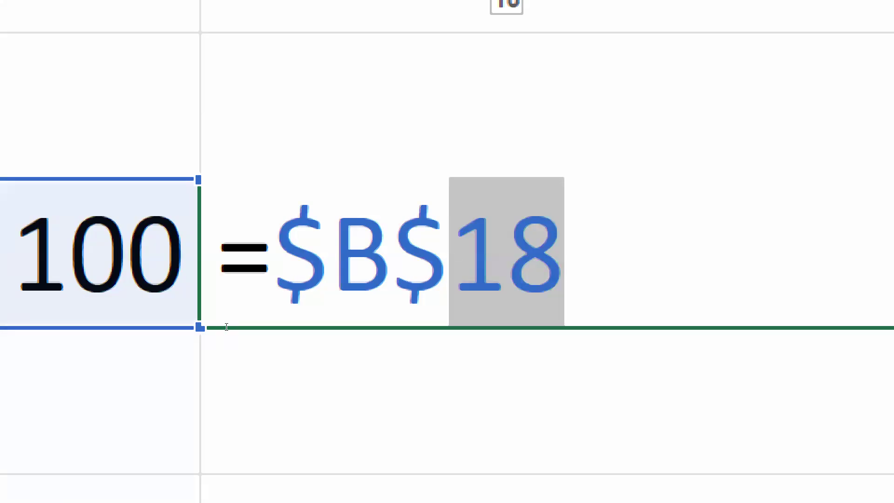
{"action": "key", "text": "Left"}
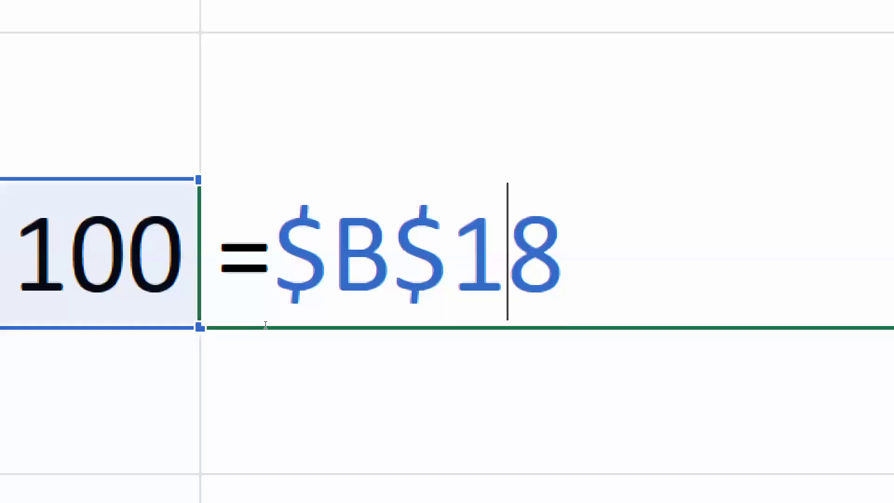
{"action": "type", "text": "$"}
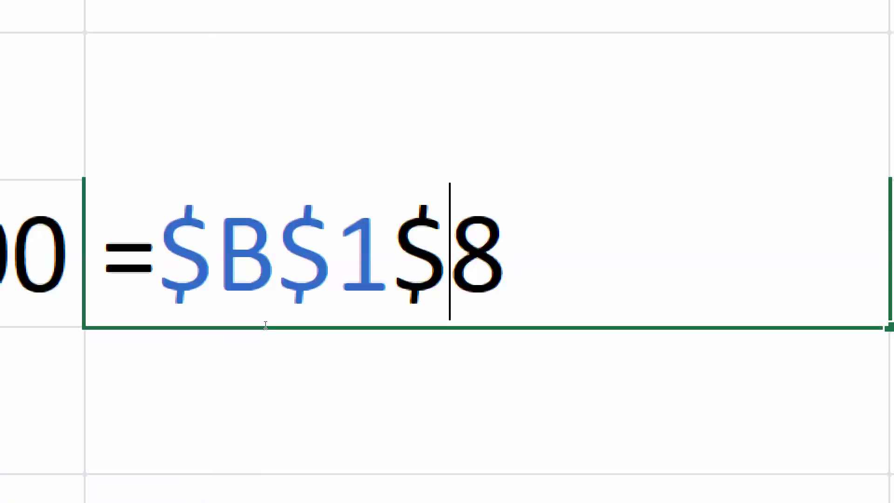
{"action": "key", "text": "BackSpace"}
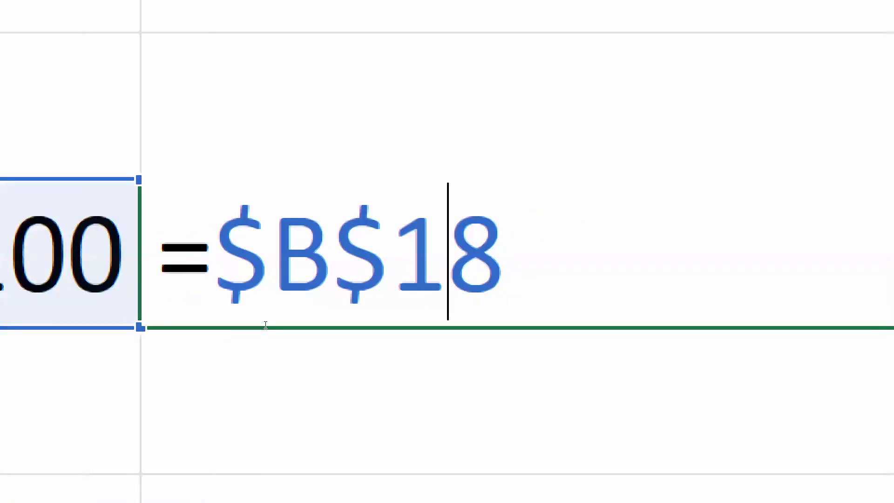
{"action": "double_click", "coordinate": [304, 319]}
{"action": "key", "text": "shift+Home"}
{"action": "key", "text": "BackSpace"}
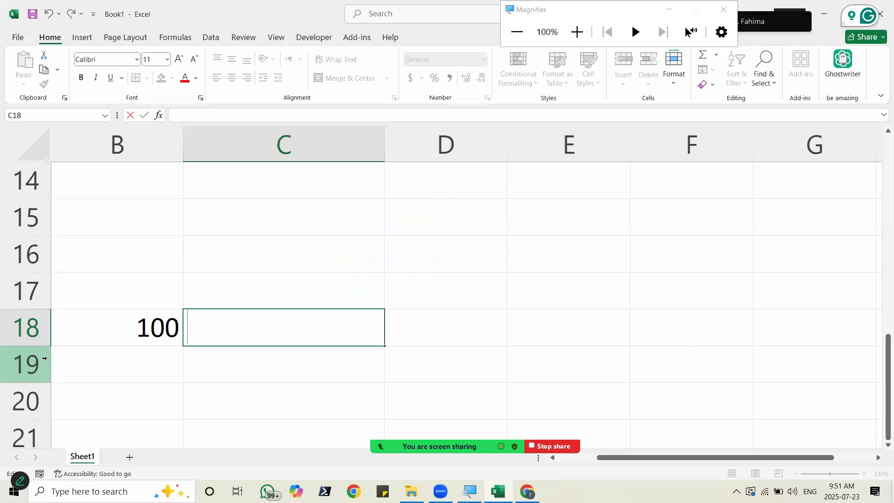
{"action": "scroll", "coordinate": [238, 303], "scroll_direction": "up", "scroll_amount": 5}
Clear the reference notes from E2:E3.
{"action": "scroll", "coordinate": [237, 303], "scroll_direction": "down", "scroll_amount": 1}
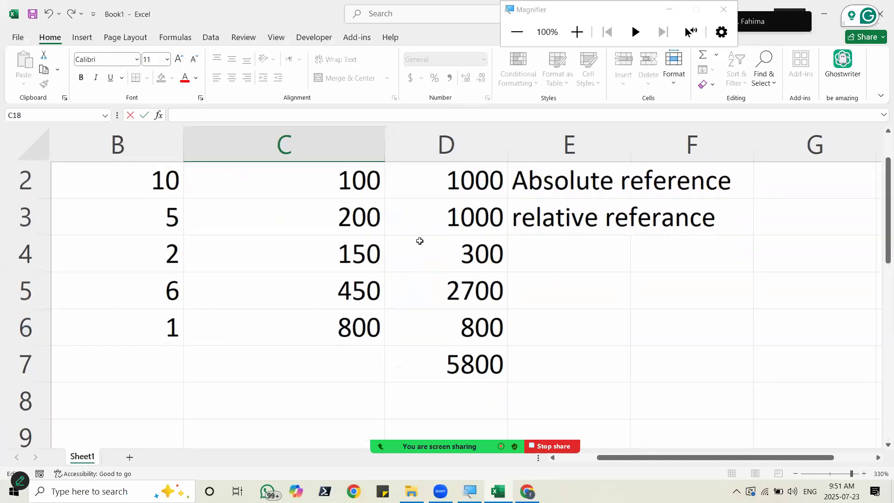
{"action": "left_click_drag", "start_coordinate": [551, 180], "coordinate": [600, 210]}
{"action": "key", "text": "Delete"}
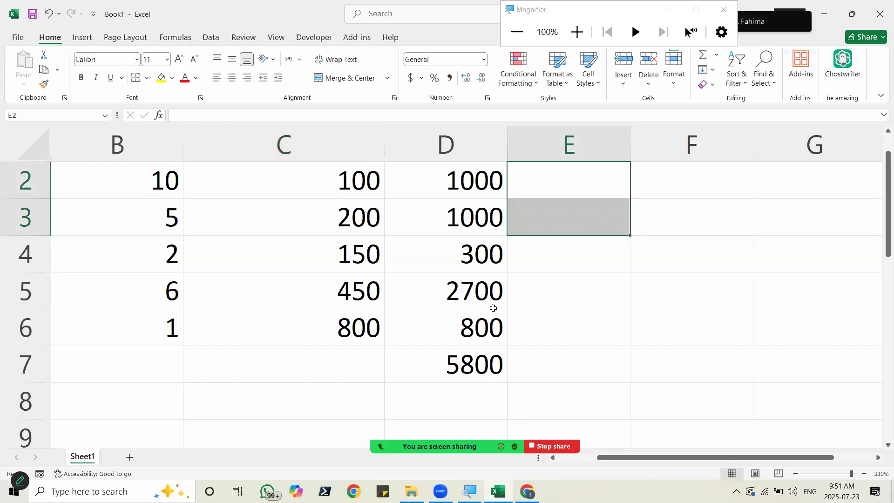
Apply All Borders to the item table B2:D6.
{"action": "scroll", "coordinate": [493, 308], "scroll_direction": "up", "scroll_amount": 1}
{"action": "left_click_drag", "start_coordinate": [101, 226], "coordinate": [429, 359]}
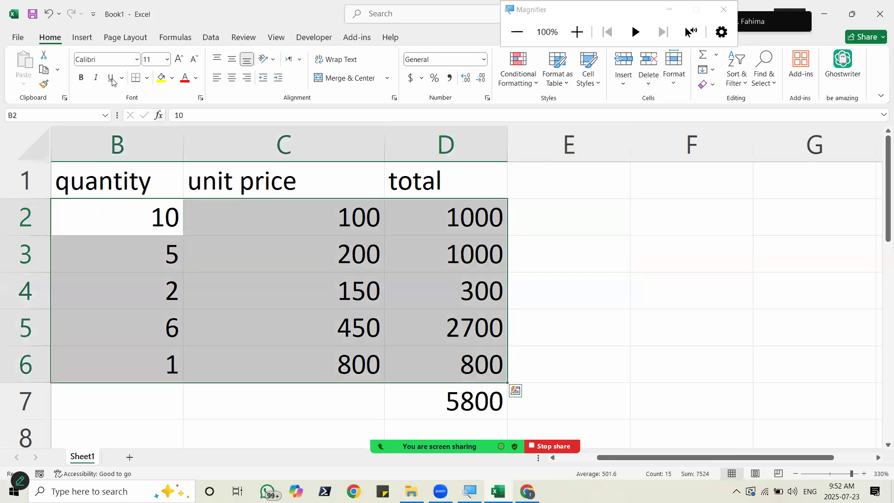
{"action": "left_click", "coordinate": [146, 80]}
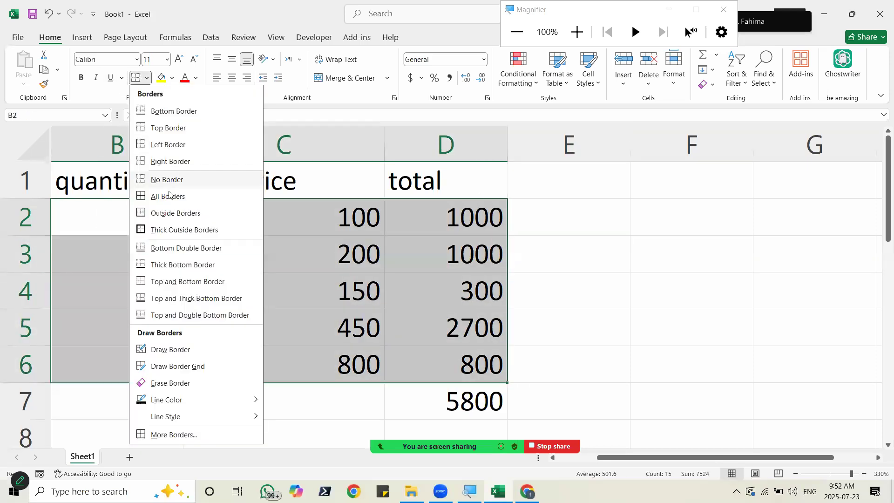
{"action": "left_click", "coordinate": [169, 196]}
{"action": "left_click", "coordinate": [619, 277]}
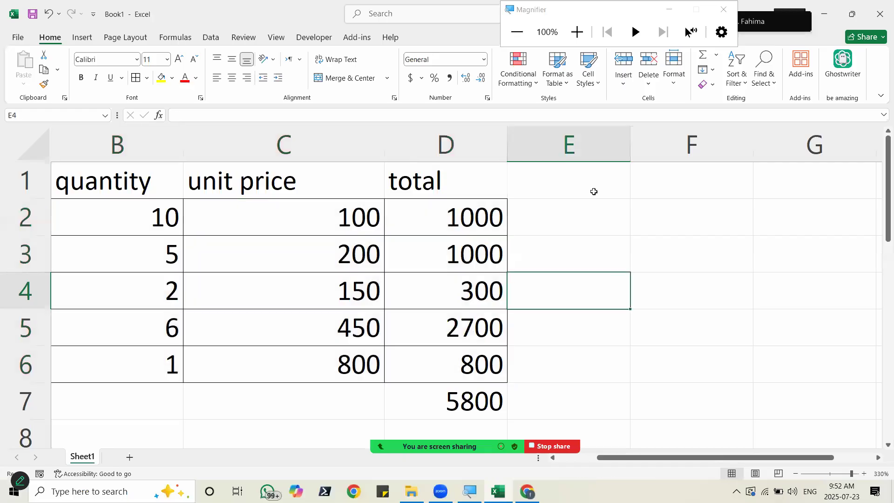
Enter a 10% rate in cell F2.
{"action": "left_click", "coordinate": [701, 227]}
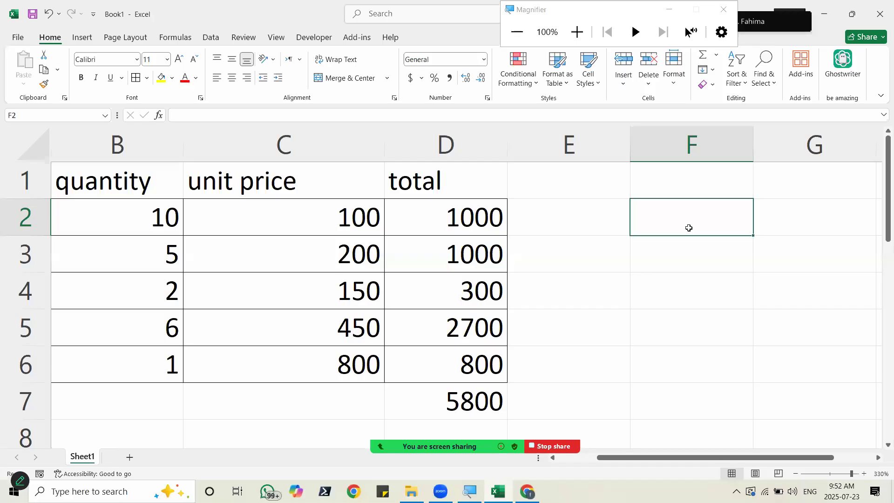
{"action": "type", "text": "1"}
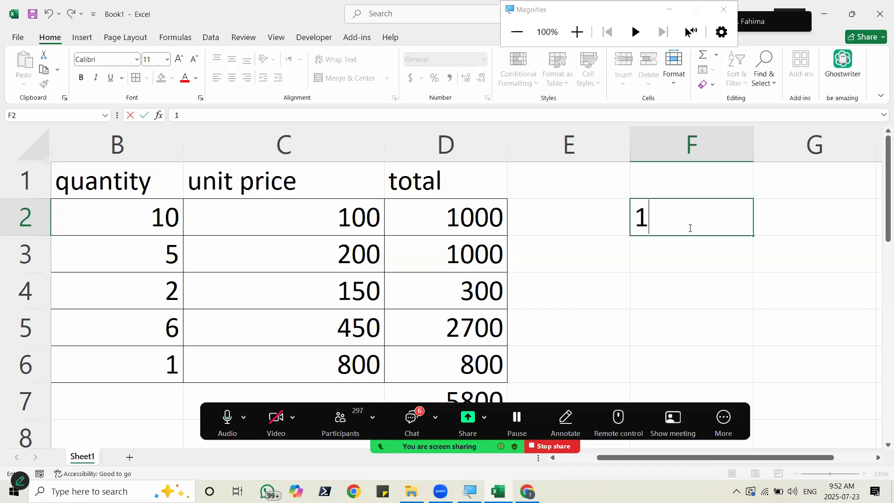
{"action": "type", "text": "0%"}
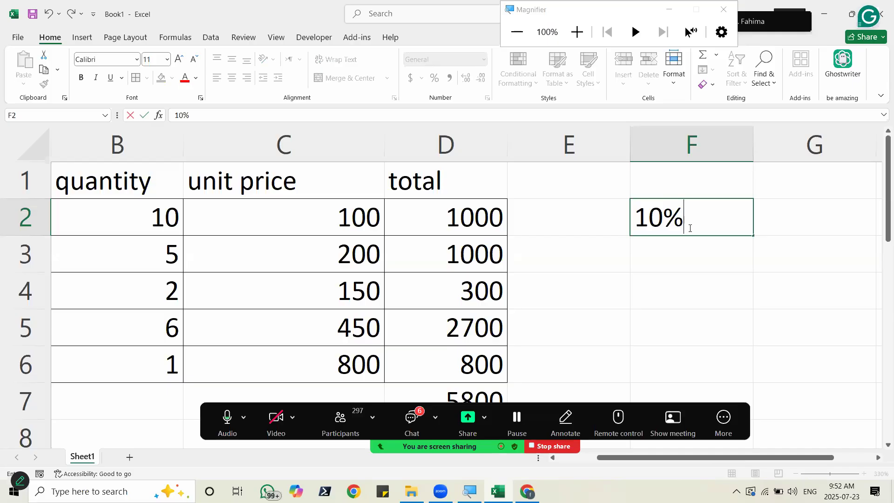
{"action": "left_click", "coordinate": [602, 260]}
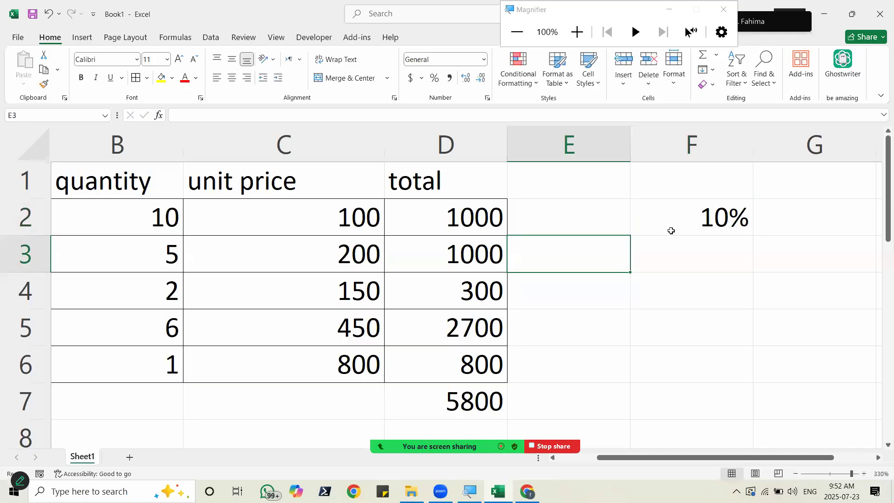
{"action": "left_click", "coordinate": [693, 216]}
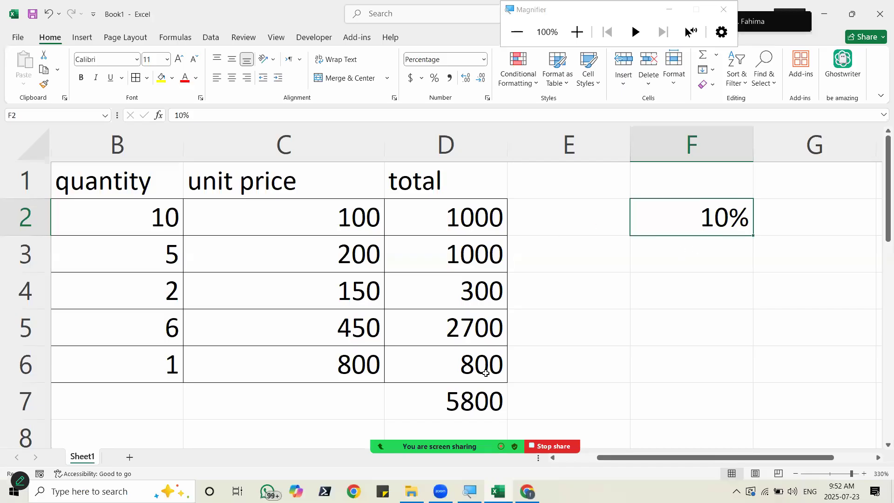
{"action": "scroll", "coordinate": [578, 325], "scroll_direction": "down", "scroll_amount": 1}
{"action": "scroll", "coordinate": [578, 325], "scroll_direction": "up", "scroll_amount": 1}
Enter =D7*(10/100) in E7, giving a 580 discount on the 5800 total.
{"action": "left_click", "coordinate": [542, 399]}
{"action": "type", "text": "="}
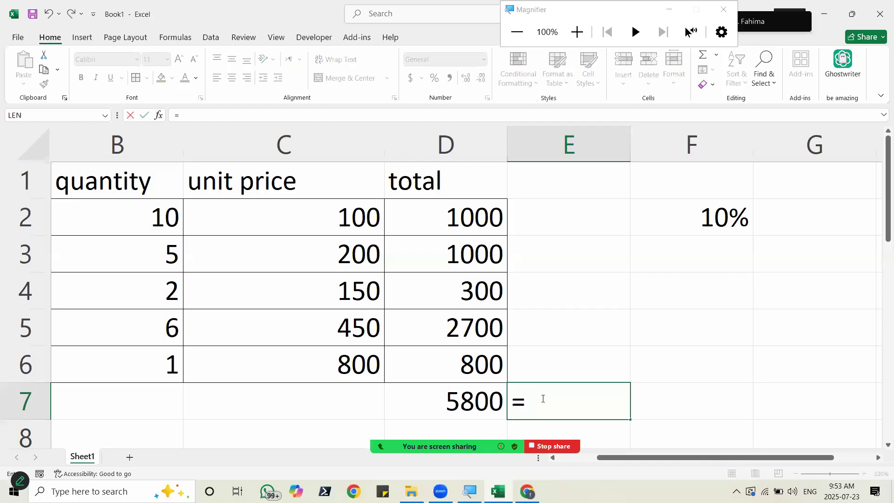
{"action": "left_click", "coordinate": [471, 401]}
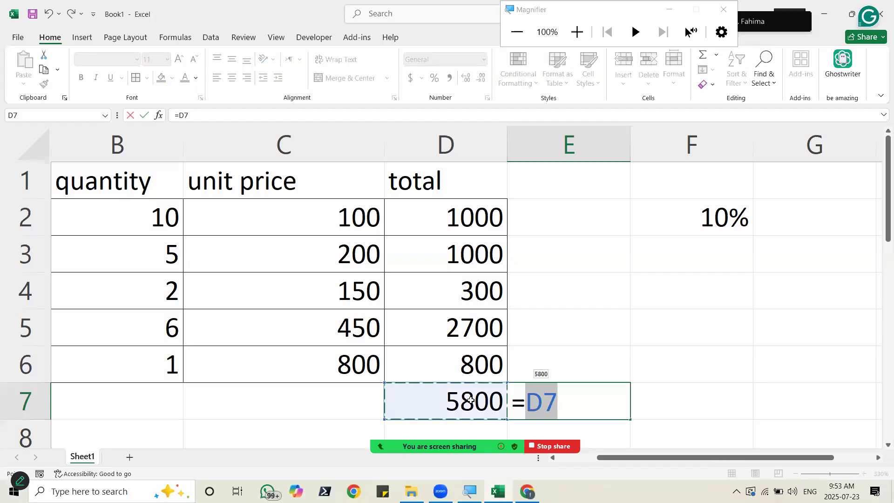
{"action": "type", "text": "(10/"}
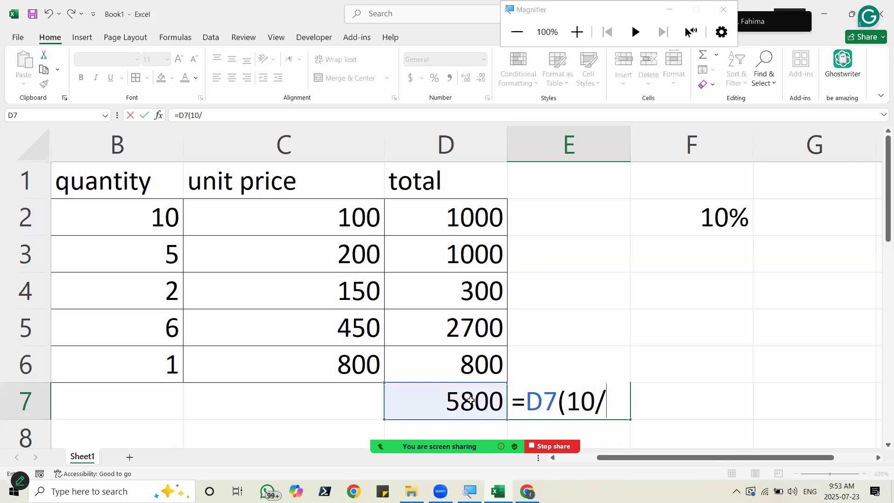
{"action": "type", "text": "100)"}
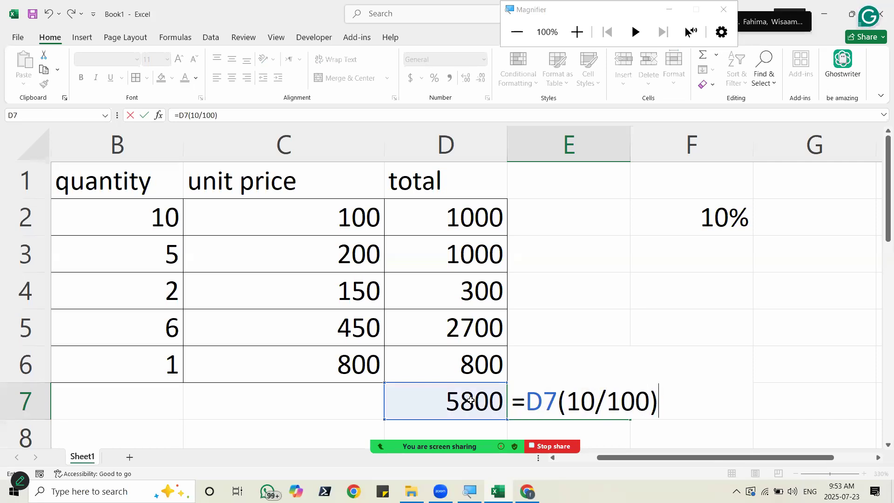
{"action": "left_click", "coordinate": [560, 400]}
{"action": "type", "text": "*"}
{"action": "key", "text": "Return"}
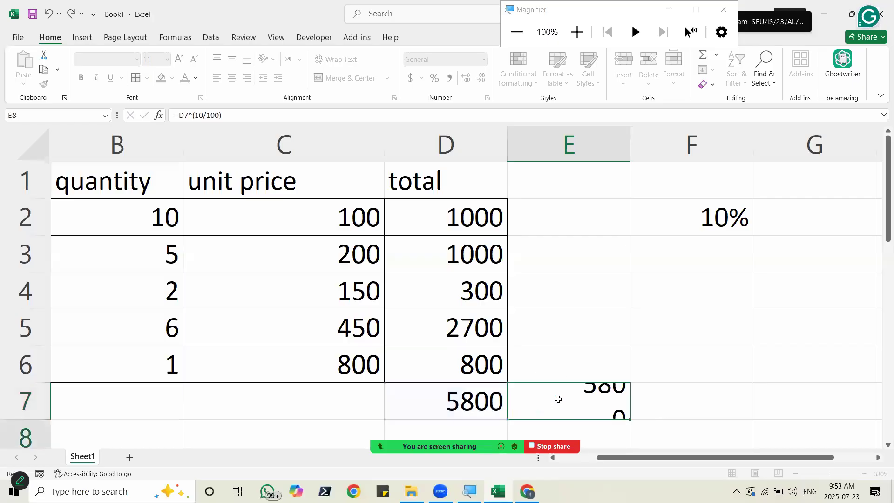
{"action": "left_click", "coordinate": [585, 366]}
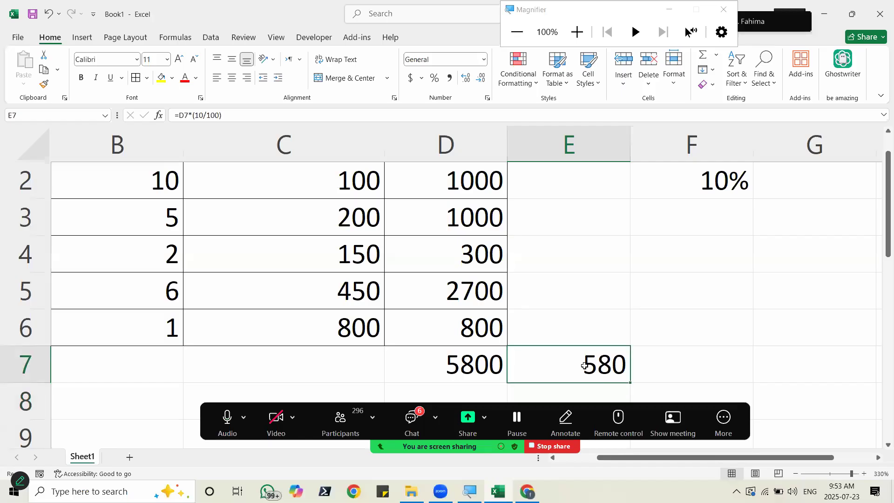
{"action": "scroll", "coordinate": [621, 326], "scroll_direction": "down", "scroll_amount": 1}
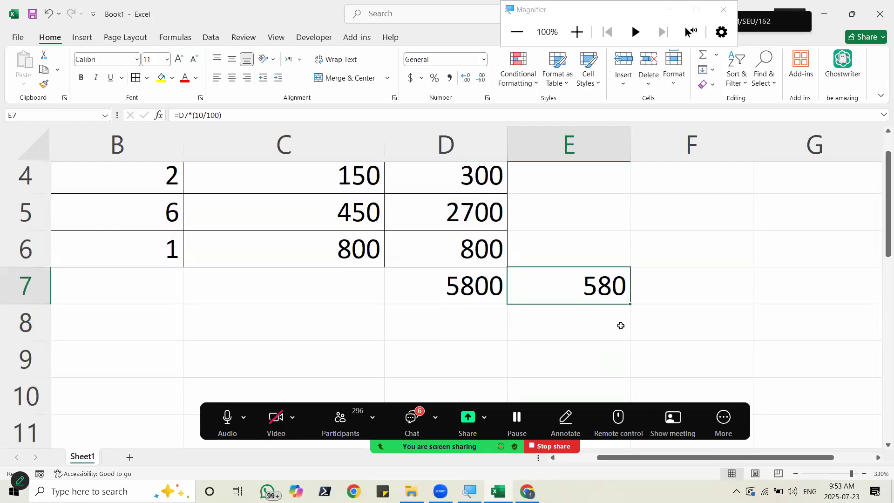
Label cell F7 'discount'.
{"action": "left_click", "coordinate": [662, 285]}
{"action": "type", "text": "di"}
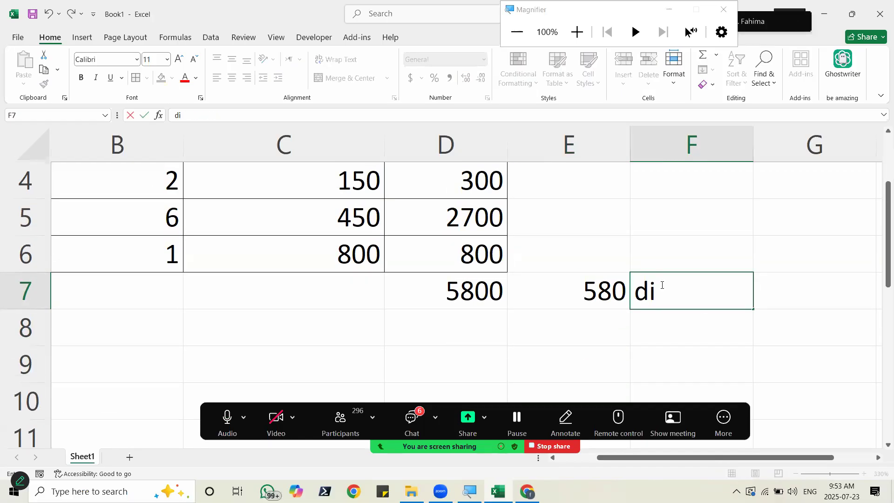
{"action": "type", "text": "scount"}
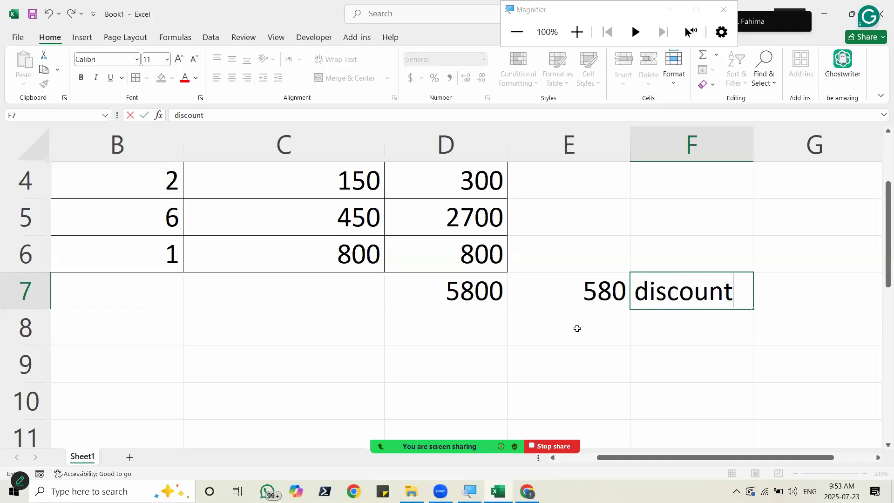
{"action": "left_click", "coordinate": [572, 325]}
Enter =D7-E7 in E8 to get the 5220 net amount.
{"action": "double_click", "coordinate": [572, 325]}
{"action": "type", "text": "="}
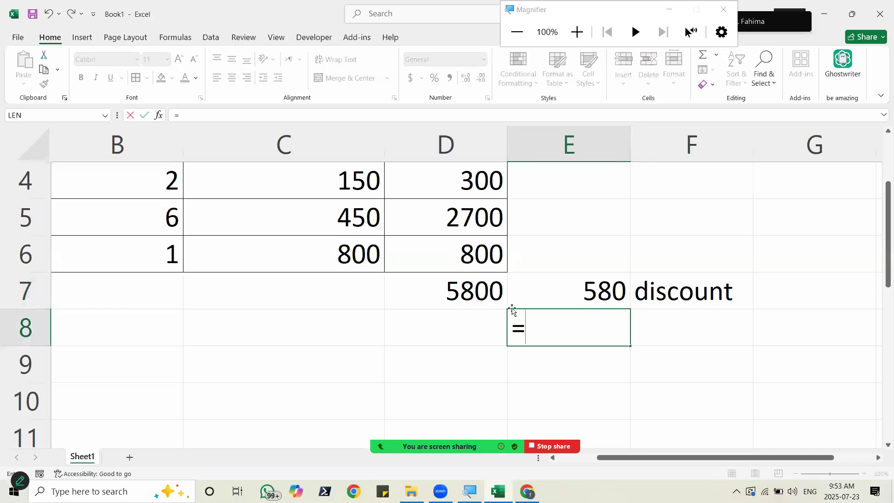
{"action": "left_click", "coordinate": [473, 293]}
{"action": "type", "text": "-"}
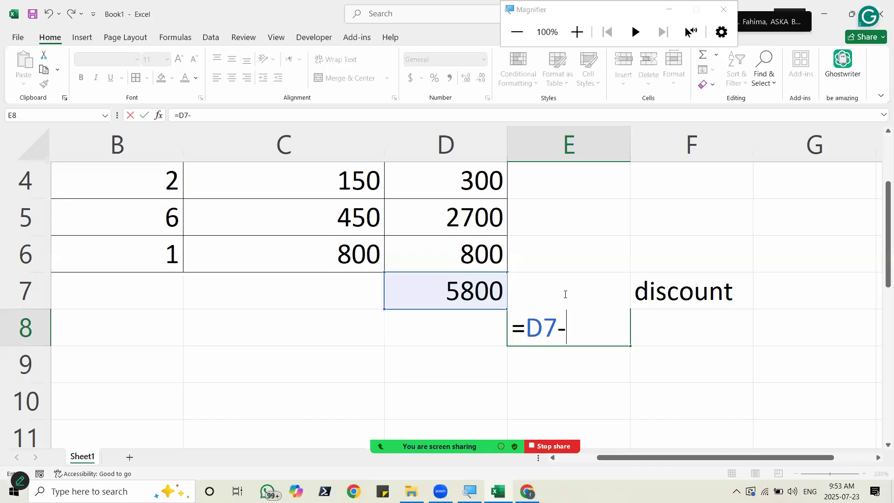
{"action": "type", "text": "E"}
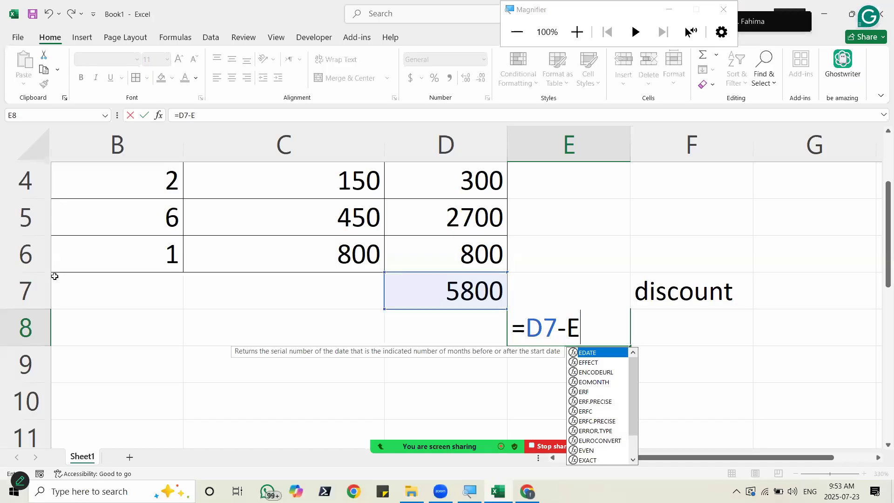
{"action": "type", "text": "7"}
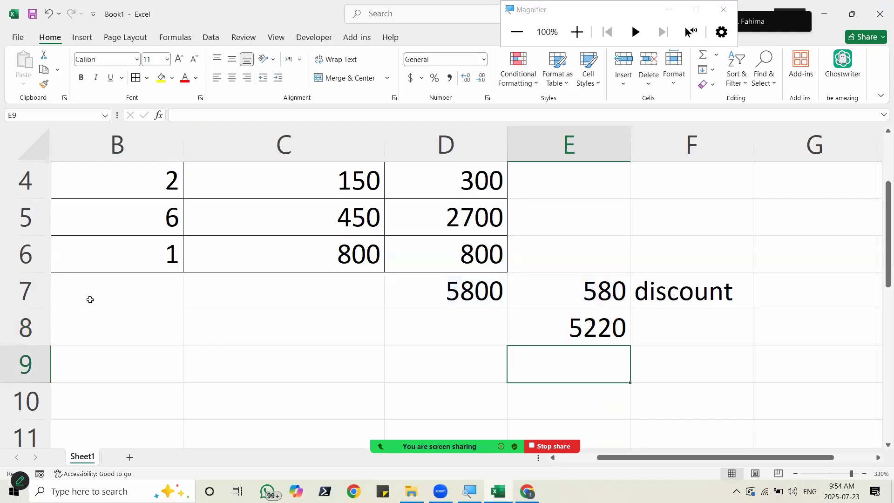
{"action": "left_click", "coordinate": [583, 332]}
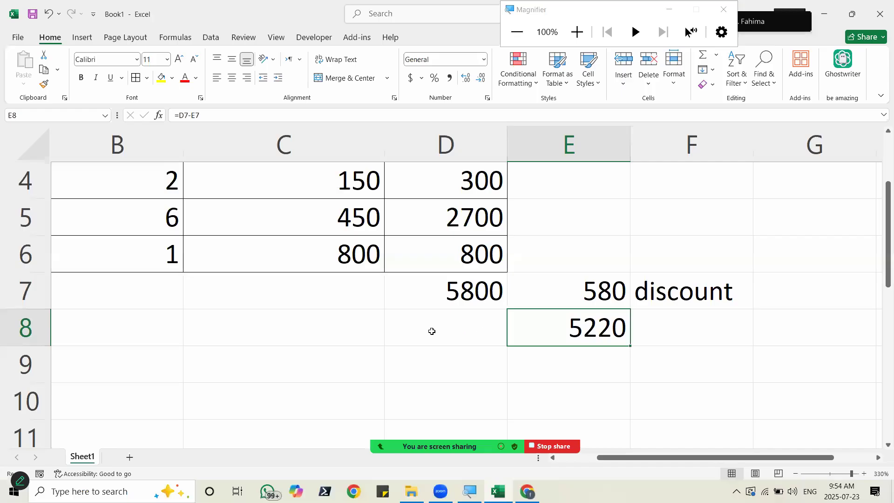
Label cell C8 'net amount'.
{"action": "left_click", "coordinate": [342, 333]}
{"action": "type", "text": "net amount"}
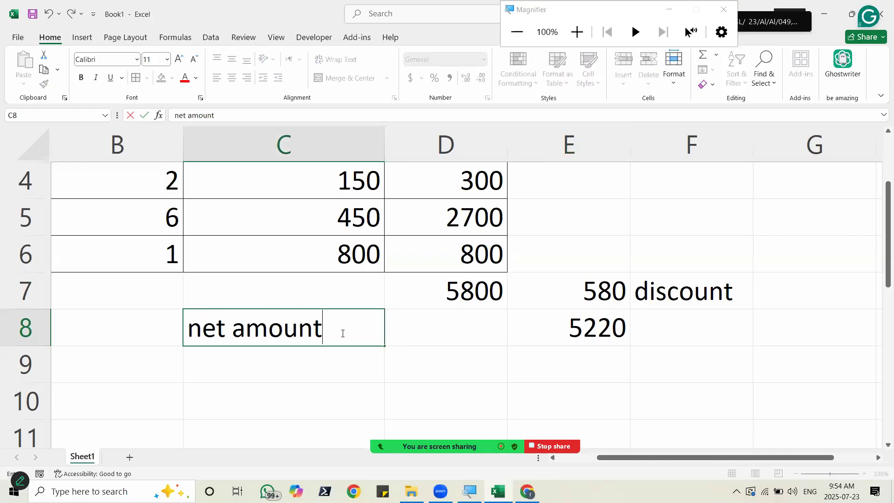
{"action": "key", "text": "ctrl+Return"}
{"action": "left_click", "coordinate": [582, 330]}
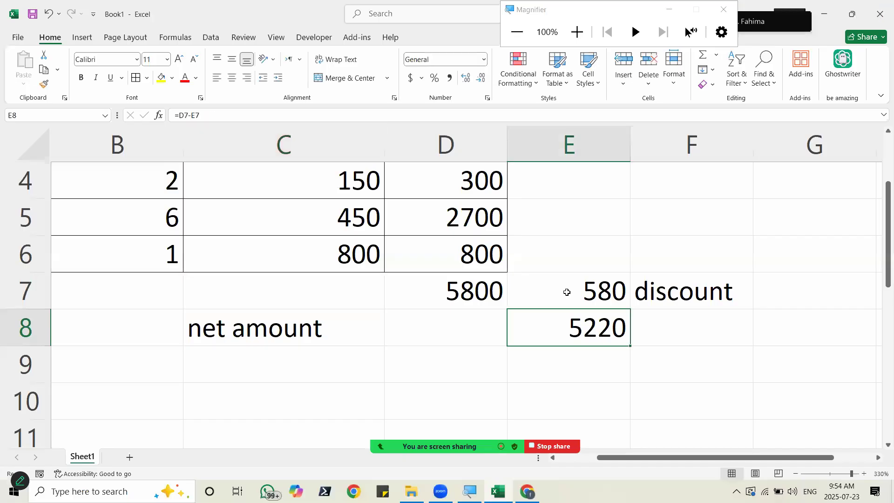
{"action": "left_click", "coordinate": [566, 294]}
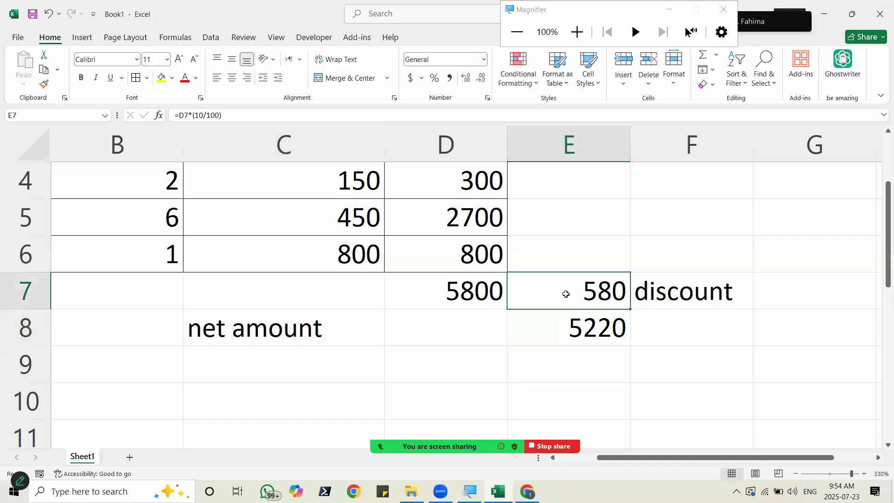
{"action": "double_click", "coordinate": [566, 294]}
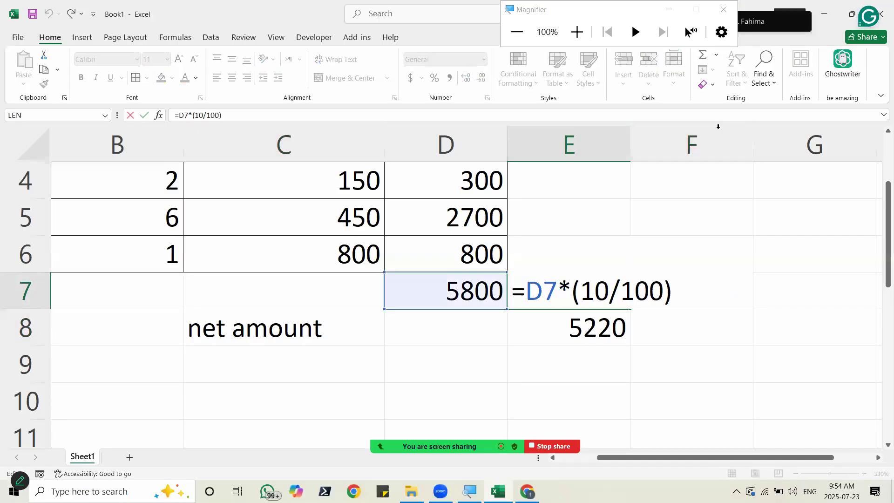
{"action": "scroll", "coordinate": [730, 153], "scroll_direction": "up", "scroll_amount": 1}
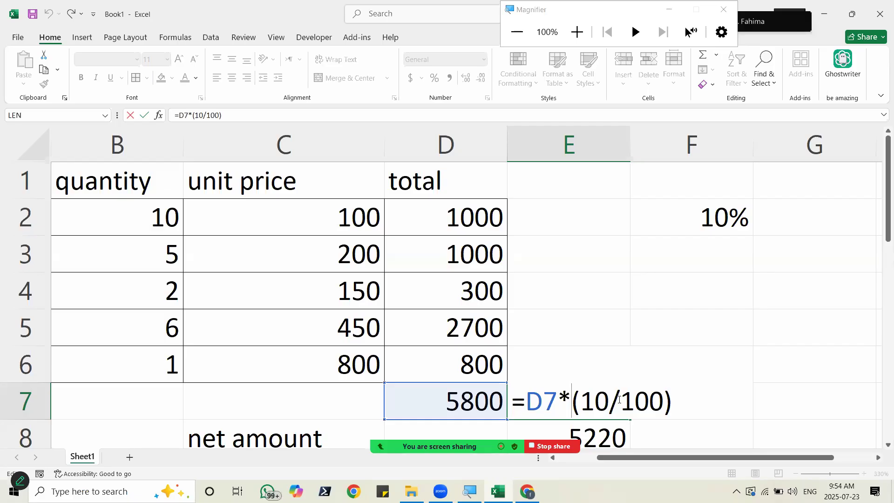
{"action": "key", "text": "Return"}
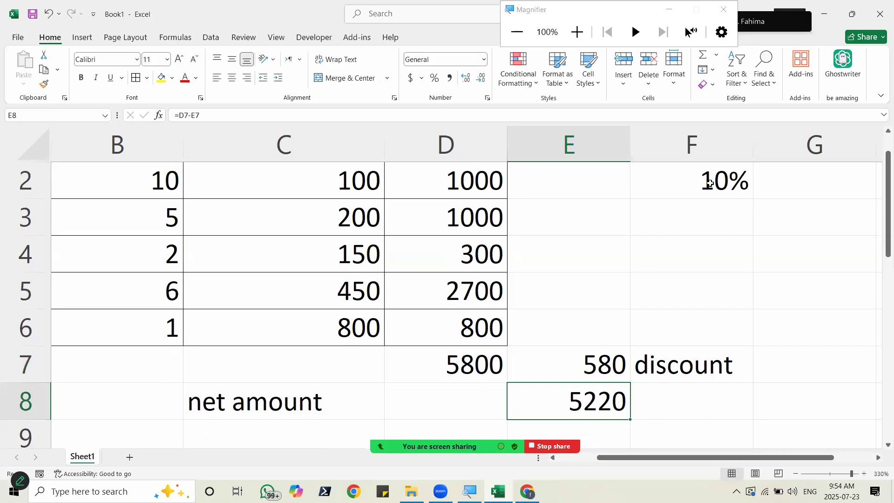
{"action": "scroll", "coordinate": [359, 200], "scroll_direction": "up", "scroll_amount": 1}
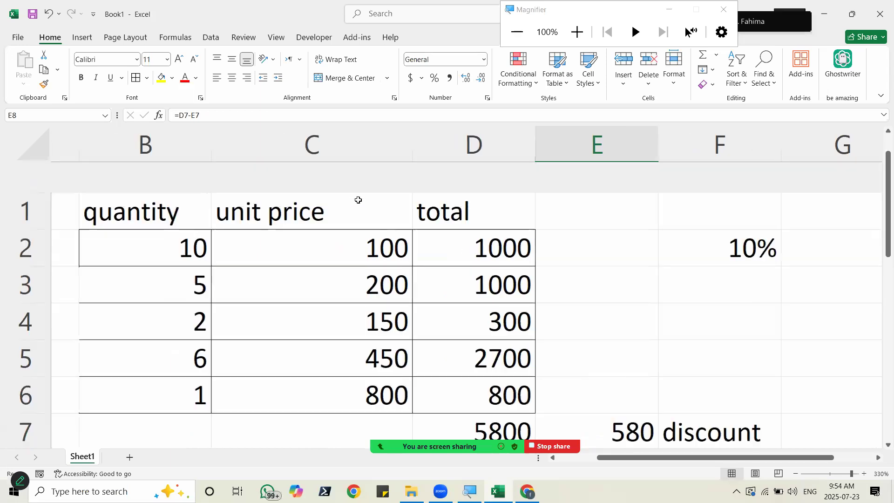
{"action": "left_click", "coordinate": [357, 213]}
{"action": "left_click_drag", "start_coordinate": [358, 213], "coordinate": [449, 366]}
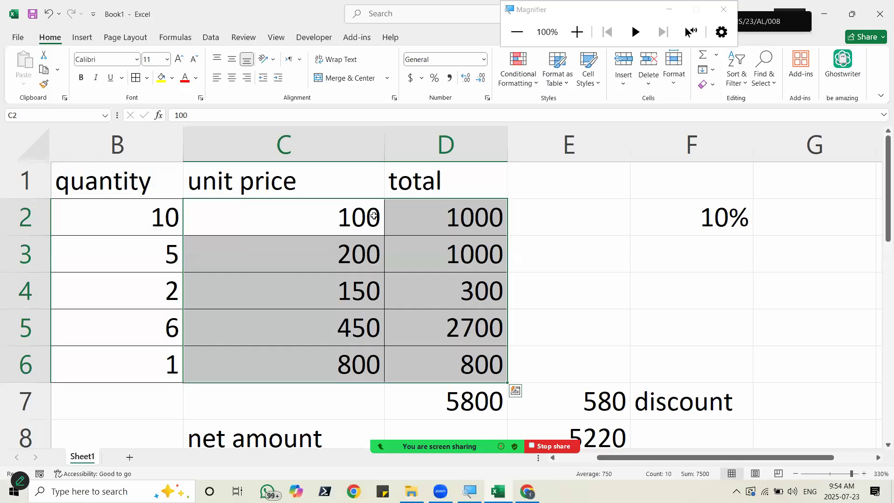
{"action": "left_click", "coordinate": [564, 219]}
{"action": "type", "text": "100."}
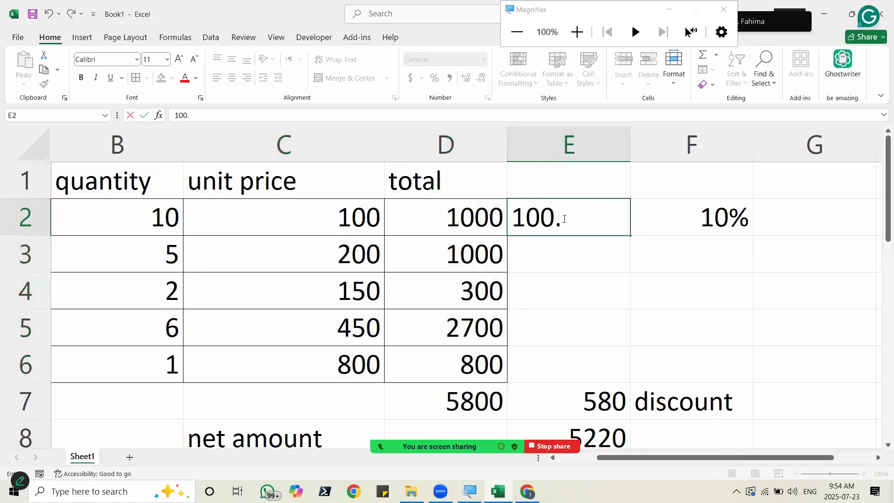
{"action": "type", "text": "00"}
{"action": "left_click", "coordinate": [586, 240]}
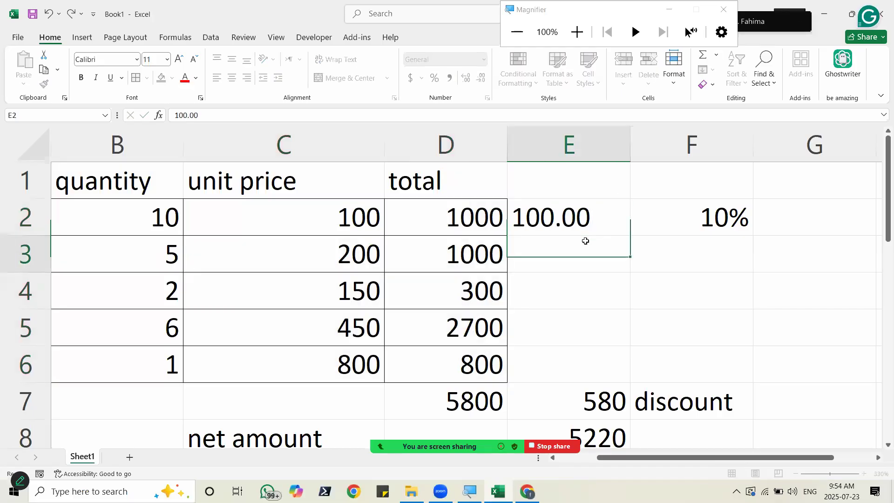
{"action": "left_click", "coordinate": [577, 217]}
{"action": "key", "text": "Delete"}
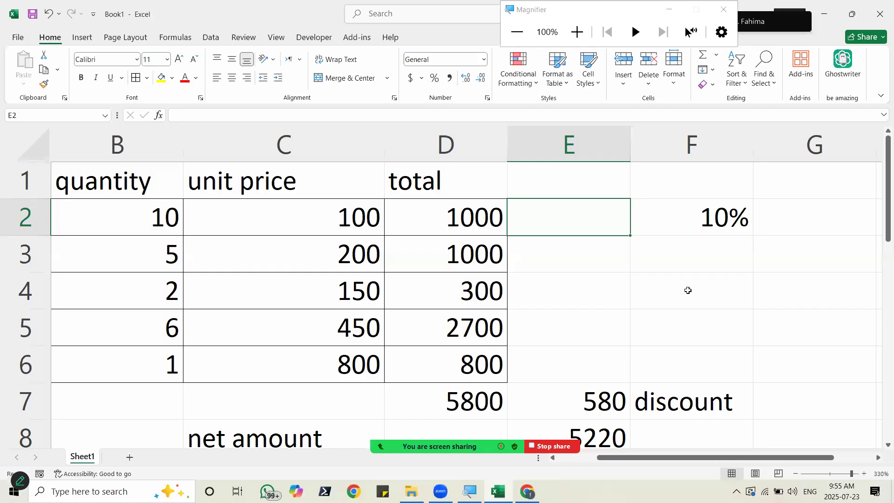
{"action": "left_click", "coordinate": [722, 220]}
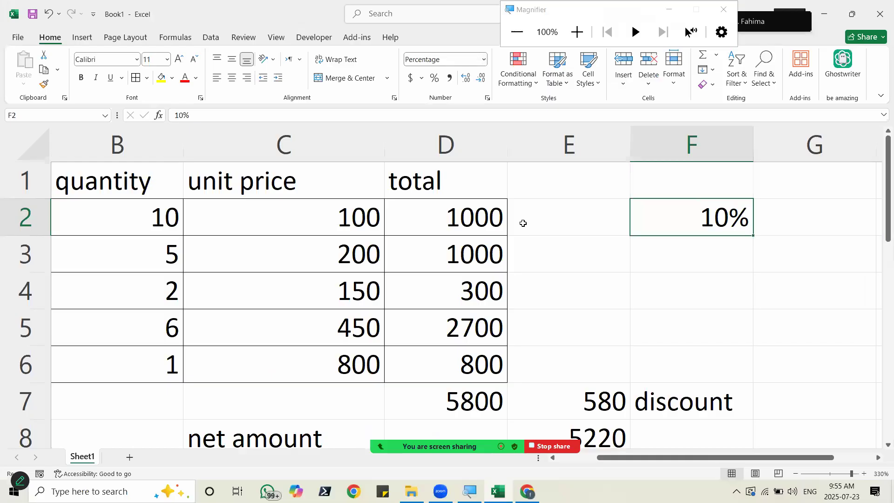
Enter =D7*F2 in E6 for a 580 discount, then reopen E6 to clear it.
{"action": "left_click", "coordinate": [587, 362]}
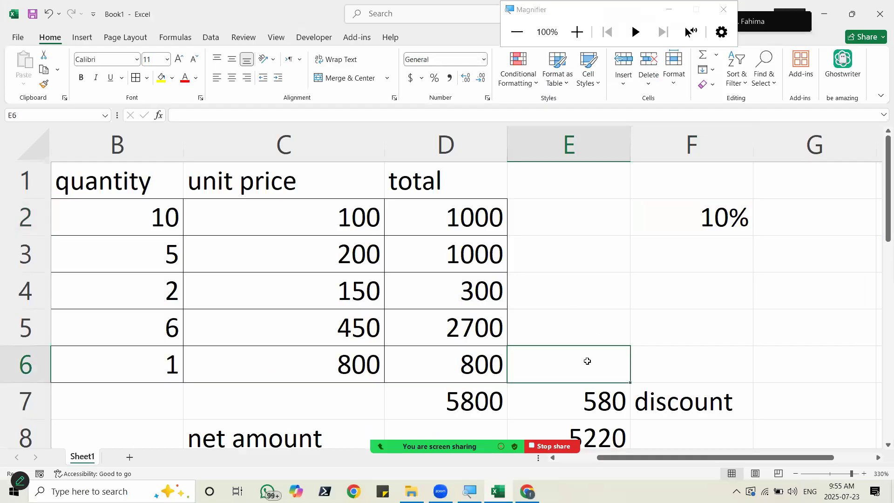
{"action": "left_click", "coordinate": [590, 393]}
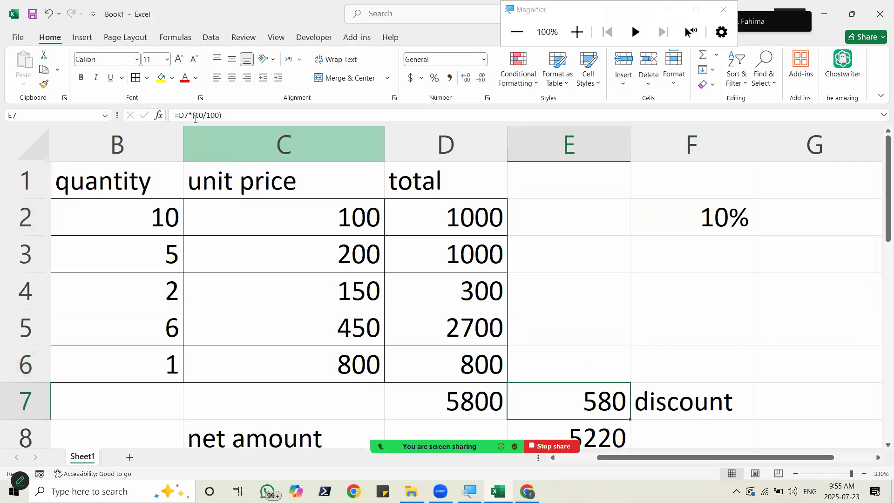
{"action": "left_click", "coordinate": [597, 363]}
{"action": "type", "text": "="}
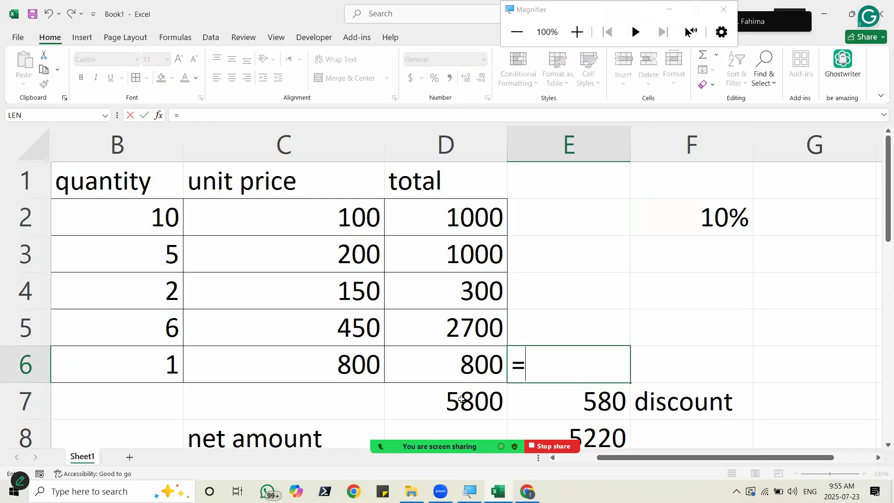
{"action": "left_click", "coordinate": [462, 399]}
{"action": "type", "text": "*"}
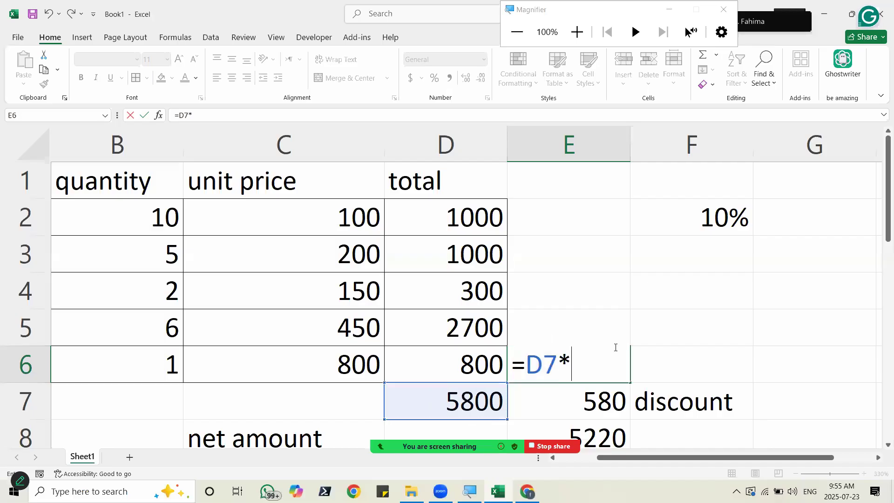
{"action": "left_click", "coordinate": [722, 222]}
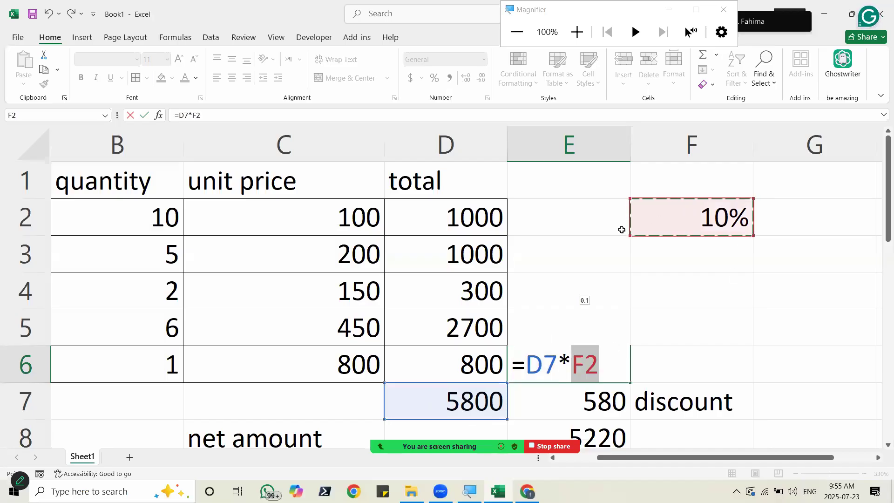
{"action": "key", "text": "Return"}
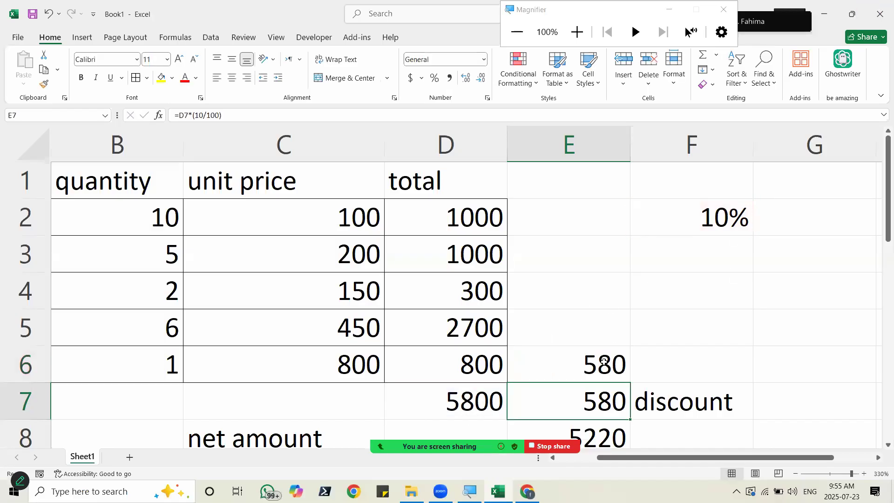
{"action": "left_click", "coordinate": [613, 362]}
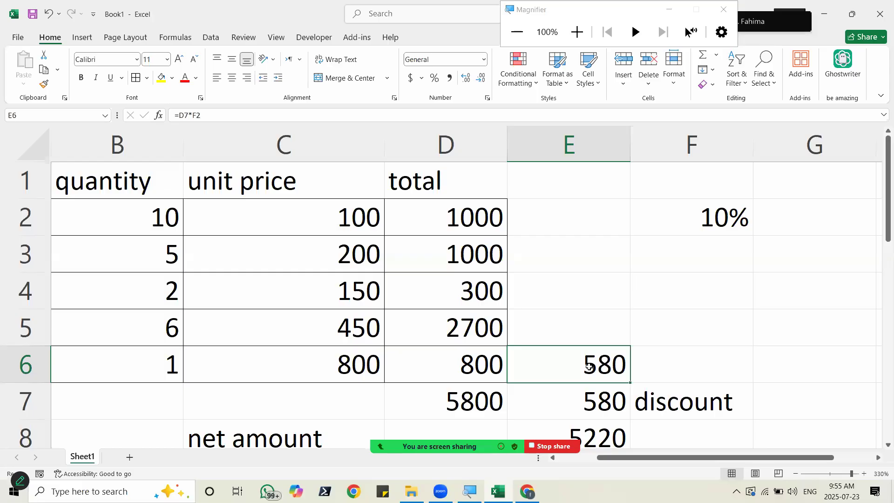
{"action": "double_click", "coordinate": [589, 367]}
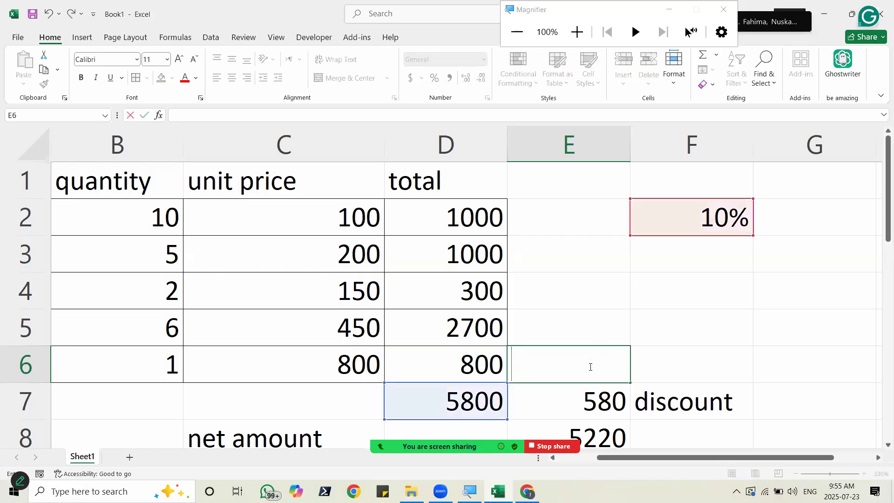
Check that the 10% rate in F2 uses the Percentage number format.
{"action": "left_click", "coordinate": [692, 336]}
{"action": "left_click", "coordinate": [591, 360]}
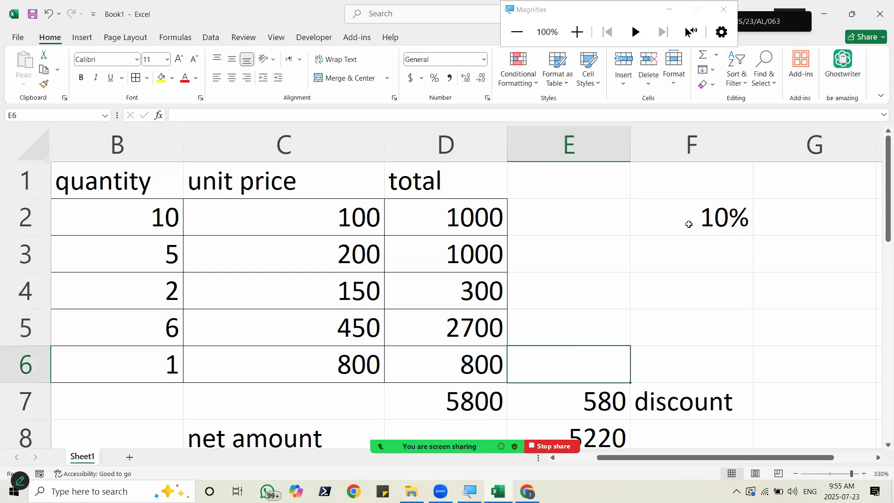
{"action": "left_click", "coordinate": [700, 210]}
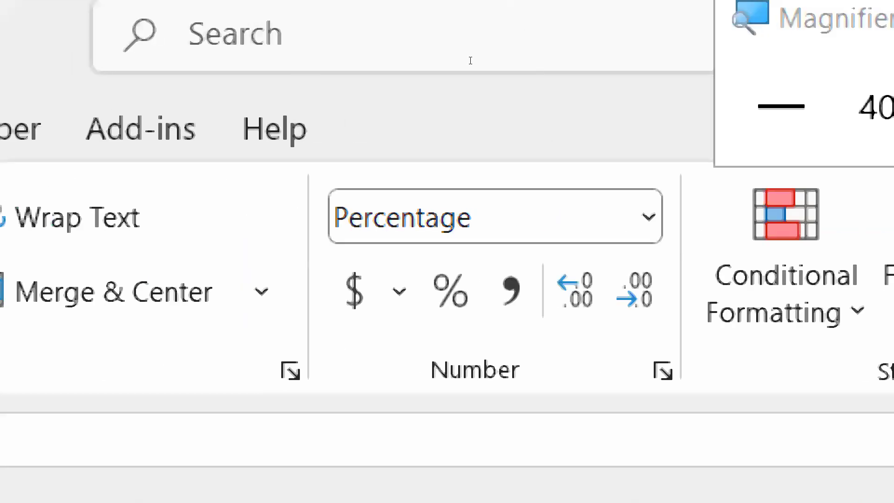
{"action": "mouse_move", "coordinate": [450, 60]}
{"action": "left_mouse_down"}
{"action": "mouse_move", "coordinate": [418, 60]}
{"action": "mouse_move", "coordinate": [443, 60]}
{"action": "left_mouse_up"}
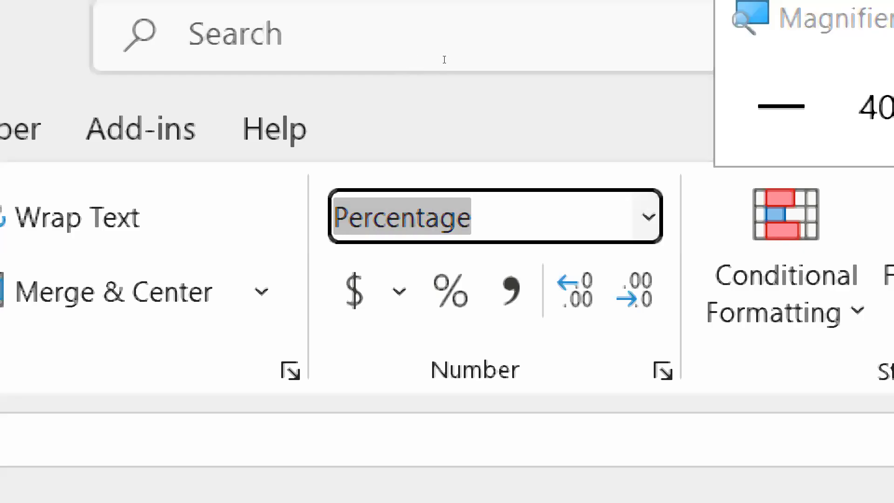
{"action": "key", "text": "super+minus"}
{"action": "key", "text": "super+minus"}
{"action": "key", "text": "super+minus"}
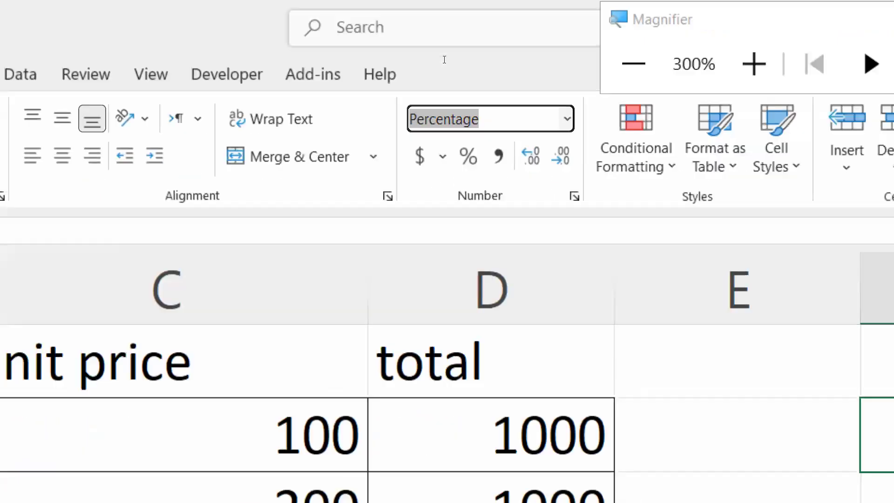
{"action": "type", "text": "-"}
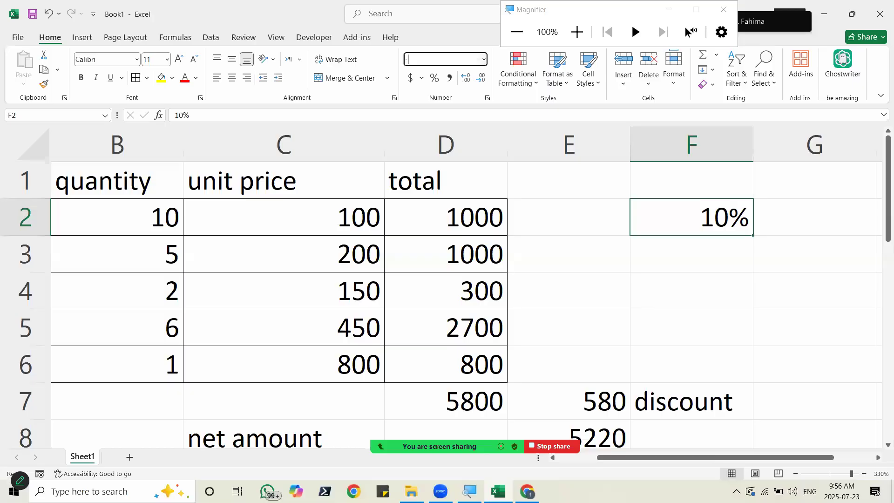
{"action": "left_click", "coordinate": [710, 291]}
{"action": "left_click", "coordinate": [699, 224]}
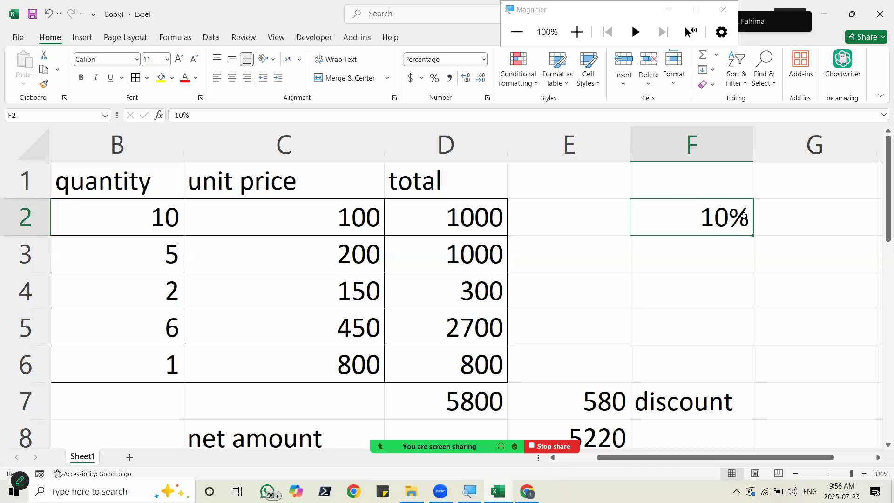
Type 10/100 in G2 beside the rate, then select E6.
{"action": "left_click", "coordinate": [783, 219]}
{"action": "type", "text": "10/100"}
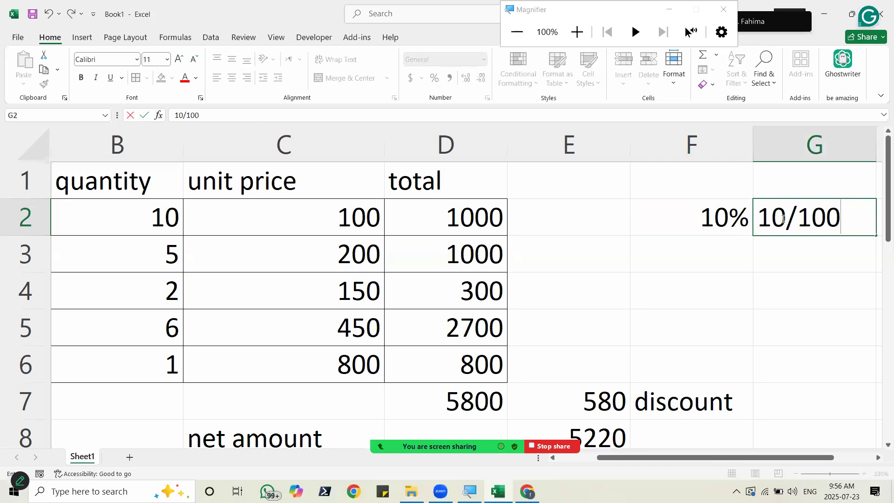
{"action": "left_click", "coordinate": [551, 362]}
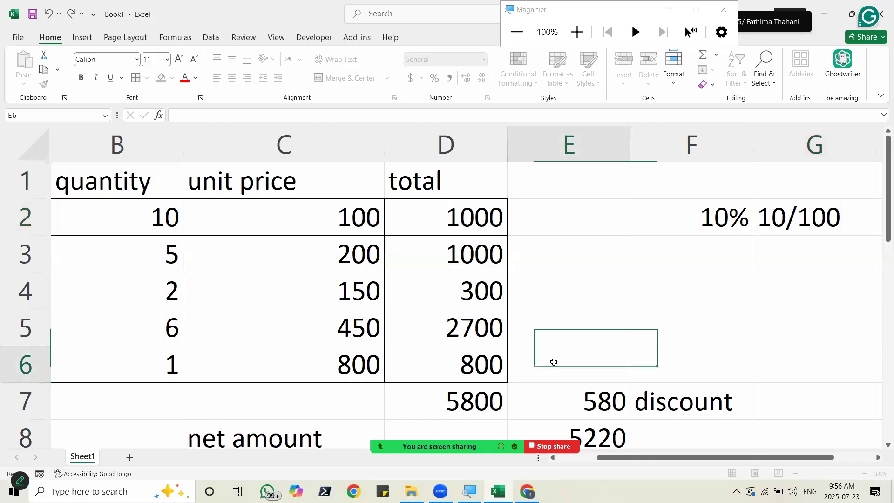
{"action": "left_click", "coordinate": [723, 218]}
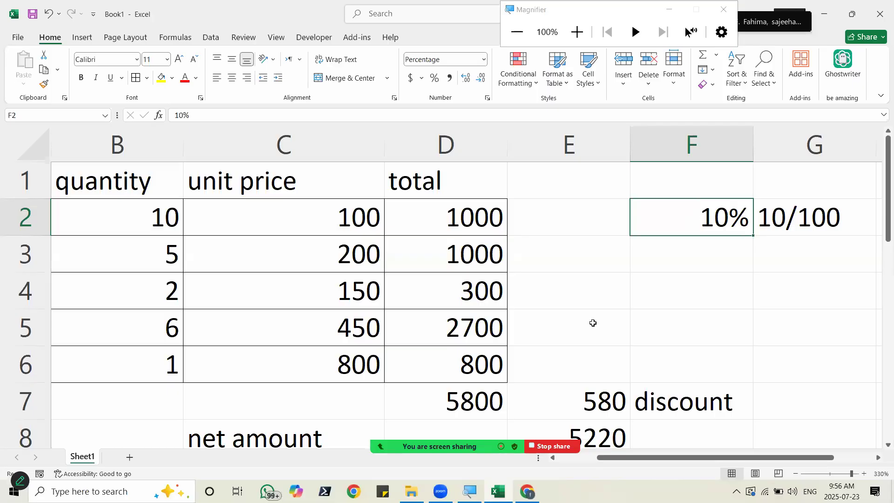
{"action": "left_click", "coordinate": [579, 364]}
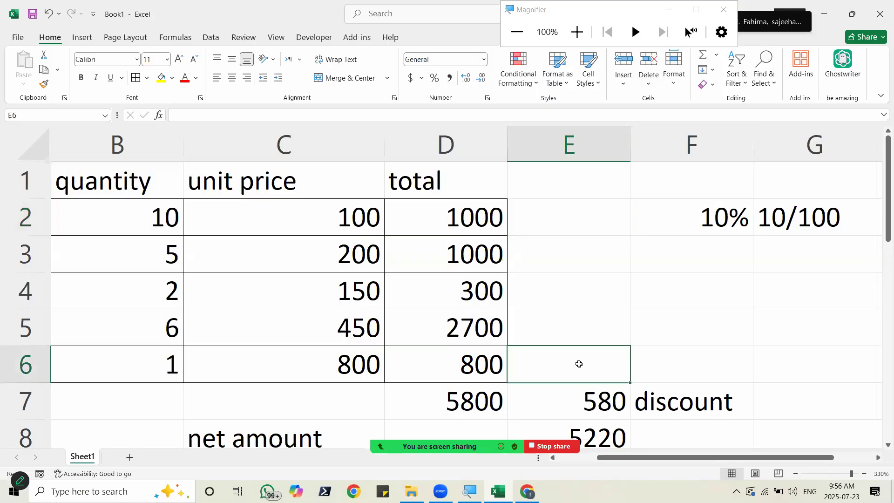
Enter =D7*$F$2 in E6, locking the 10% rate reference to return 580.
{"action": "type", "text": "="}
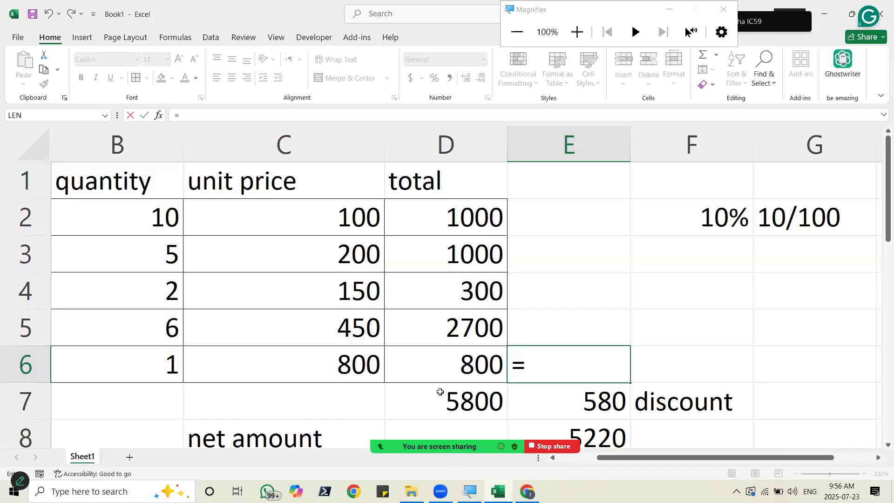
{"action": "left_click", "coordinate": [433, 399]}
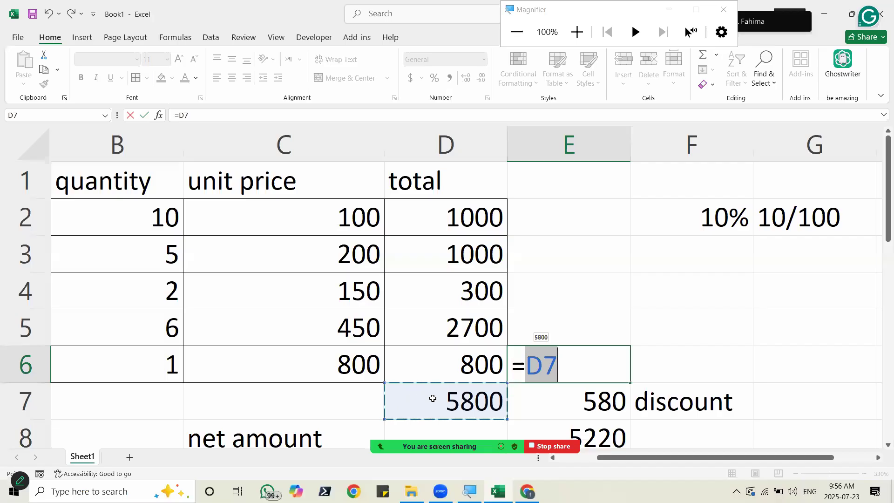
{"action": "type", "text": "*"}
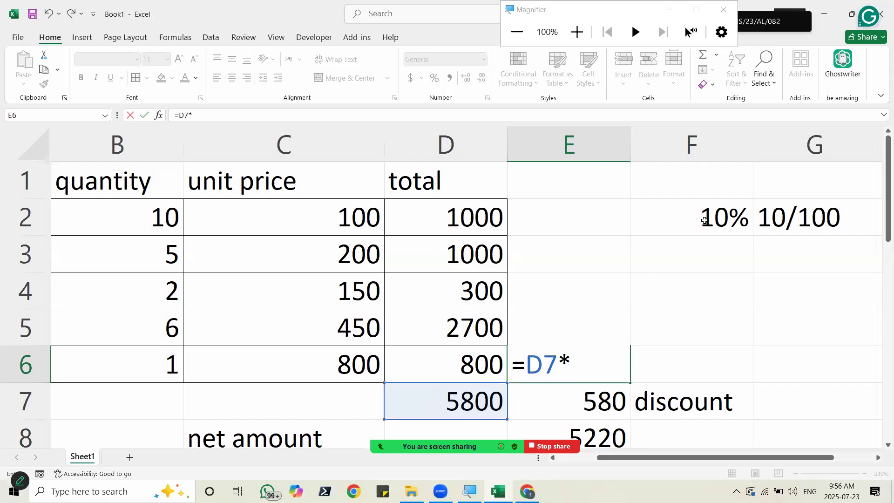
{"action": "left_click", "coordinate": [705, 221]}
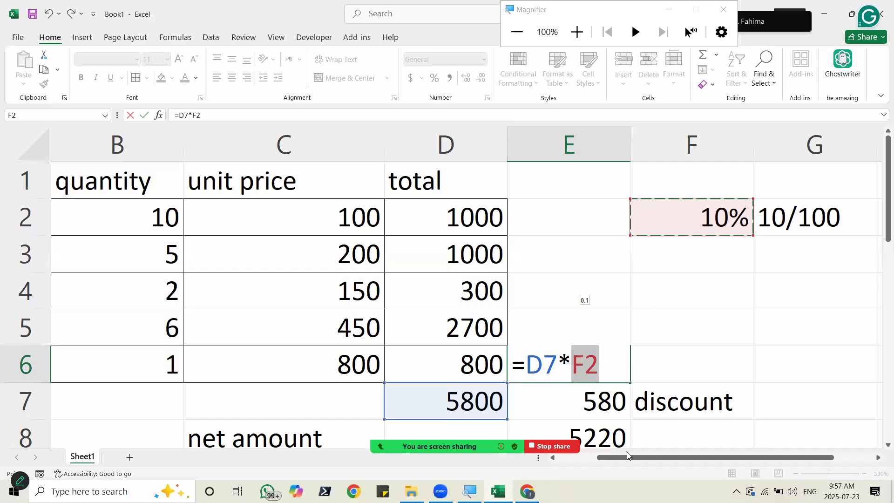
{"action": "left_click", "coordinate": [588, 363]}
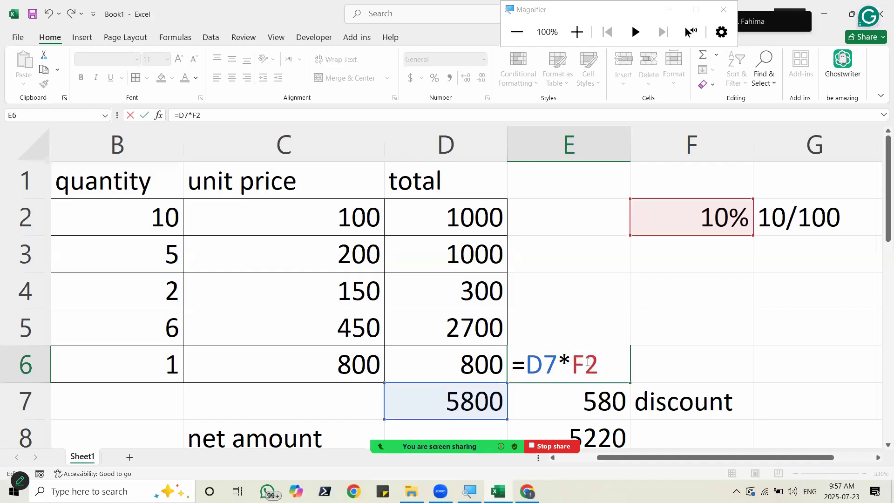
{"action": "type", "text": "$F"}
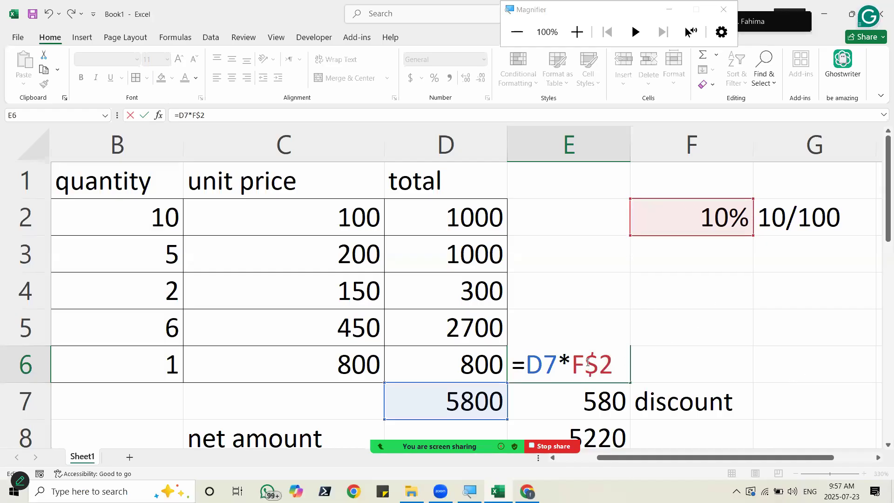
{"action": "type", "text": "$"}
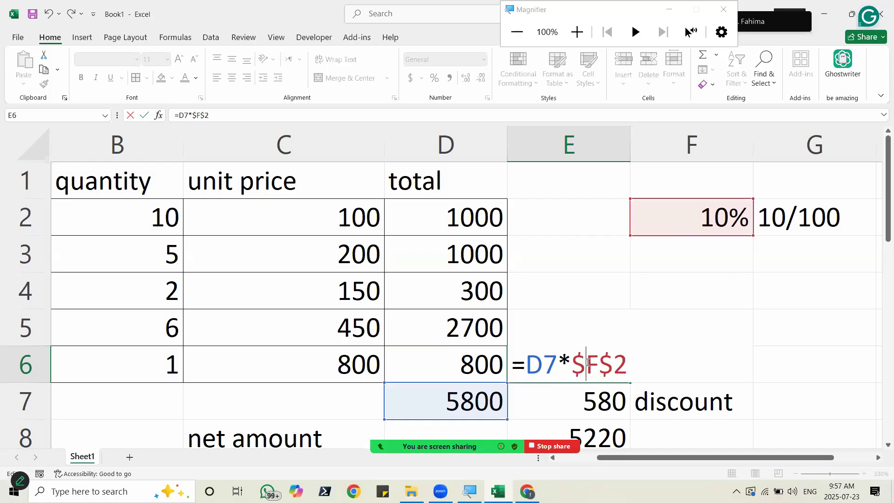
{"action": "key", "text": "Return"}
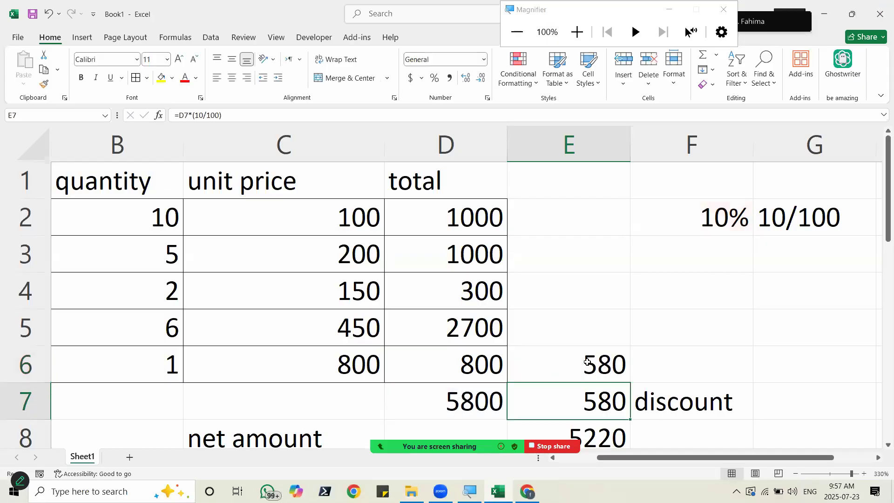
{"action": "left_click", "coordinate": [587, 362]}
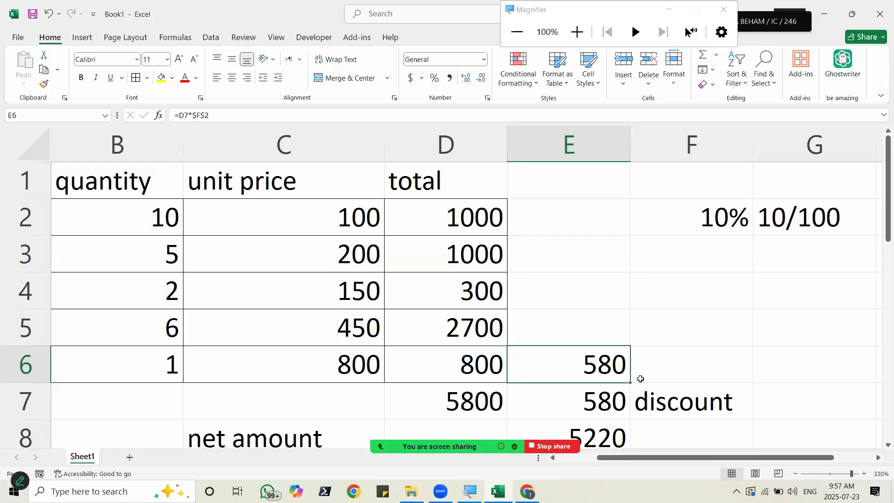
Delete the discount and net amount values in E6:E8.
{"action": "scroll", "coordinate": [688, 377], "scroll_direction": "down", "scroll_amount": 2}
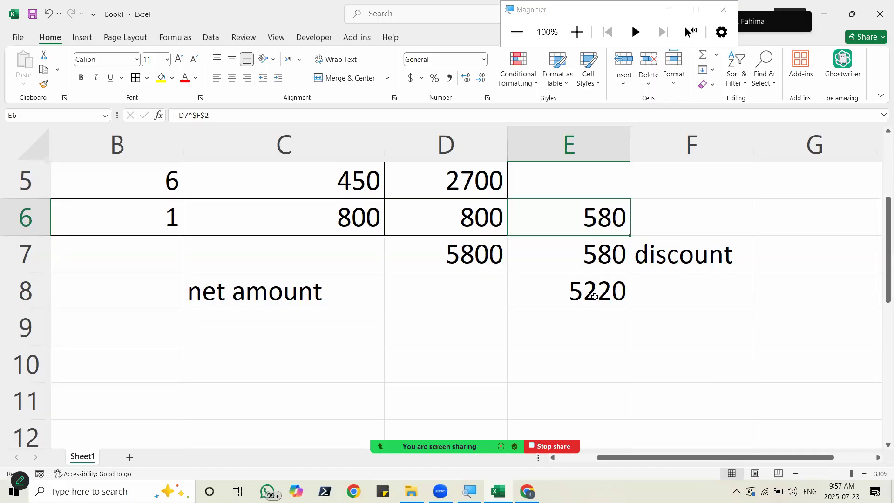
{"action": "left_click_drag", "start_coordinate": [582, 224], "coordinate": [584, 287]}
{"action": "key", "text": "Delete"}
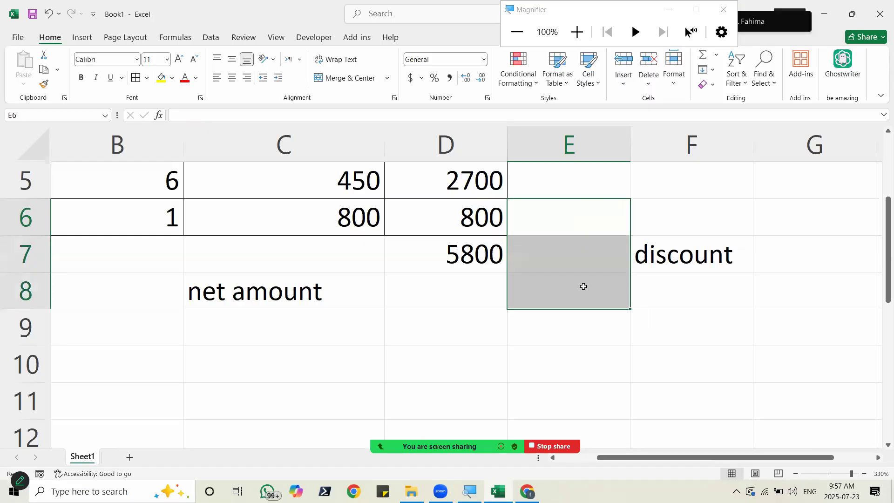
Begin the net amount formula in D8 as =D7-( from the 5800 total.
{"action": "scroll", "coordinate": [583, 286], "scroll_direction": "down", "scroll_amount": 8}
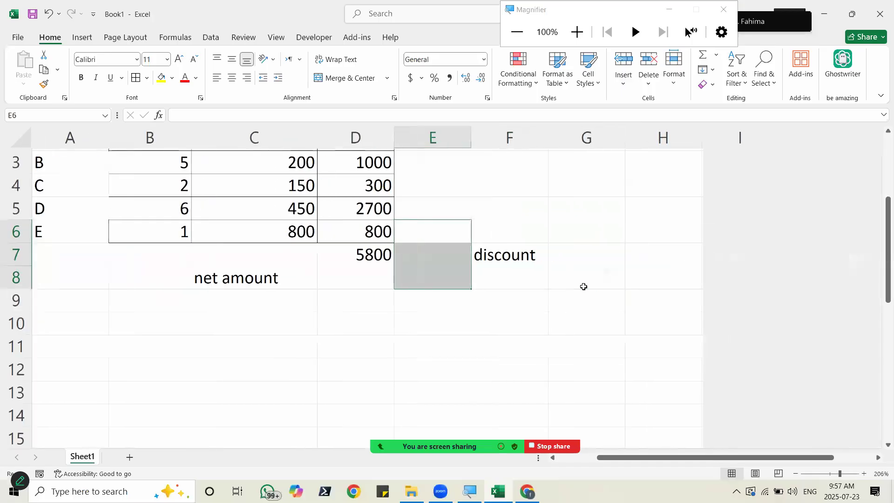
{"action": "left_click", "coordinate": [355, 321]}
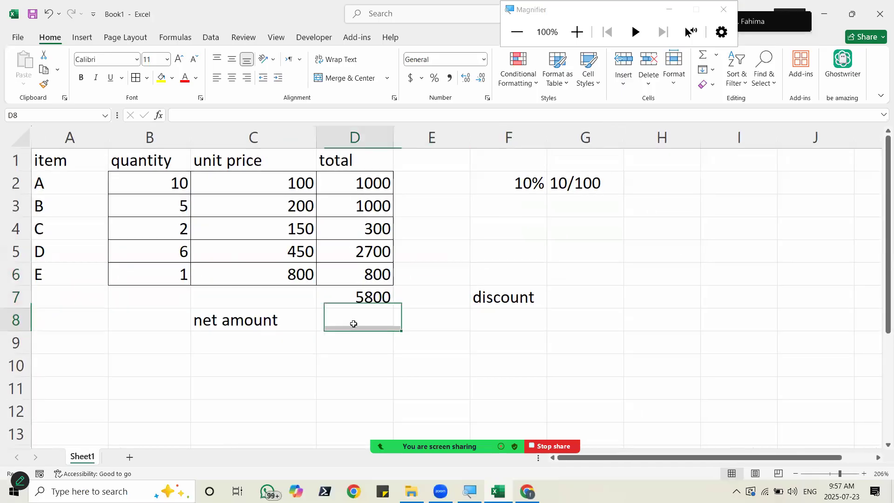
{"action": "double_click", "coordinate": [355, 323]}
{"action": "type", "text": "="}
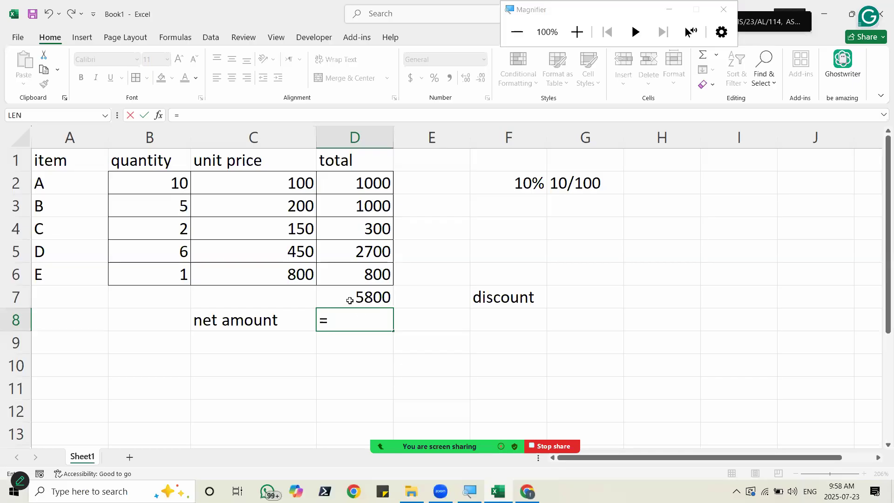
{"action": "left_click", "coordinate": [346, 298]}
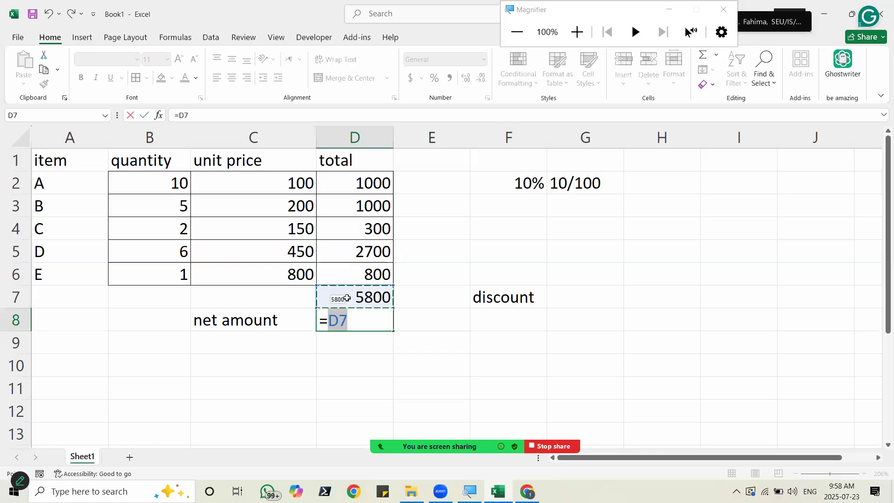
{"action": "type", "text": "-"}
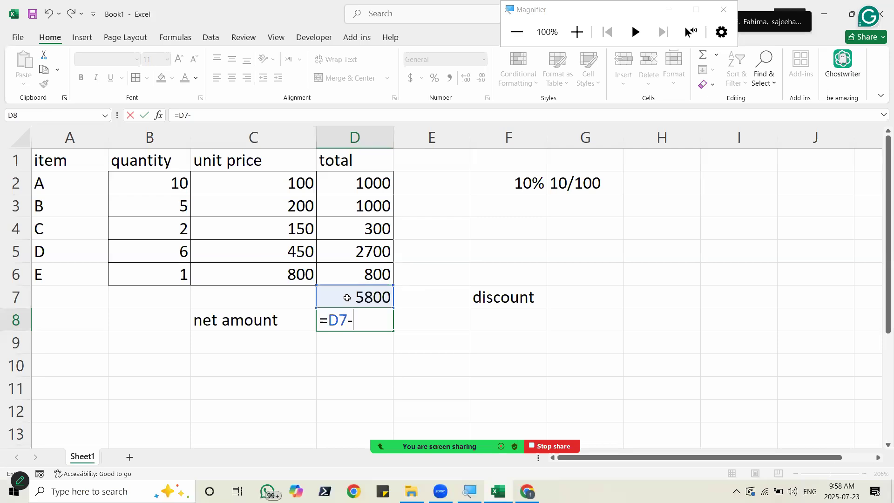
{"action": "type", "text": "("}
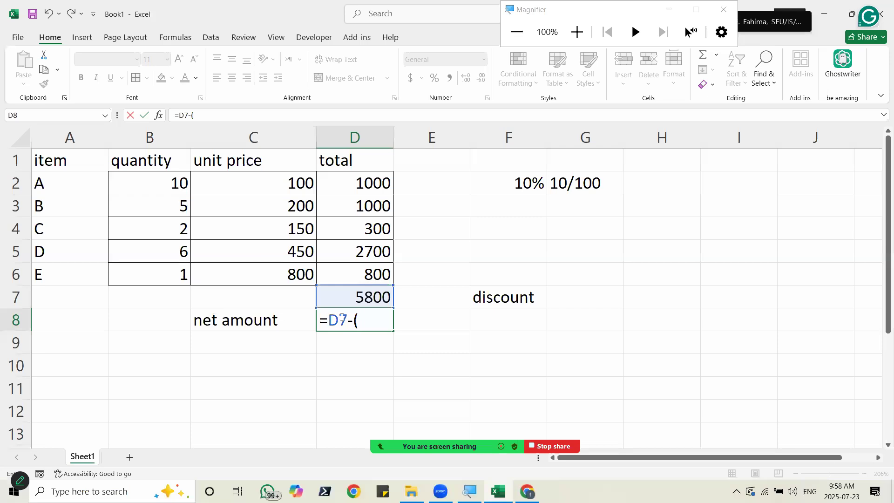
Complete the D8 formula as =D7-(D7*F2) so the net amount shows 5220.
{"action": "left_click", "coordinate": [356, 297]}
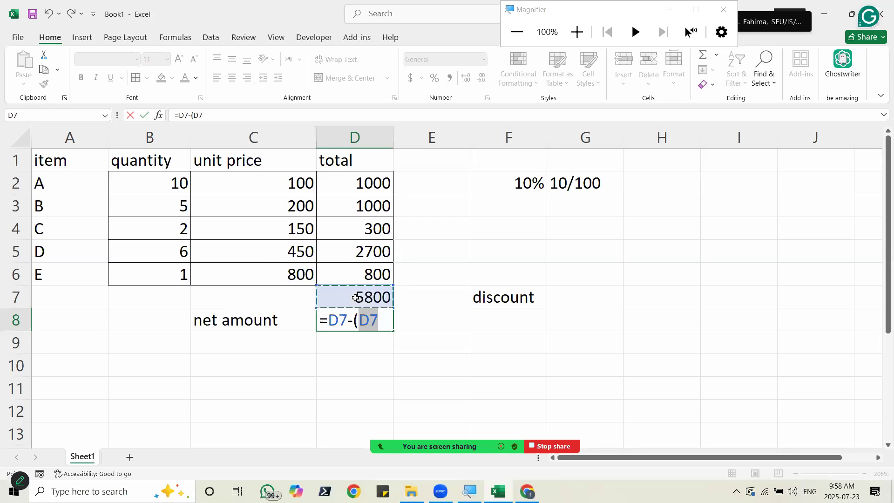
{"action": "type", "text": "*"}
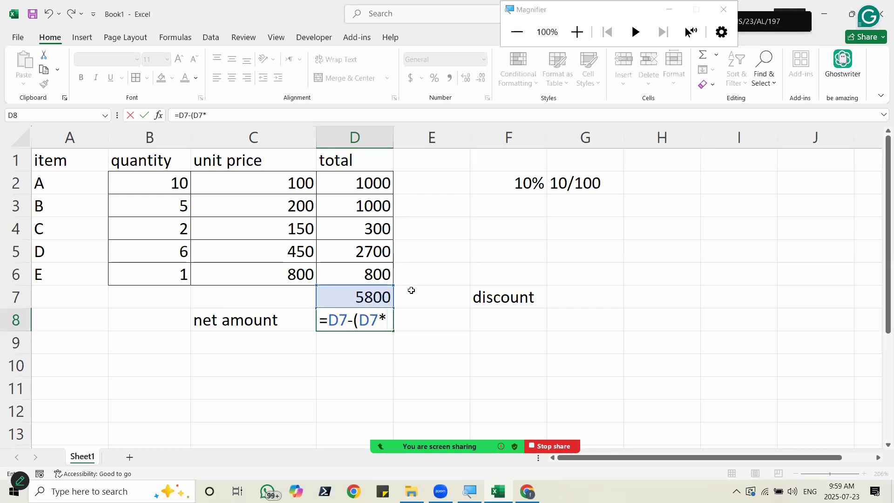
{"action": "left_click", "coordinate": [525, 182]}
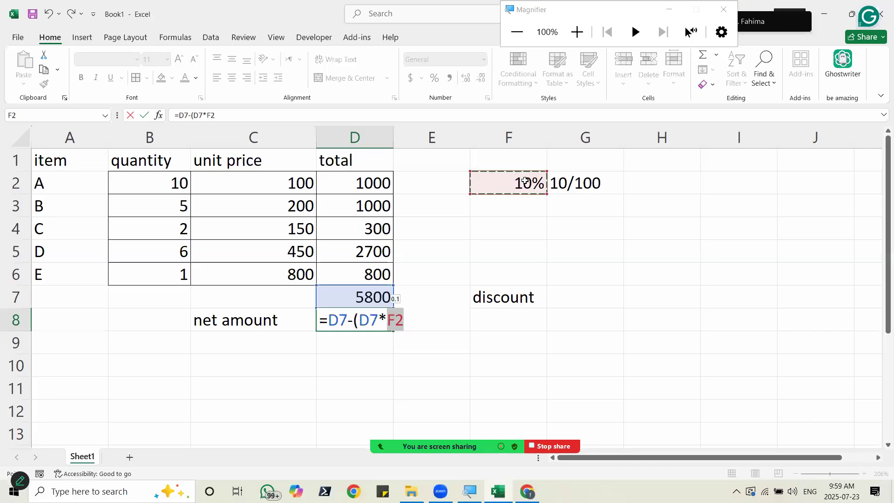
{"action": "type", "text": ")"}
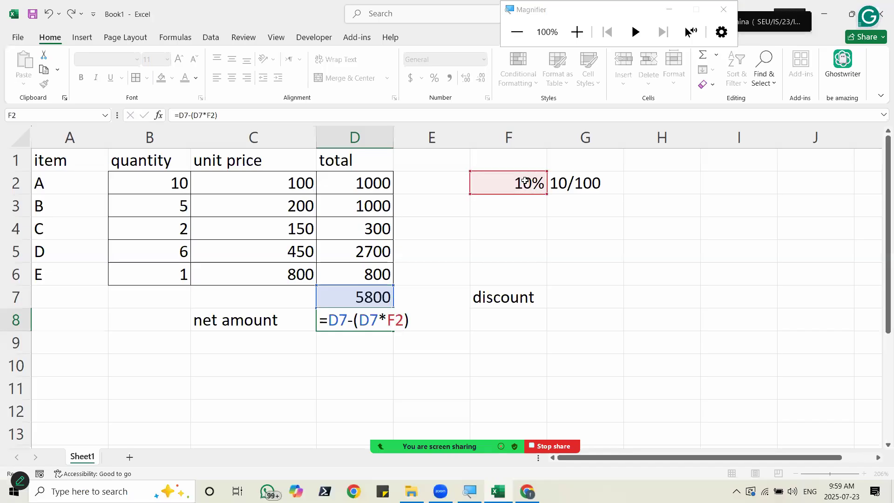
{"action": "key", "text": "Return"}
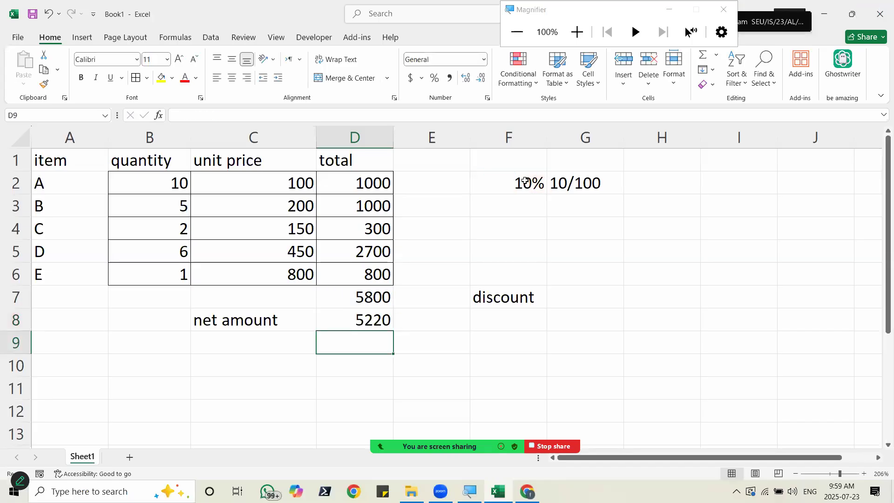
Delete the 10/100 note from G2.
{"action": "left_click", "coordinate": [527, 181]}
{"action": "left_click", "coordinate": [614, 177], "text": "shift"}
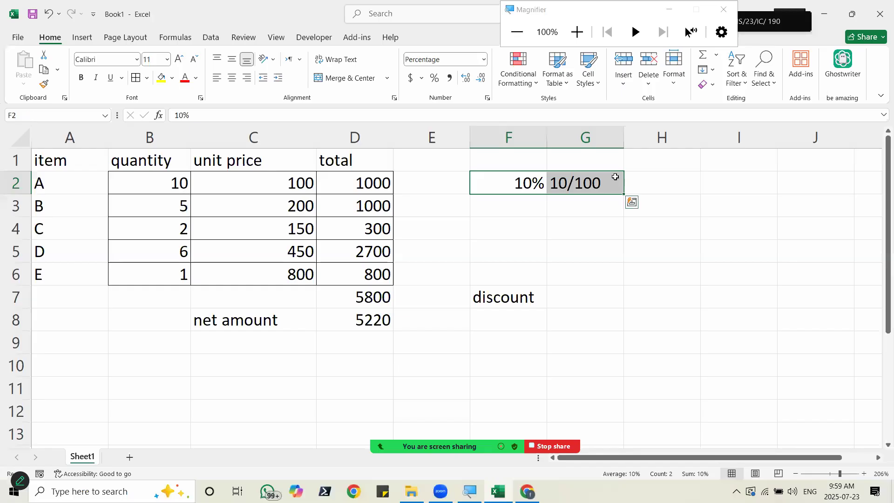
{"action": "left_click", "coordinate": [615, 177]}
{"action": "key", "text": "Delete"}
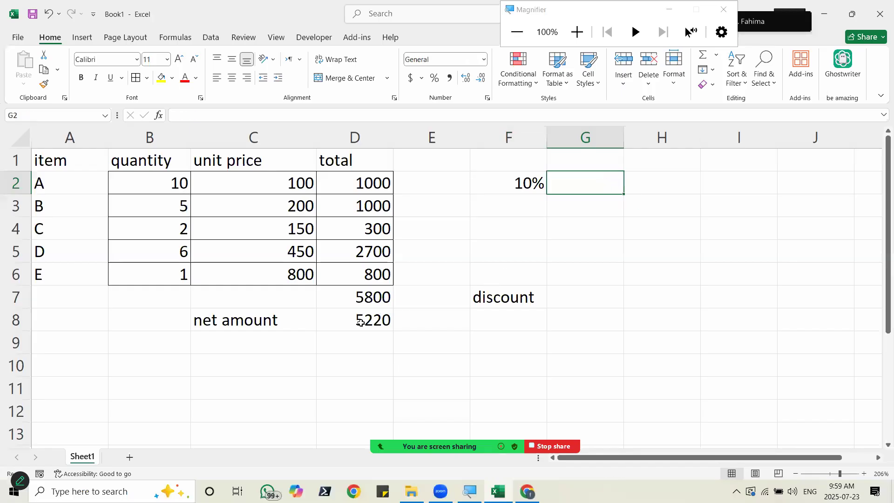
Walk through the parts of the D8 formula =D7-(D7*F2), leaving it unchanged.
{"action": "left_click", "coordinate": [358, 322]}
{"action": "double_click", "coordinate": [376, 320]}
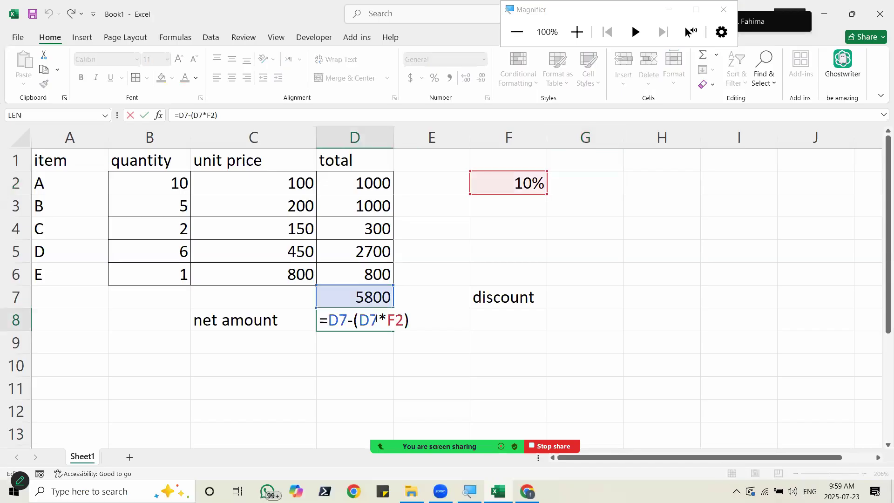
{"action": "left_click_drag", "start_coordinate": [406, 320], "coordinate": [328, 320]}
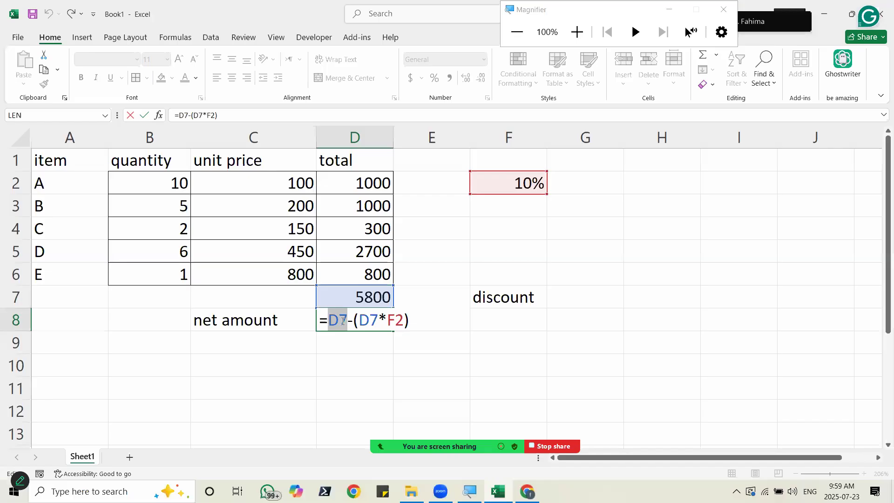
{"action": "left_click", "coordinate": [344, 320]}
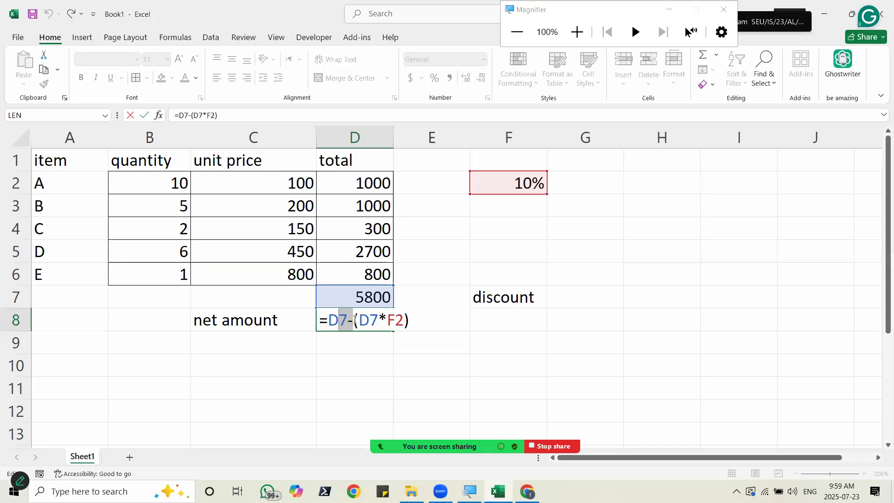
{"action": "left_click_drag", "start_coordinate": [354, 320], "coordinate": [410, 318]}
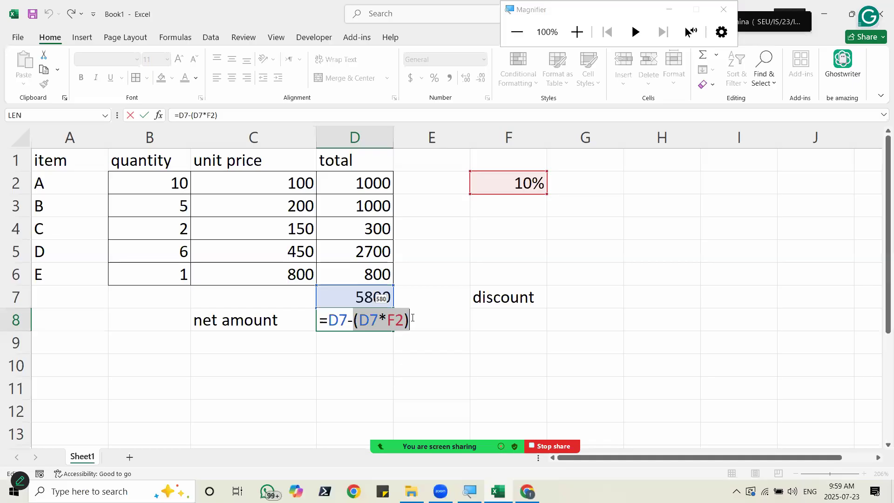
{"action": "left_click", "coordinate": [413, 319]}
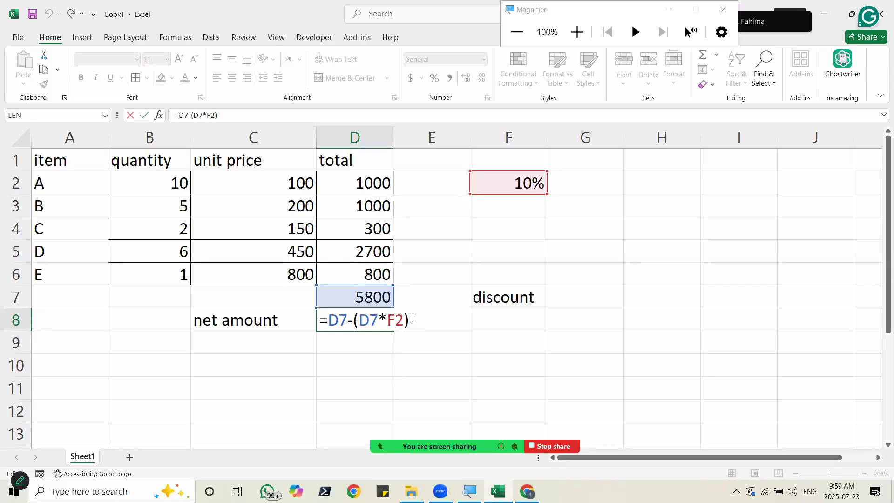
{"action": "key", "text": "Return"}
Clear the rate and discount label in column F, then undo to restore them.
{"action": "left_click_drag", "start_coordinate": [542, 170], "coordinate": [523, 313]}
{"action": "key", "text": "Delete"}
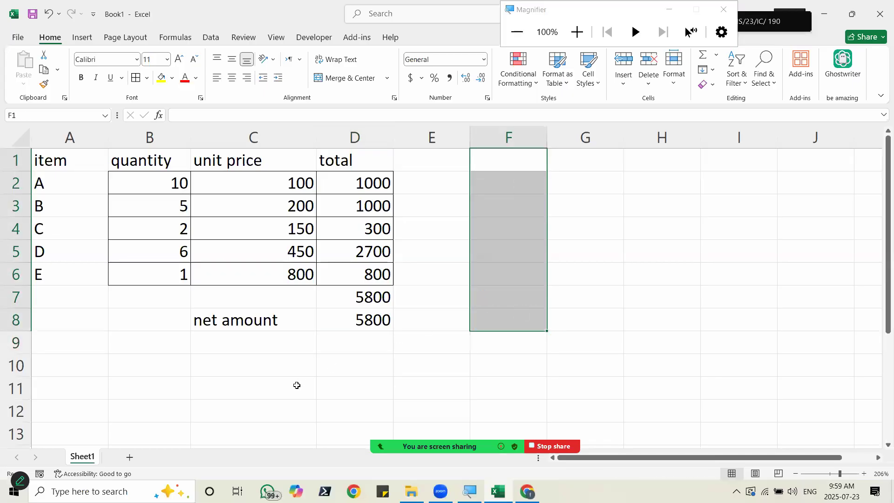
{"action": "left_click", "coordinate": [297, 386]}
{"action": "left_click", "coordinate": [377, 301]}
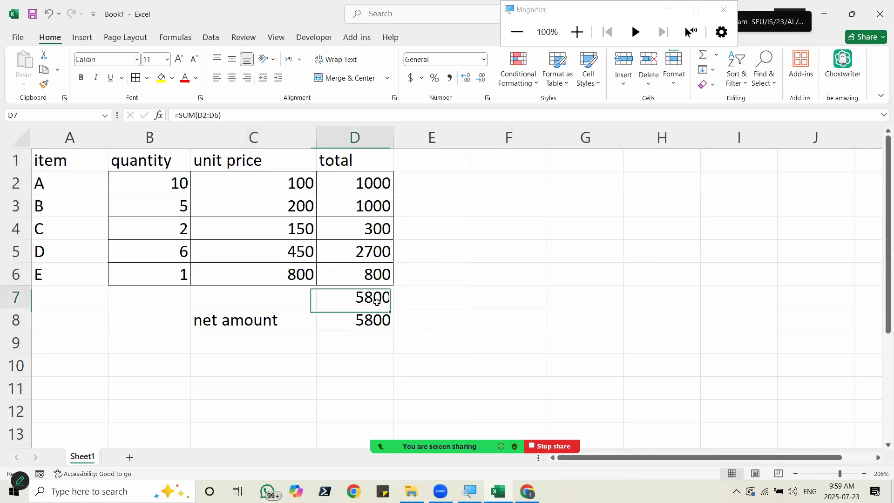
{"action": "left_click", "coordinate": [371, 318]}
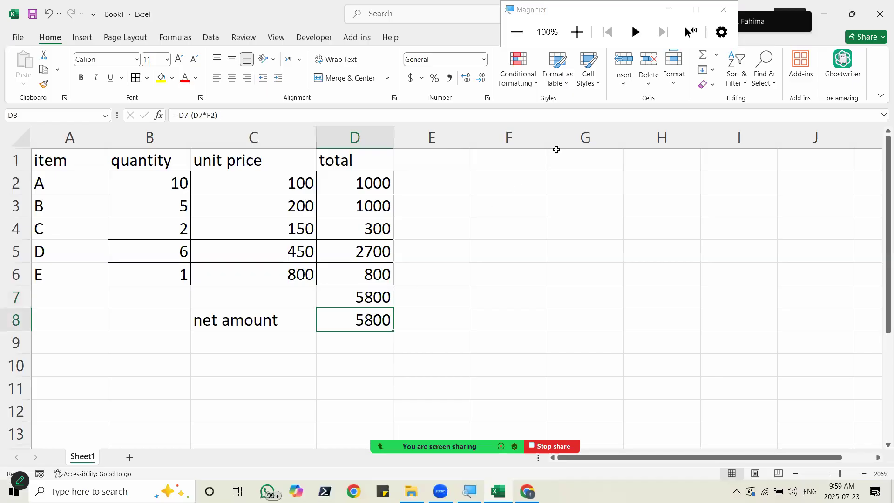
{"action": "key", "text": "ctrl+z"}
Delete the discount label in F7.
{"action": "left_click_drag", "start_coordinate": [518, 306], "coordinate": [518, 313]}
{"action": "left_click", "coordinate": [518, 312]}
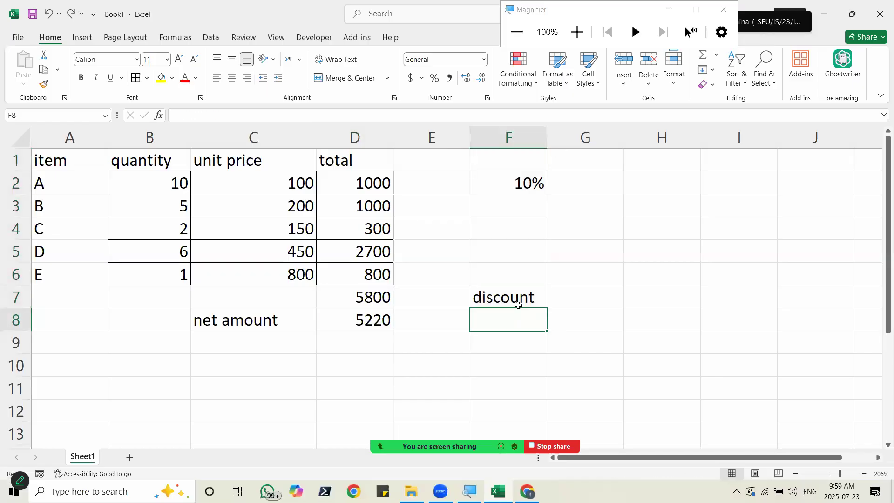
{"action": "left_click", "coordinate": [518, 303]}
{"action": "key", "text": "Delete"}
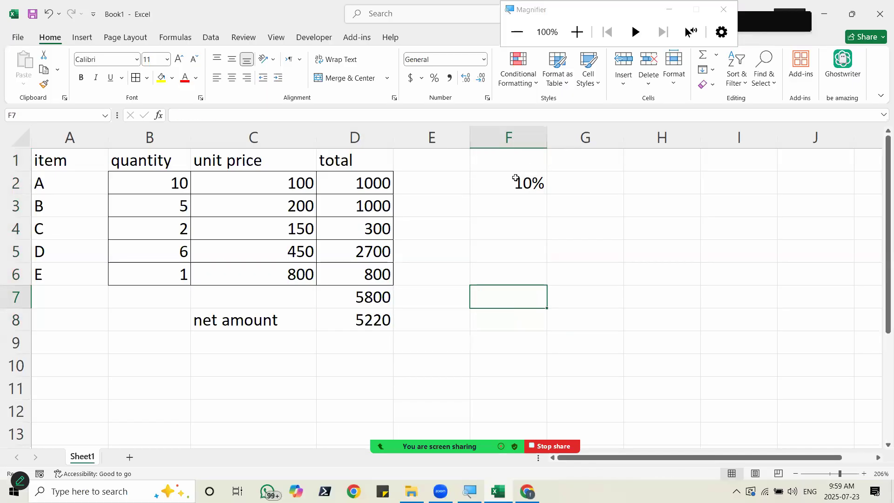
Change the D8 formula to =D7-(D7*$F$2) so the 10% rate reference is absolute.
{"action": "left_click", "coordinate": [515, 181]}
{"action": "left_click", "coordinate": [368, 322]}
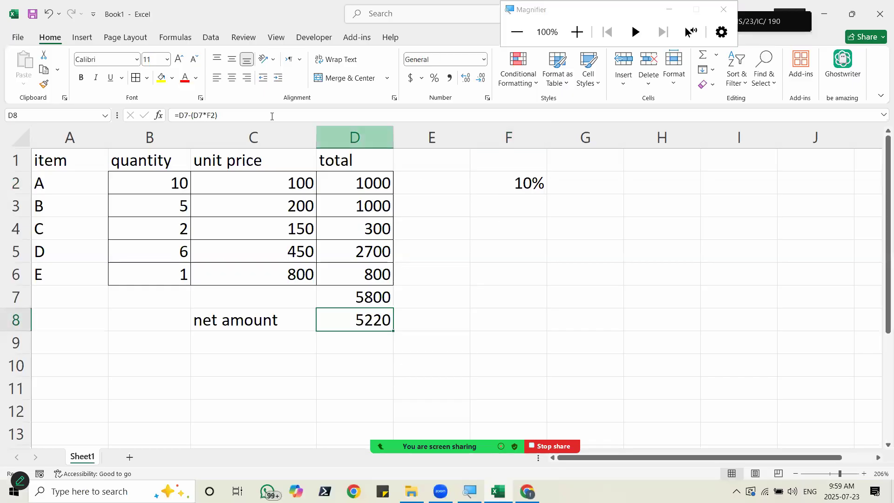
{"action": "left_click", "coordinate": [208, 111]}
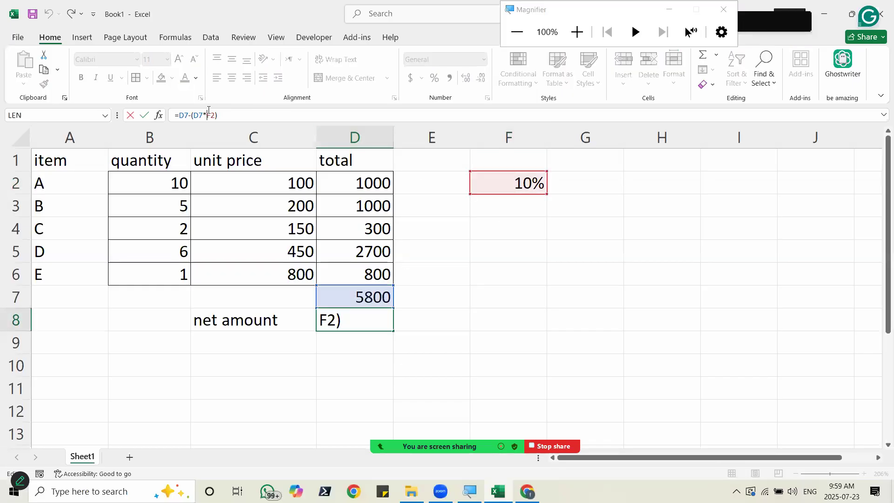
{"action": "type", "text": "$"}
{"action": "key", "text": "Right"}
{"action": "type", "text": "$"}
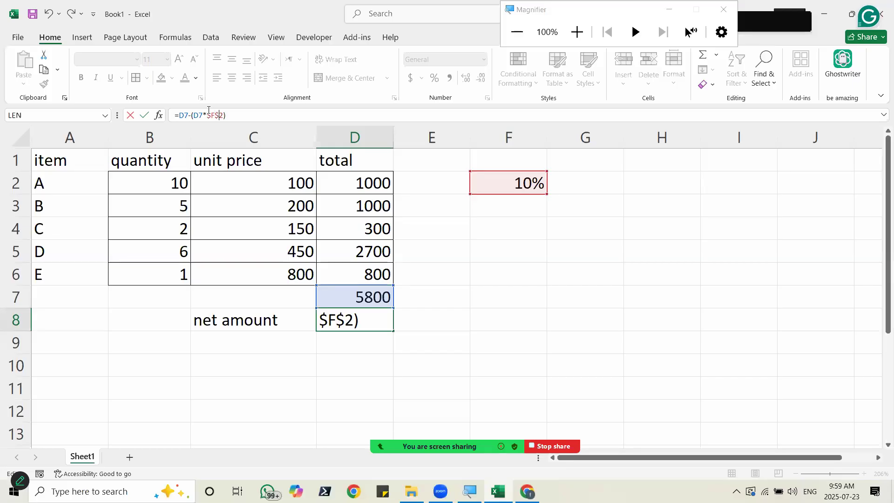
{"action": "key", "text": "Return"}
{"action": "left_click", "coordinate": [365, 205]}
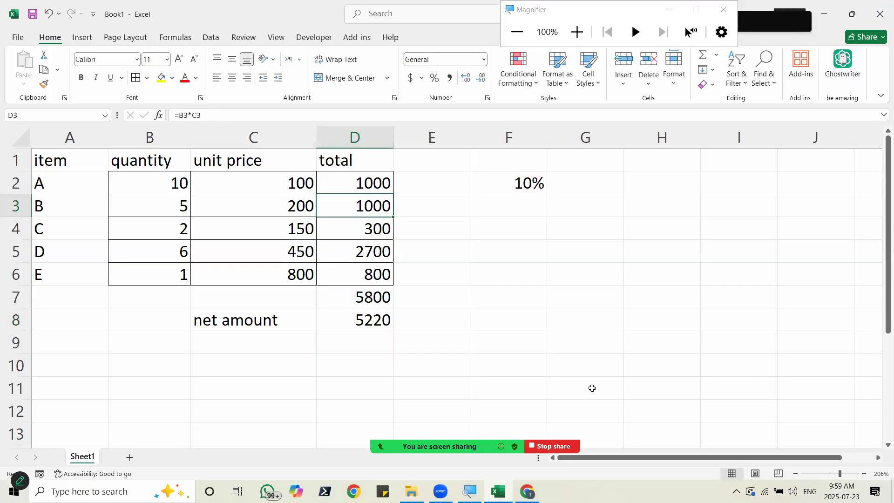
Apply All Borders grid lines to the whole item table.
{"action": "left_click", "coordinate": [589, 387]}
{"action": "left_click_drag", "start_coordinate": [389, 343], "coordinate": [372, 321]}
{"action": "left_click", "coordinate": [16, 157]}
{"action": "key", "text": "super+plus"}
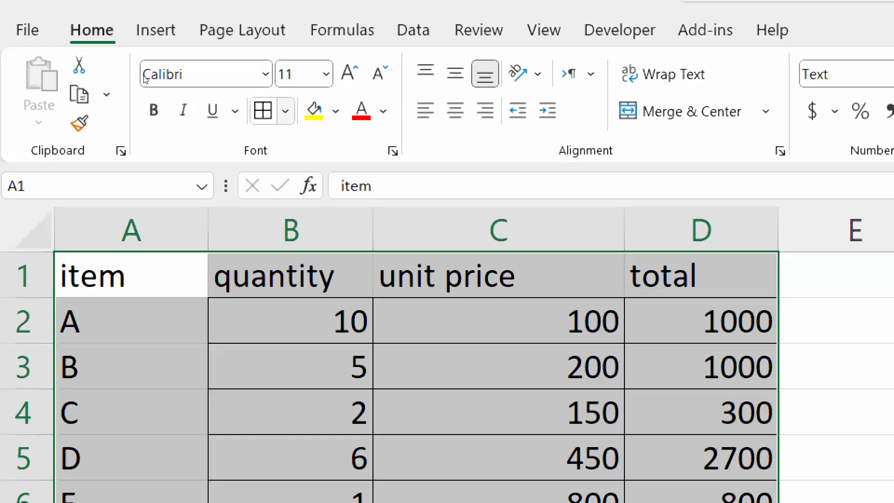
{"action": "left_click", "coordinate": [286, 110]}
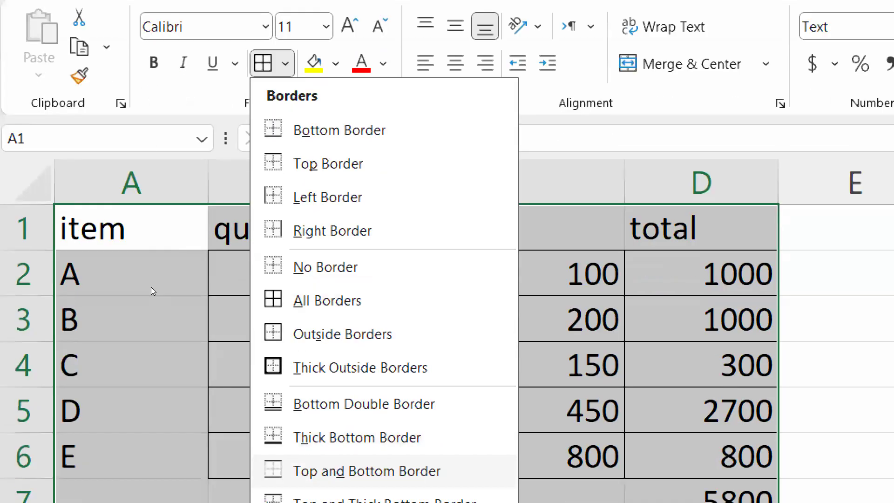
{"action": "left_click", "coordinate": [329, 274]}
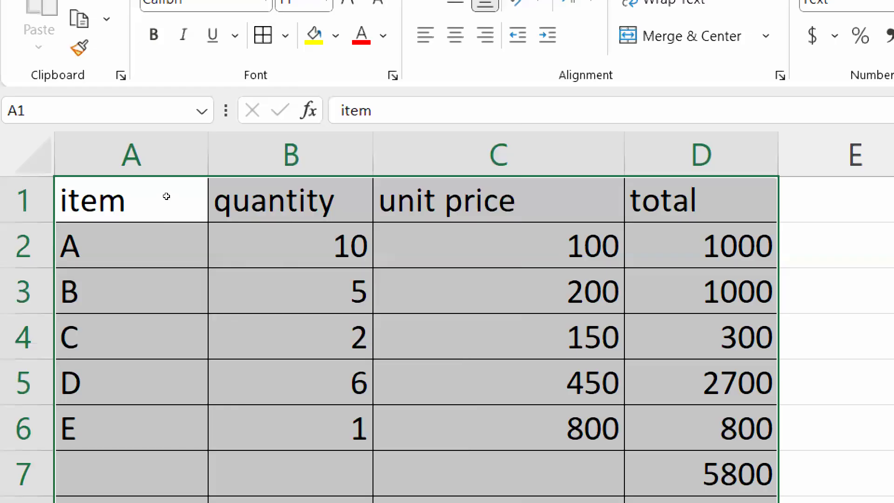
{"action": "key", "text": "super+minus"}
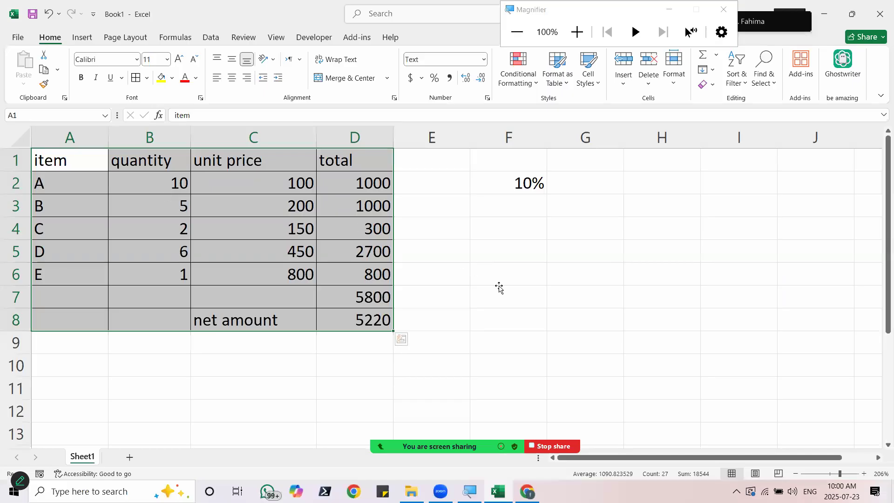
{"action": "left_click", "coordinate": [499, 287]}
Remove the borders from A7:C8 and restore grid borders on the last item row A6:C6.
{"action": "left_click_drag", "start_coordinate": [82, 297], "coordinate": [233, 315]}
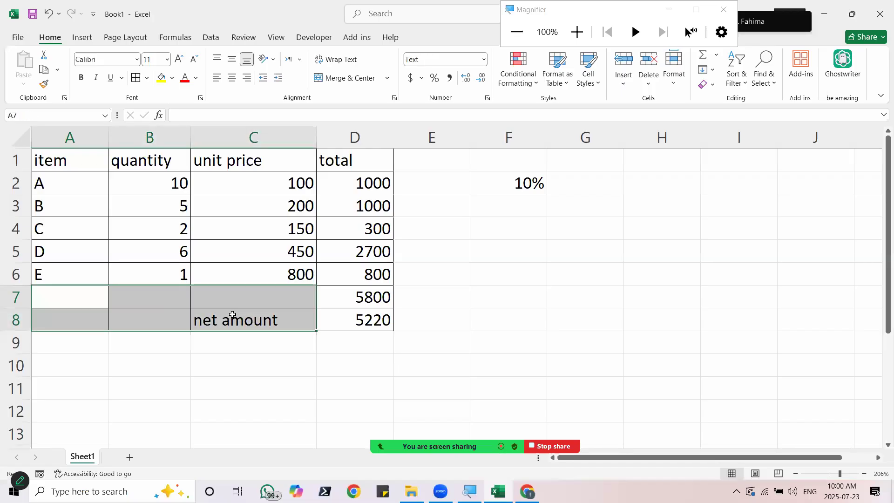
{"action": "left_click", "coordinate": [147, 78]}
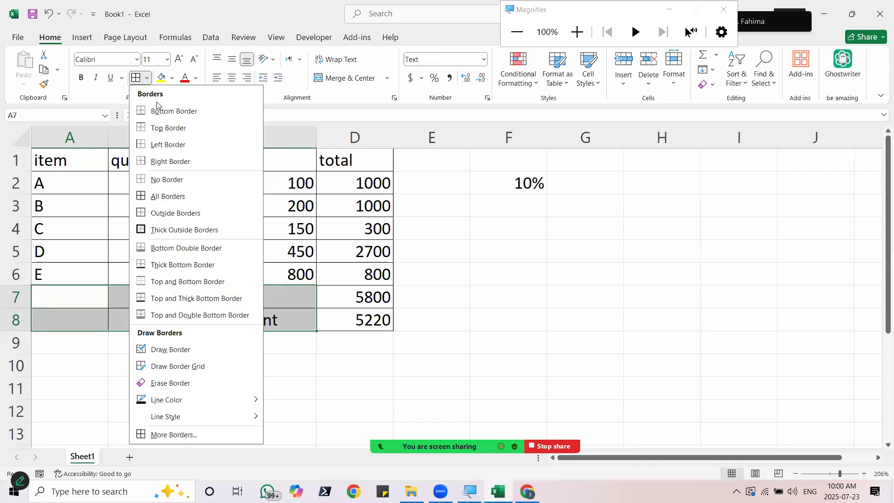
{"action": "left_click", "coordinate": [175, 181]}
{"action": "left_click", "coordinate": [488, 321]}
{"action": "left_click_drag", "start_coordinate": [299, 283], "coordinate": [66, 268]}
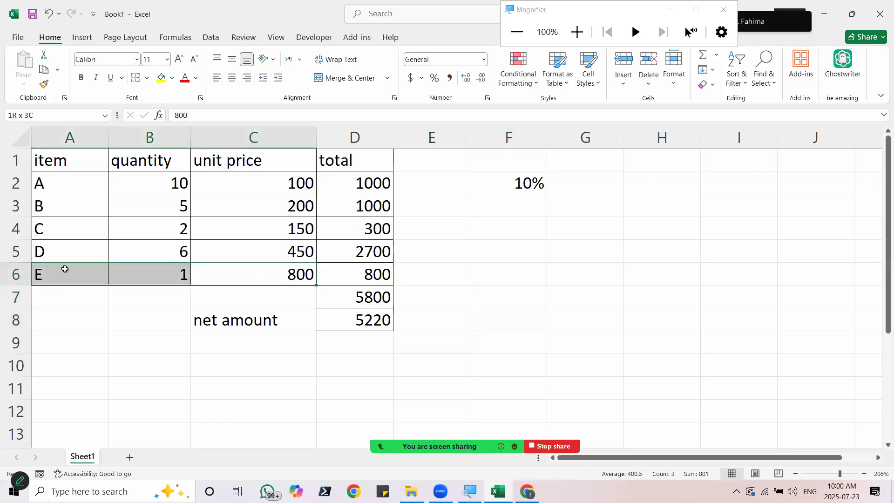
{"action": "left_click", "coordinate": [146, 80]}
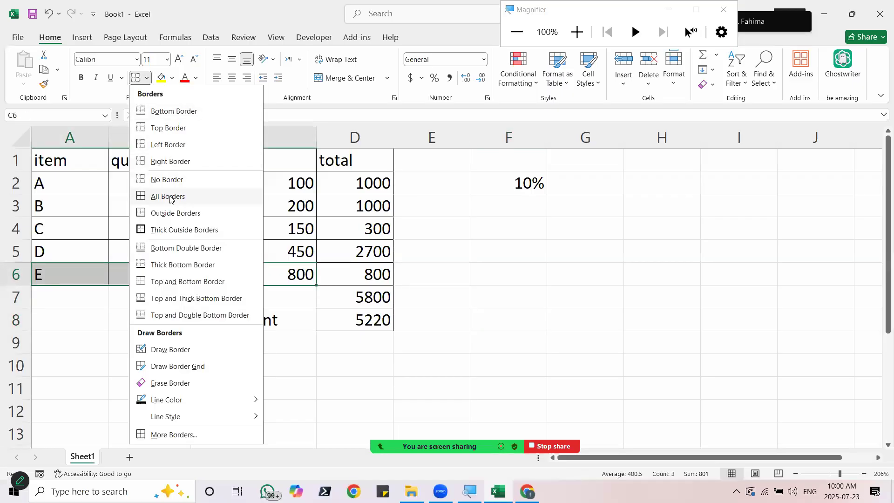
{"action": "left_click", "coordinate": [172, 197]}
Check the SUM formula in D7 and reselect the 5800 total.
{"action": "left_click", "coordinate": [517, 303]}
{"action": "left_click", "coordinate": [368, 300]}
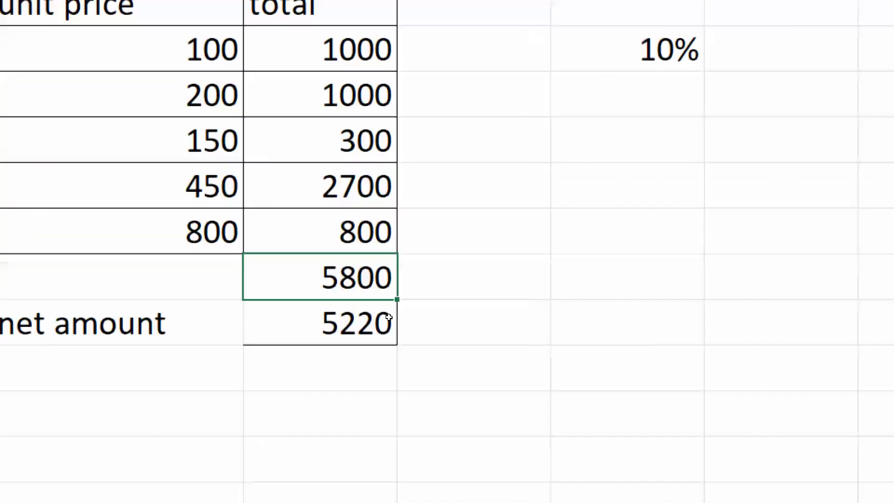
{"action": "left_click", "coordinate": [420, 325]}
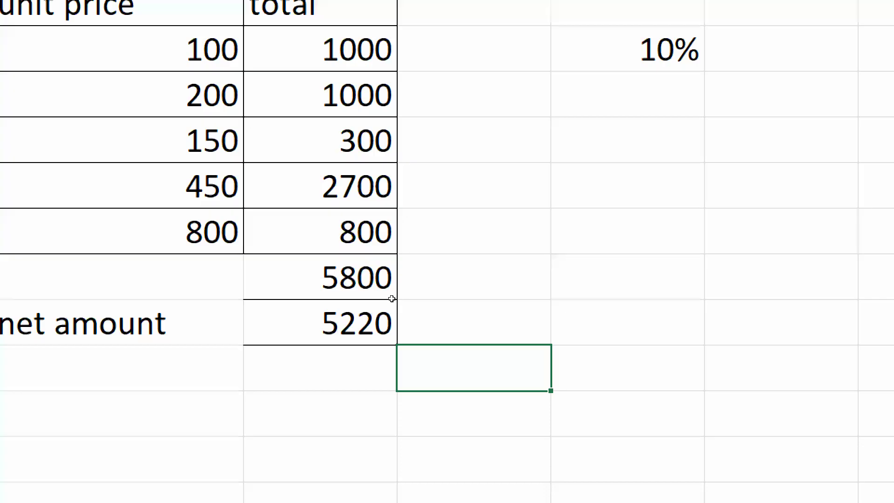
{"action": "left_click", "coordinate": [379, 299]}
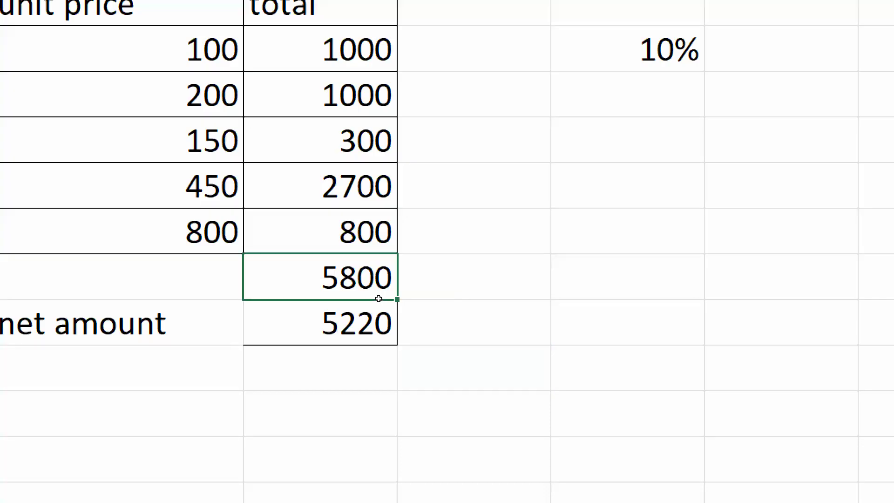
Try bottom, top and right borders on the 5800 and 5220 totals in D7:D8.
{"action": "left_click_drag", "start_coordinate": [378, 299], "coordinate": [378, 321]}
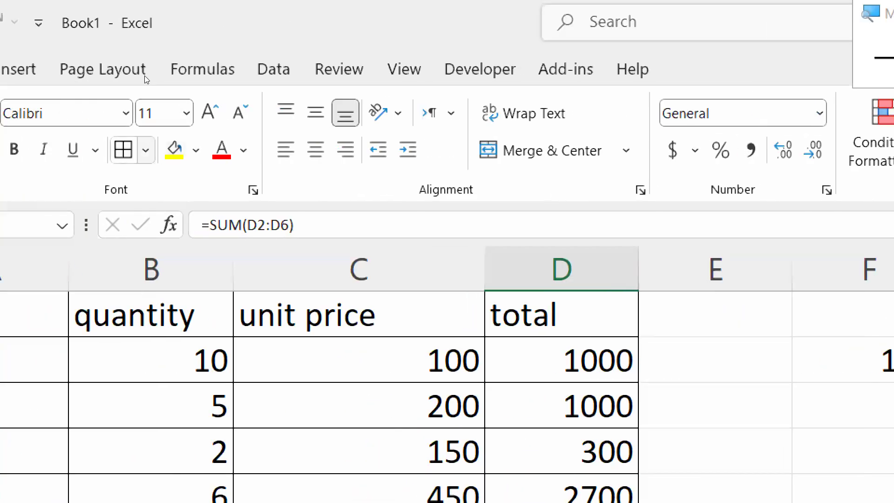
{"action": "left_click", "coordinate": [144, 76]}
{"action": "key", "text": "Down"}
{"action": "key", "text": "Up"}
{"action": "key", "text": "Return"}
{"action": "key", "text": "alt+h"}
{"action": "key", "text": "b"}
{"action": "key", "text": "Escape"}
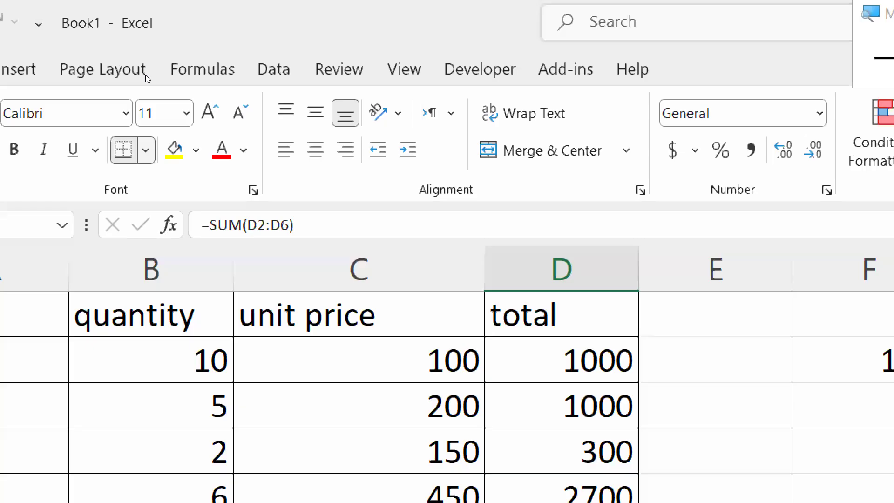
{"action": "left_click", "coordinate": [145, 150]}
{"action": "left_click", "coordinate": [188, 249]}
{"action": "left_click", "coordinate": [146, 150]}
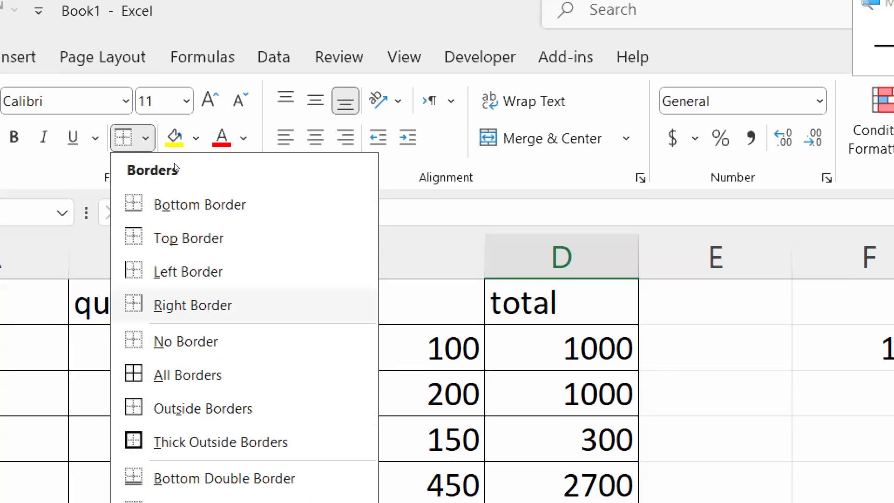
{"action": "left_click", "coordinate": [193, 305]}
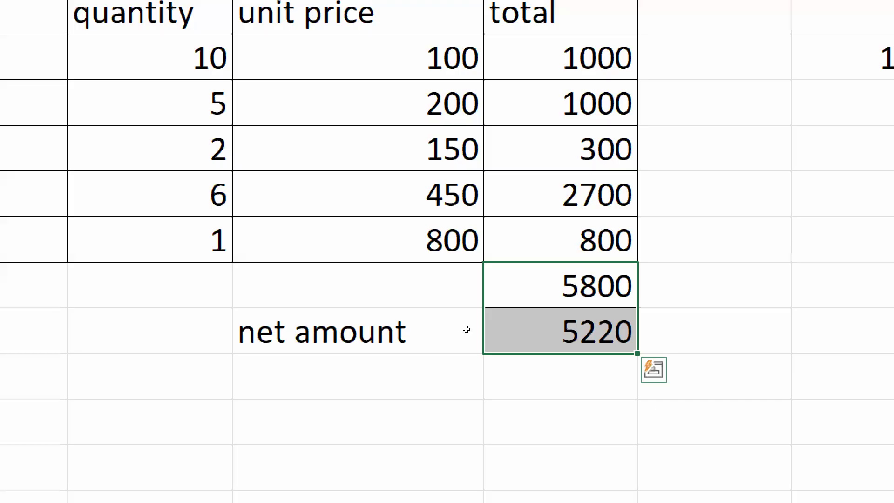
{"action": "left_click", "coordinate": [717, 330]}
Reselect D7:D8, inspect the borders and close the meeting participants list.
{"action": "key", "text": "Left"}
{"action": "key", "text": "Up"}
{"action": "key", "text": "shift+Down"}
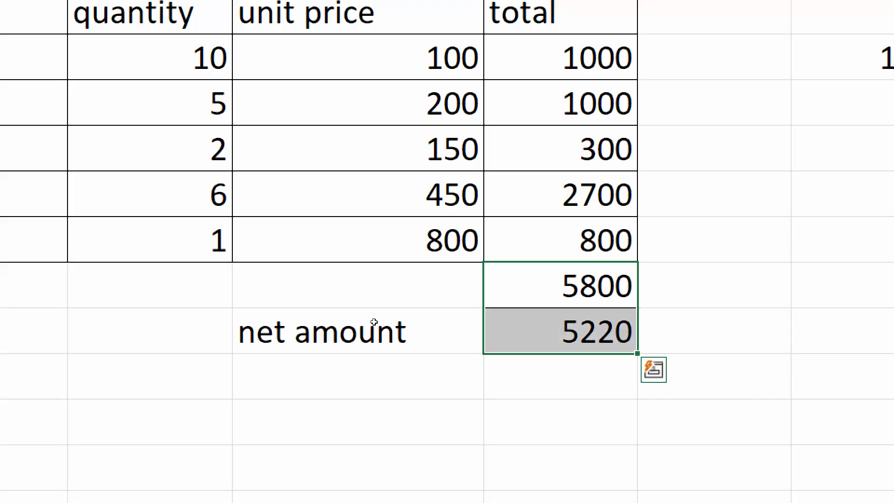
{"action": "key", "text": "super+minus"}
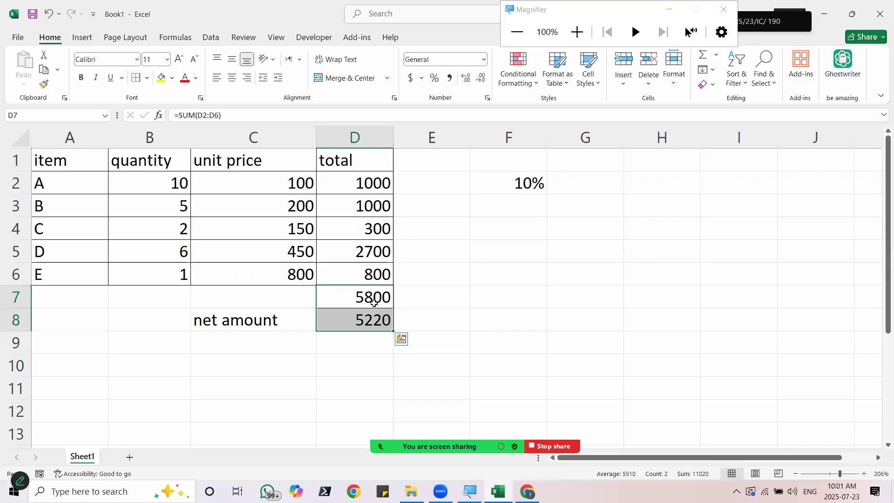
{"action": "left_click", "coordinate": [429, 301]}
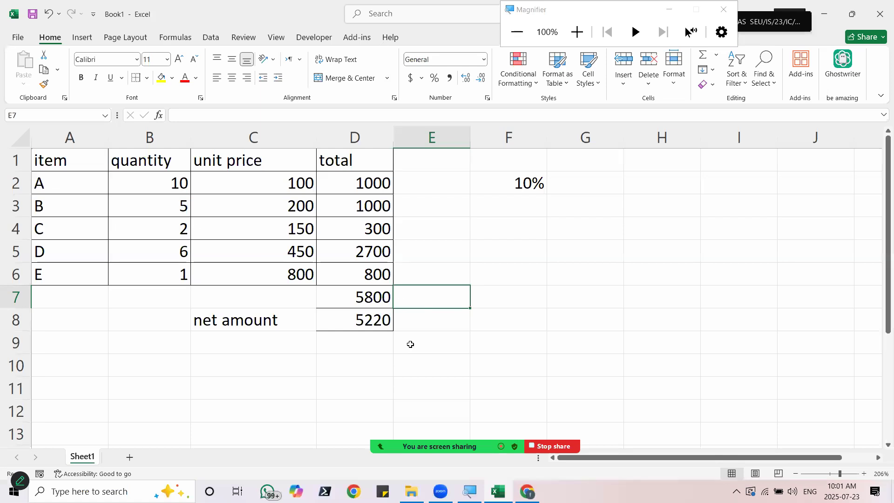
{"action": "key", "text": "alt+Tab"}
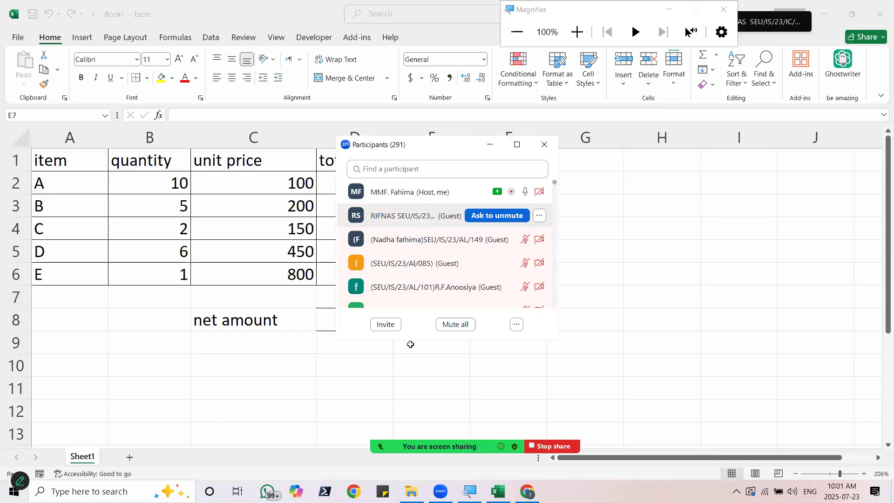
{"action": "left_click", "coordinate": [490, 146]}
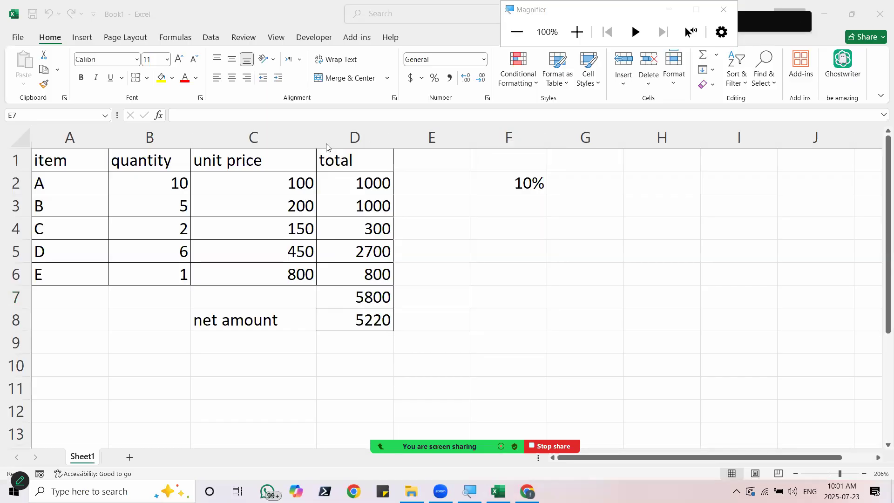
Give the D7:D8 totals a top border.
{"action": "left_click", "coordinate": [472, 310]}
{"action": "left_click", "coordinate": [376, 296]}
{"action": "left_click_drag", "start_coordinate": [376, 296], "coordinate": [376, 311]}
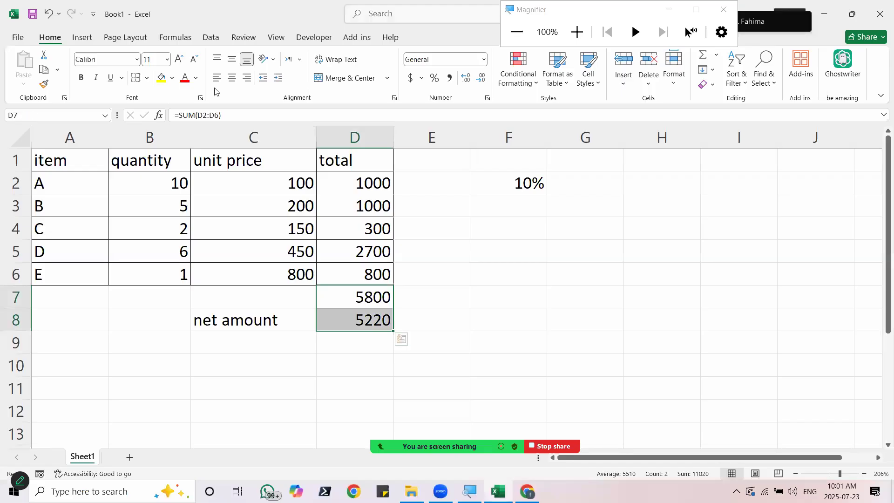
{"action": "left_click", "coordinate": [150, 78]}
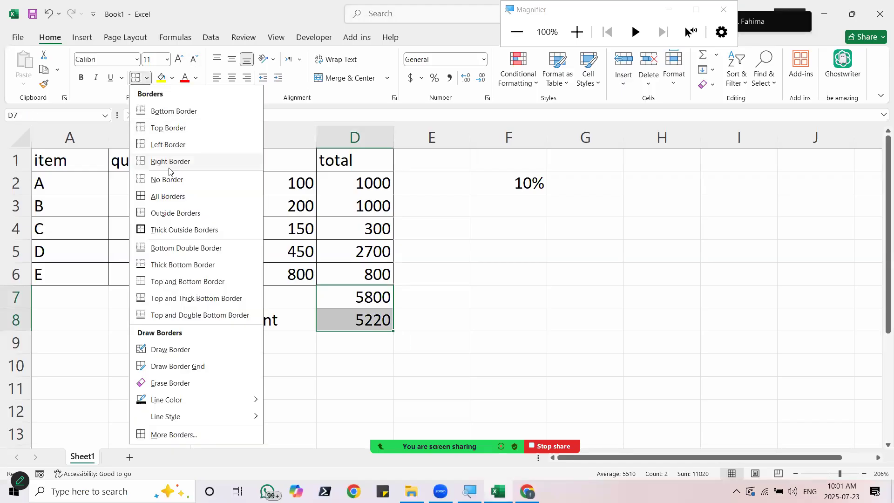
{"action": "left_click", "coordinate": [159, 85]}
{"action": "left_click", "coordinate": [147, 78]}
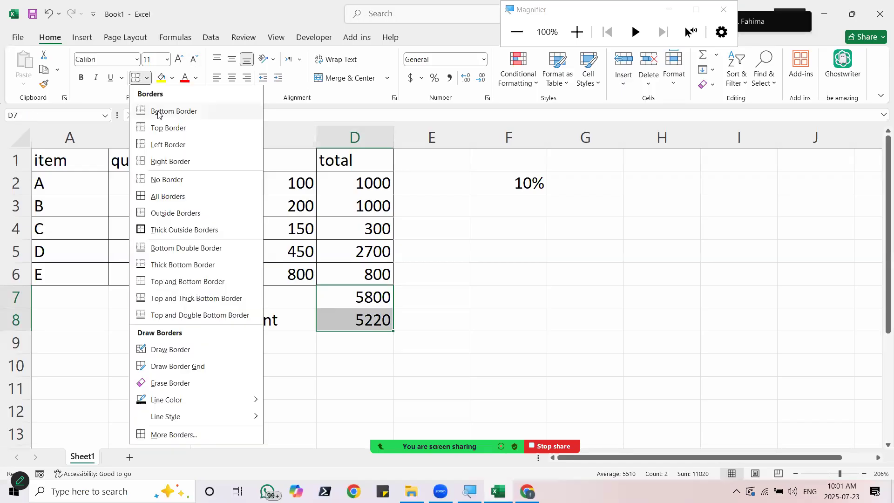
{"action": "left_click", "coordinate": [147, 79]}
{"action": "left_click", "coordinate": [147, 79]}
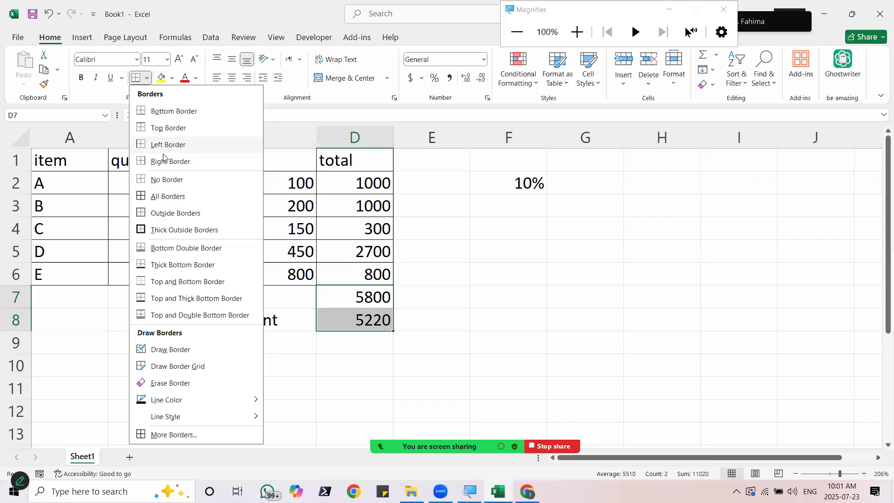
{"action": "left_click", "coordinate": [169, 128]}
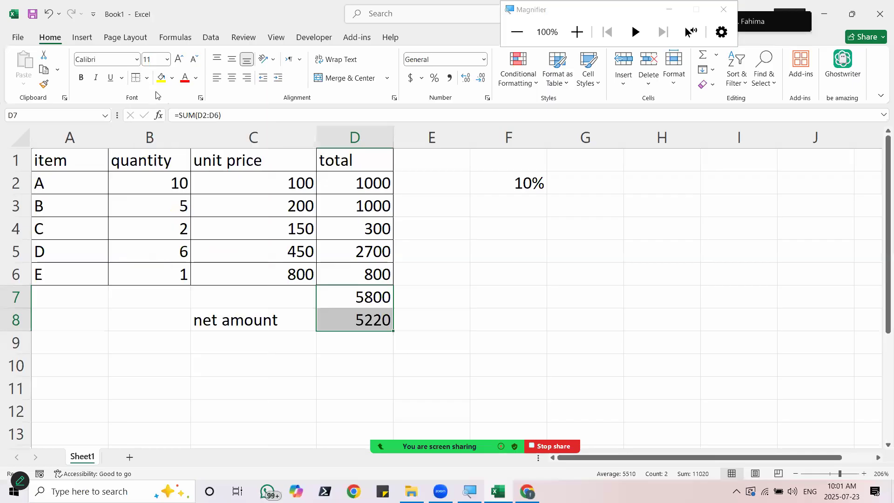
{"action": "left_click", "coordinate": [440, 304]}
Apply a Bottom Double Border to the 5220 net amount in D8.
{"action": "left_click", "coordinate": [372, 298]}
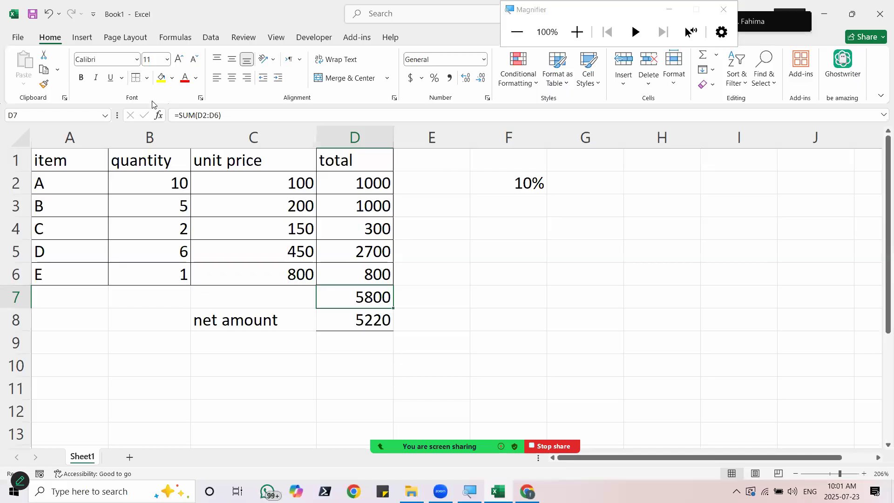
{"action": "left_click", "coordinate": [148, 79]}
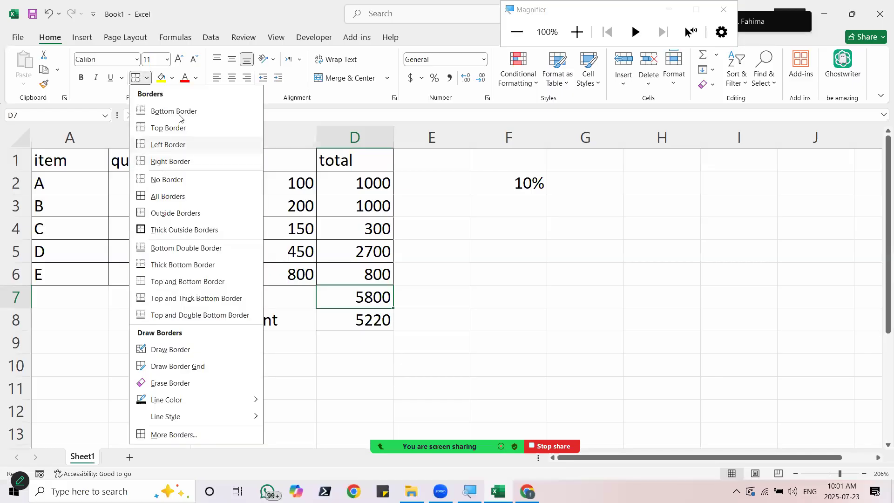
{"action": "left_click", "coordinate": [451, 271]}
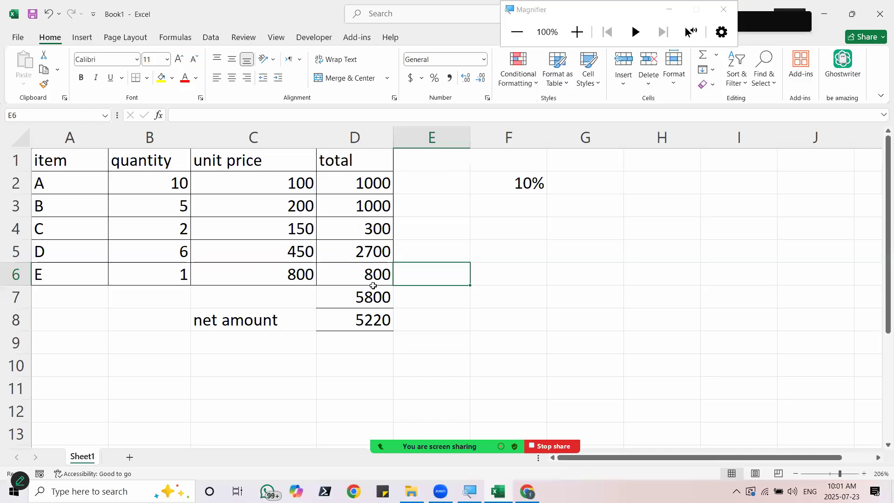
{"action": "left_click", "coordinate": [365, 302]}
{"action": "left_click_drag", "start_coordinate": [365, 302], "coordinate": [371, 341]}
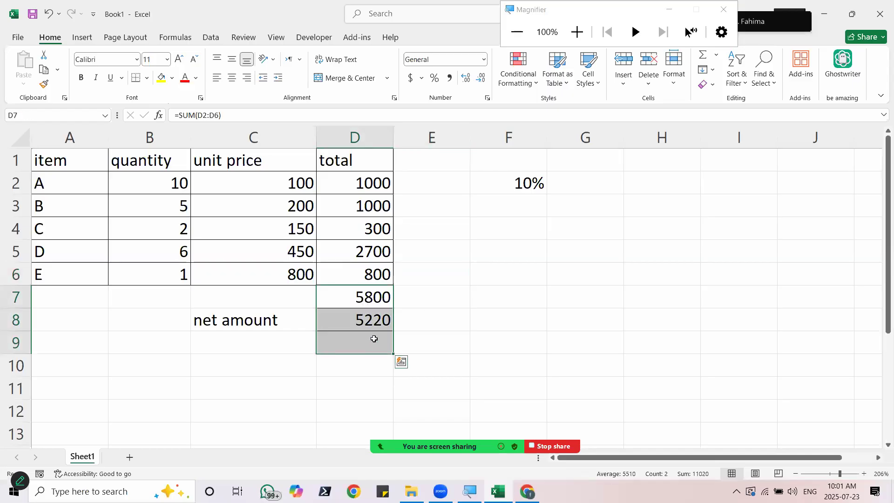
{"action": "left_click", "coordinate": [472, 294]}
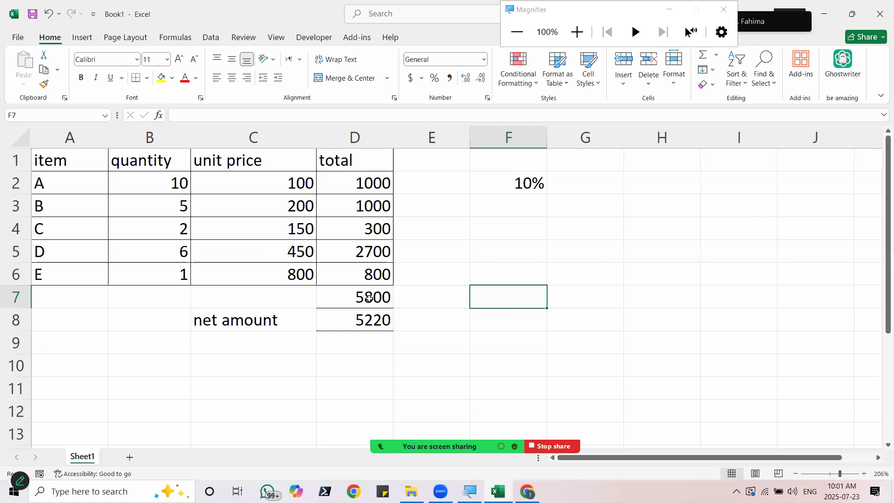
{"action": "left_click", "coordinate": [369, 319]}
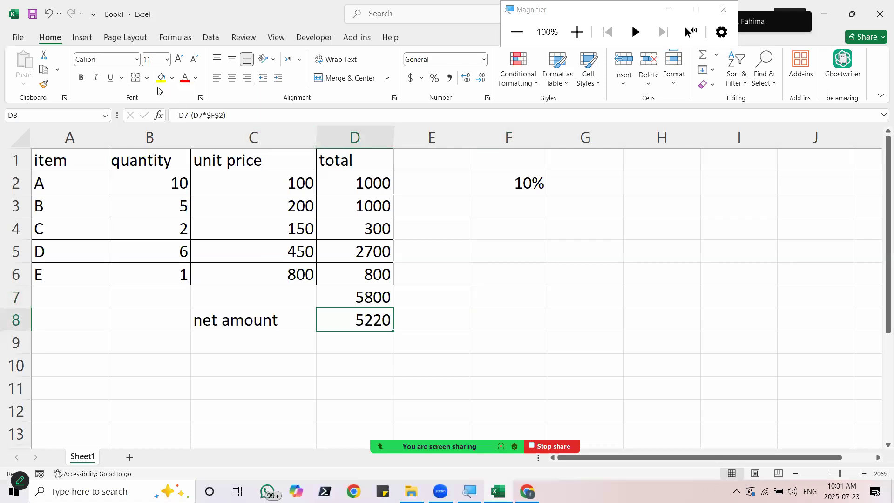
{"action": "left_click", "coordinate": [148, 78]}
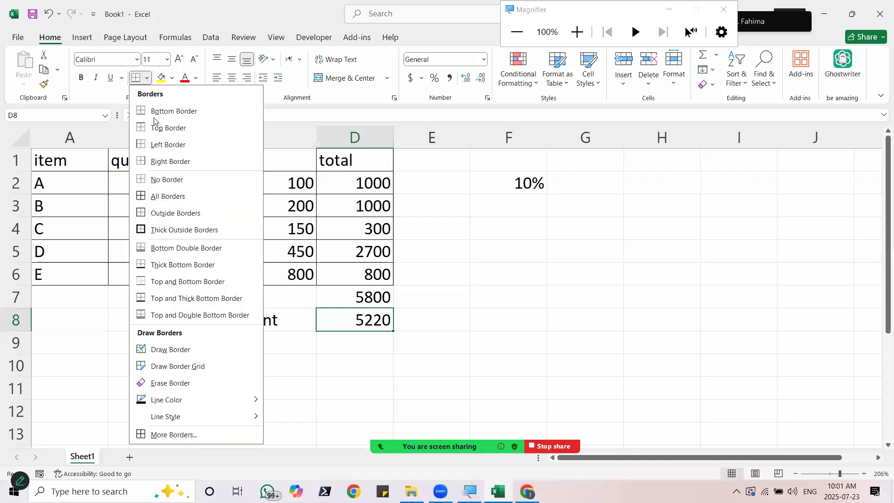
{"action": "left_click", "coordinate": [193, 248]}
{"action": "left_click", "coordinate": [468, 312]}
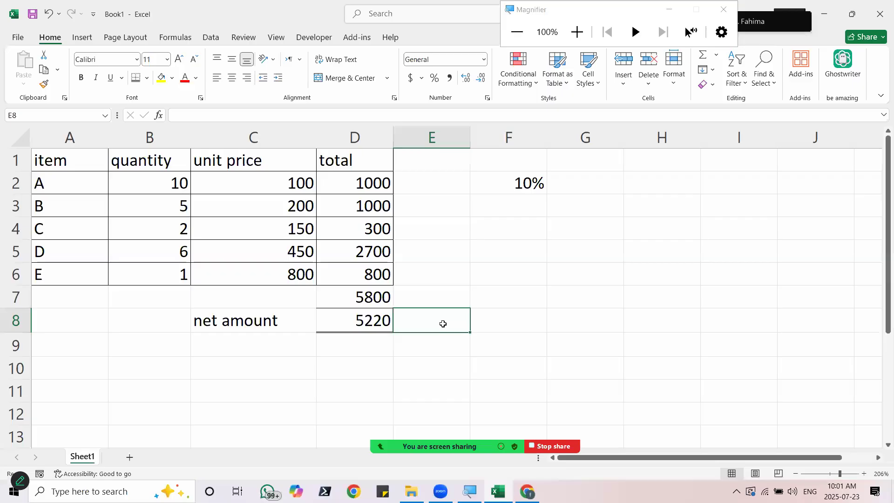
{"action": "scroll", "coordinate": [442, 321], "scroll_direction": "up", "scroll_amount": 10}
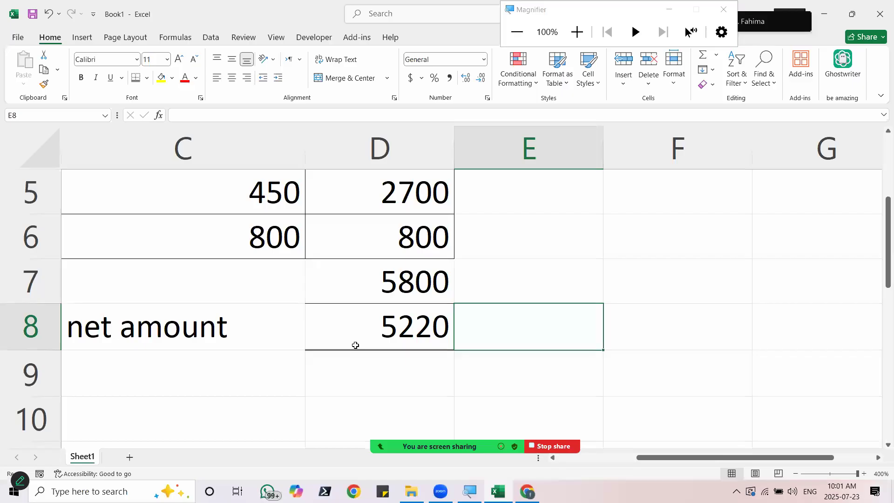
{"action": "scroll", "coordinate": [356, 345], "scroll_direction": "down", "scroll_amount": 10}
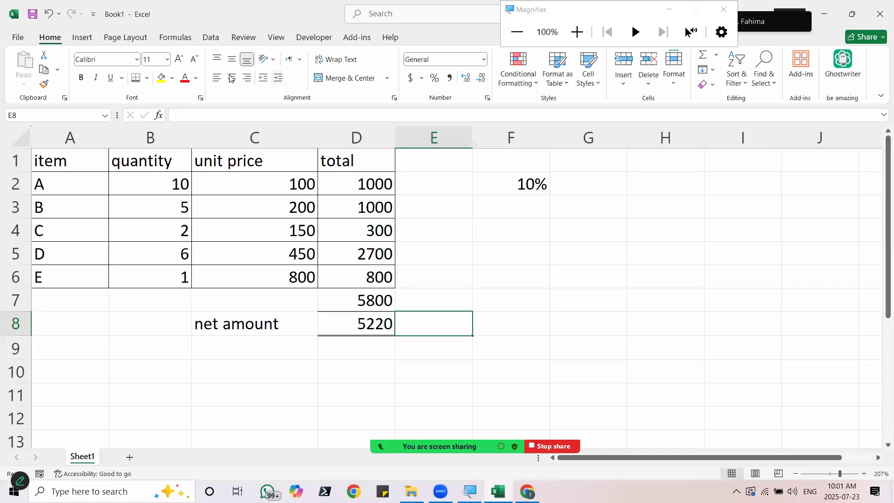
{"action": "key", "text": "super+plus"}
{"action": "key", "text": "super+plus"}
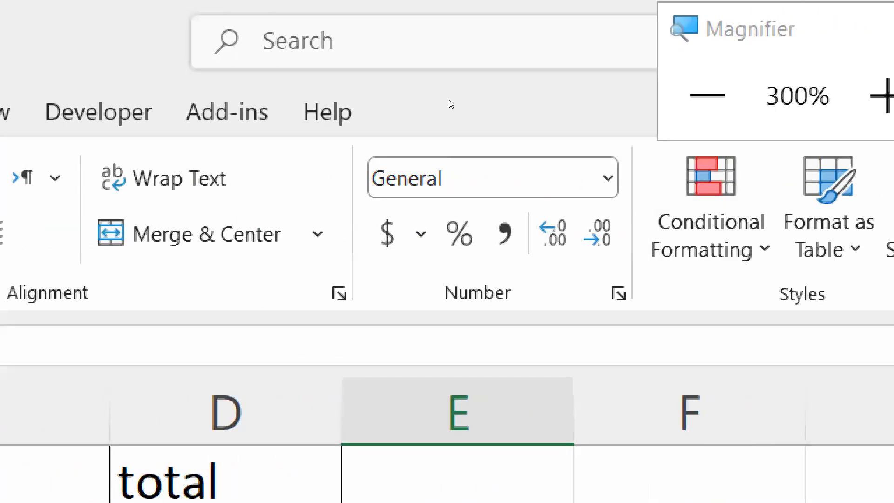
{"action": "key", "text": "super+minus"}
{"action": "key", "text": "super+minus"}
{"action": "type", "text": "-"}
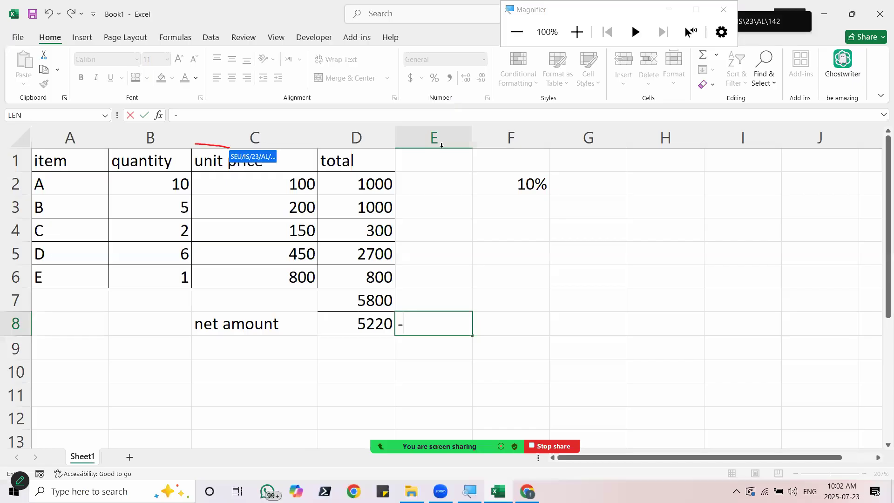
{"action": "key", "text": "Escape"}
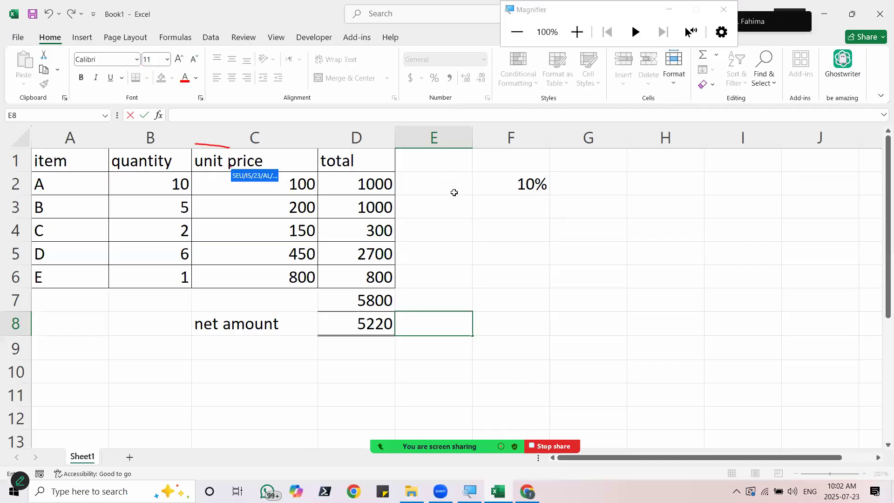
{"action": "left_click", "coordinate": [452, 192]}
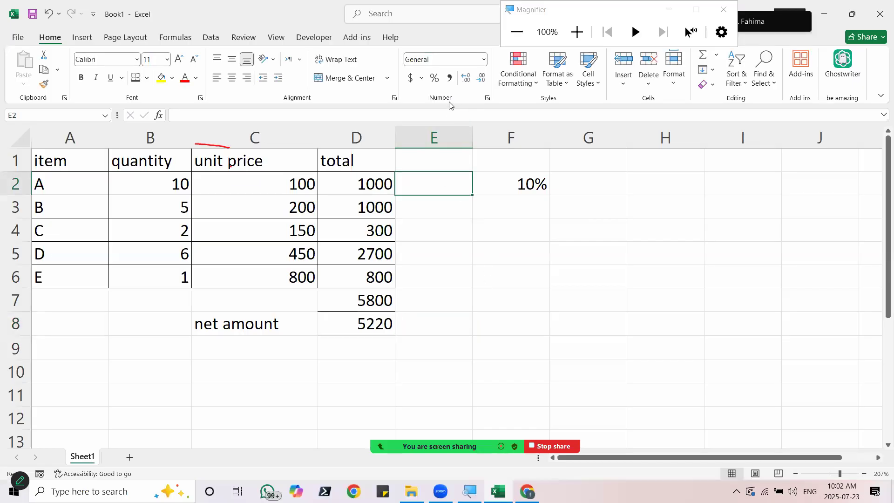
{"action": "key", "text": "super+plus"}
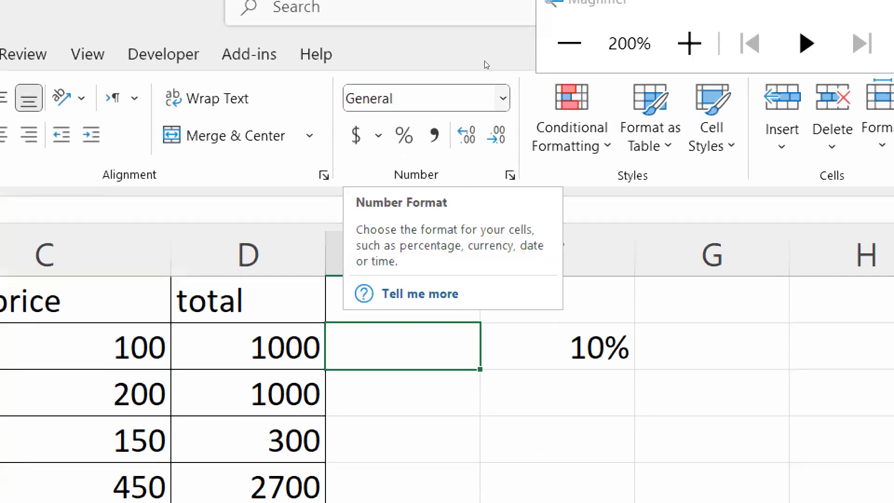
Browse the Number Format options for E2 and close the list without changes.
{"action": "key", "text": "alt+h"}
{"action": "key", "text": "n"}
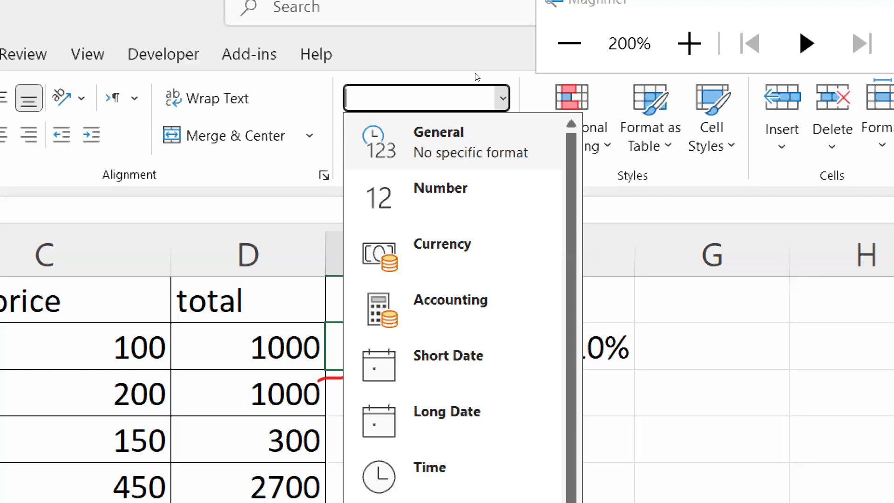
{"action": "key", "text": "Down"}
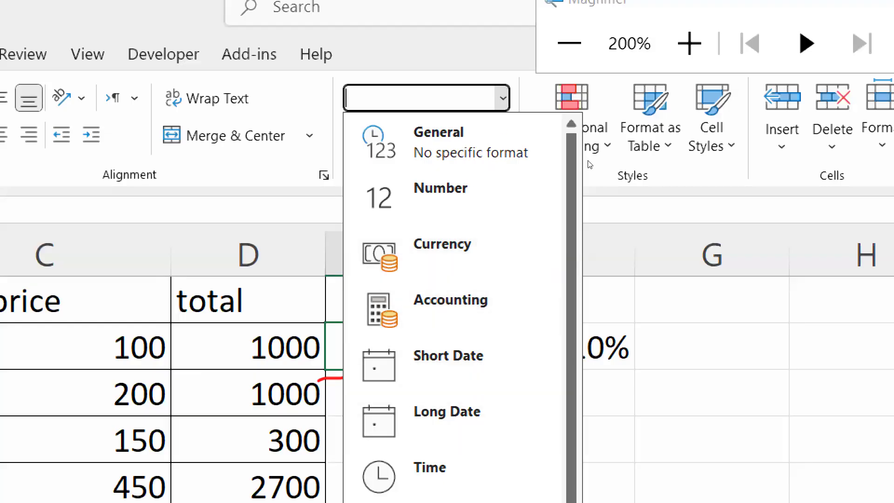
{"action": "left_click", "coordinate": [607, 175]}
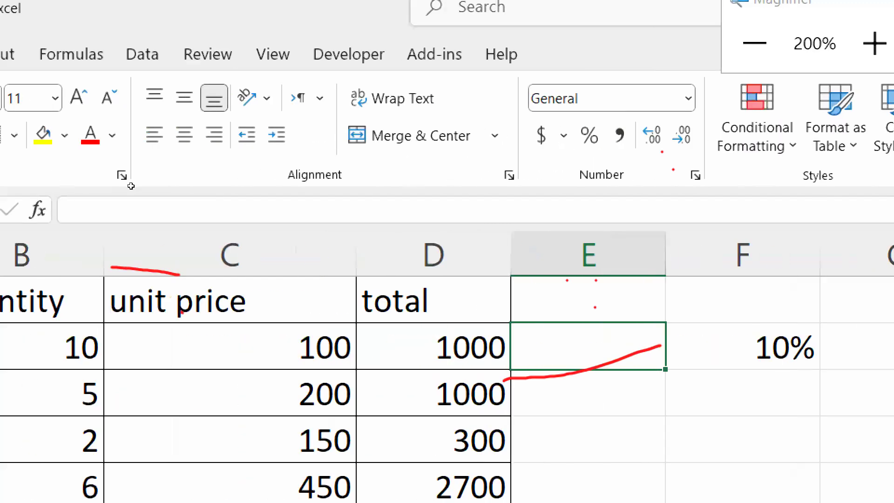
Widen column D and format the C2 unit price as Currency ($100.00).
{"action": "left_click_drag", "start_coordinate": [551, 246], "coordinate": [696, 247]}
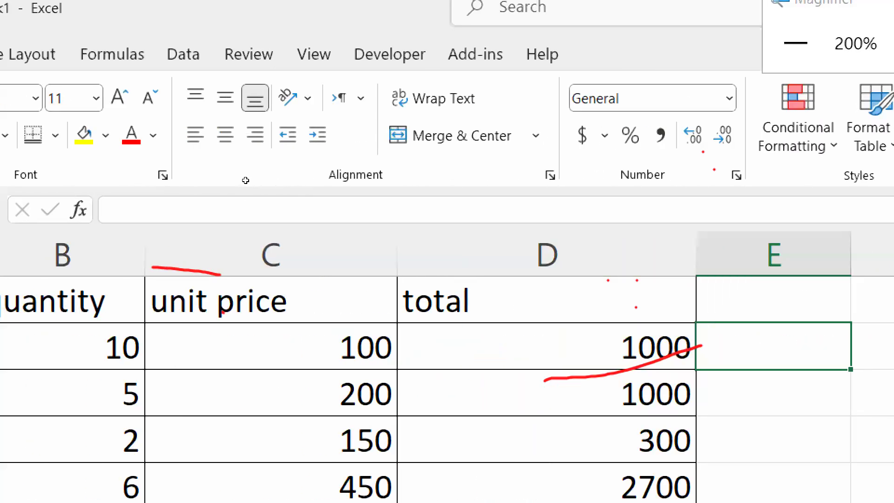
{"action": "key", "text": "Left"}
{"action": "key", "text": "Left"}
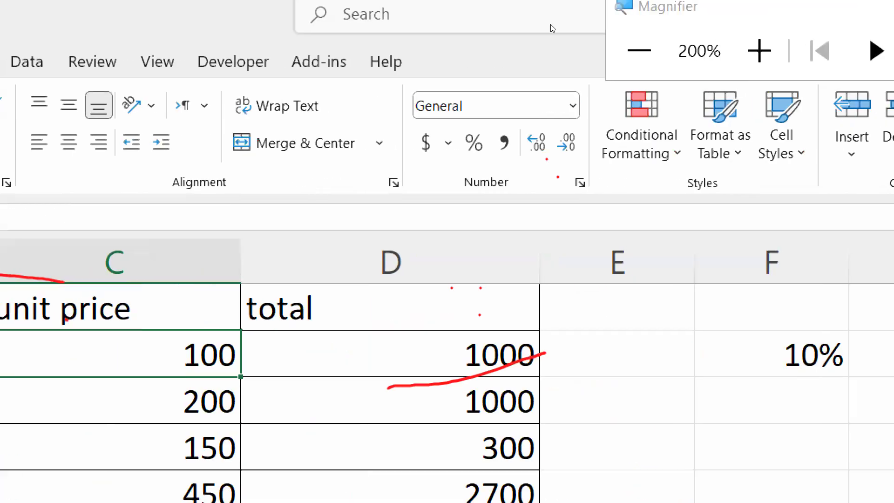
{"action": "left_click", "coordinate": [470, 106]}
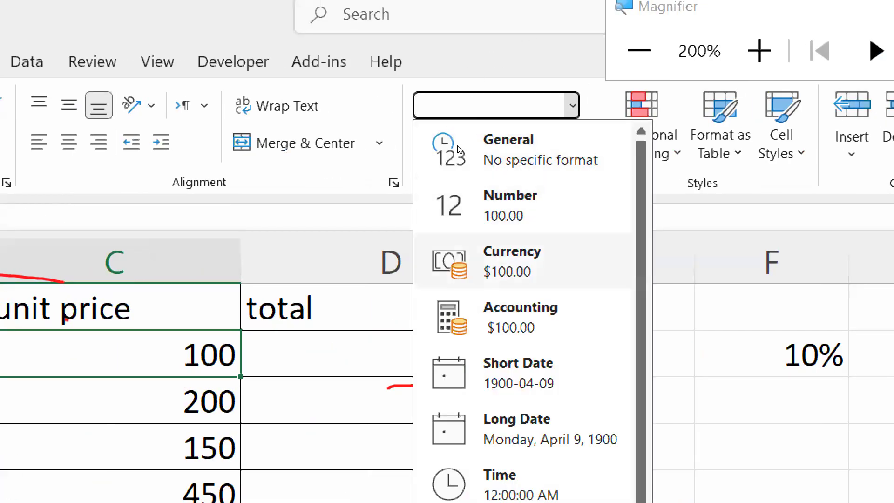
{"action": "left_click", "coordinate": [513, 261]}
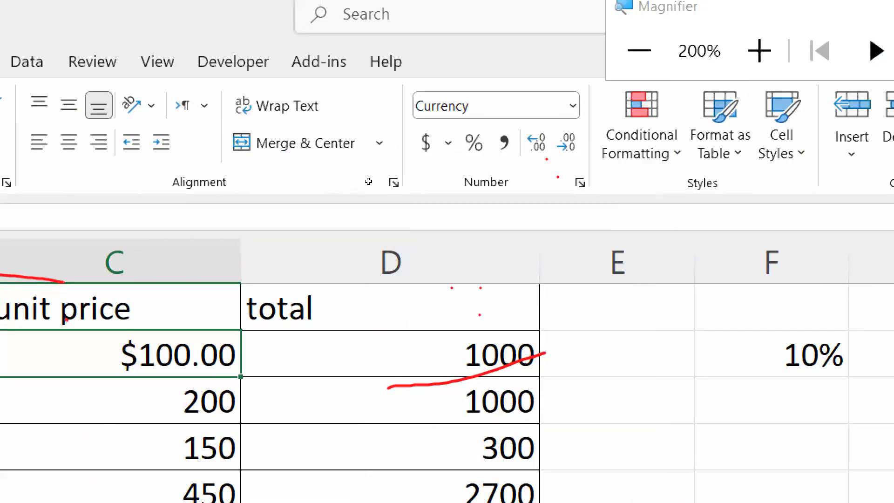
Format the D2 total as Accounting so it shows $ 1,000.00.
{"action": "key", "text": "Right"}
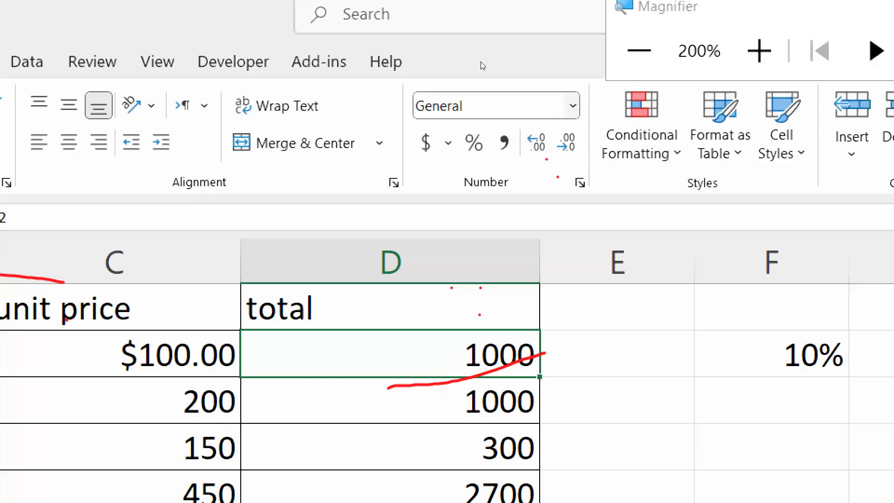
{"action": "left_click", "coordinate": [471, 105]}
{"action": "left_click", "coordinate": [517, 316]}
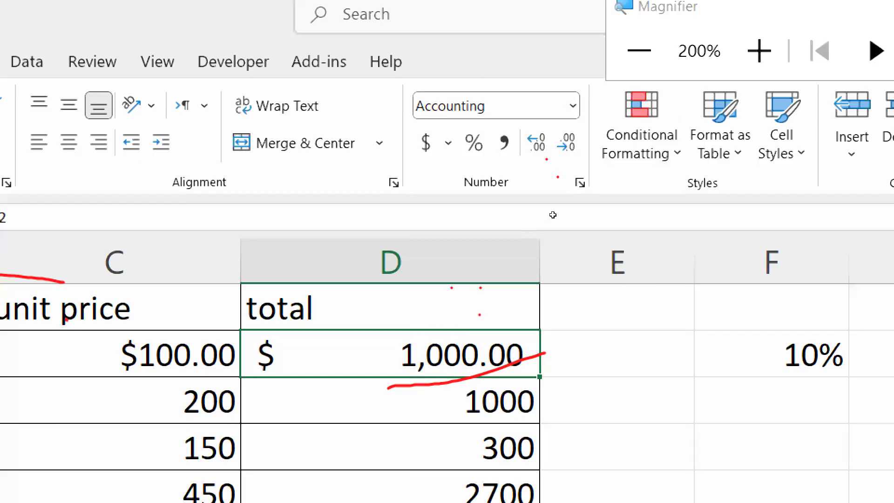
{"action": "key", "text": "super+minus"}
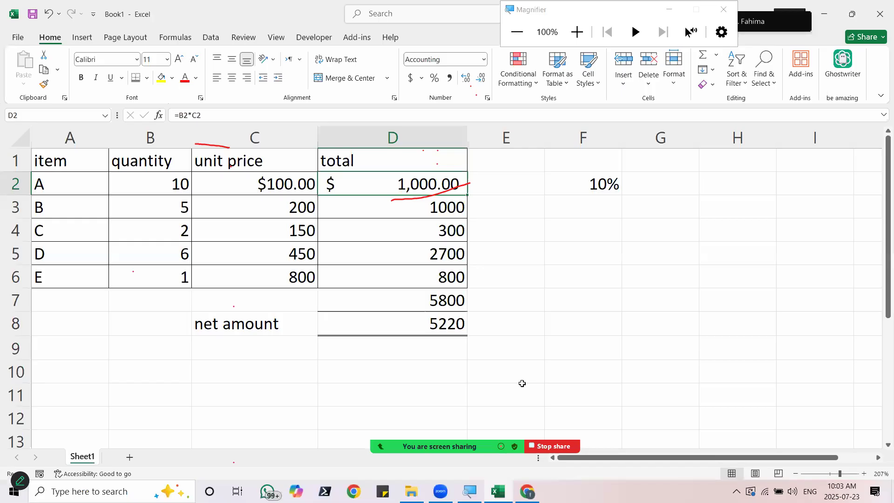
{"action": "left_click", "coordinate": [20, 481]}
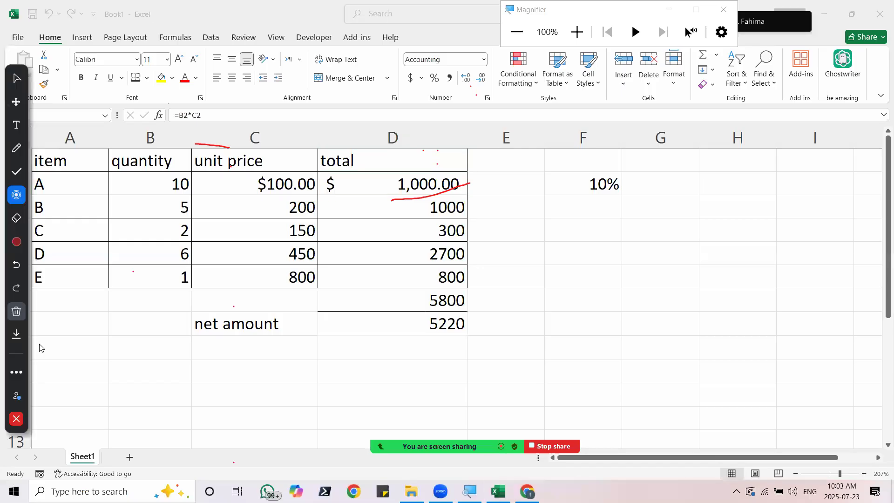
{"action": "left_click", "coordinate": [17, 311]}
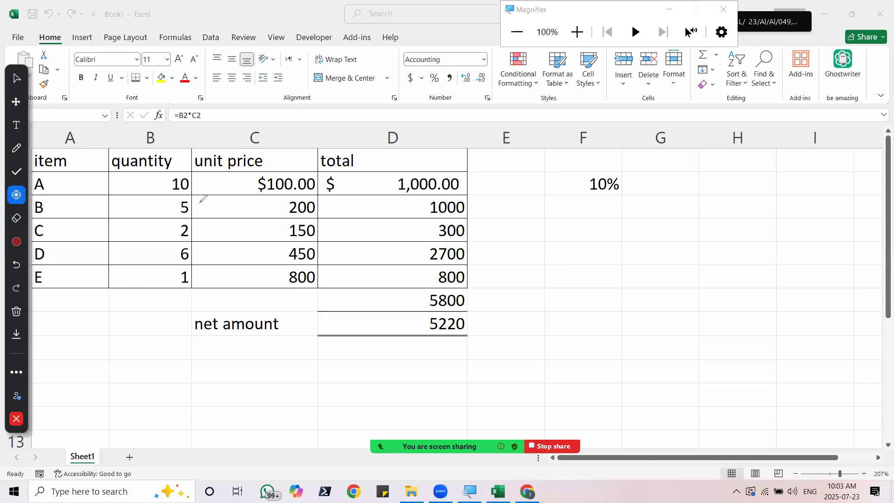
{"action": "left_click", "coordinate": [17, 148]}
{"action": "left_click", "coordinate": [285, 384]}
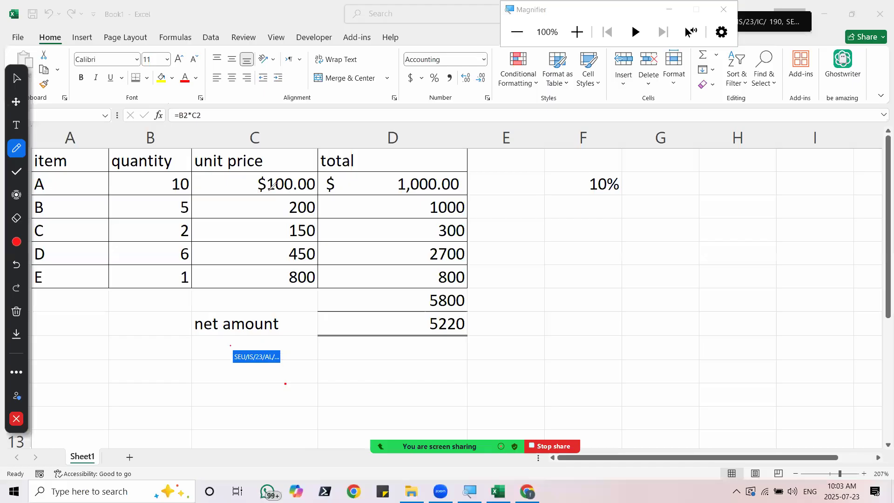
{"action": "mouse_move", "coordinate": [270, 190]}
{"action": "left_mouse_down"}
{"action": "mouse_move", "coordinate": [271, 173]}
{"action": "mouse_move", "coordinate": [253, 174]}
{"action": "mouse_move", "coordinate": [250, 193]}
{"action": "mouse_move", "coordinate": [264, 191]}
{"action": "left_mouse_up"}
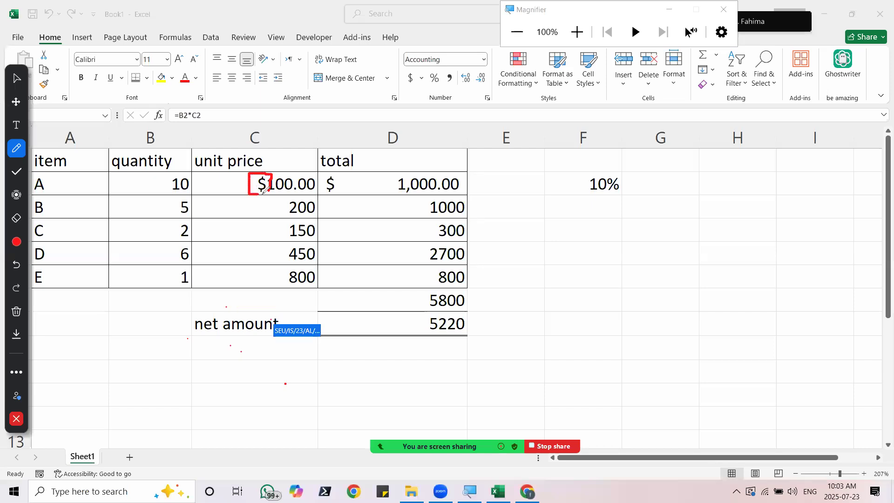
{"action": "left_click", "coordinate": [339, 189]}
{"action": "mouse_move", "coordinate": [341, 179]}
{"action": "left_mouse_down"}
{"action": "mouse_move", "coordinate": [322, 170]}
{"action": "mouse_move", "coordinate": [328, 193]}
{"action": "mouse_move", "coordinate": [342, 186]}
{"action": "left_mouse_up"}
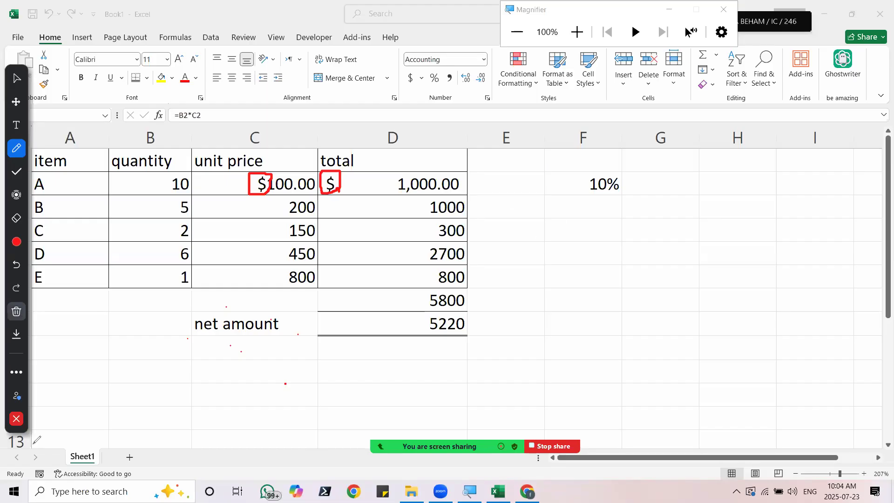
{"action": "left_click", "coordinate": [17, 312]}
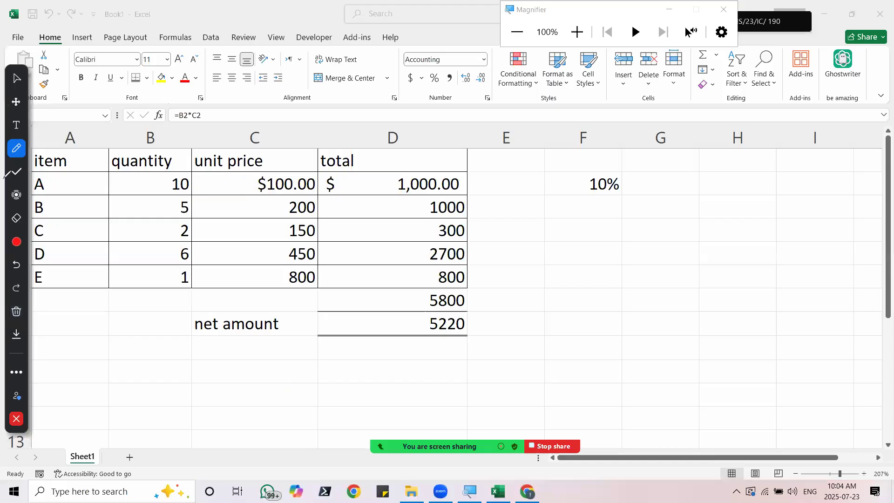
{"action": "left_click", "coordinate": [16, 195]}
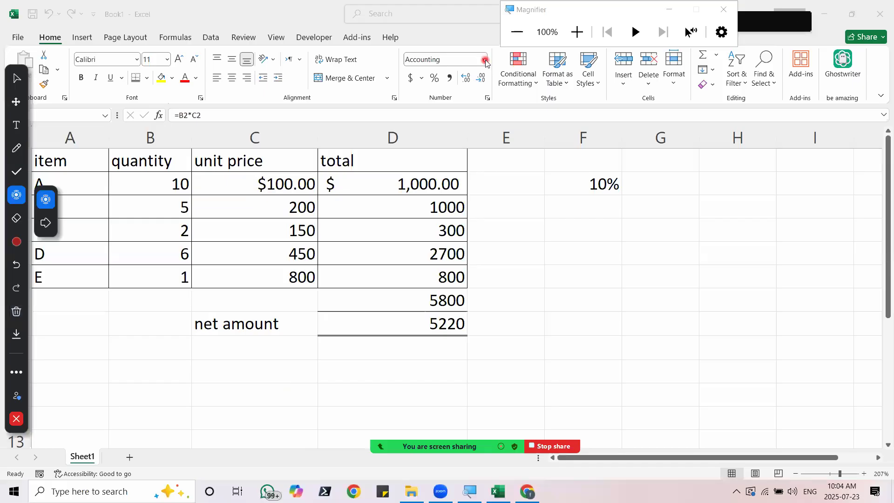
{"action": "left_click", "coordinate": [44, 198]}
Open the Number Format list for the 1,000 total and scroll to Fraction and Scientific.
{"action": "left_click", "coordinate": [484, 61]}
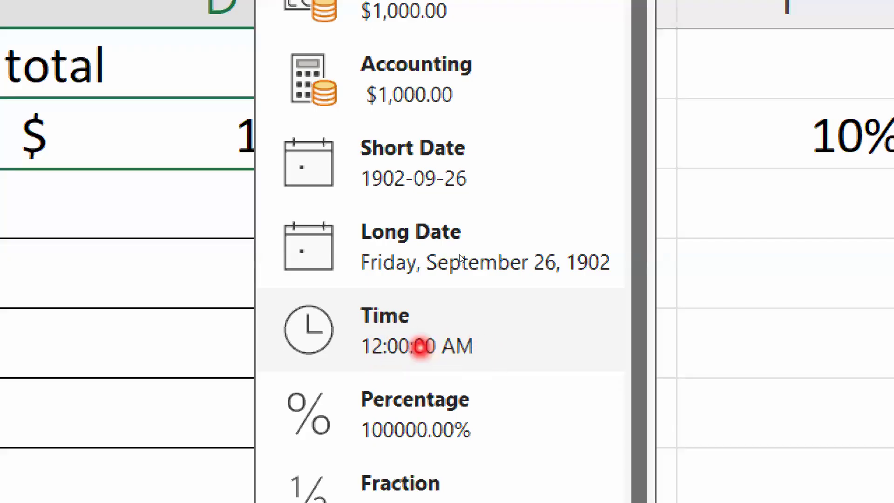
{"action": "scroll", "coordinate": [460, 258], "scroll_direction": "down", "scroll_amount": 1}
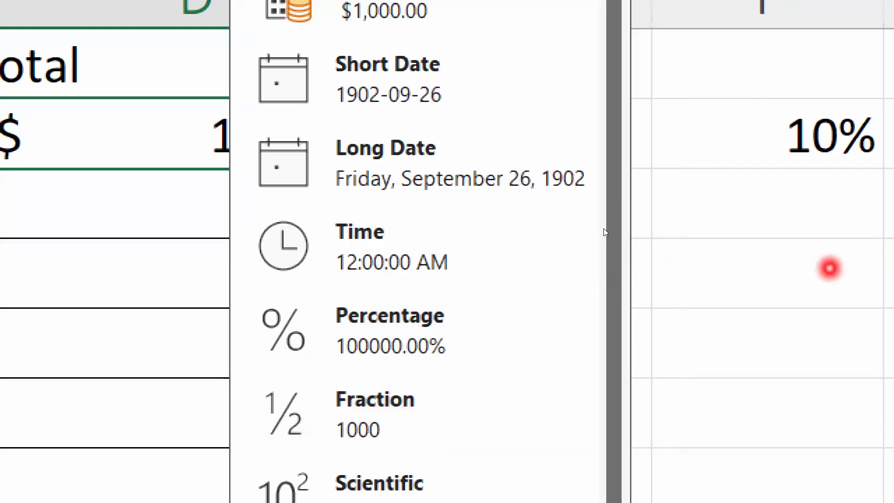
Enter 1/2 in E2, which Excel turns into the date 02-Jan.
{"action": "key", "text": "Escape"}
{"action": "left_click", "coordinate": [494, 123]}
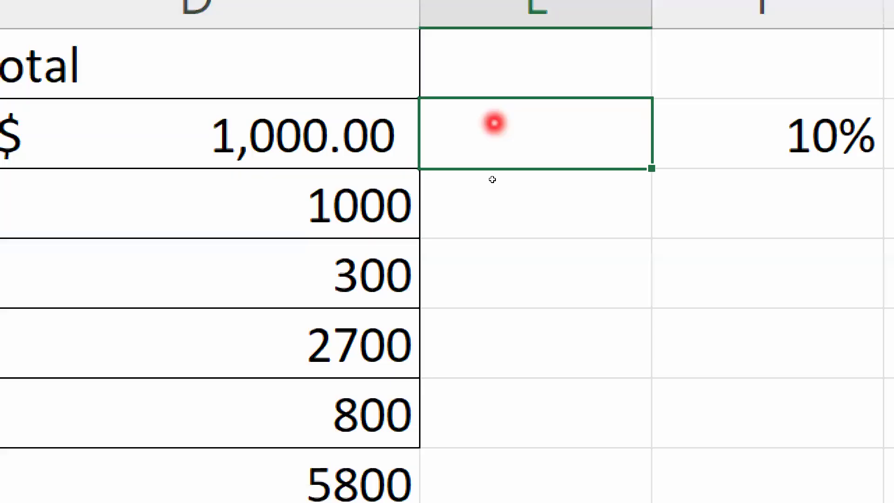
{"action": "type", "text": "="}
{"action": "key", "text": "BackSpace"}
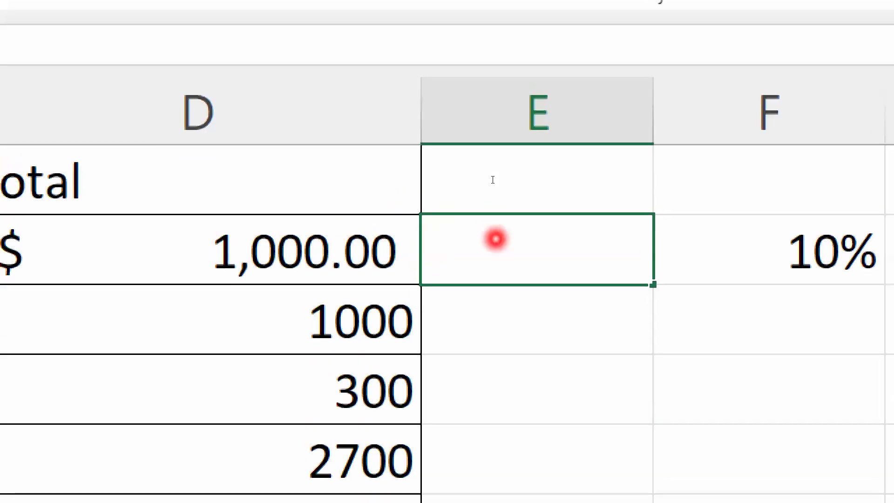
{"action": "type", "text": "1/2"}
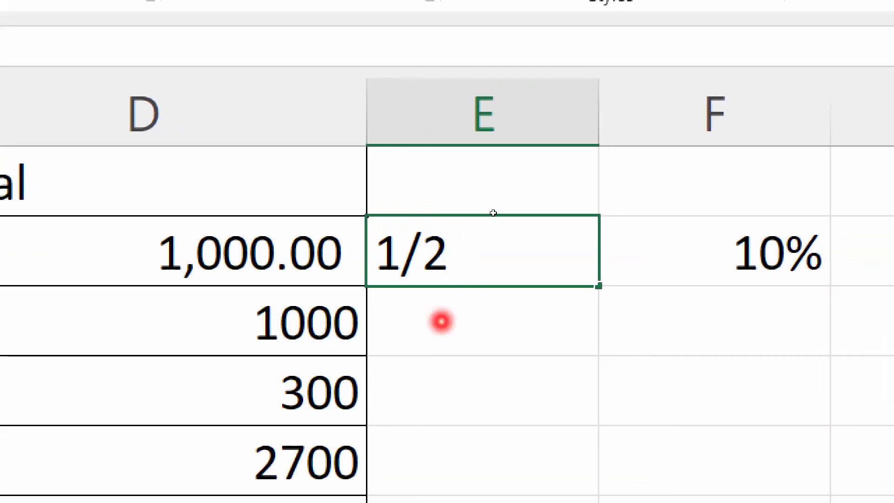
{"action": "key", "text": "Return"}
{"action": "left_click", "coordinate": [455, 251]}
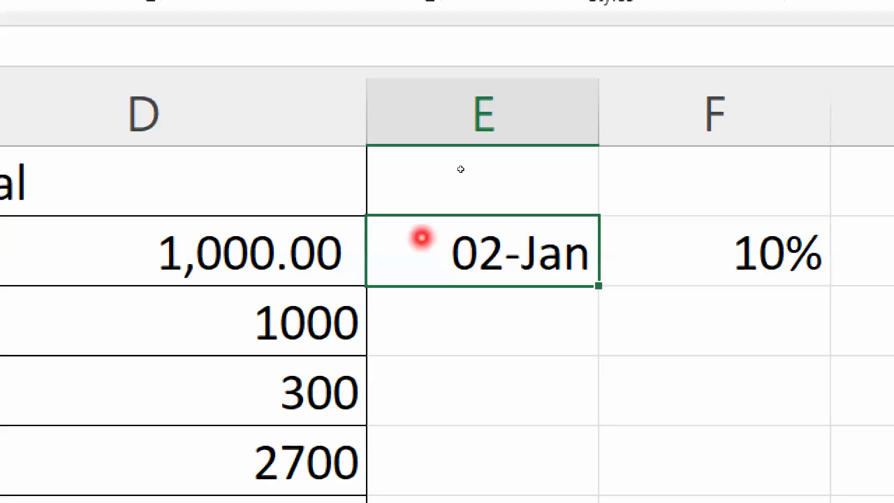
{"action": "key", "text": "super+minus"}
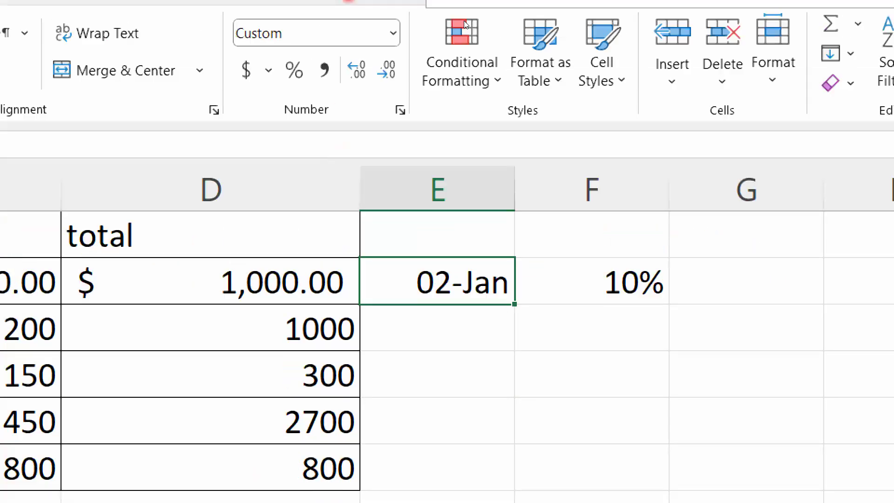
Format E2 as Fraction and re-enter 1/2 so it displays as a fraction.
{"action": "left_click", "coordinate": [394, 119]}
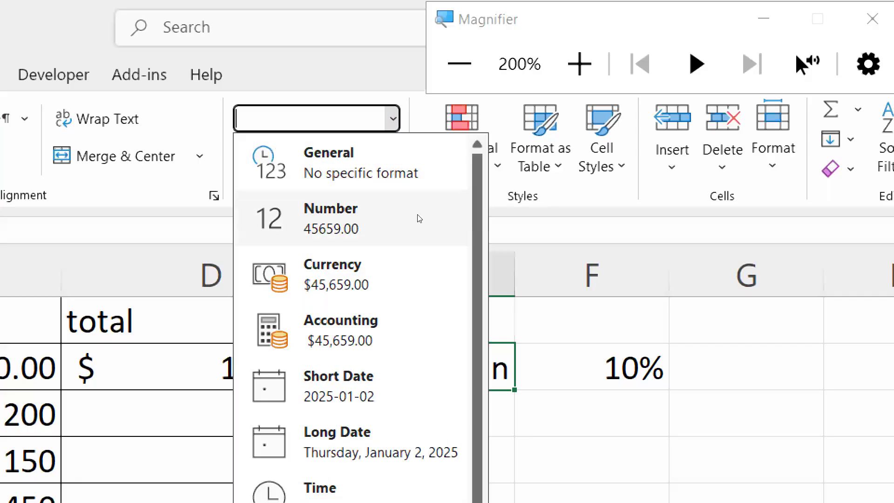
{"action": "left_click", "coordinate": [313, 373]}
{"action": "left_click", "coordinate": [436, 135]}
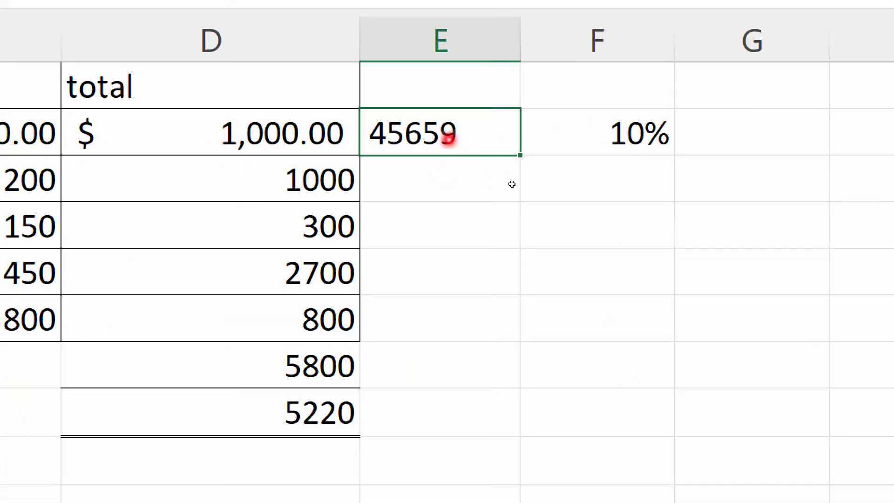
{"action": "type", "text": "1/2"}
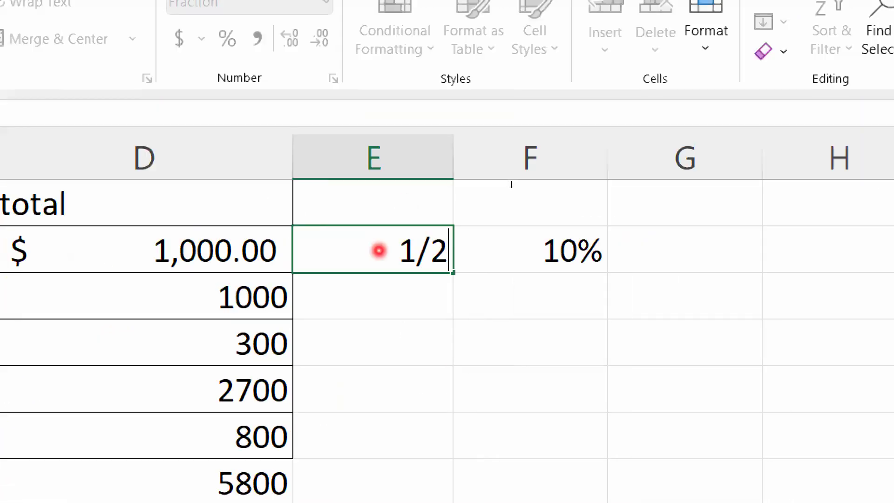
{"action": "key", "text": "Return"}
{"action": "key", "text": "Up"}
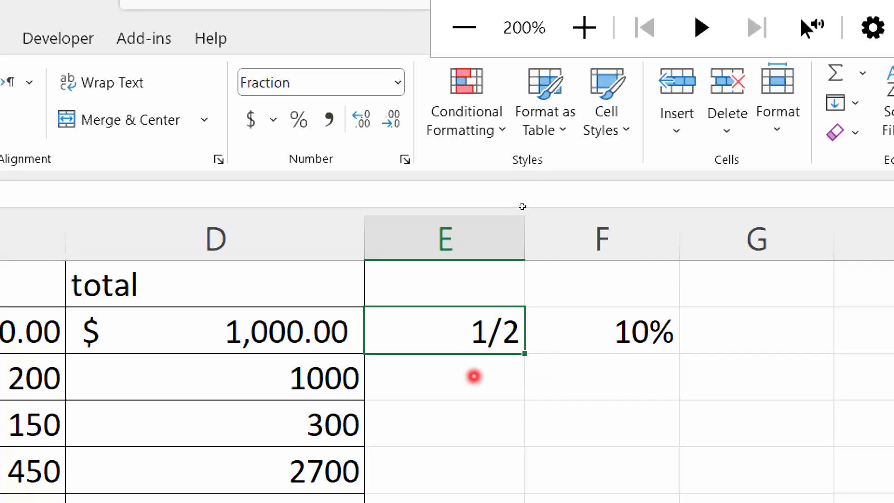
{"action": "left_click", "coordinate": [475, 374]}
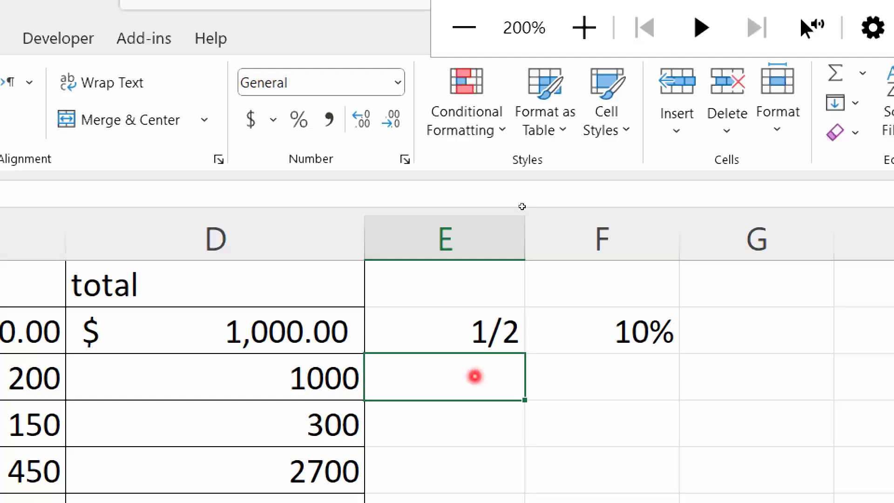
Put 10 in E3 and =E3*E2 in F3, giving 5.
{"action": "type", "text": "10"}
{"action": "left_click", "coordinate": [568, 387]}
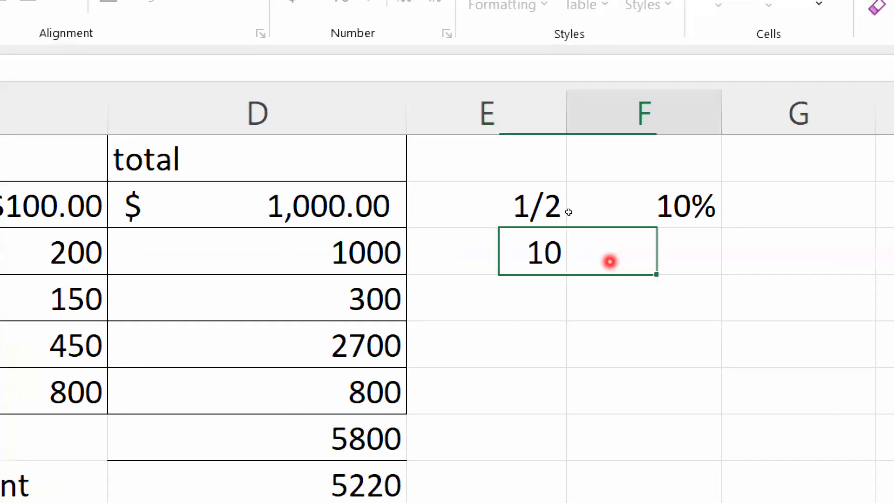
{"action": "type", "text": "="}
{"action": "left_click", "coordinate": [520, 246]}
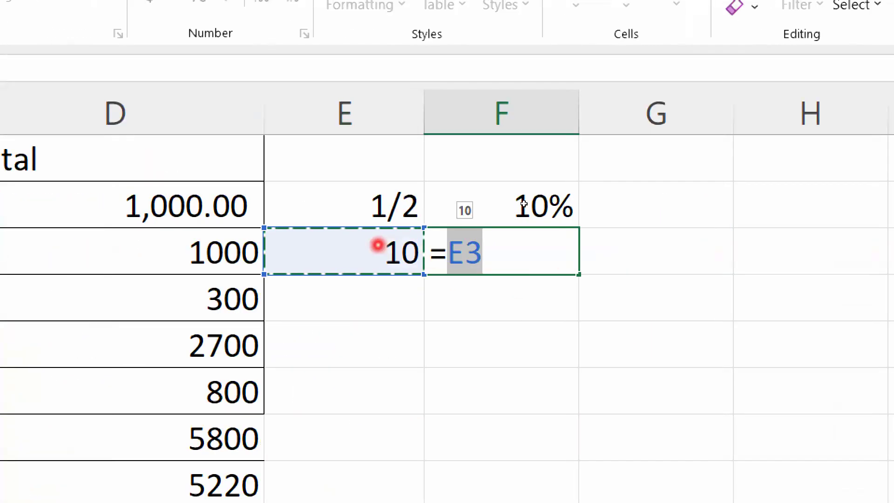
{"action": "type", "text": "*"}
{"action": "left_click", "coordinate": [366, 199]}
{"action": "key", "text": "ctrl+Return"}
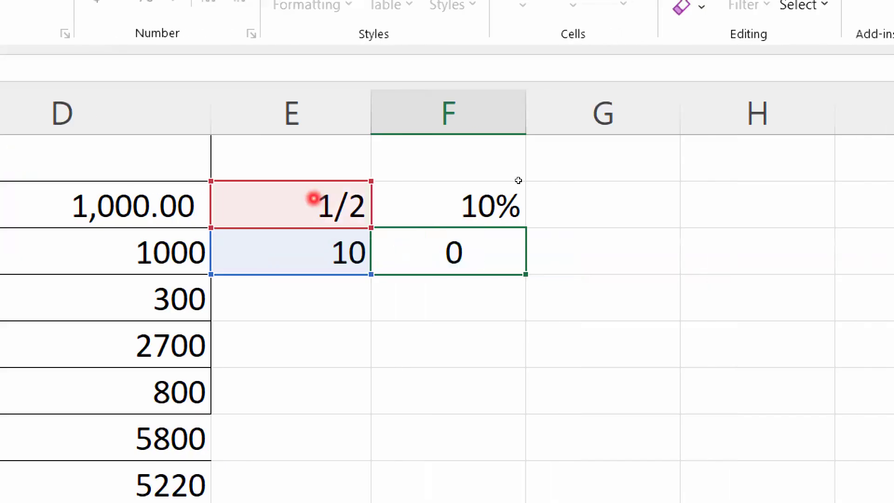
{"action": "key", "text": "Return"}
{"action": "left_click", "coordinate": [484, 261]}
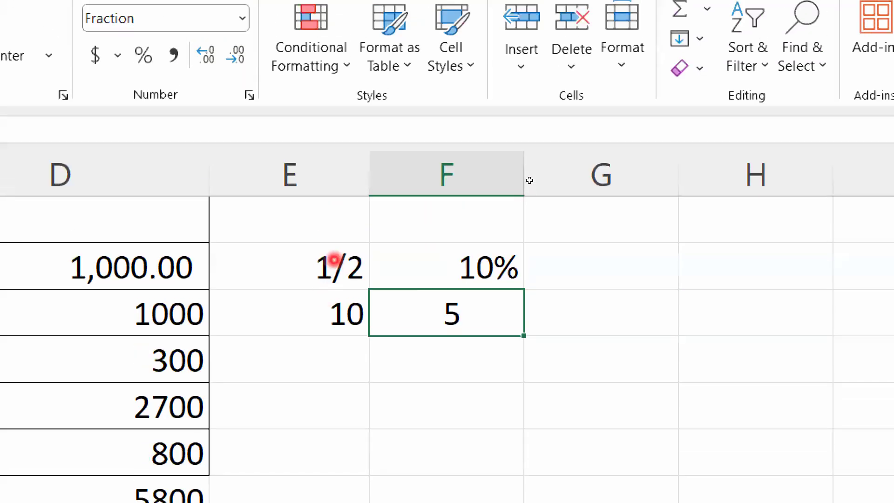
Browse the Number Format options for the 1/2 in E2 without changing them.
{"action": "left_click", "coordinate": [334, 260]}
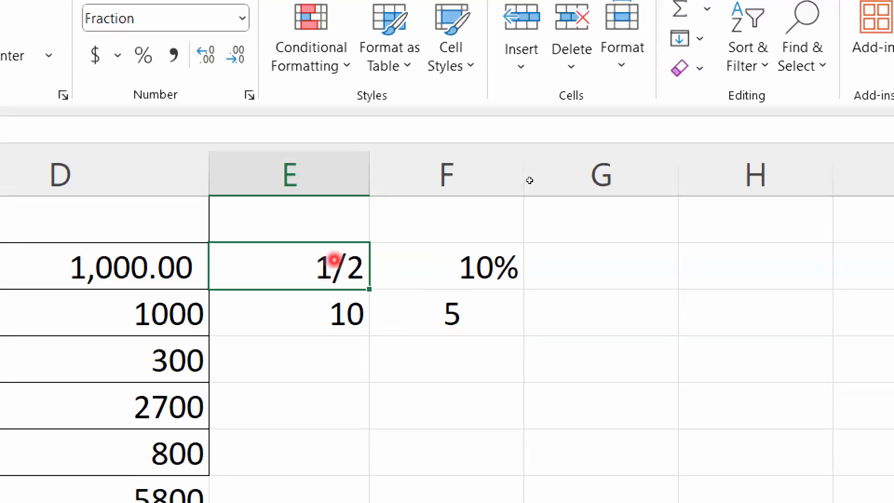
{"action": "left_click", "coordinate": [241, 32]}
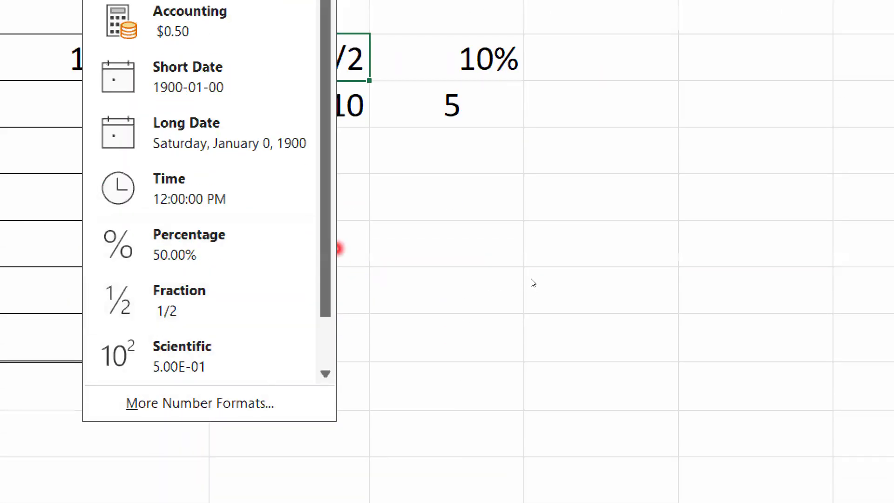
{"action": "left_click_drag", "start_coordinate": [325, 277], "coordinate": [326, 338]}
{"action": "key", "text": "Up"}
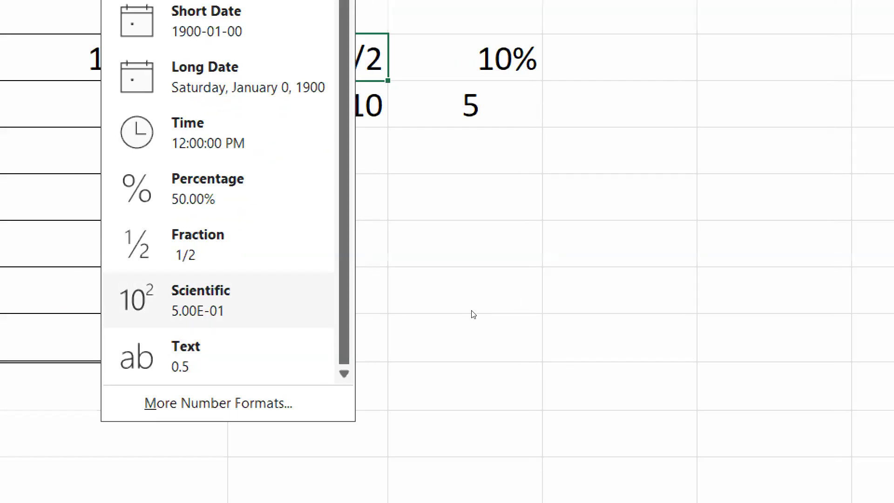
{"action": "key", "text": "Down"}
{"action": "key", "text": "Up"}
{"action": "left_click", "coordinate": [644, 204]}
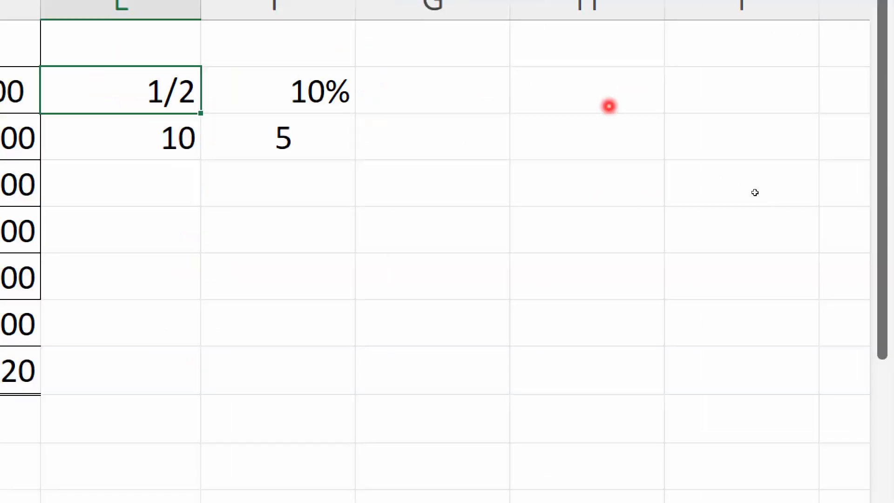
Enter the phone number in H2, widen column H to fit it, and try re-adding the leading 0.
{"action": "left_click", "coordinate": [609, 106]}
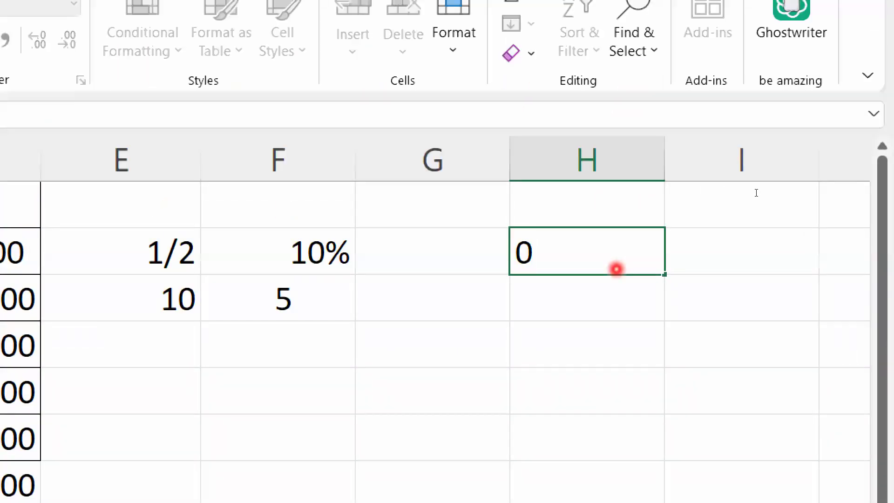
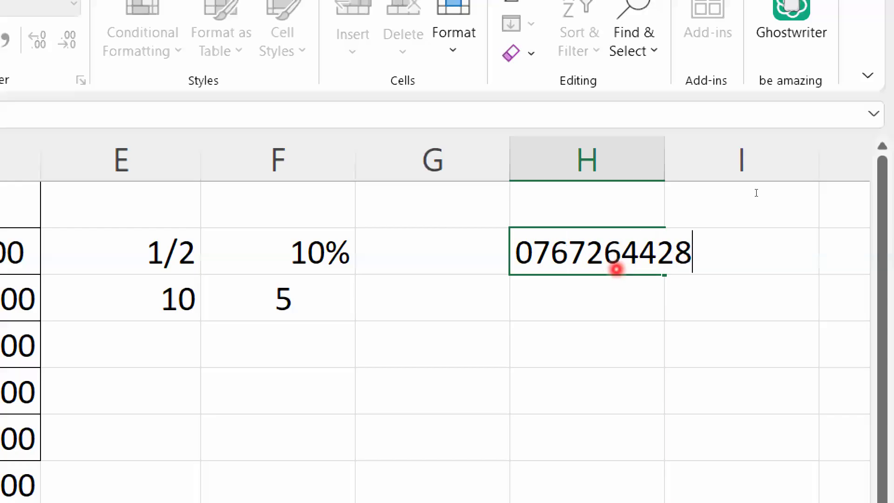
{"action": "left_click_drag", "start_coordinate": [666, 150], "coordinate": [735, 152]}
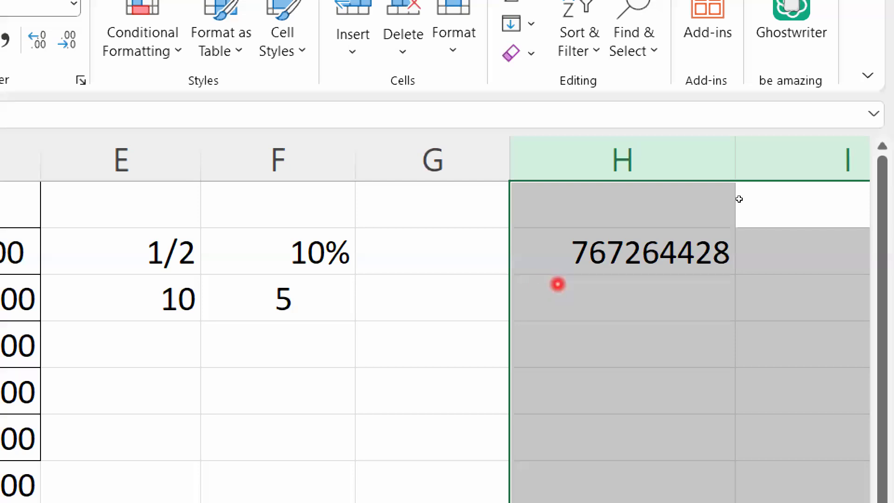
{"action": "left_click", "coordinate": [576, 252]}
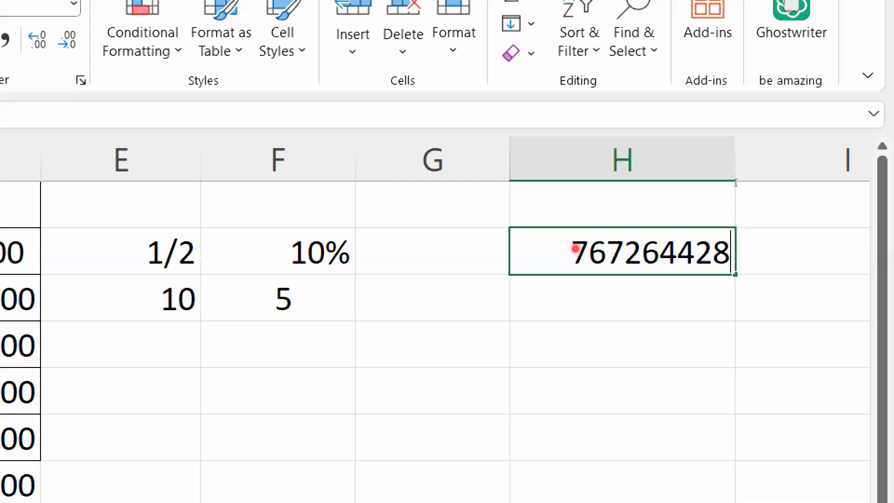
{"action": "key", "text": "F2"}
{"action": "type", "text": "0"}
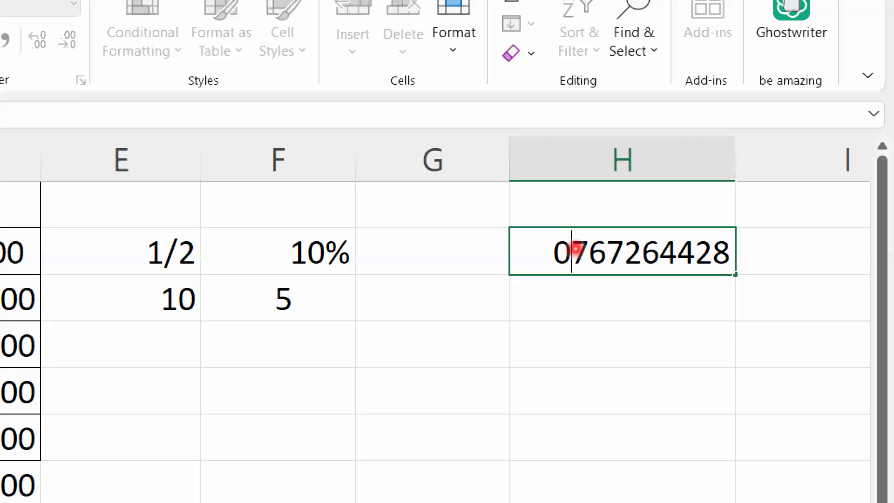
{"action": "key", "text": "Return"}
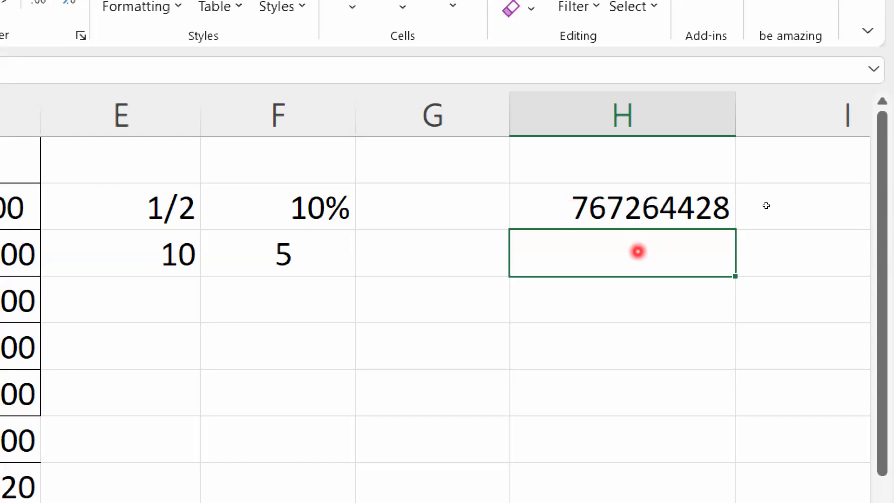
Format H2 as Text and re-add the leading 0 so it is kept.
{"action": "left_click", "coordinate": [563, 218]}
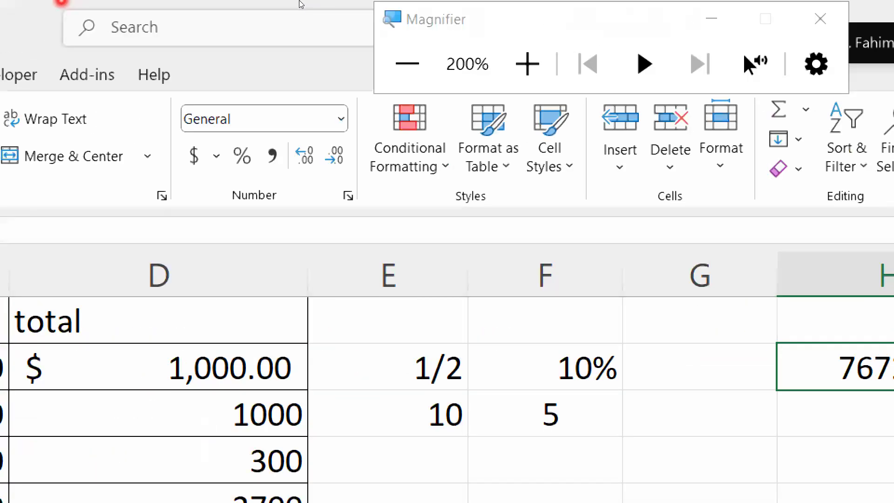
{"action": "left_click", "coordinate": [425, 118]}
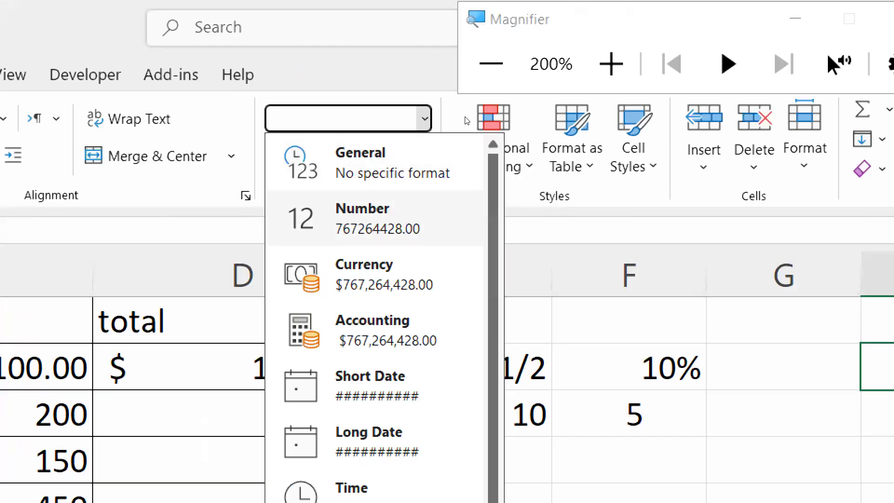
{"action": "scroll", "coordinate": [468, 121], "scroll_direction": "down", "scroll_amount": 1}
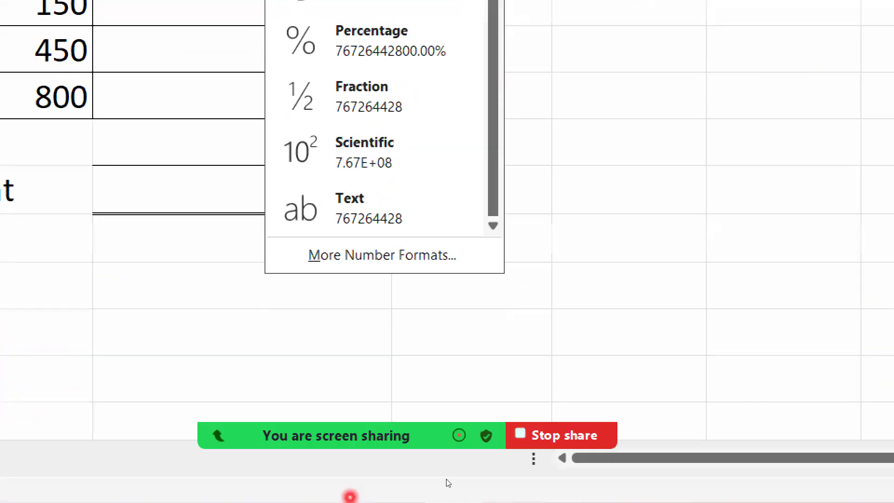
{"action": "left_click", "coordinate": [351, 205]}
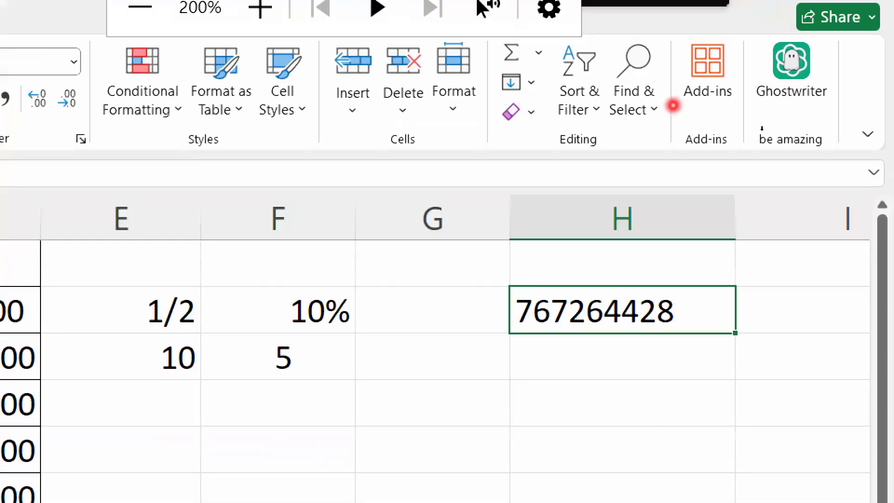
{"action": "double_click", "coordinate": [535, 312]}
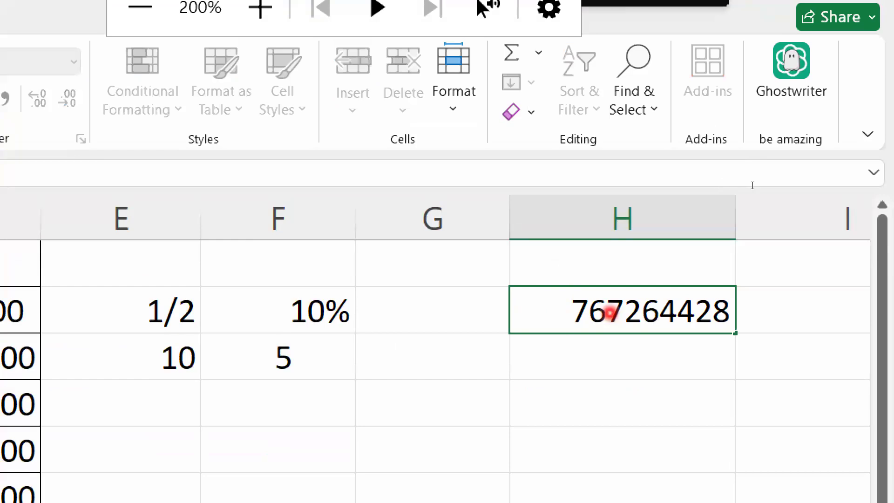
{"action": "type", "text": "0"}
{"action": "left_click", "coordinate": [613, 366]}
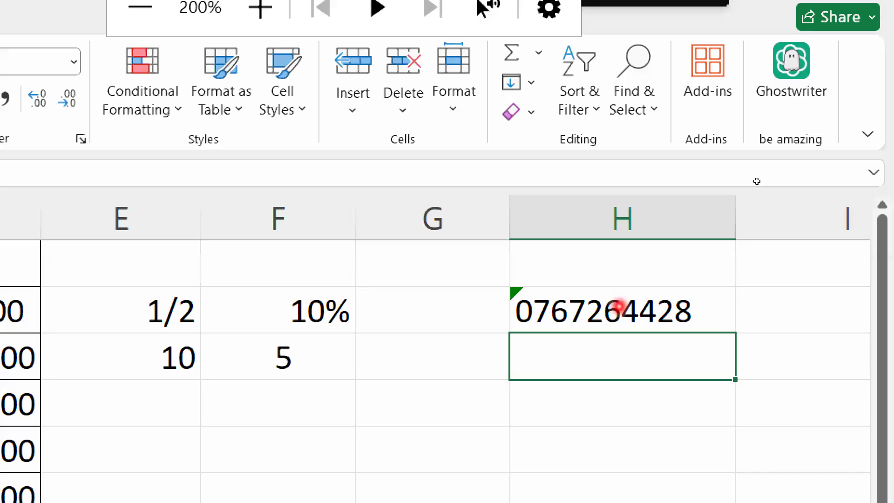
{"action": "key", "text": "super+minus"}
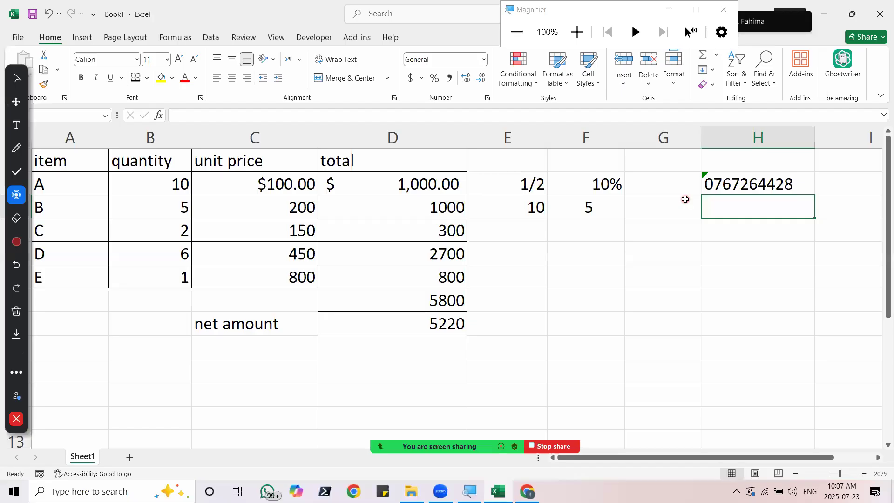
Clear the fraction, multiplication, rate and phone demo values from E2:H5.
{"action": "left_click_drag", "start_coordinate": [541, 187], "coordinate": [759, 245]}
{"action": "key", "text": "Delete"}
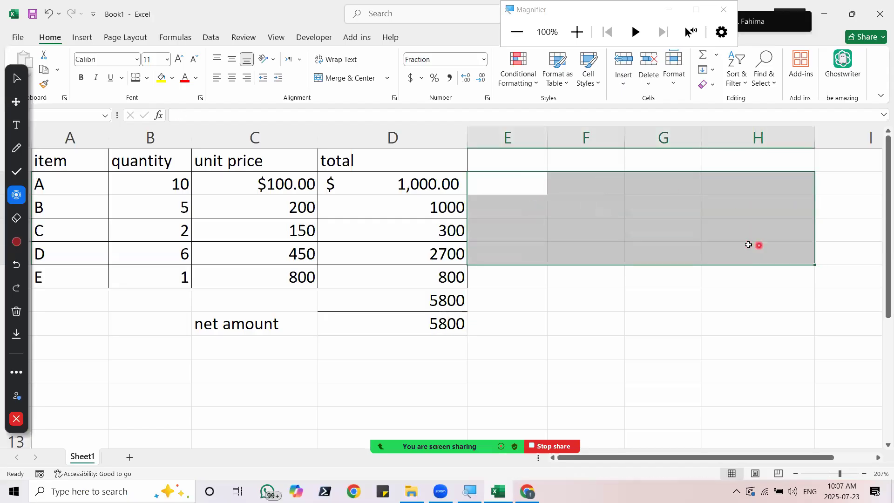
{"action": "left_click", "coordinate": [571, 297]}
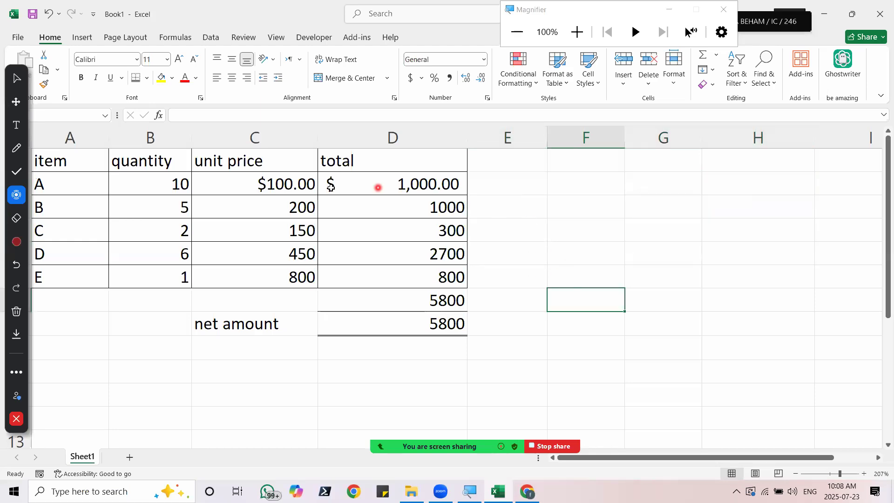
{"action": "key", "text": "super+plus"}
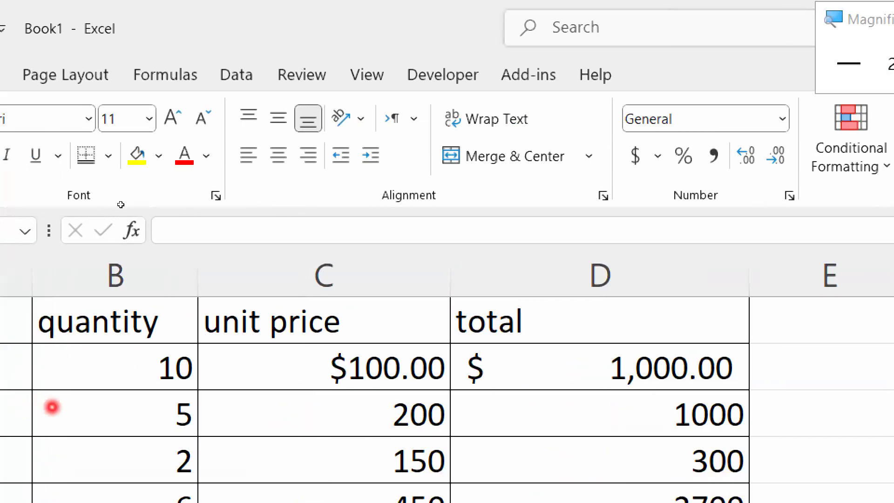
Re-enter item A's total formula in D2 and select the neighbouring cell E2.
{"action": "left_click_drag", "start_coordinate": [622, 380], "coordinate": [266, 366]}
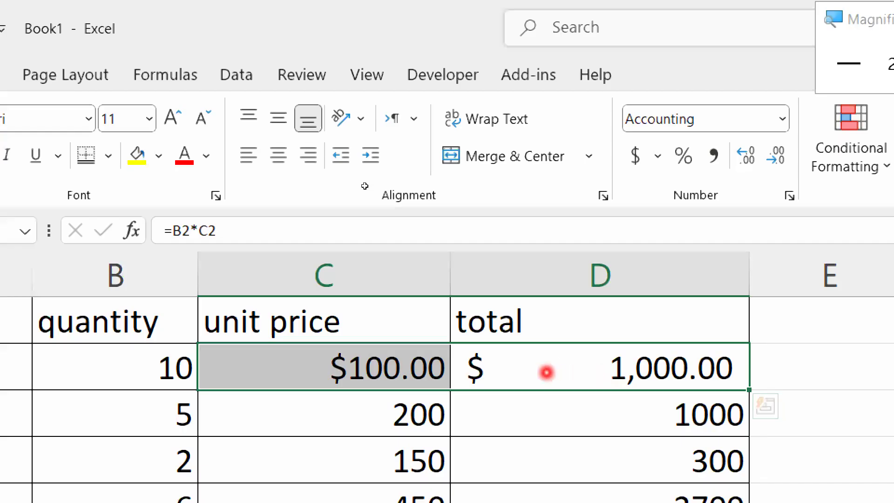
{"action": "left_click", "coordinate": [545, 372]}
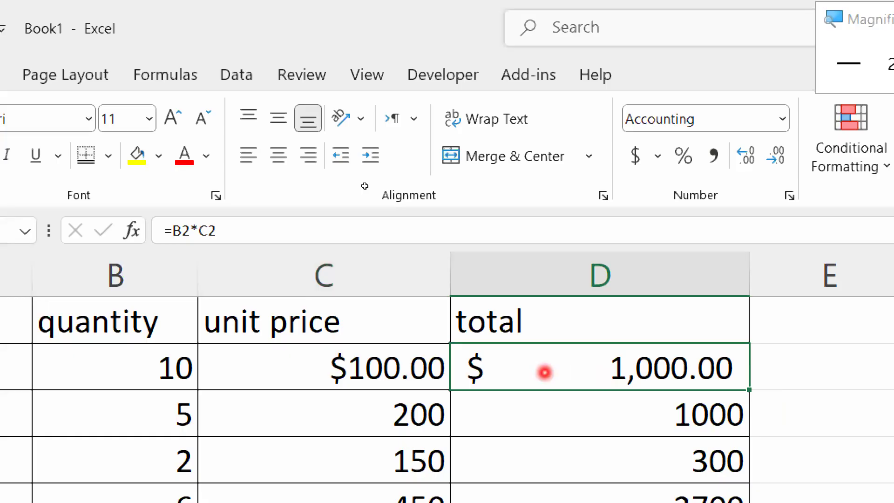
{"action": "key", "text": "super+minus"}
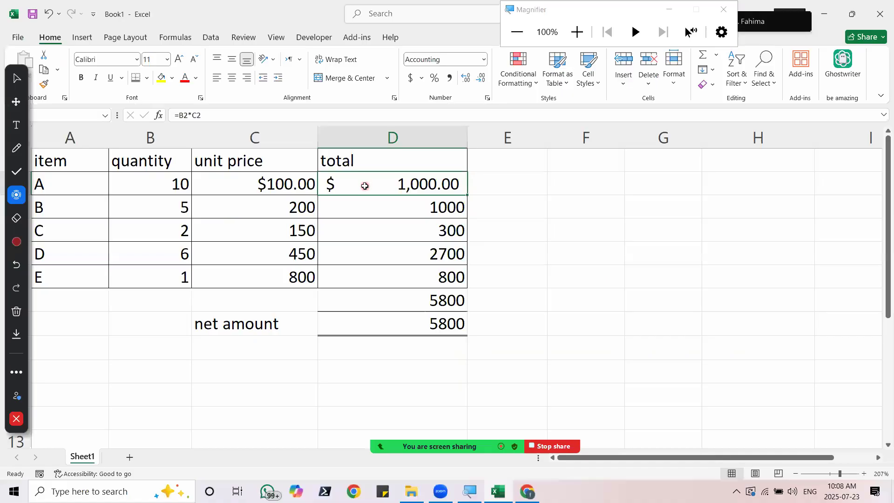
{"action": "double_click", "coordinate": [376, 186]}
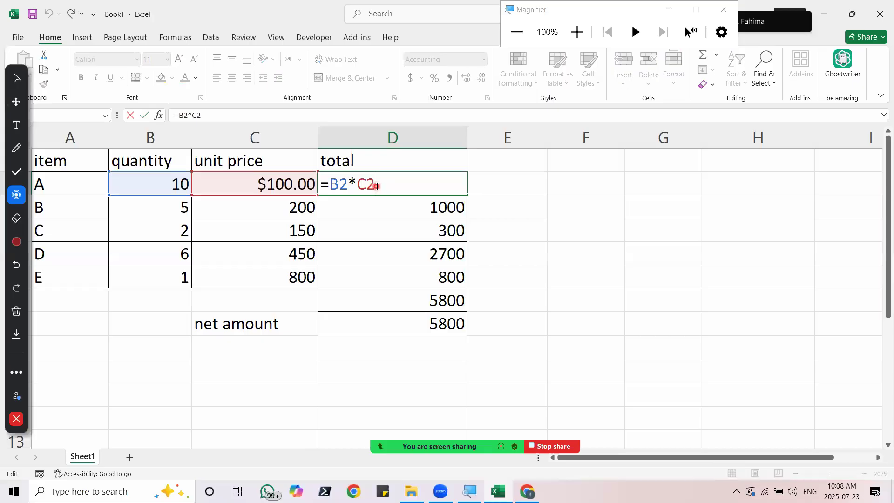
{"action": "key", "text": "Return"}
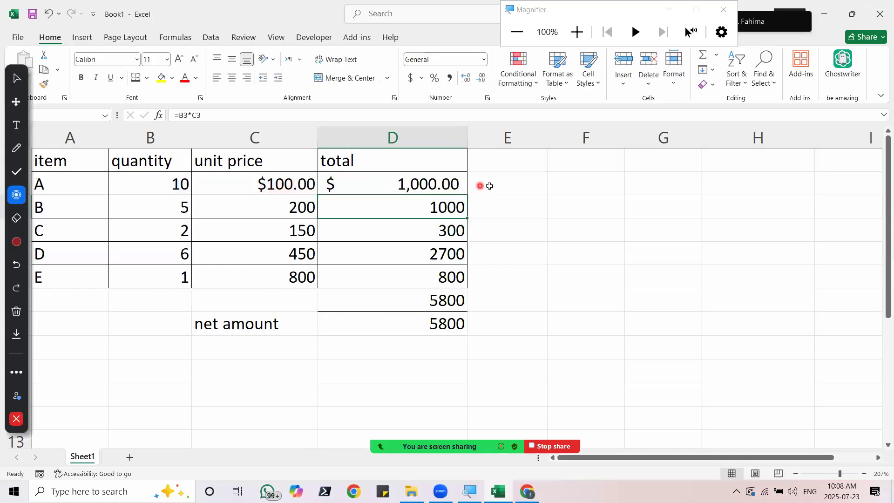
{"action": "left_click", "coordinate": [494, 186]}
{"action": "type", "text": "1000"}
{"action": "left_click", "coordinate": [569, 232]}
{"action": "left_click", "coordinate": [515, 184]}
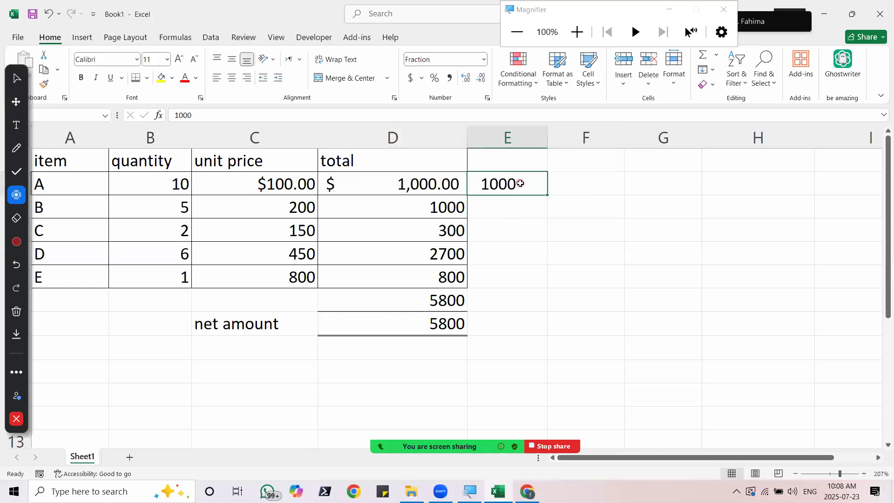
{"action": "left_click", "coordinate": [483, 77]}
{"action": "left_click", "coordinate": [563, 262]}
{"action": "left_click", "coordinate": [499, 183]}
{"action": "left_click", "coordinate": [467, 80]}
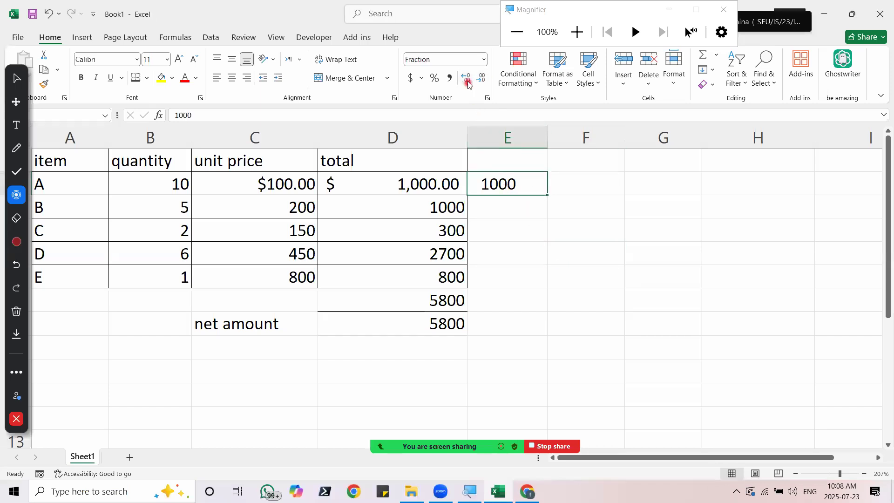
{"action": "left_click", "coordinate": [579, 272]}
{"action": "left_click", "coordinate": [525, 189]}
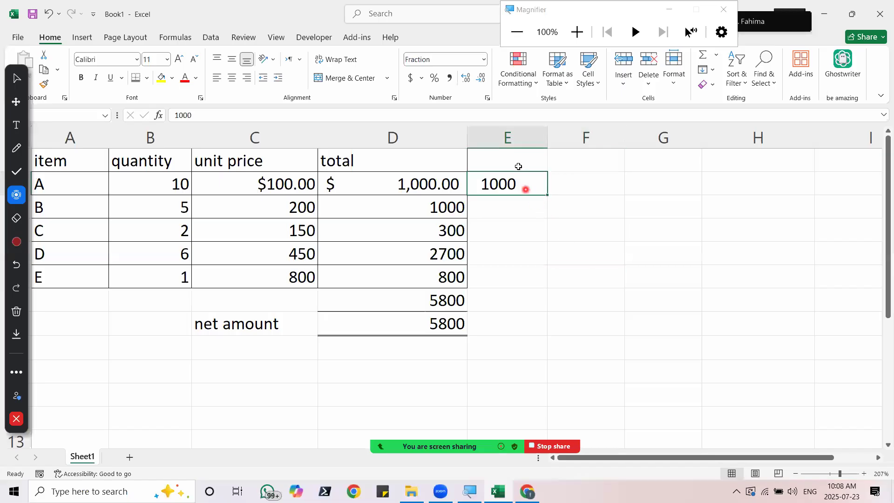
{"action": "left_click", "coordinate": [484, 59]}
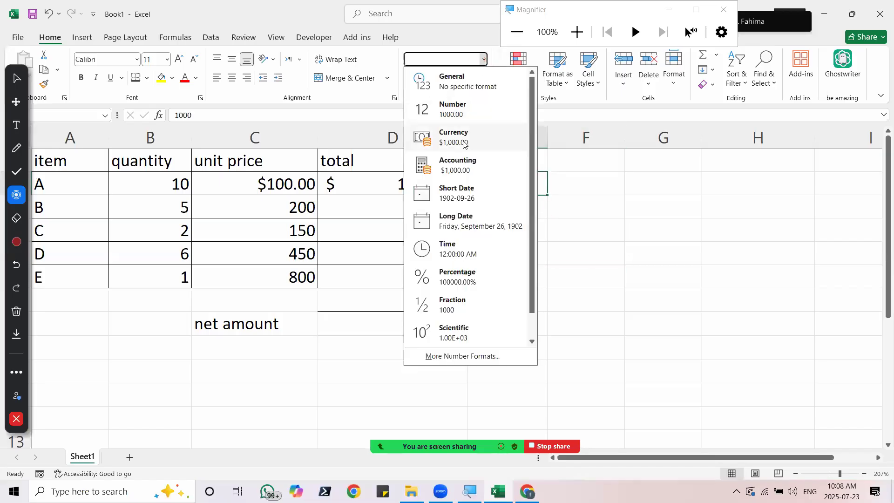
{"action": "left_click", "coordinate": [453, 110]}
{"action": "left_click", "coordinate": [622, 232]}
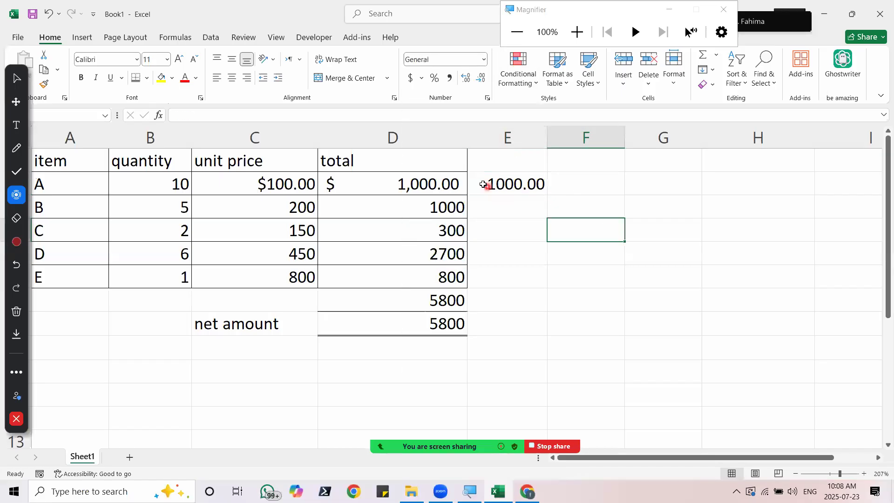
{"action": "left_click", "coordinate": [484, 185]}
{"action": "double_click", "coordinate": [485, 185]}
{"action": "type", "text": "Rs."}
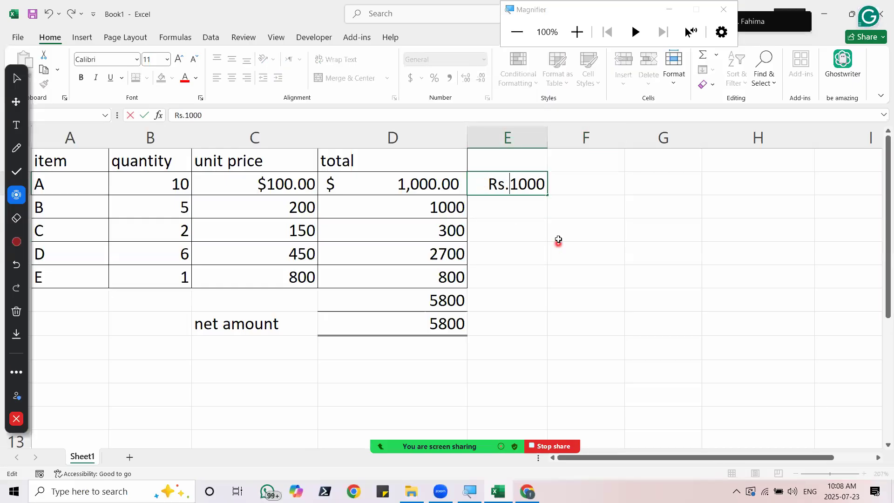
{"action": "left_click", "coordinate": [559, 237]}
{"action": "left_click", "coordinate": [514, 184]}
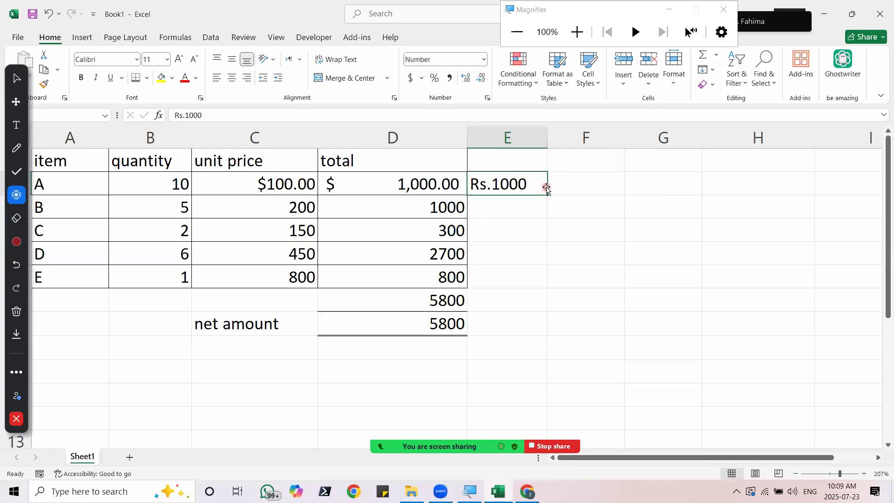
{"action": "key", "text": "BackSpace"}
{"action": "left_click", "coordinate": [506, 254]}
{"action": "left_click", "coordinate": [497, 284]}
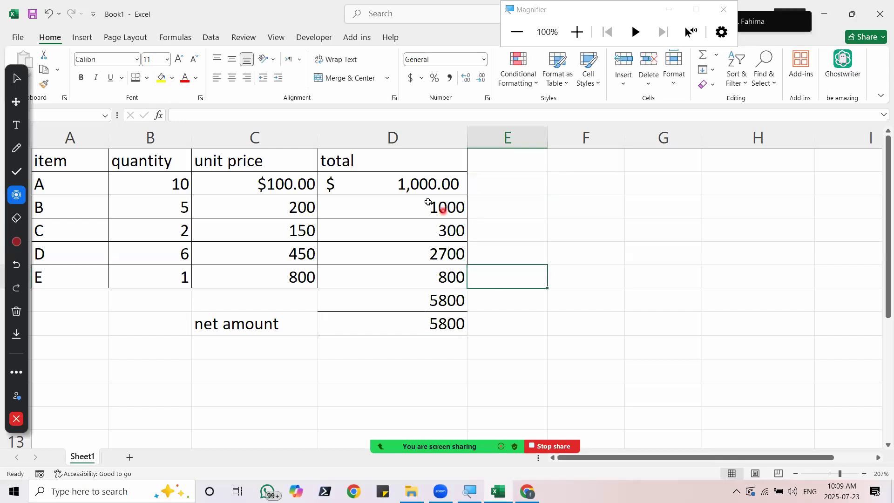
{"action": "left_click", "coordinate": [365, 182]}
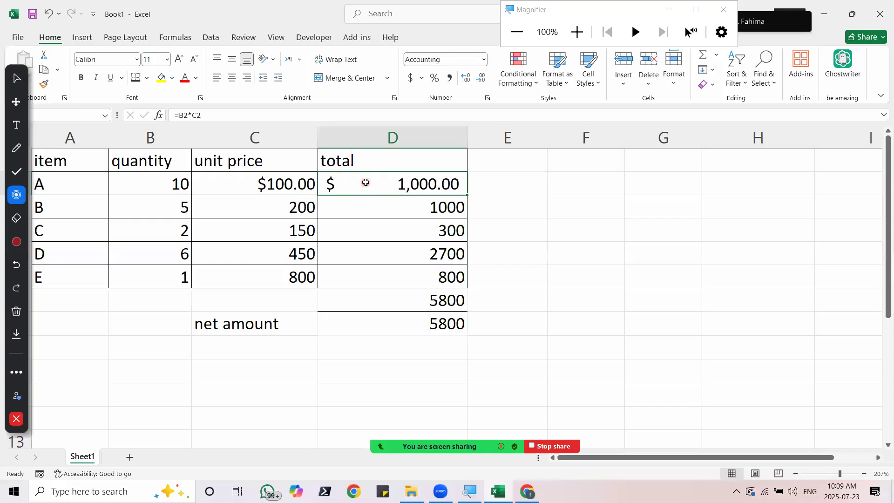
Open More Accounting Formats for D2 from the currency dropdown.
{"action": "key", "text": "super+plus"}
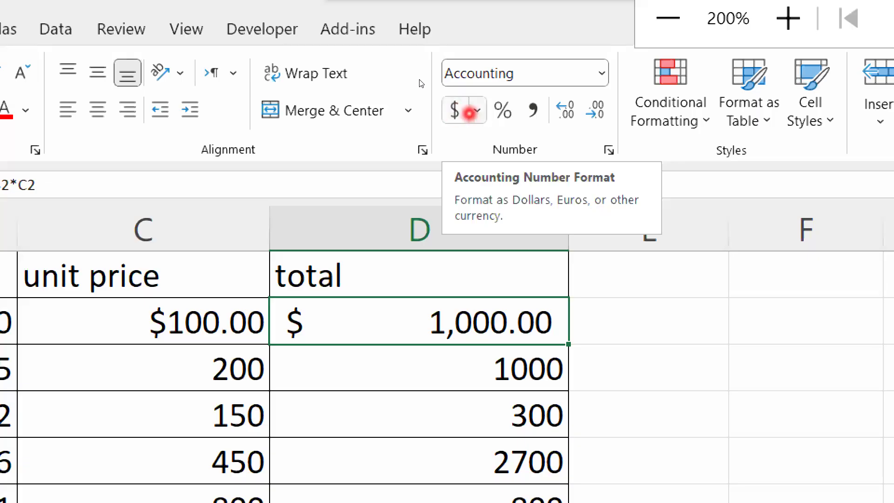
{"action": "left_click", "coordinate": [476, 112]}
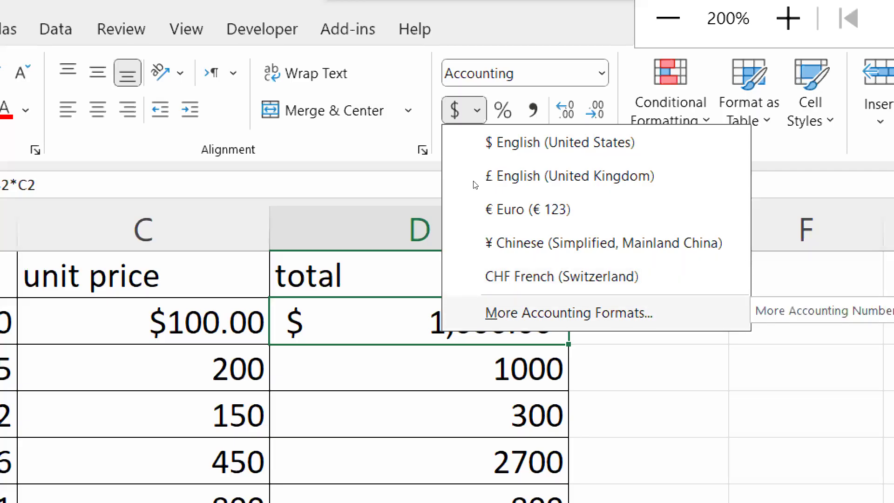
{"action": "left_click", "coordinate": [579, 314]}
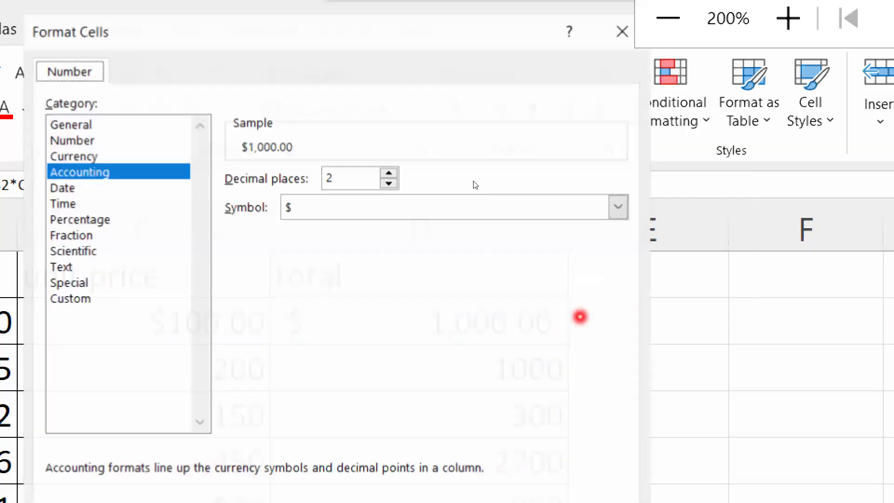
{"action": "key", "text": "super+minus"}
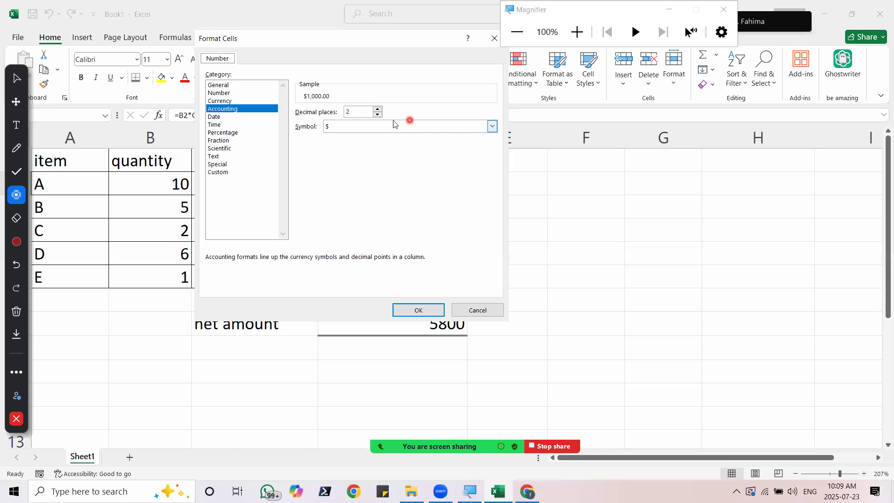
{"action": "key", "text": "super+plus"}
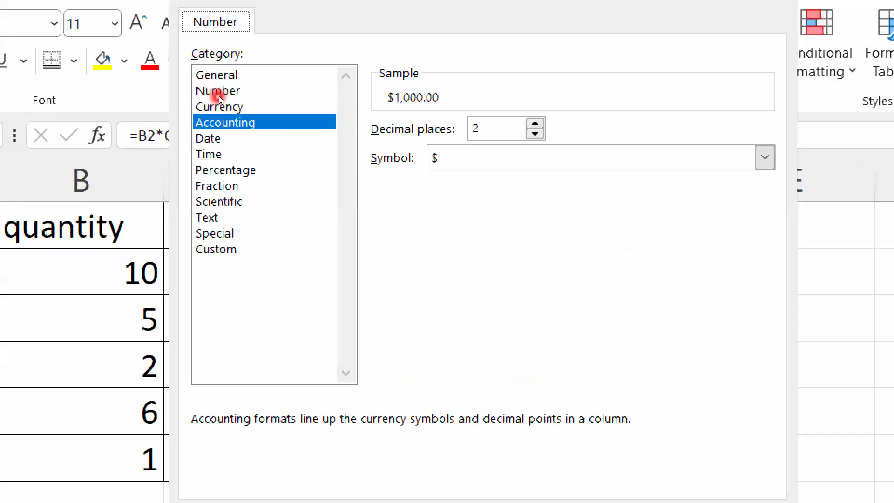
{"action": "key", "text": "super+plus"}
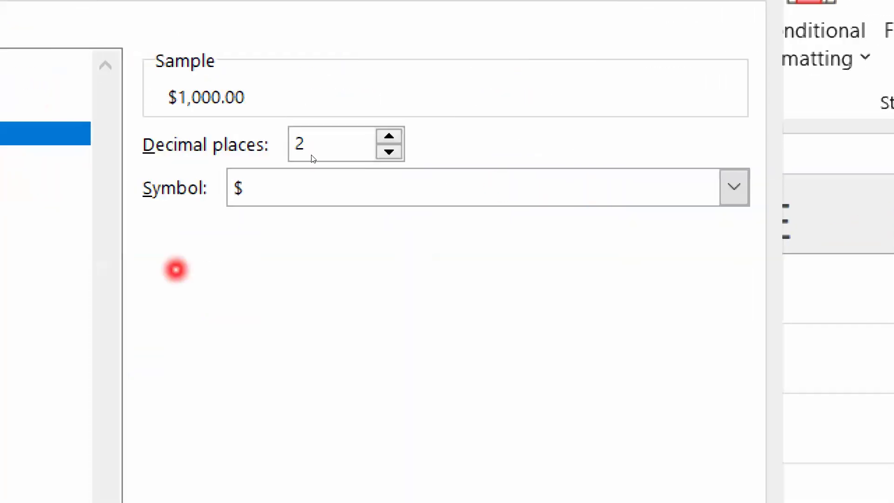
Choose the 'Rs. Tamil (Sri Lanka)' symbol and apply it to D2.
{"action": "left_click", "coordinate": [734, 187]}
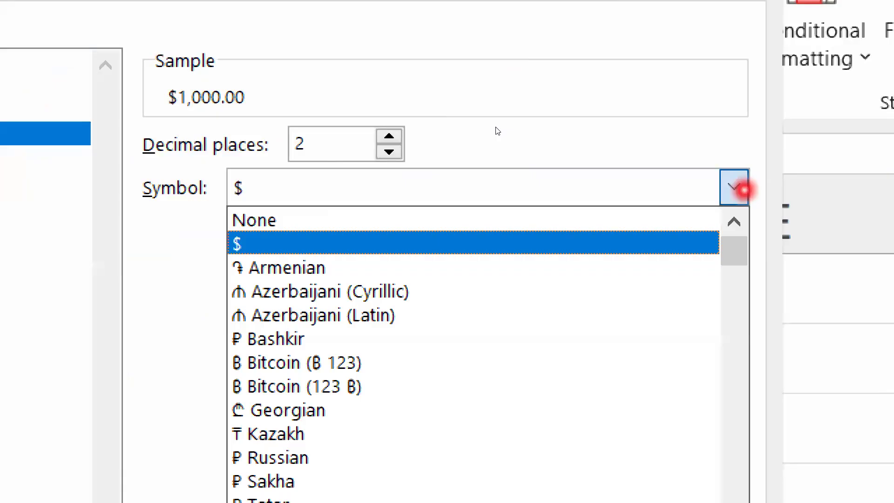
{"action": "left_click_drag", "start_coordinate": [738, 243], "coordinate": [736, 502]}
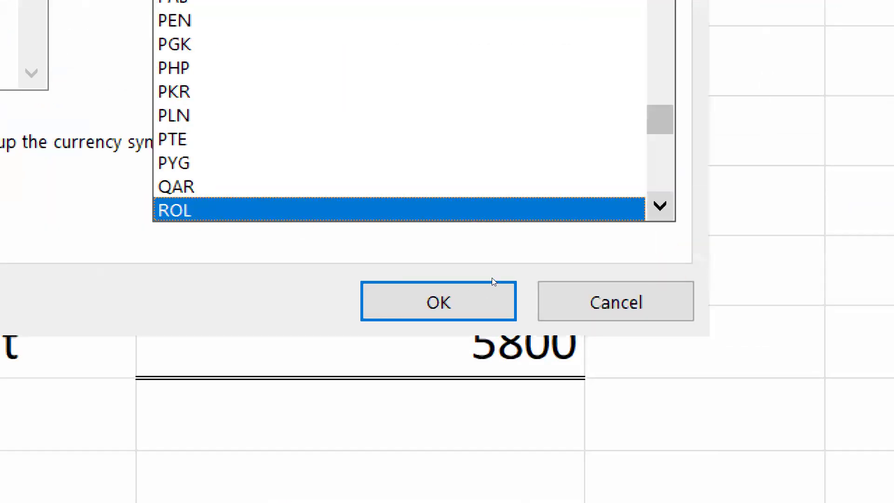
{"action": "scroll", "coordinate": [492, 277], "scroll_direction": "down", "scroll_amount": 3}
{"action": "scroll", "coordinate": [491, 278], "scroll_direction": "down", "scroll_amount": 4}
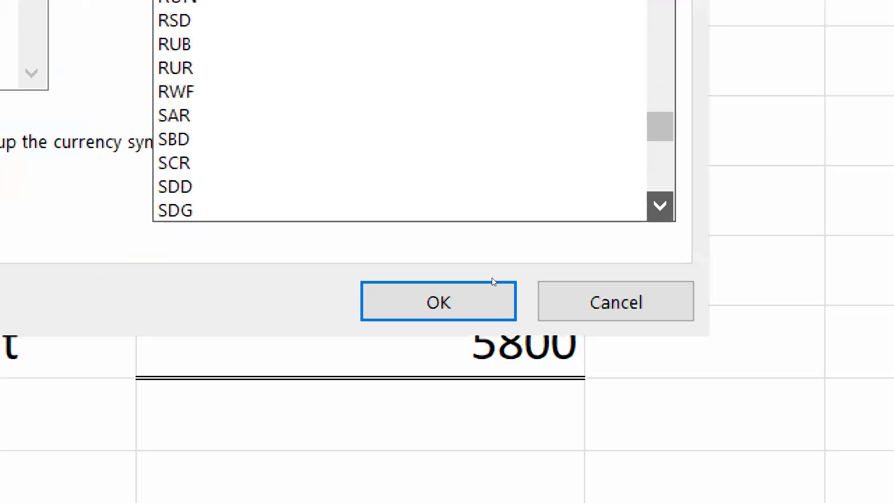
{"action": "scroll", "coordinate": [492, 278], "scroll_direction": "down", "scroll_amount": 2}
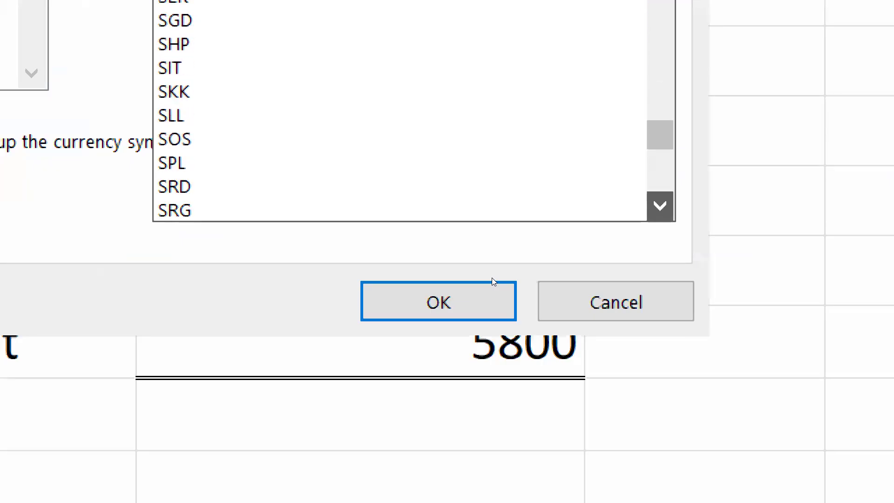
{"action": "key", "text": "super+minus"}
{"action": "key", "text": "super+minus"}
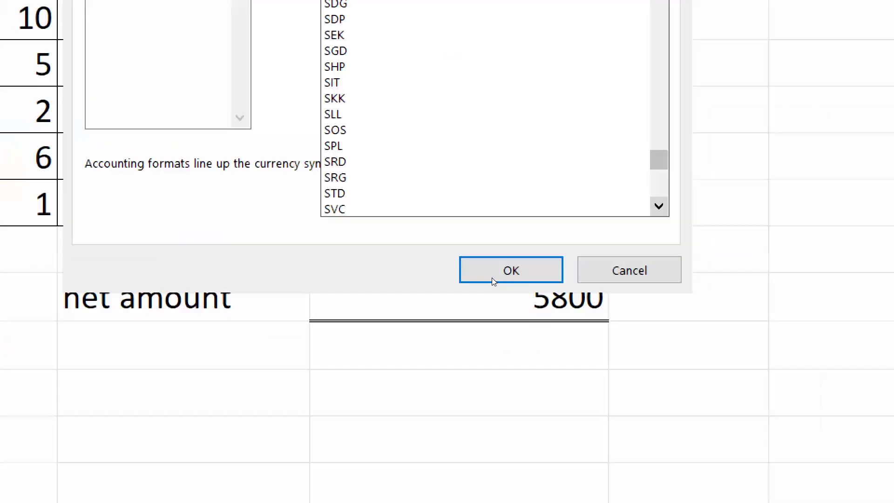
{"action": "left_click", "coordinate": [492, 140]}
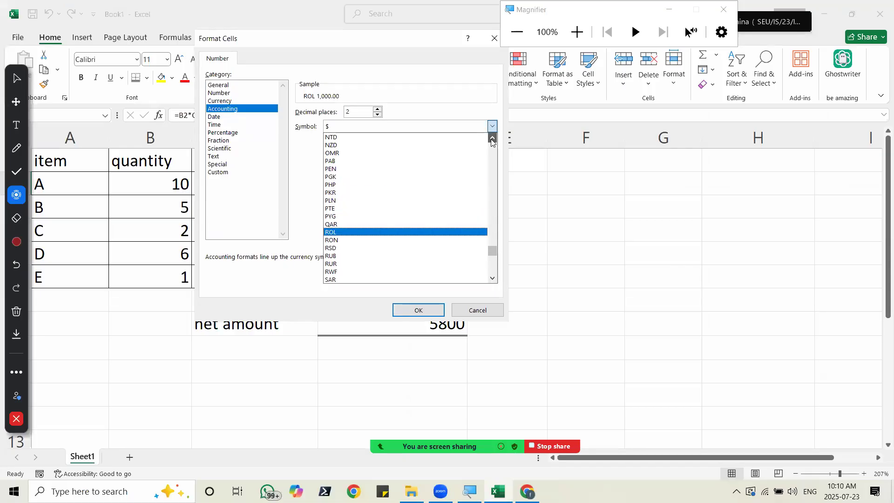
{"action": "left_click", "coordinate": [493, 141]}
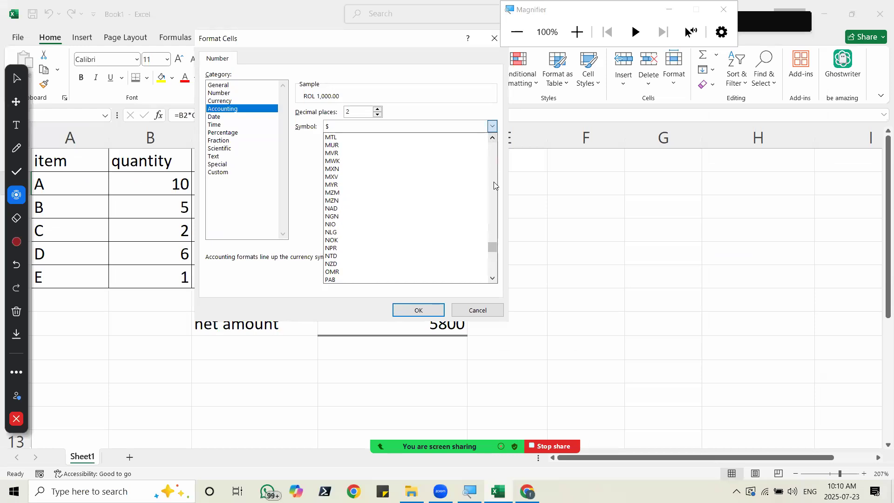
{"action": "left_click_drag", "start_coordinate": [493, 249], "coordinate": [491, 109]}
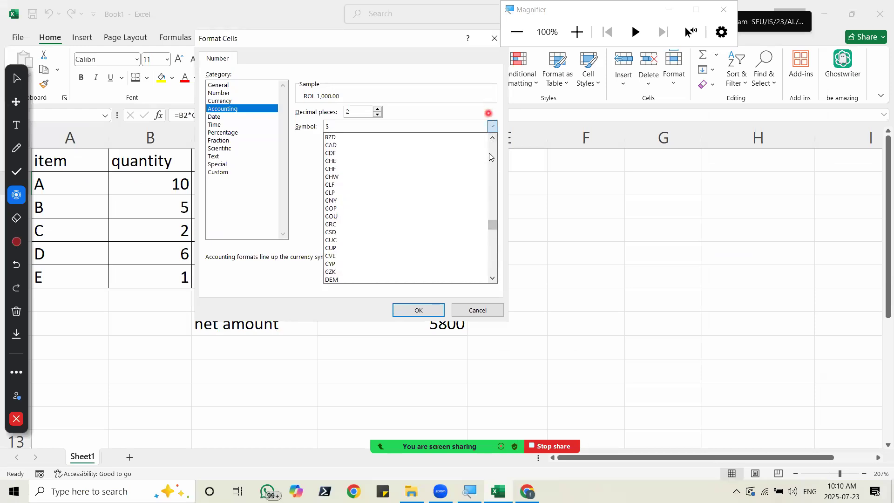
{"action": "left_click_drag", "start_coordinate": [492, 227], "coordinate": [492, 192]}
{"action": "left_click", "coordinate": [493, 279]}
{"action": "scroll", "coordinate": [493, 280], "scroll_direction": "down", "scroll_amount": 4}
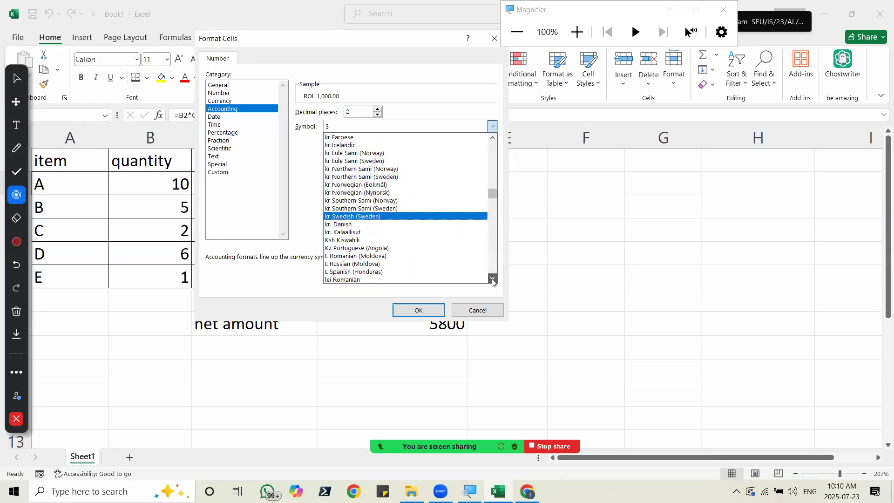
{"action": "scroll", "coordinate": [493, 279], "scroll_direction": "down", "scroll_amount": 6}
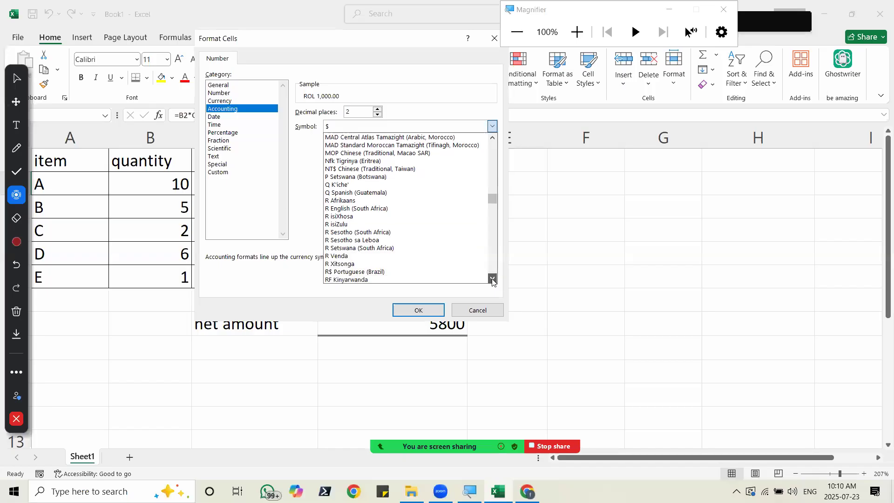
{"action": "left_click", "coordinate": [493, 279]}
{"action": "left_click", "coordinate": [493, 279]}
{"action": "left_click", "coordinate": [492, 279]}
{"action": "left_click", "coordinate": [493, 279]}
{"action": "left_click", "coordinate": [493, 279]}
{"action": "left_click", "coordinate": [493, 278]}
{"action": "left_click", "coordinate": [493, 279]}
{"action": "left_click", "coordinate": [493, 279]}
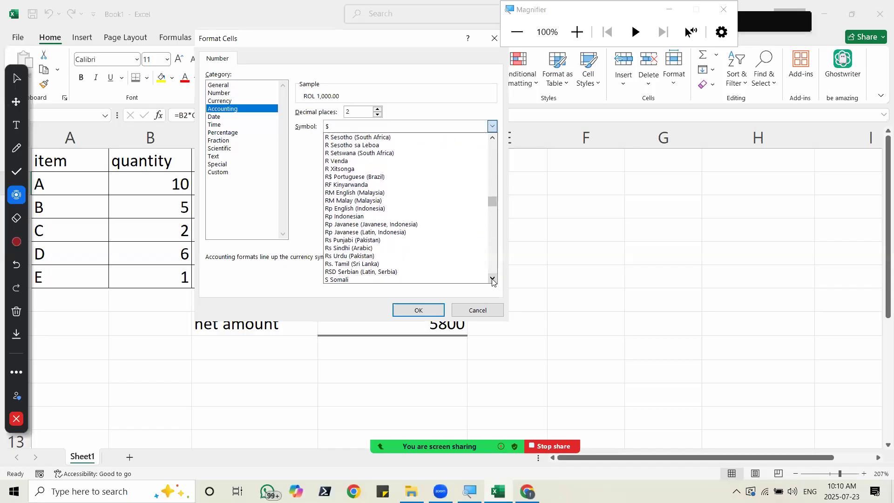
{"action": "key", "text": "super+plus"}
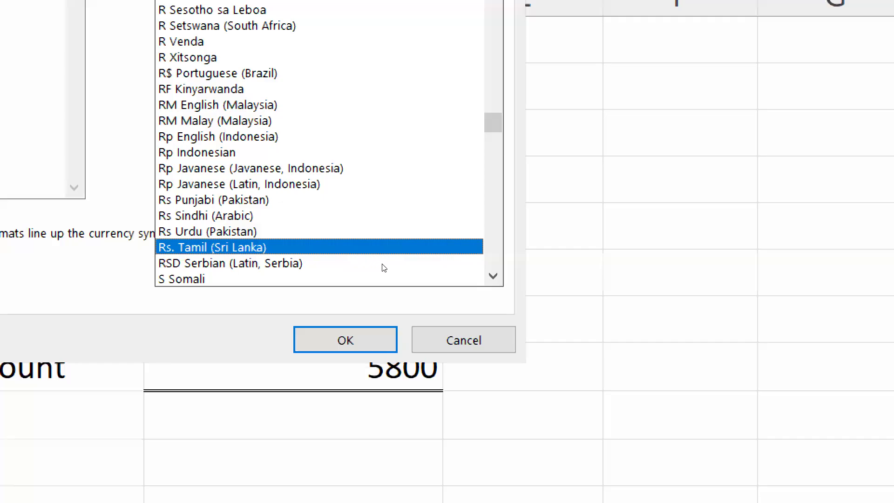
{"action": "left_click", "coordinate": [372, 342]}
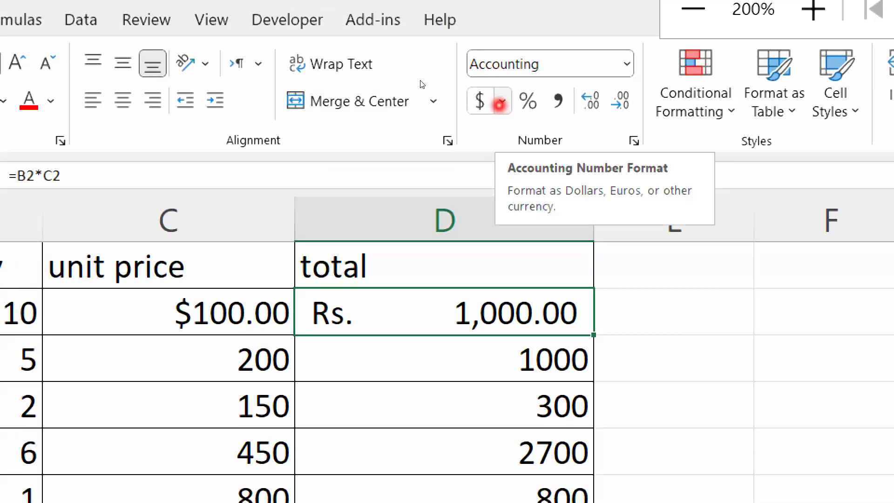
{"action": "key", "text": "ctrl+alt+minus"}
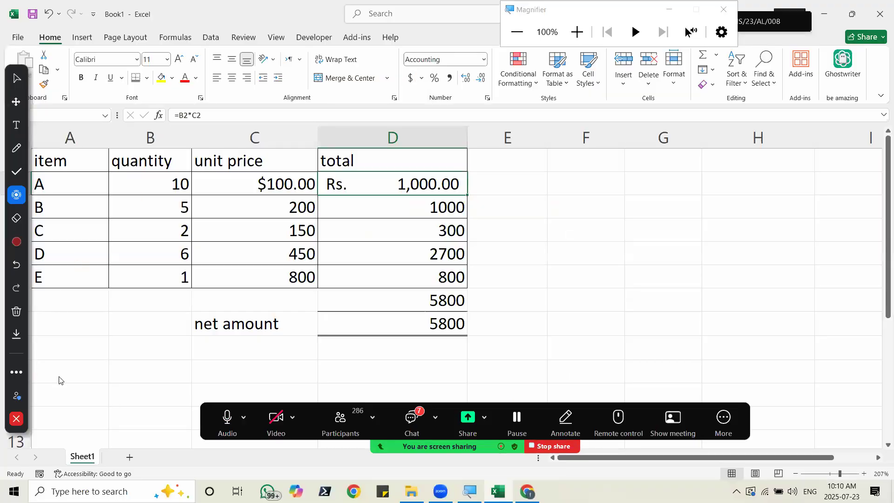
{"action": "left_click", "coordinate": [16, 419]}
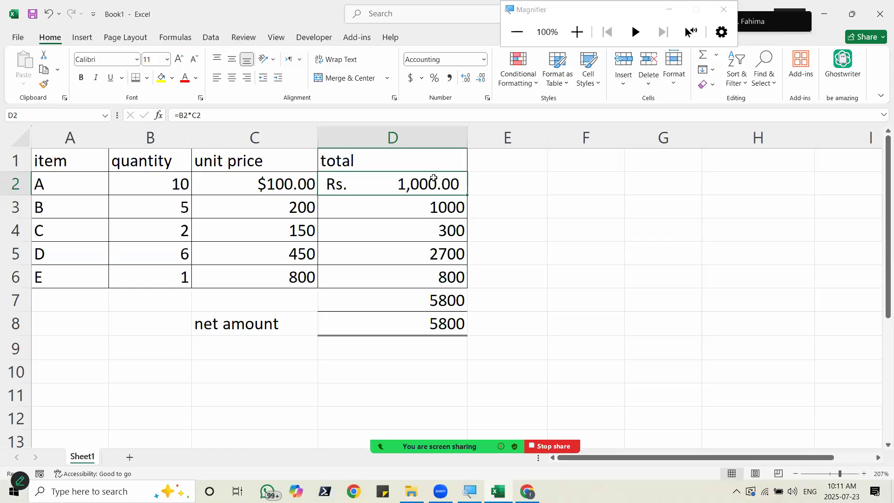
{"action": "key", "text": "super+plus"}
{"action": "key", "text": "Down"}
{"action": "key", "text": "Down"}
{"action": "key", "text": "Down"}
{"action": "key", "text": "Down"}
{"action": "key", "text": "Down"}
{"action": "left_click", "coordinate": [393, 184]}
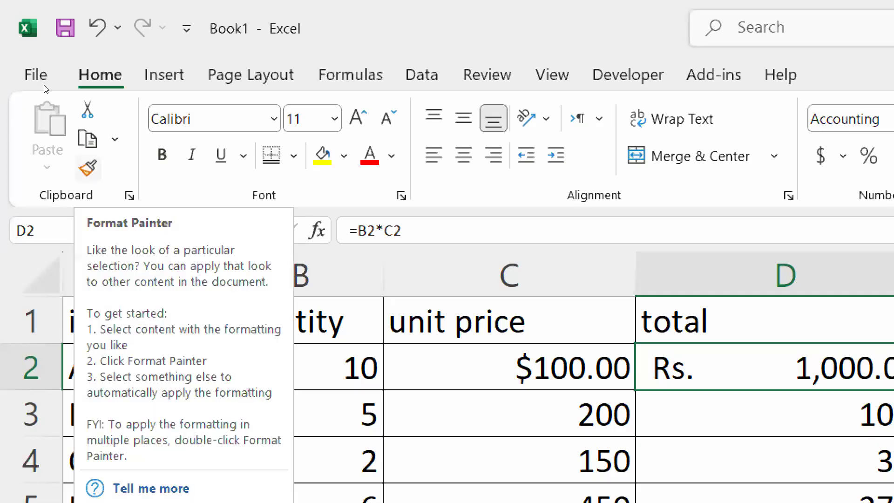
Format Painter D2's Rs. accounting format onto the prices and totals in C2:D6.
{"action": "left_click", "coordinate": [88, 168]}
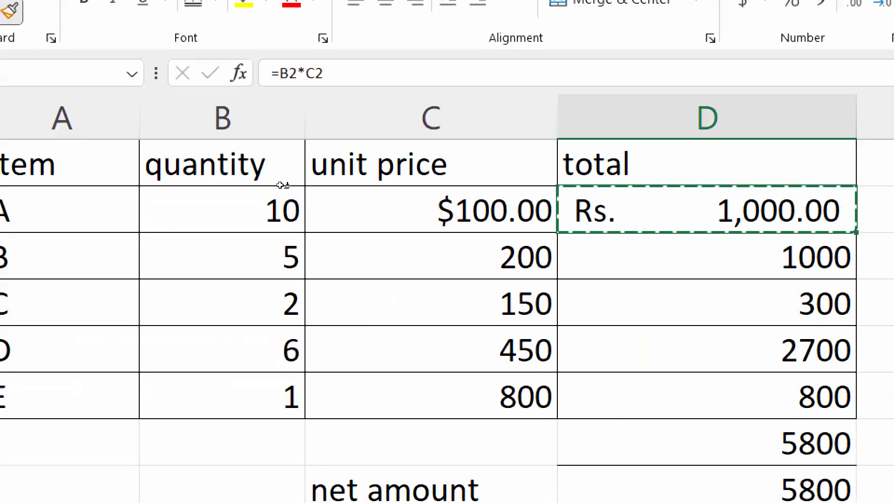
{"action": "mouse_move", "coordinate": [344, 198]}
{"action": "left_mouse_down"}
{"action": "mouse_move", "coordinate": [421, 253]}
{"action": "mouse_move", "coordinate": [422, 280]}
{"action": "left_mouse_up"}
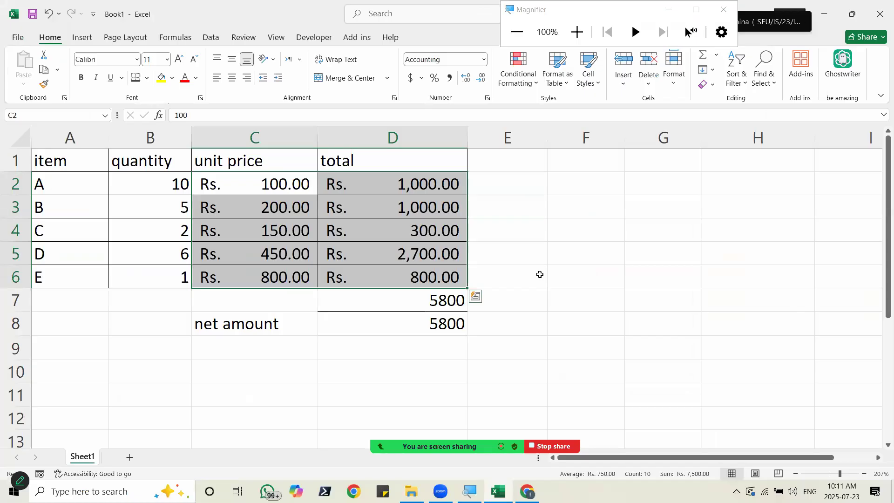
{"action": "left_click", "coordinate": [614, 198]}
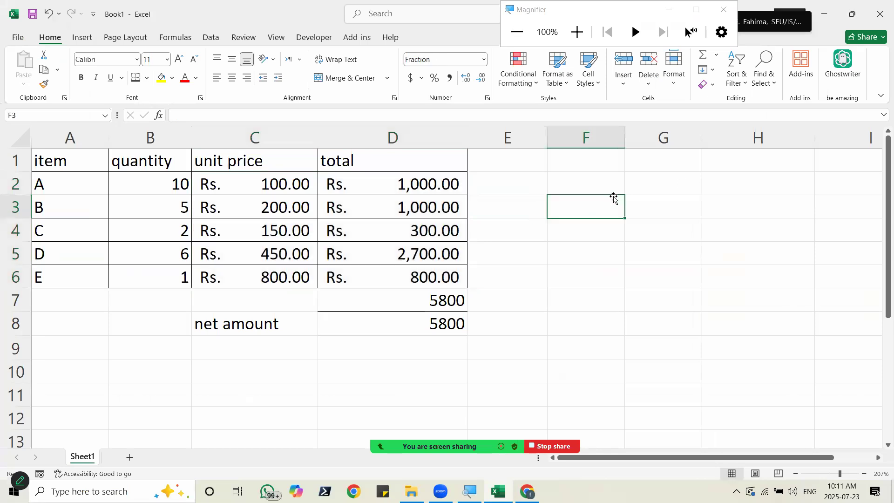
Format F2 as Number and enter 120000, shown as 120000.00.
{"action": "left_click", "coordinate": [604, 184]}
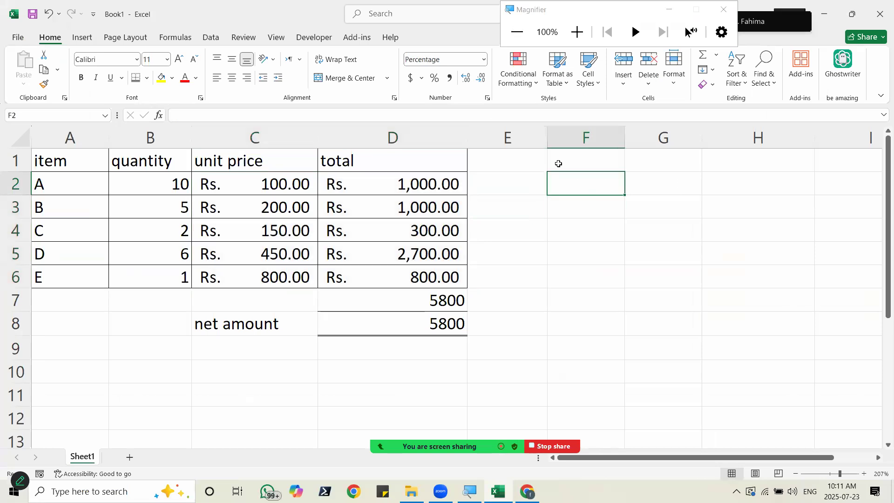
{"action": "left_click", "coordinate": [484, 60]}
{"action": "left_click", "coordinate": [455, 111]}
{"action": "double_click", "coordinate": [577, 184]}
{"action": "type", "text": "120000"}
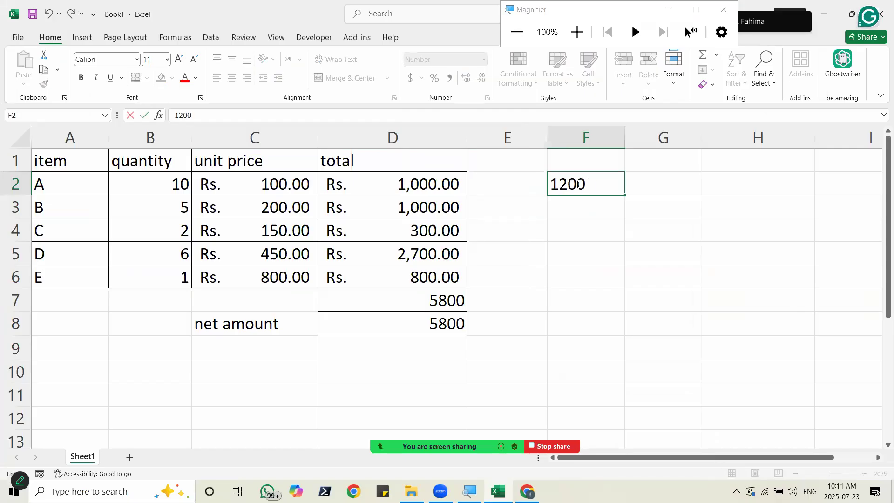
{"action": "left_click", "coordinate": [630, 230]}
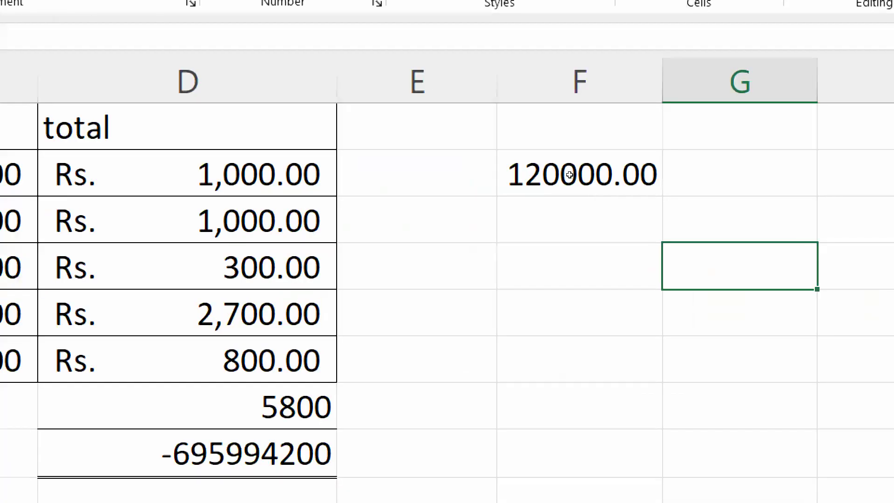
{"action": "left_click", "coordinate": [585, 185]}
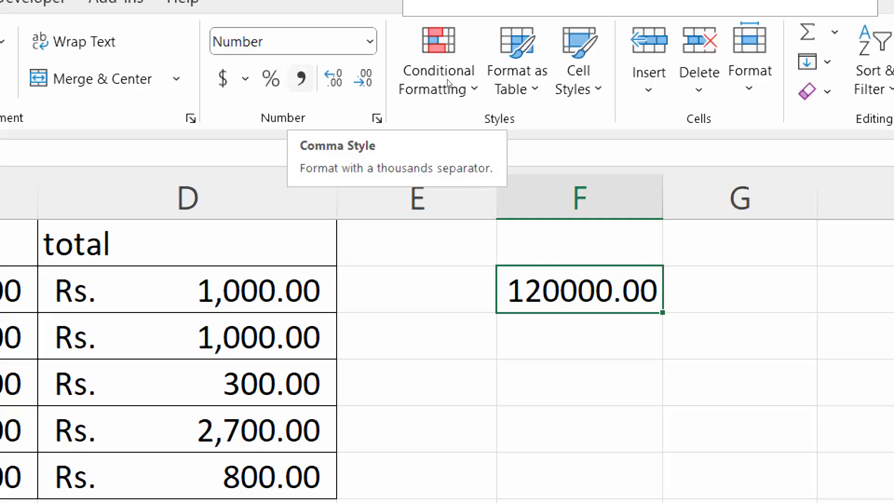
Apply Comma Style to F2, then add three decimal places and remove them again.
{"action": "left_click", "coordinate": [301, 78]}
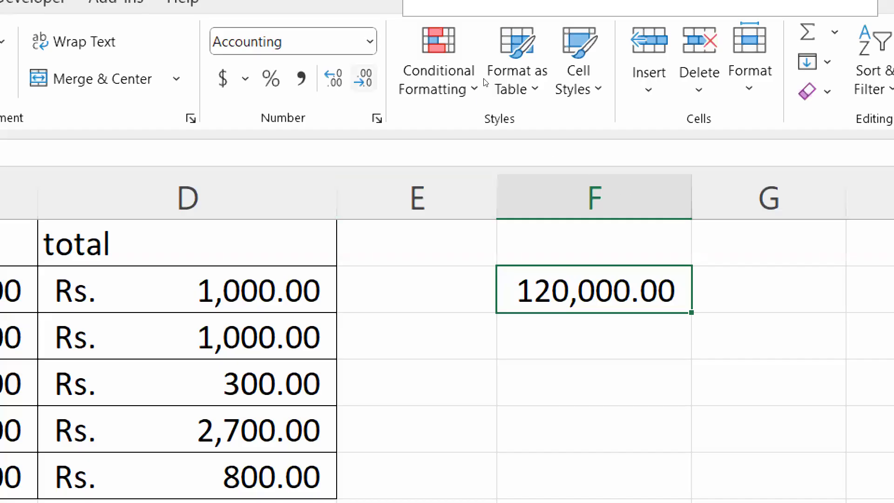
{"action": "left_click", "coordinate": [364, 78]}
{"action": "left_click", "coordinate": [363, 78]}
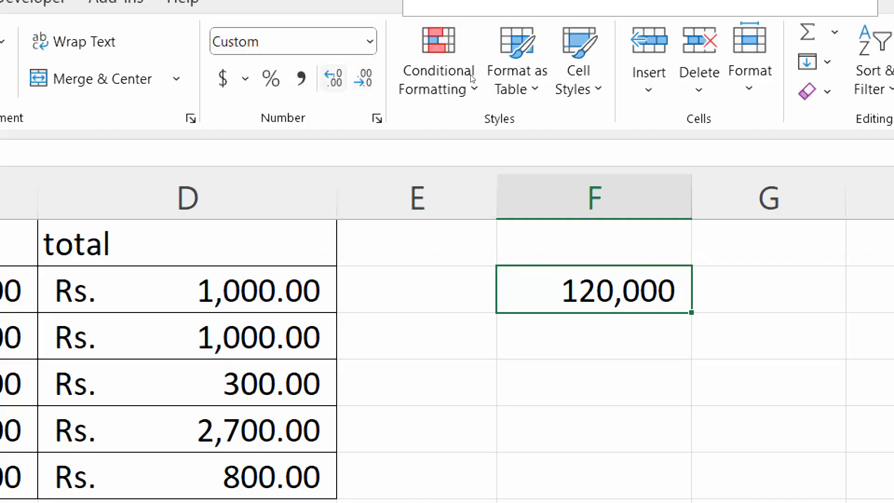
{"action": "left_click", "coordinate": [333, 78]}
{"action": "left_click", "coordinate": [333, 78]}
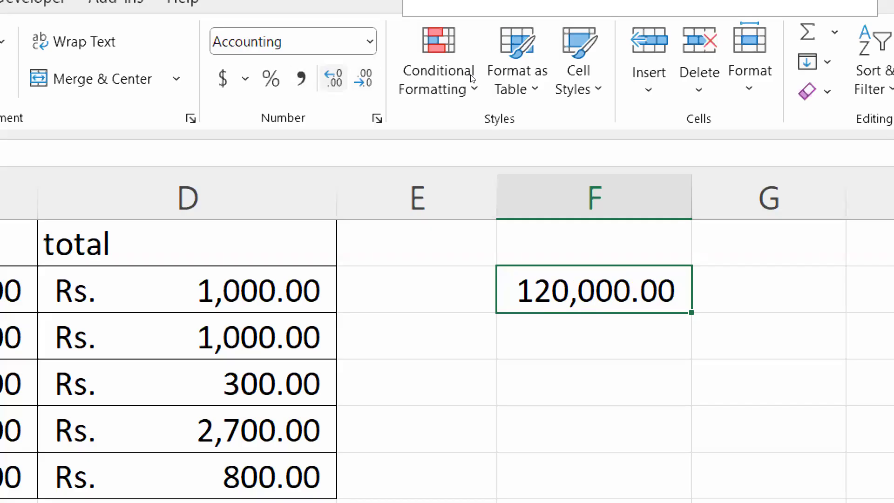
{"action": "left_click", "coordinate": [334, 78]}
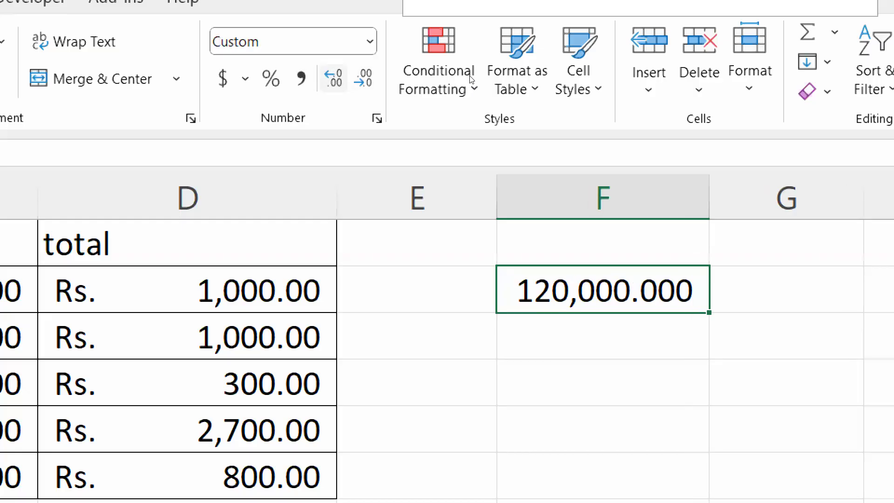
{"action": "key", "text": "alt+h"}
{"action": "key", "text": "9"}
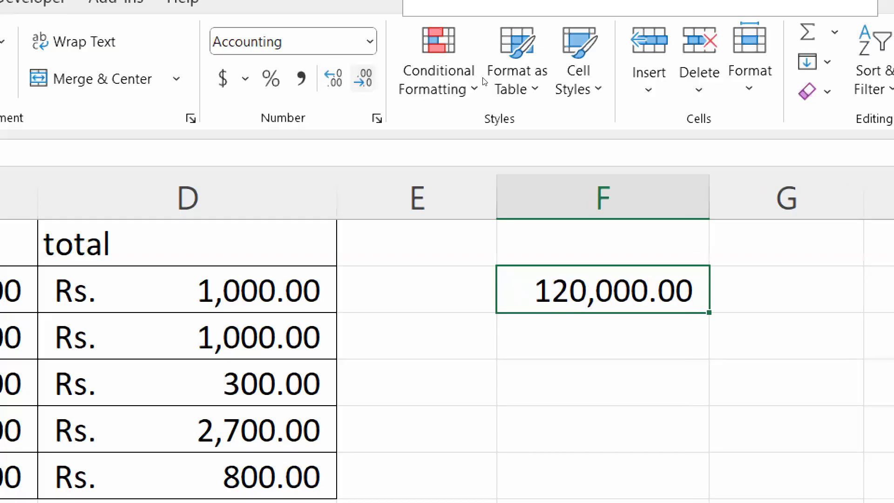
{"action": "key", "text": "alt+h"}
{"action": "key", "text": "9"}
{"action": "key", "text": "alt+h"}
{"action": "key", "text": "9"}
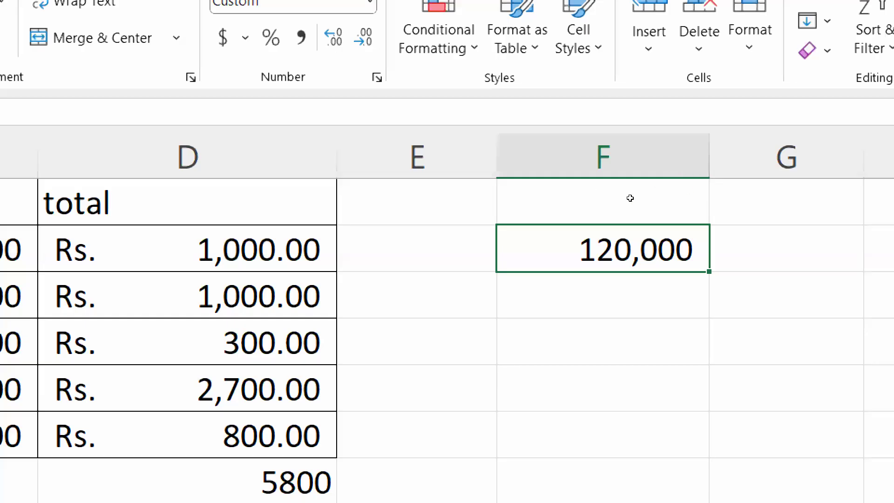
Change F2's value to 120000.85 and check its full stored value.
{"action": "key", "text": "F2"}
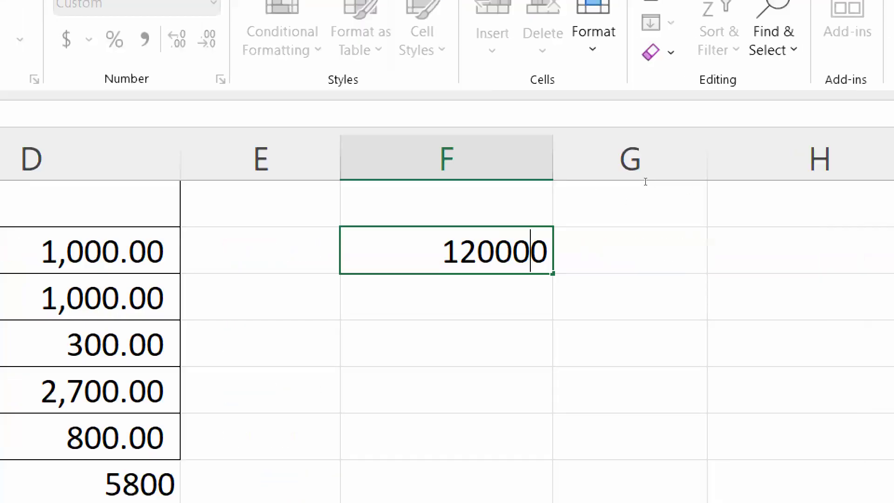
{"action": "type", "text": "0"}
{"action": "key", "text": "BackSpace"}
{"action": "type", "text": "."}
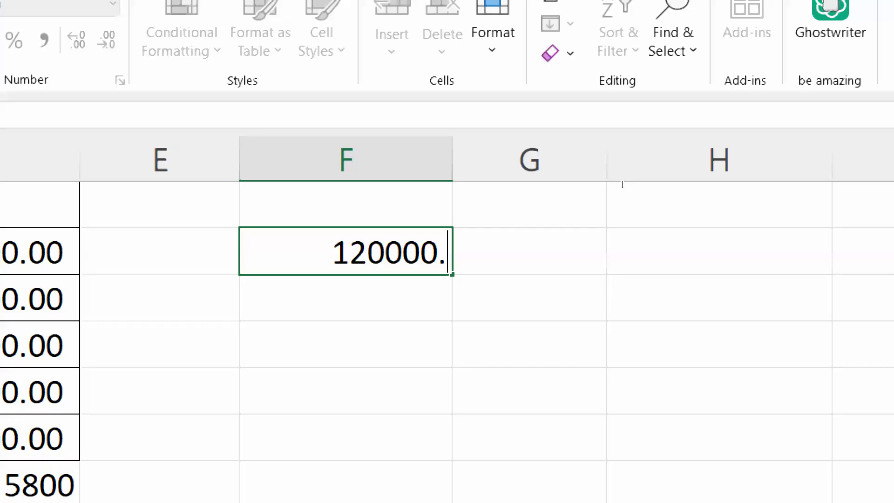
{"action": "type", "text": "85"}
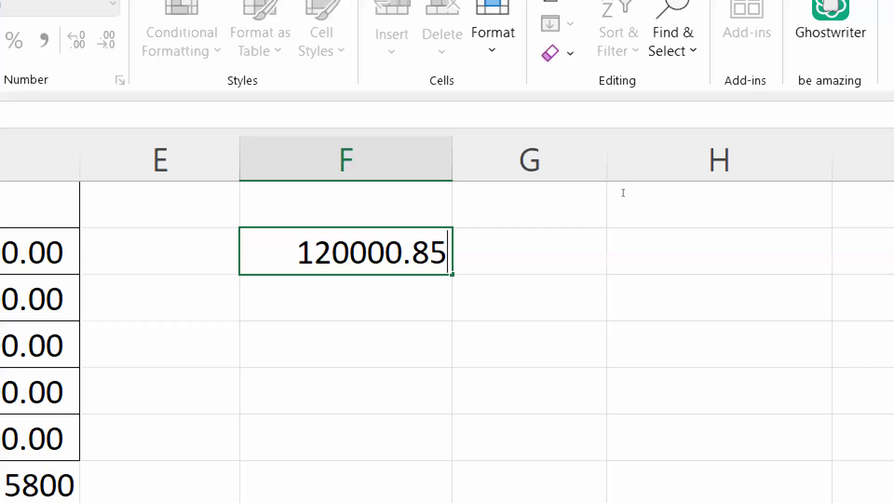
{"action": "key", "text": "Return"}
{"action": "key", "text": "Up"}
{"action": "key", "text": "F2"}
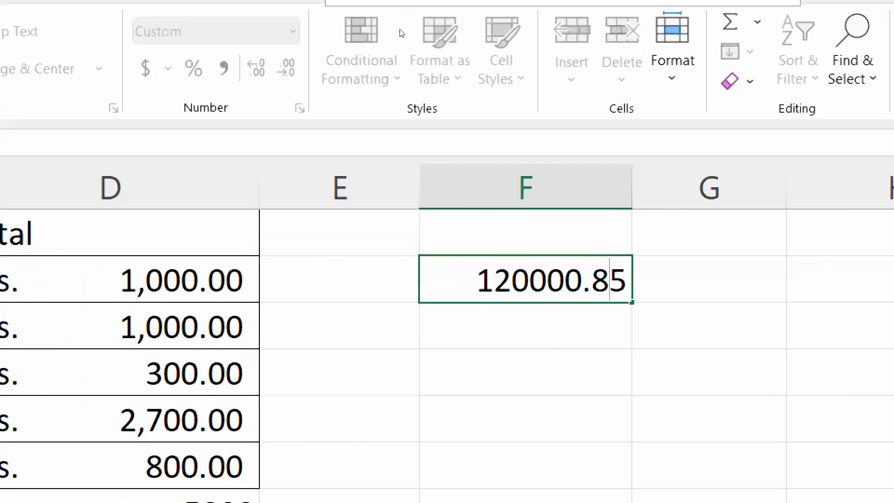
{"action": "key", "text": "Return"}
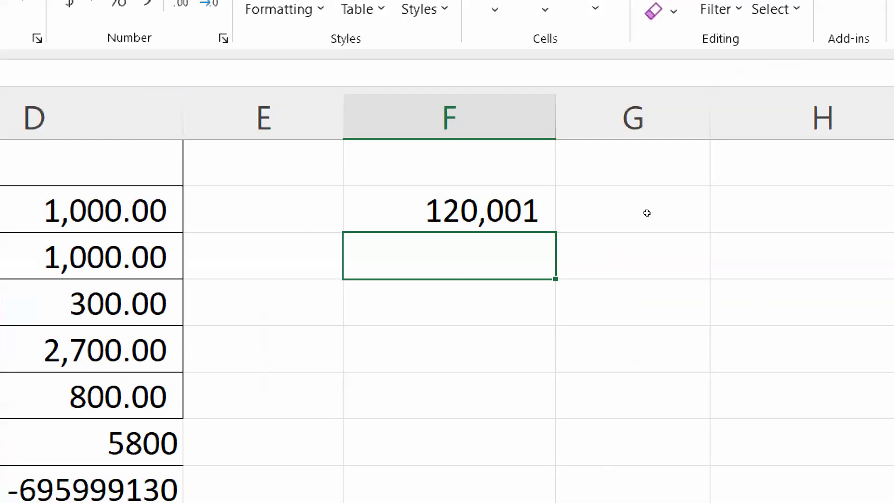
{"action": "key", "text": "Up"}
{"action": "key", "text": "super+minus"}
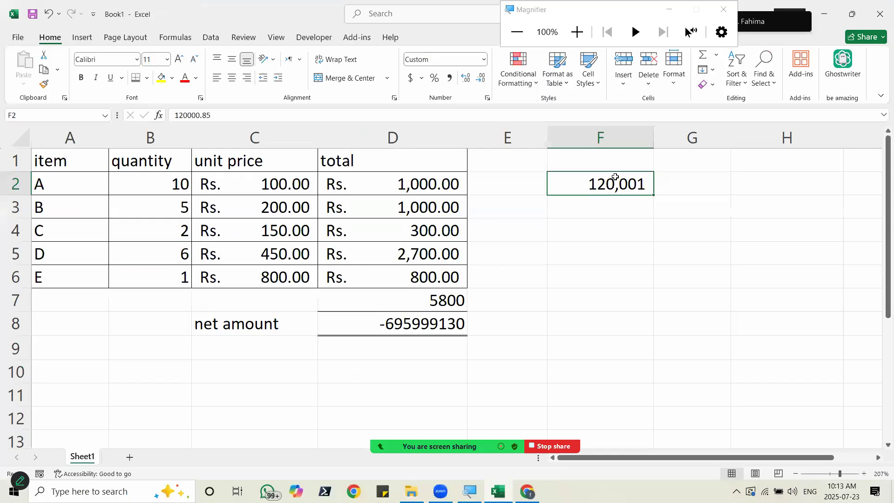
Select the item table, then browse the number format list for E2 without choosing.
{"action": "left_click_drag", "start_coordinate": [84, 152], "coordinate": [409, 333]}
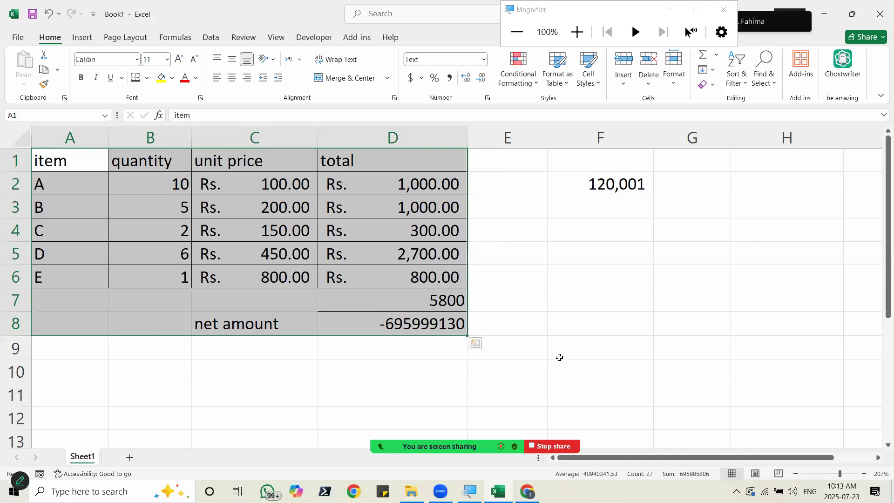
{"action": "left_click", "coordinate": [496, 185]}
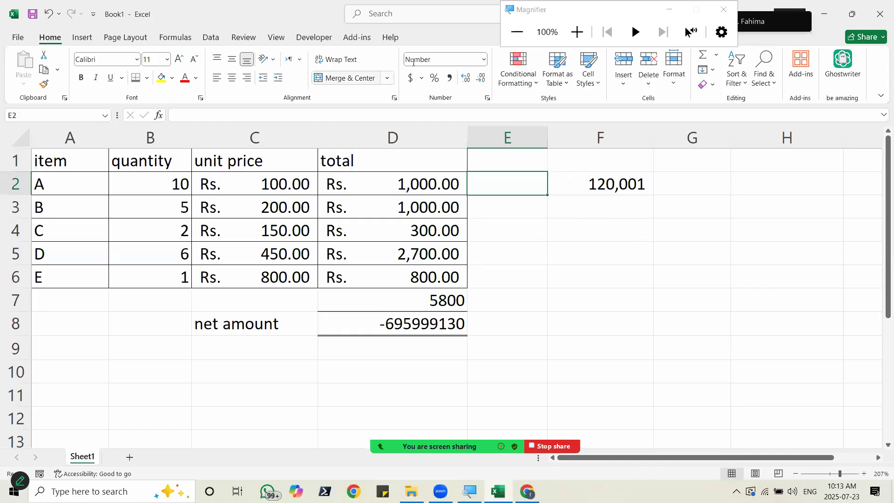
{"action": "left_click", "coordinate": [485, 59]}
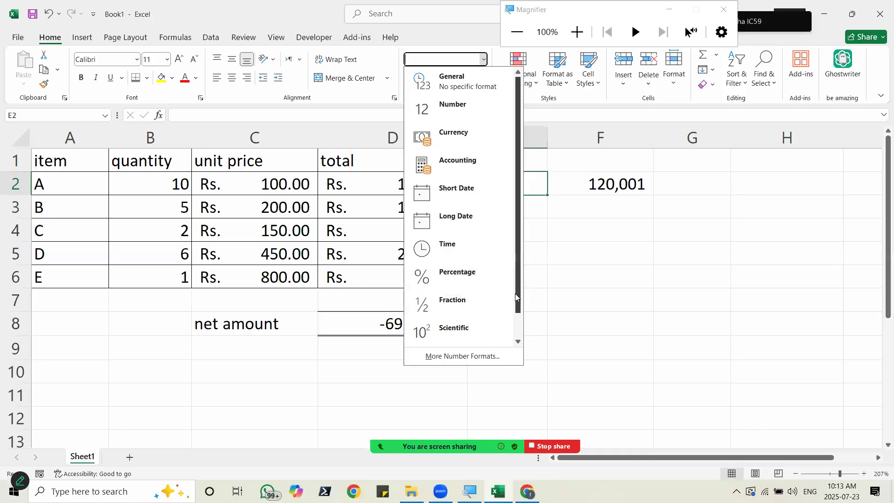
{"action": "scroll", "coordinate": [508, 298], "scroll_direction": "down", "scroll_amount": 1}
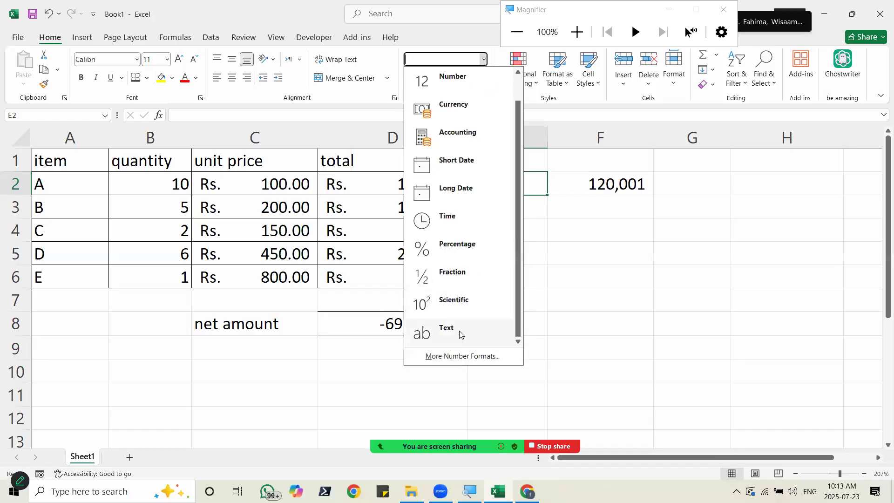
{"action": "left_click", "coordinate": [601, 305]}
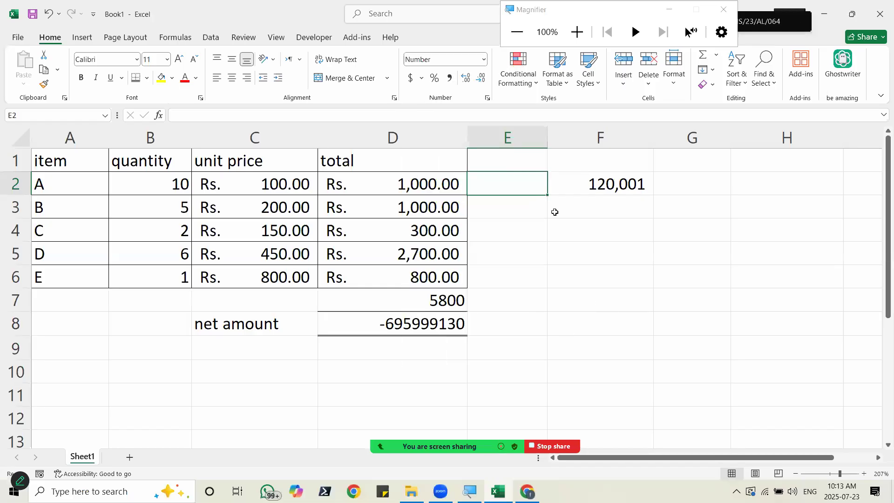
Format F4 as Short Date, enter 2025-07-03, and fill the series into F5.
{"action": "left_click", "coordinate": [602, 232]}
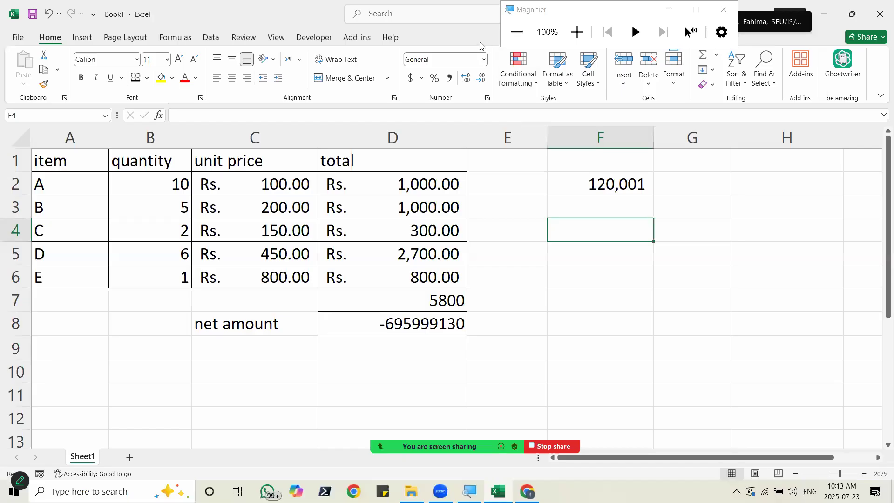
{"action": "left_click", "coordinate": [484, 60]}
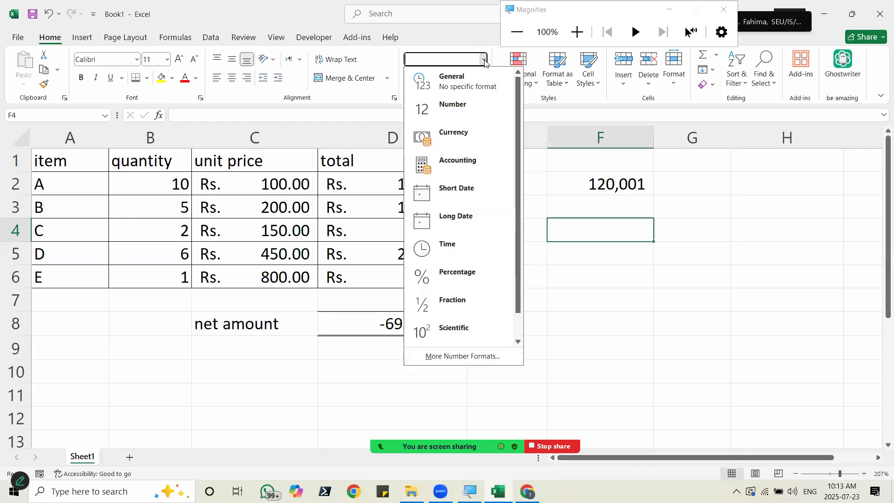
{"action": "left_click", "coordinate": [460, 189]}
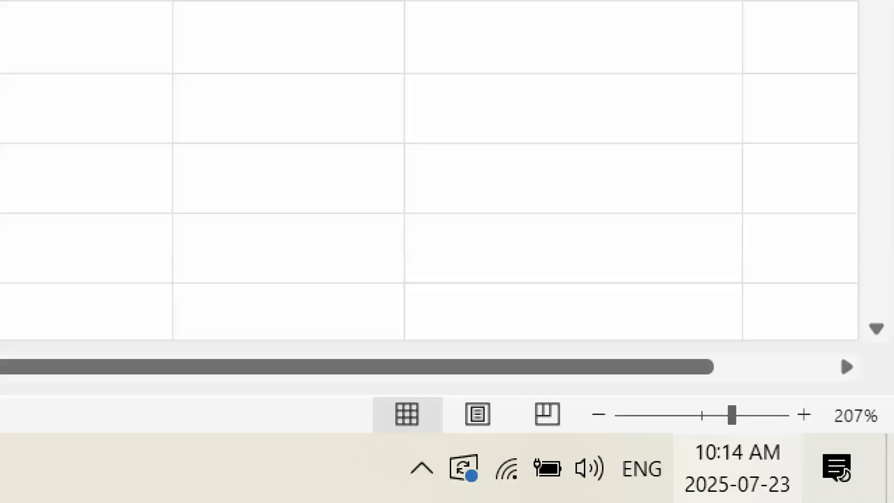
{"action": "key", "text": "super+minus"}
{"action": "key", "text": "super+minus"}
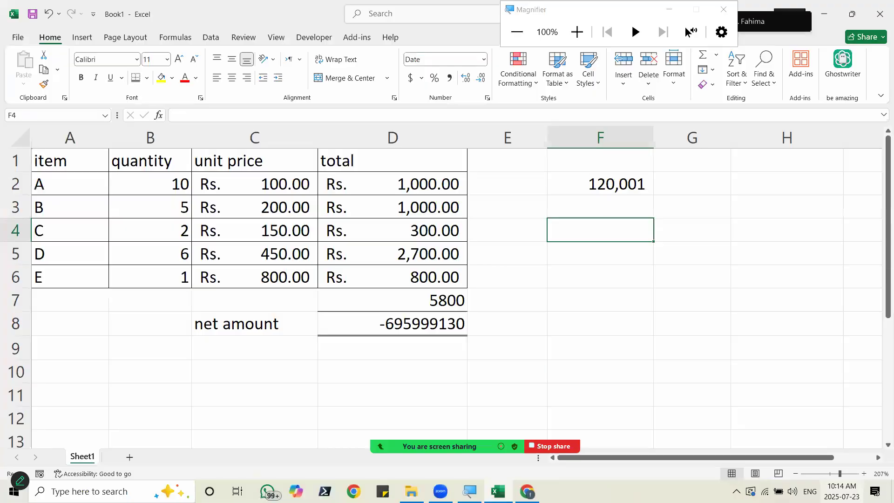
{"action": "type", "text": "20"}
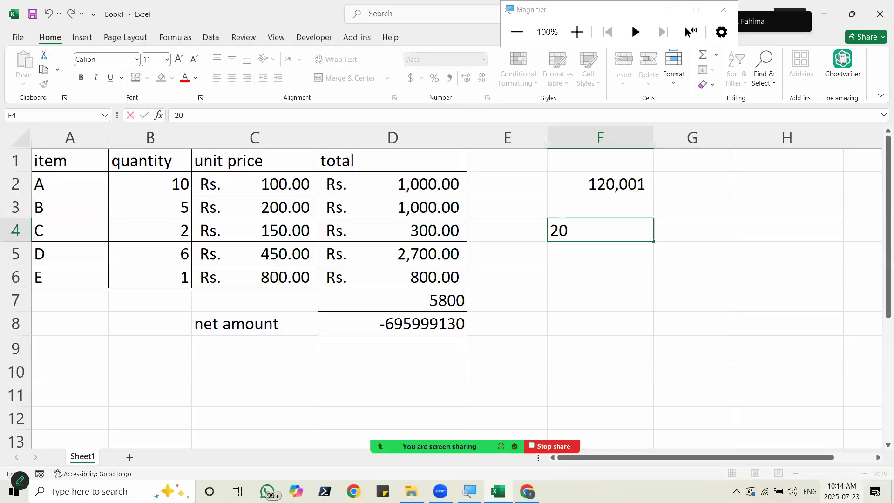
{"action": "type", "text": "25-"}
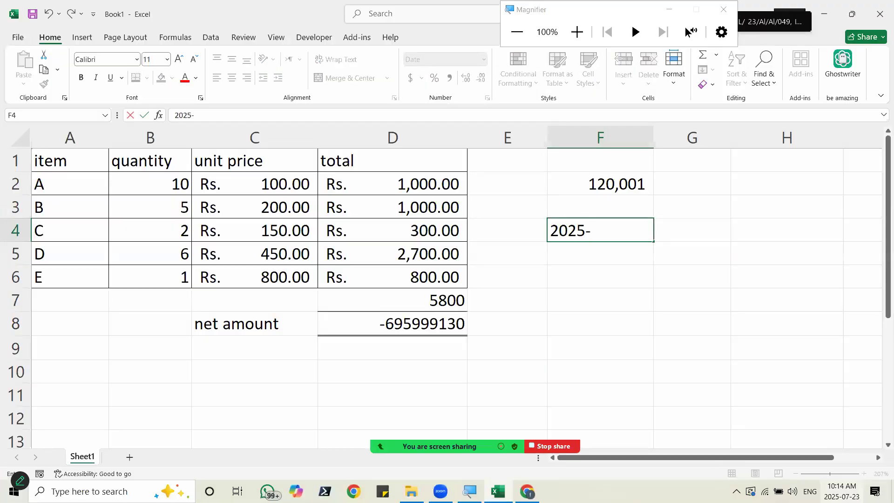
{"action": "type", "text": "07.2"}
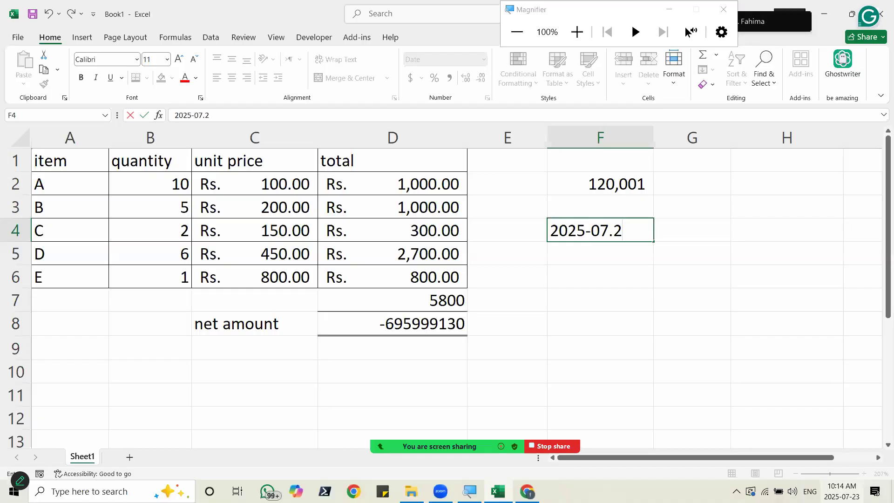
{"action": "key", "text": "BackSpace"}
{"action": "key", "text": "BackSpace"}
{"action": "type", "text": "-03"}
{"action": "key", "text": "Return"}
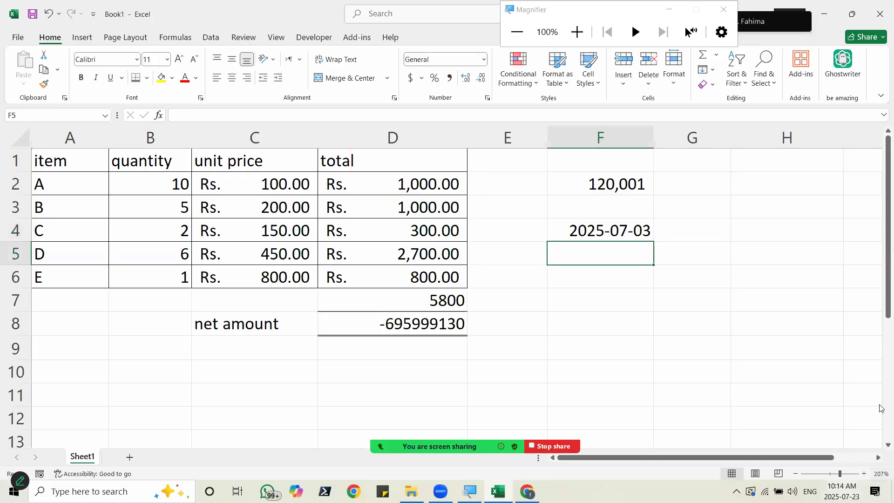
{"action": "left_click", "coordinate": [599, 236]}
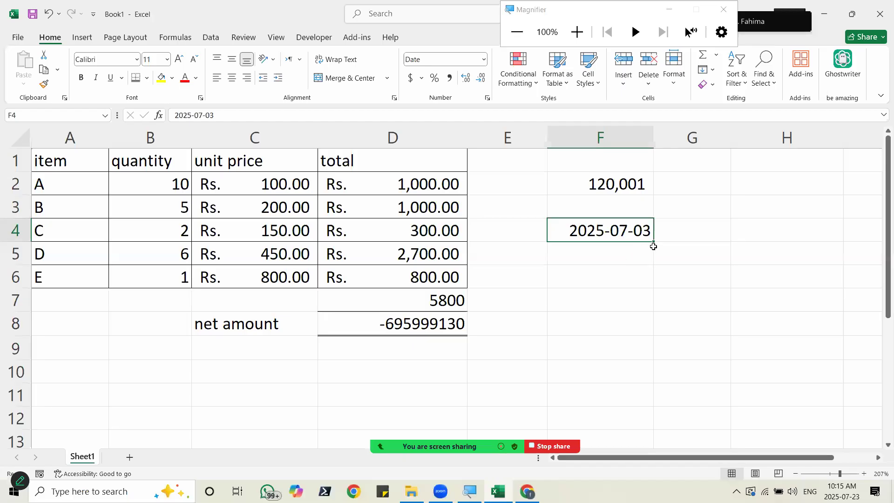
{"action": "left_click_drag", "start_coordinate": [654, 240], "coordinate": [654, 262]}
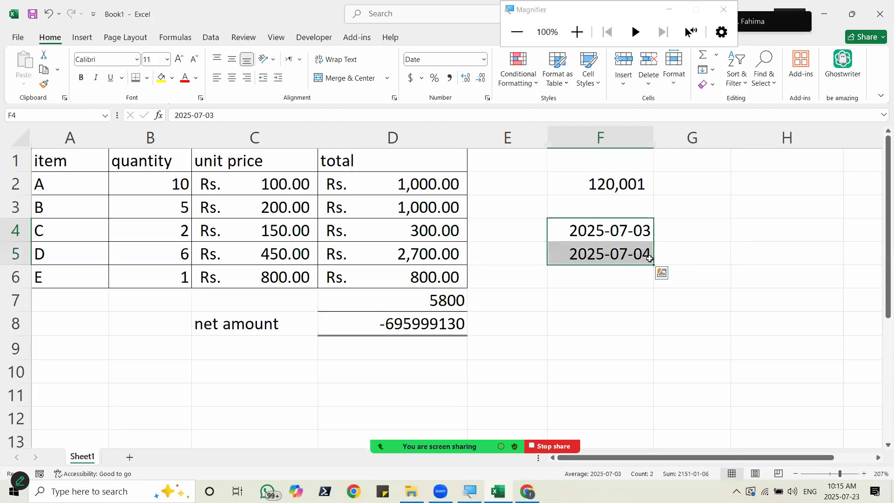
Enter the day-difference formula =F5-F4 in G4.
{"action": "left_click", "coordinate": [608, 249]}
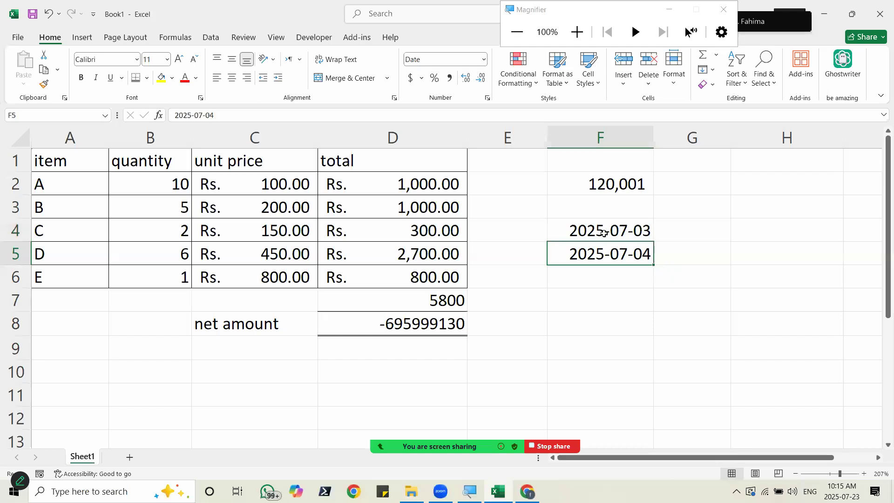
{"action": "left_click", "coordinate": [604, 231]}
{"action": "left_click", "coordinate": [676, 233]}
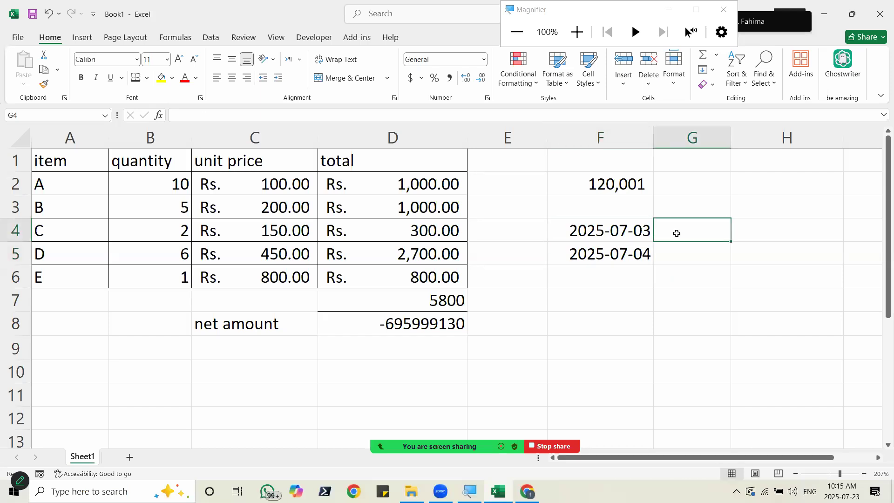
{"action": "type", "text": "="}
{"action": "left_click", "coordinate": [635, 251]}
{"action": "type", "text": "-"}
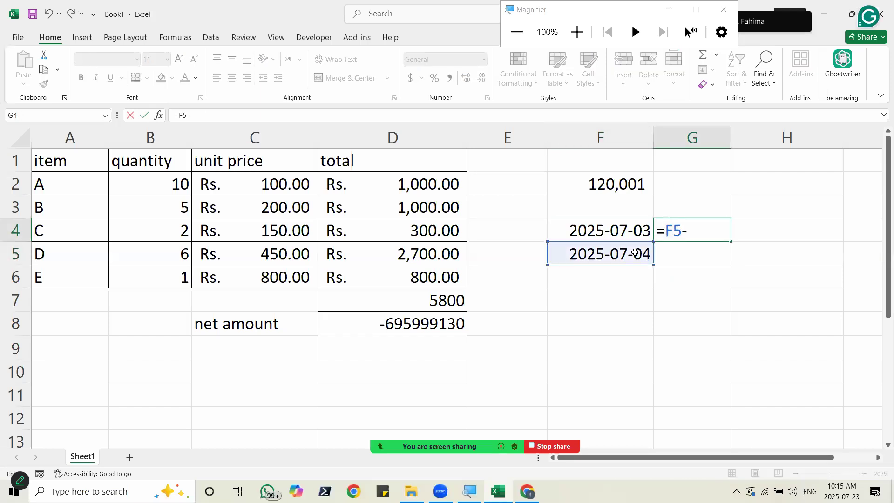
{"action": "left_click", "coordinate": [625, 224]}
{"action": "key", "text": "Return"}
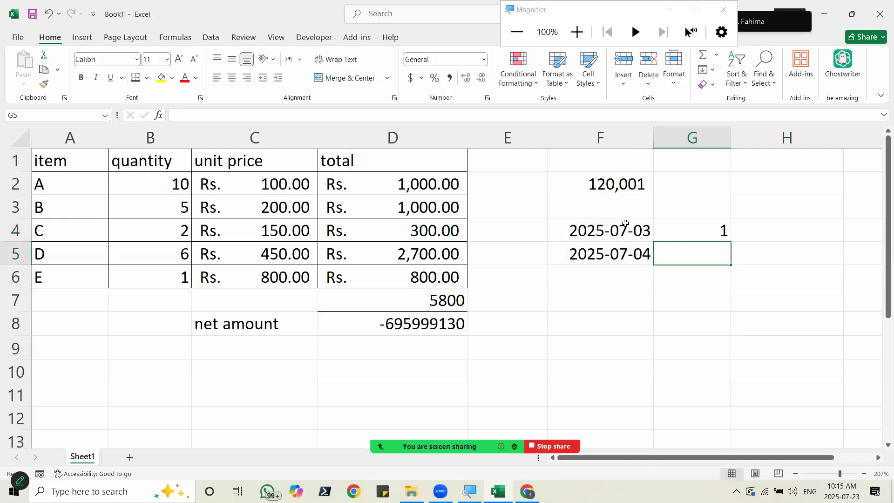
Change the date in F5 to 2025-07-14, making G4 show 11.
{"action": "left_click", "coordinate": [688, 226]}
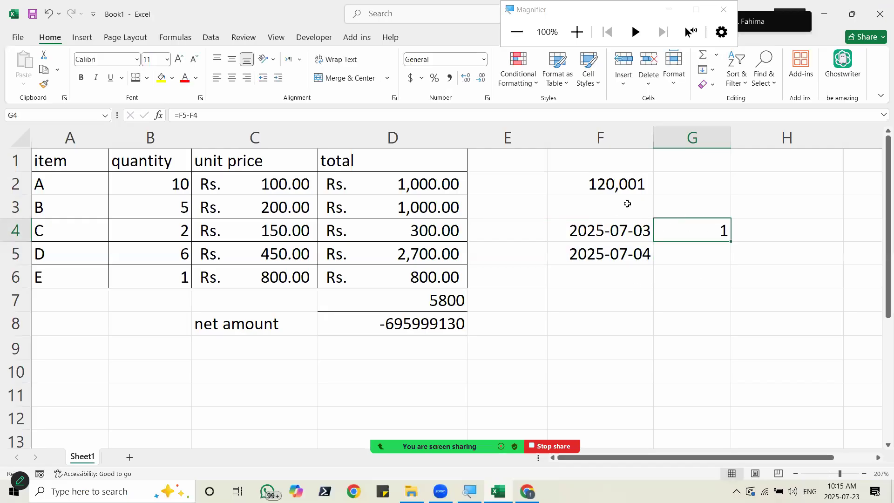
{"action": "left_click", "coordinate": [621, 233]}
{"action": "left_click_drag", "start_coordinate": [621, 233], "coordinate": [621, 251]}
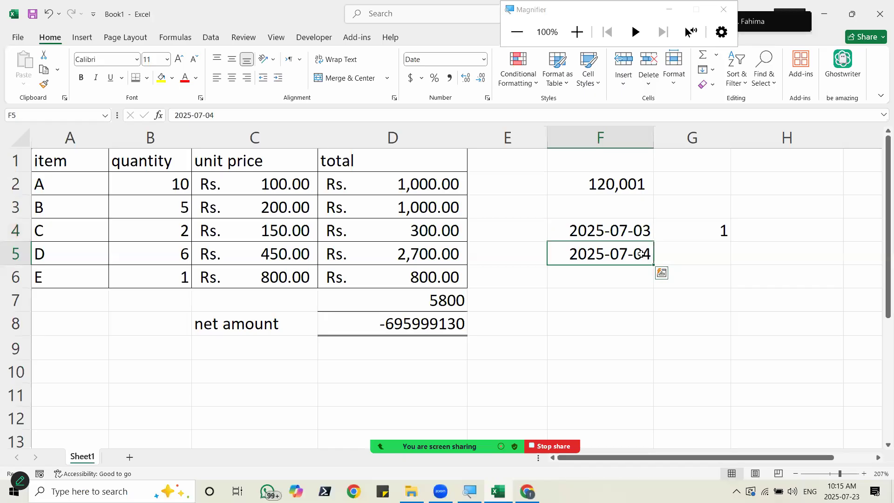
{"action": "double_click", "coordinate": [643, 254]}
{"action": "key", "text": "BackSpace"}
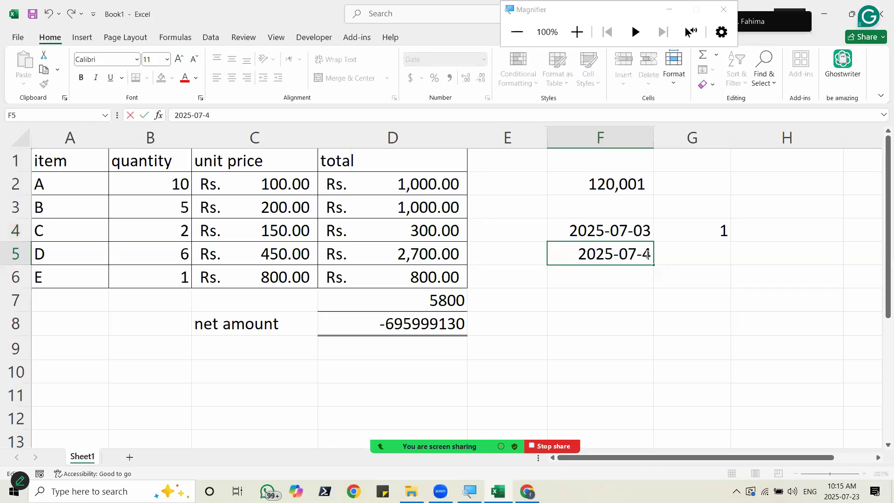
{"action": "type", "text": "1"}
{"action": "left_click", "coordinate": [710, 231]}
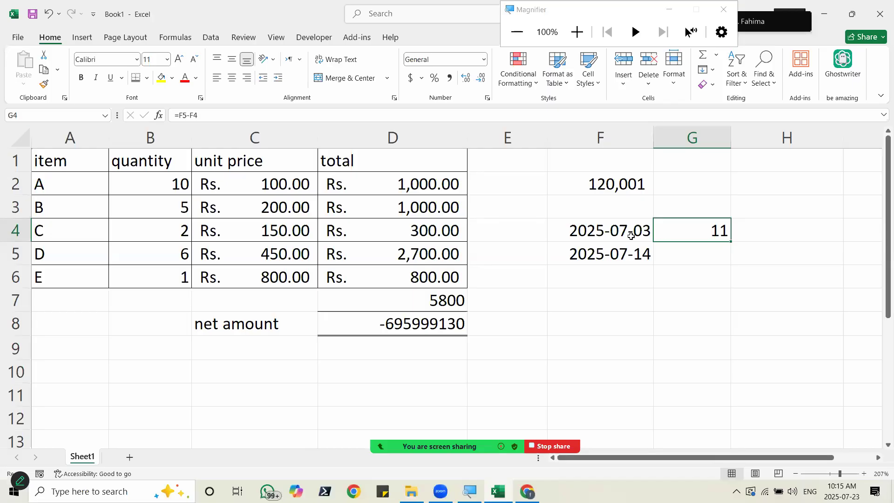
{"action": "left_click_drag", "start_coordinate": [624, 232], "coordinate": [623, 254]}
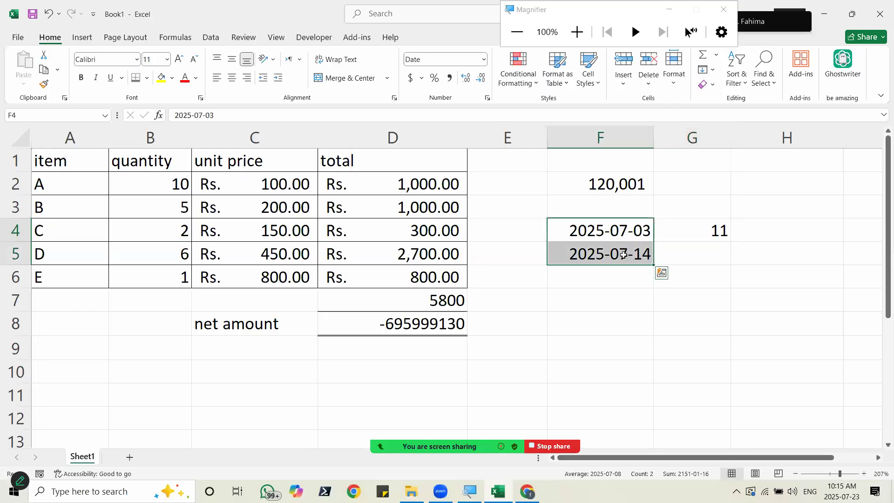
{"action": "left_click", "coordinate": [706, 236]}
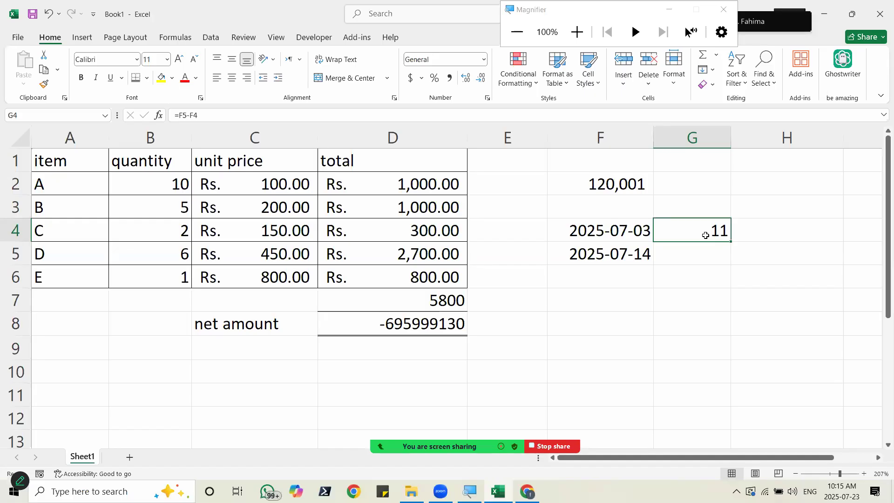
Delete the difference formula in G4 and select the scratch values F2:F5.
{"action": "left_click", "coordinate": [627, 223]}
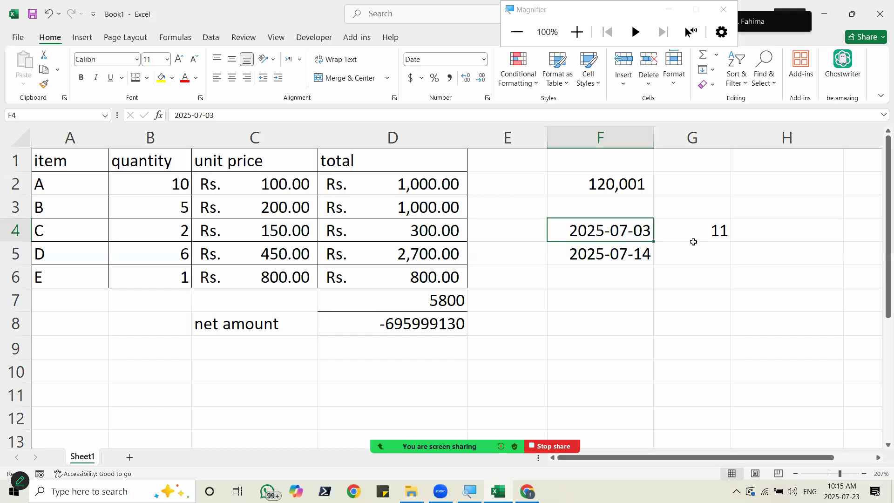
{"action": "left_click", "coordinate": [715, 230]}
{"action": "key", "text": "Delete"}
{"action": "left_click", "coordinate": [727, 303]}
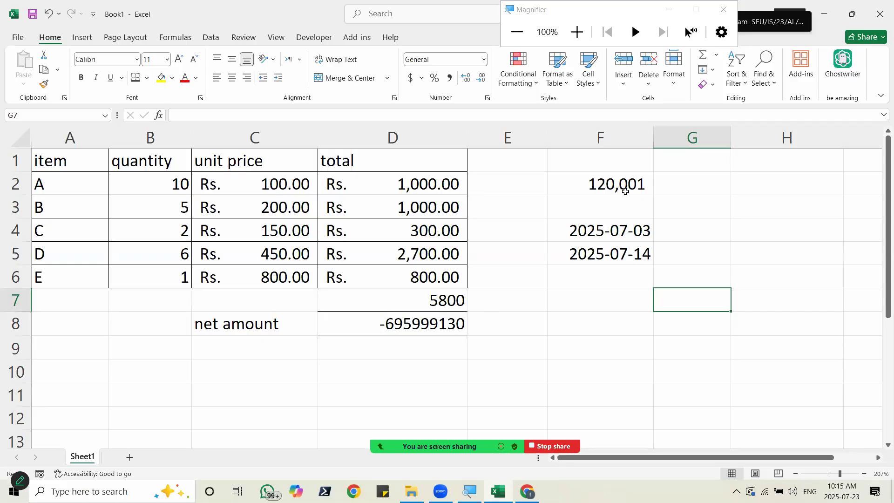
{"action": "left_click_drag", "start_coordinate": [626, 187], "coordinate": [630, 258]}
Clear the scratch values in F2:F5 and add a new Sheet2.
{"action": "key", "text": "Delete"}
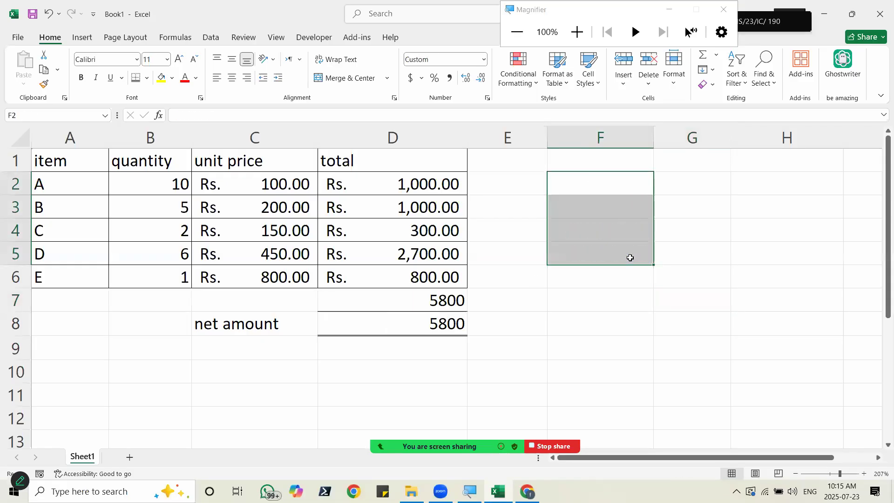
{"action": "left_click", "coordinate": [485, 396]}
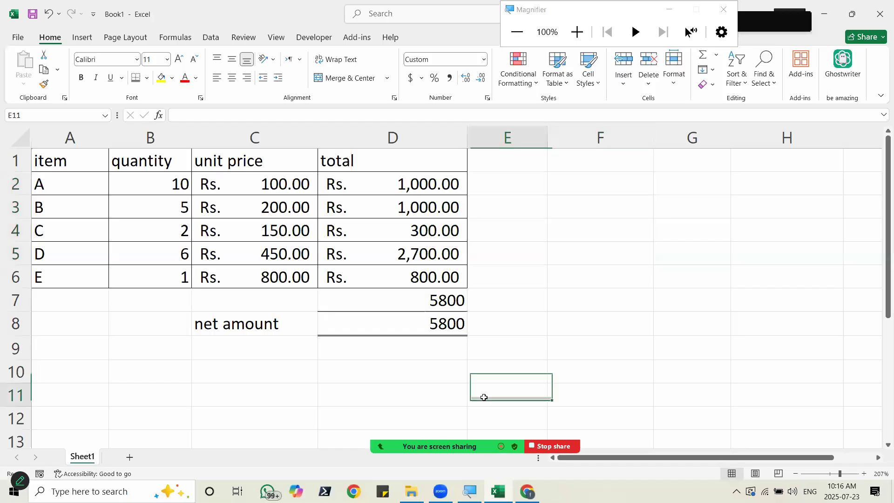
{"action": "left_click", "coordinate": [130, 458]}
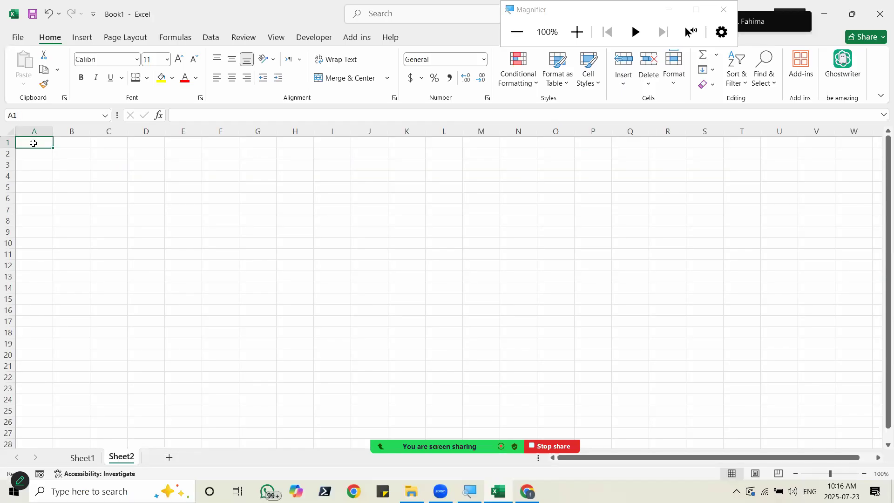
Type the heading Total in A1 and 10000 in A2.
{"action": "type", "text": "T"}
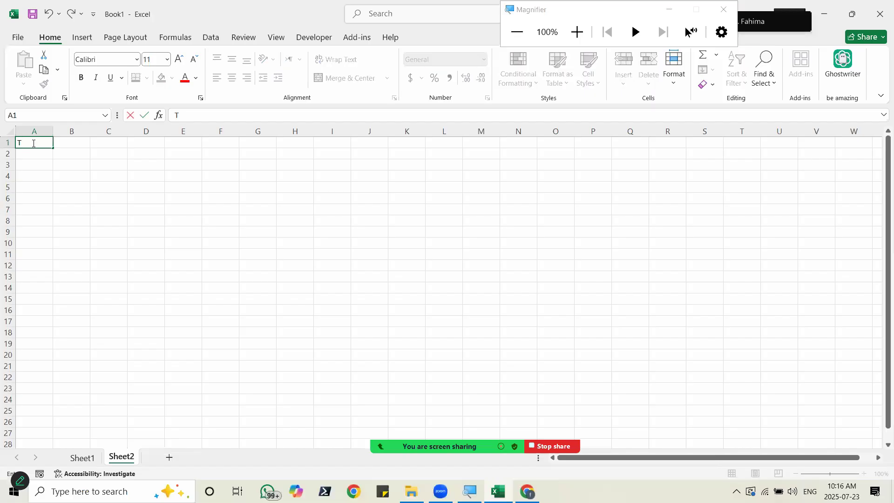
{"action": "type", "text": "tal"}
{"action": "key", "text": "BackSpace"}
{"action": "key", "text": "BackSpace"}
{"action": "key", "text": "BackSpace"}
{"action": "type", "text": "otal"}
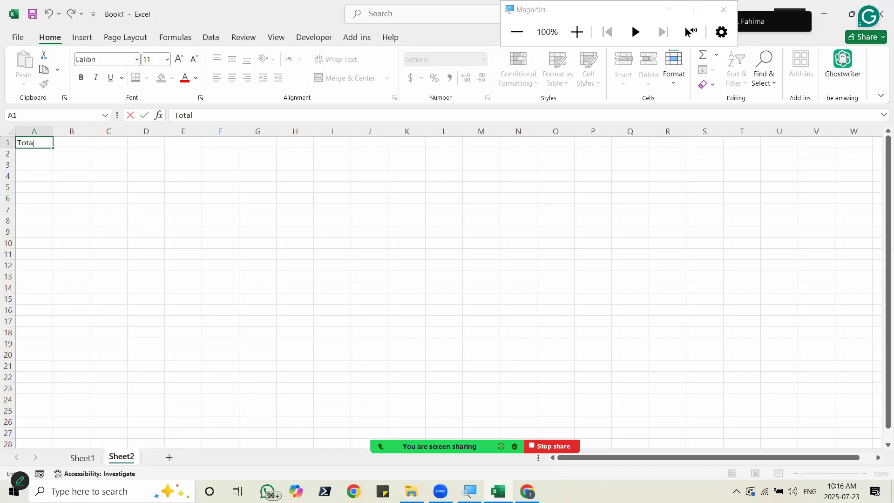
{"action": "left_click", "coordinate": [35, 154]}
{"action": "type", "text": "10"}
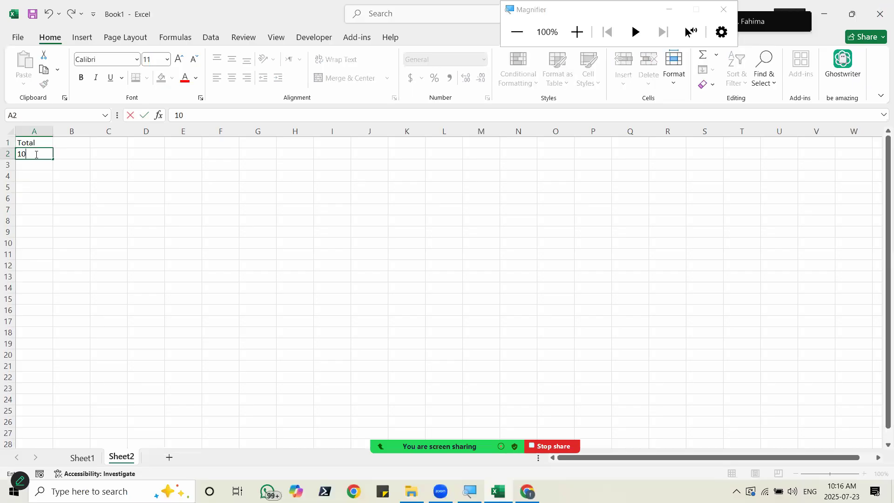
{"action": "scroll", "coordinate": [466, 355], "scroll_direction": "up", "scroll_amount": 1}
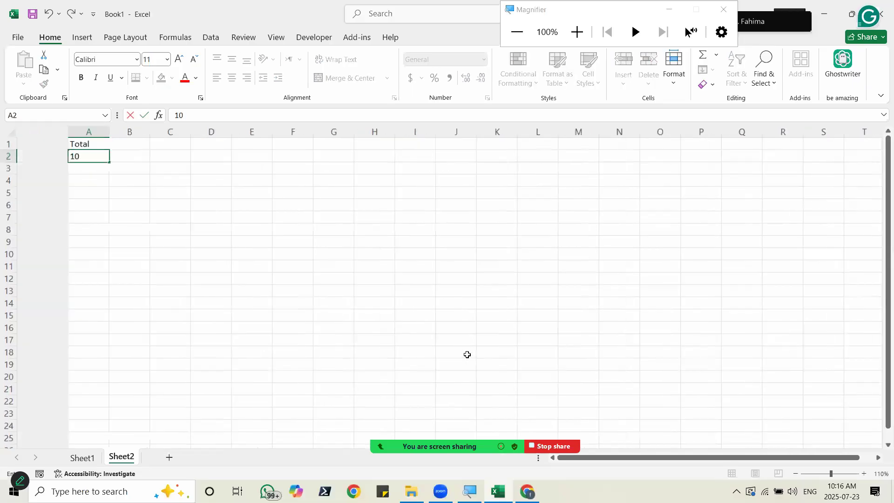
{"action": "type", "text": "000"}
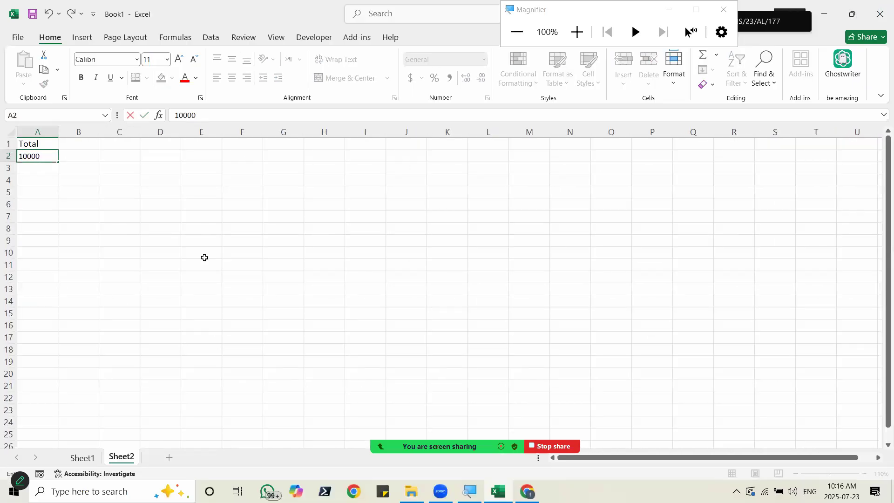
{"action": "left_click", "coordinate": [162, 231]}
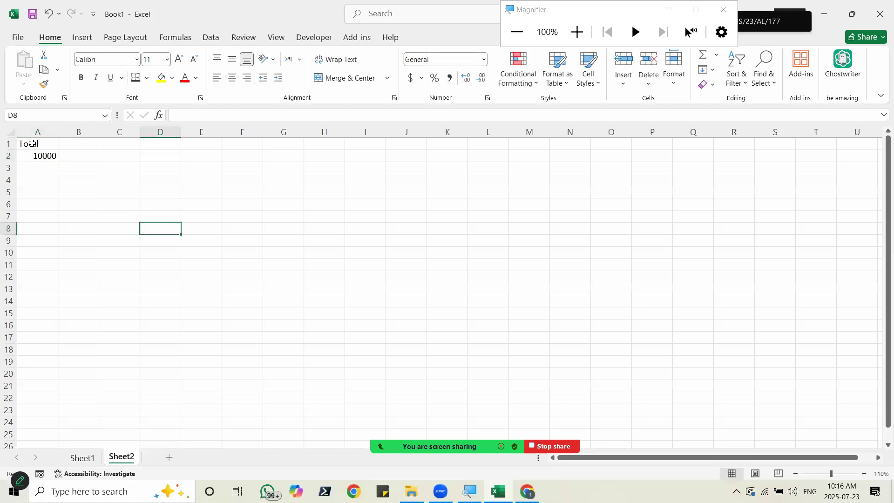
Give A2 Comma Style and Format Painter it down column A.
{"action": "left_click", "coordinate": [36, 157]}
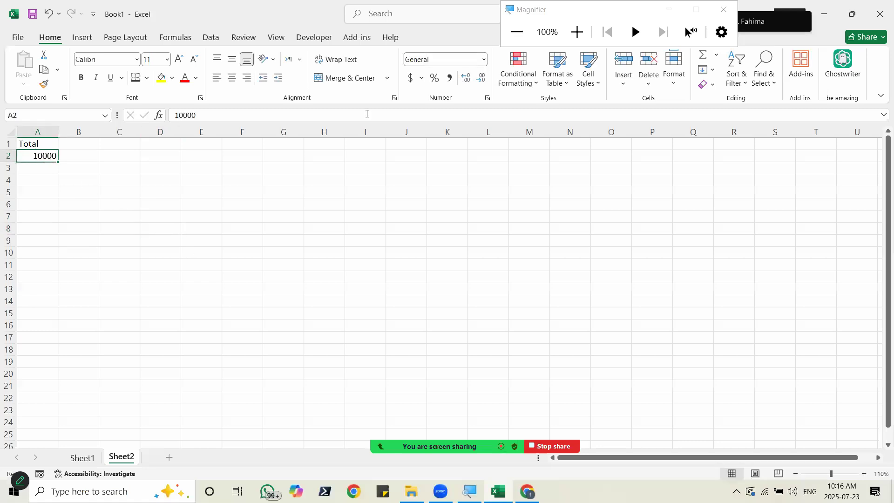
{"action": "left_click", "coordinate": [450, 77]}
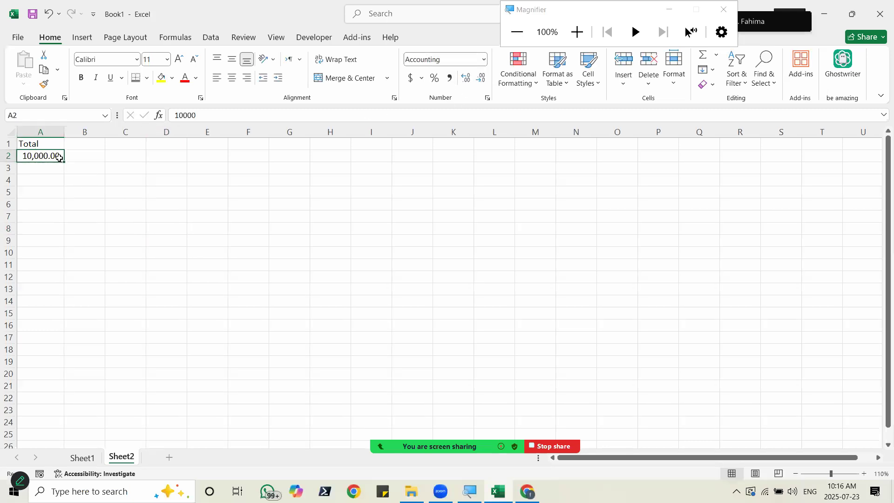
{"action": "left_click", "coordinate": [44, 84]}
{"action": "left_click_drag", "start_coordinate": [41, 168], "coordinate": [52, 301]}
{"action": "left_click", "coordinate": [42, 164]}
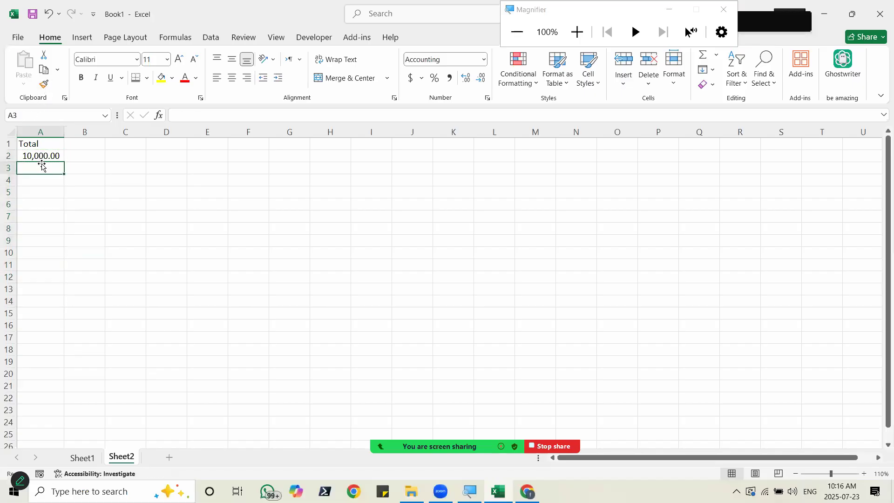
Enter the totals 300,000, 500,000, 8,542,222, 656,232,465, 258,446, 233,287 and 18,633,540 down column A.
{"action": "type", "text": "300,000"}
{"action": "key", "text": "Return"}
{"action": "type", "text": "500,000"}
{"action": "key", "text": "Return"}
{"action": "type", "text": "8,542,222"}
{"action": "key", "text": "Return"}
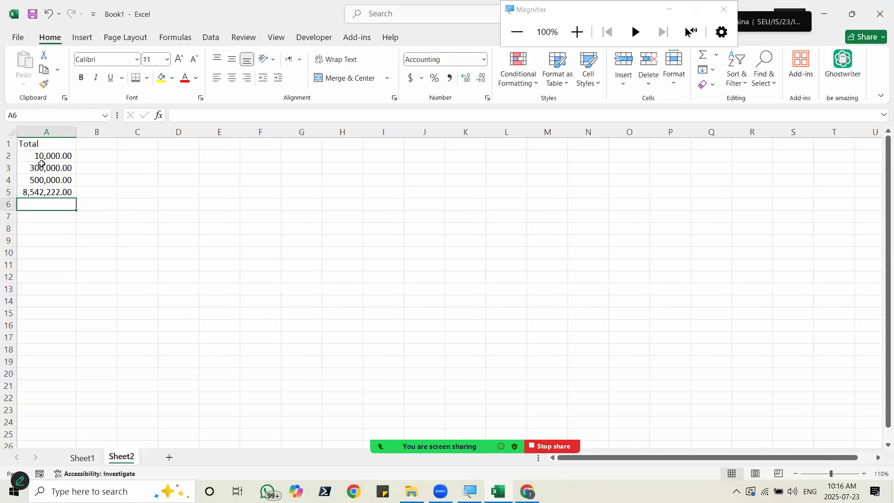
{"action": "type", "text": "656232465"}
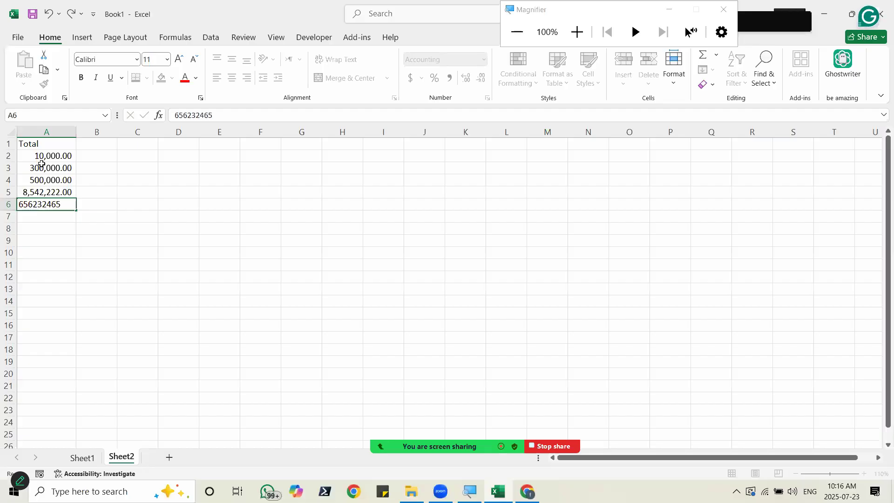
{"action": "key", "text": "Return"}
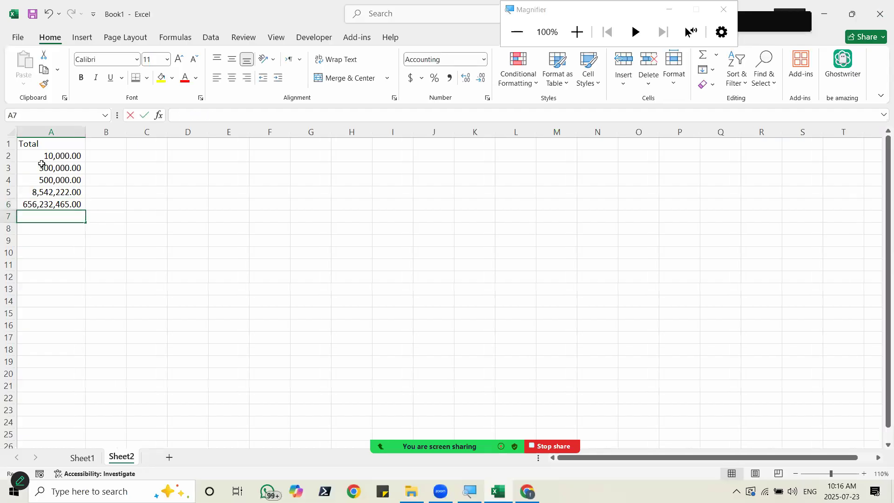
{"action": "type", "text": "258,"}
{"action": "type", "text": "446"}
{"action": "key", "text": "Return"}
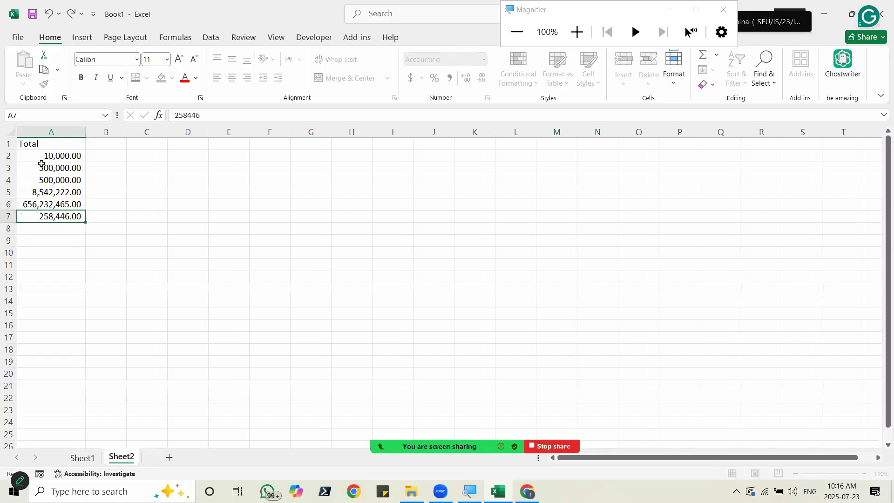
{"action": "type", "text": "233287"}
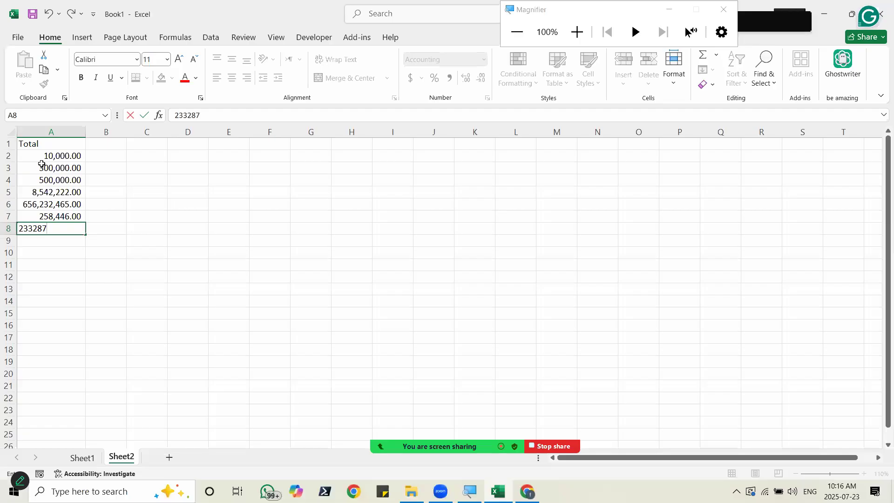
{"action": "key", "text": "Return"}
{"action": "type", "text": "1"}
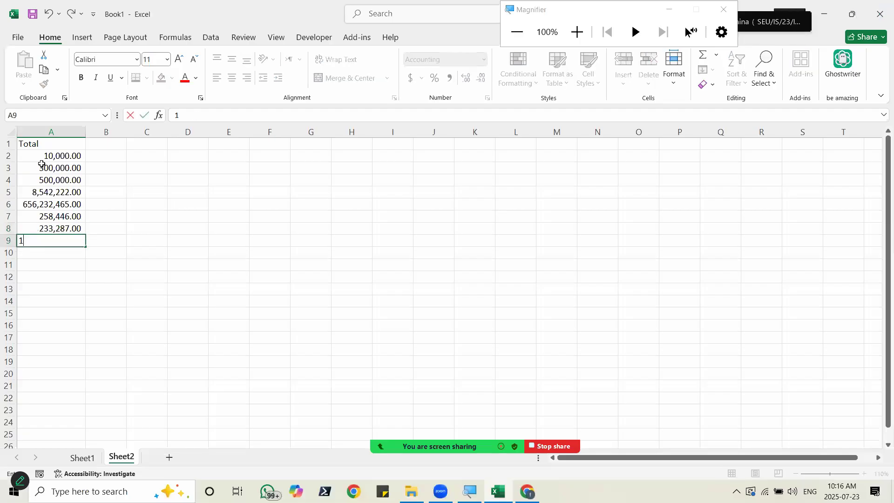
{"action": "type", "text": "8,633,"}
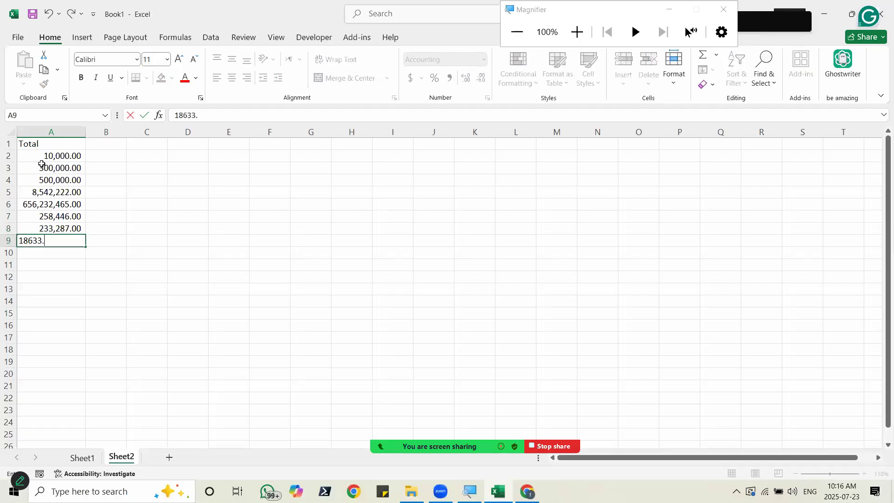
{"action": "type", "text": "540"}
{"action": "key", "text": "Return"}
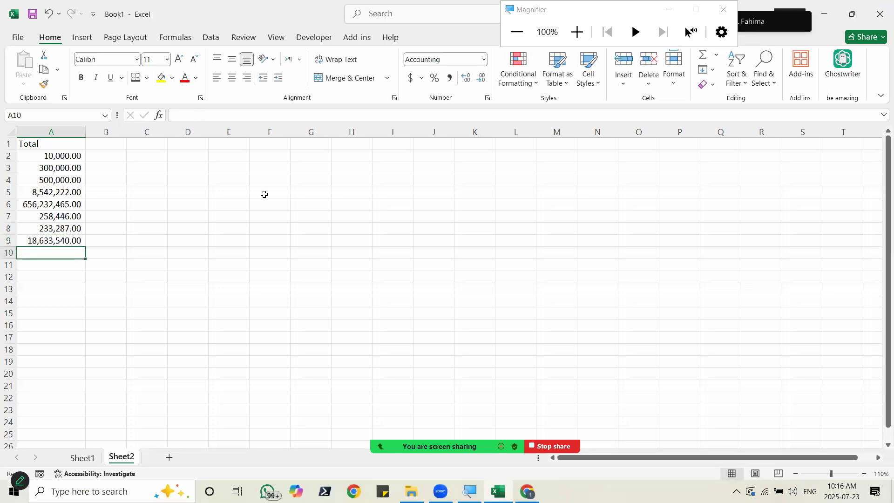
Centre the Total heading in A1.
{"action": "scroll", "coordinate": [264, 194], "scroll_direction": "up", "scroll_amount": 6, "text": "ctrl"}
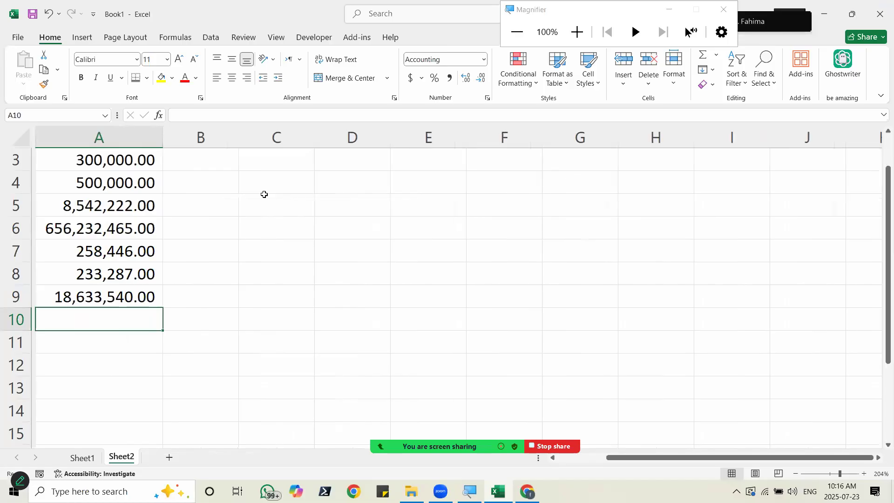
{"action": "scroll", "coordinate": [353, 288], "scroll_direction": "up", "scroll_amount": 2}
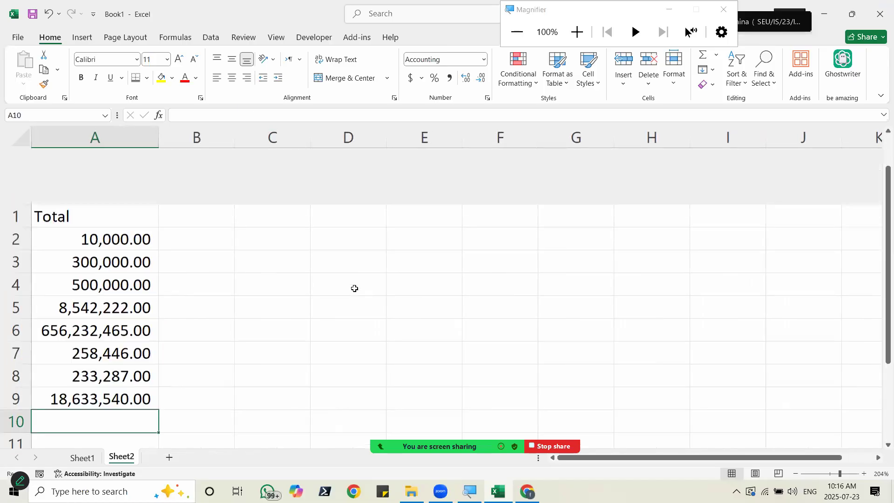
{"action": "left_click", "coordinate": [55, 159]}
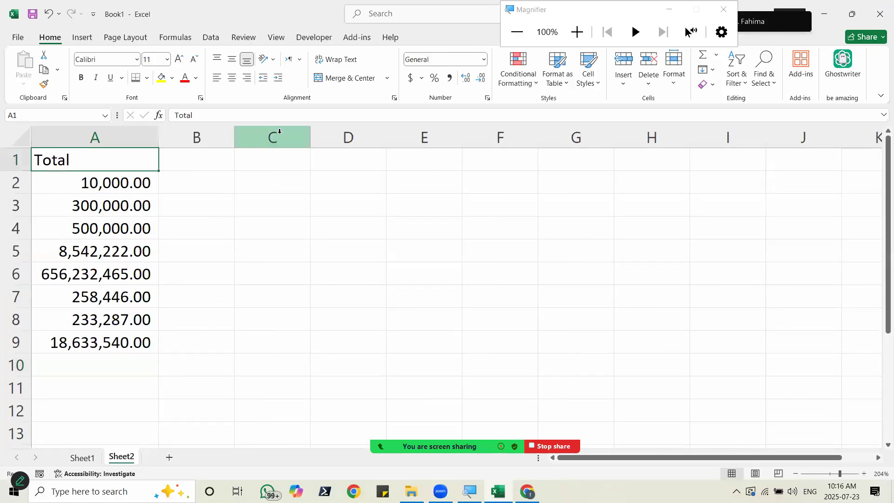
{"action": "left_click", "coordinate": [231, 78]}
Enter the heading 'tax' in B1.
{"action": "left_click", "coordinate": [184, 153]}
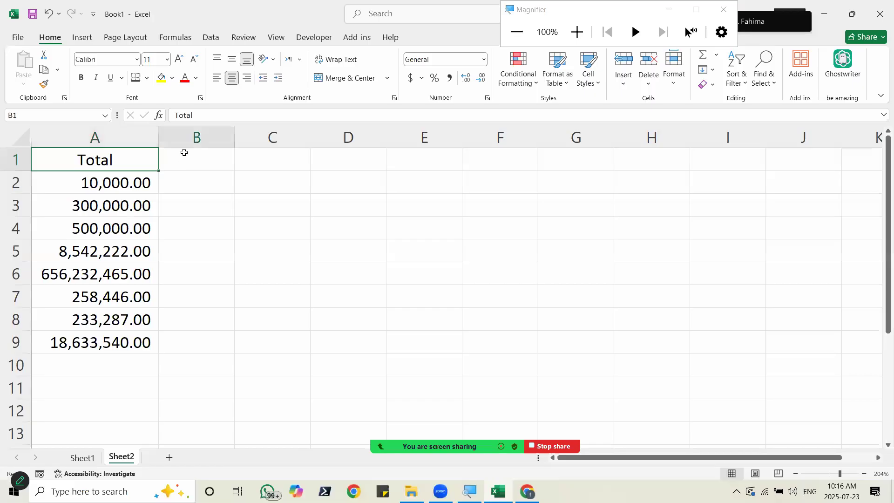
{"action": "type", "text": "Di"}
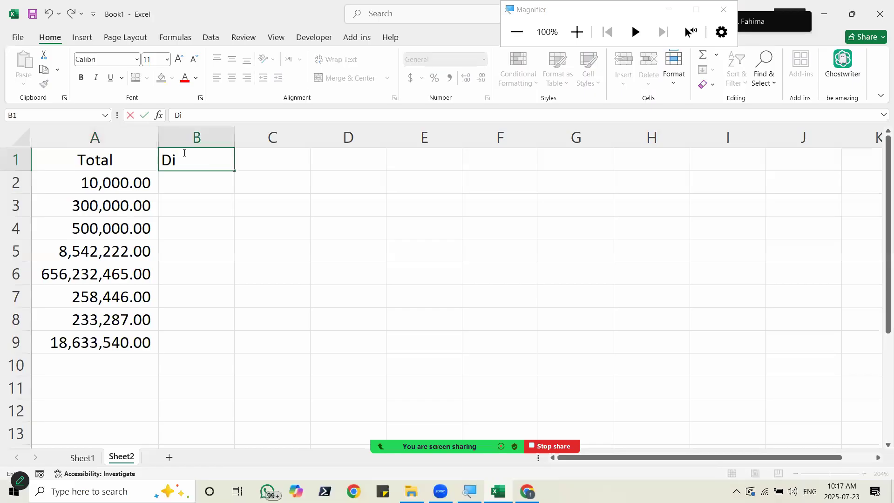
{"action": "type", "text": "scu"}
{"action": "key", "text": "BackSpace"}
{"action": "key", "text": "BackSpace"}
{"action": "key", "text": "BackSpace"}
{"action": "key", "text": "BackSpace"}
{"action": "key", "text": "BackSpace"}
{"action": "type", "text": "tax"}
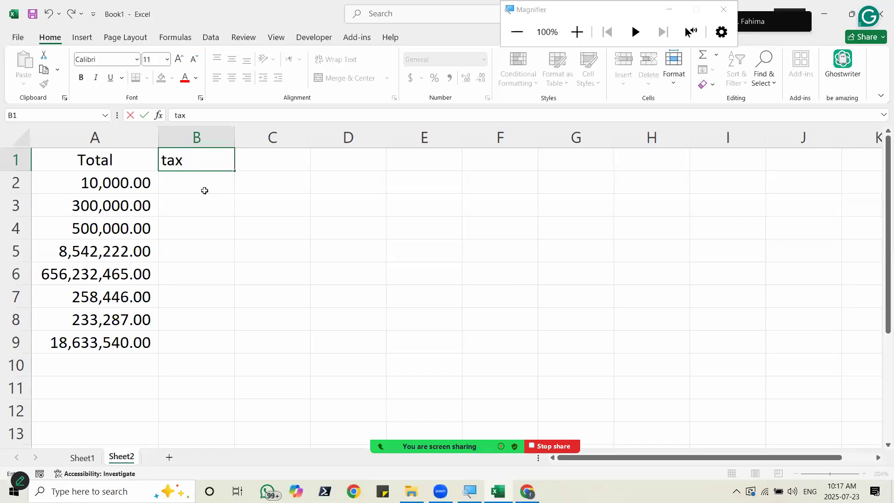
{"action": "key", "text": "Return"}
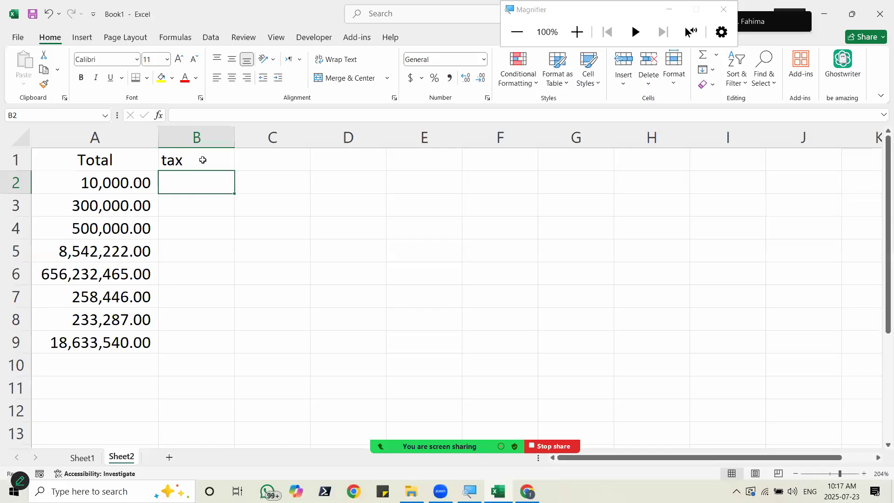
Enter 15% in cell E1, then select B2 for the first tax formula.
{"action": "left_click", "coordinate": [415, 156]}
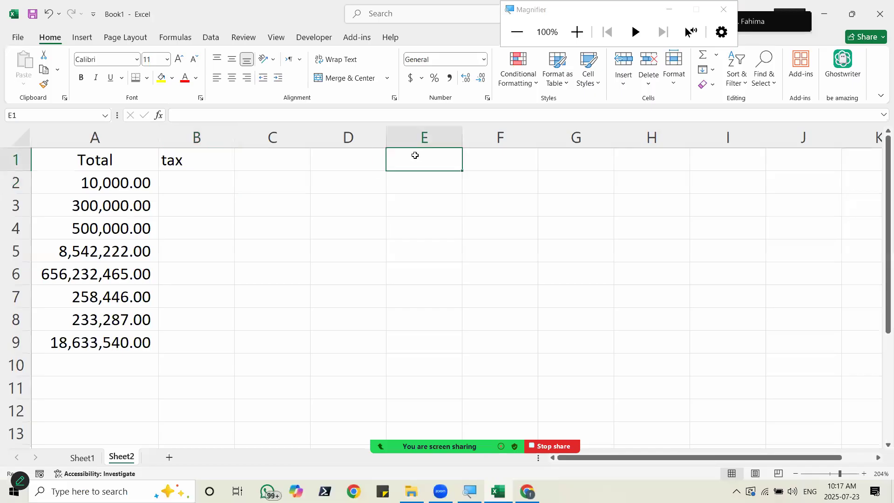
{"action": "type", "text": "15"}
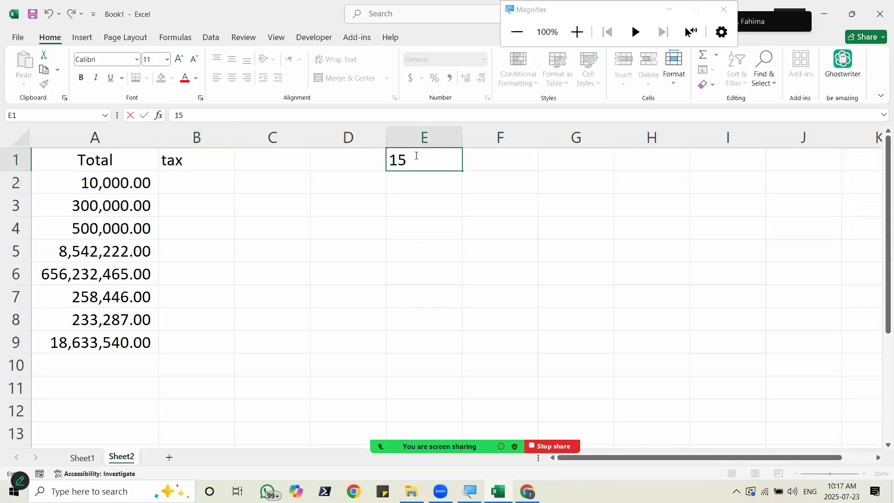
{"action": "type", "text": "%"}
{"action": "left_click", "coordinate": [437, 233]}
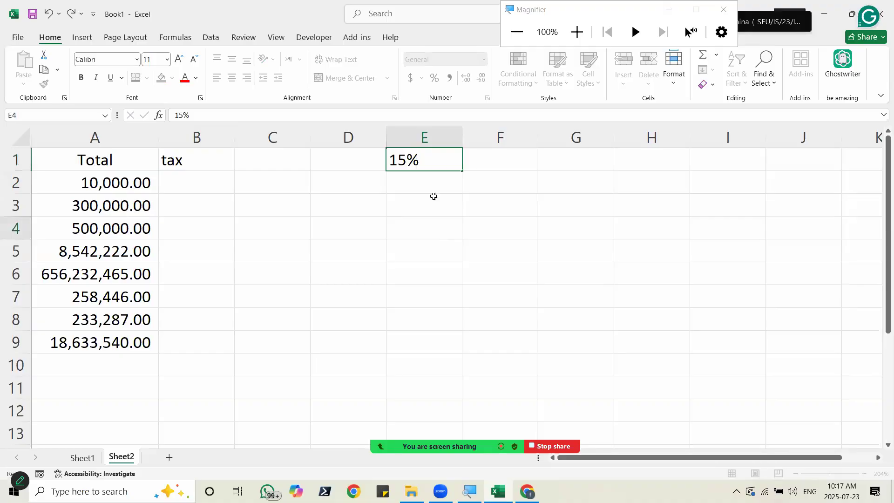
{"action": "left_click", "coordinate": [422, 154]}
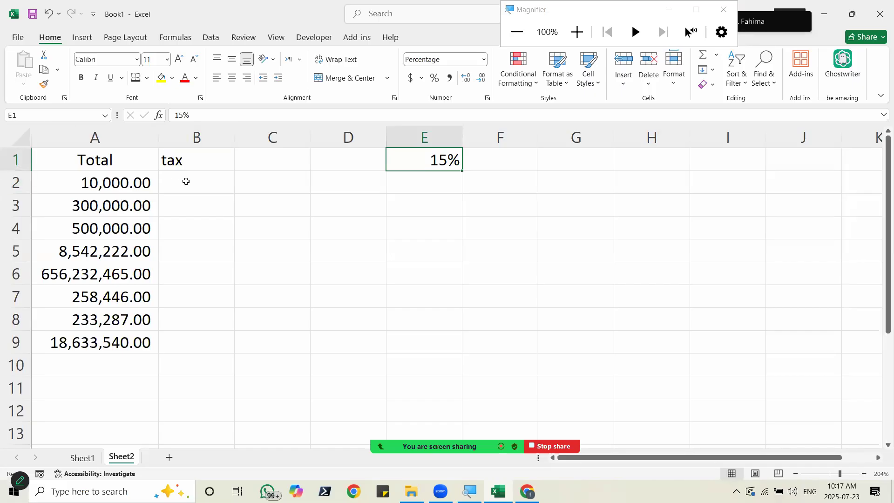
{"action": "left_click", "coordinate": [186, 181]}
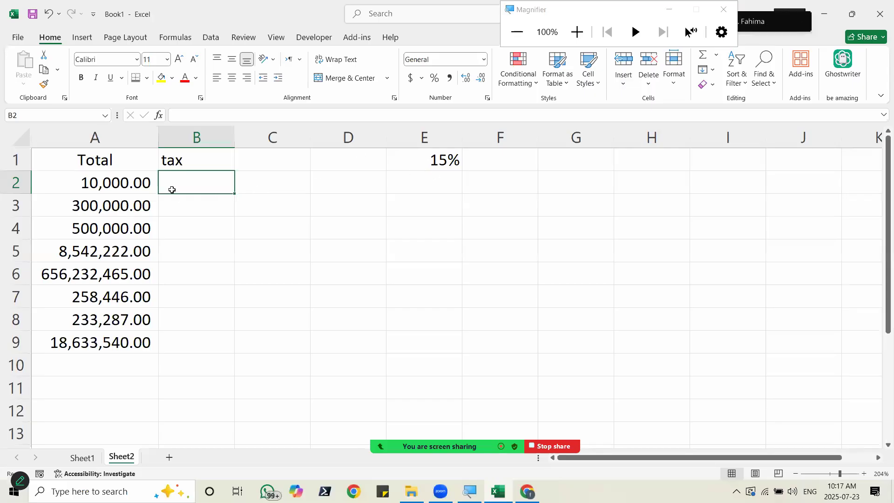
Enter the tax formula =A2*E1 in B2.
{"action": "type", "text": "="}
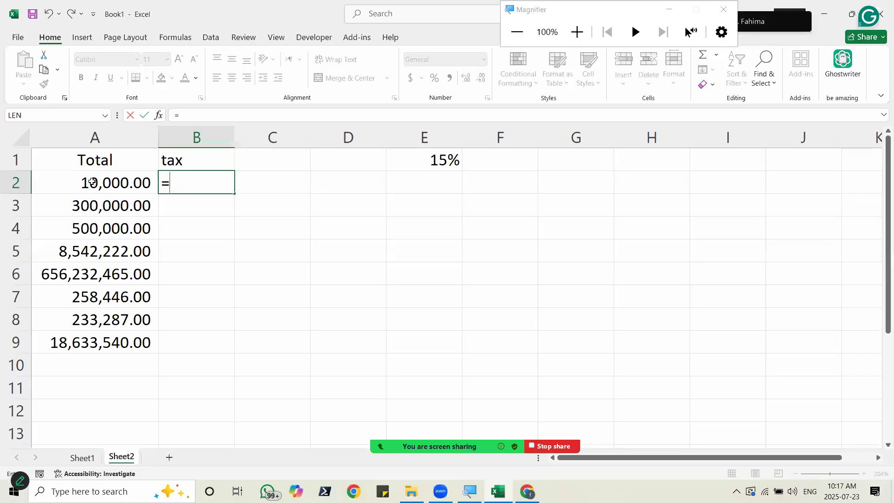
{"action": "left_click", "coordinate": [92, 181]}
{"action": "type", "text": "*"}
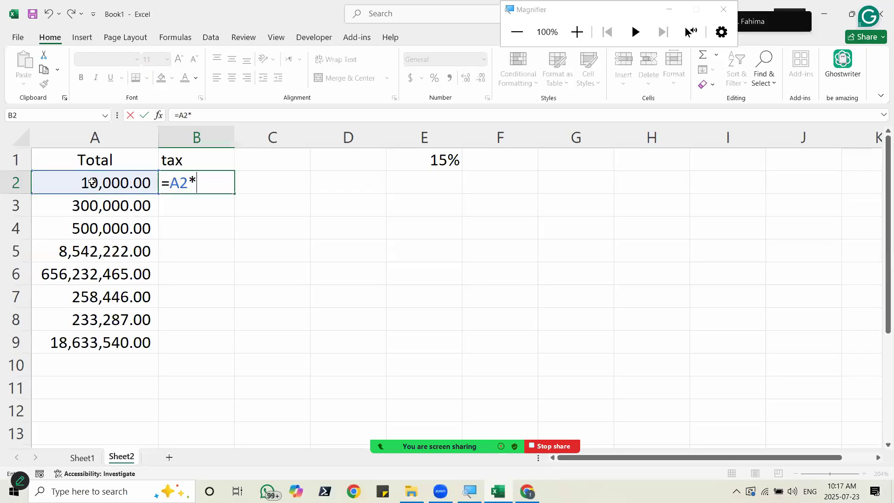
{"action": "left_click", "coordinate": [438, 157]}
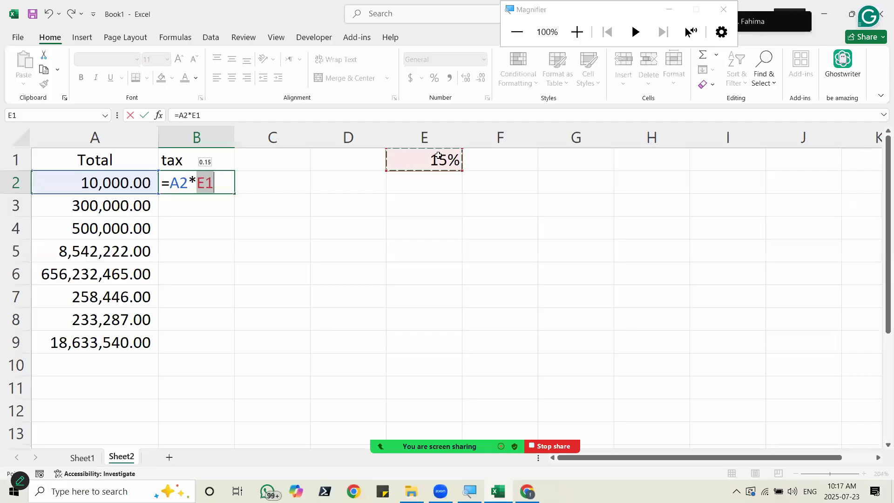
{"action": "key", "text": "Return"}
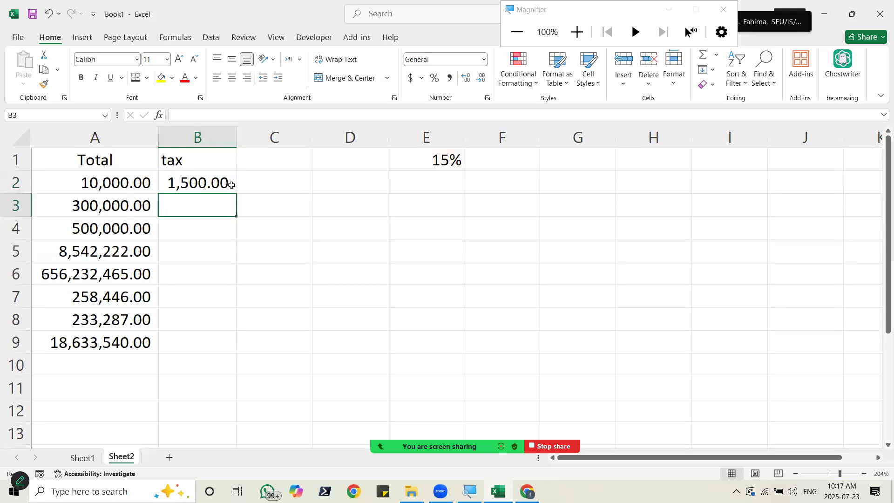
Fill B2's formula down to B9, check B3's copy, and begin adding $ to B2's E1 reference.
{"action": "left_click", "coordinate": [229, 183]}
{"action": "left_click_drag", "start_coordinate": [236, 193], "coordinate": [225, 353]}
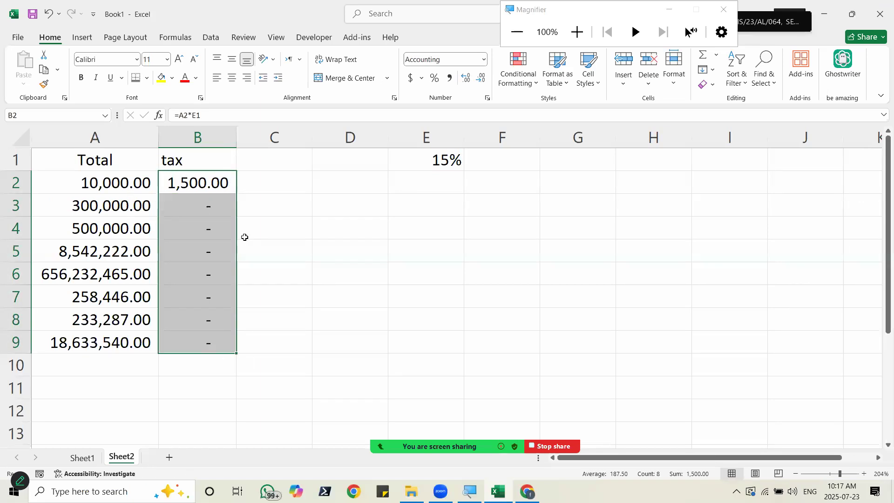
{"action": "double_click", "coordinate": [210, 208]}
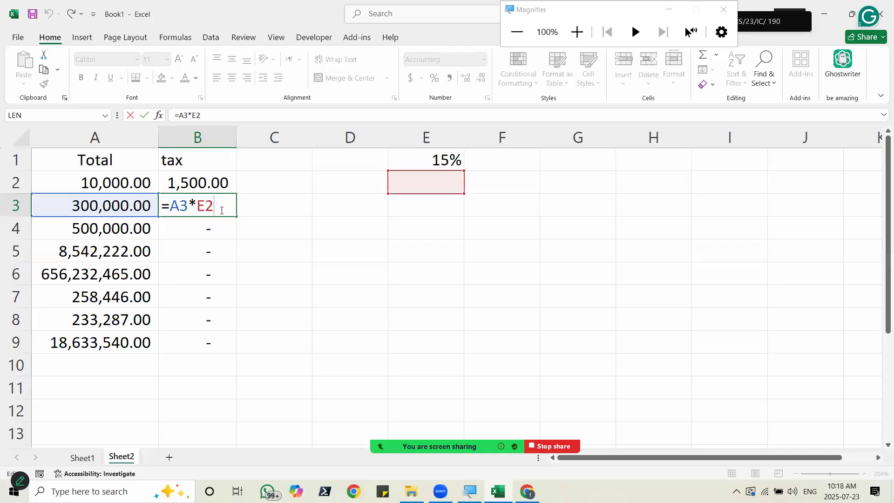
{"action": "key", "text": "Return"}
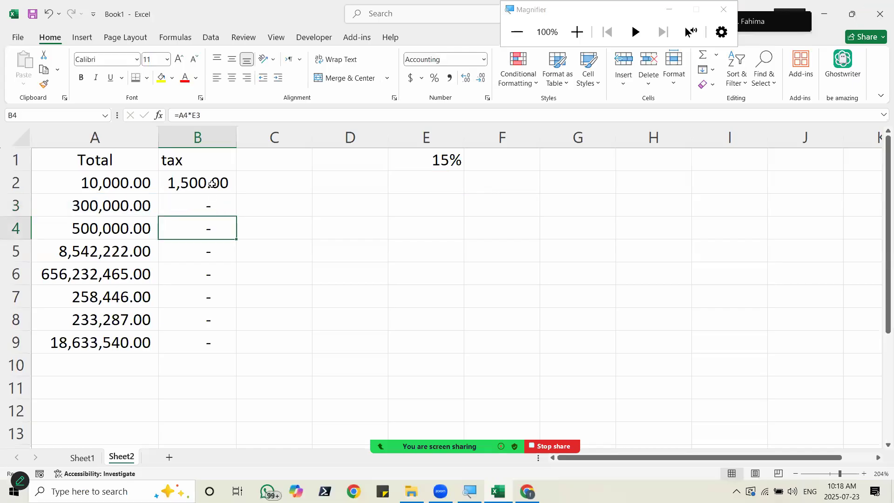
{"action": "double_click", "coordinate": [212, 184]}
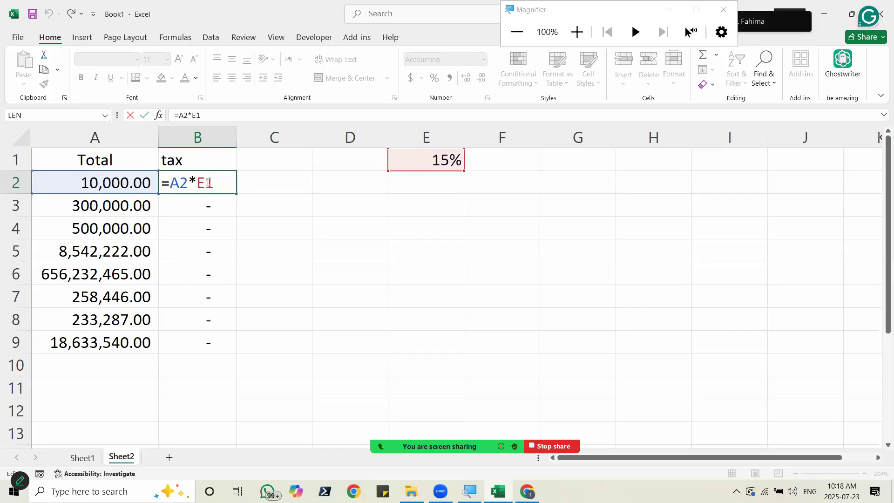
{"action": "type", "text": "$"}
Lock B2's rate reference as $E$1, fill it down to B9, and widen column B.
{"action": "type", "text": "$"}
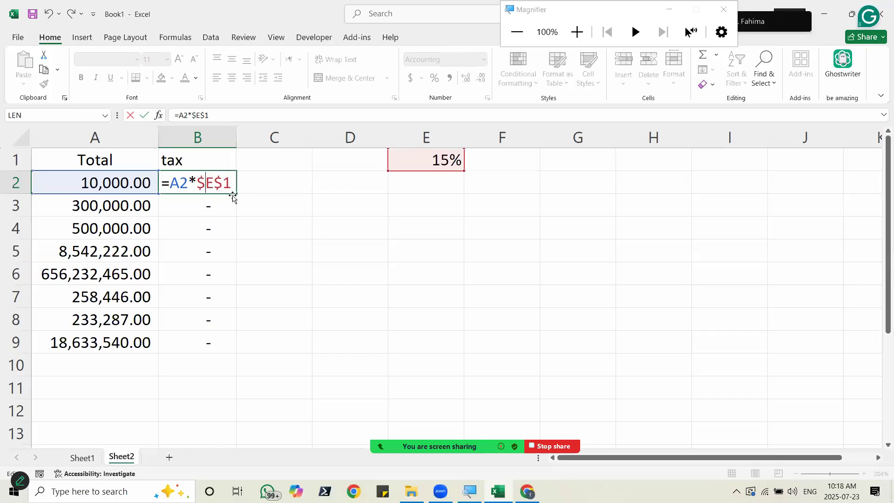
{"action": "left_click", "coordinate": [236, 194]}
{"action": "left_click_drag", "start_coordinate": [236, 194], "coordinate": [236, 353]}
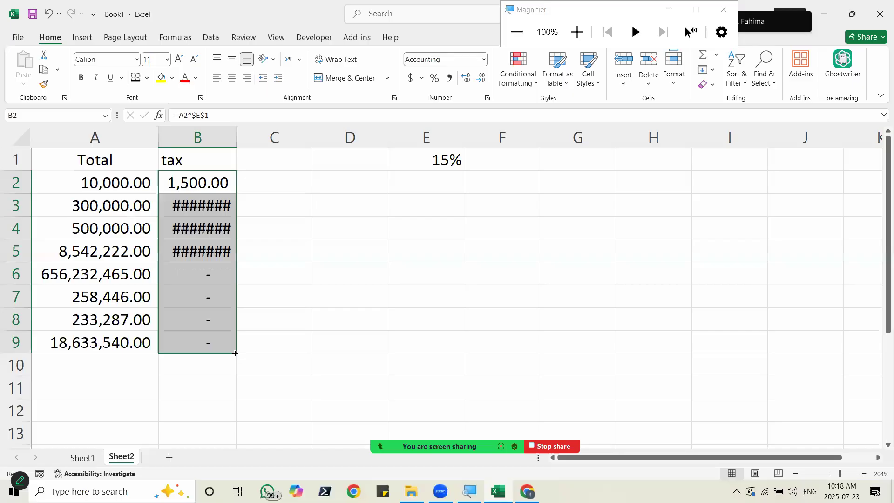
{"action": "double_click", "coordinate": [235, 134]}
Step through the dollar signs in B3's formula =A3*$E$1, commit it, and select A2:A8.
{"action": "double_click", "coordinate": [233, 205]}
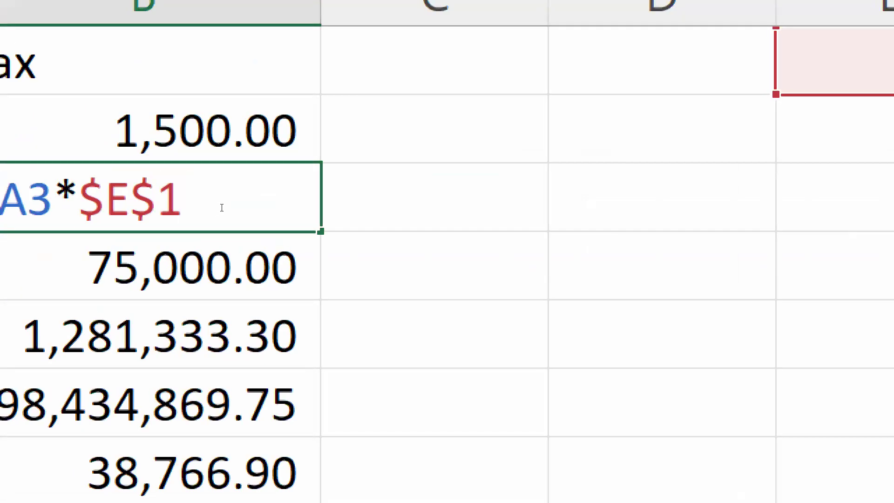
{"action": "key", "text": "Left"}
{"action": "key", "text": "shift+Left"}
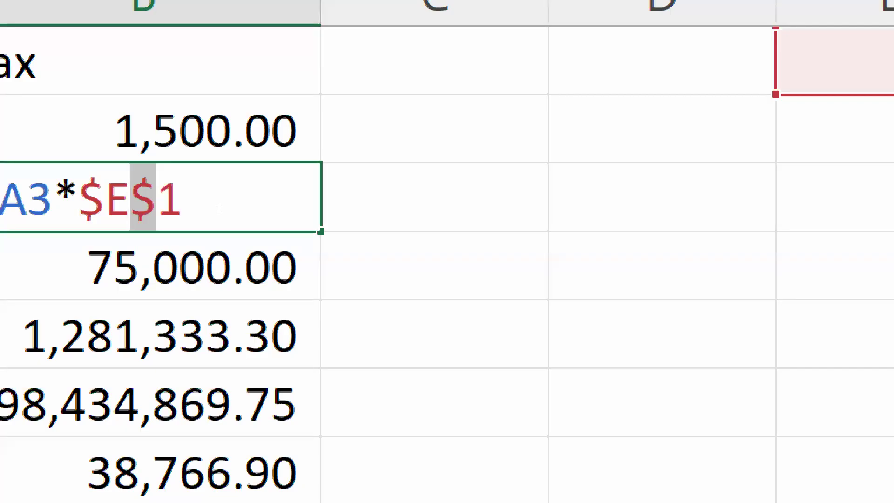
{"action": "key", "text": "Left"}
{"action": "key", "text": "Left"}
{"action": "key", "text": "shift+Left"}
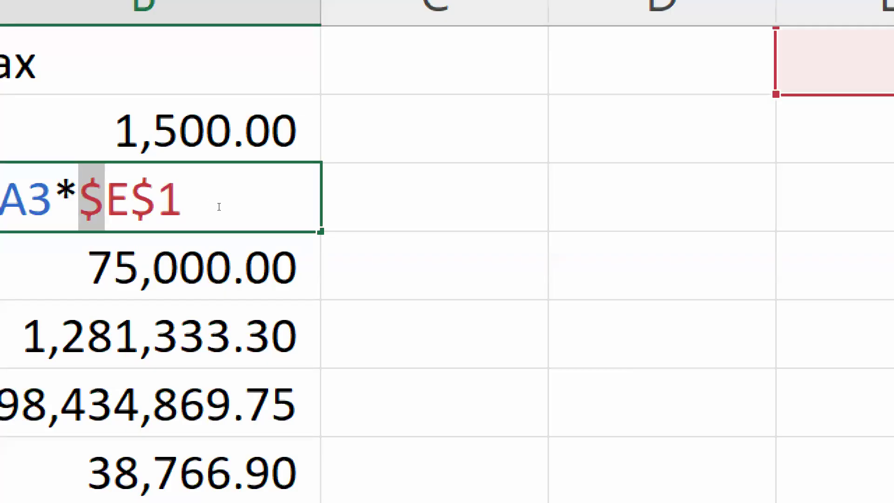
{"action": "key", "text": "Right"}
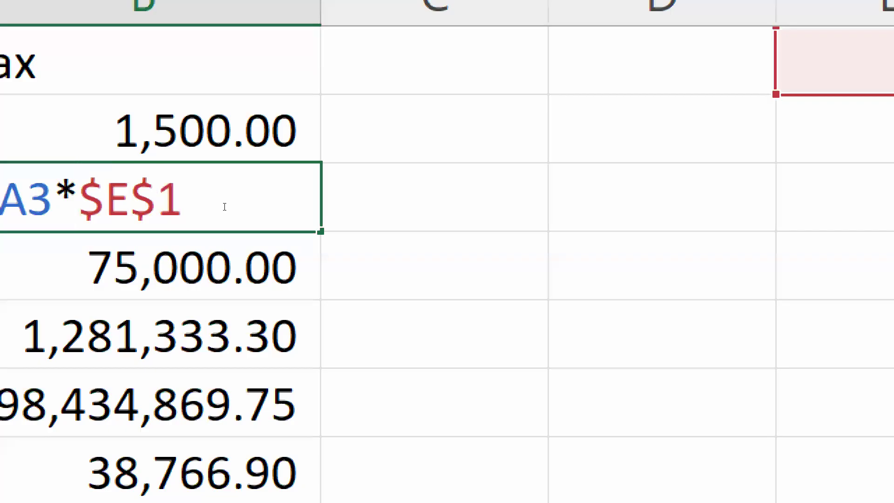
{"action": "key", "text": "Right"}
{"action": "key", "text": "Right"}
{"action": "key", "text": "shift+Left"}
{"action": "key", "text": "shift+Left"}
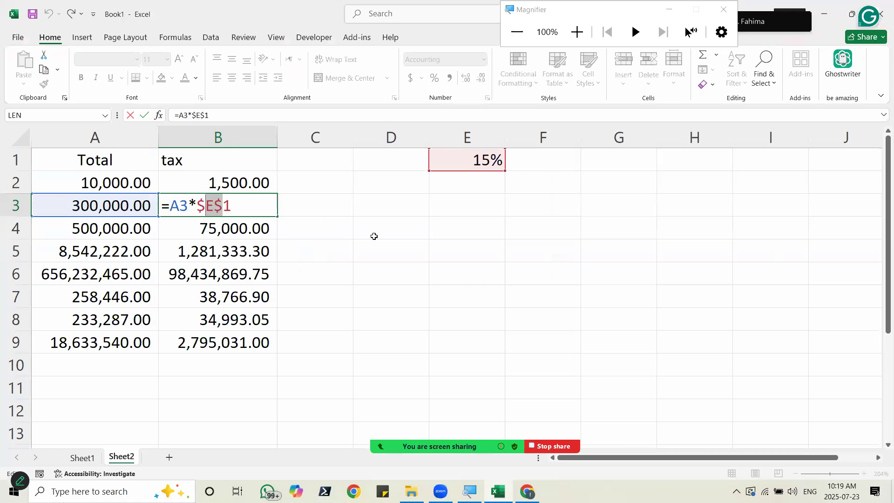
{"action": "key", "text": "End"}
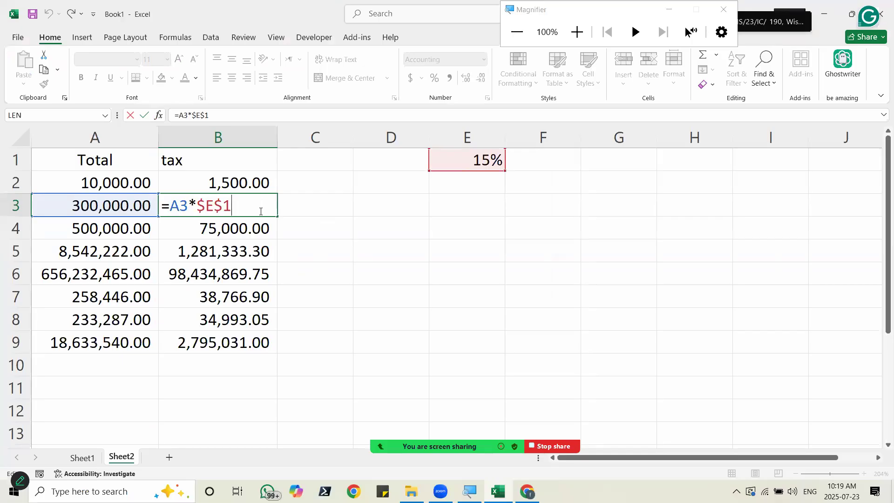
{"action": "key", "text": "Return"}
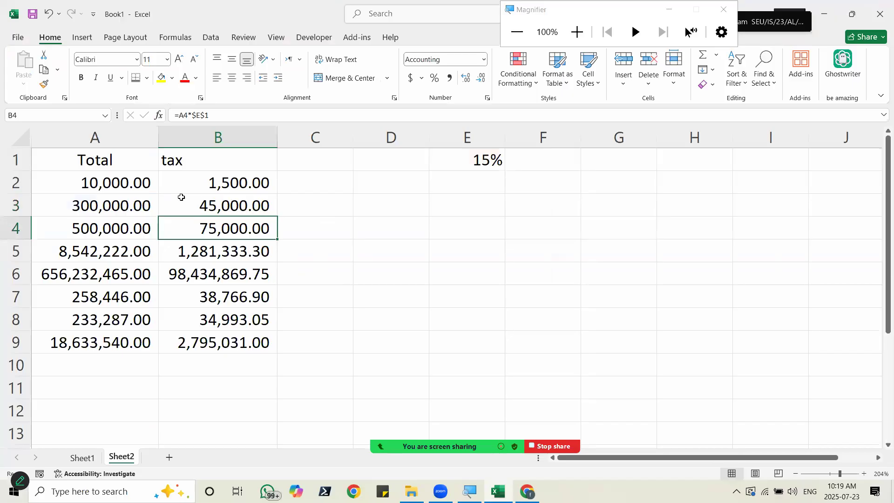
{"action": "left_click_drag", "start_coordinate": [130, 177], "coordinate": [125, 315]}
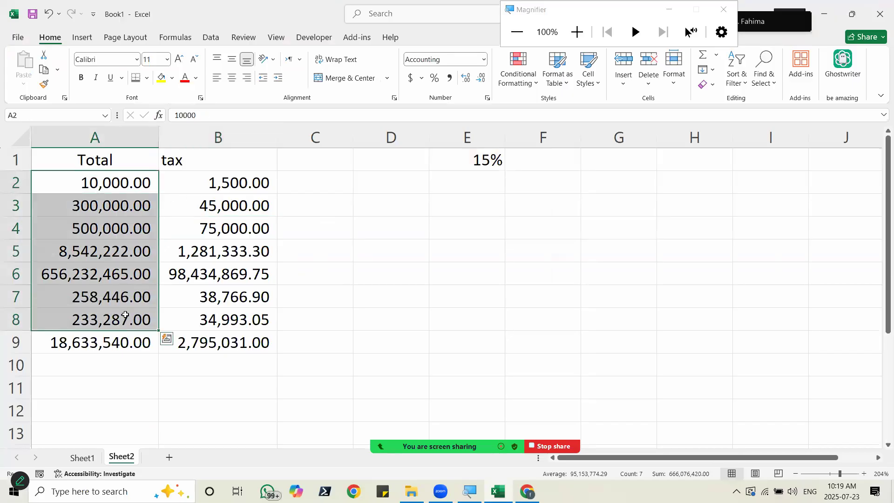
Enter =A2 in D3 to reference the first Total.
{"action": "left_click", "coordinate": [135, 178]}
{"action": "left_click", "coordinate": [401, 206]}
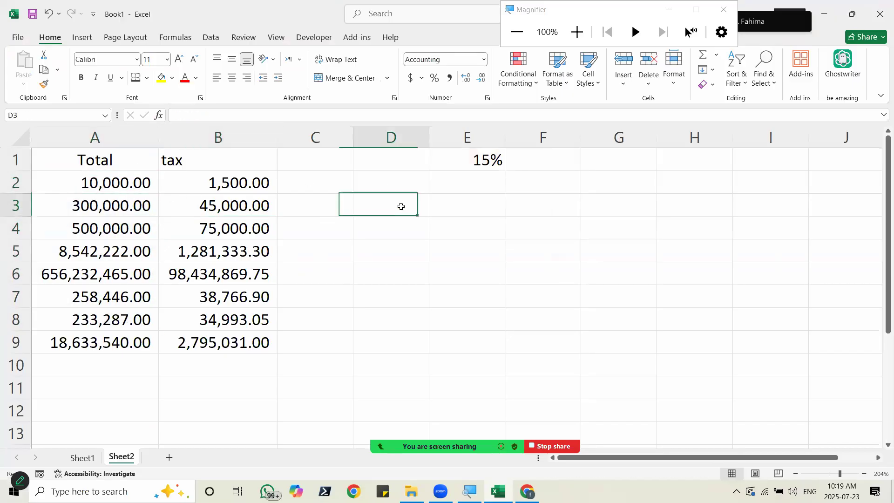
{"action": "left_click", "coordinate": [116, 186]}
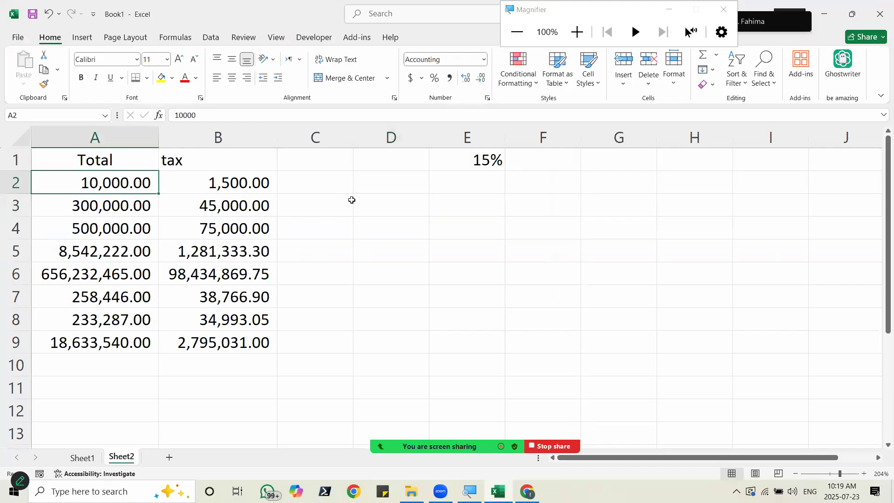
{"action": "left_click", "coordinate": [386, 210]}
{"action": "type", "text": "="}
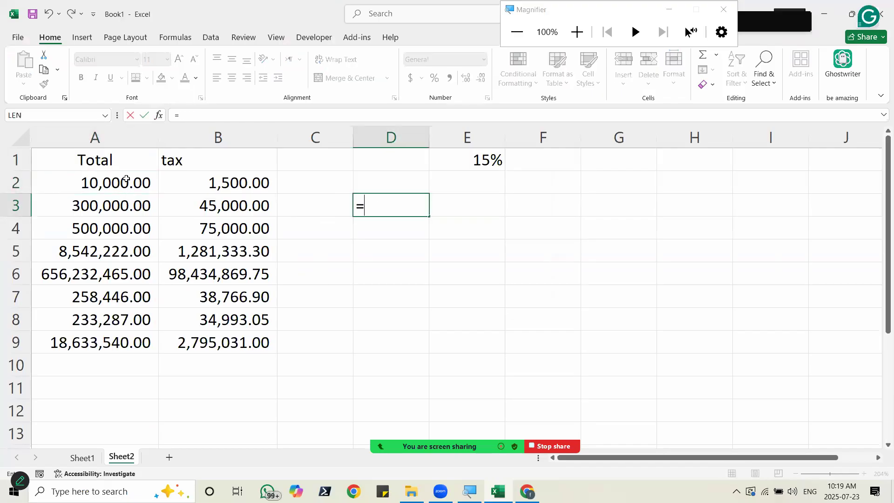
{"action": "left_click", "coordinate": [125, 180]}
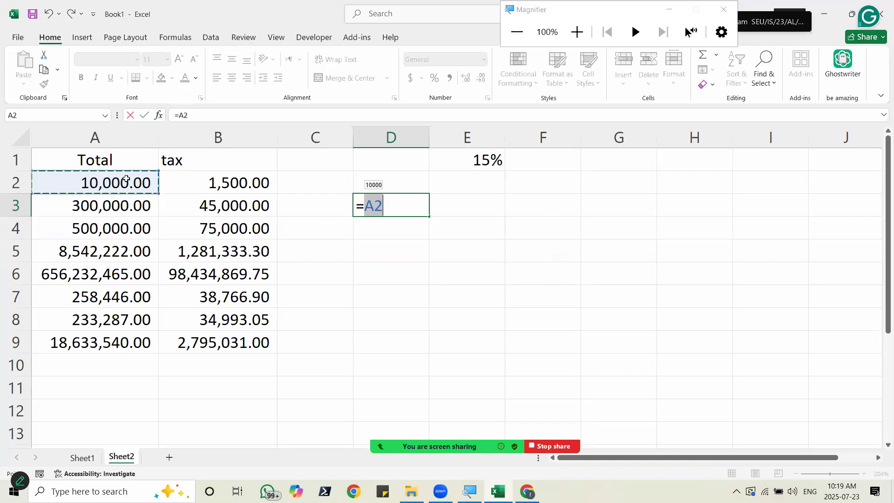
{"action": "key", "text": "Return"}
Fill D3's formula across to G3, widen column E, inspect E3, and clear the copies.
{"action": "left_click", "coordinate": [420, 212]}
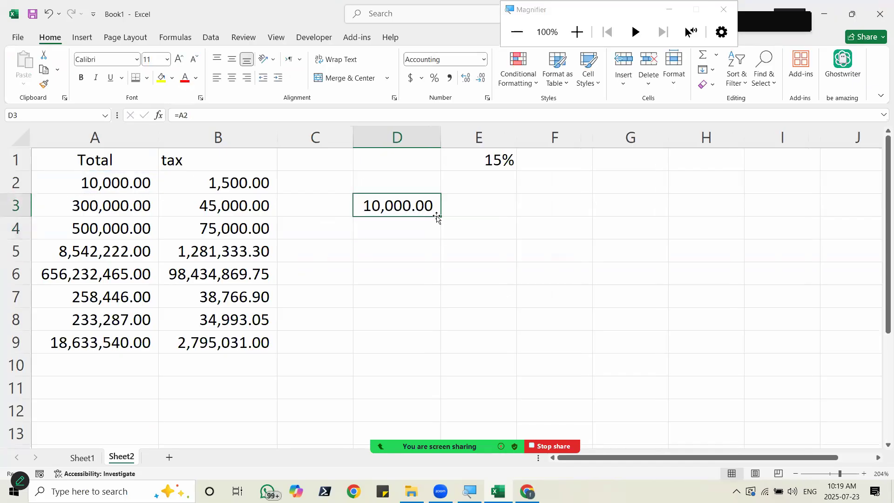
{"action": "left_click_drag", "start_coordinate": [442, 216], "coordinate": [680, 203]}
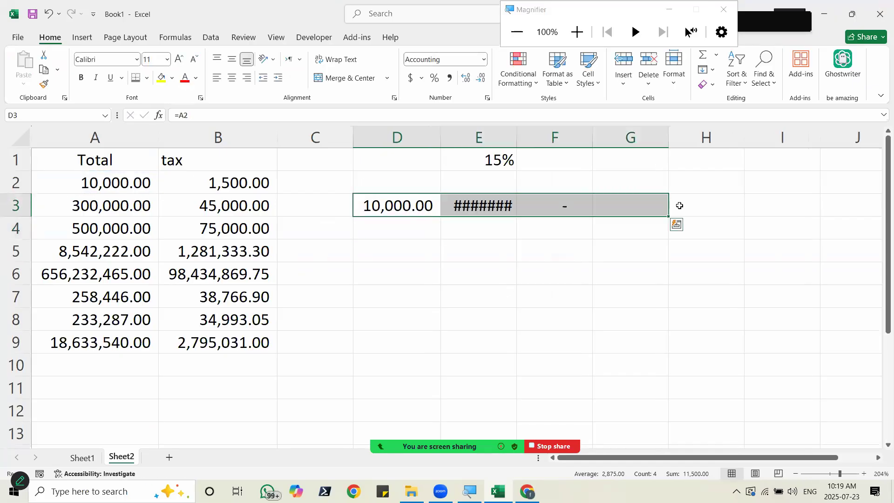
{"action": "left_click_drag", "start_coordinate": [515, 140], "coordinate": [565, 137]}
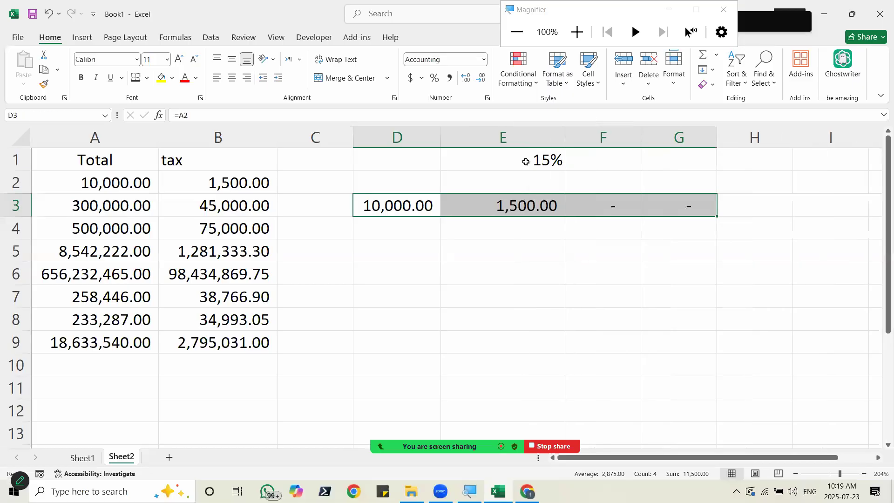
{"action": "double_click", "coordinate": [508, 208]}
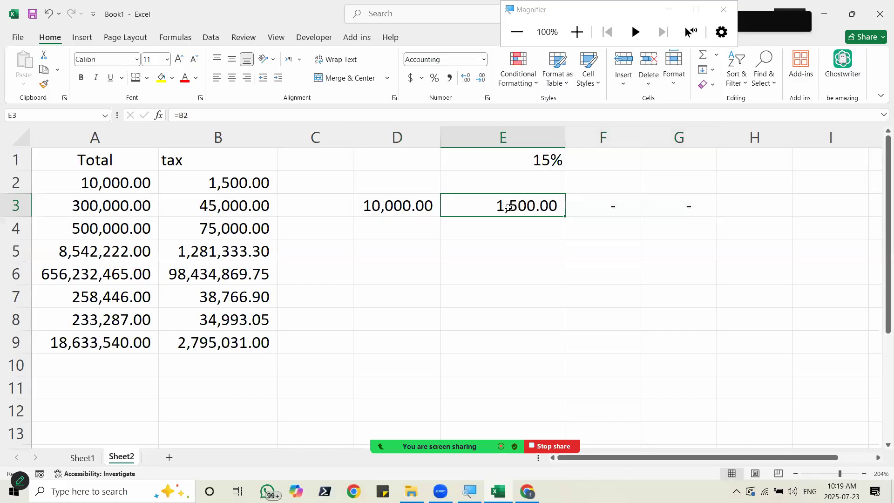
{"action": "left_click", "coordinate": [595, 210]}
{"action": "key", "text": "BackSpace"}
{"action": "left_click", "coordinate": [694, 204]}
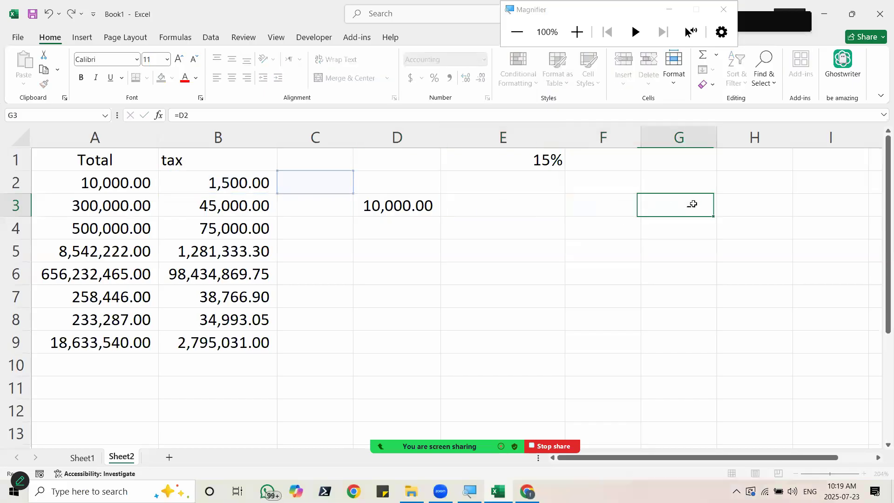
Enter =A3 in E3 and =A4 in F3, then select D4.
{"action": "left_click", "coordinate": [519, 207]}
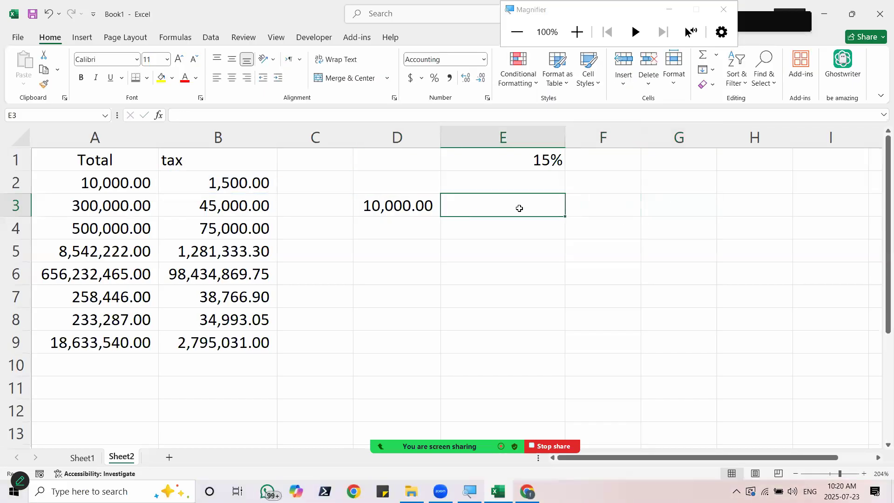
{"action": "type", "text": "="}
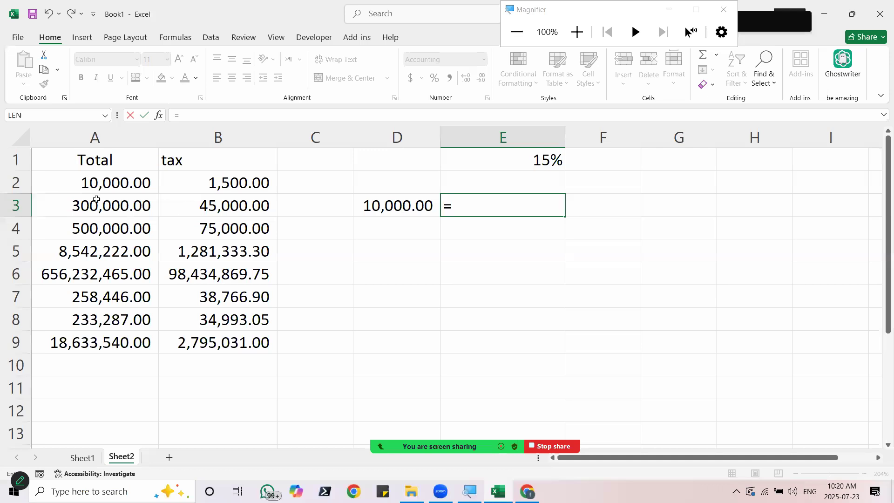
{"action": "left_click", "coordinate": [97, 200]}
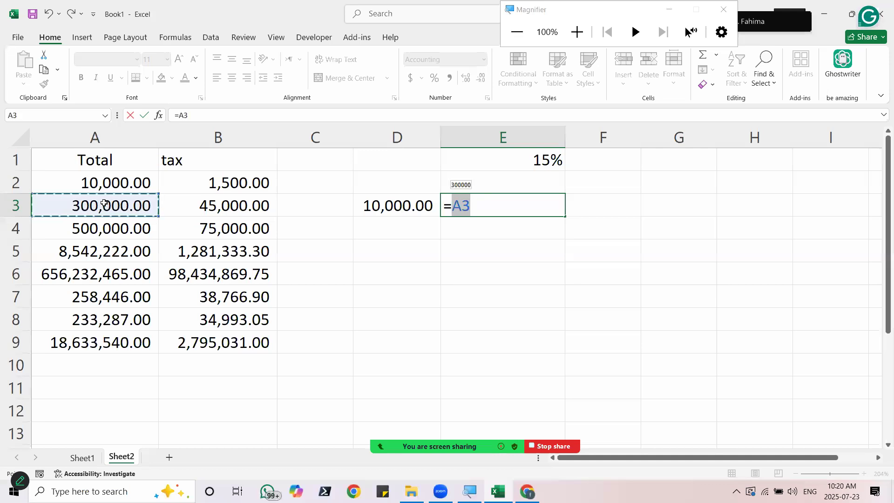
{"action": "key", "text": "Return"}
{"action": "left_click", "coordinate": [601, 207]}
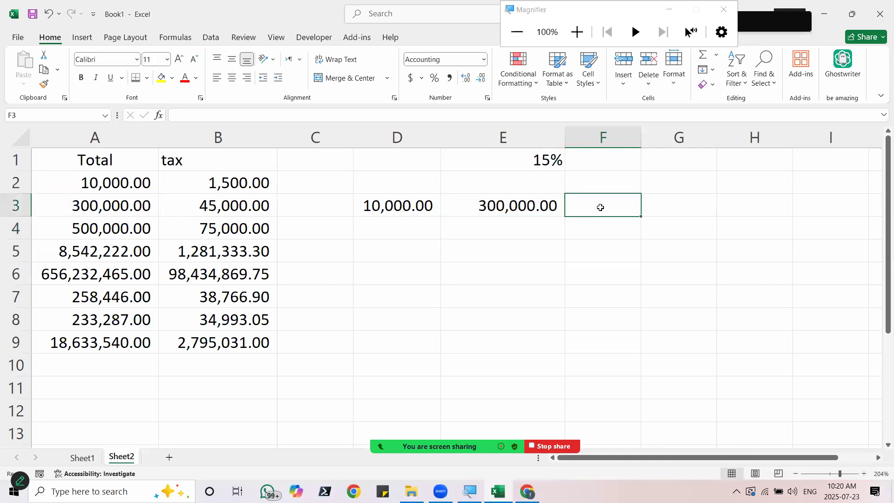
{"action": "type", "text": "="}
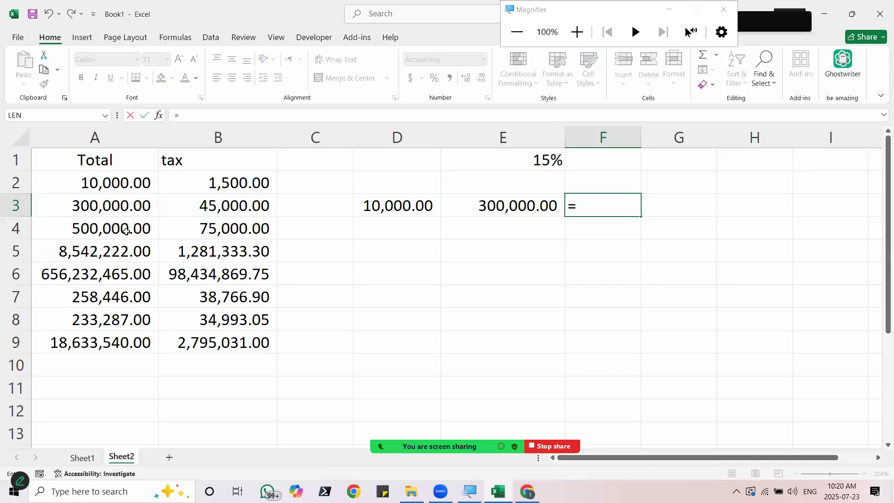
{"action": "left_click", "coordinate": [127, 231]}
{"action": "key", "text": "Return"}
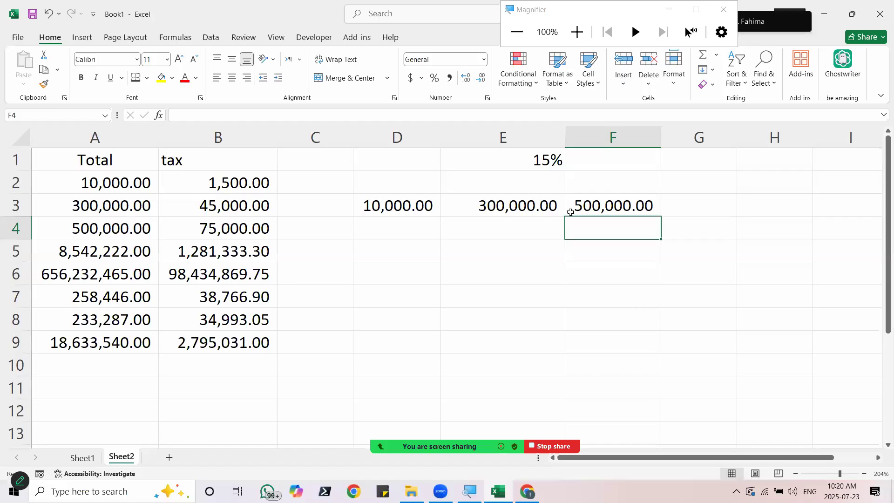
{"action": "left_click", "coordinate": [411, 223]}
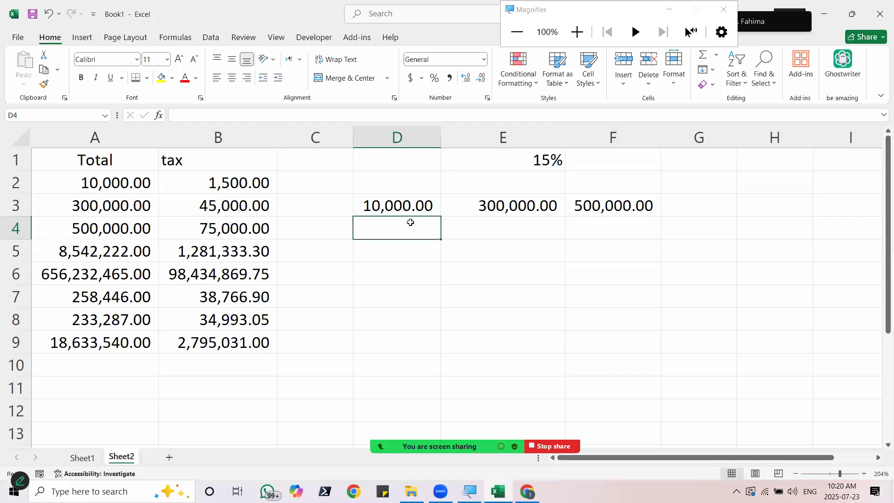
Enter =D3*E1 in D4 (1,500.00), copy it to F4, and view E4's shifted =E3*F1.
{"action": "type", "text": "="}
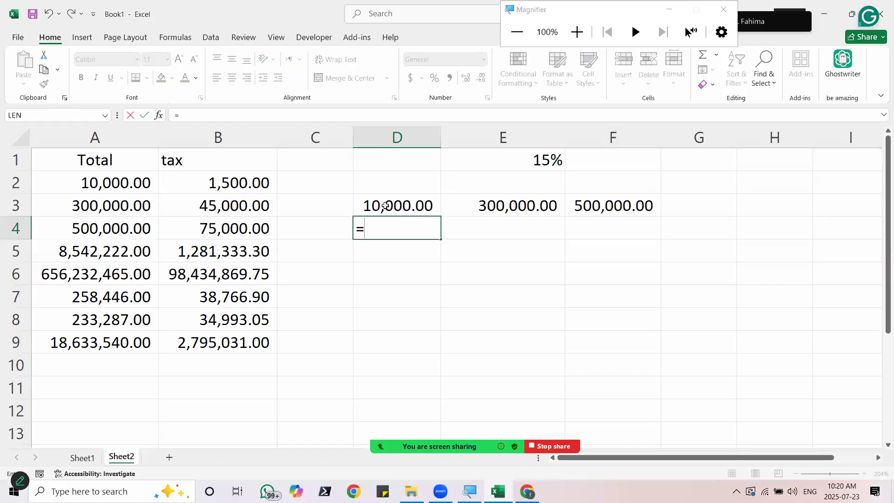
{"action": "left_click", "coordinate": [385, 205]}
{"action": "type", "text": "*"}
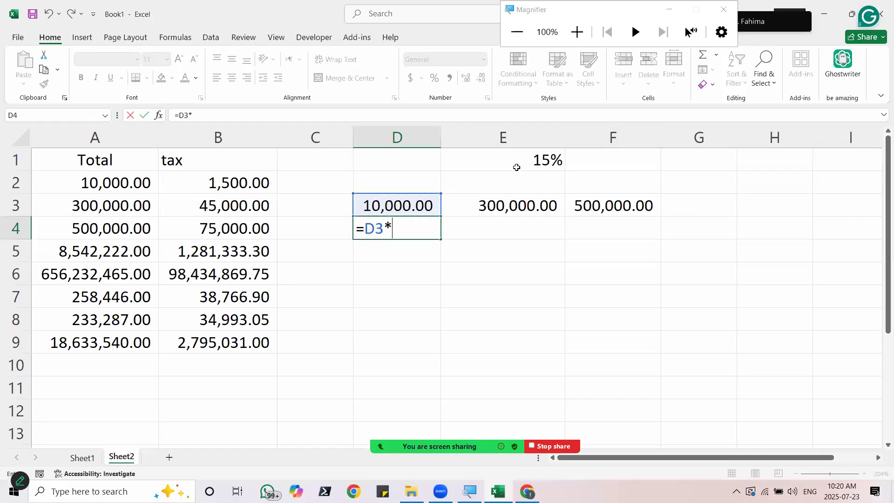
{"action": "left_click", "coordinate": [544, 162]}
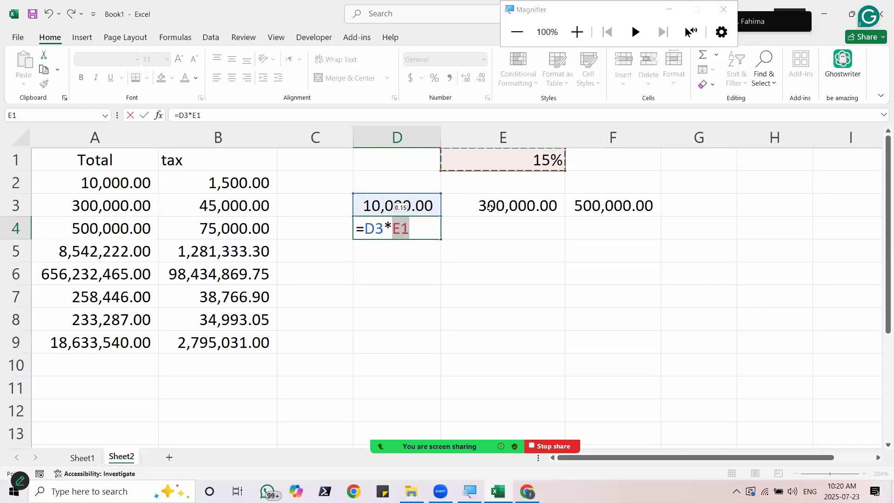
{"action": "key", "text": "Return"}
{"action": "left_click", "coordinate": [402, 228]}
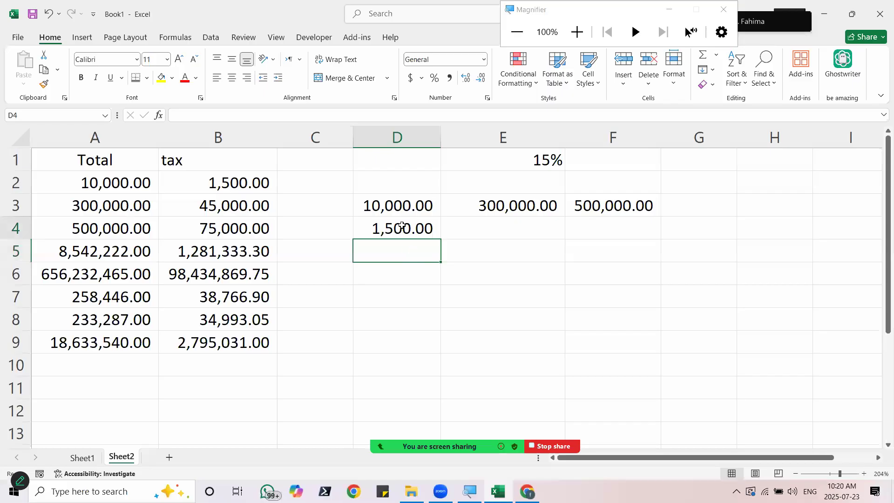
{"action": "left_click_drag", "start_coordinate": [439, 239], "coordinate": [638, 242]}
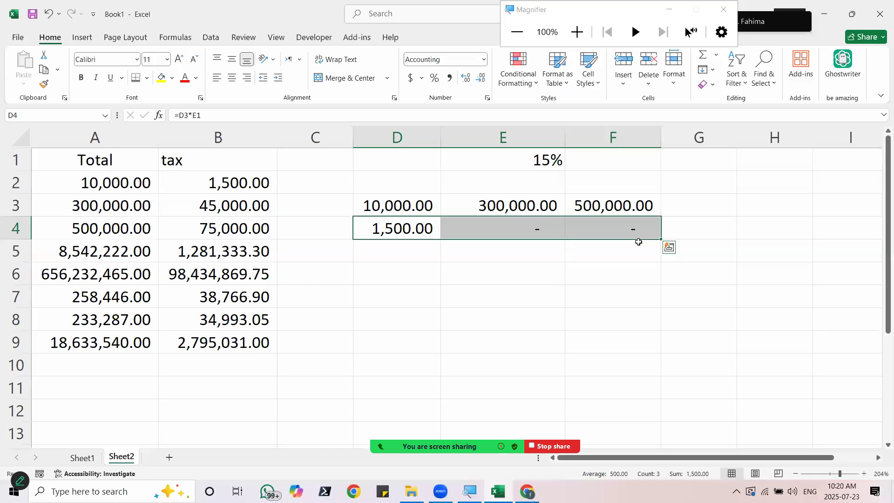
{"action": "double_click", "coordinate": [527, 224]}
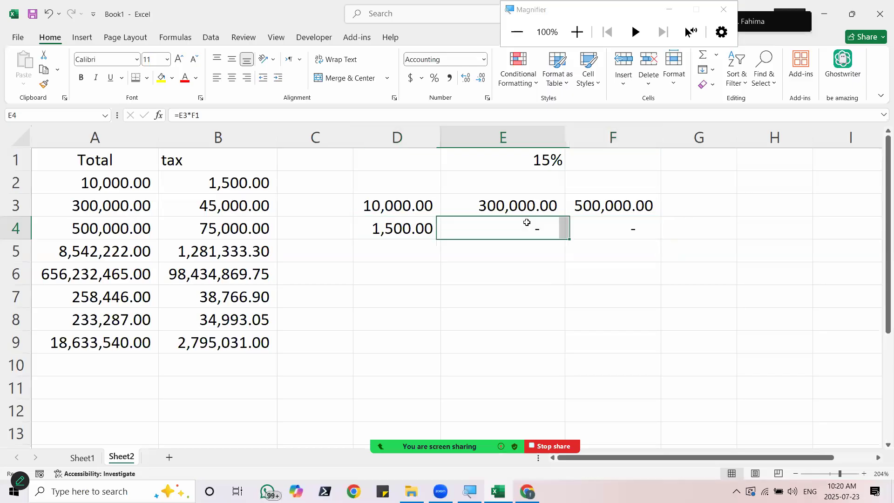
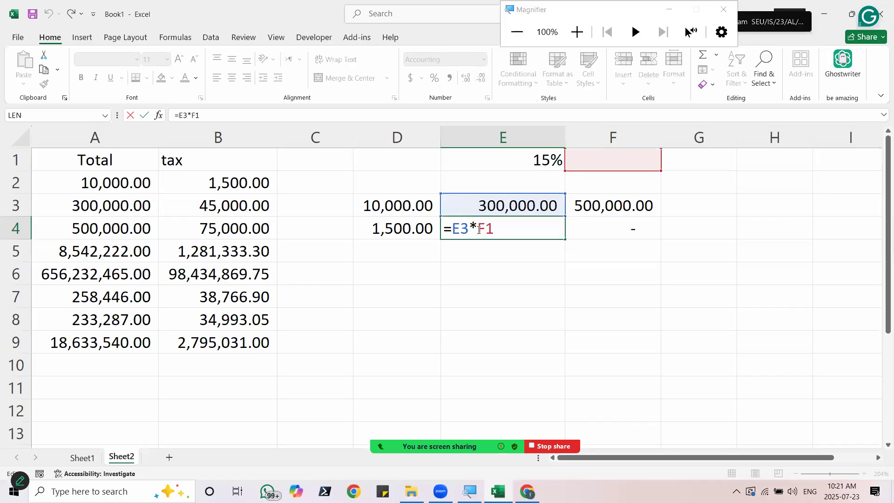
Commit E4, then change D4's formula to =D3*$E$1 so the rate reference is absolute.
{"action": "type", "text": "$"}
{"action": "key", "text": "Return"}
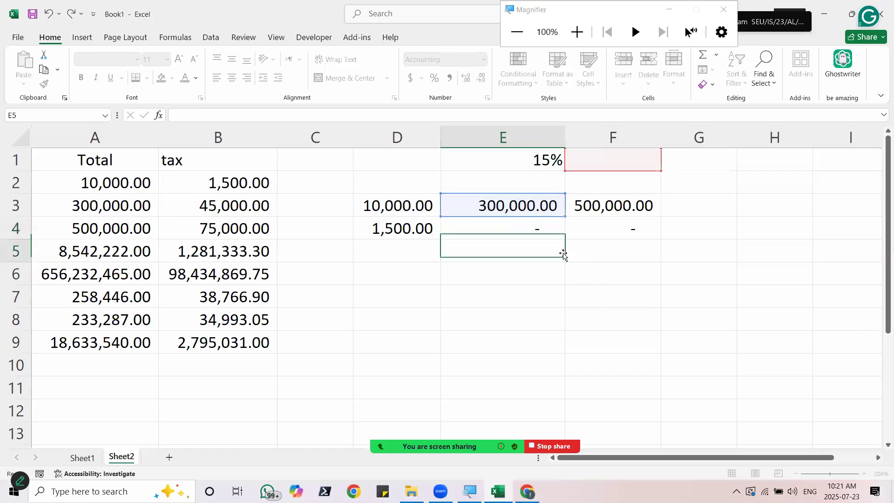
{"action": "left_click", "coordinate": [418, 231]}
{"action": "double_click", "coordinate": [418, 232]}
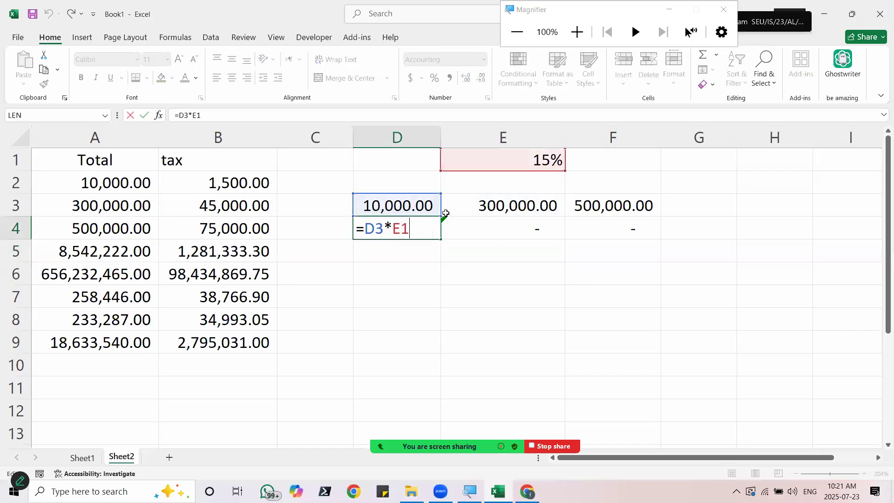
{"action": "type", "text": "$"}
{"action": "key", "text": "Right"}
{"action": "type", "text": "$"}
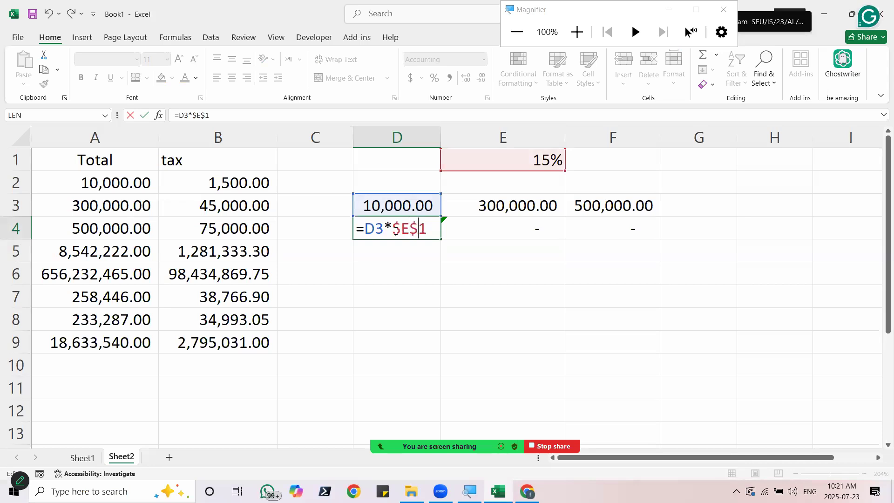
{"action": "key", "text": "Return"}
Fill D4's =D3*$E$1 across to F4, giving 45,000.00 and 75,000.00, then close the workbook.
{"action": "left_click", "coordinate": [395, 230]}
{"action": "right_click", "coordinate": [395, 230]}
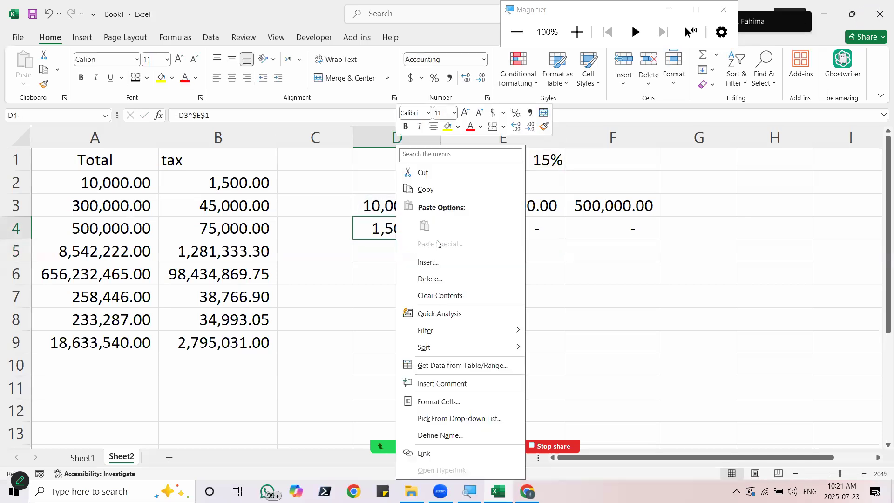
{"action": "left_click", "coordinate": [387, 230]}
{"action": "left_click_drag", "start_coordinate": [582, 242], "coordinate": [641, 233]}
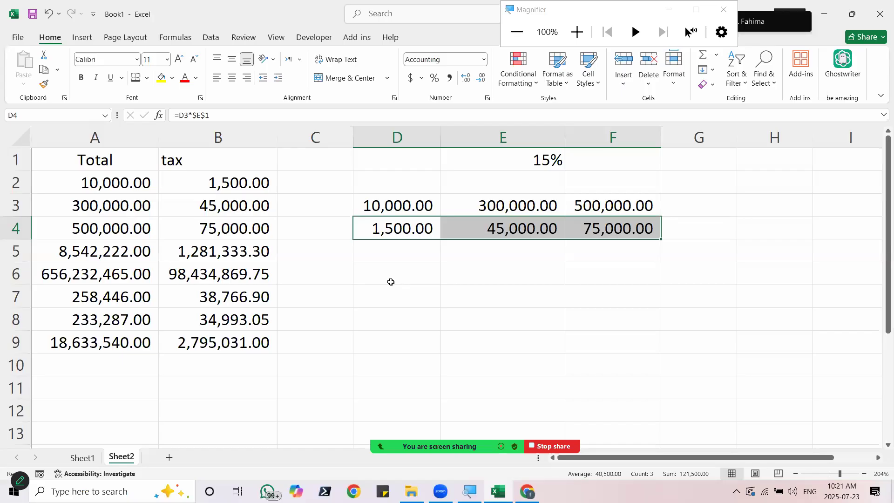
{"action": "scroll", "coordinate": [391, 282], "scroll_direction": "up", "scroll_amount": 5}
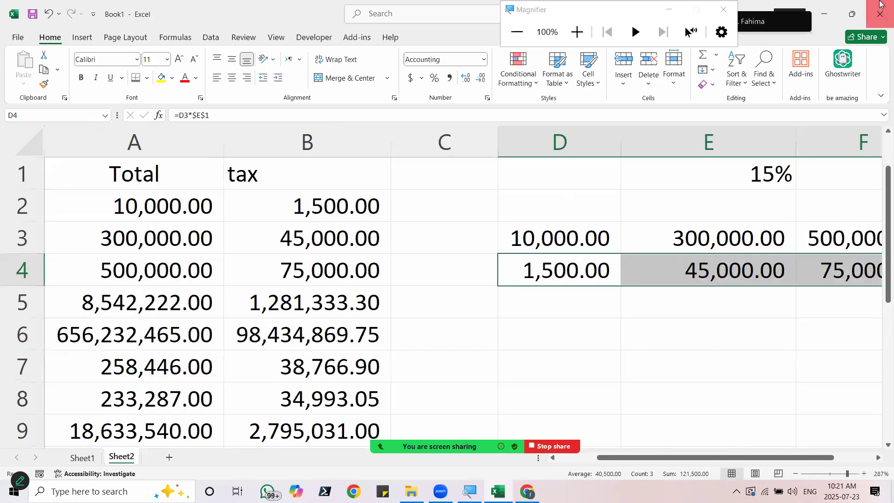
{"action": "left_click", "coordinate": [880, 14]}
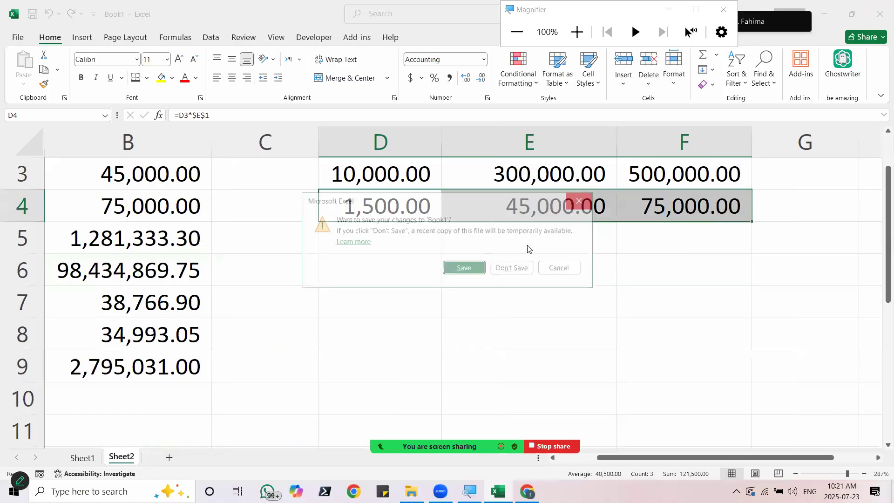
Close Excel without saving, then search 'google sheet' in Chrome and open the Google Sheets page.
{"action": "left_click", "coordinate": [511, 268]}
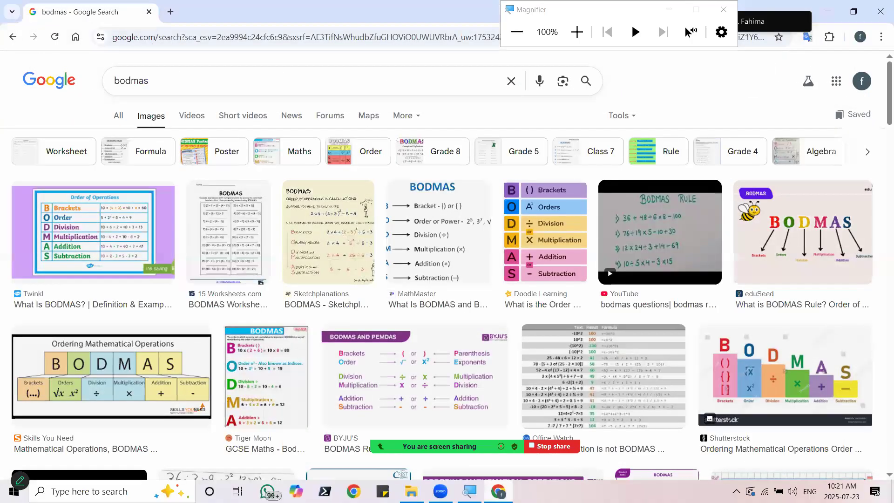
{"action": "left_click", "coordinate": [170, 12]}
{"action": "type", "text": "go"}
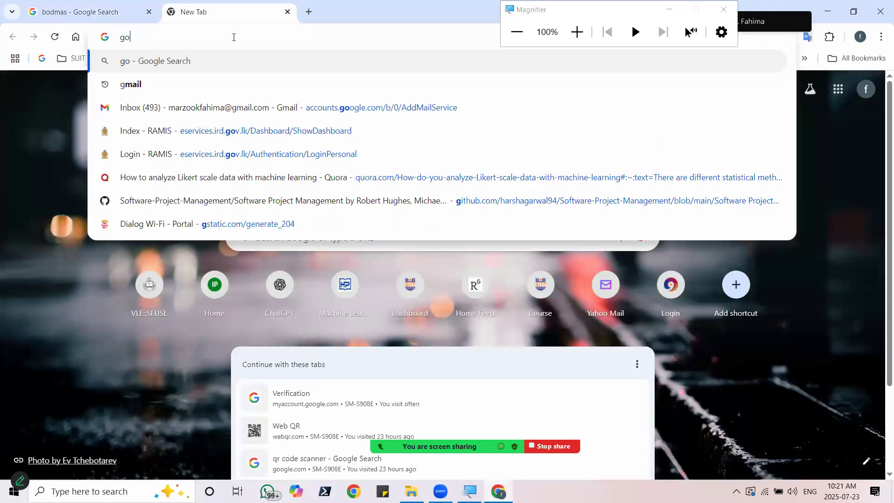
{"action": "type", "text": "ogle sheet"}
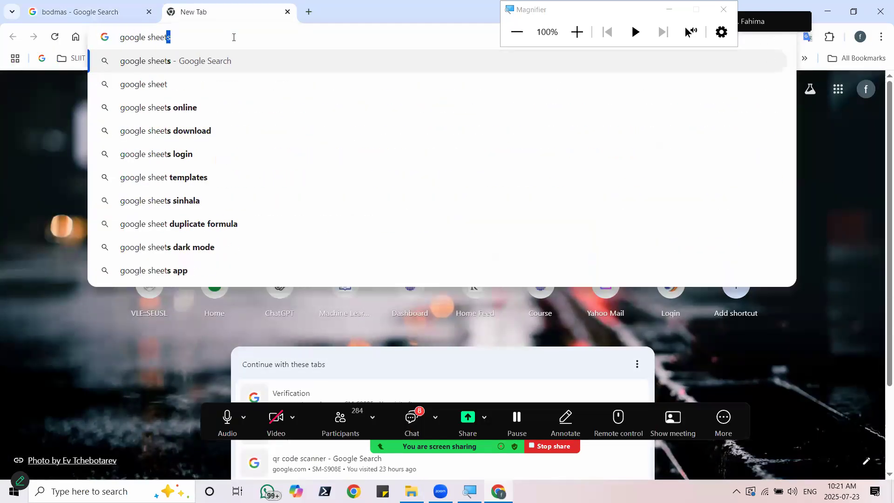
{"action": "key", "text": "Return"}
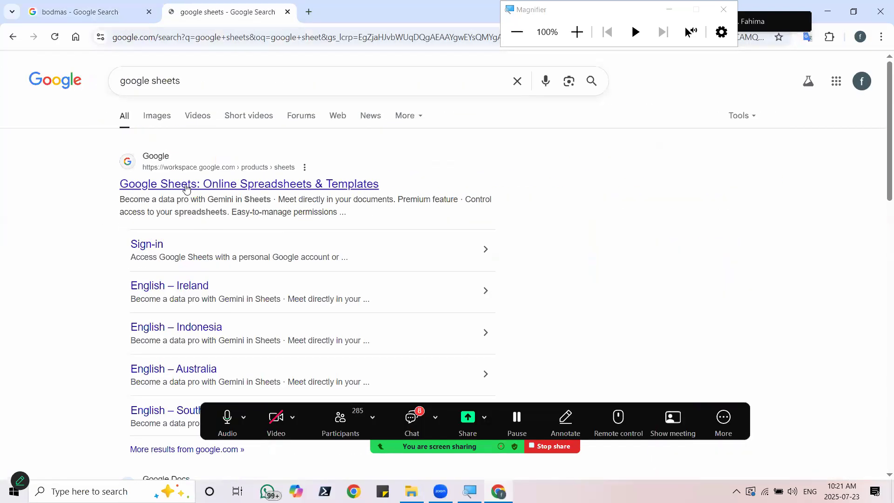
{"action": "left_click", "coordinate": [184, 185]}
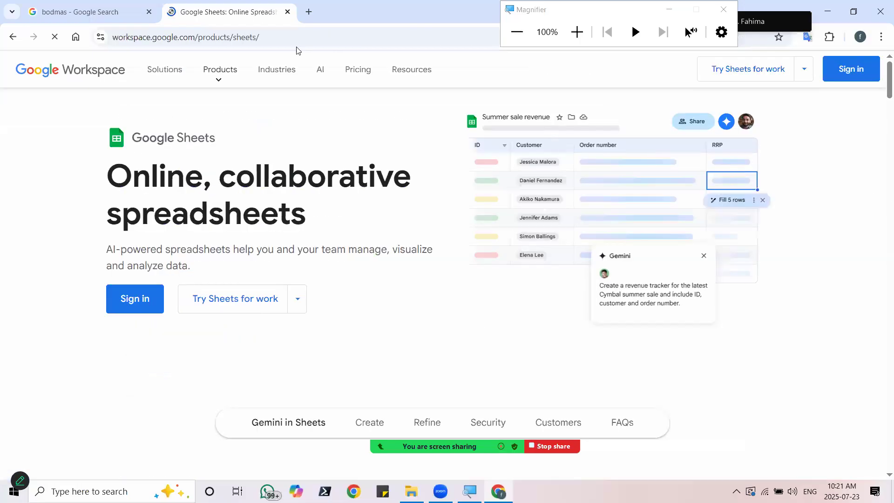
Open Sheets from the Google apps launcher, create a blank spreadsheet, then close Magnifier and Chrome.
{"action": "left_click", "coordinate": [309, 11]}
{"action": "left_click", "coordinate": [838, 89]}
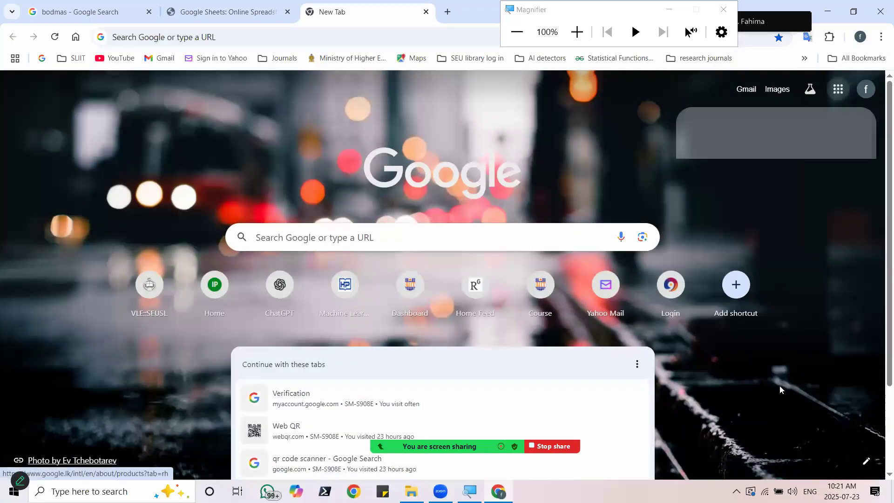
{"action": "scroll", "coordinate": [778, 326], "scroll_direction": "down", "scroll_amount": 5}
{"action": "left_click", "coordinate": [720, 126]}
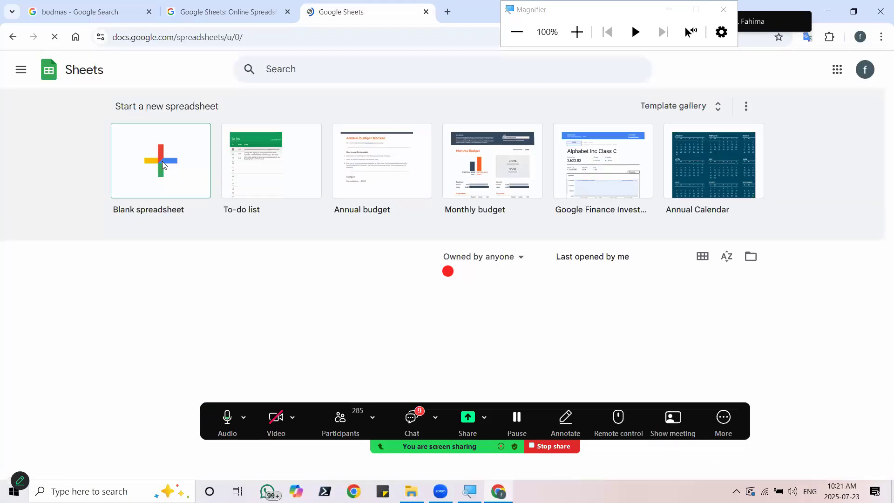
{"action": "left_click", "coordinate": [162, 161]}
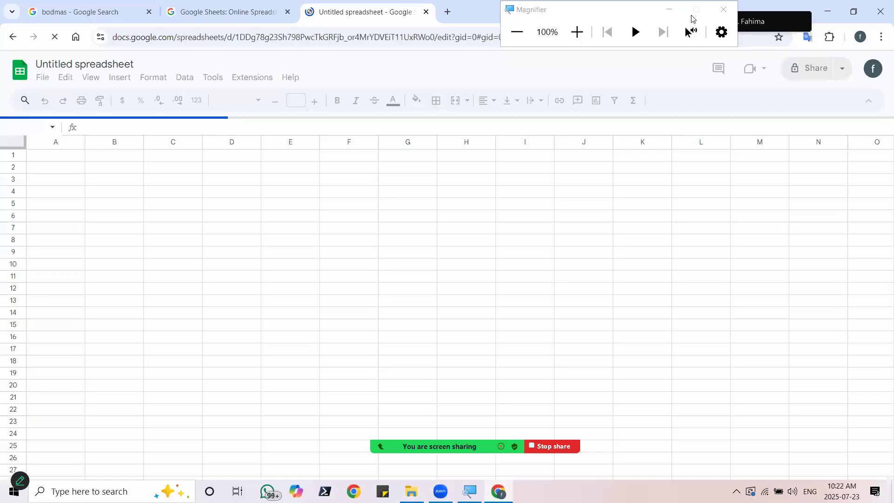
{"action": "left_click", "coordinate": [725, 10]}
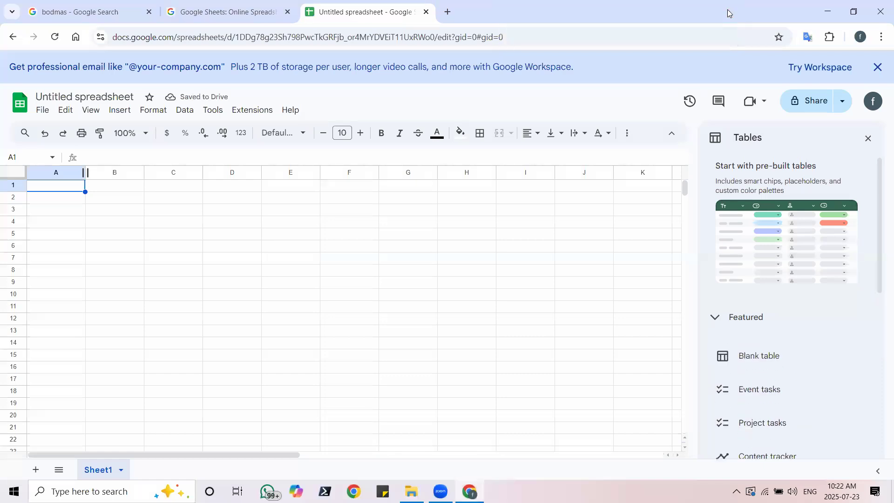
{"action": "left_click", "coordinate": [880, 14]}
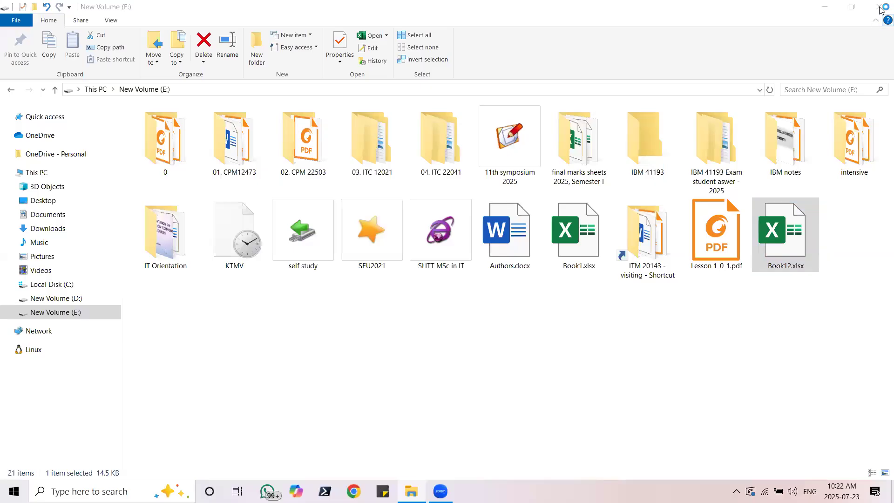
Close File Explorer, then close the Bing help tab, the untitled spreadsheet tab and the browser.
{"action": "left_click", "coordinate": [880, 7]}
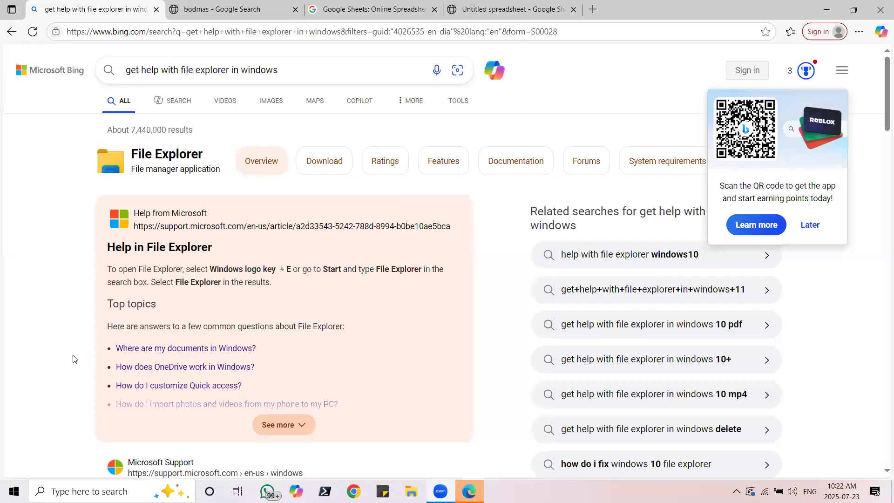
{"action": "left_click", "coordinate": [156, 9]}
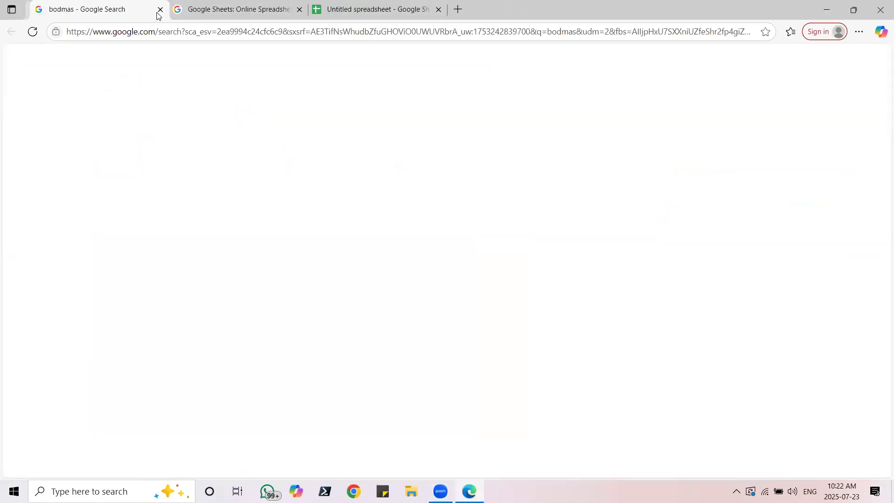
{"action": "left_click", "coordinate": [156, 10]}
{"action": "left_click", "coordinate": [156, 9]}
{"action": "left_click", "coordinate": [157, 10]}
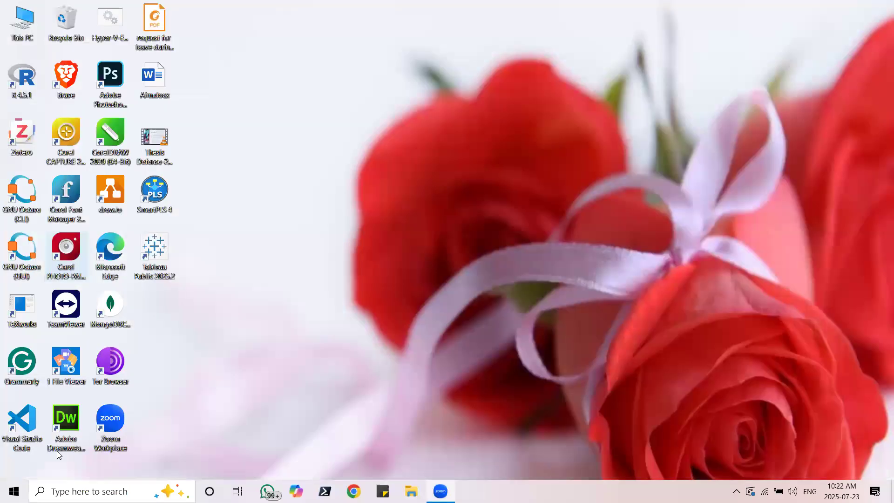
Open Control Panel through Windows search 'con' and filter its settings by 'date'.
{"action": "key", "text": "super"}
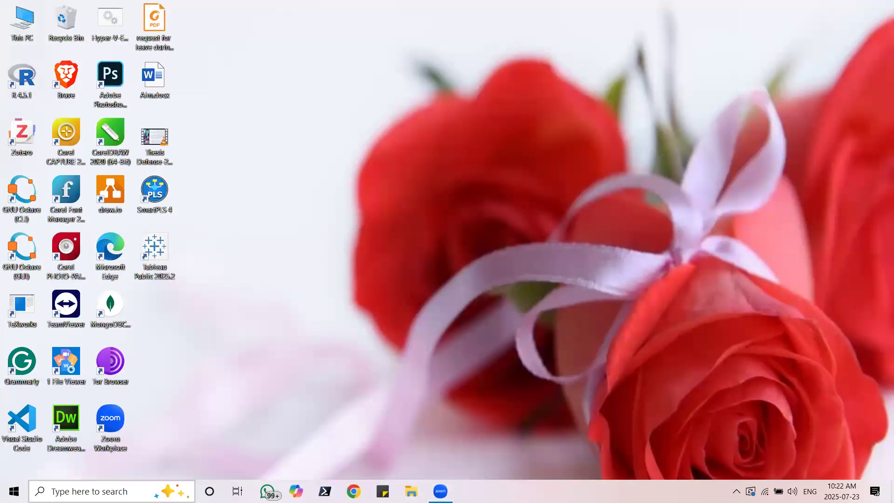
{"action": "type", "text": "con"}
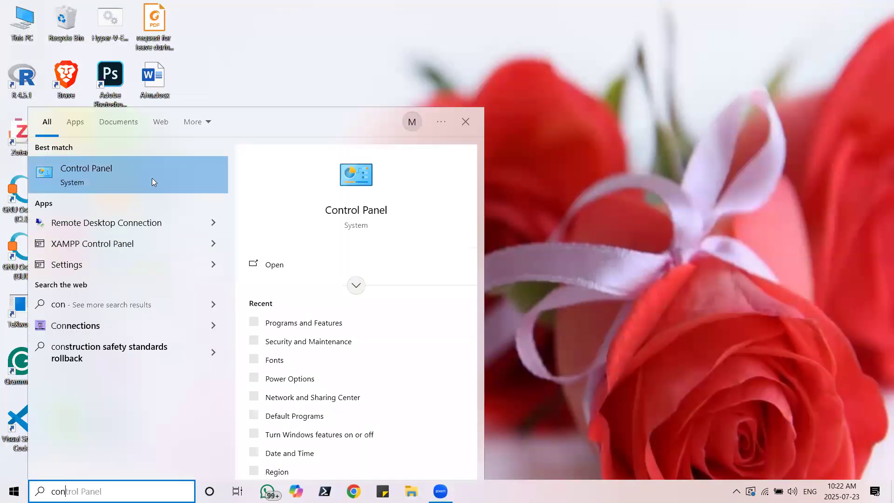
{"action": "left_click", "coordinate": [152, 178]}
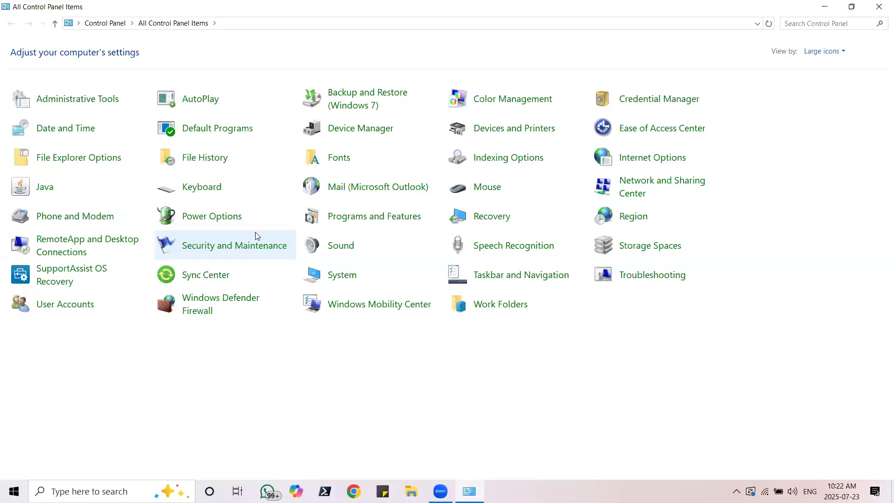
{"action": "left_click", "coordinate": [830, 24]}
{"action": "type", "text": "date"}
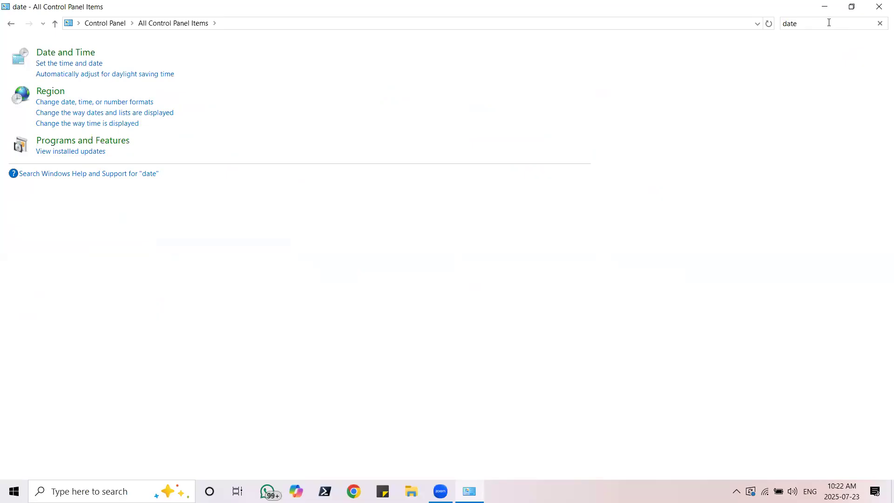
View the Date and Time dialog and its Change date and time window, closing both unchanged.
{"action": "left_click", "coordinate": [72, 54]}
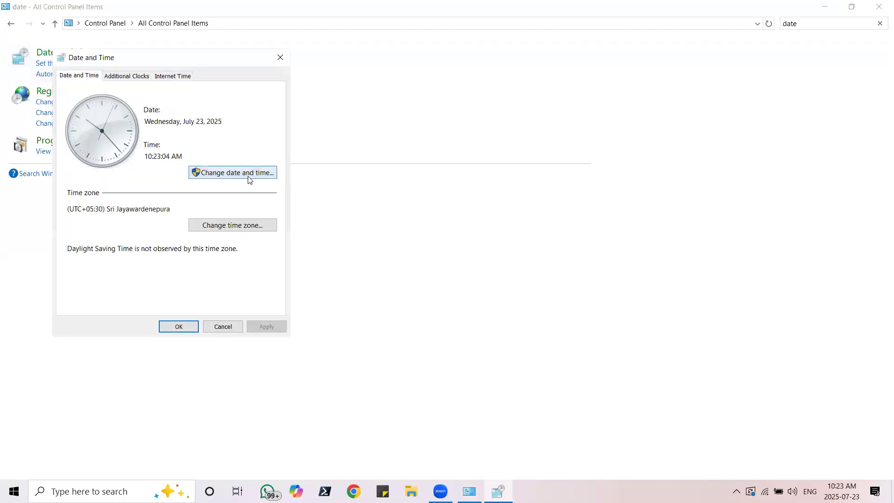
{"action": "left_click", "coordinate": [248, 177]}
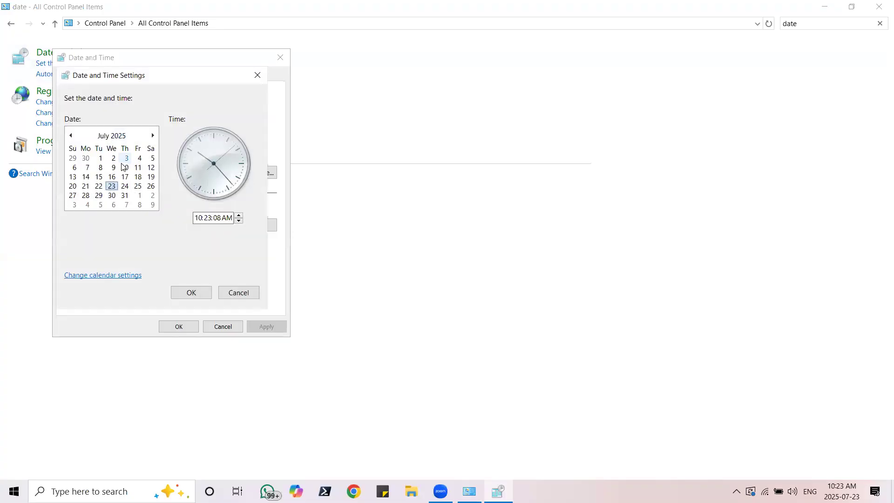
{"action": "left_click", "coordinate": [258, 75]}
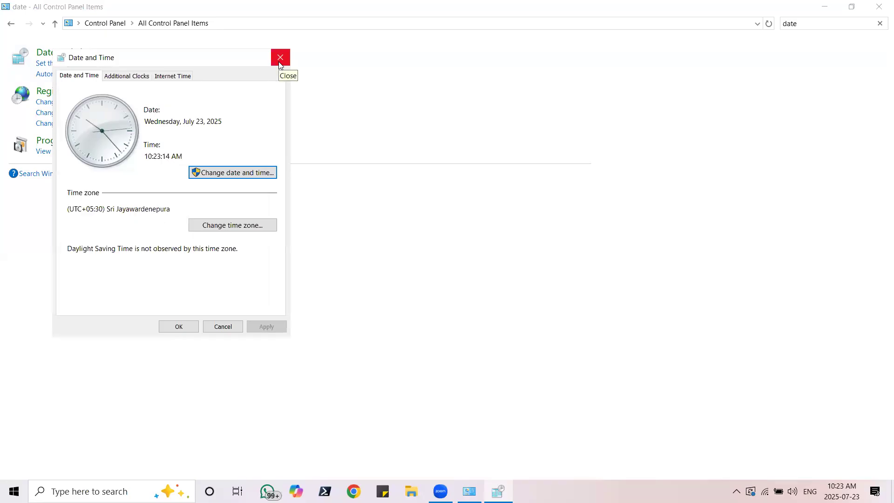
{"action": "left_click", "coordinate": [281, 58]}
{"action": "left_click", "coordinate": [102, 491]}
Reopen Control Panel via search 'contr', filter by 'date', and open Date and Time.
{"action": "type", "text": "cont"}
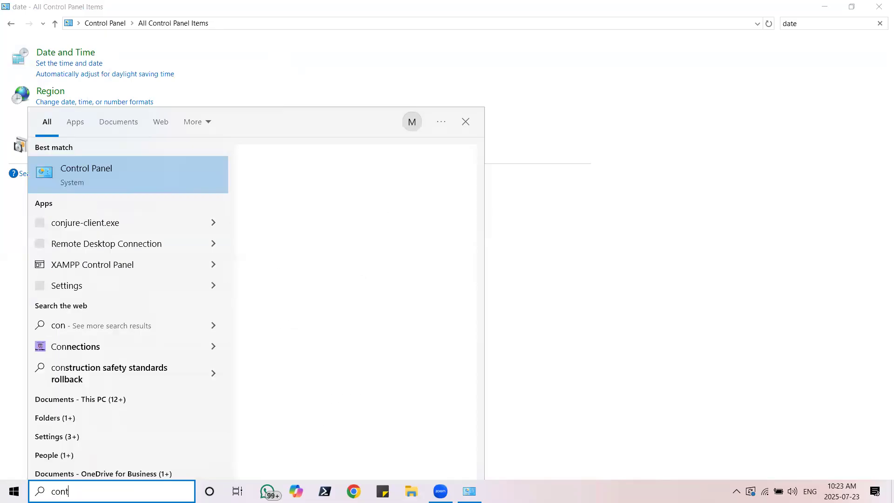
{"action": "type", "text": "r"}
{"action": "left_click", "coordinate": [91, 182]}
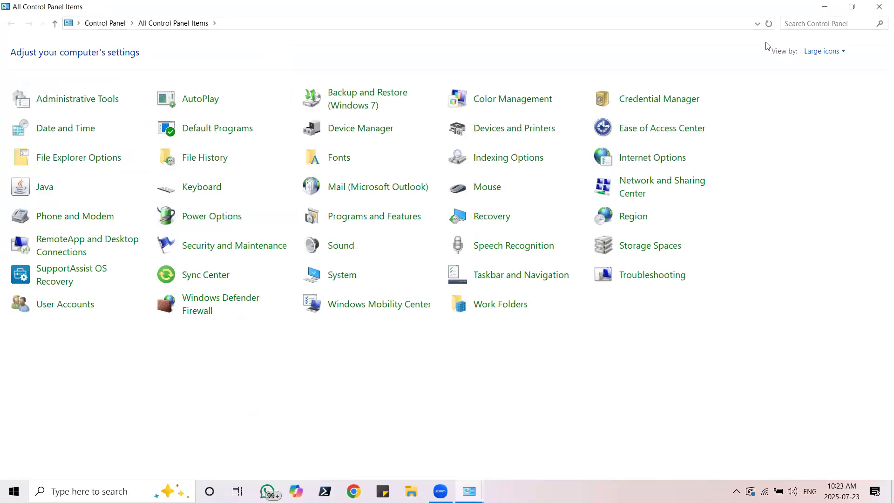
{"action": "left_click", "coordinate": [807, 26]}
{"action": "type", "text": "date"}
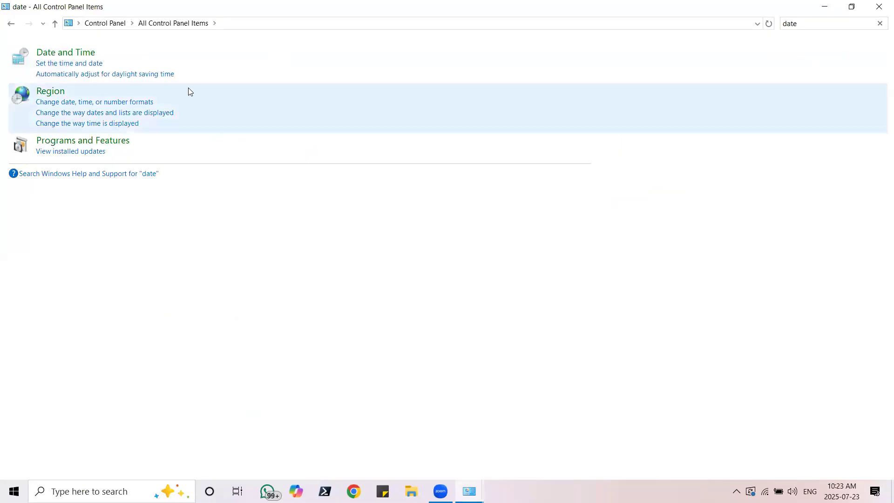
{"action": "left_click", "coordinate": [60, 53]}
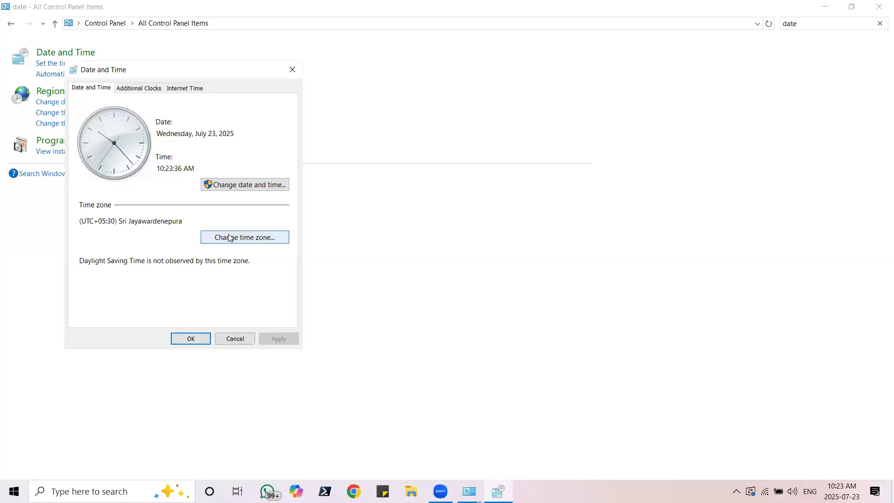
Magnify and highlight the time zone name, then close Date and Time, Magnifier and Control Panel.
{"action": "key", "text": "super+plus"}
{"action": "key", "text": "super+plus"}
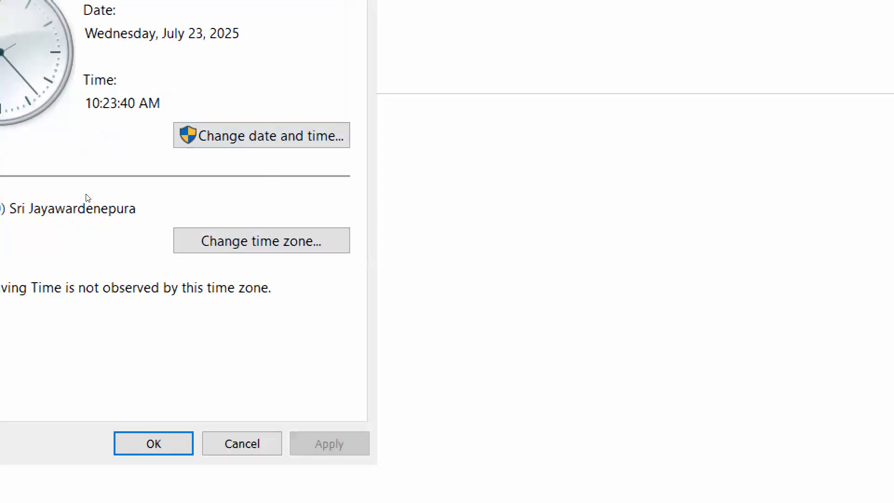
{"action": "left_click_drag", "start_coordinate": [188, 226], "coordinate": [73, 232]}
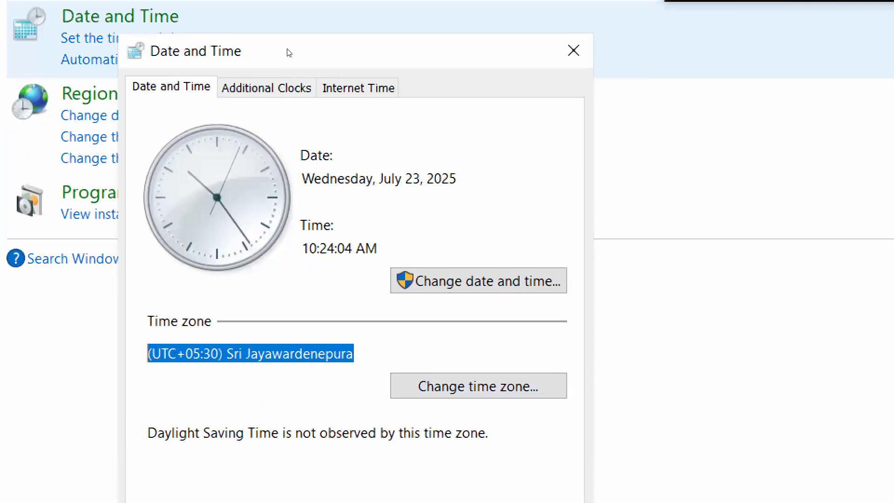
{"action": "key", "text": "super+minus"}
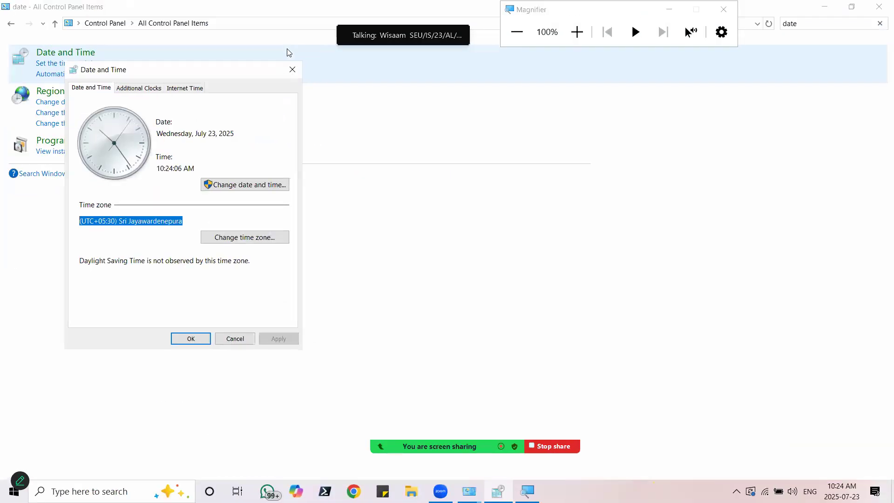
{"action": "left_click", "coordinate": [292, 69]}
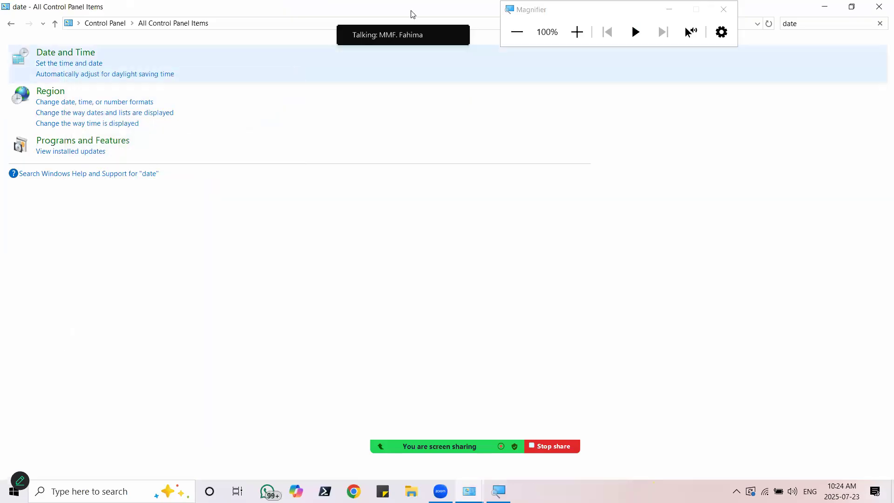
{"action": "left_click", "coordinate": [724, 9]}
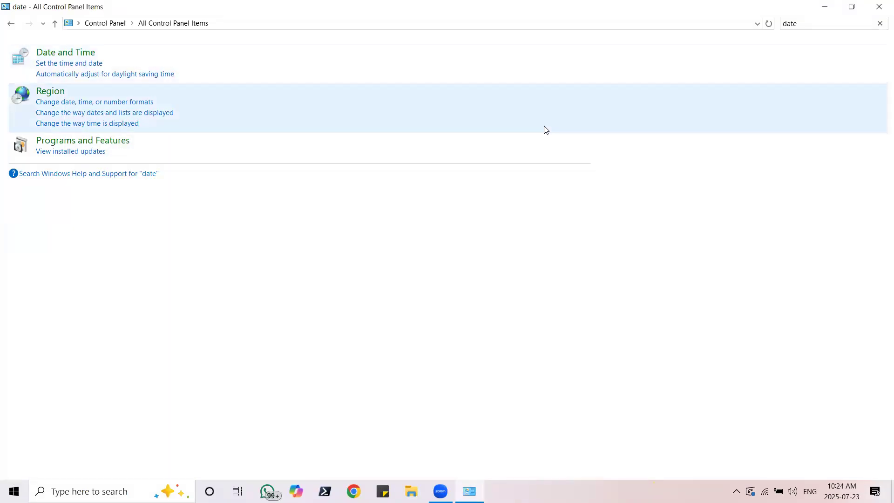
{"action": "left_click", "coordinate": [880, 5]}
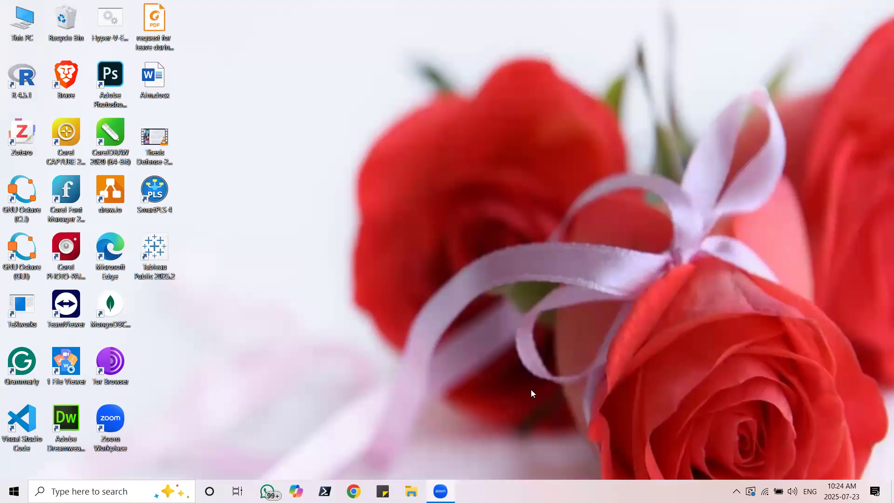
{"action": "key", "text": "alt+Tab"}
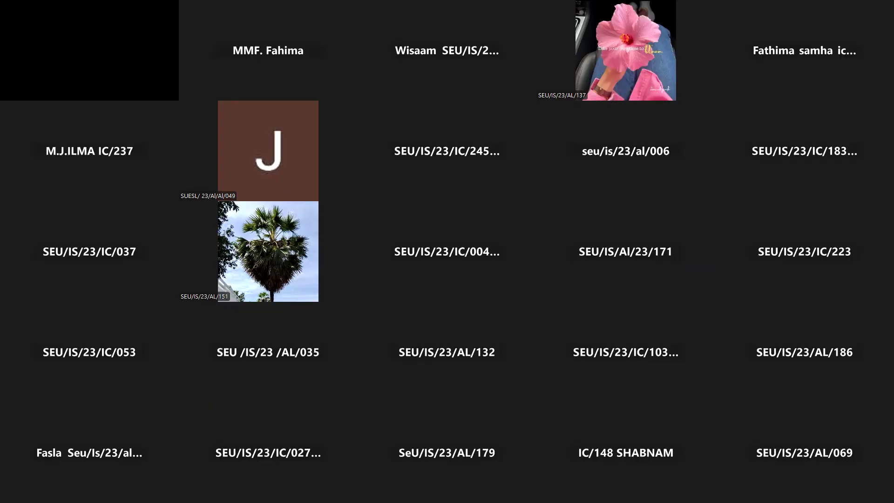